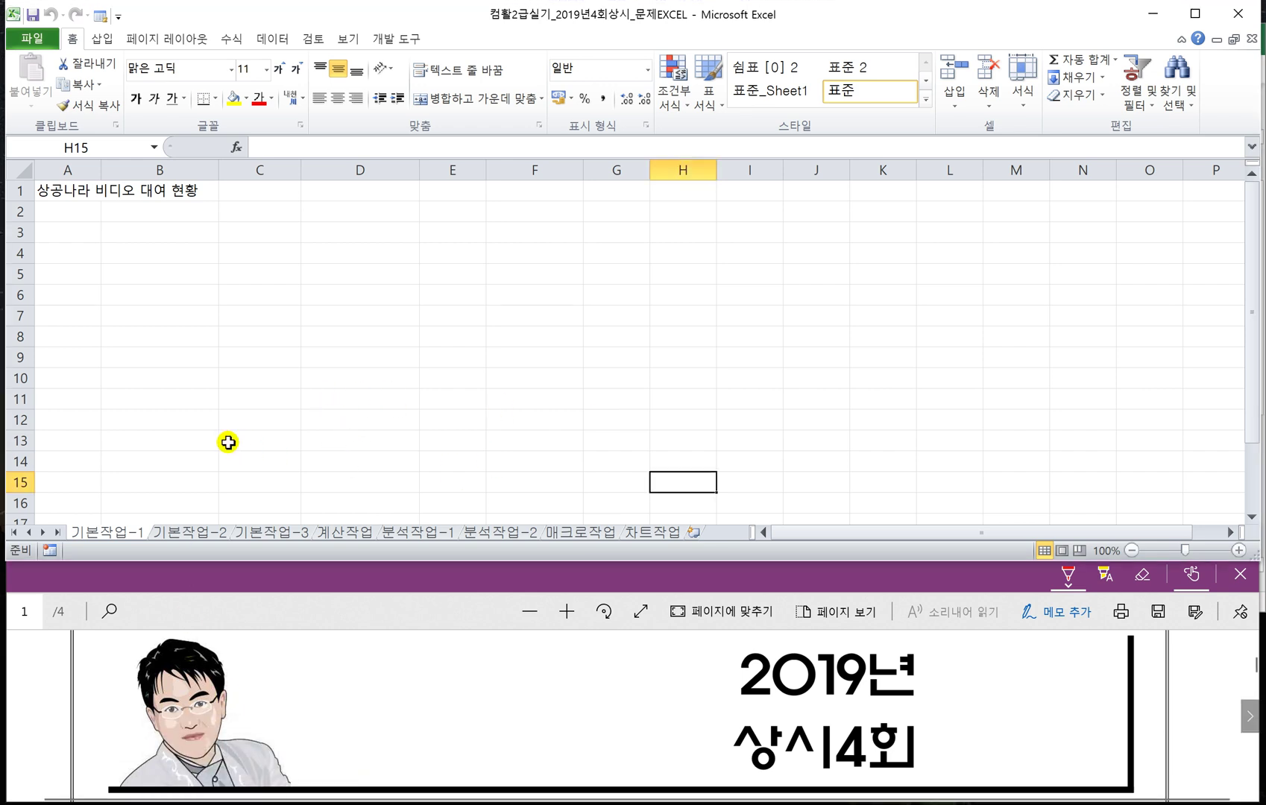
On the 기본작업-1 sheet, enter the headings 제품코드 in A3 and 영화 제목 in B3, as in the PDF's task table.
{"action": "left_click", "coordinate": [287, 615]}
{"action": "scroll", "coordinate": [302, 663], "scroll_direction": "down", "scroll_amount": 3}
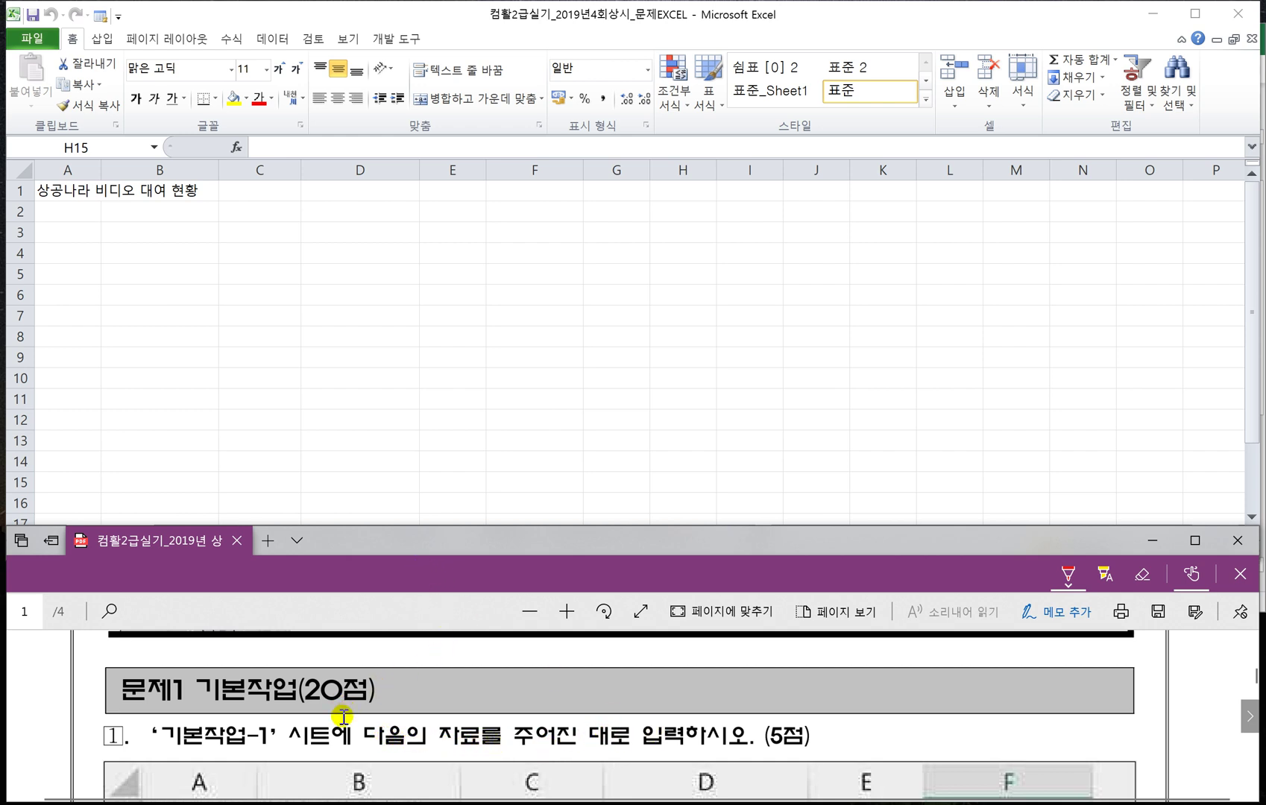
{"action": "scroll", "coordinate": [342, 716], "scroll_direction": "down", "scroll_amount": 5}
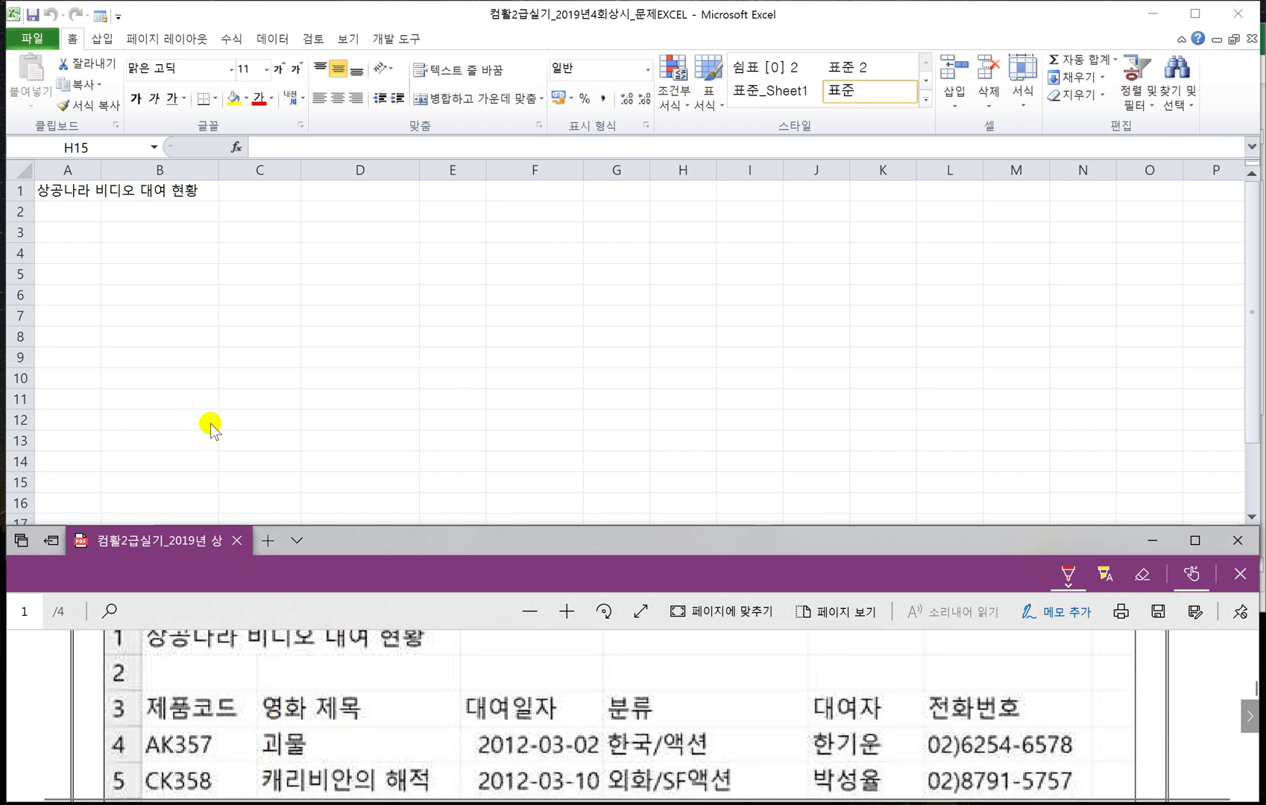
{"action": "left_click", "coordinate": [64, 234]}
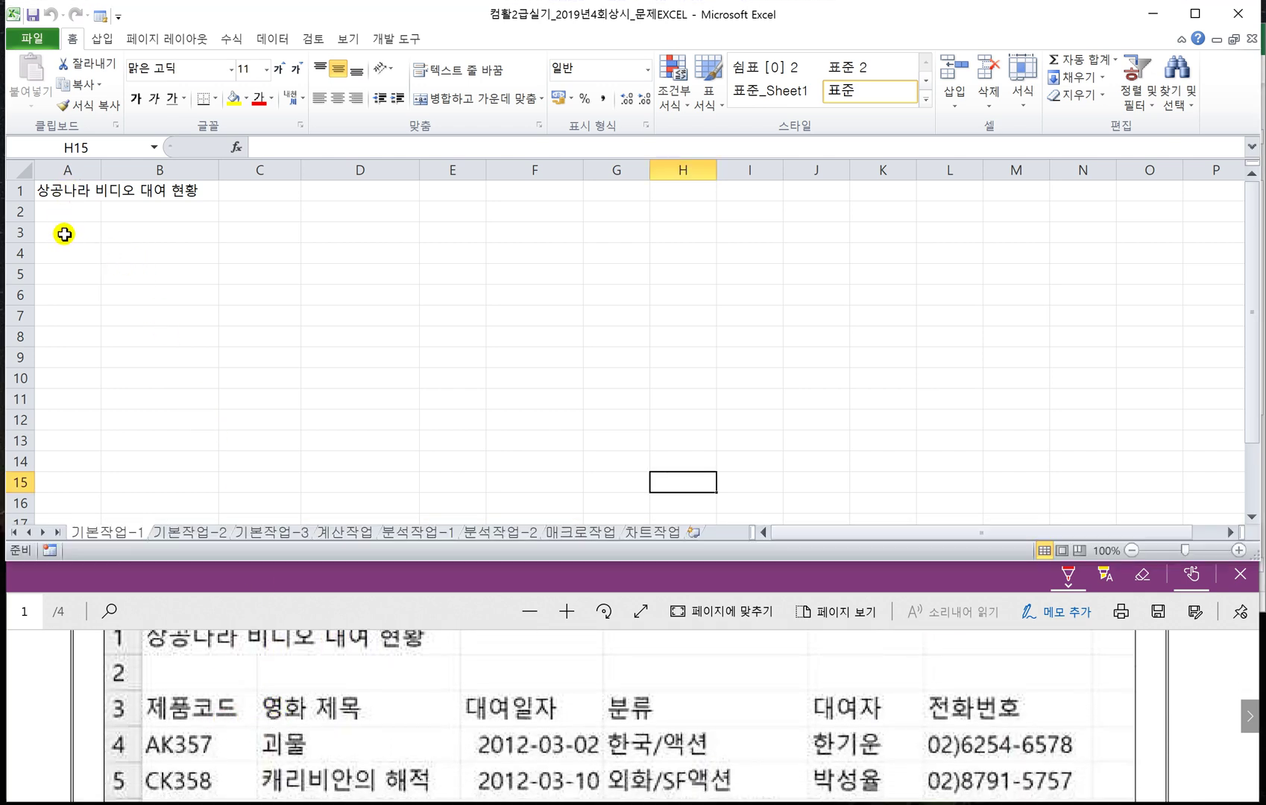
{"action": "left_click", "coordinate": [64, 235]}
{"action": "type", "text": "W"}
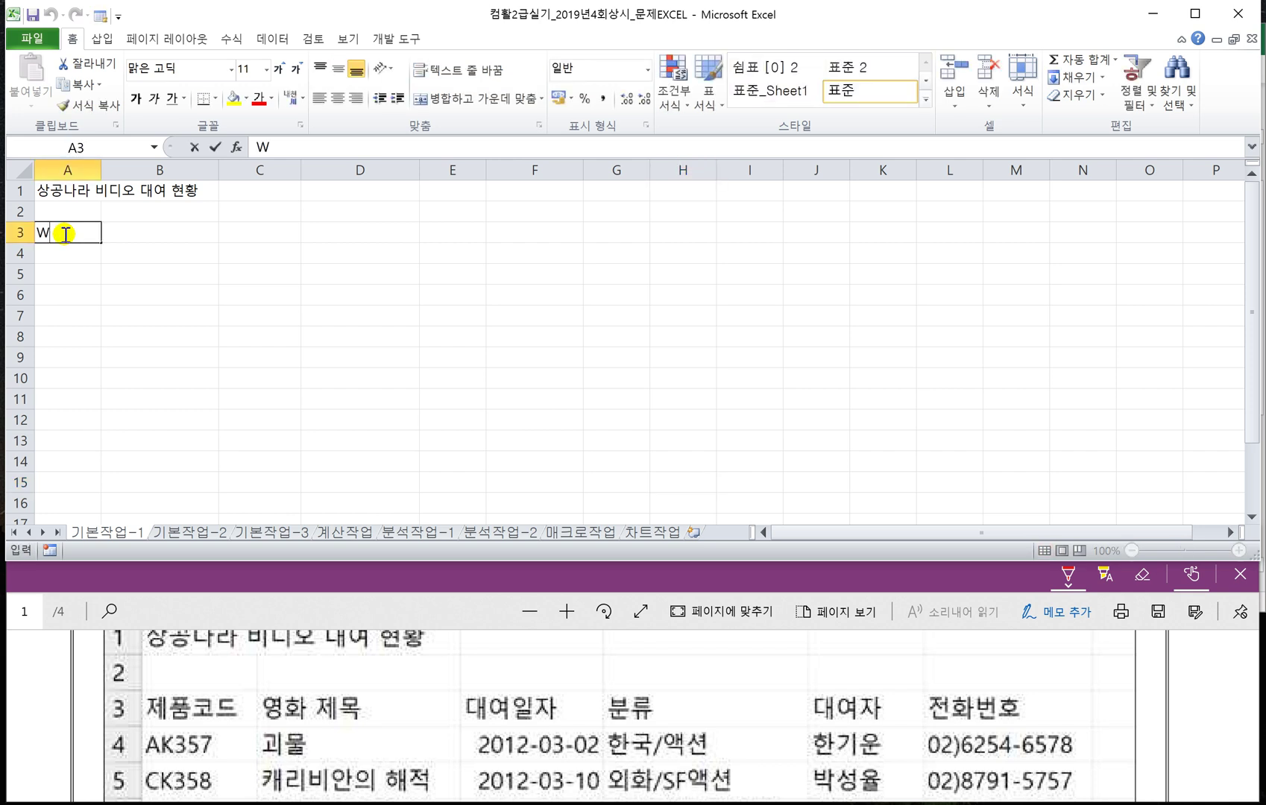
{"action": "type", "text": "P"}
{"action": "type", "text": "품"}
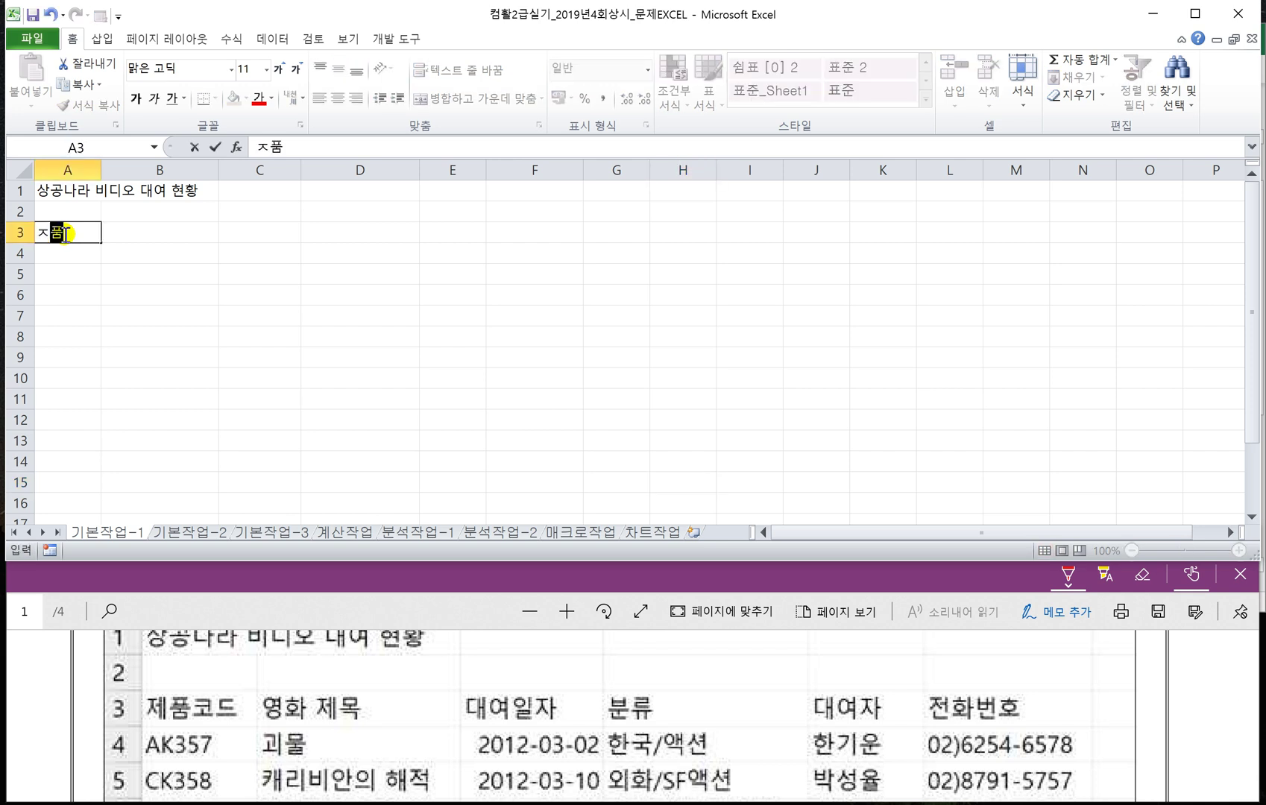
{"action": "type", "text": "품코드"}
{"action": "key", "text": "Tab"}
{"action": "type", "text": "여ㅇ화 제목"}
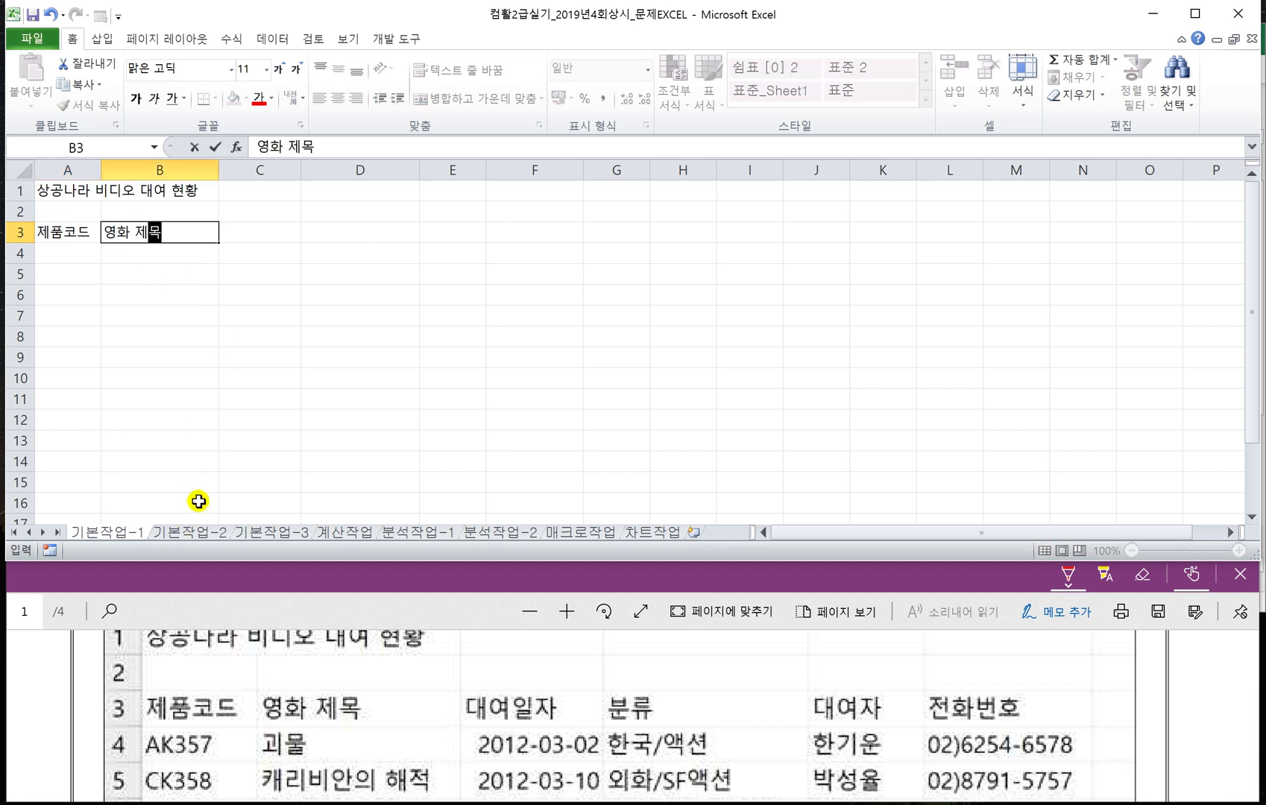
{"action": "left_click", "coordinate": [267, 442]}
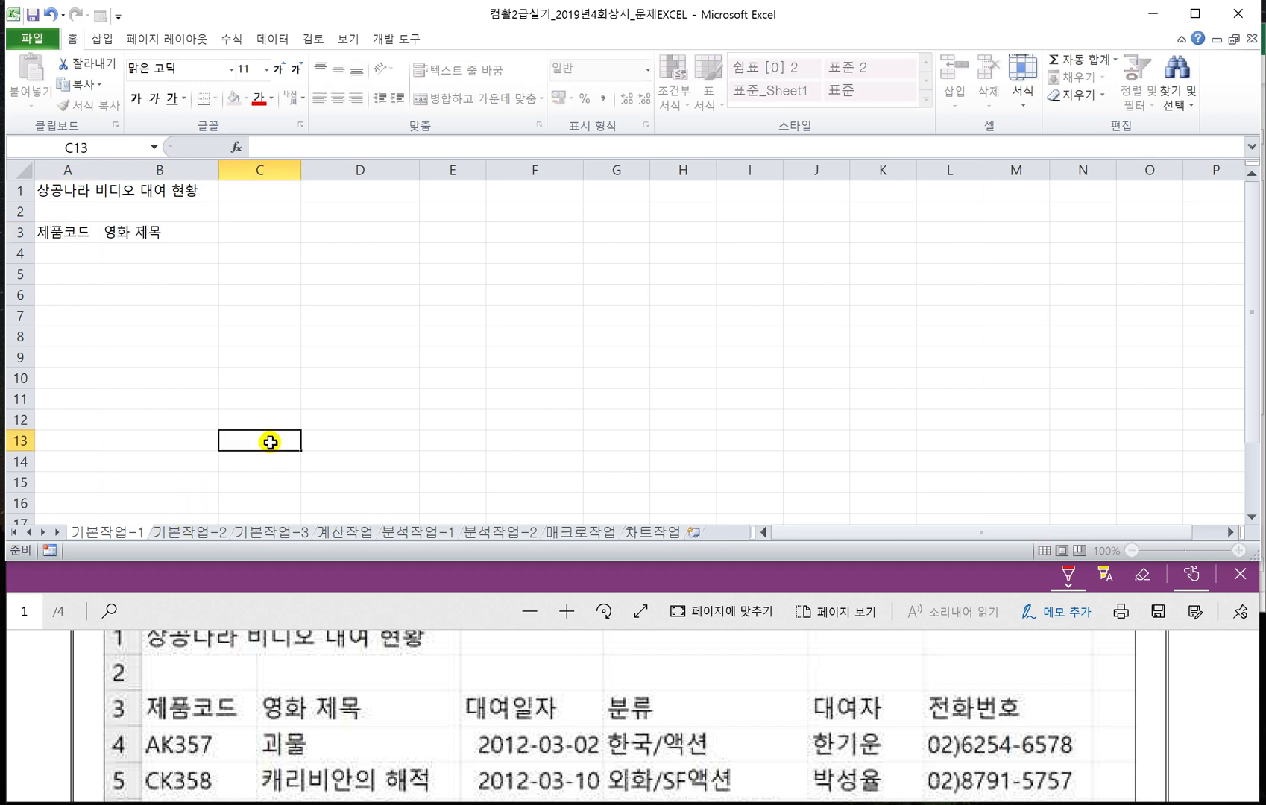
On the 기본작업-2 sheet, merge and center the title range A1:H1 as instructed in task 2 of the PDF.
{"action": "left_click", "coordinate": [191, 532]}
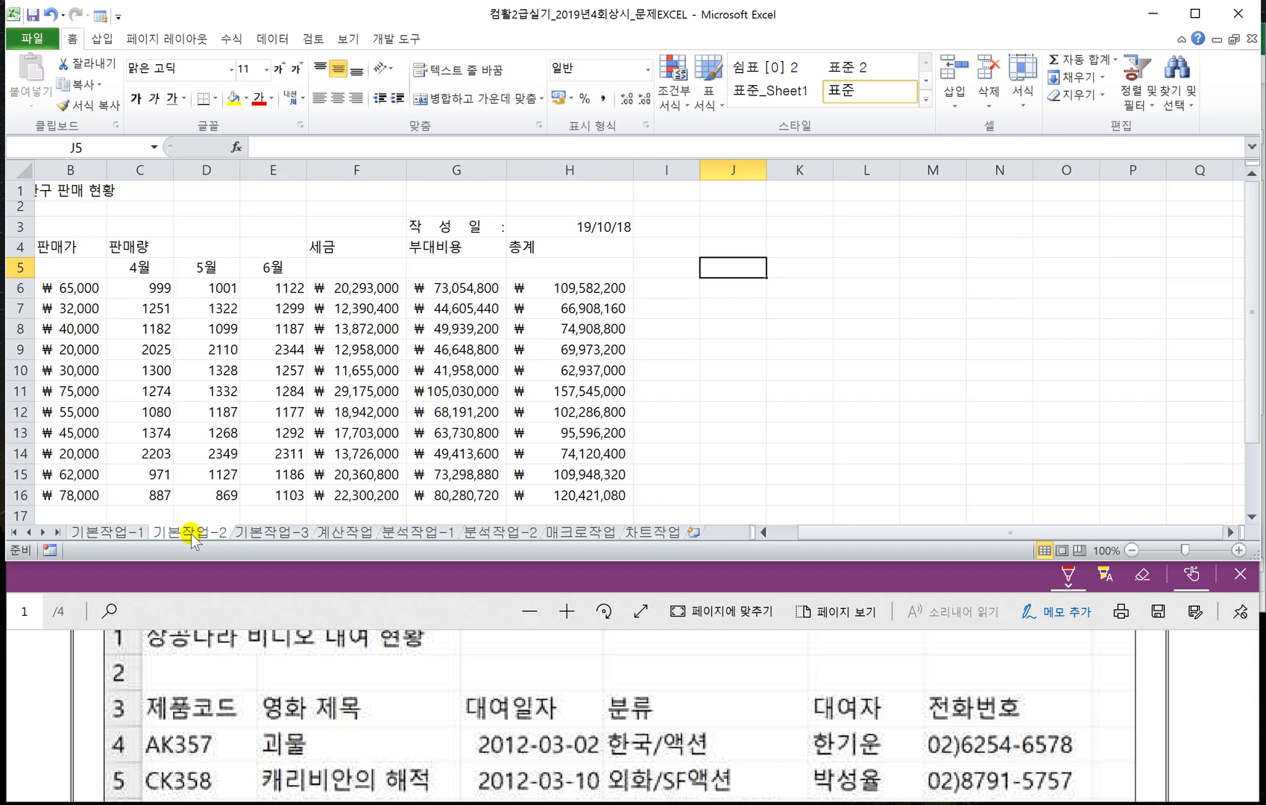
{"action": "left_click", "coordinate": [425, 713]}
{"action": "scroll", "coordinate": [425, 713], "scroll_direction": "down", "scroll_amount": 5}
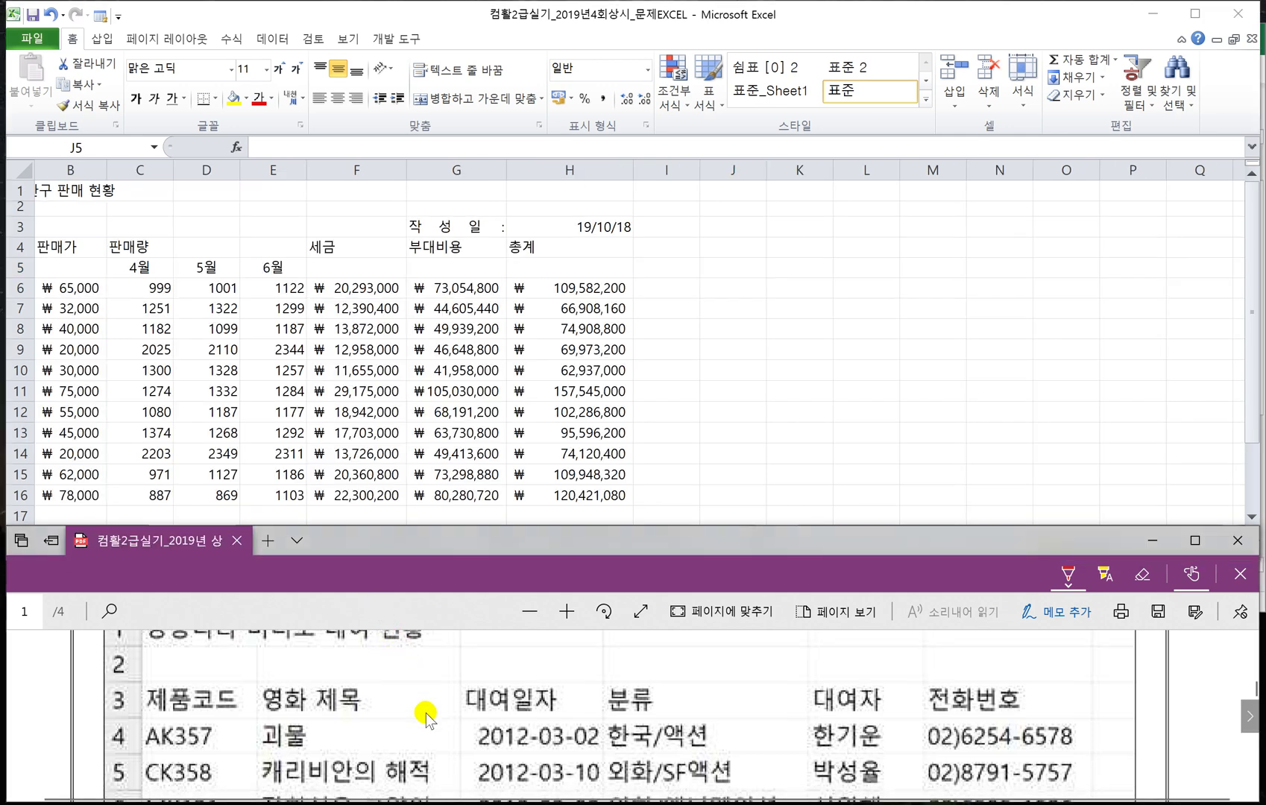
{"action": "scroll", "coordinate": [425, 712], "scroll_direction": "down", "scroll_amount": 1}
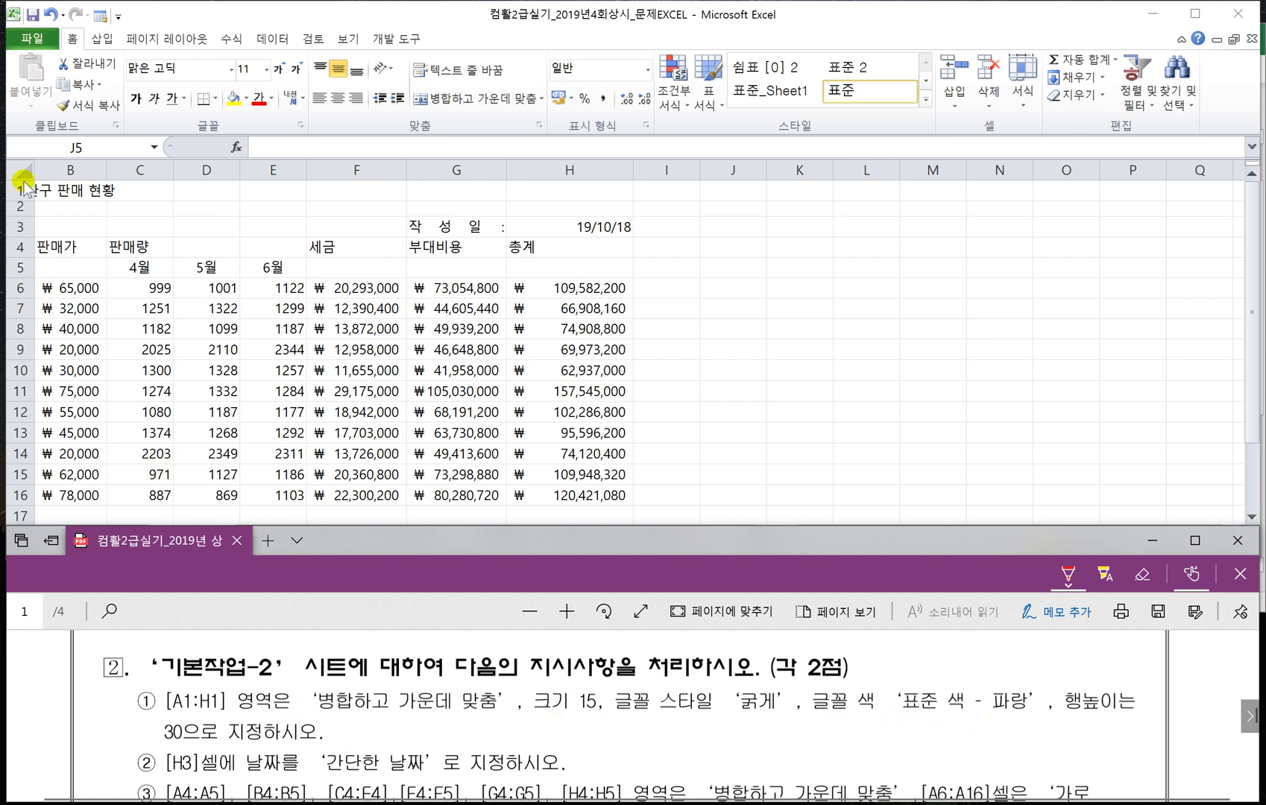
{"action": "left_click", "coordinate": [805, 484]}
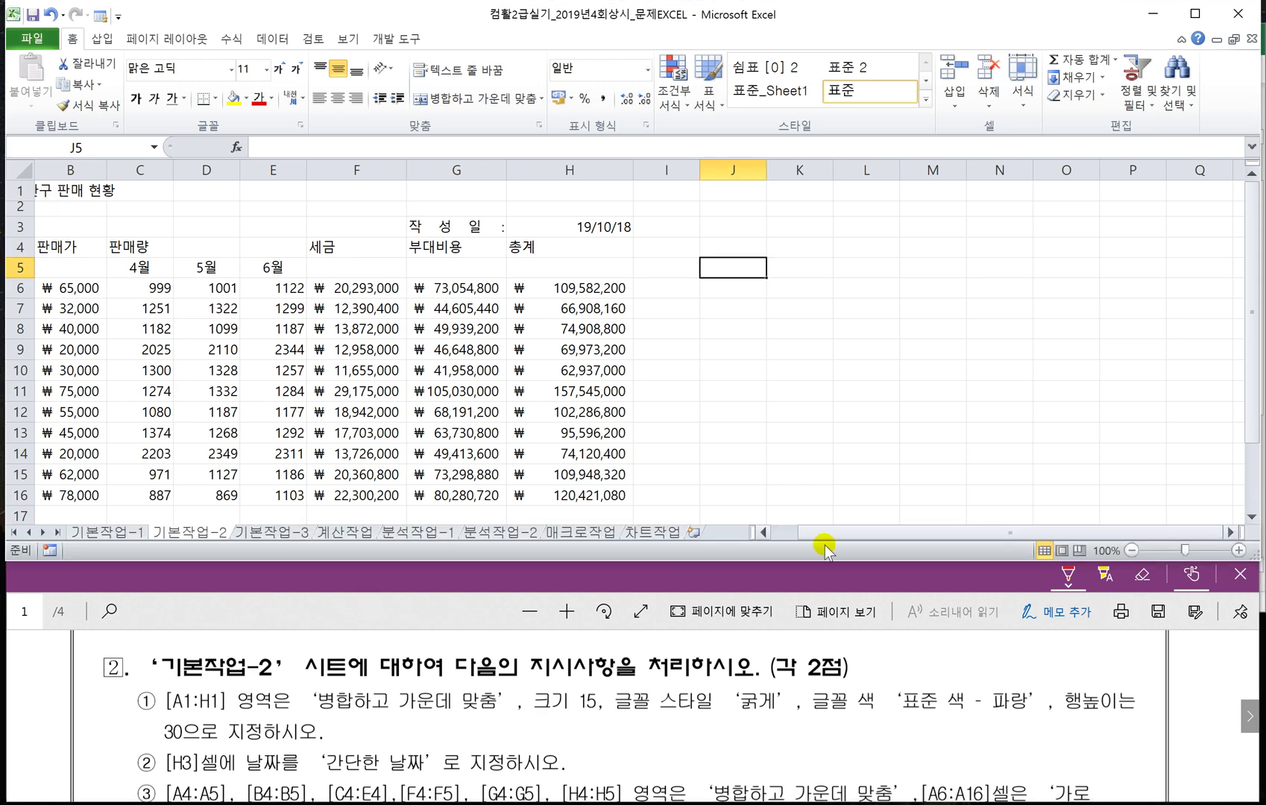
{"action": "left_click_drag", "start_coordinate": [818, 533], "coordinate": [806, 533]}
{"action": "left_click_drag", "start_coordinate": [48, 191], "coordinate": [578, 186]}
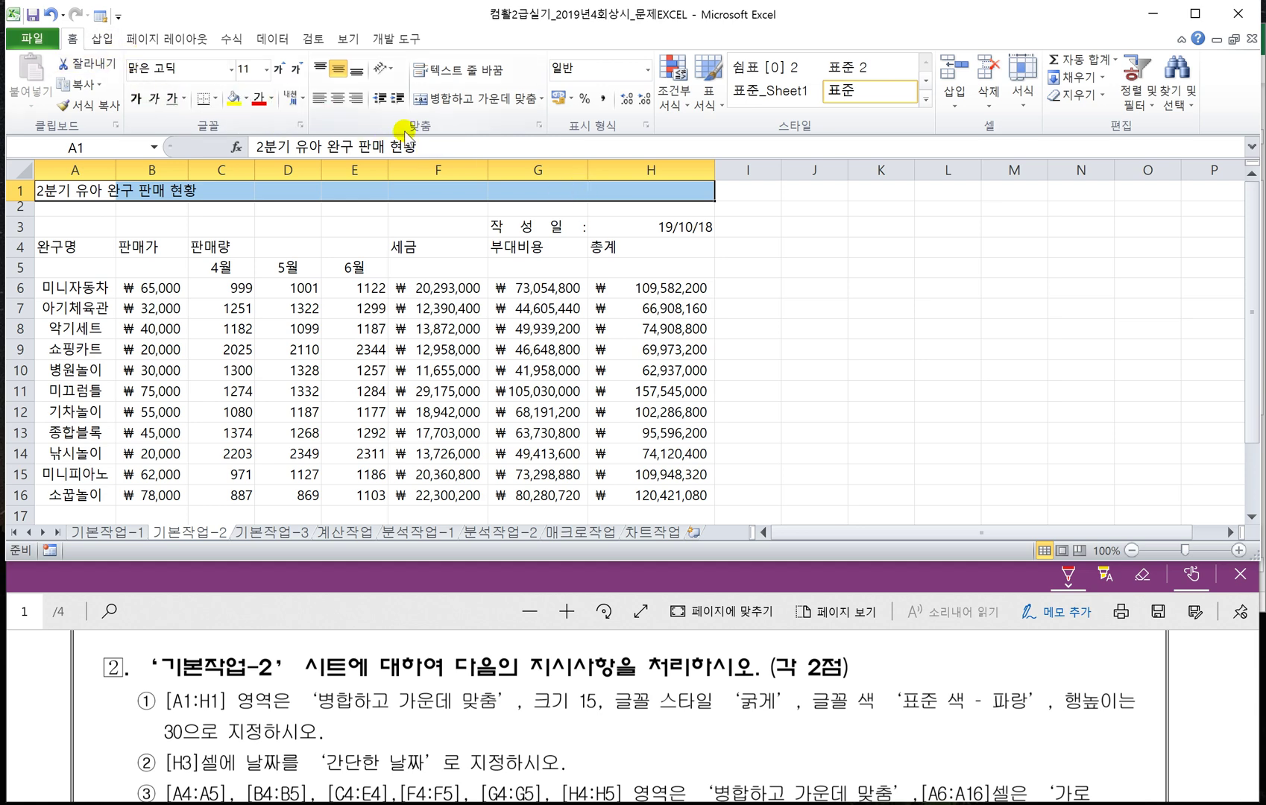
{"action": "left_click", "coordinate": [476, 100]}
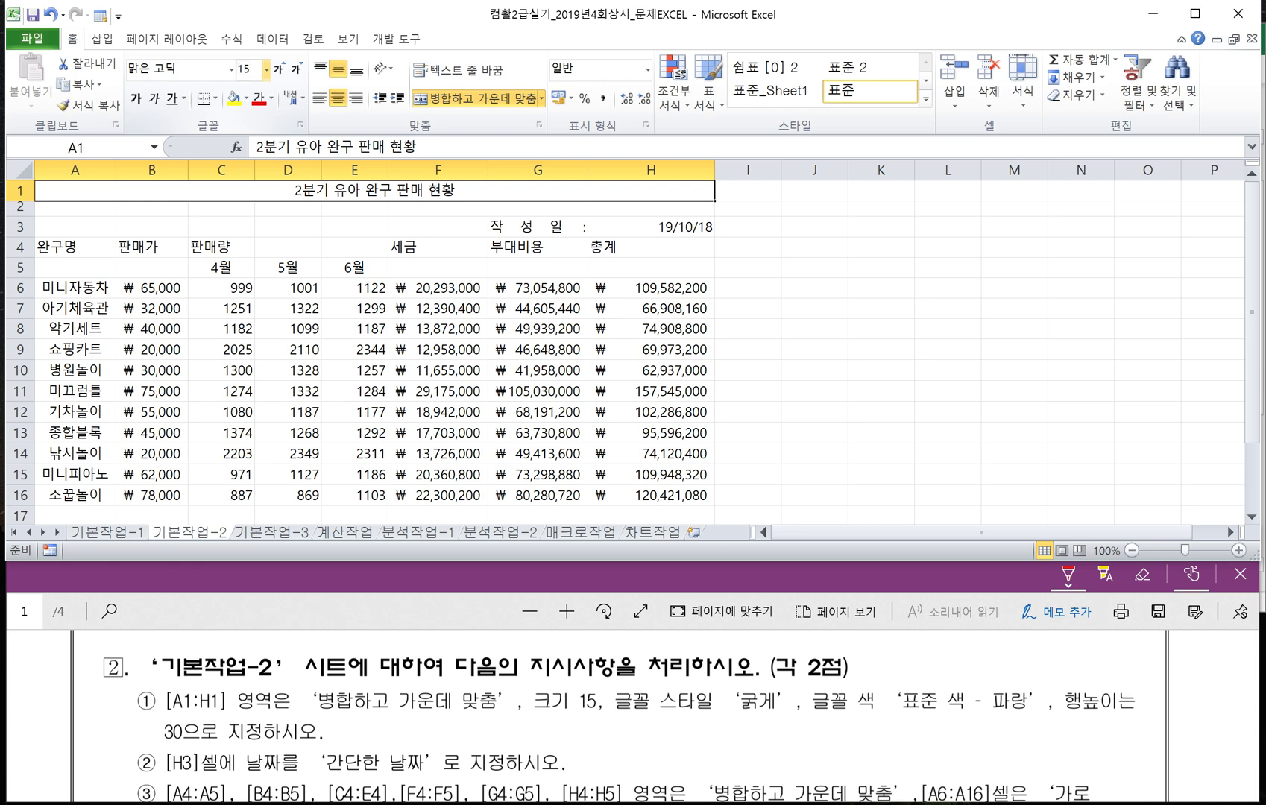
Format the merged title in row 1 with font size 15, bold style and the standard blue font color.
{"action": "type", "text": "15"}
{"action": "key", "text": "Return"}
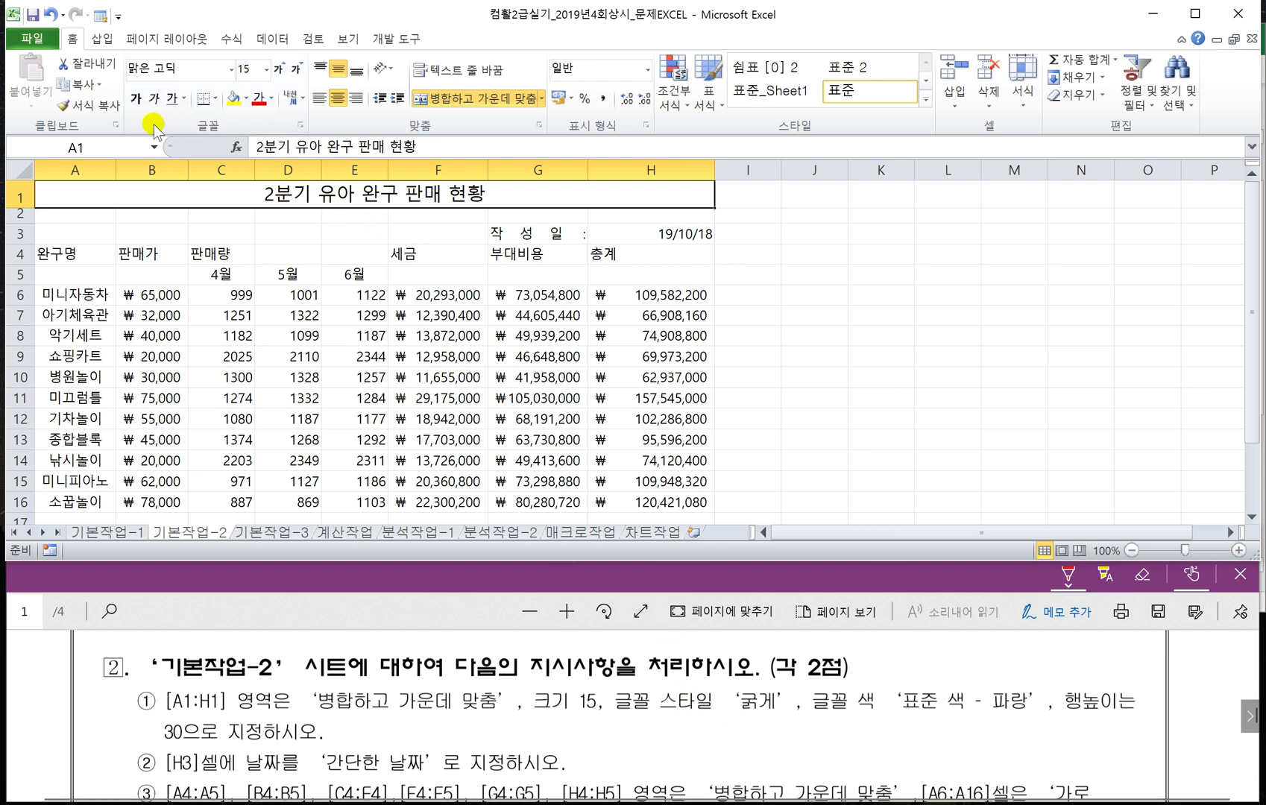
{"action": "left_click", "coordinate": [135, 99]}
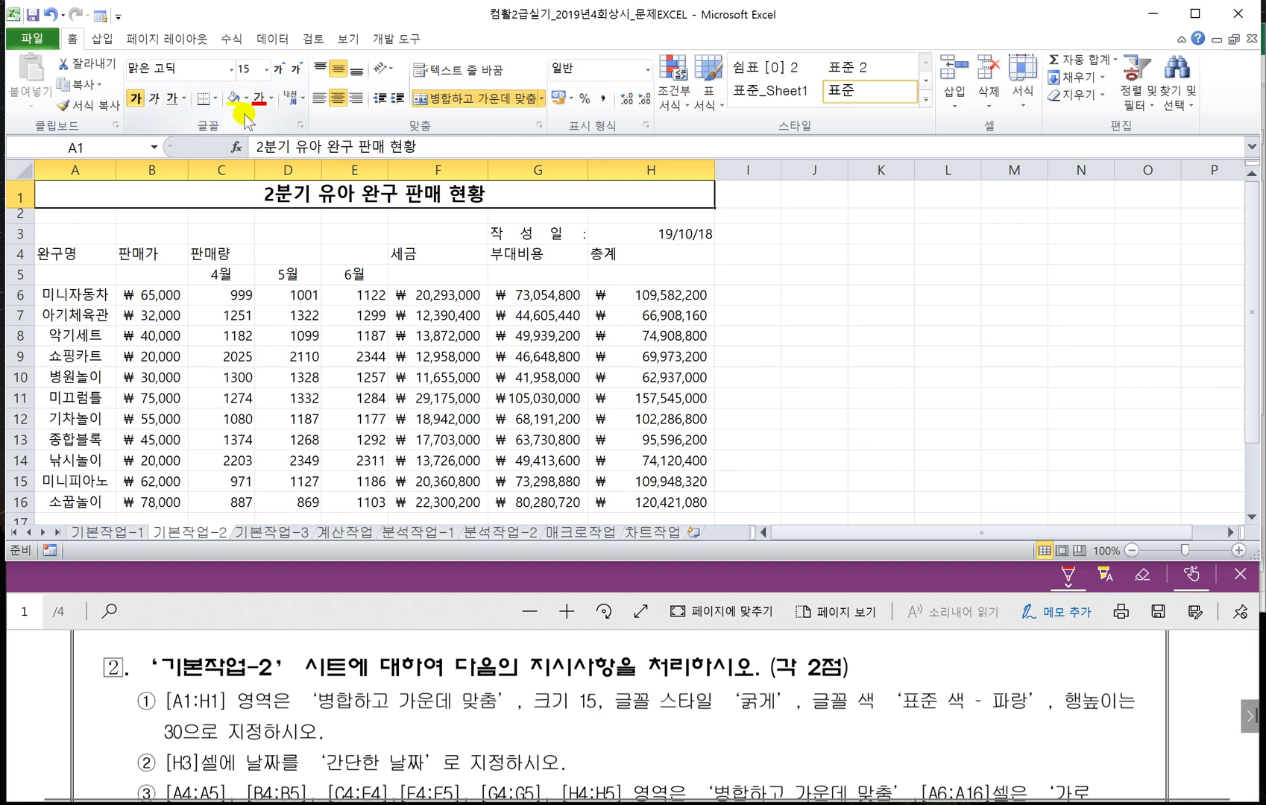
{"action": "left_click", "coordinate": [271, 98]}
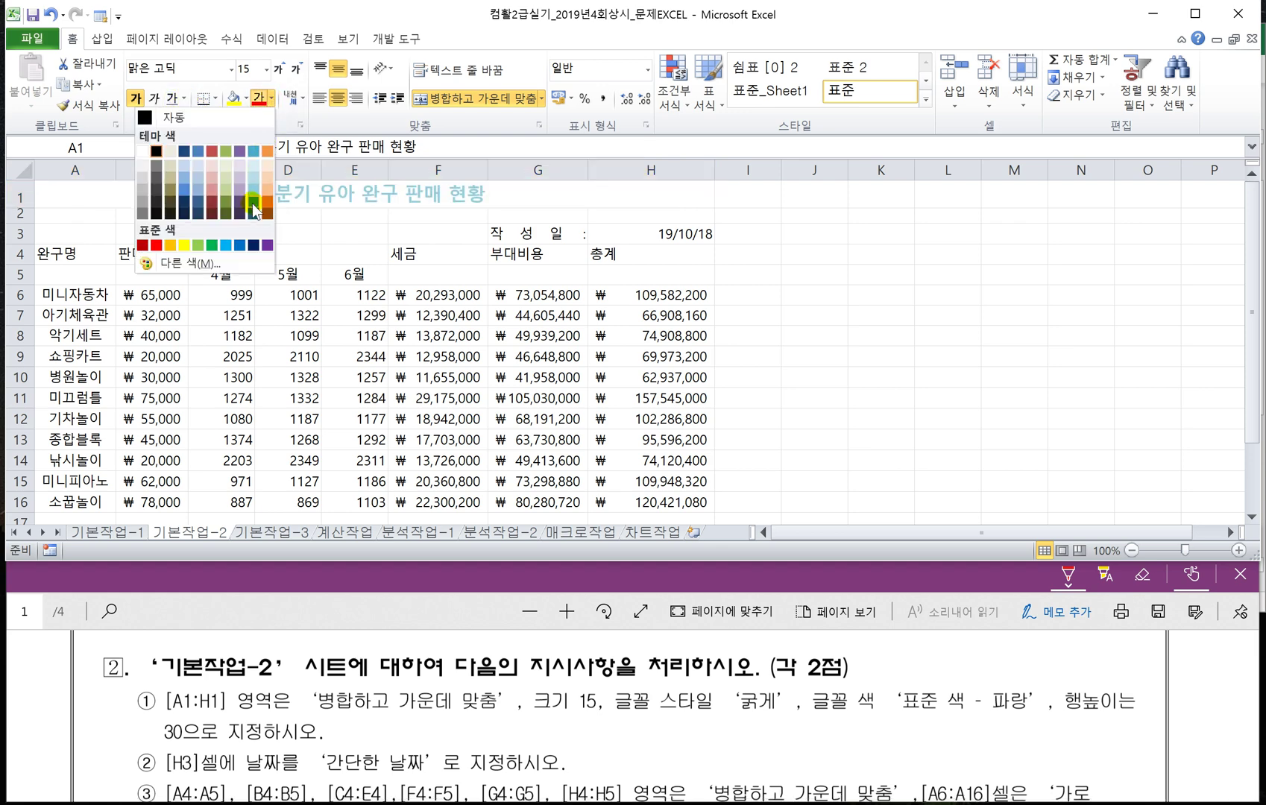
{"action": "left_click", "coordinate": [240, 246]}
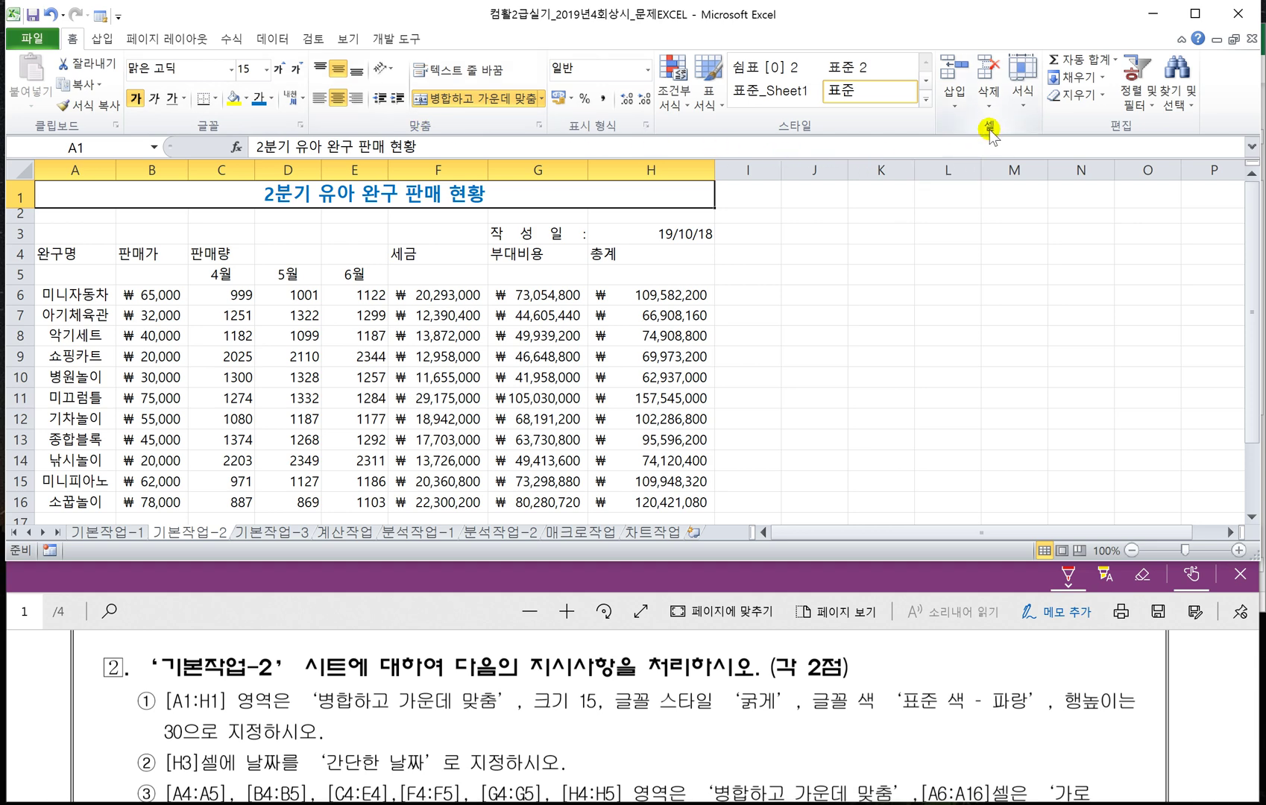
Set the height of title row 1 to 30.
{"action": "left_click", "coordinate": [1025, 109]}
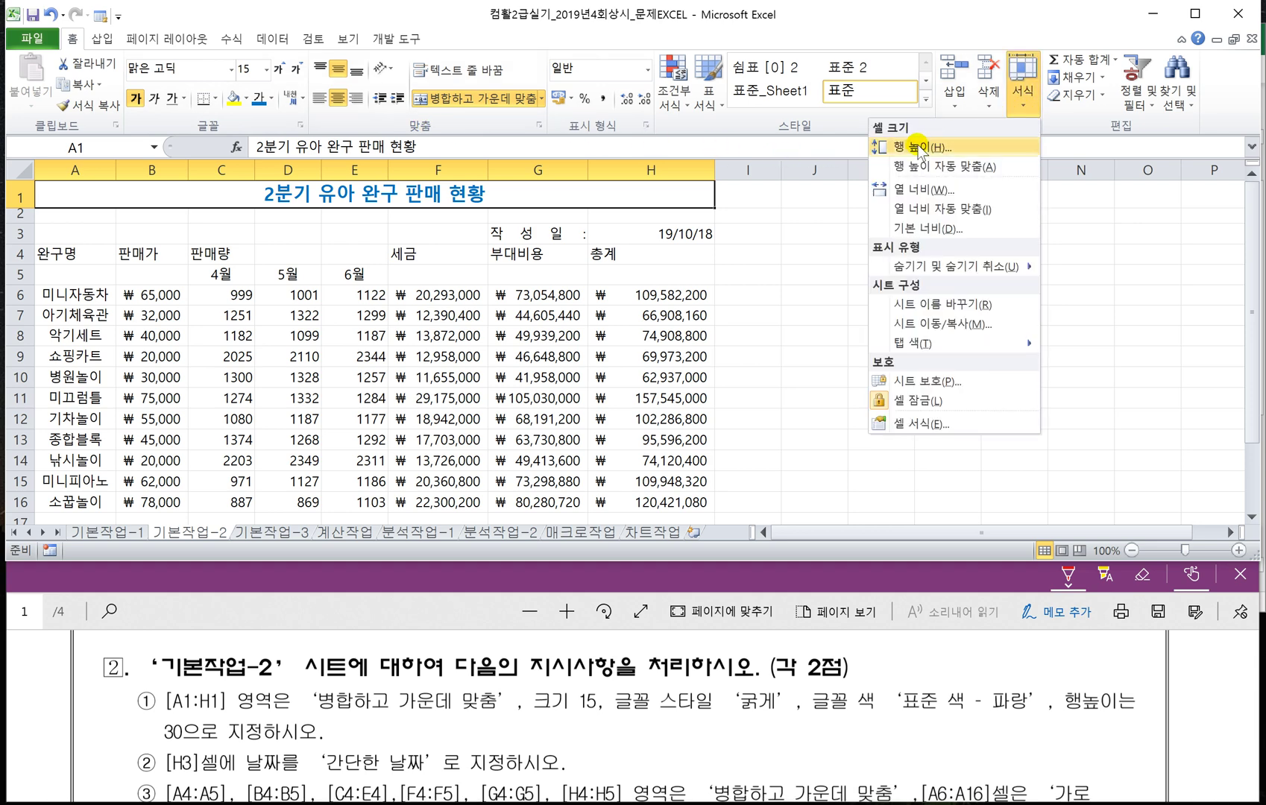
{"action": "left_click", "coordinate": [919, 148]}
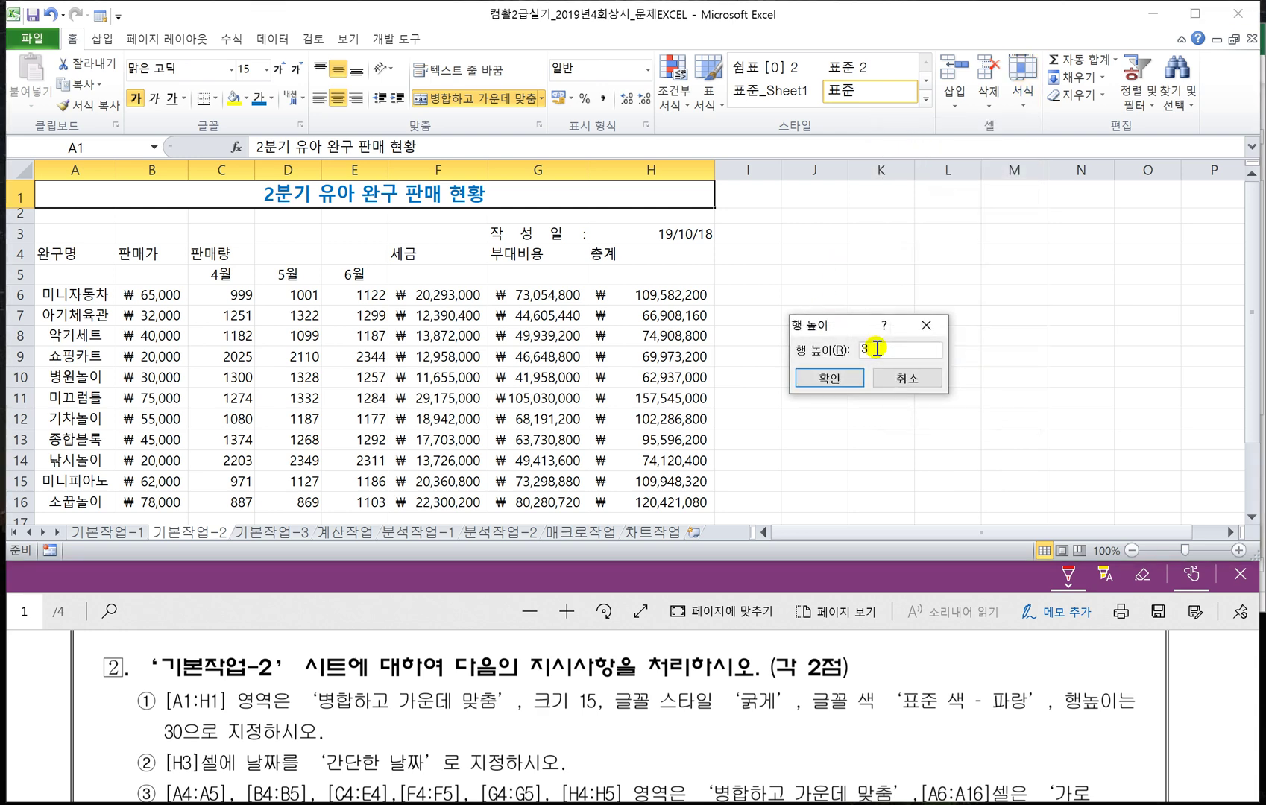
{"action": "left_click", "coordinate": [827, 377]}
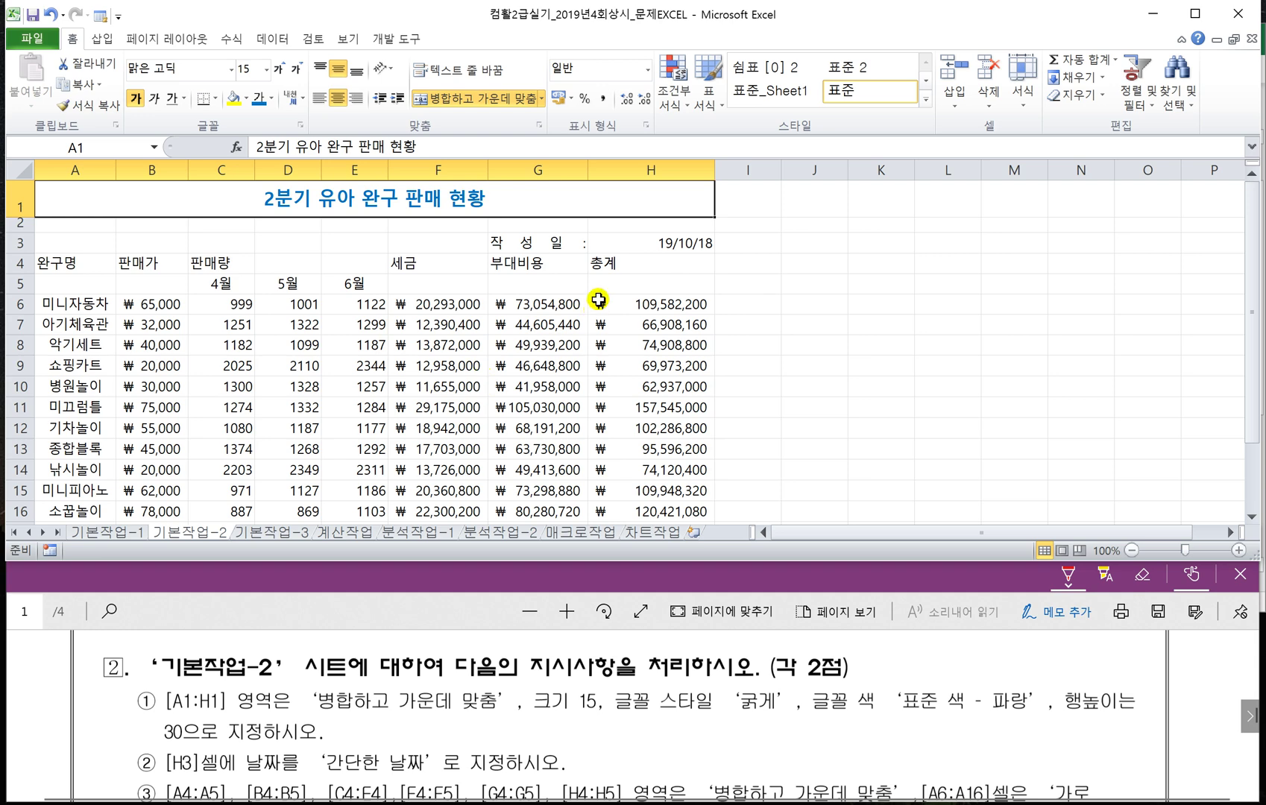
Apply the short date format (간단한 날짜) to the date in cell H3.
{"action": "left_click", "coordinate": [645, 248]}
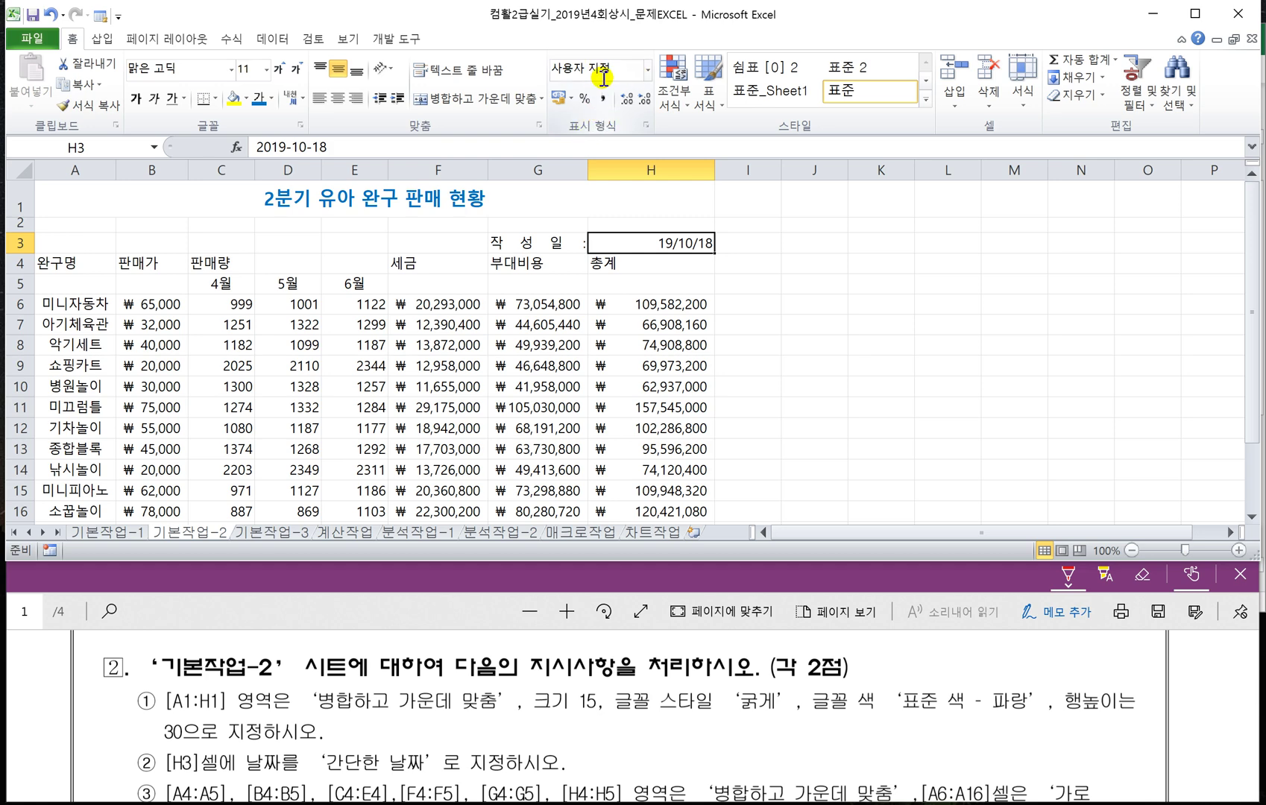
{"action": "left_click", "coordinate": [648, 73]}
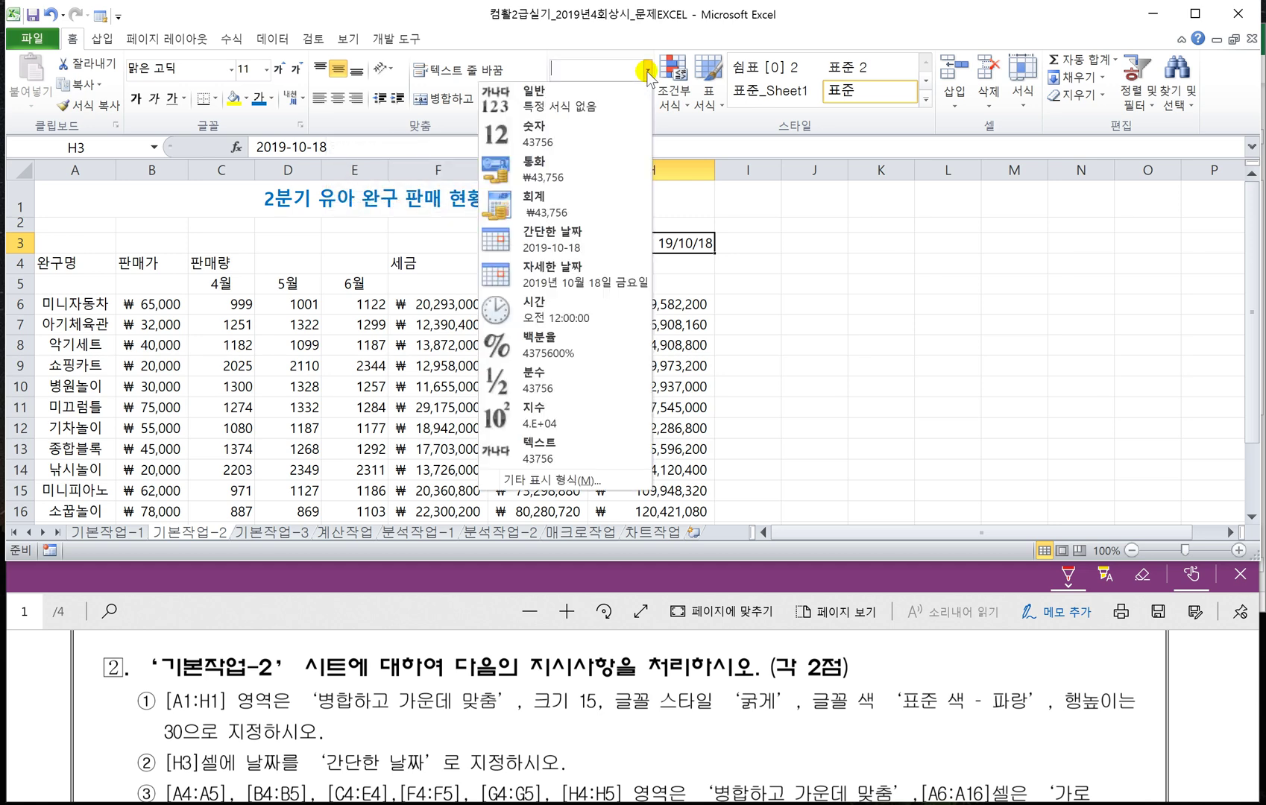
{"action": "left_click", "coordinate": [563, 243]}
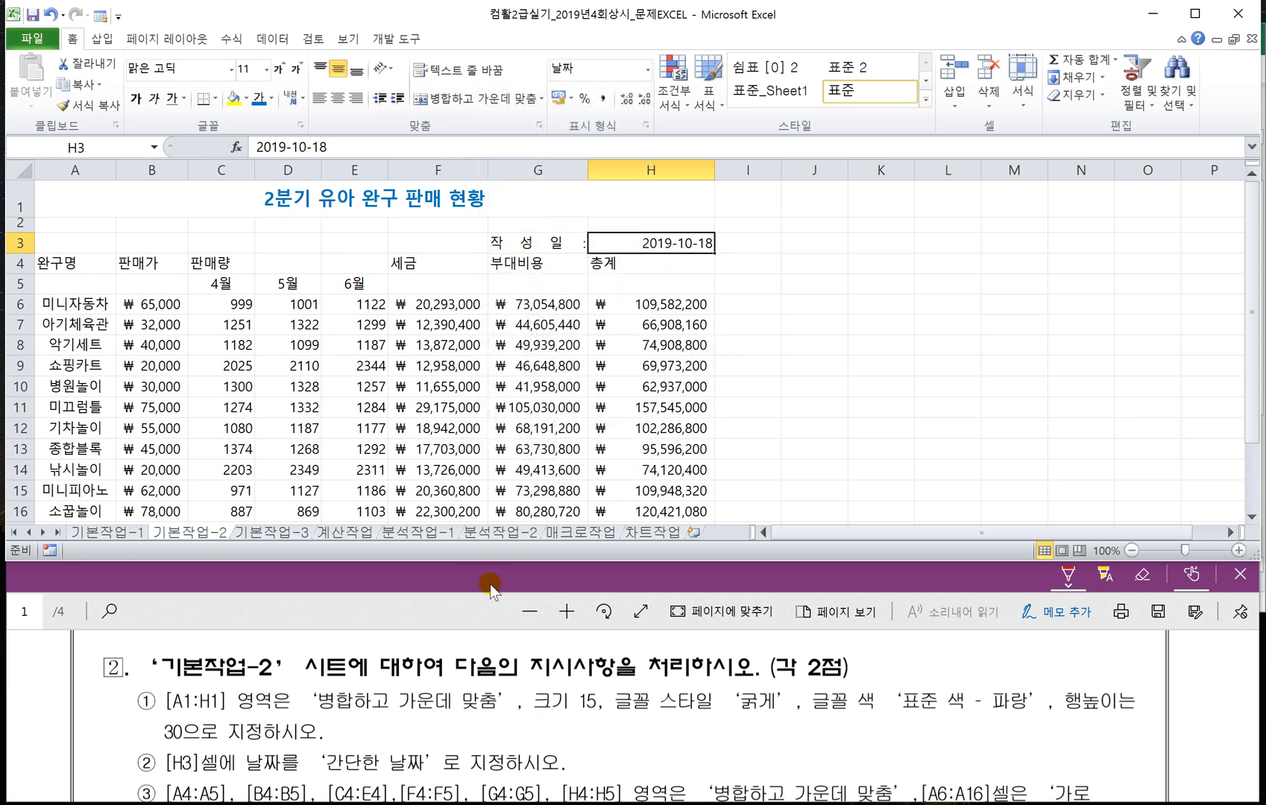
Merge and center the header ranges A4:A5, B4:B5 and C4:E4 separately, following instruction 3 in the PDF.
{"action": "left_click", "coordinate": [460, 576]}
{"action": "scroll", "coordinate": [418, 701], "scroll_direction": "down", "scroll_amount": 1}
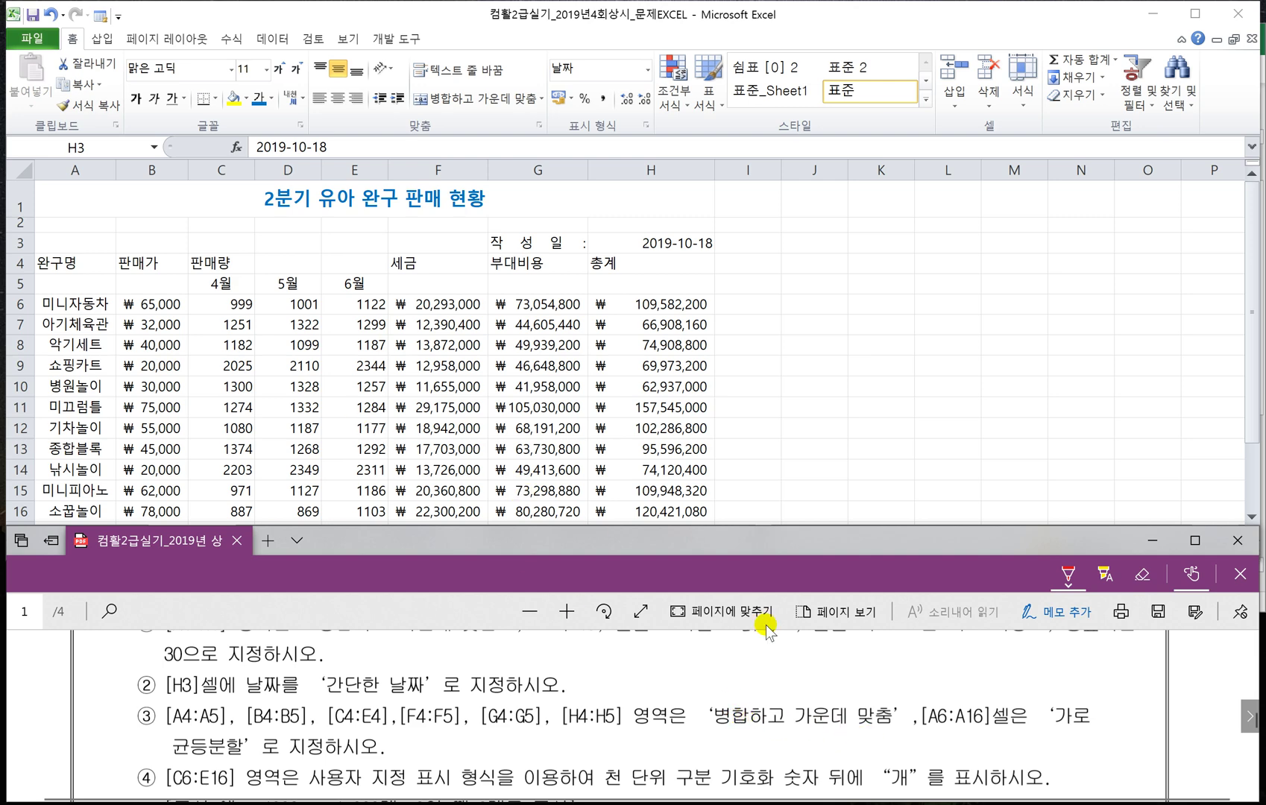
{"action": "left_click", "coordinate": [71, 291]}
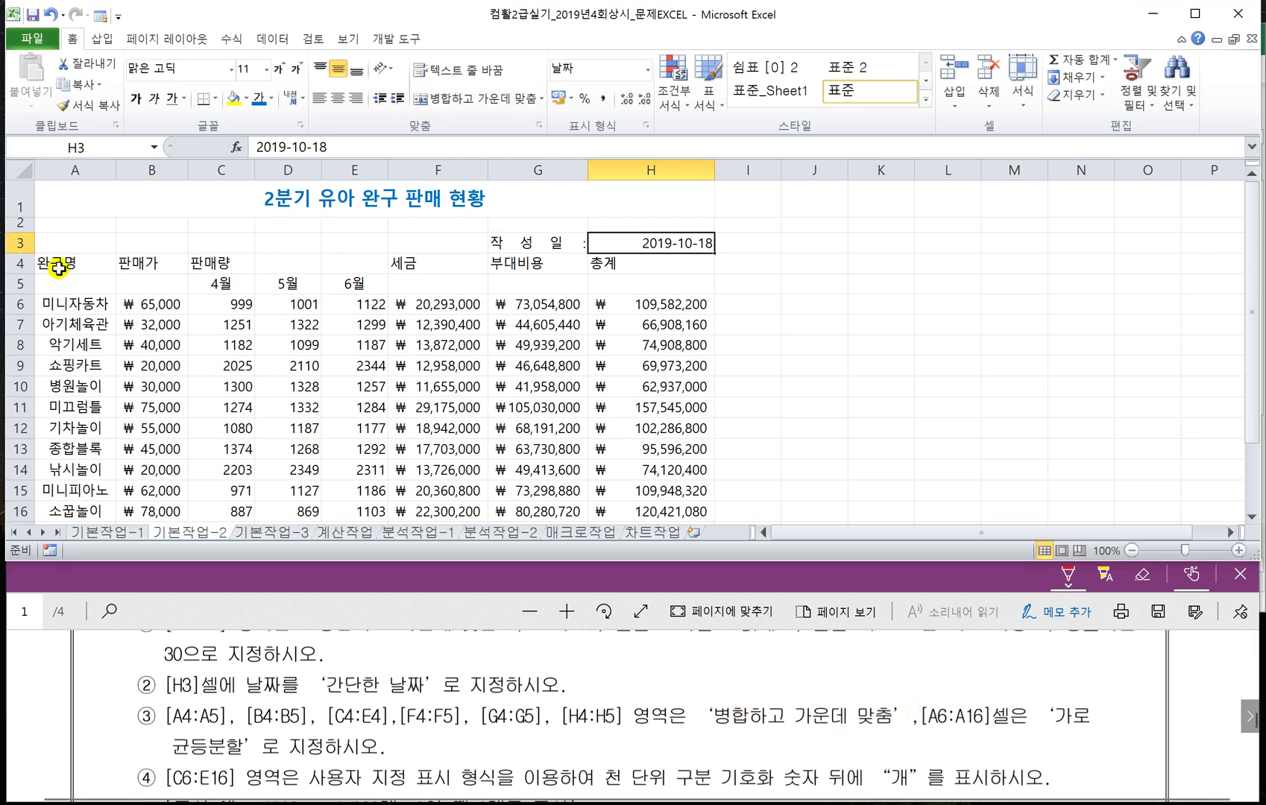
{"action": "left_click_drag", "start_coordinate": [58, 261], "coordinate": [58, 280]}
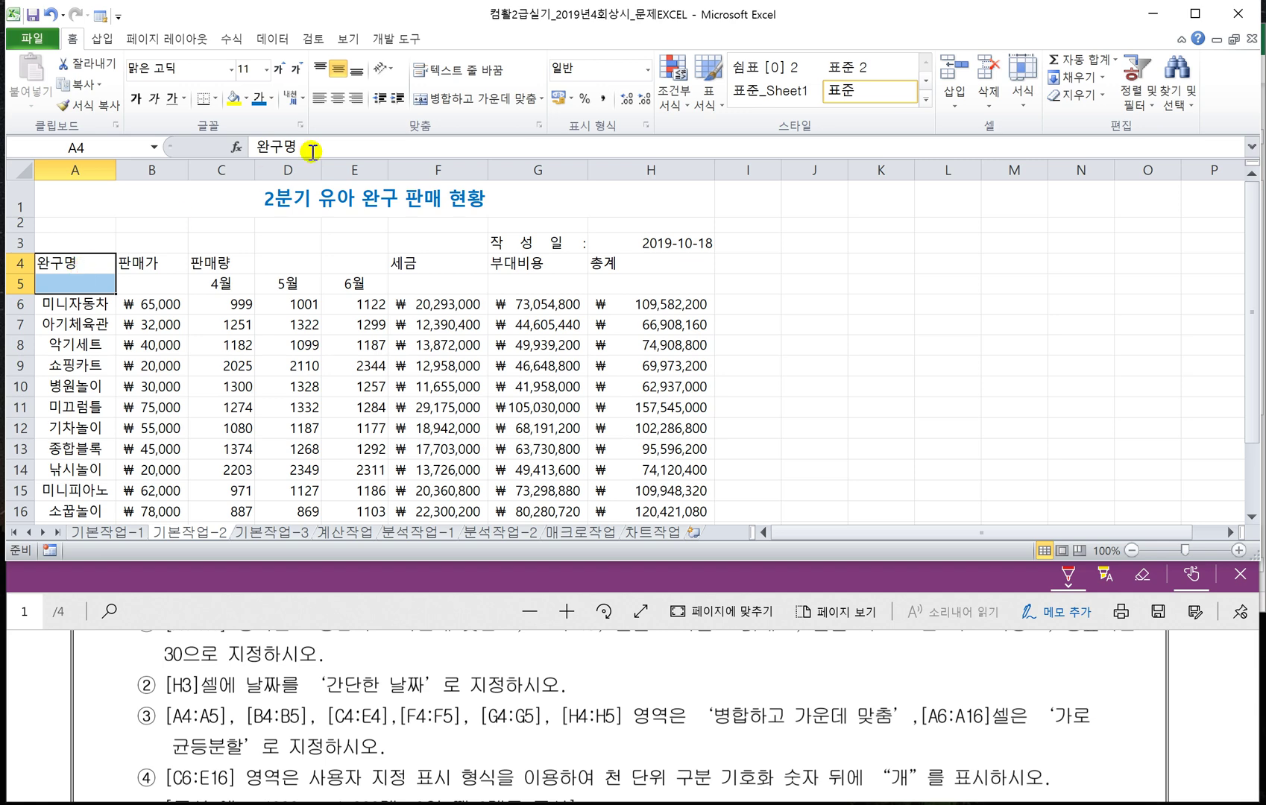
{"action": "left_click", "coordinate": [436, 98]}
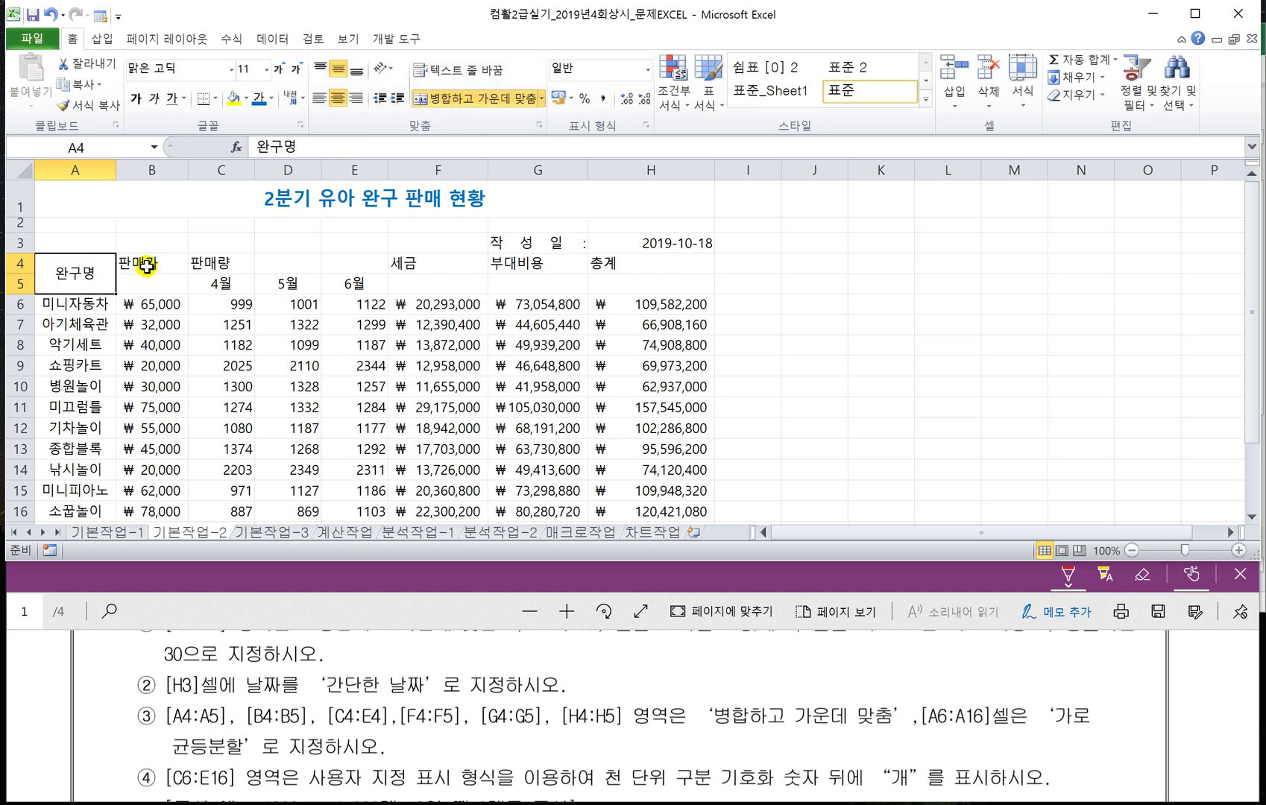
{"action": "left_click_drag", "start_coordinate": [149, 265], "coordinate": [154, 284]}
{"action": "left_click", "coordinate": [468, 100]}
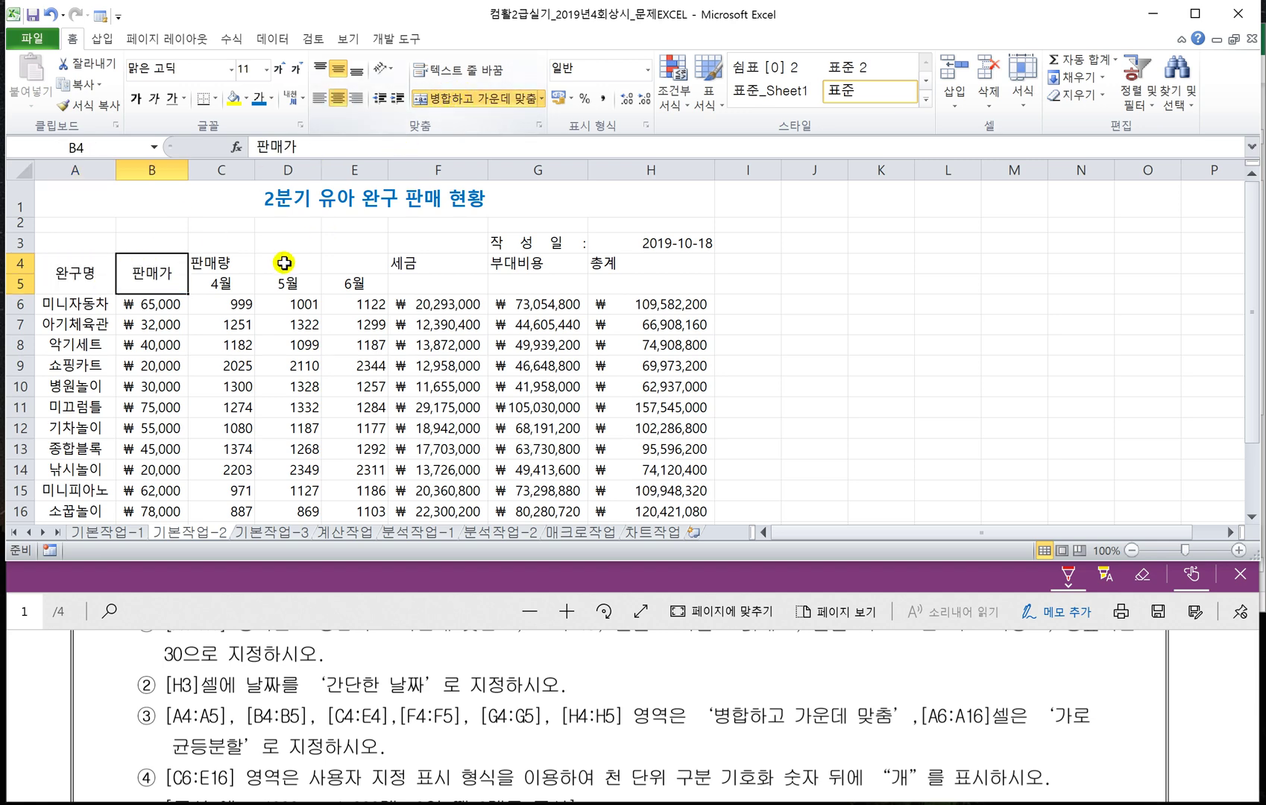
{"action": "left_click_drag", "start_coordinate": [227, 263], "coordinate": [332, 260]}
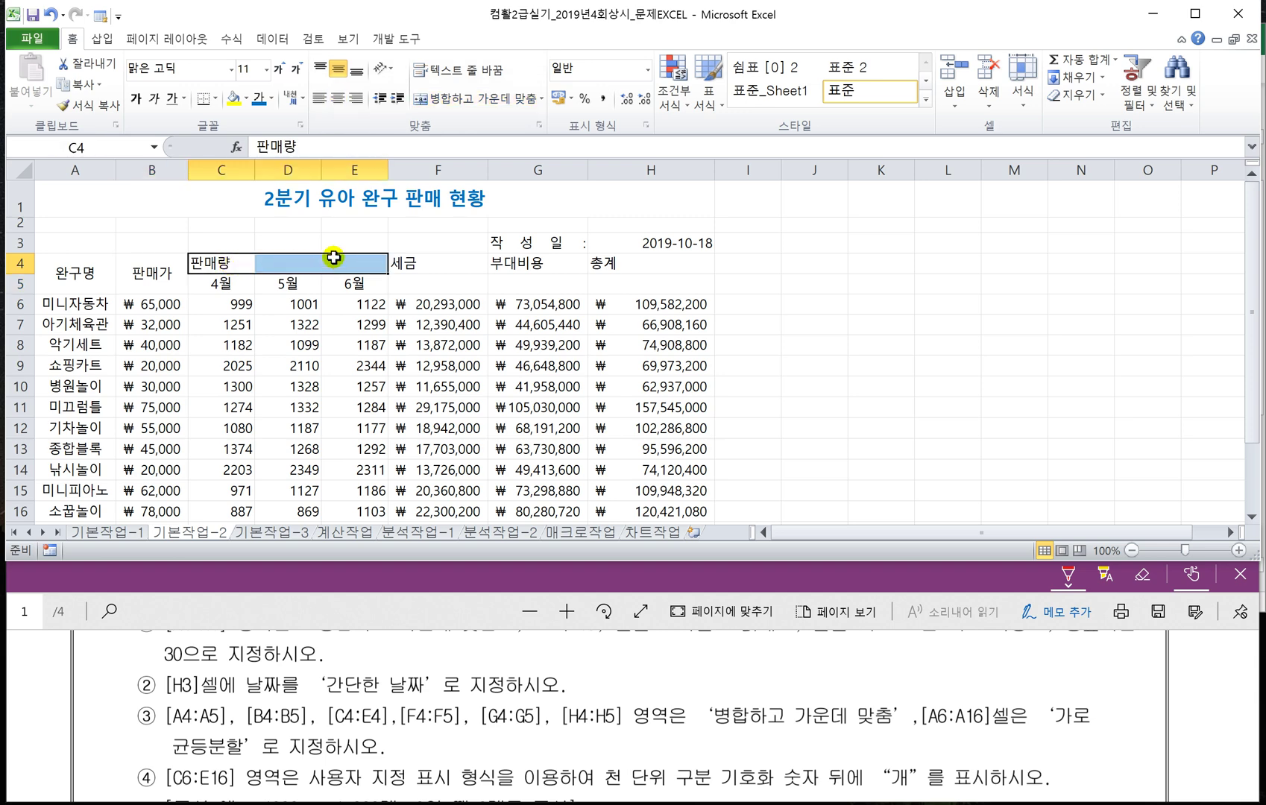
{"action": "left_click", "coordinate": [469, 99]}
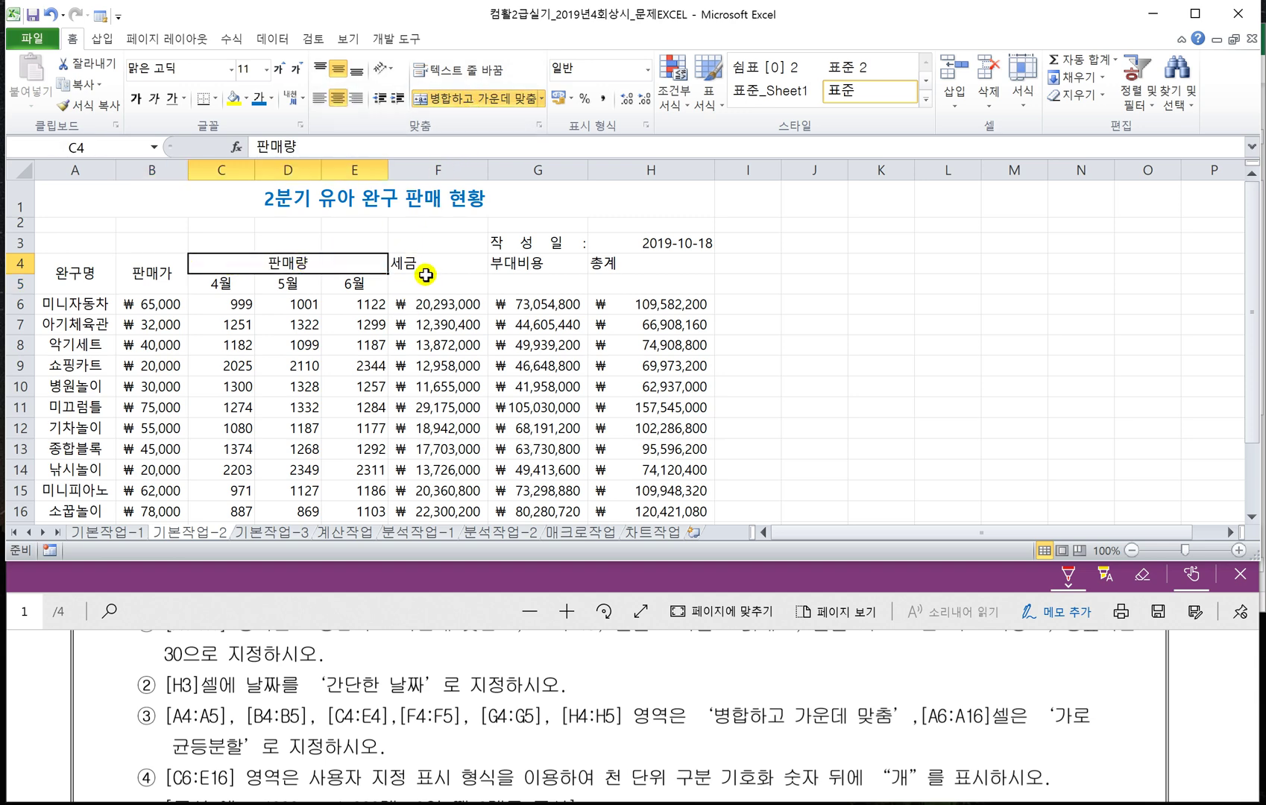
Merge and center the header ranges F4:F5, G4:G5 and H4:H5 separately.
{"action": "left_click_drag", "start_coordinate": [424, 267], "coordinate": [424, 285]}
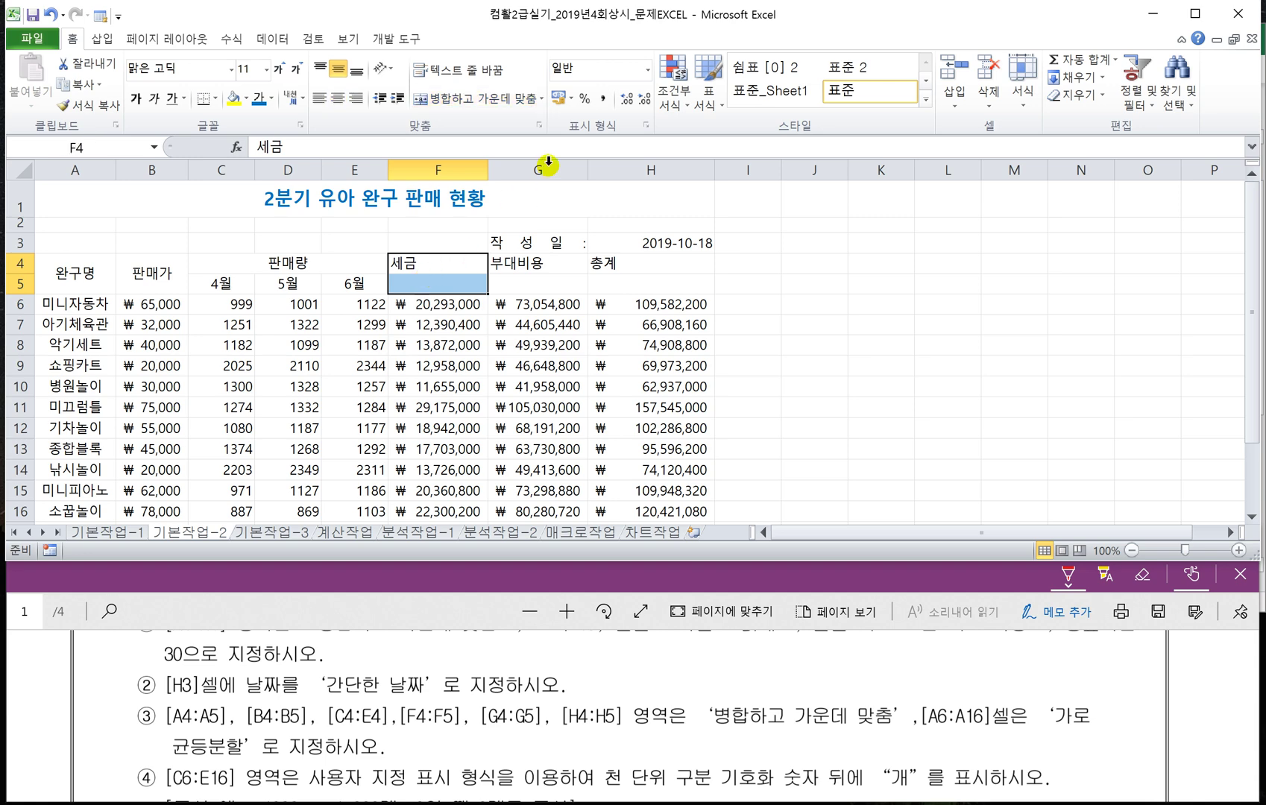
{"action": "left_click", "coordinate": [482, 102]}
{"action": "left_click_drag", "start_coordinate": [525, 260], "coordinate": [524, 278]}
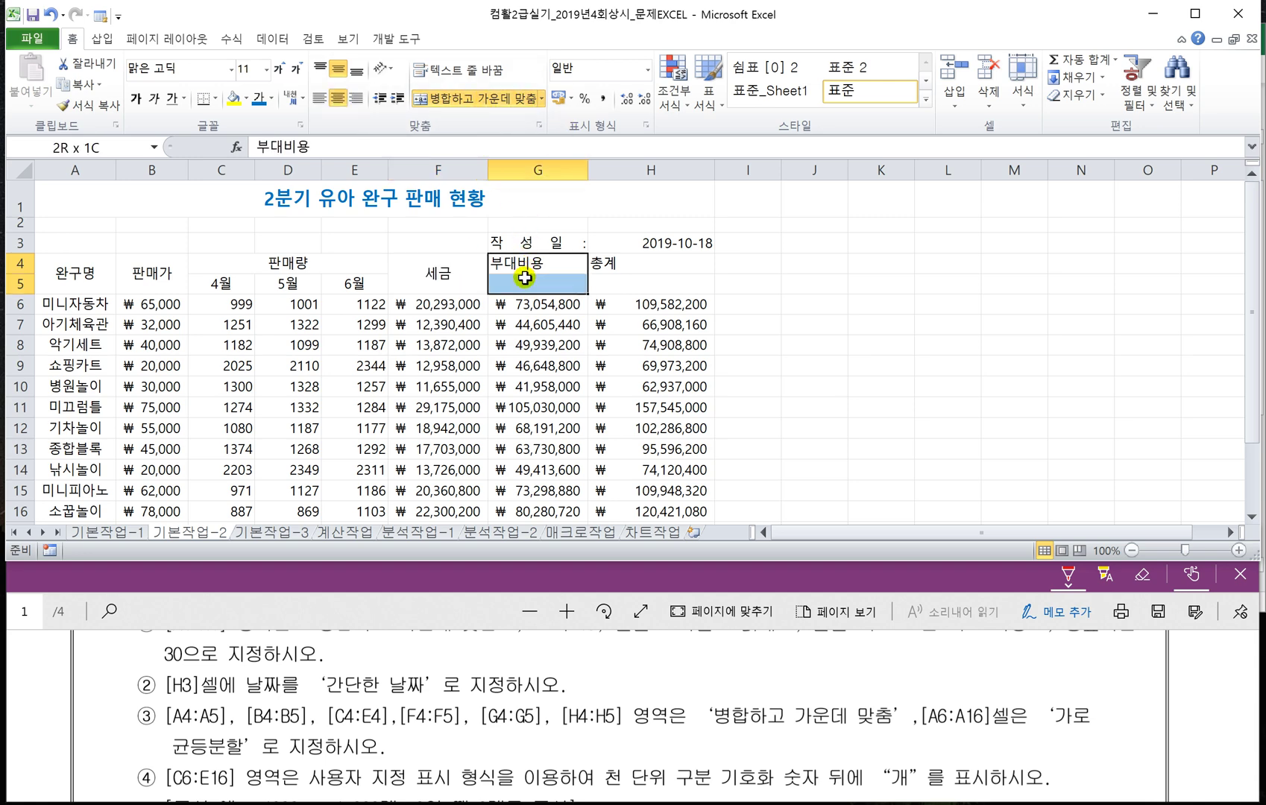
{"action": "left_click", "coordinate": [481, 99]}
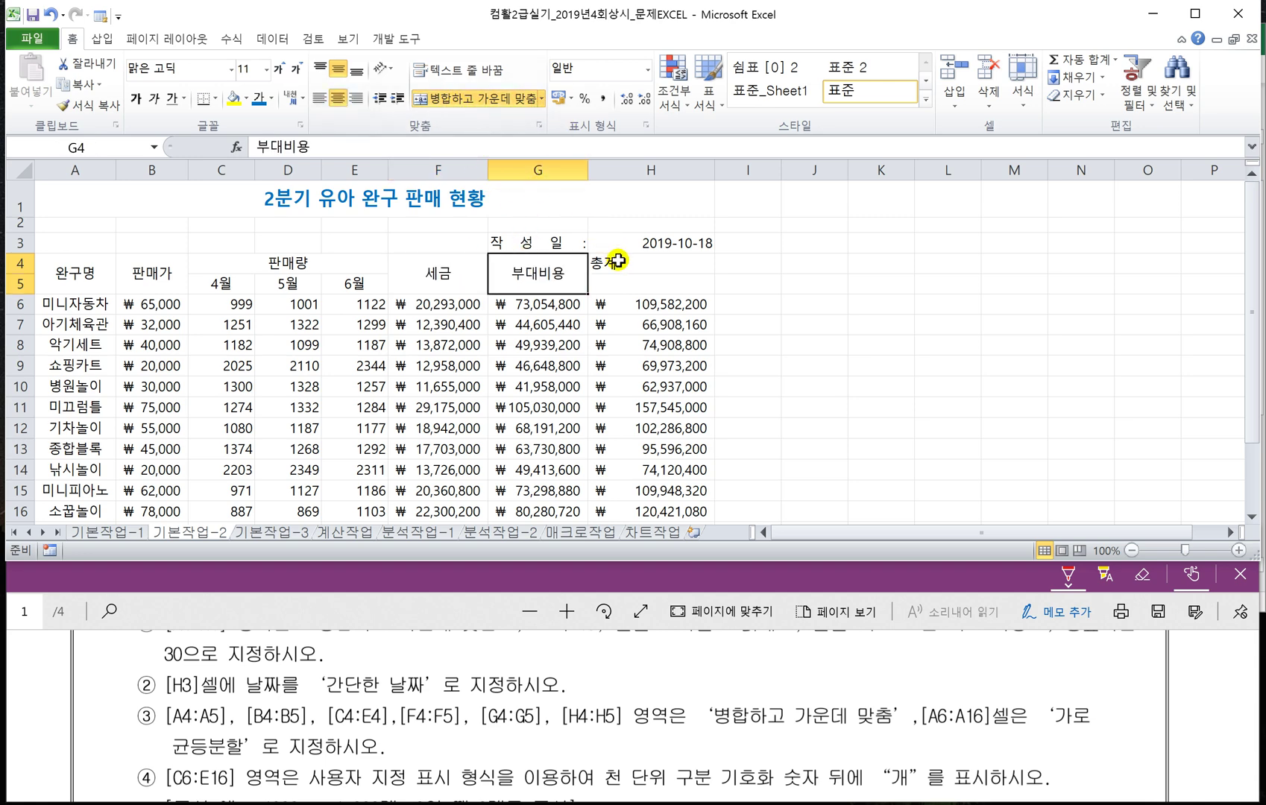
{"action": "left_click_drag", "start_coordinate": [615, 261], "coordinate": [610, 283]}
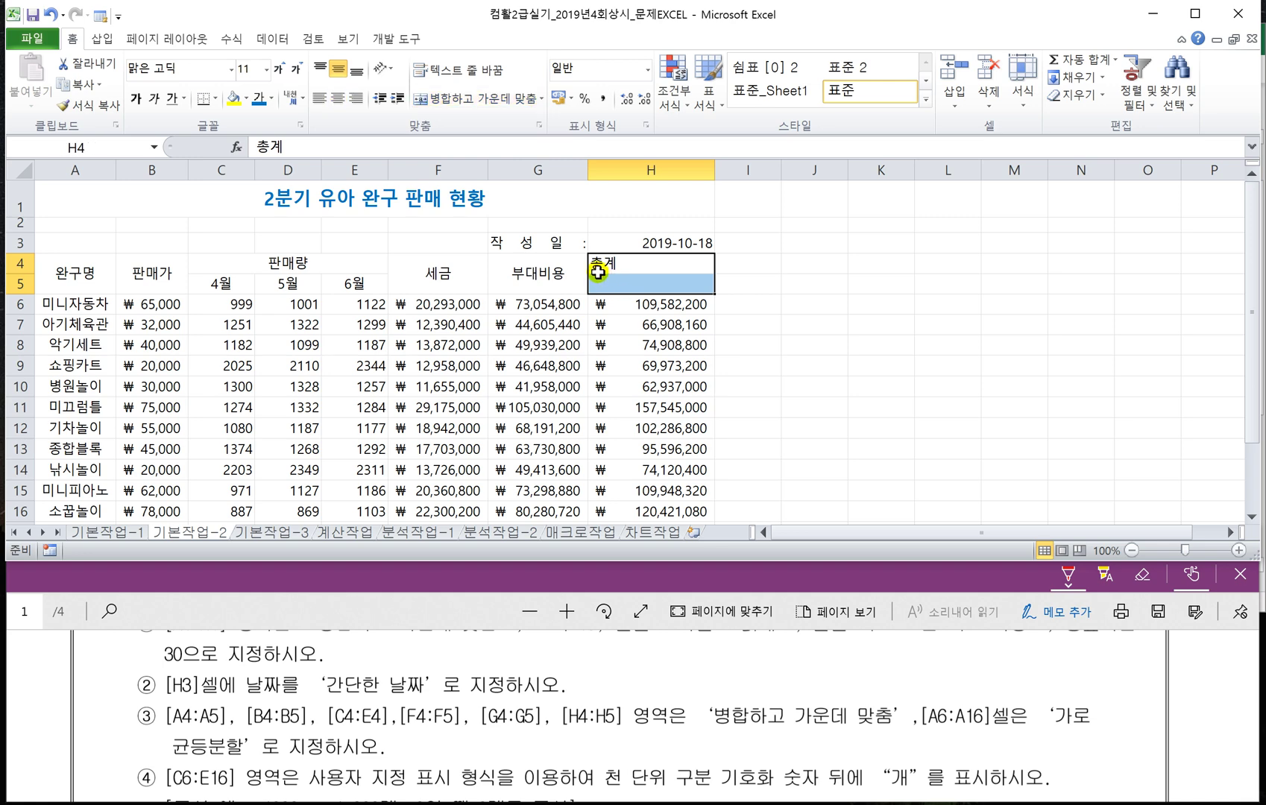
{"action": "left_click", "coordinate": [470, 101]}
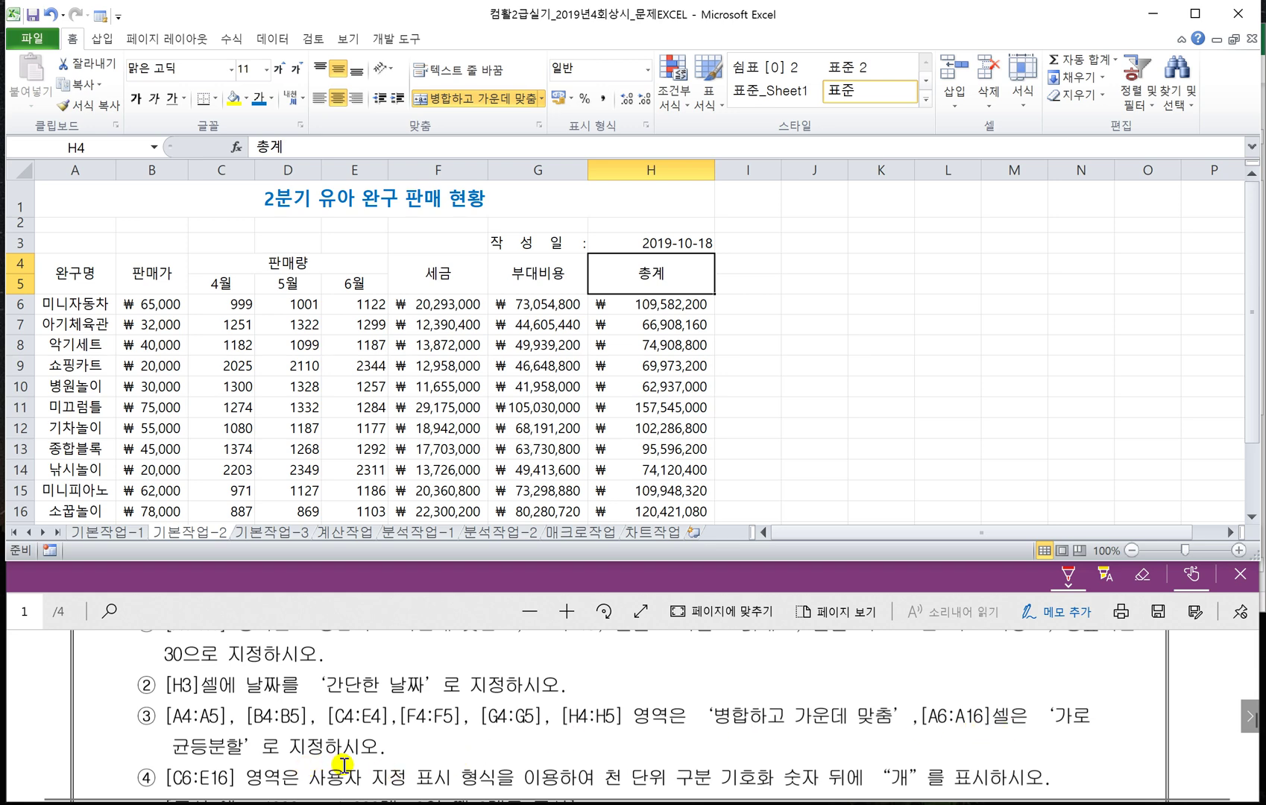
Set the horizontal alignment of the toy names in A6:A16 to distributed (균등 분할).
{"action": "left_click", "coordinate": [65, 304]}
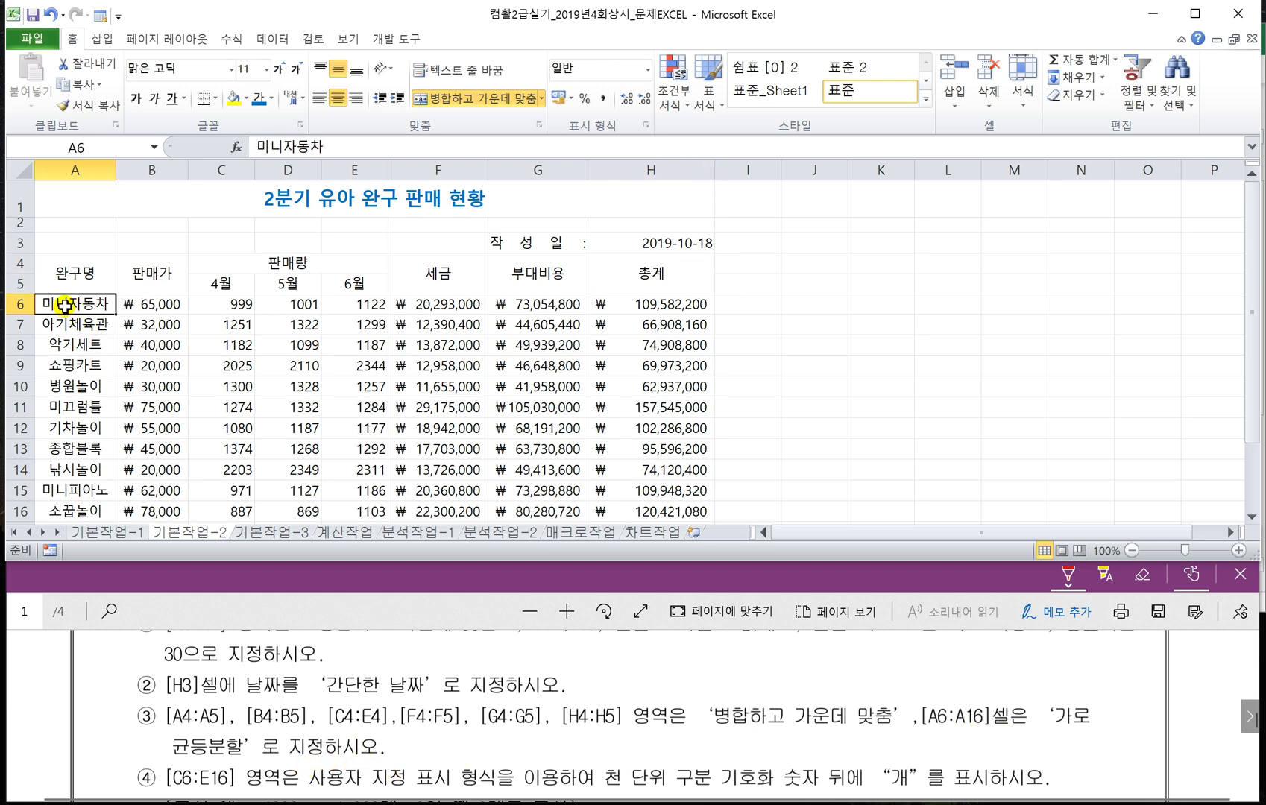
{"action": "left_click_drag", "start_coordinate": [66, 304], "coordinate": [68, 506]}
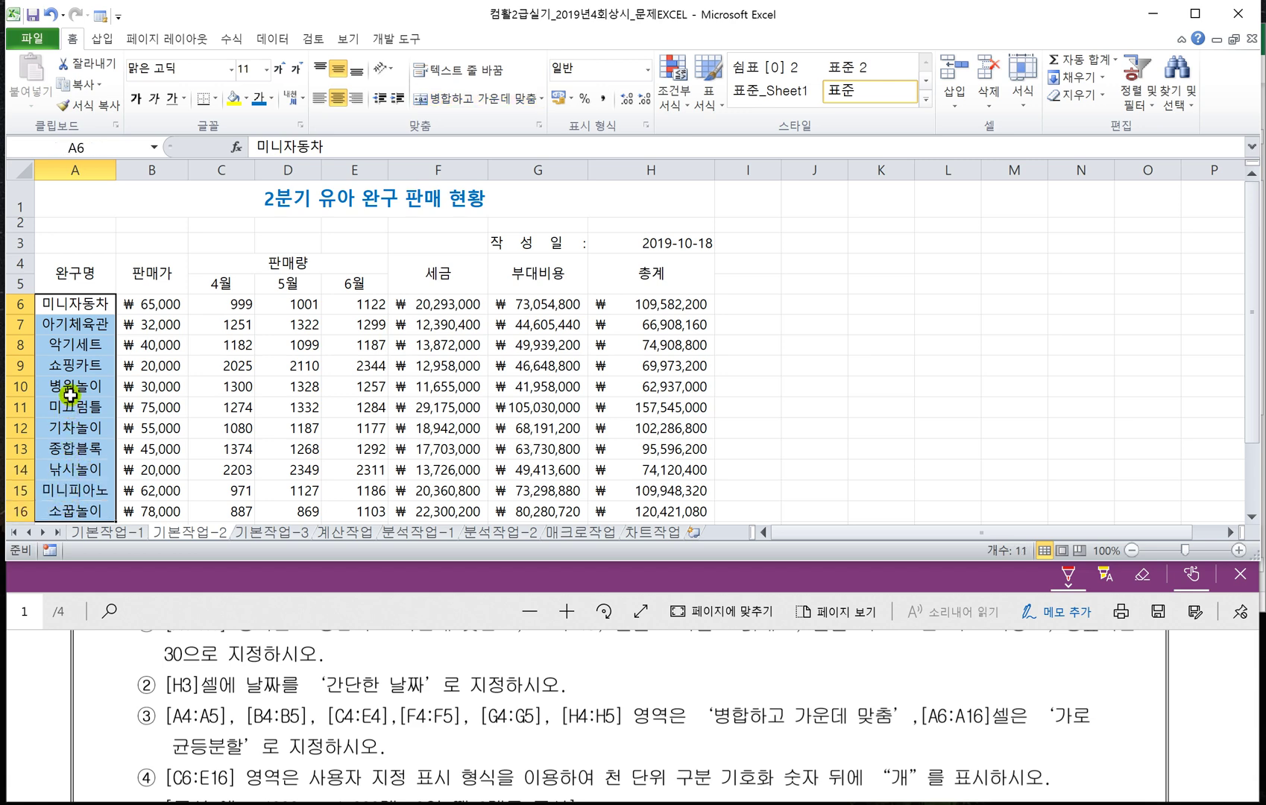
{"action": "right_click", "coordinate": [77, 362]}
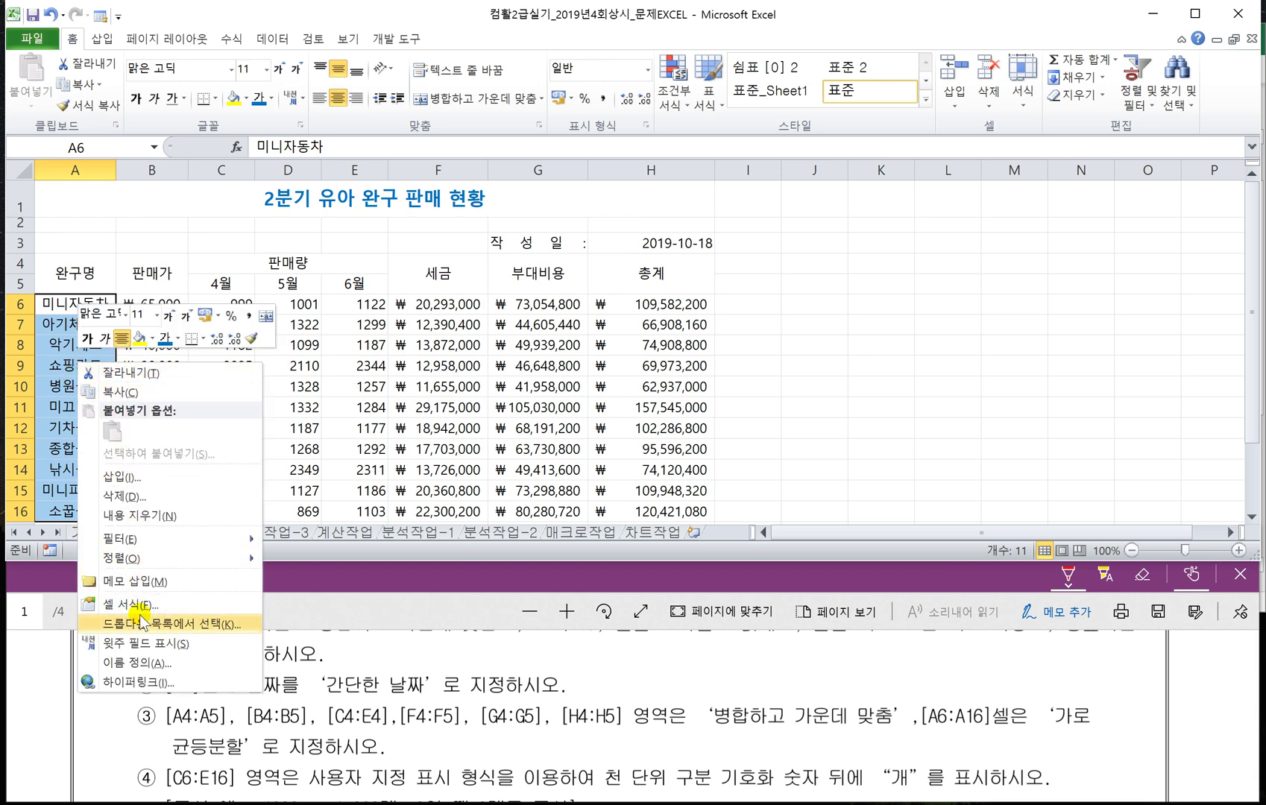
{"action": "left_click", "coordinate": [54, 408]}
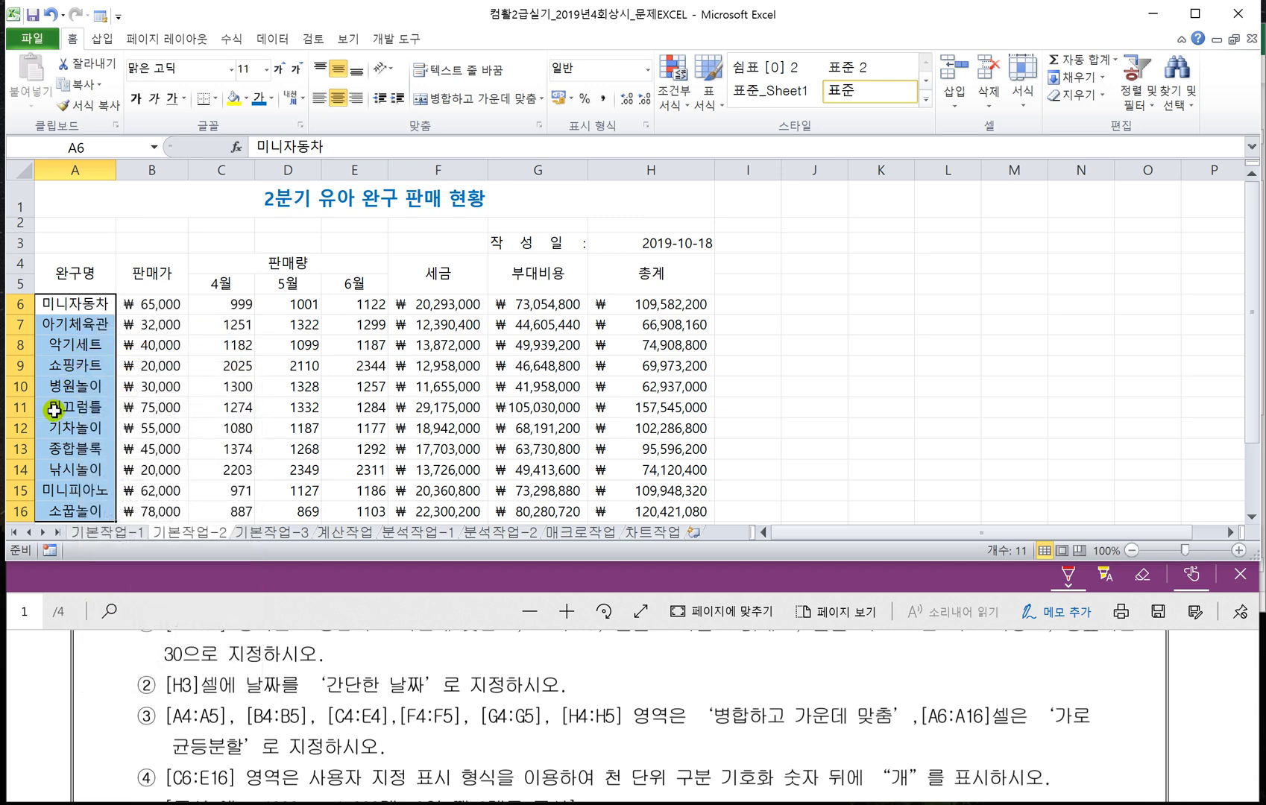
{"action": "key", "text": "ctrl+1"}
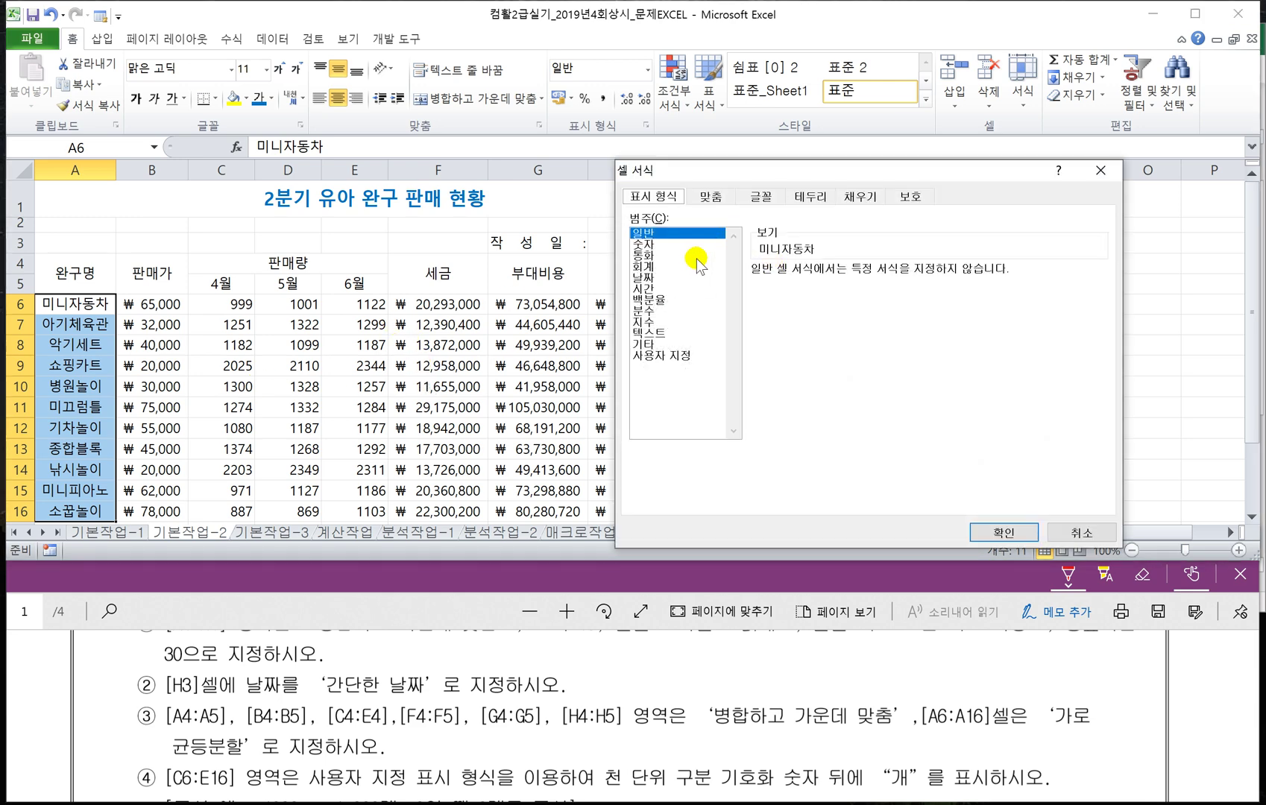
{"action": "left_click", "coordinate": [709, 196]}
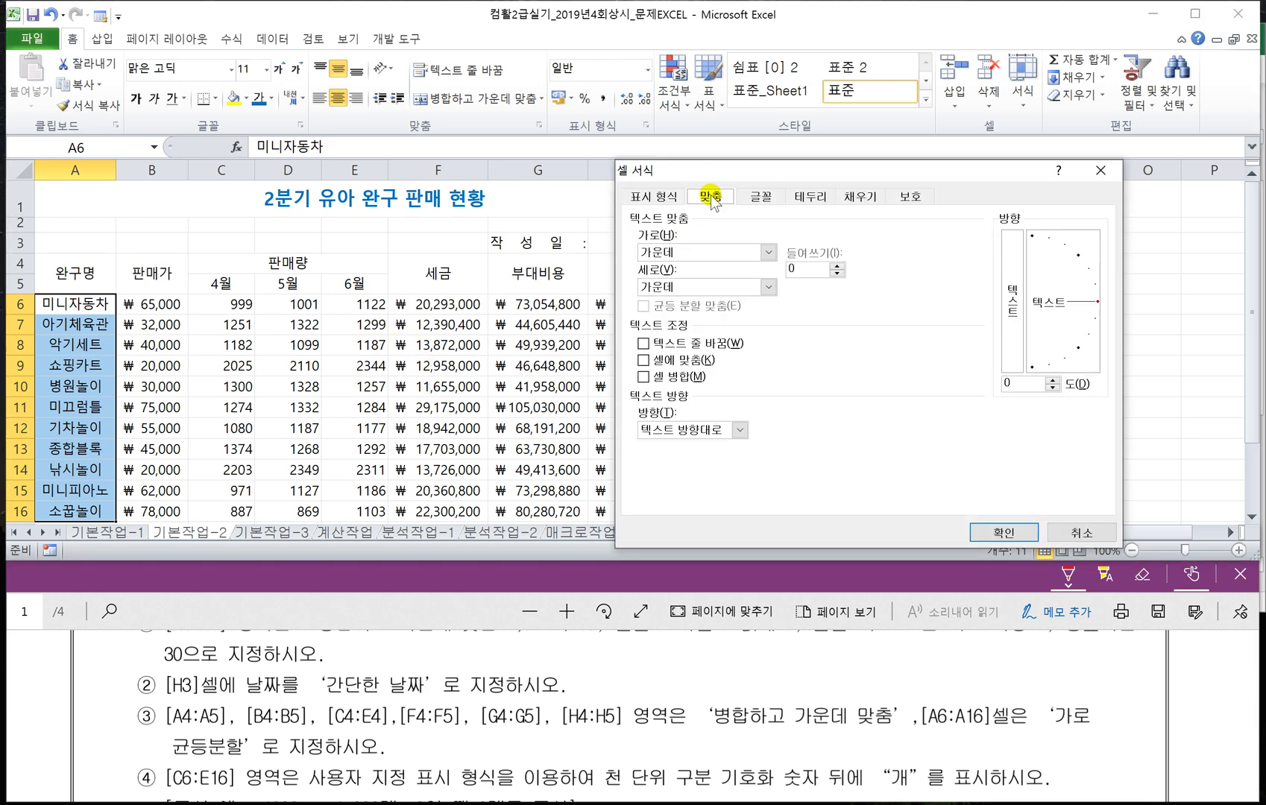
{"action": "left_click", "coordinate": [690, 252]}
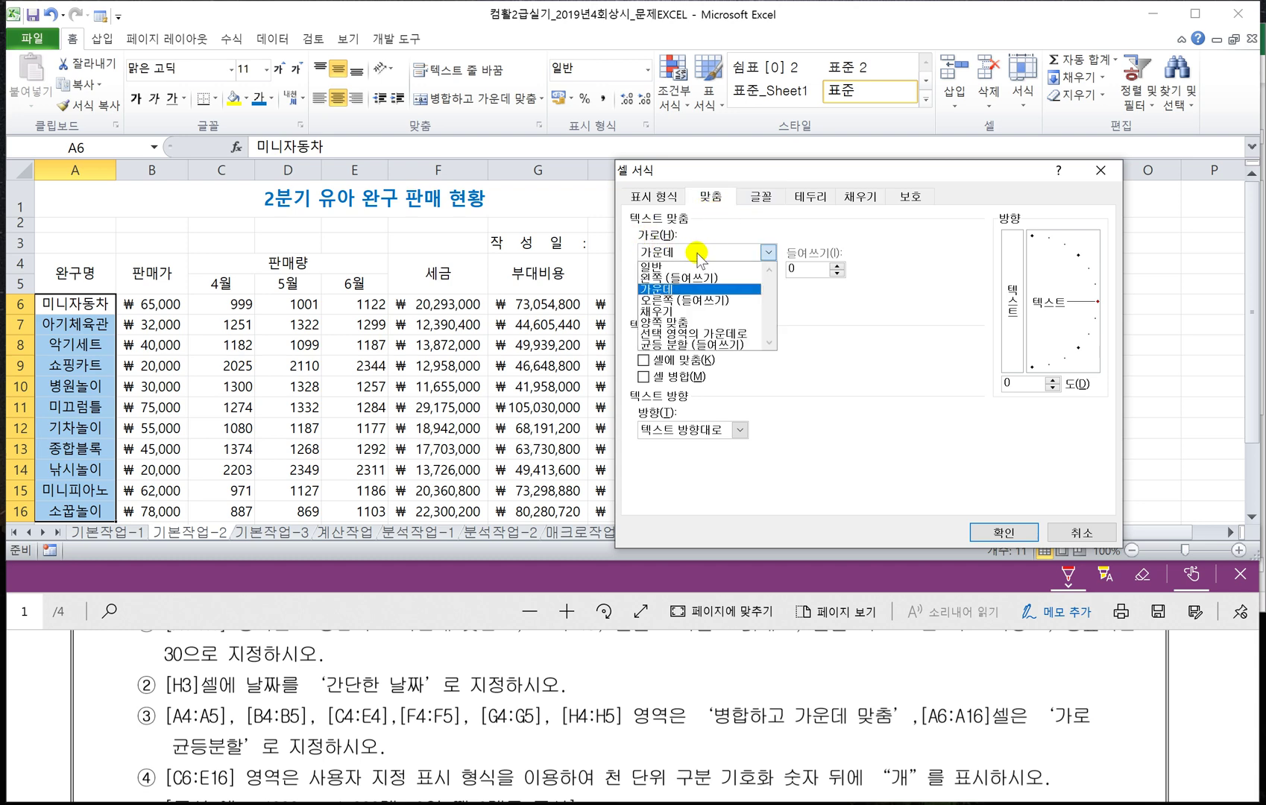
{"action": "left_click", "coordinate": [675, 346]}
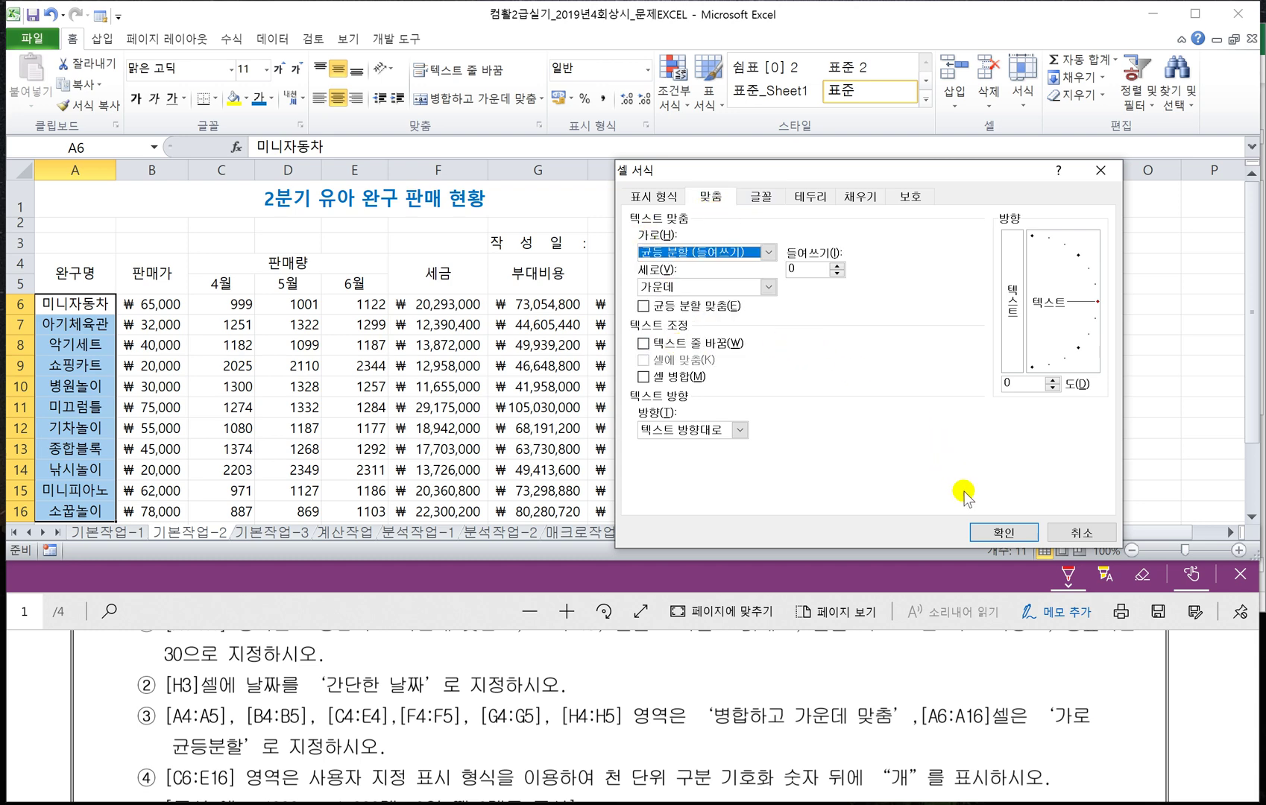
{"action": "left_click", "coordinate": [1004, 533]}
{"action": "left_click", "coordinate": [809, 448]}
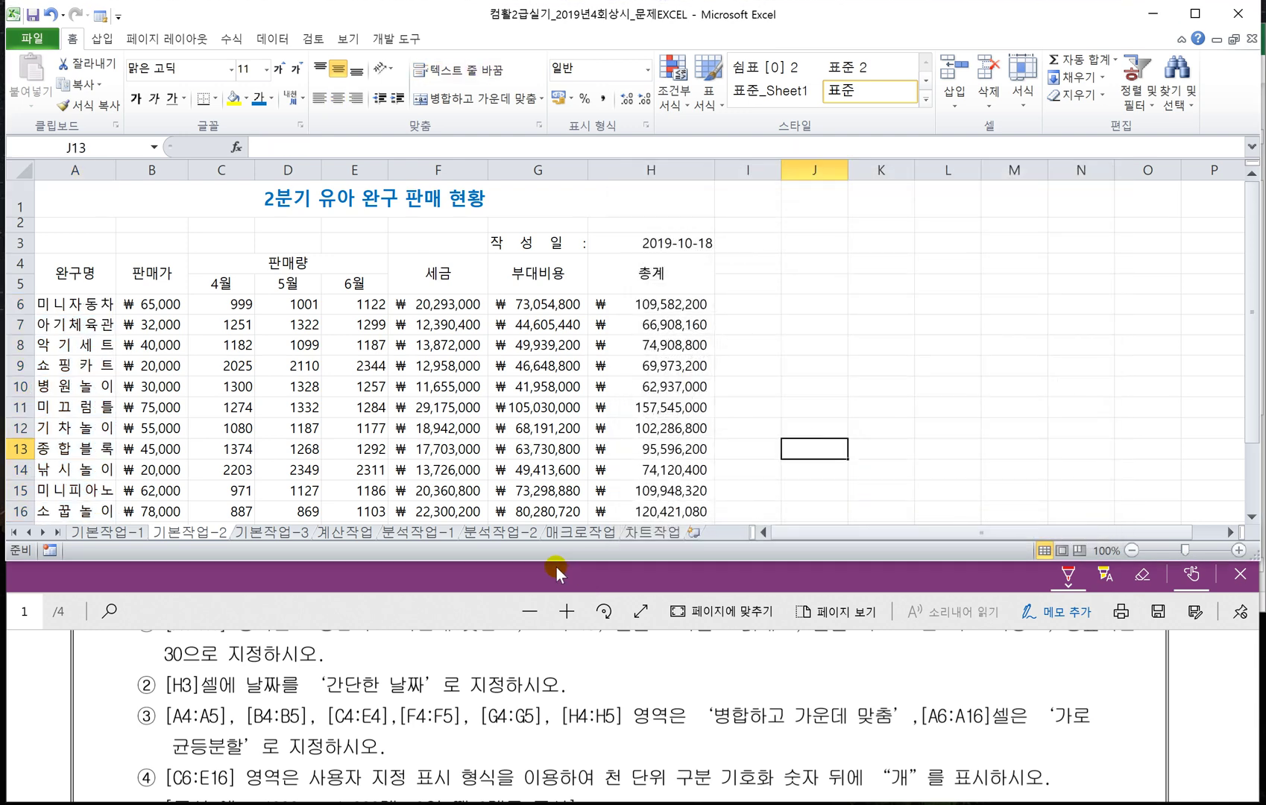
Apply the custom number format #,##0"개" to the sales quantities in C6:E16, following instruction 4 in the PDF.
{"action": "left_click", "coordinate": [517, 616]}
{"action": "scroll", "coordinate": [470, 666], "scroll_direction": "down", "scroll_amount": 2}
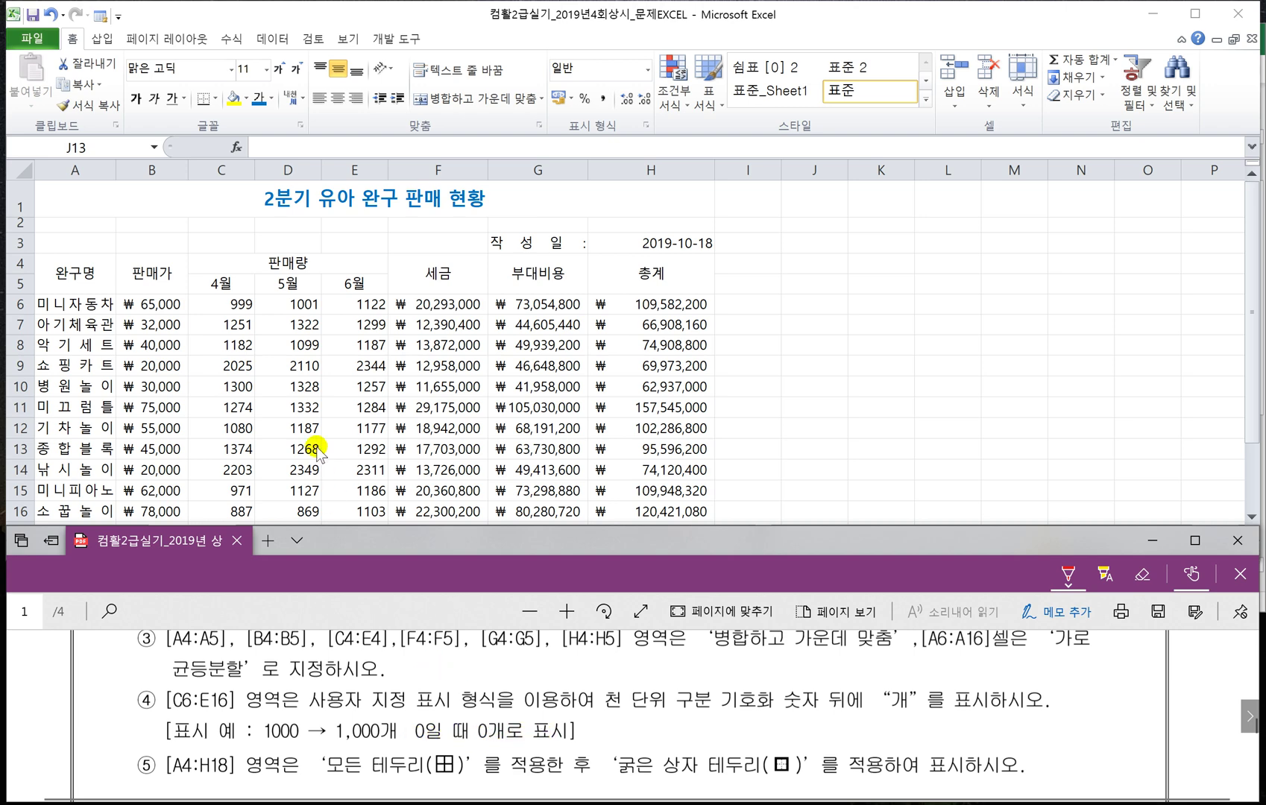
{"action": "left_click", "coordinate": [212, 291]}
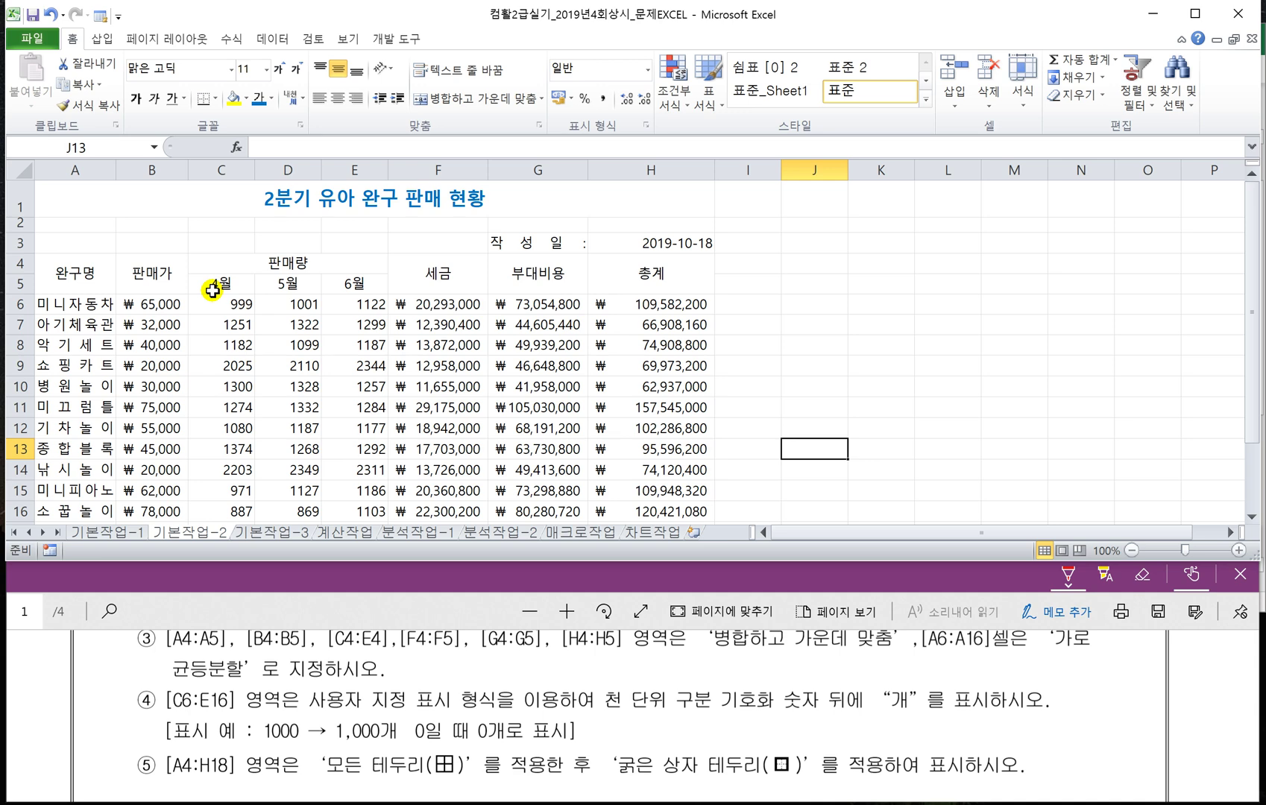
{"action": "left_click", "coordinate": [216, 305]}
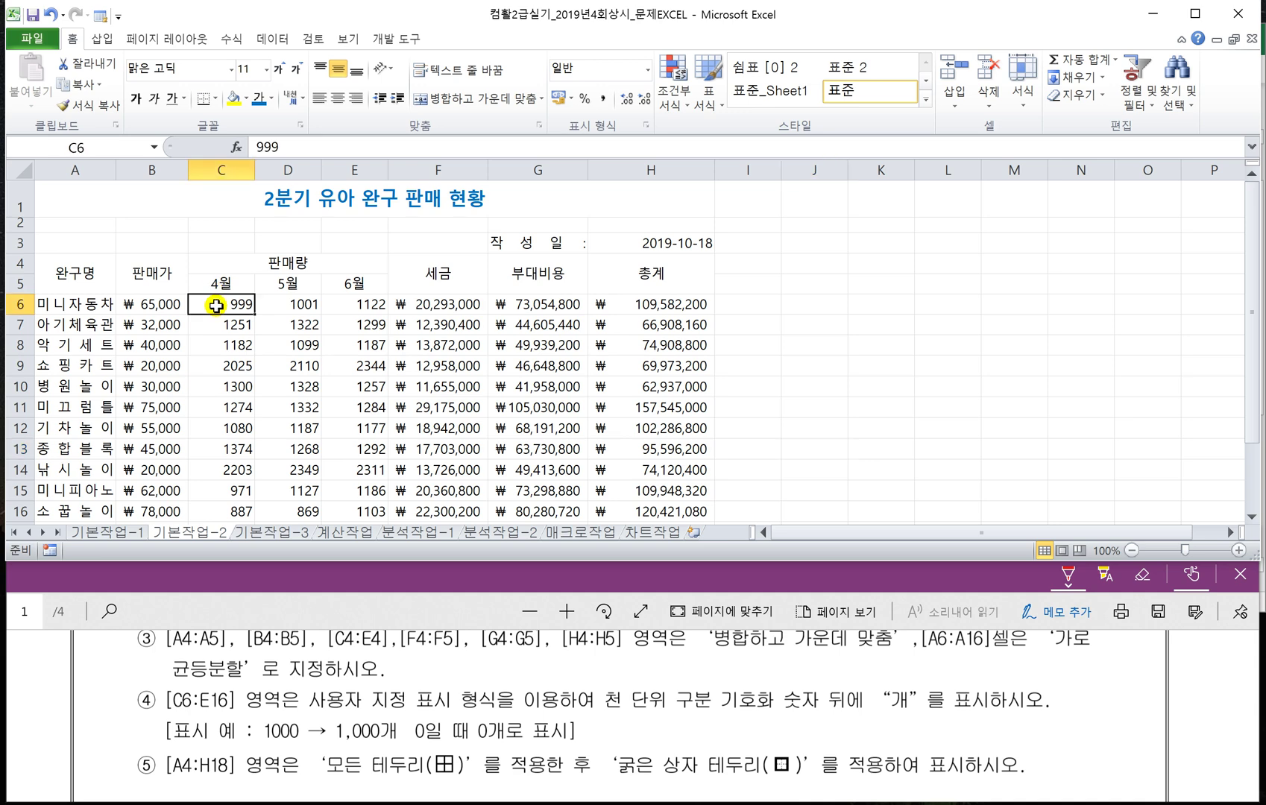
{"action": "left_click_drag", "start_coordinate": [216, 304], "coordinate": [356, 457]}
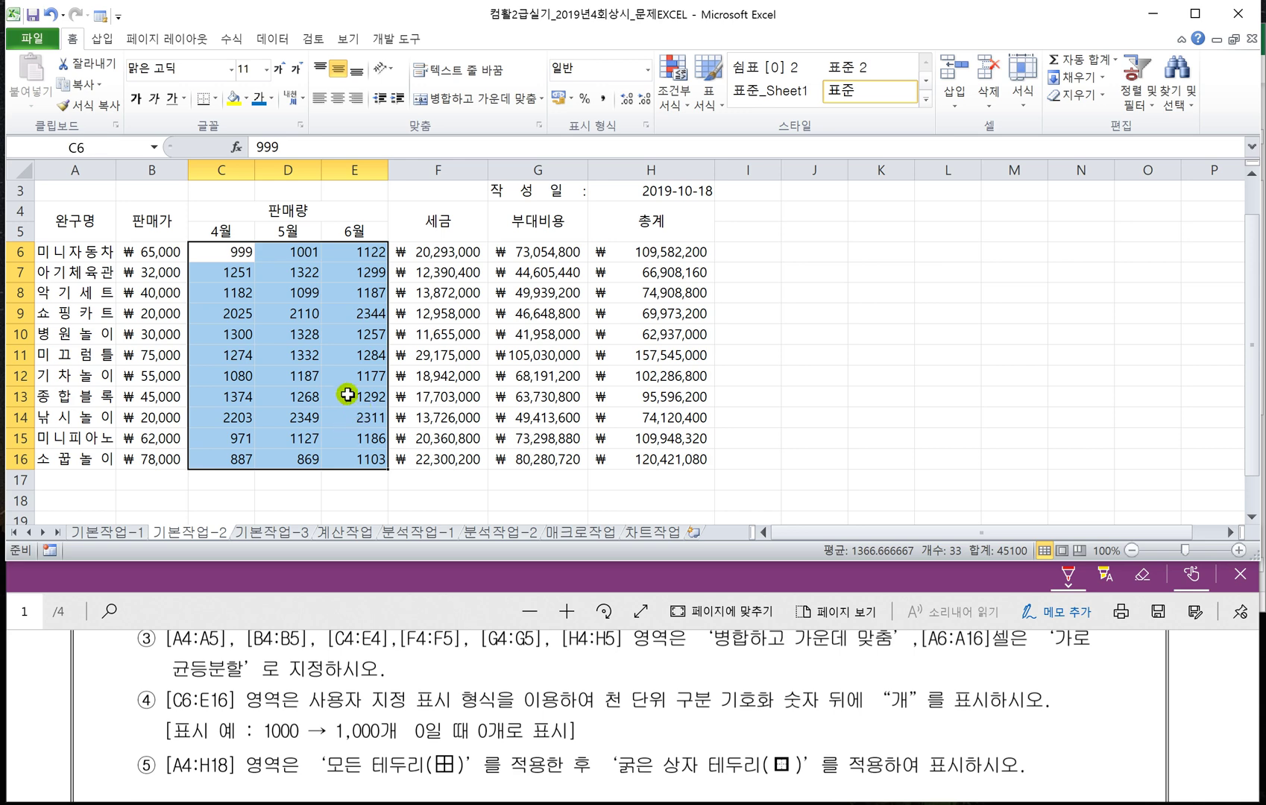
{"action": "right_click", "coordinate": [331, 364]}
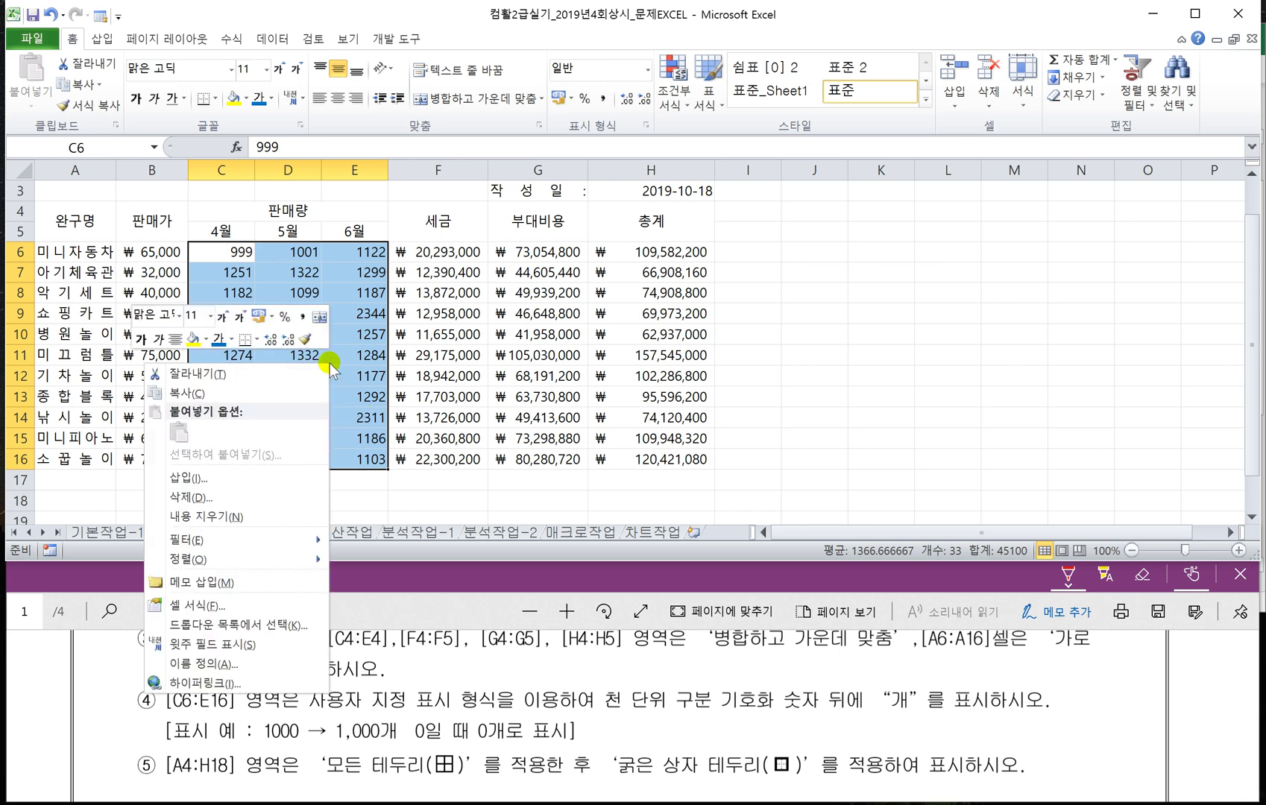
{"action": "left_click", "coordinate": [227, 607]}
{"action": "left_click_drag", "start_coordinate": [377, 417], "coordinate": [615, 190]}
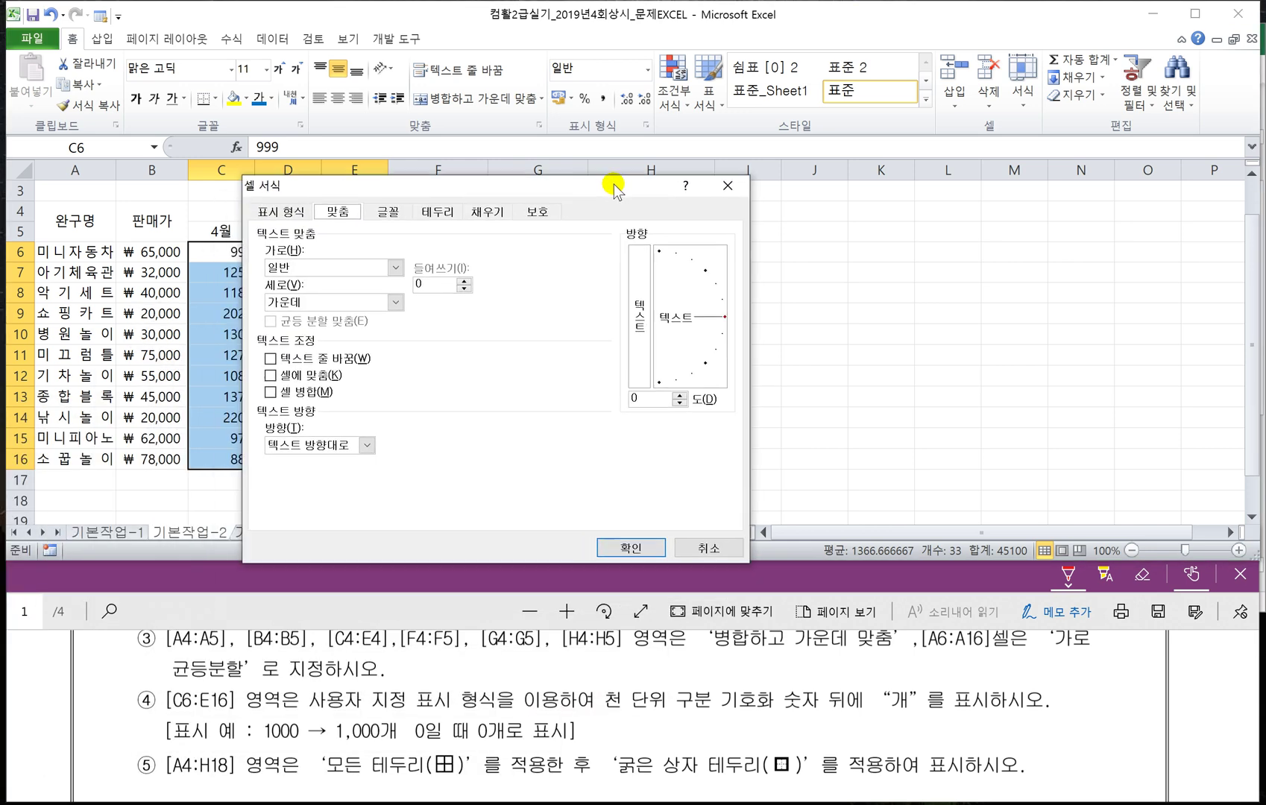
{"action": "left_click", "coordinate": [281, 212]}
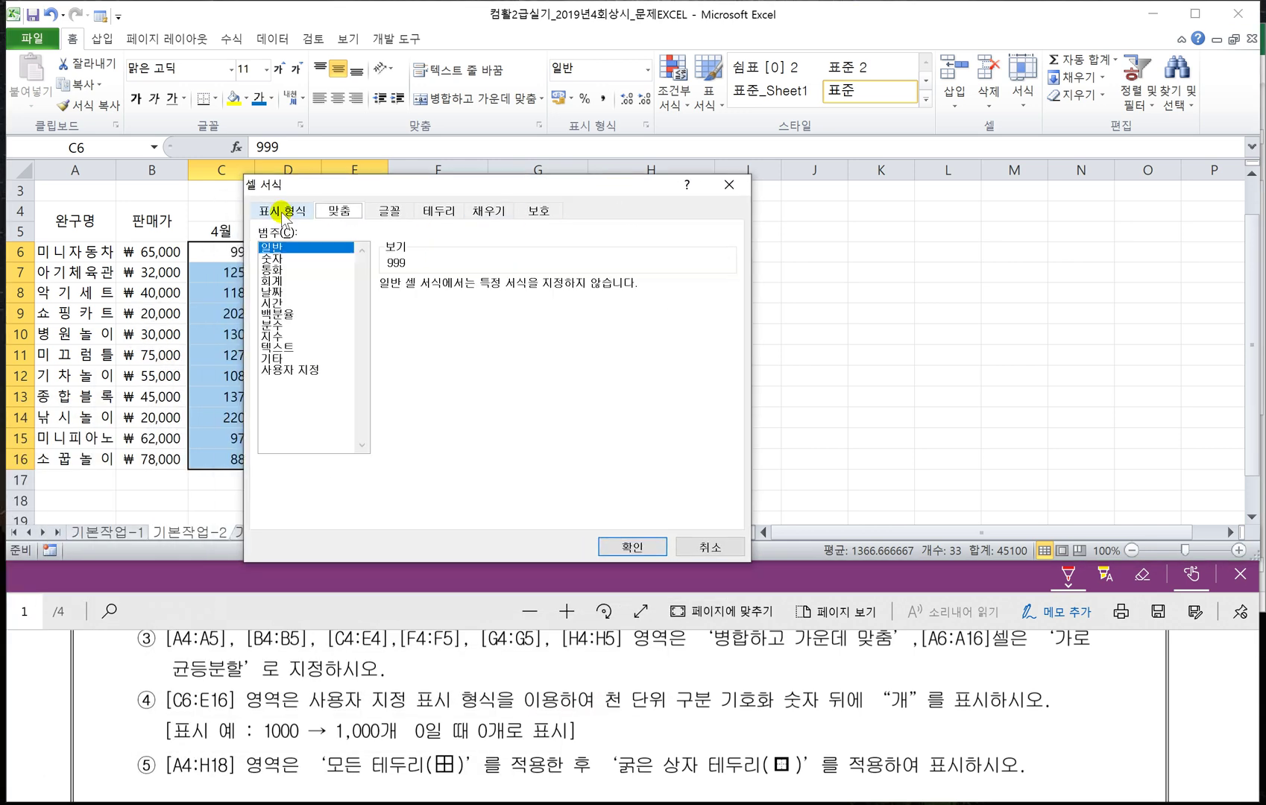
{"action": "left_click", "coordinate": [302, 370]}
{"action": "left_click_drag", "start_coordinate": [443, 186], "coordinate": [629, 190]}
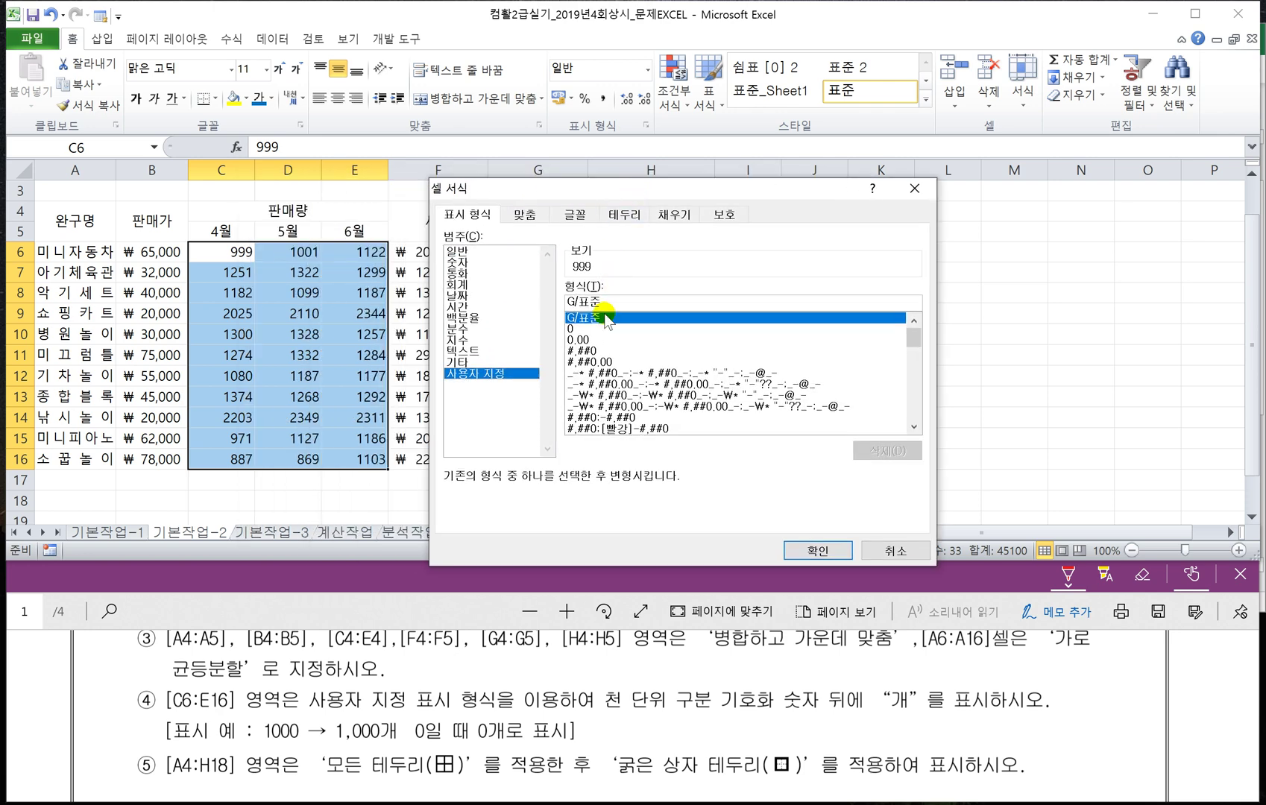
{"action": "left_click", "coordinate": [582, 350]}
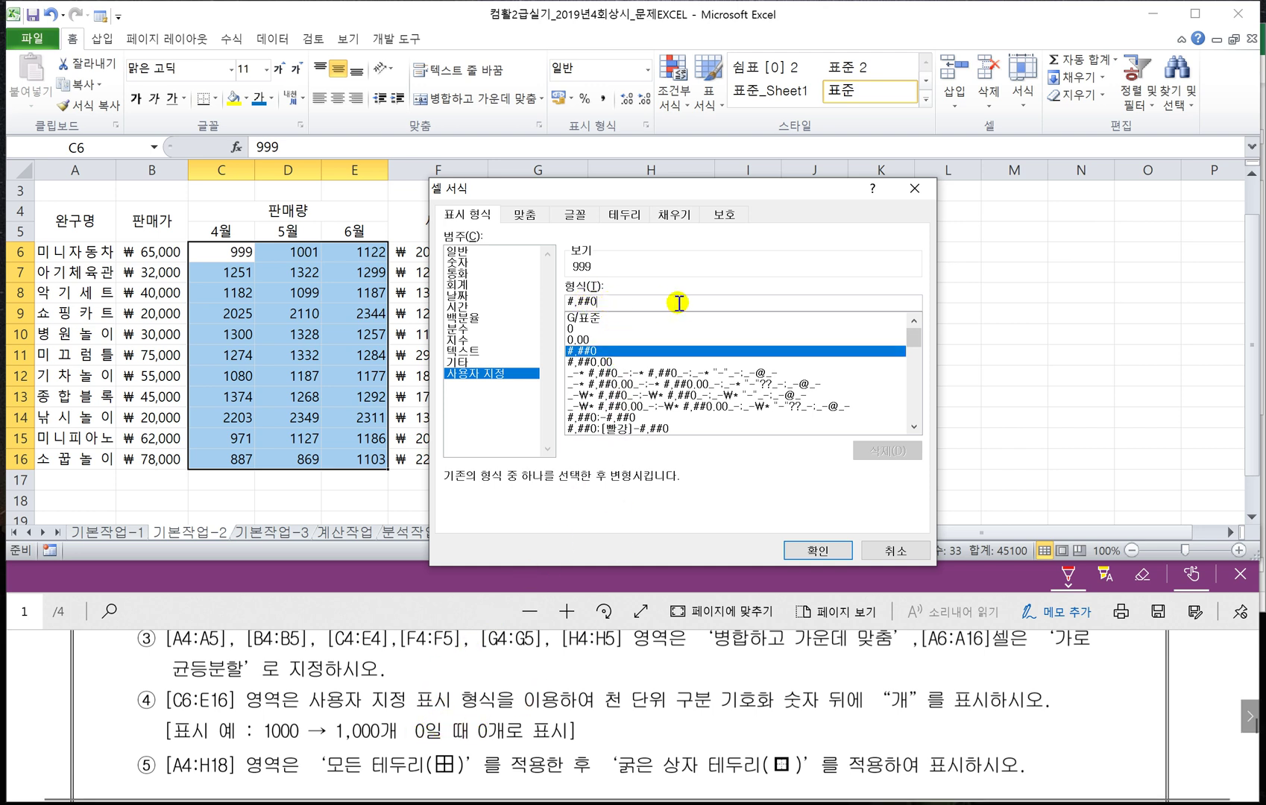
{"action": "type", "text": "\"개"}
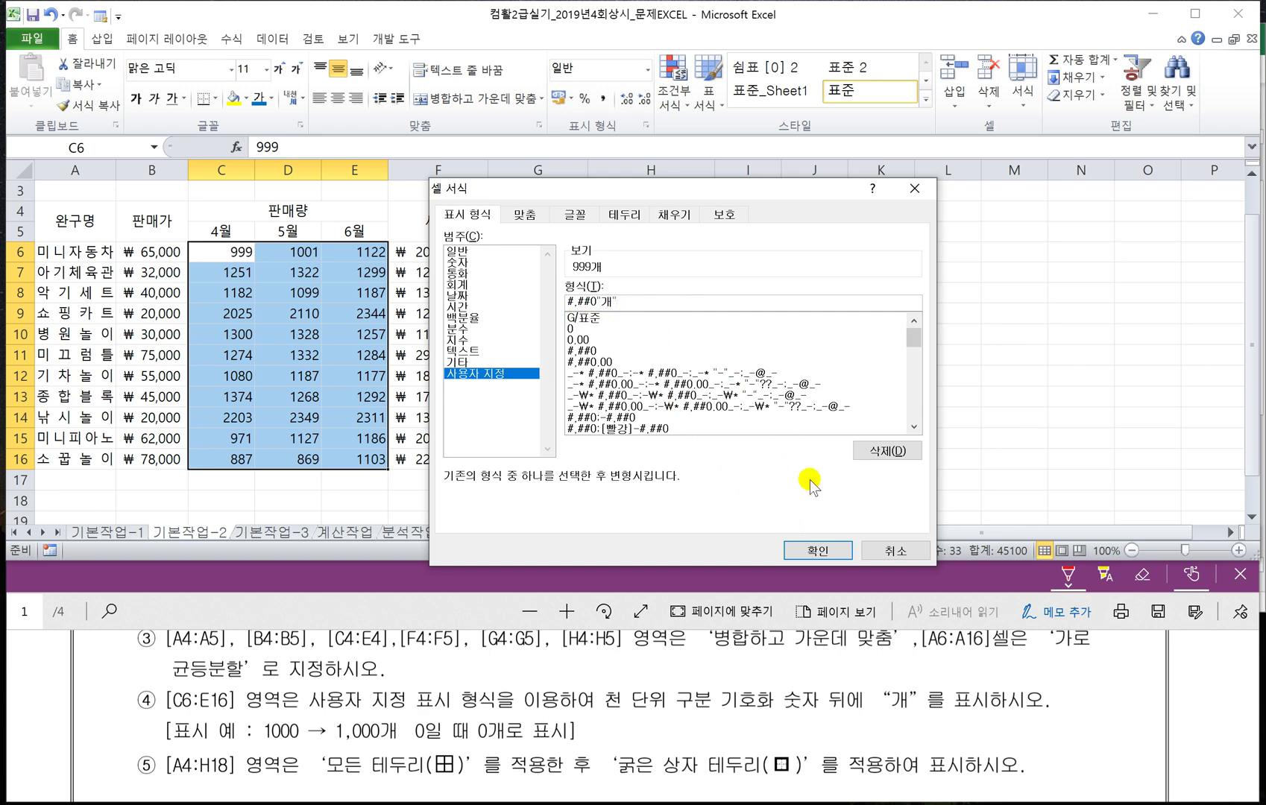
{"action": "left_click", "coordinate": [801, 552]}
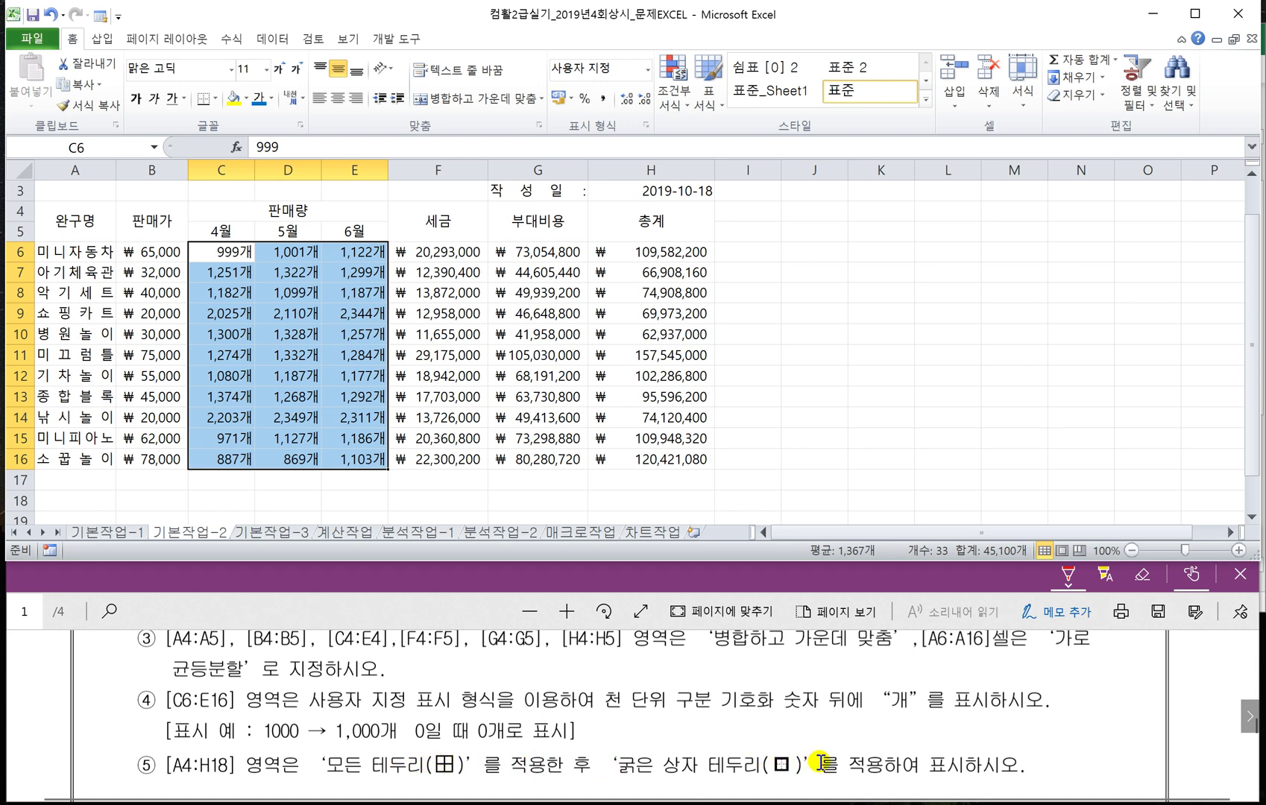
In the PDF, handwrite the correction 16 in red over the end row of the range in instruction 5.
{"action": "left_click", "coordinate": [82, 256]}
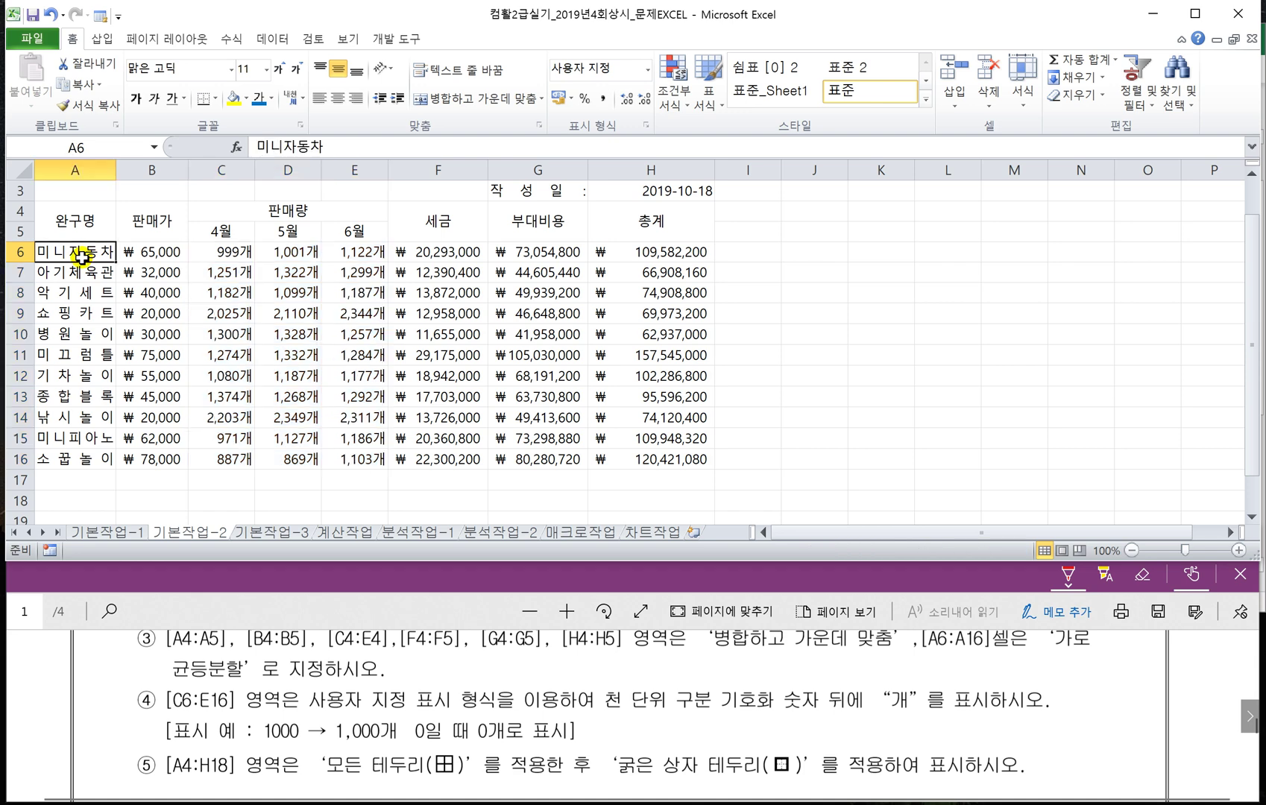
{"action": "left_click_drag", "start_coordinate": [71, 218], "coordinate": [597, 441]}
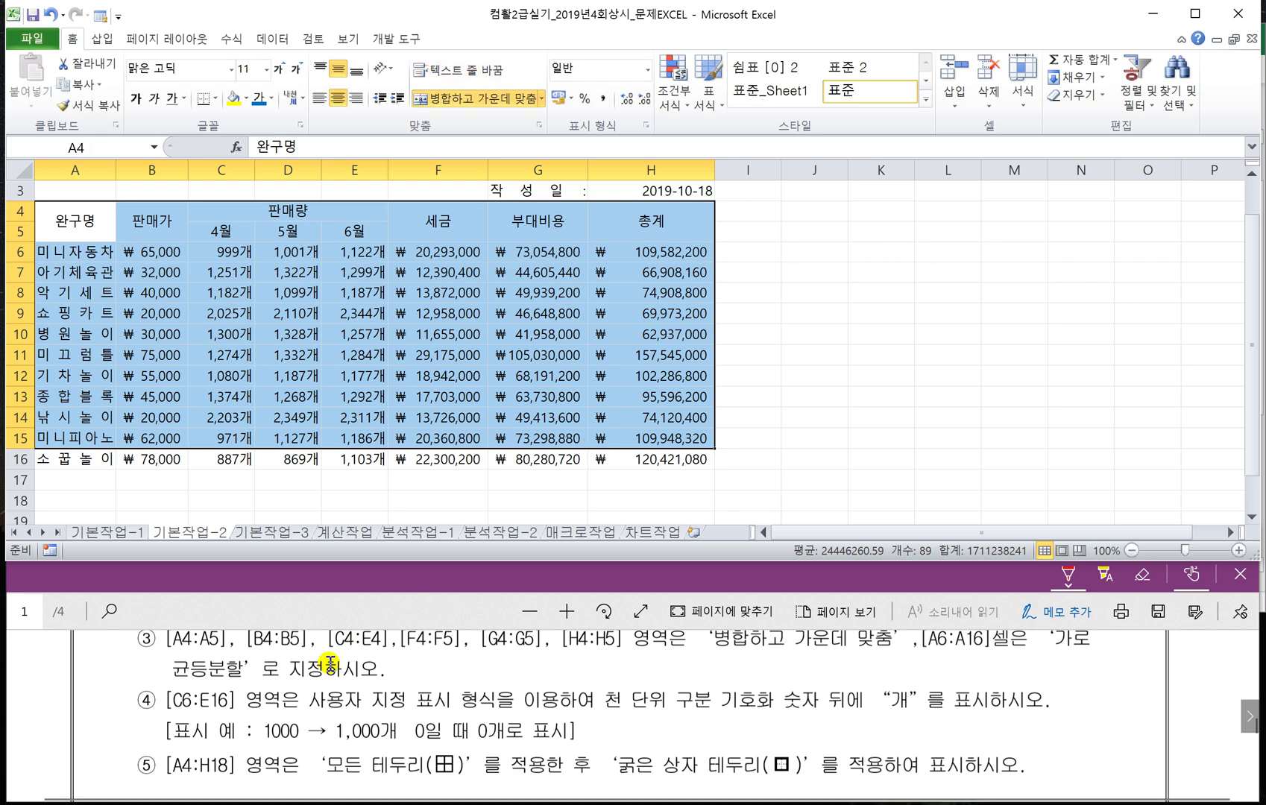
{"action": "left_click", "coordinate": [265, 649]}
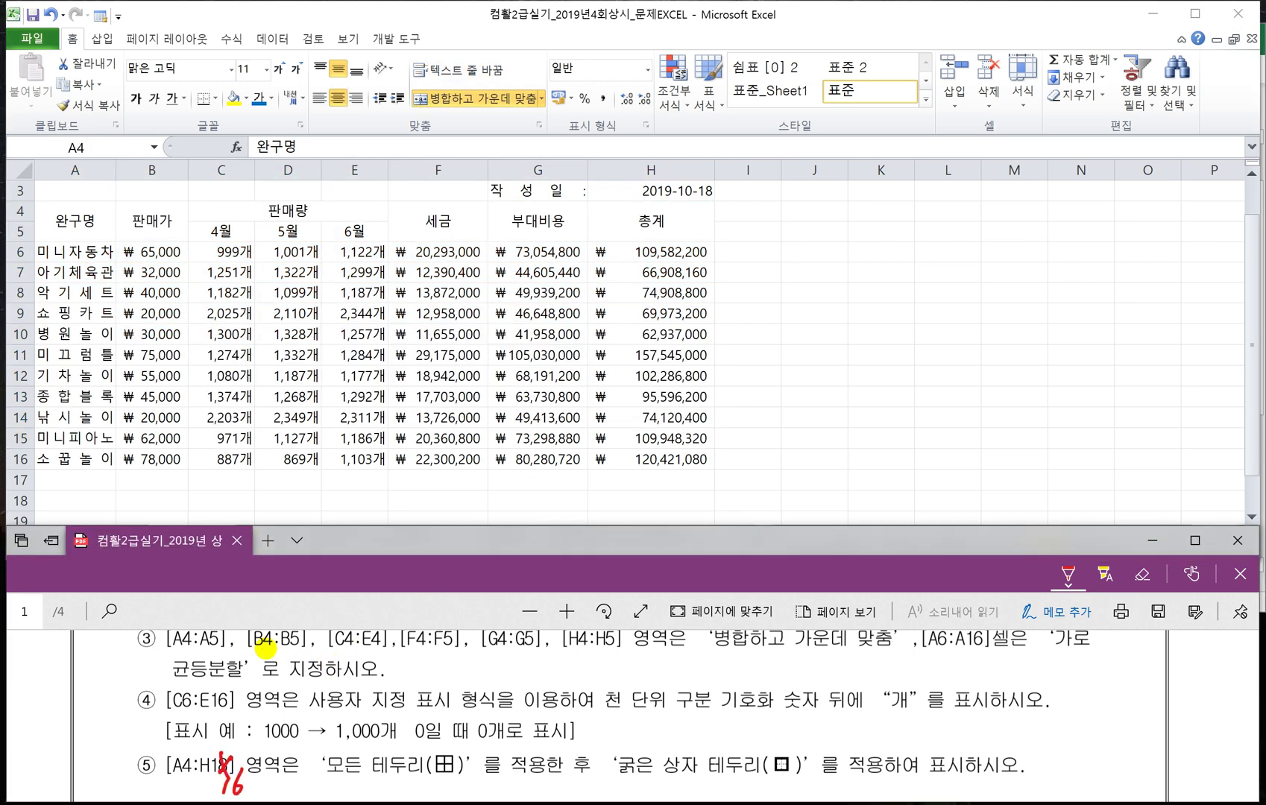
Apply all borders (모든 테두리) and a thick box border (굵은 상자 테두리) to the table range A4:H16.
{"action": "left_click", "coordinate": [436, 359]}
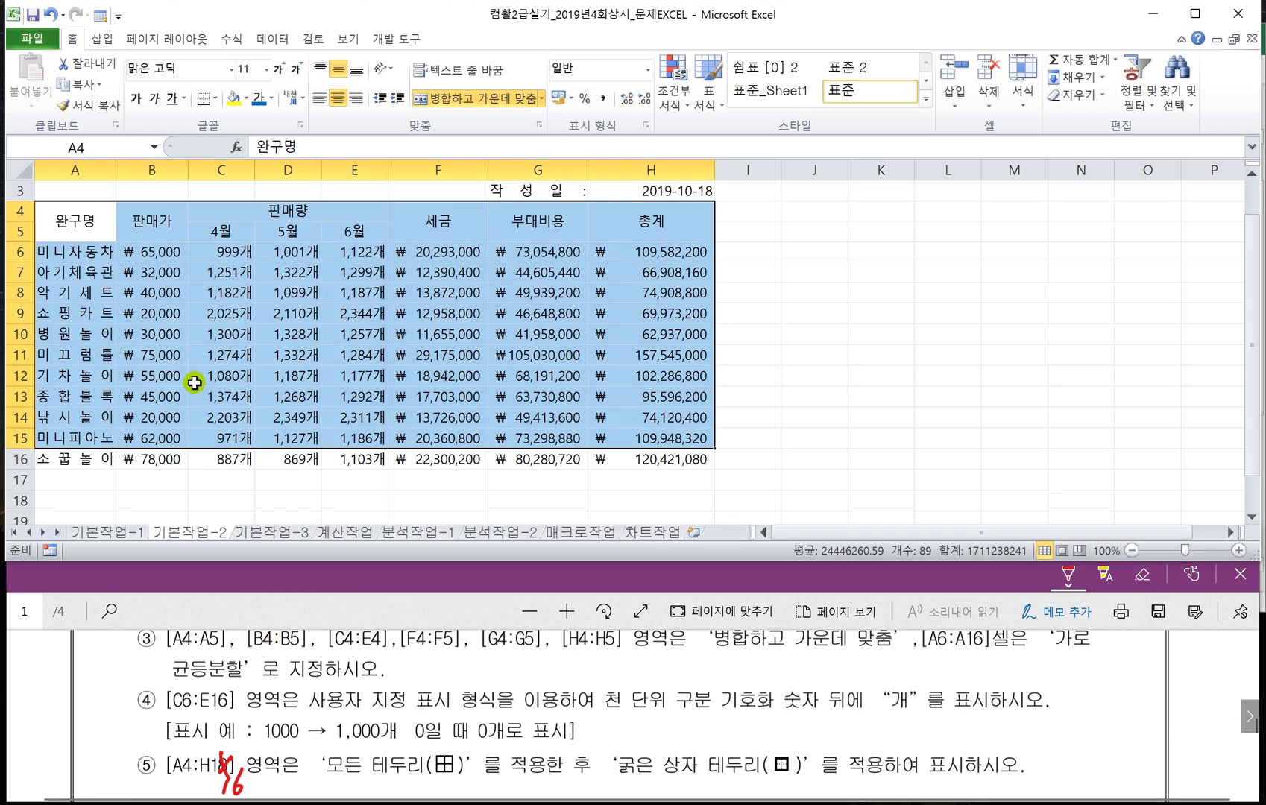
{"action": "left_click_drag", "start_coordinate": [63, 211], "coordinate": [634, 454]}
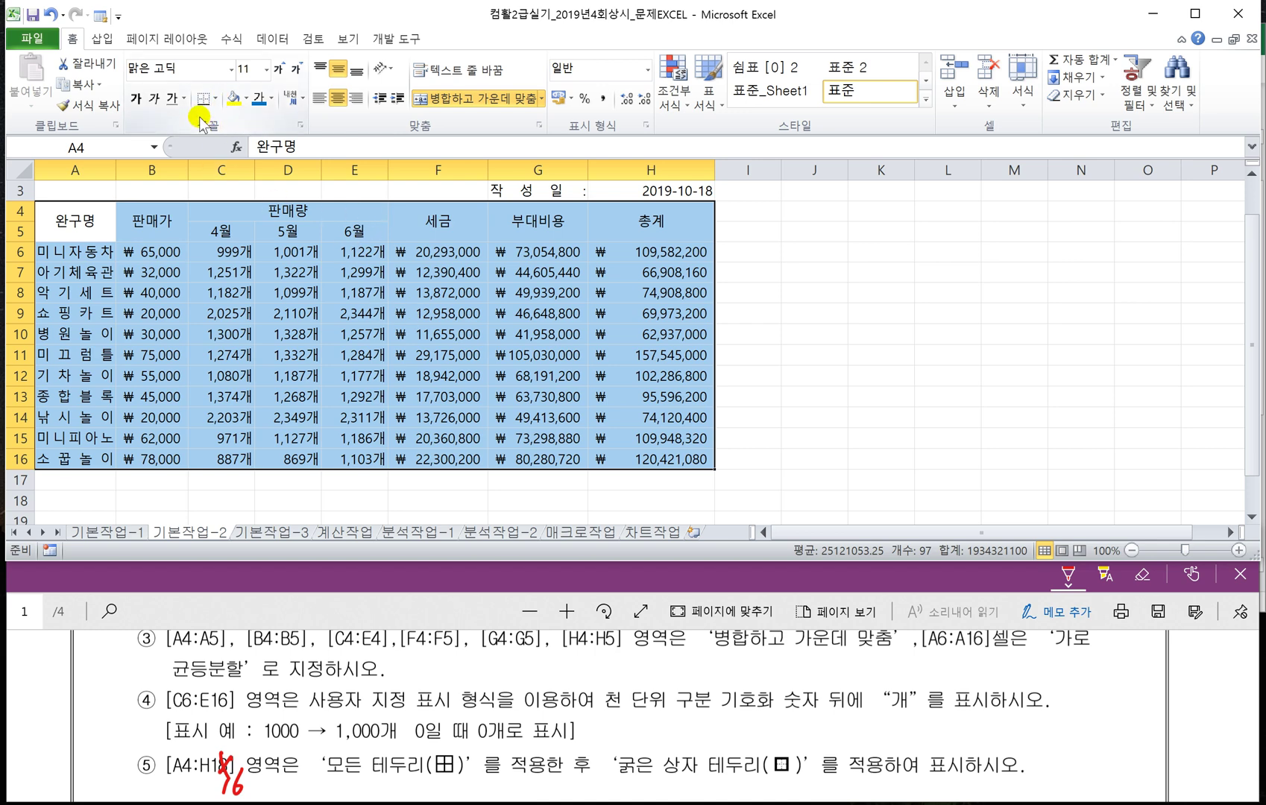
{"action": "left_click", "coordinate": [216, 98]}
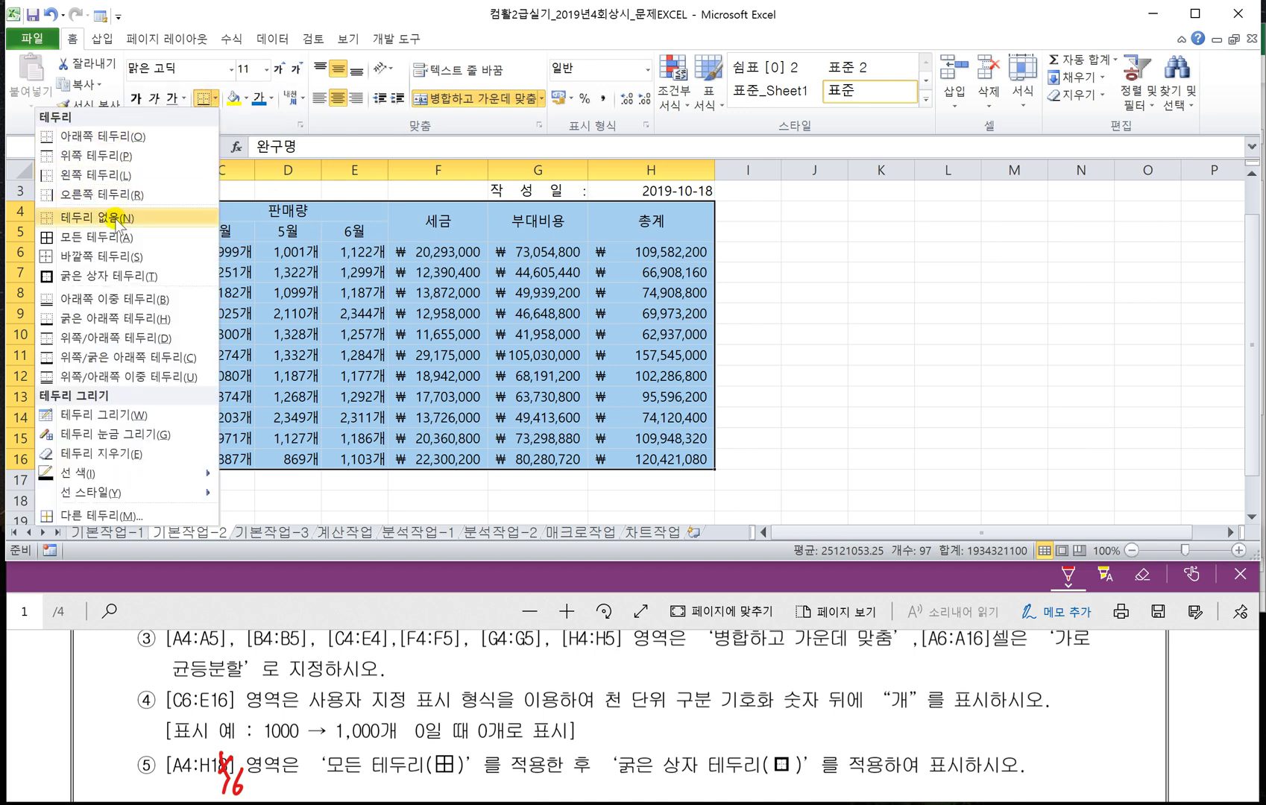
{"action": "left_click", "coordinate": [110, 237]}
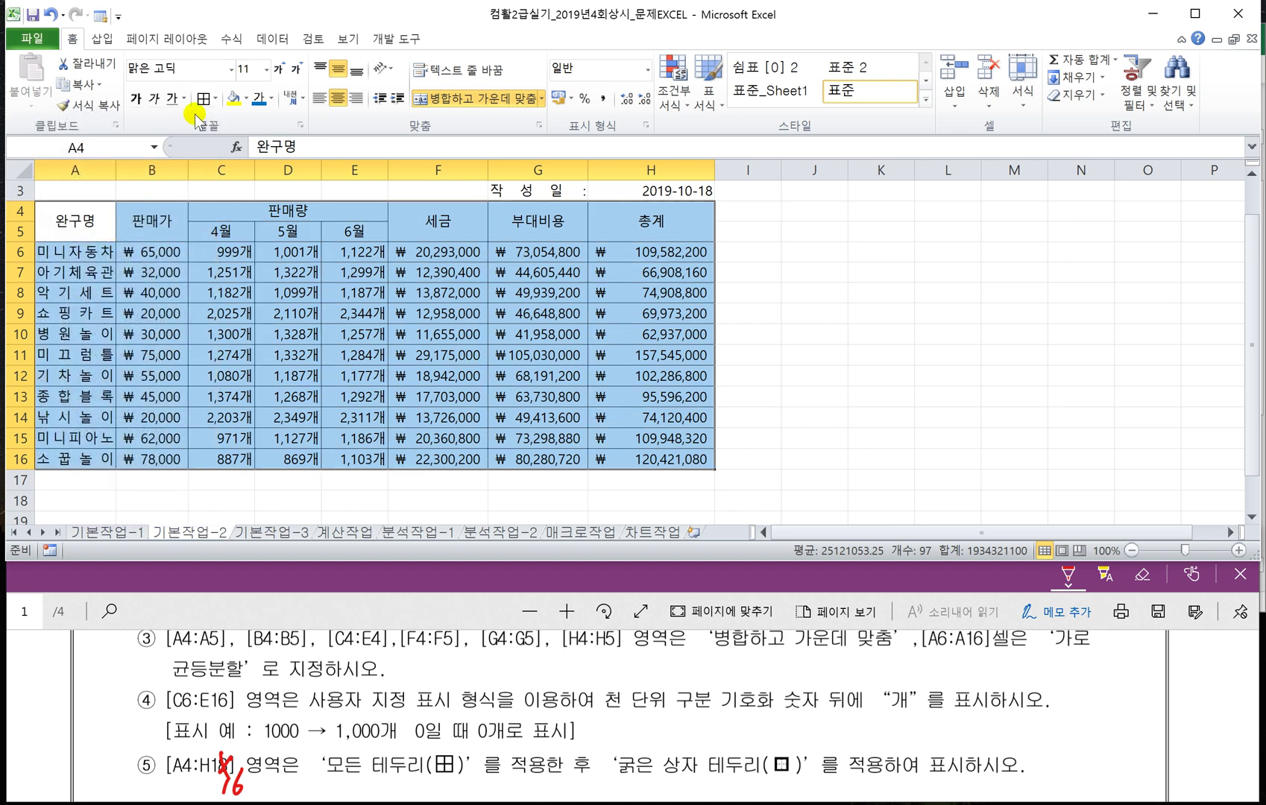
{"action": "left_click", "coordinate": [217, 98]}
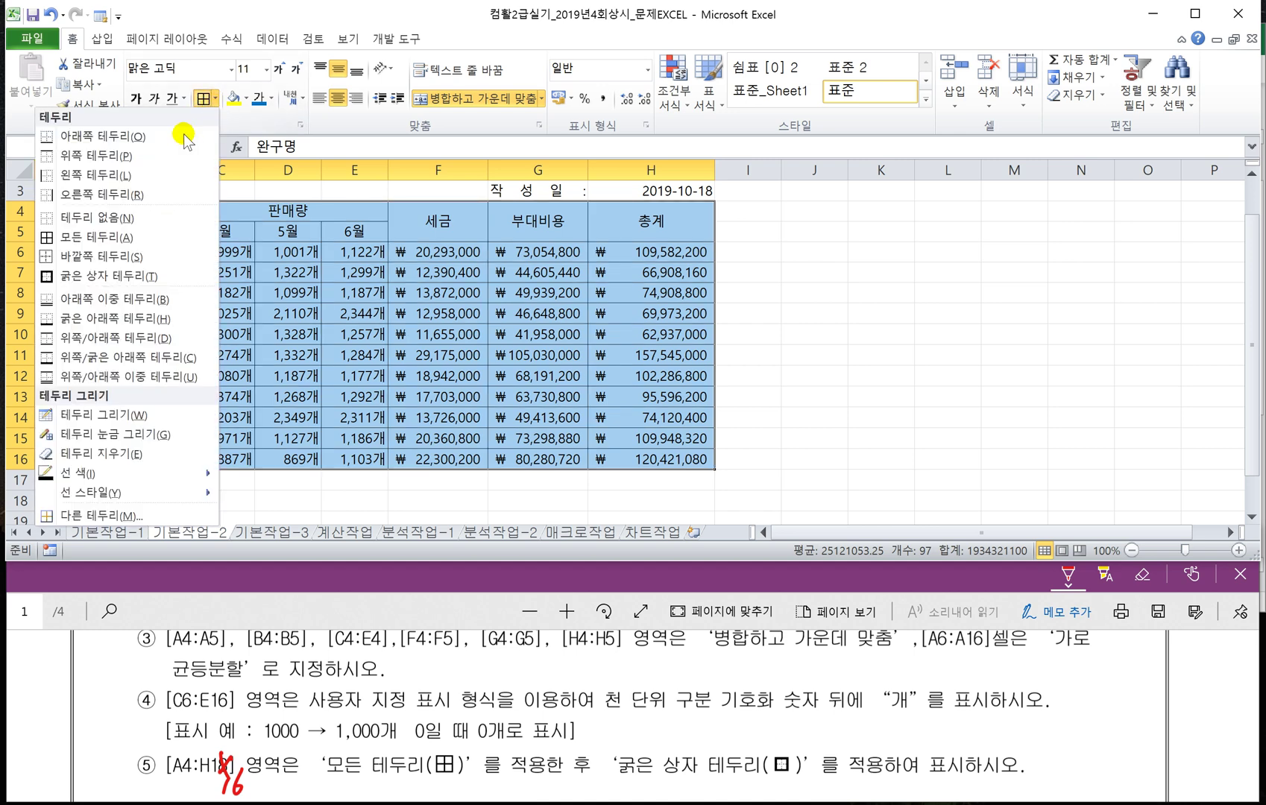
{"action": "left_click", "coordinate": [133, 276]}
{"action": "left_click", "coordinate": [766, 370]}
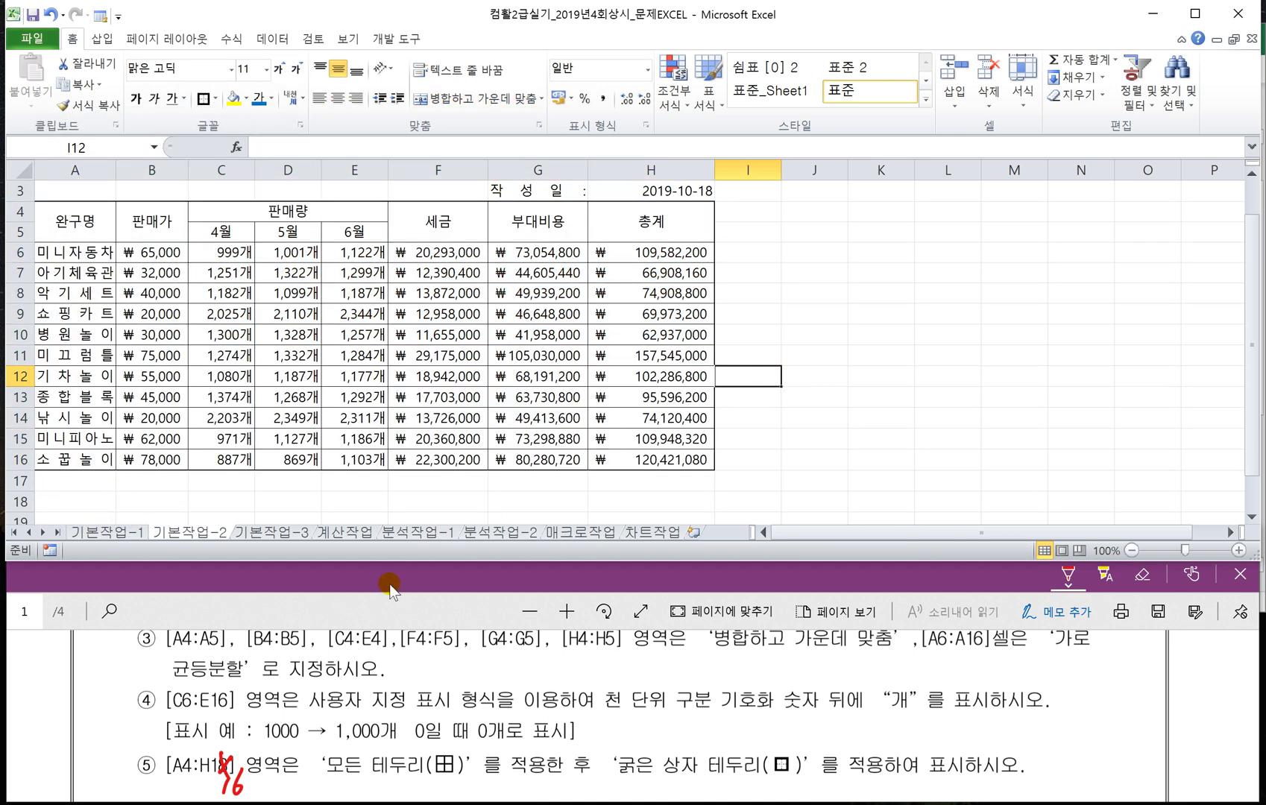
Open the 기본작업-3 sheet and bring up its conditional formatting instructions, item 3, in the PDF.
{"action": "left_click", "coordinate": [356, 613]}
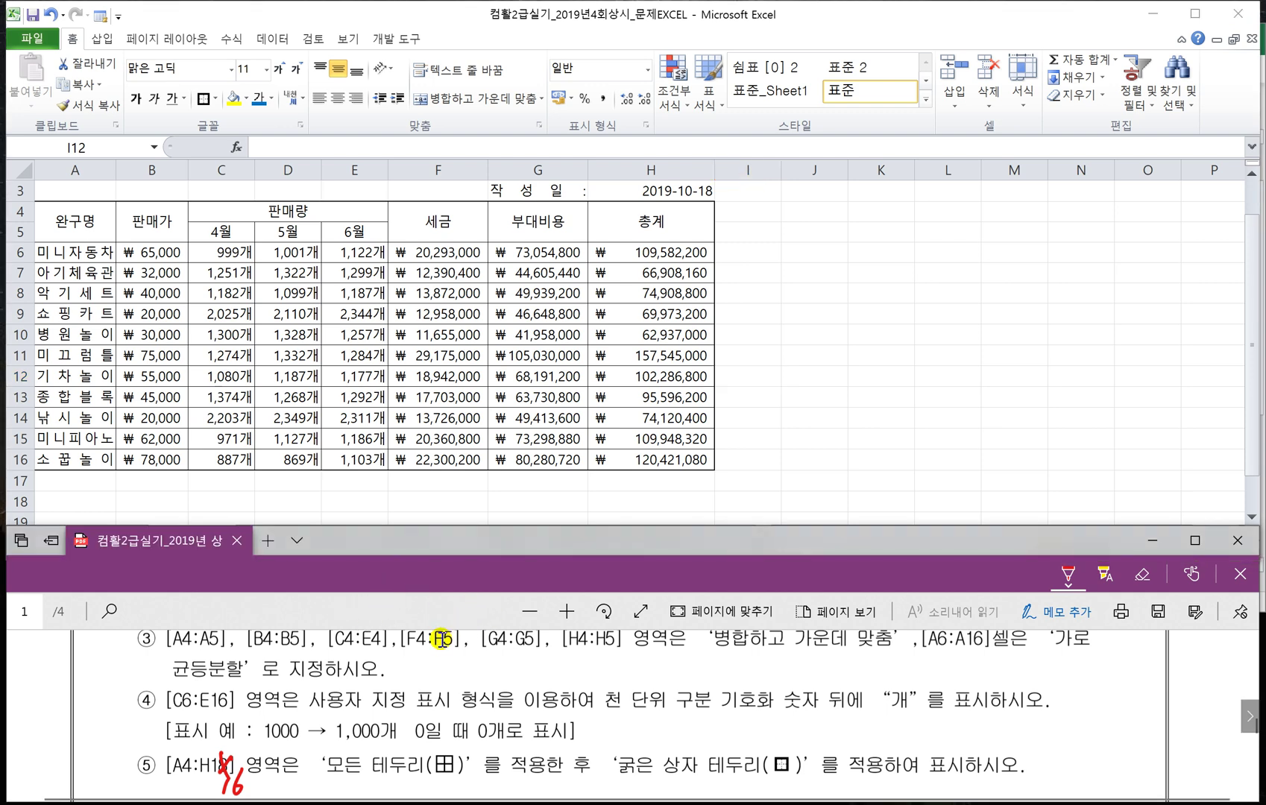
{"action": "scroll", "coordinate": [488, 641], "scroll_direction": "down", "scroll_amount": 3}
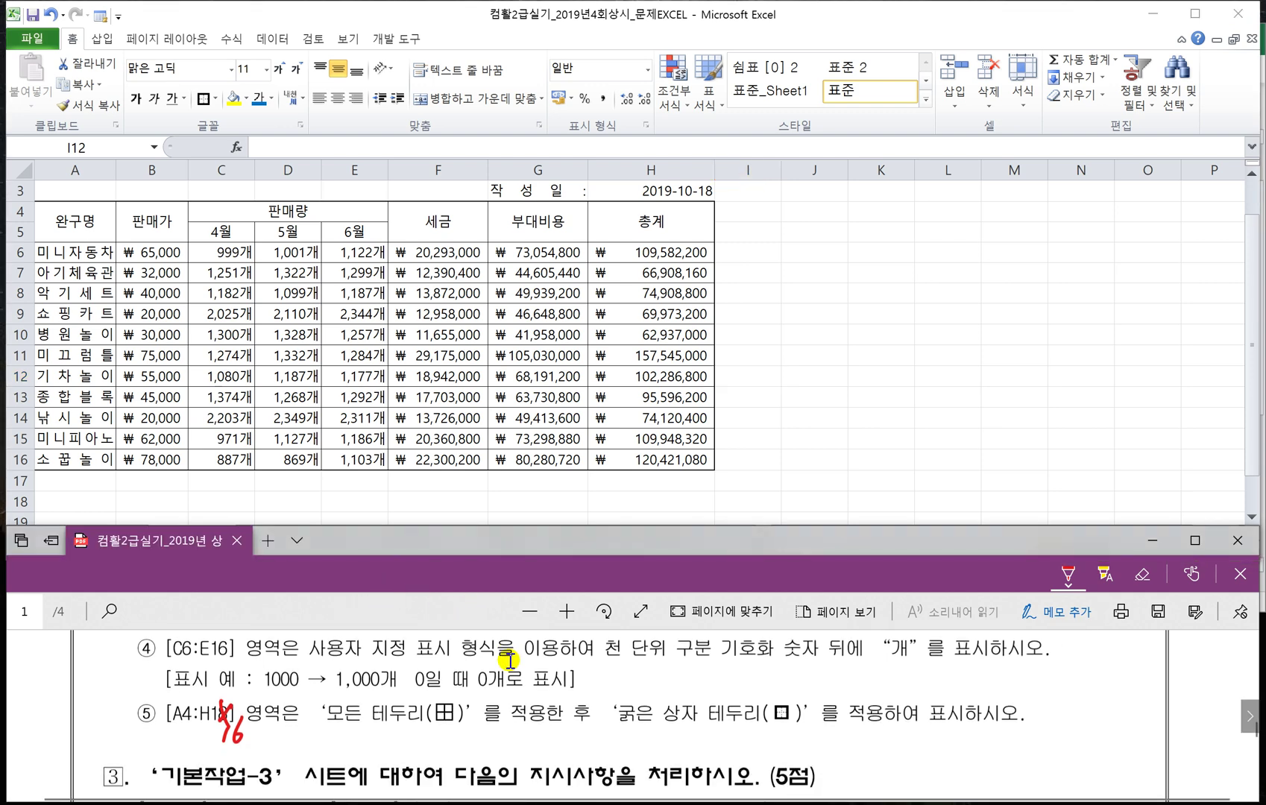
{"action": "left_click", "coordinate": [373, 483]}
{"action": "left_click", "coordinate": [237, 532]}
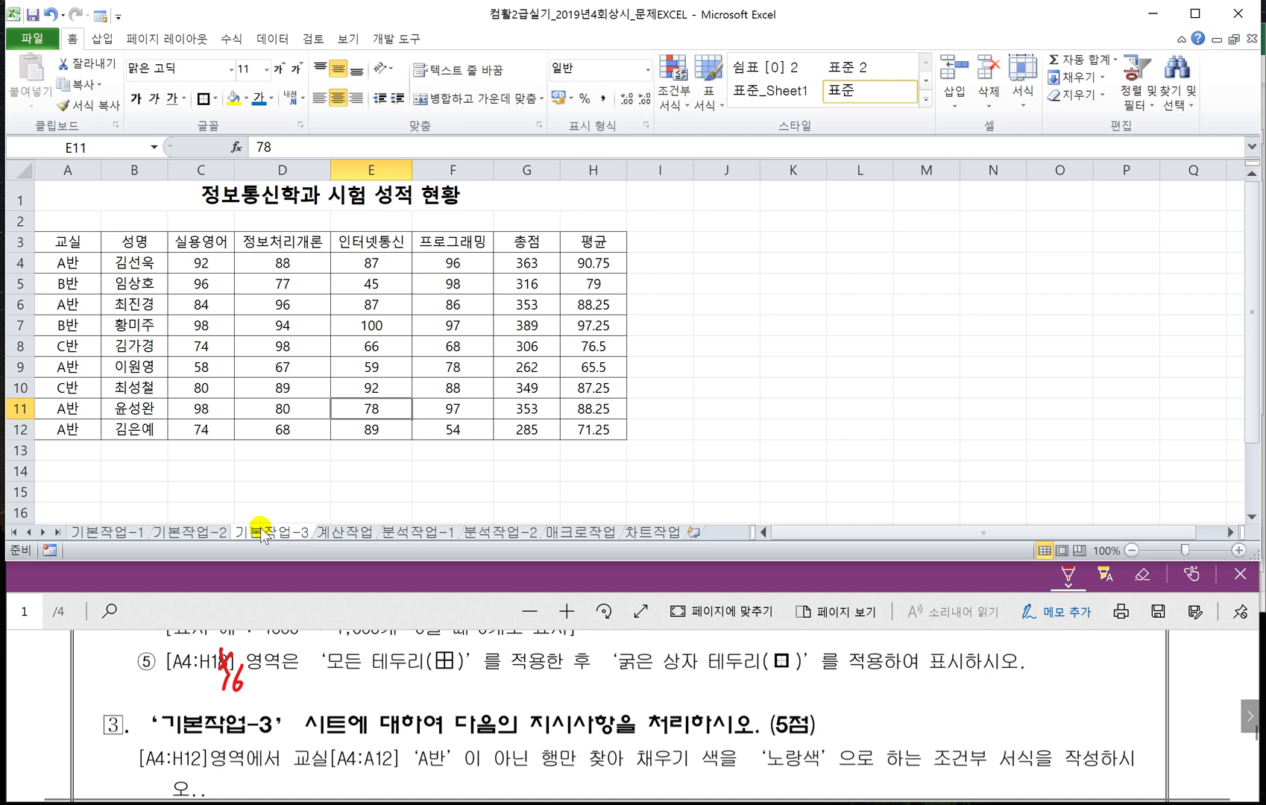
{"action": "left_click", "coordinate": [282, 599]}
{"action": "scroll", "coordinate": [320, 648], "scroll_direction": "down", "scroll_amount": 1}
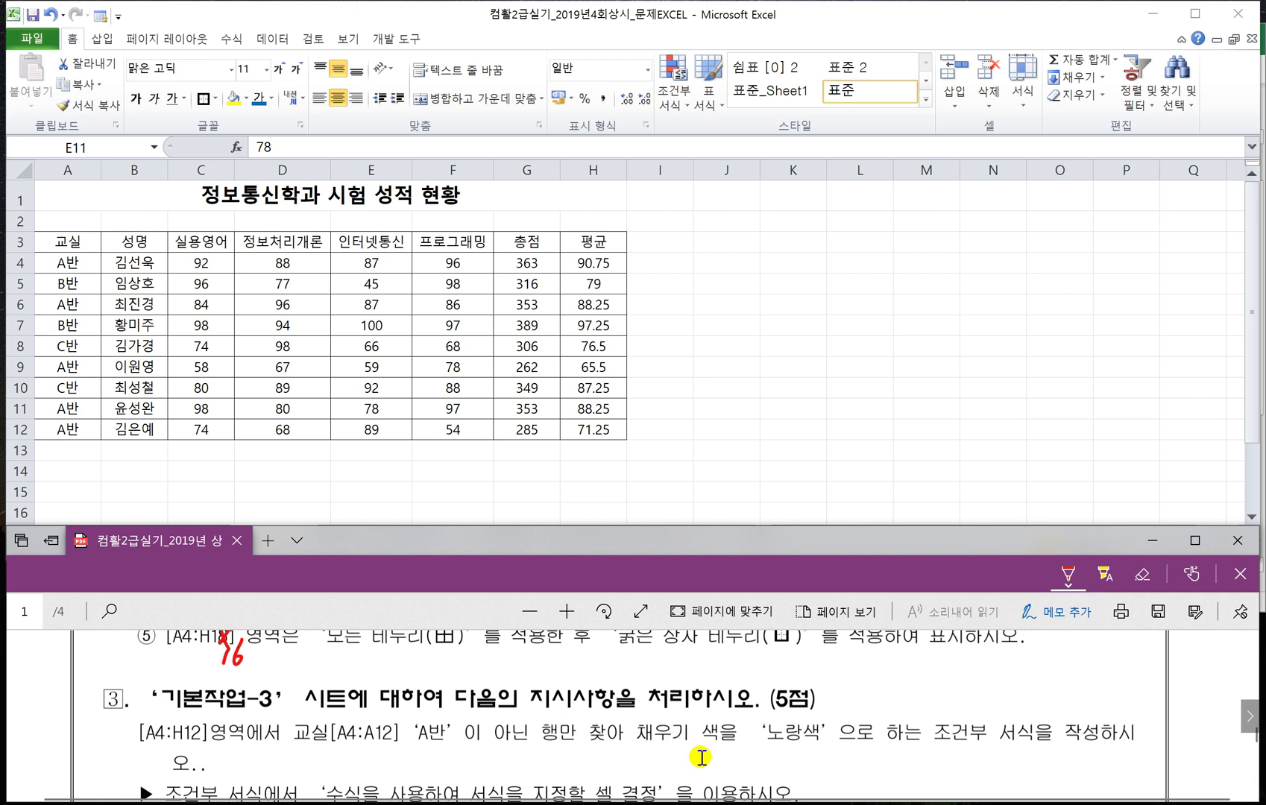
Underline the condition and fill-colour phrases of PDF item 3 in red, labelling them 조건 and 서식.
{"action": "left_click_drag", "start_coordinate": [293, 745], "coordinate": [419, 749]}
{"action": "left_click_drag", "start_coordinate": [535, 746], "coordinate": [561, 745]}
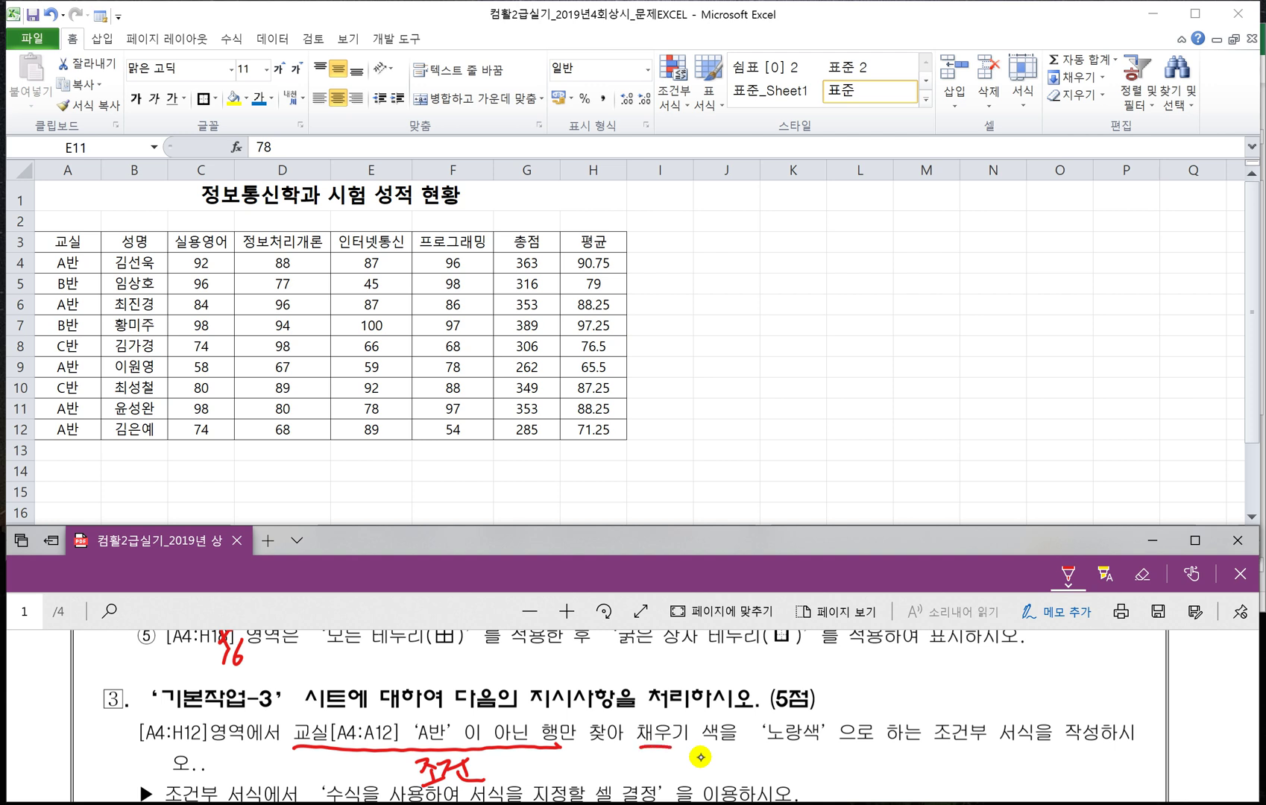
{"action": "left_click_drag", "start_coordinate": [708, 762], "coordinate": [722, 753]}
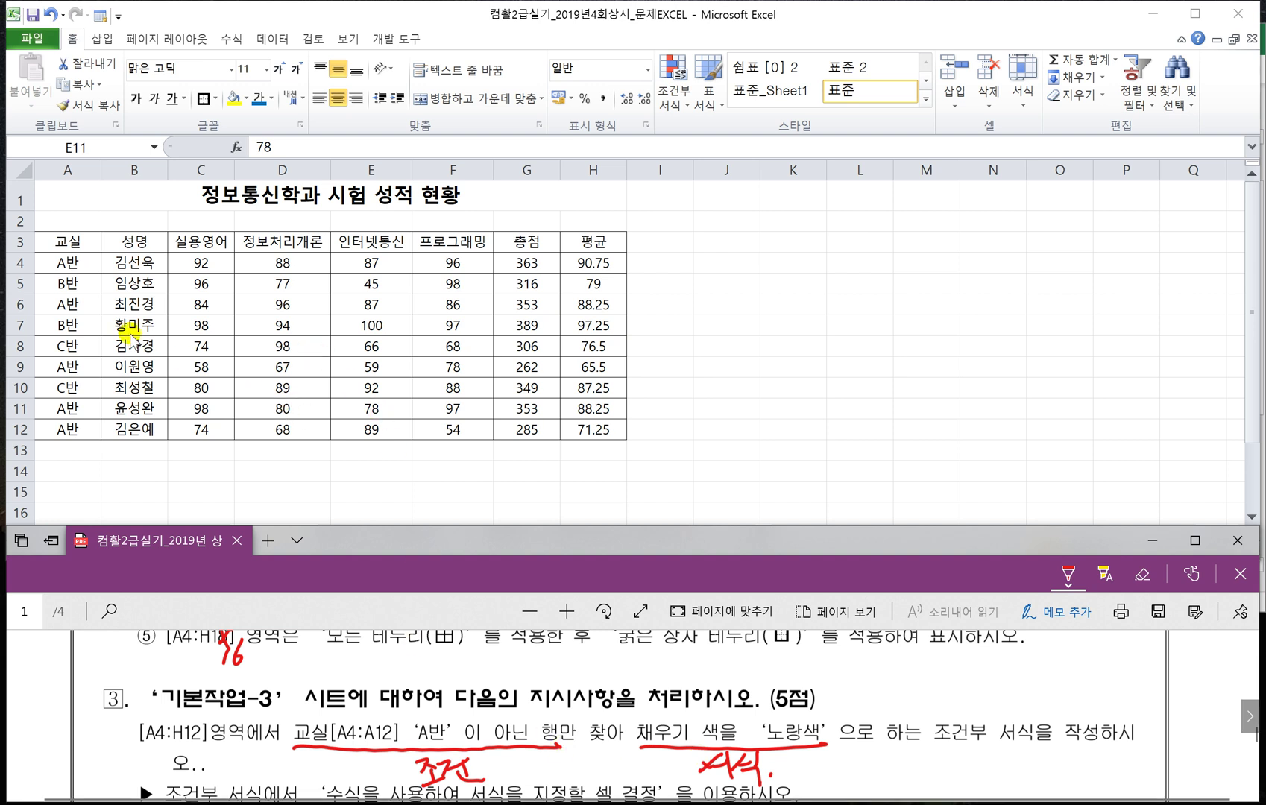
Start a new conditional formatting rule for A4:H12 with the rule type 수식을 사용하여 서식을 지정할 셀 결정.
{"action": "left_click", "coordinate": [74, 261]}
{"action": "left_click_drag", "start_coordinate": [75, 261], "coordinate": [589, 427]}
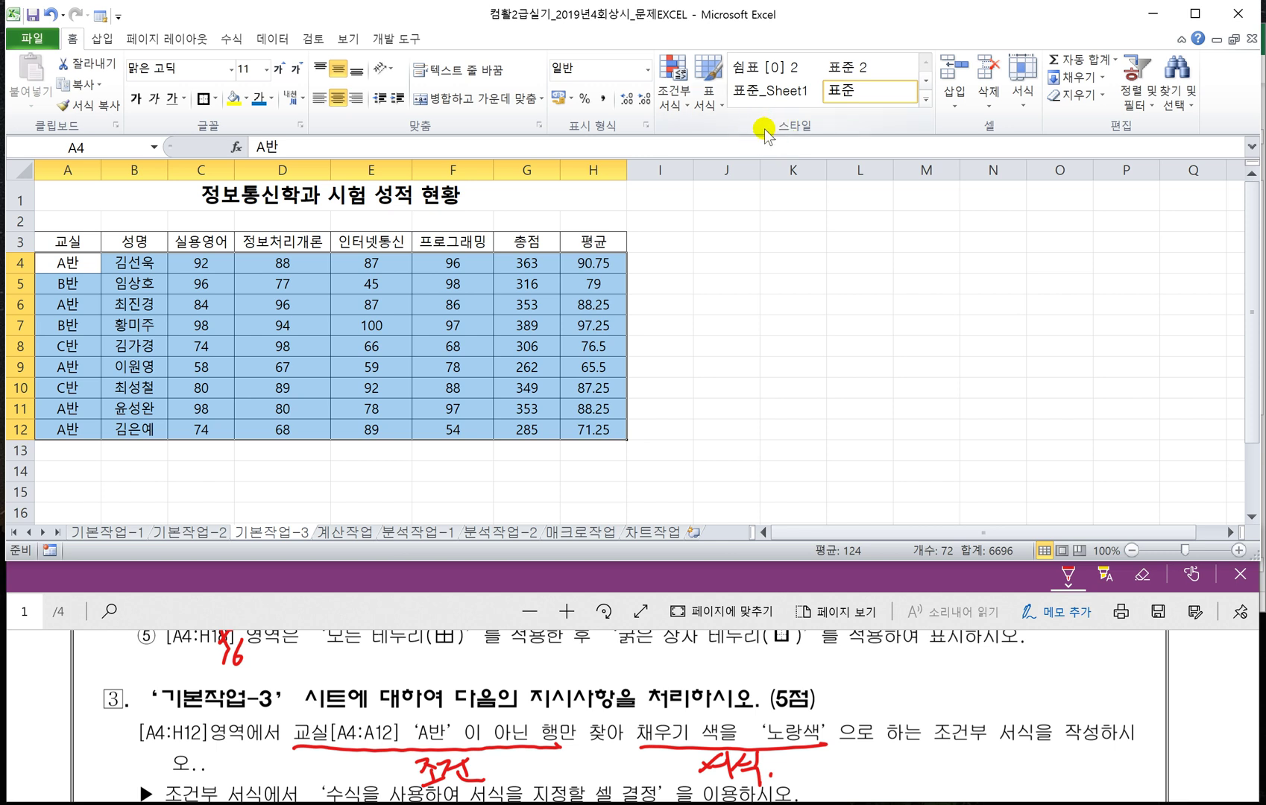
{"action": "left_click", "coordinate": [686, 104]}
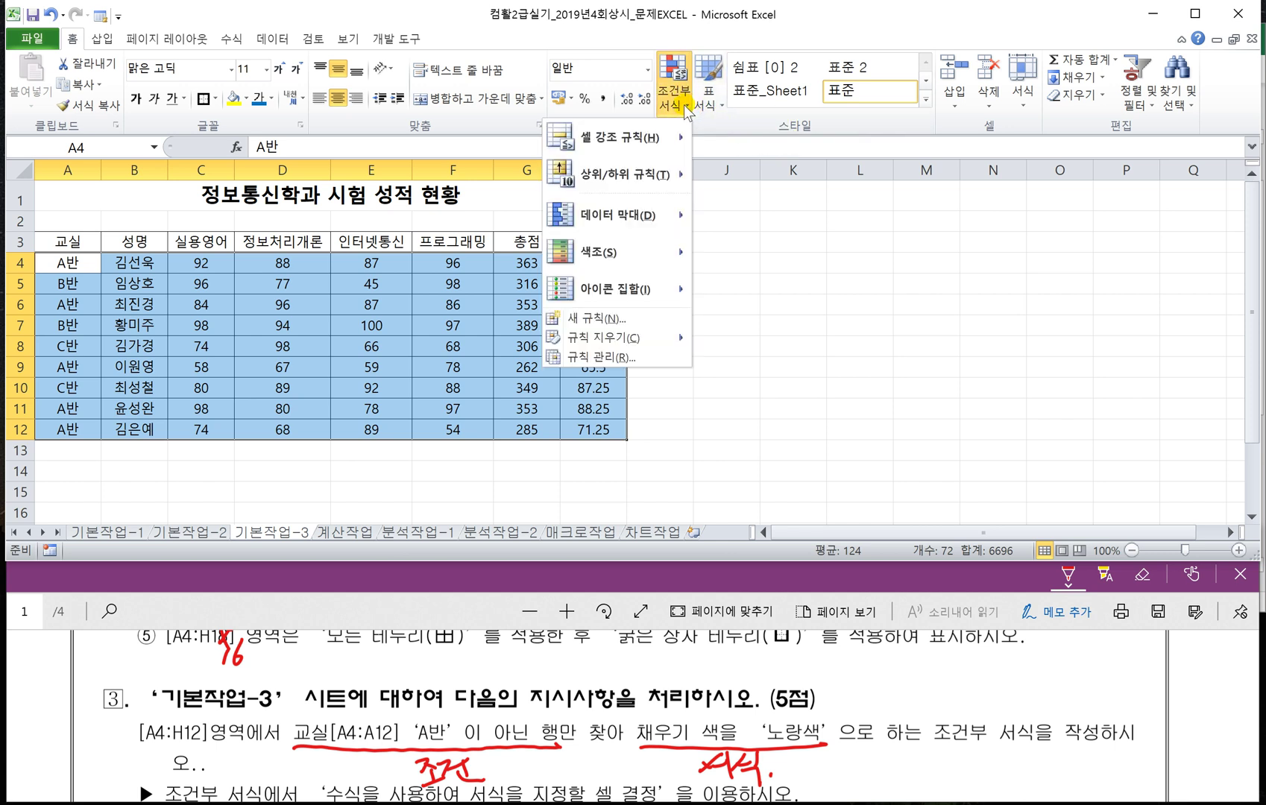
{"action": "mouse_move", "coordinate": [625, 337]}
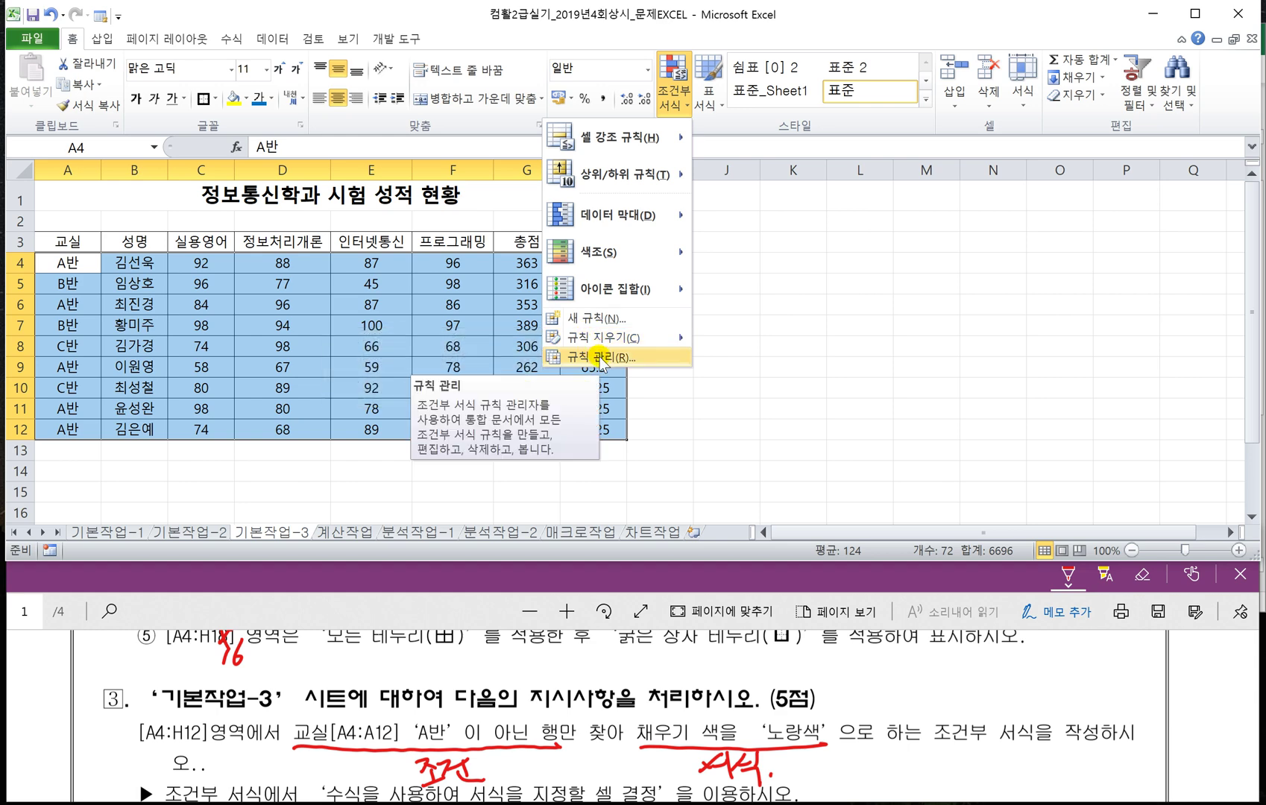
{"action": "left_click", "coordinate": [600, 358]}
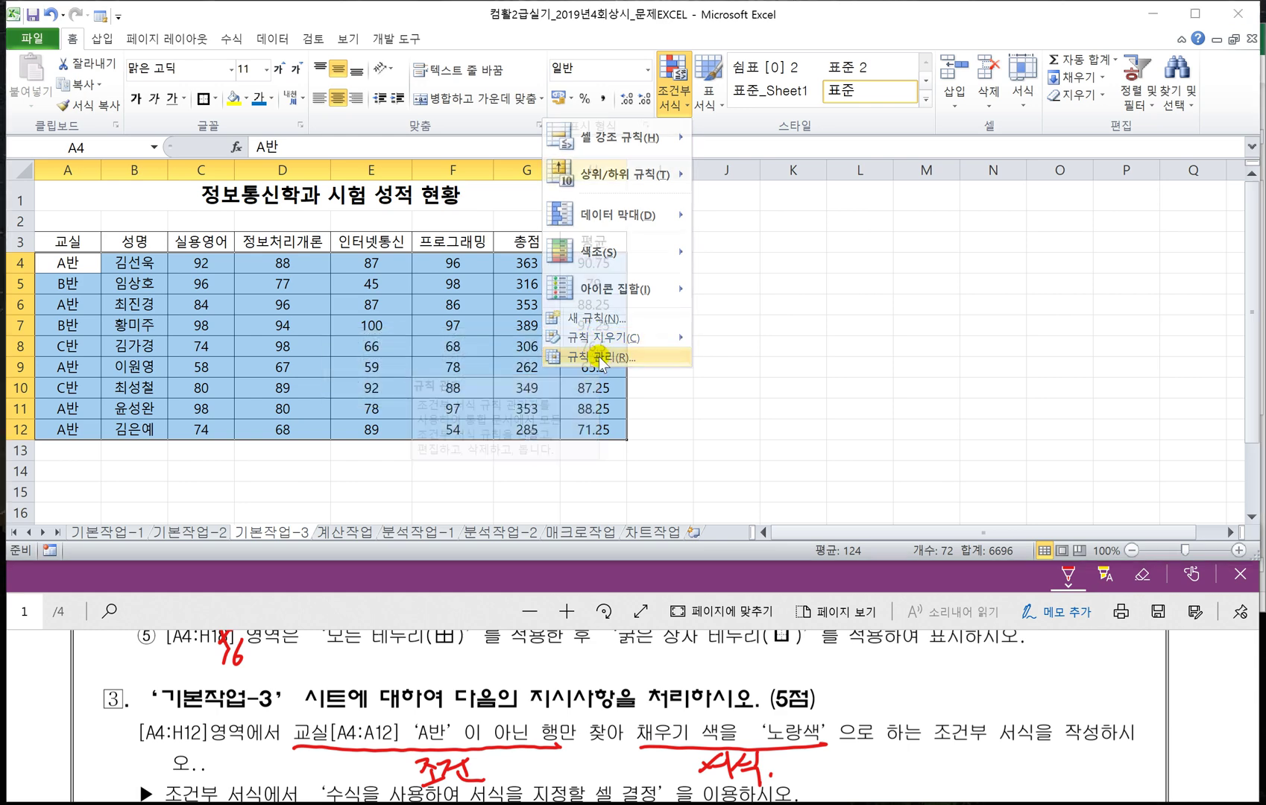
{"action": "left_click", "coordinate": [571, 304]}
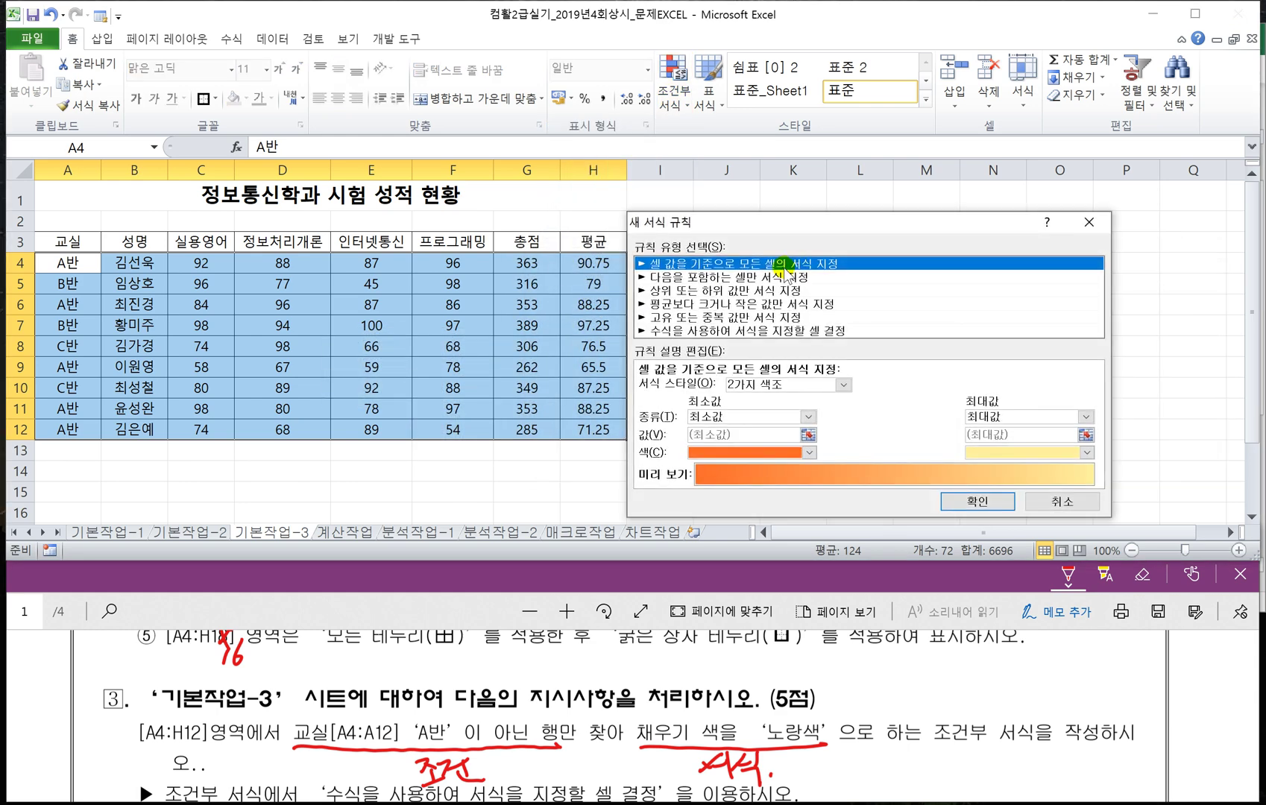
{"action": "left_click", "coordinate": [339, 608]}
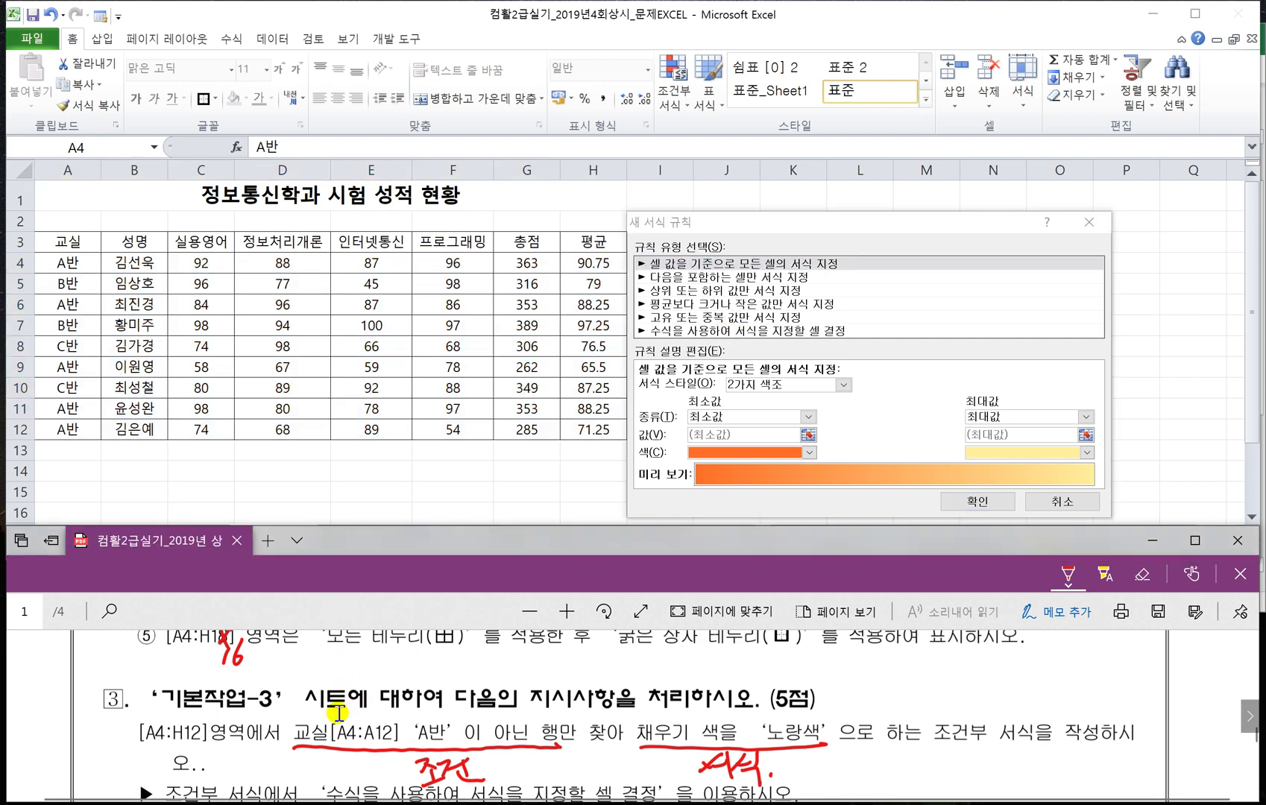
{"action": "scroll", "coordinate": [337, 713], "scroll_direction": "down", "scroll_amount": 1}
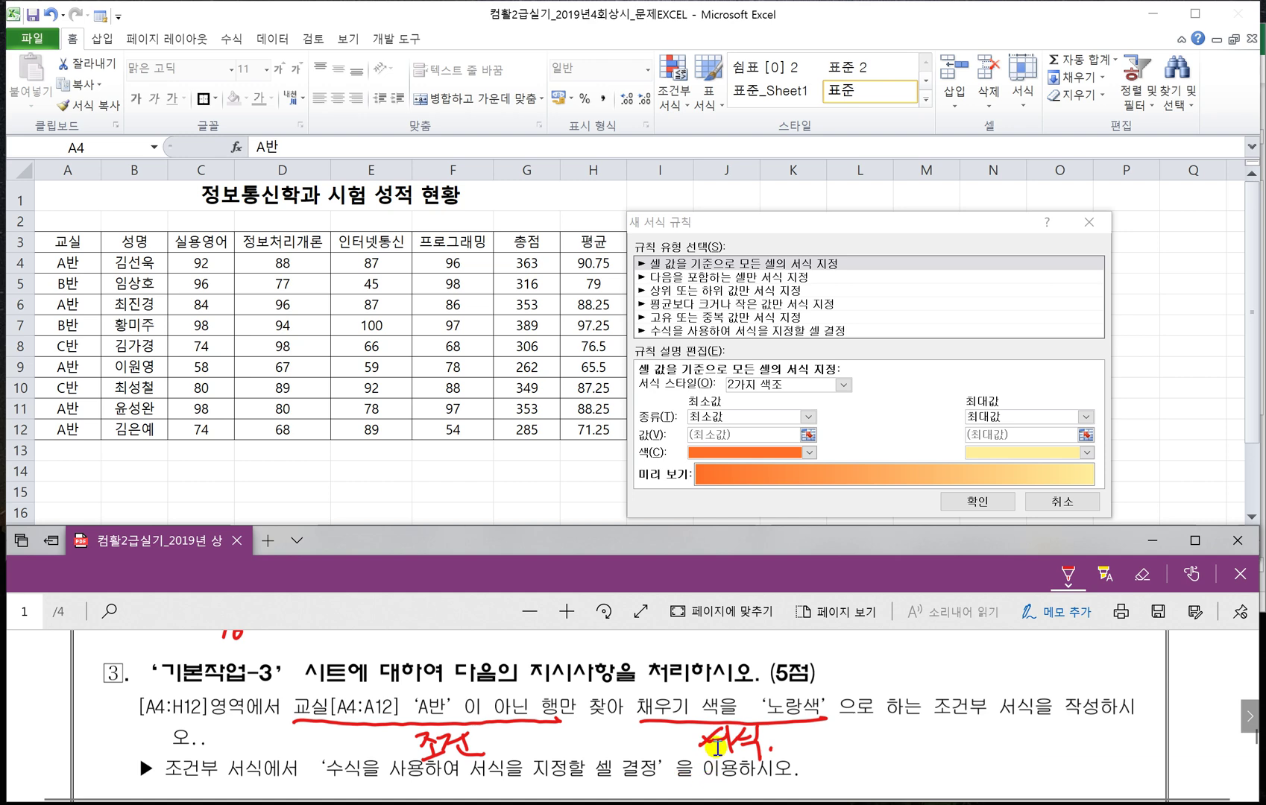
{"action": "left_click", "coordinate": [712, 332]}
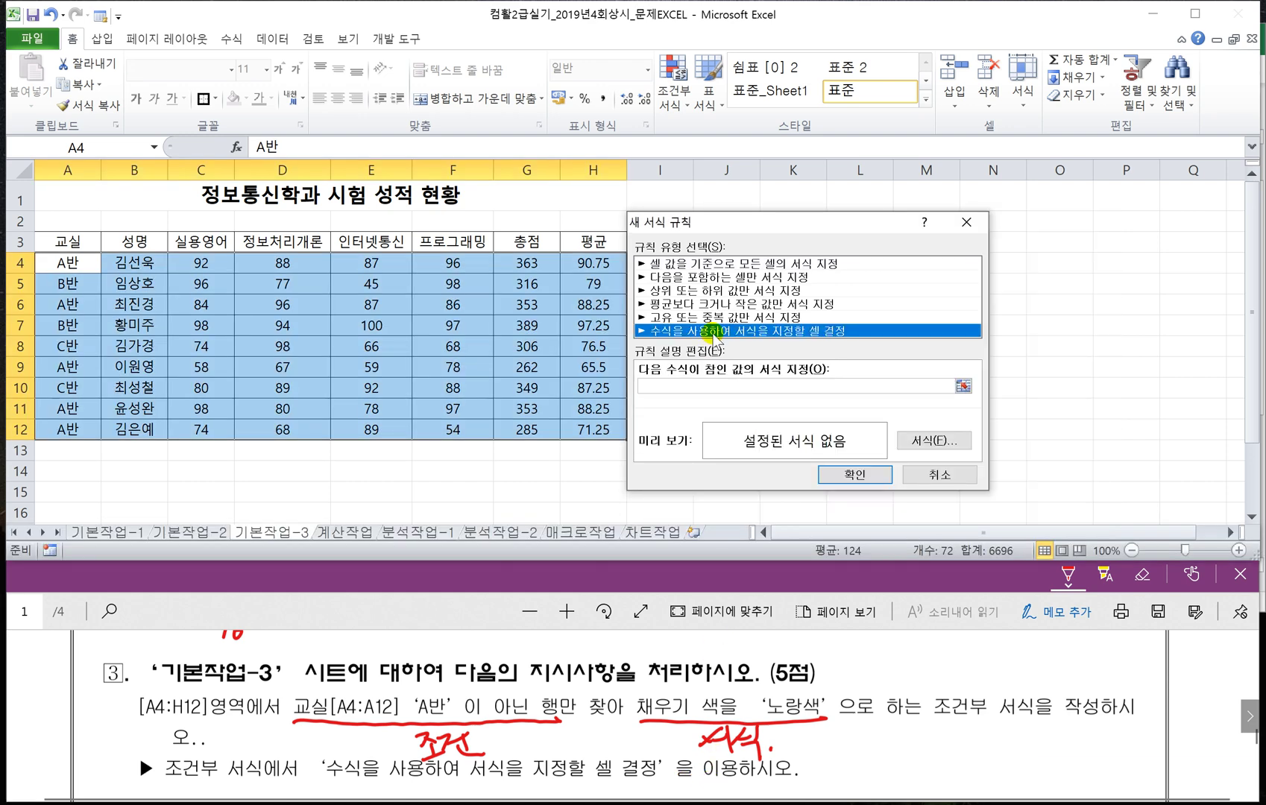
Enter =$A4<>"A반" as the rule's formula.
{"action": "left_click", "coordinate": [733, 385]}
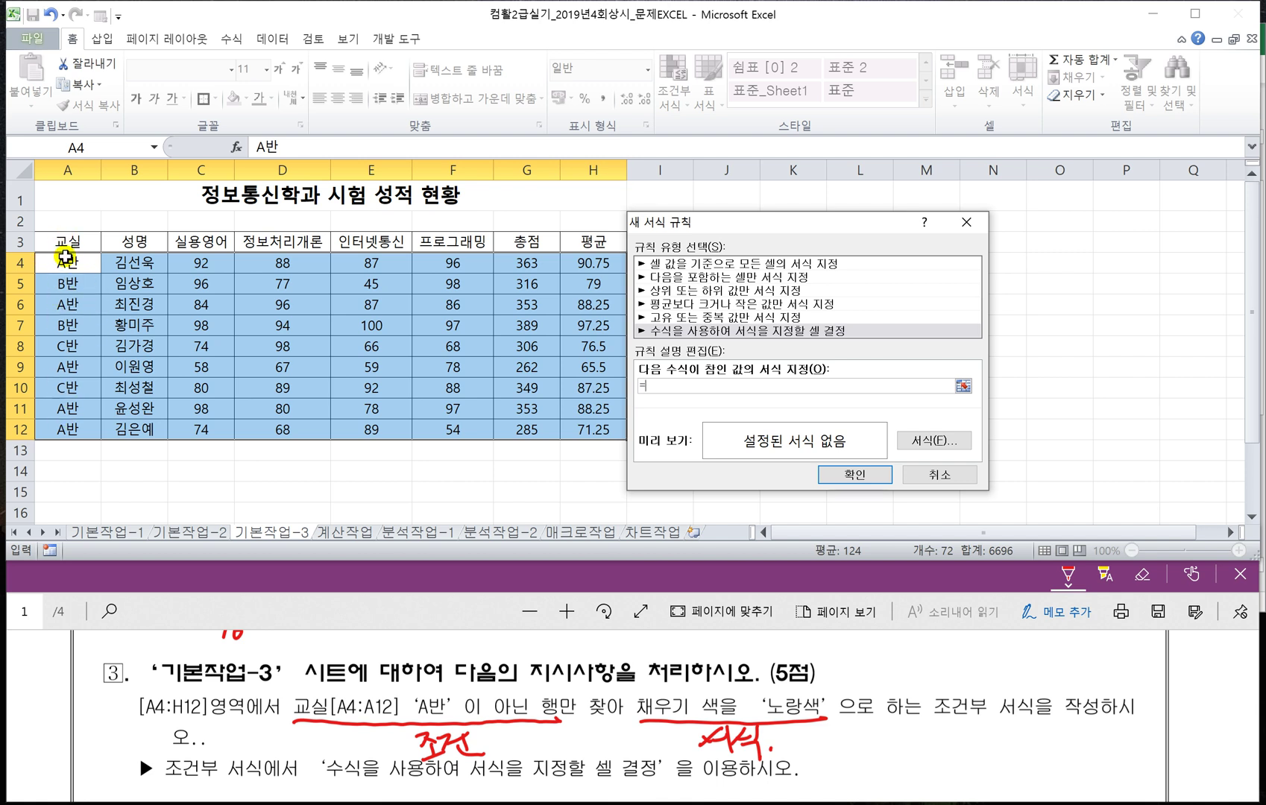
{"action": "left_click", "coordinate": [67, 262]}
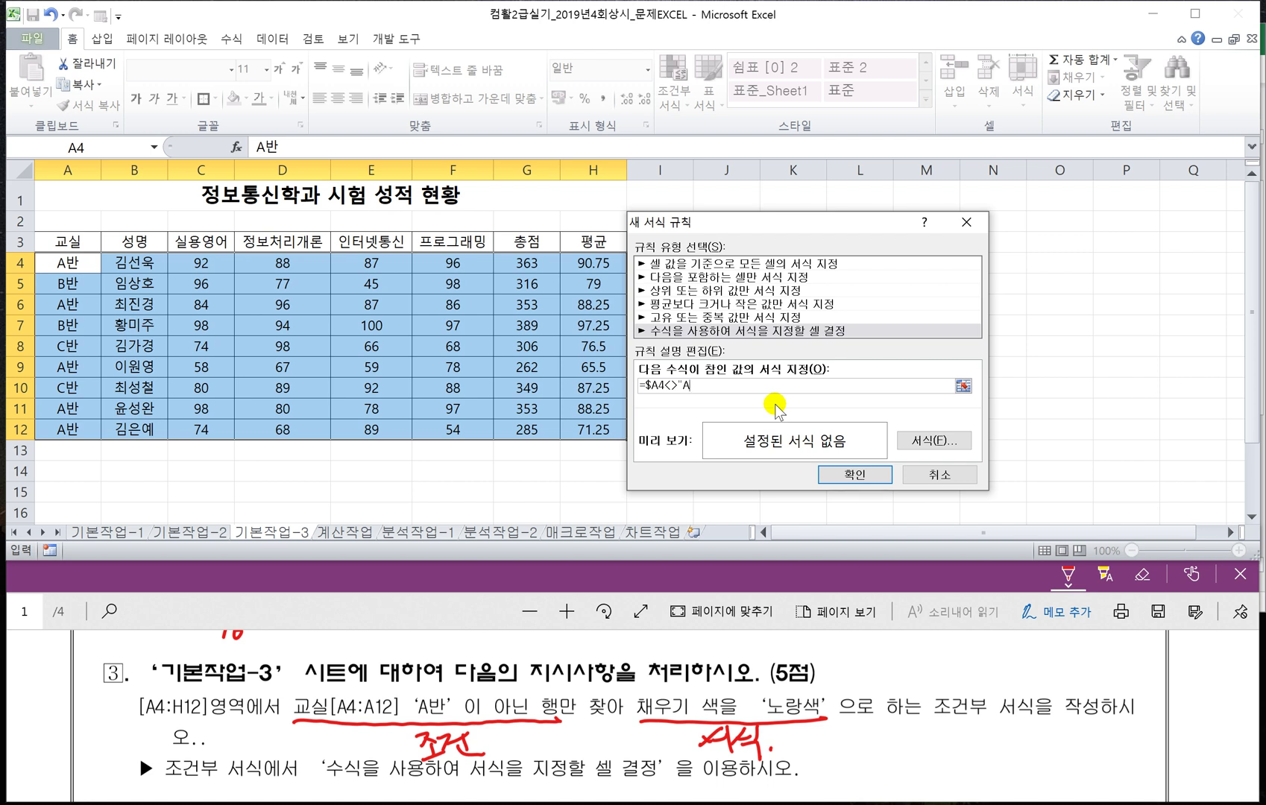
{"action": "type", "text": "반\""}
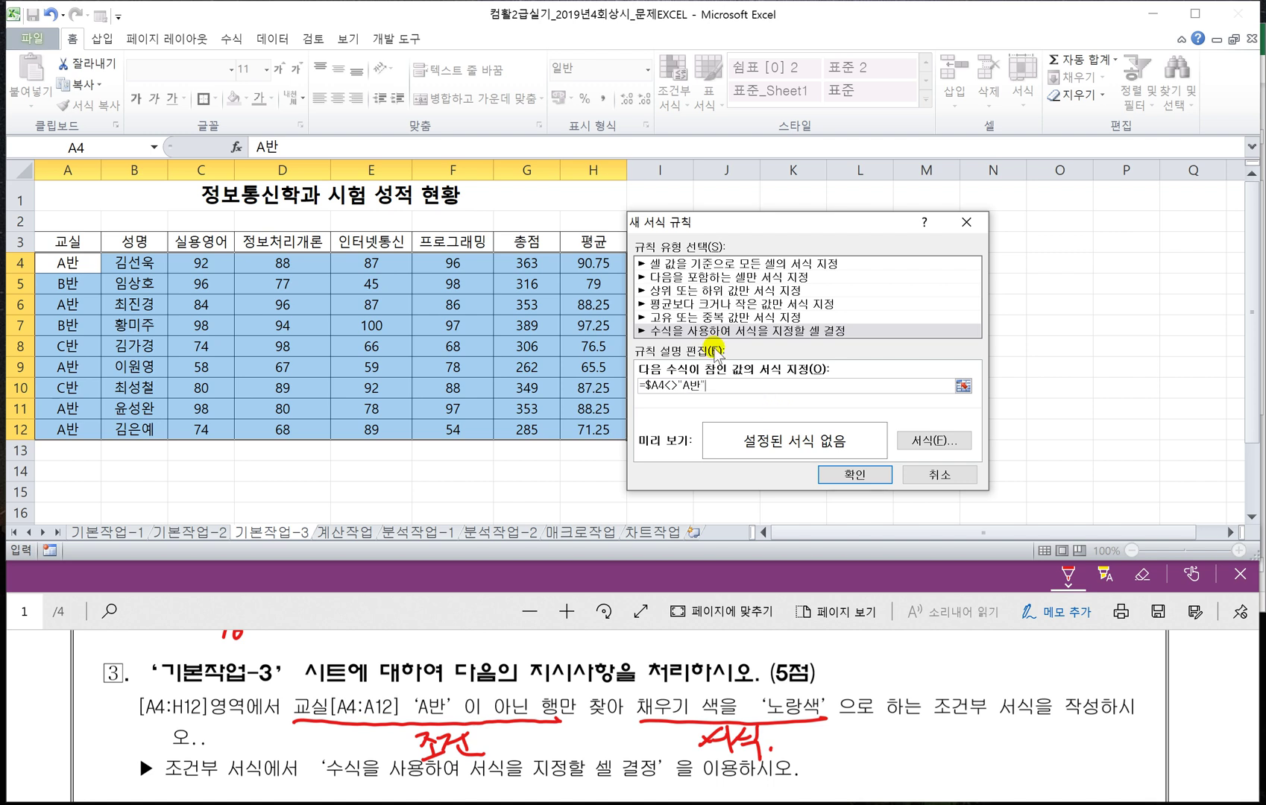
{"action": "key", "text": "super+plus"}
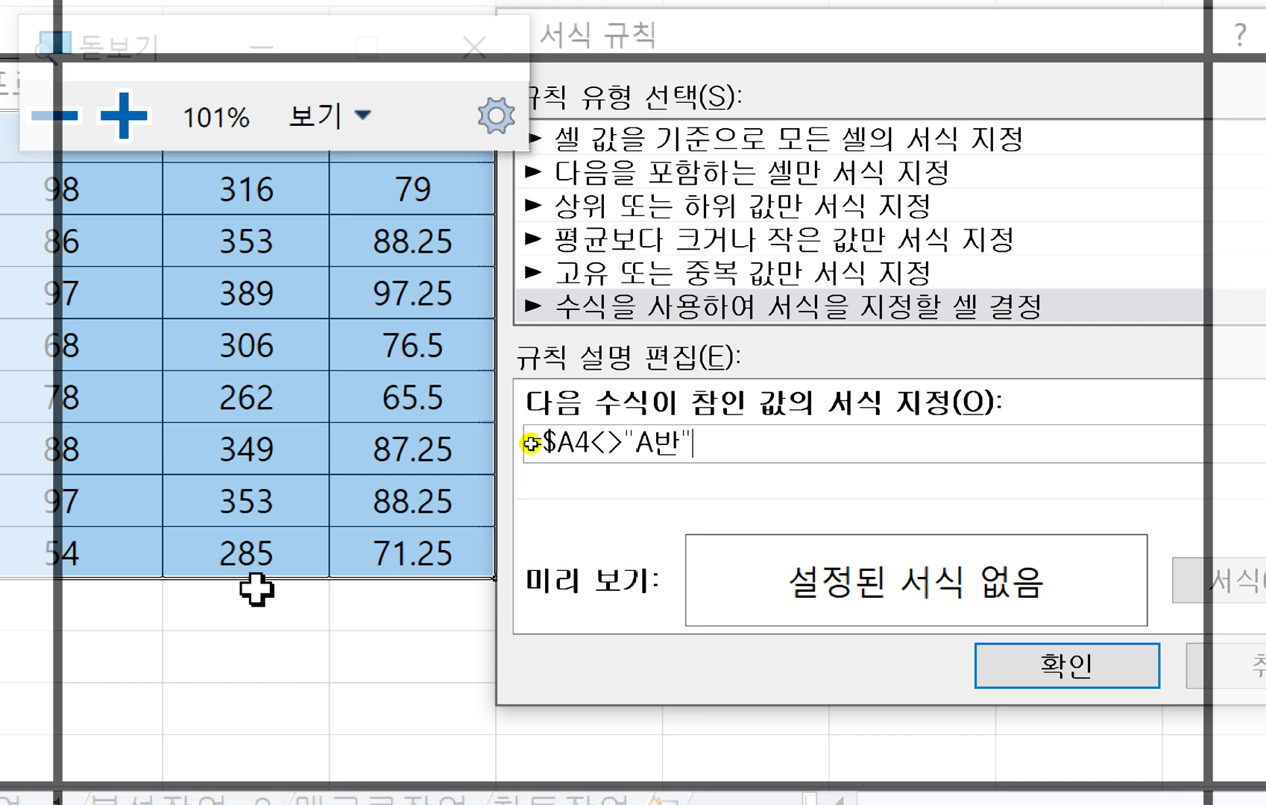
{"action": "key", "text": "super+Escape"}
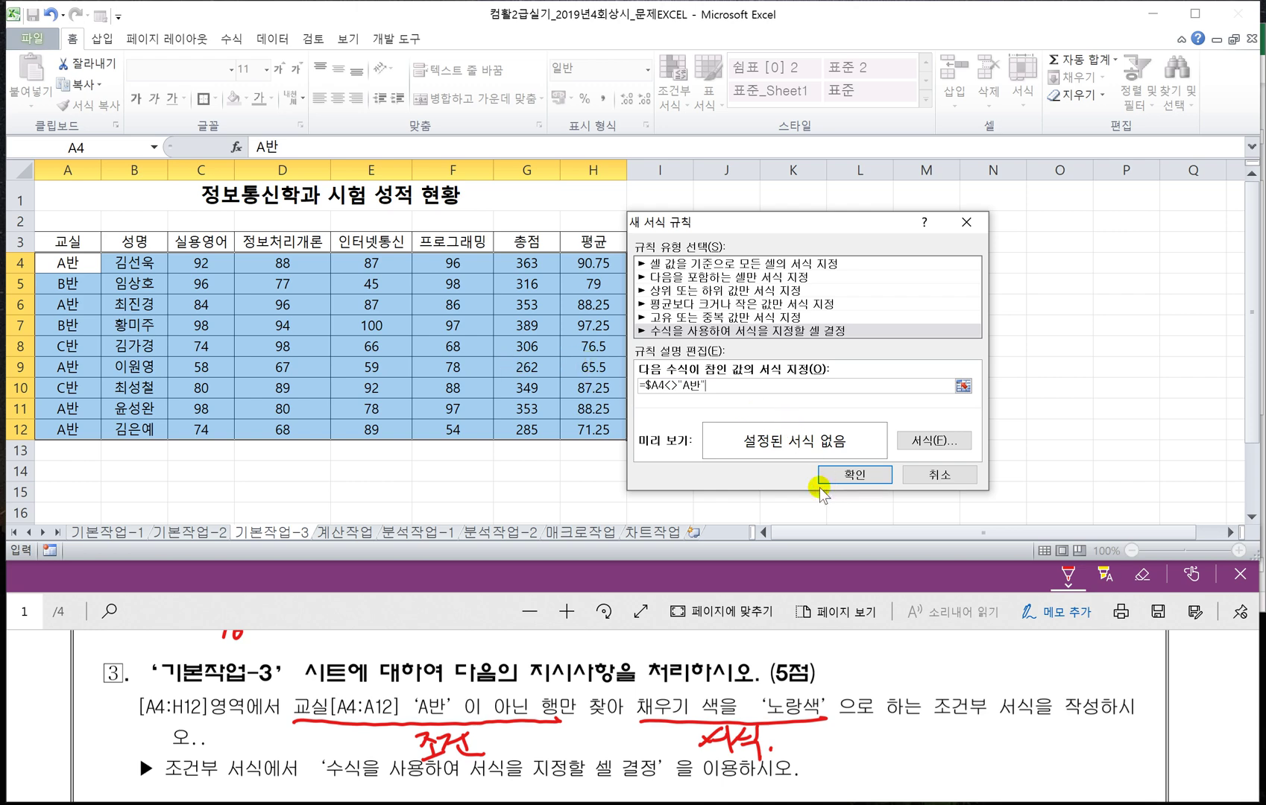
Give the rule a yellow background fill and apply it to the selected table range.
{"action": "left_click", "coordinate": [924, 442]}
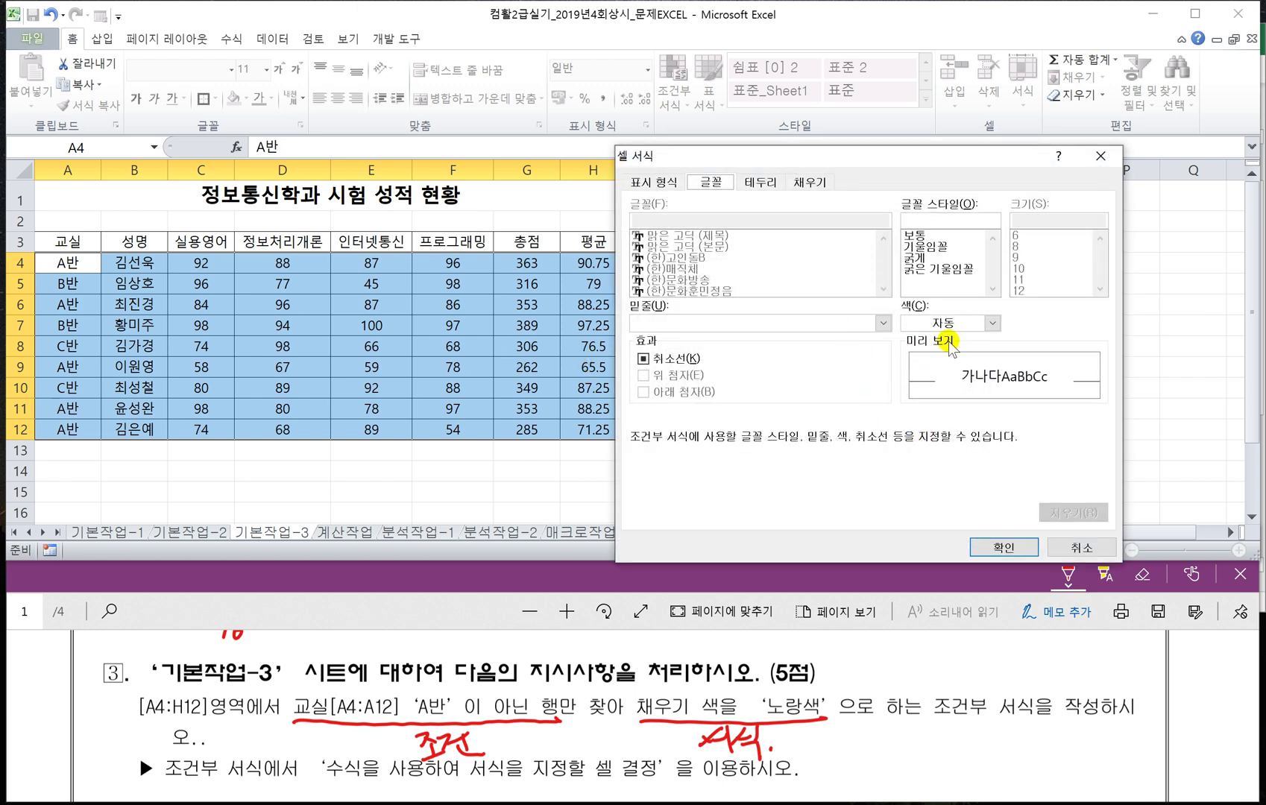
{"action": "left_click", "coordinate": [810, 182]}
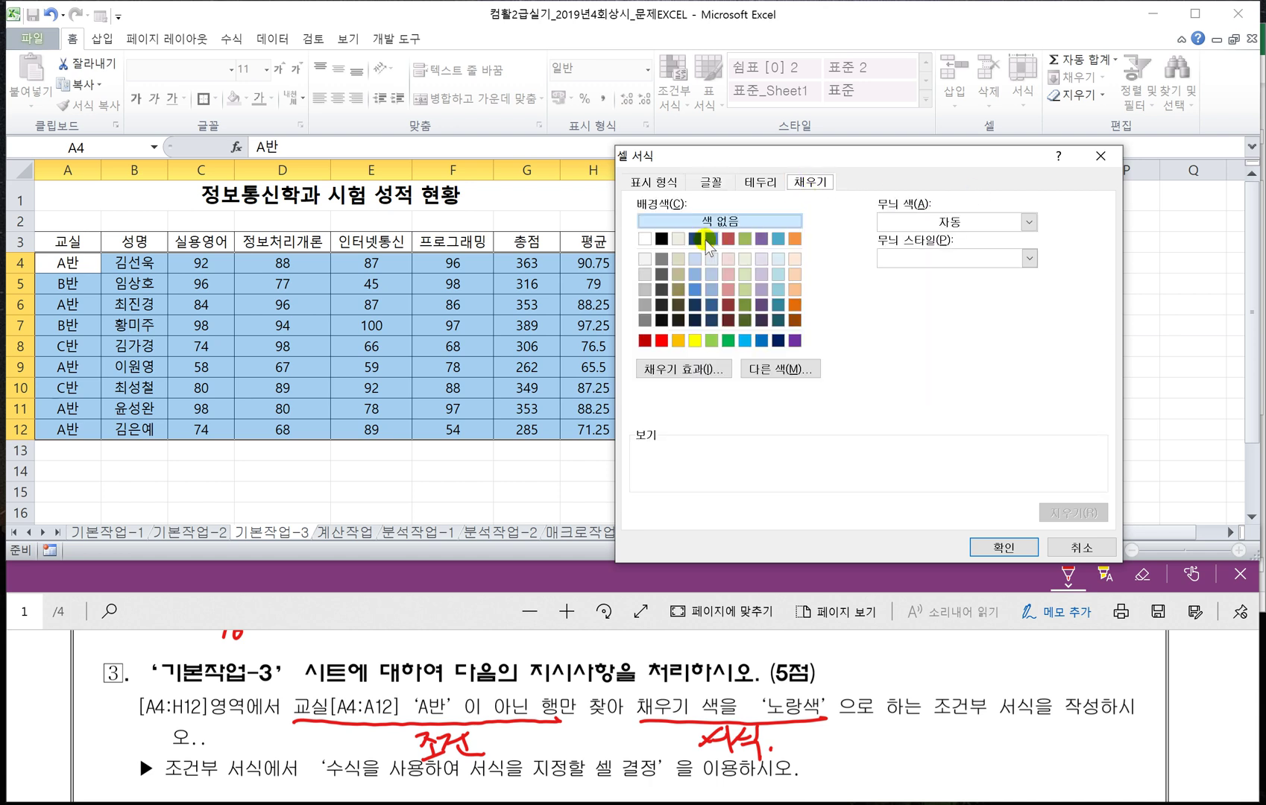
{"action": "left_click", "coordinate": [694, 341]}
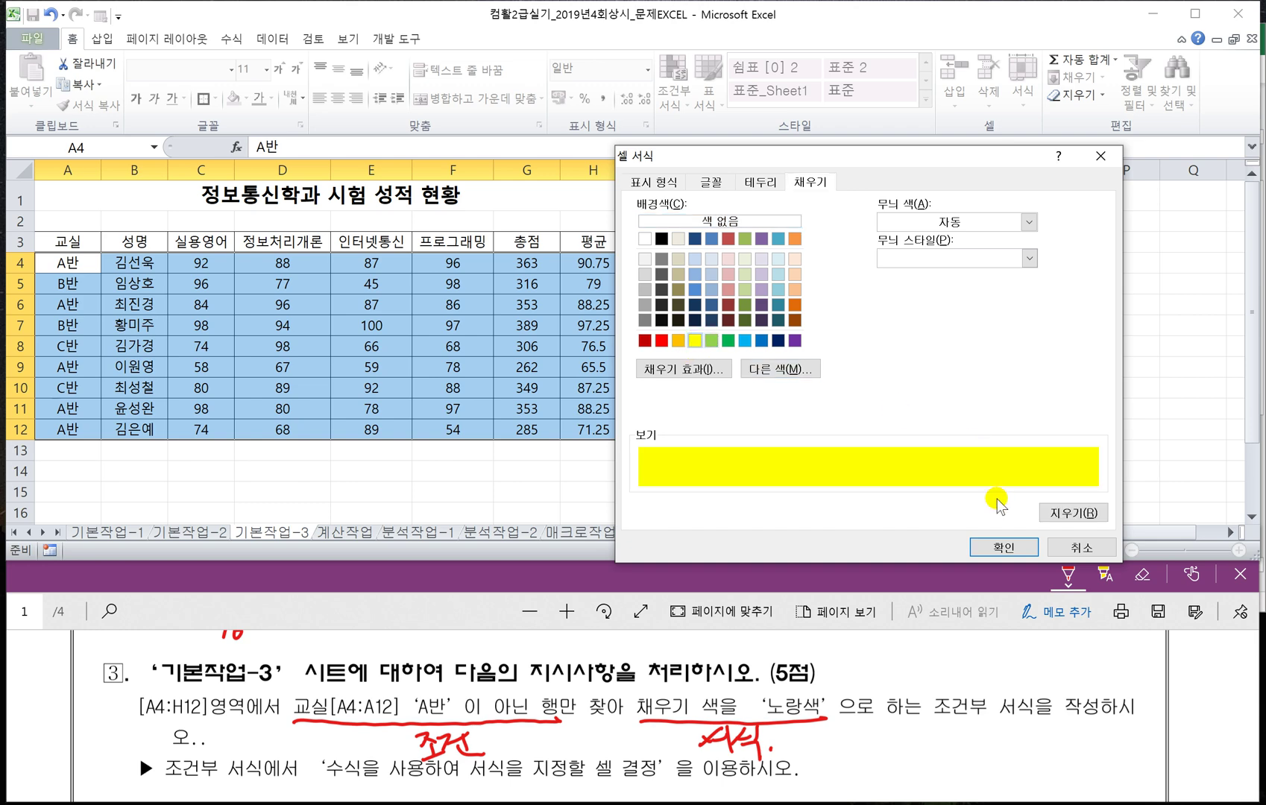
{"action": "left_click", "coordinate": [995, 549]}
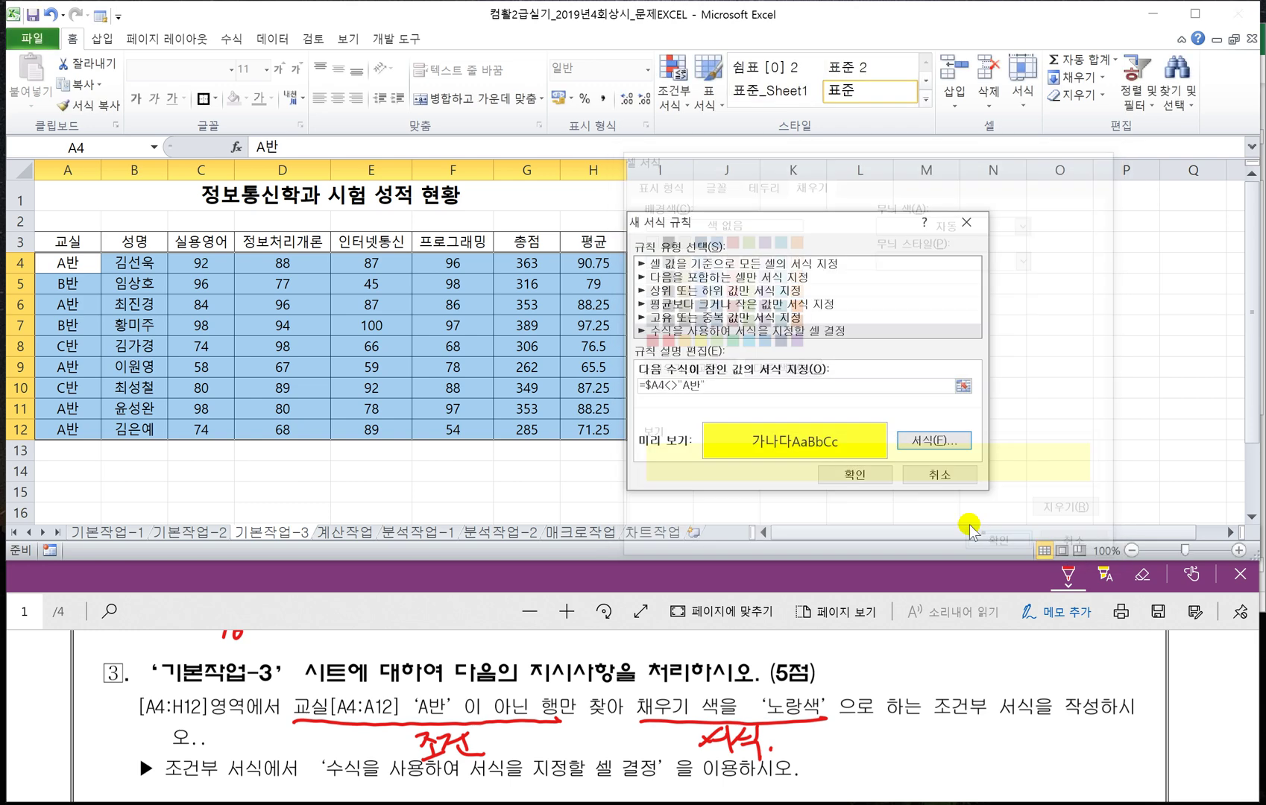
{"action": "left_click", "coordinate": [851, 475]}
{"action": "left_click", "coordinate": [1016, 473]}
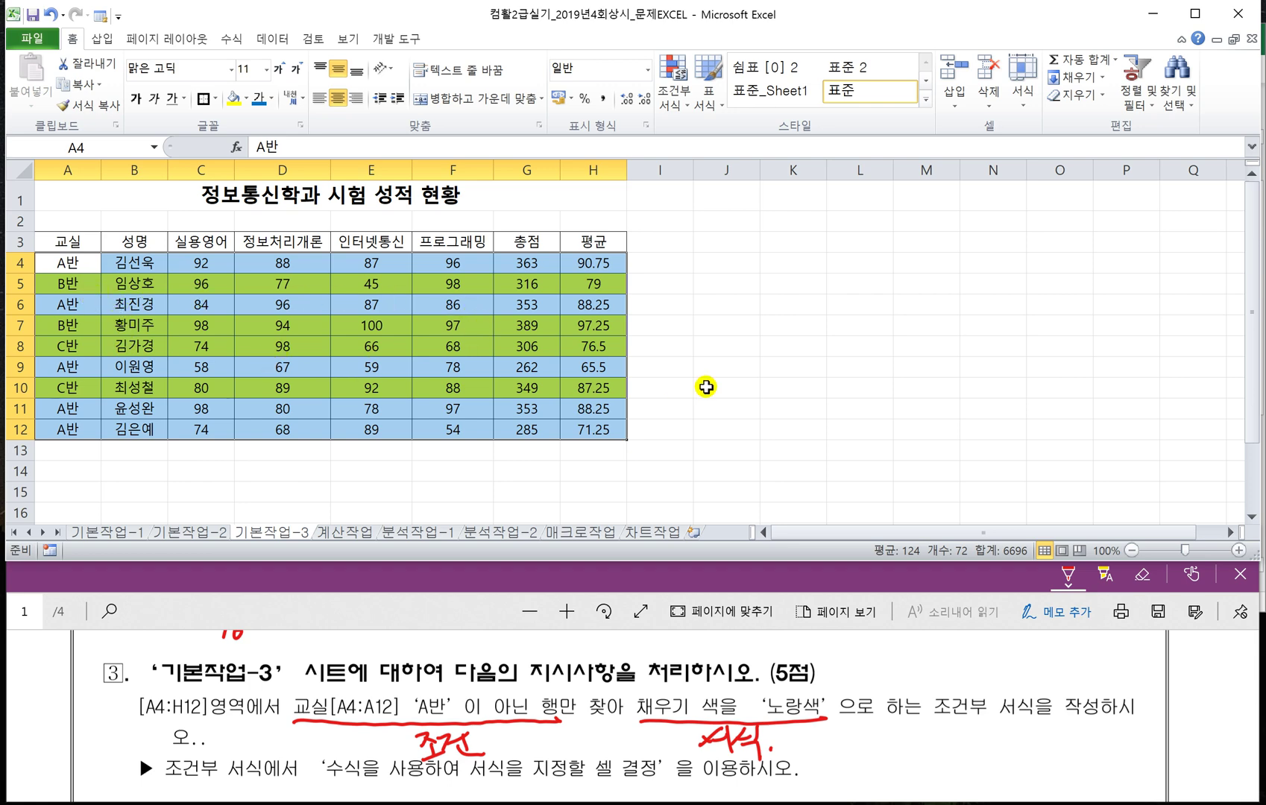
{"action": "left_click", "coordinate": [705, 385]}
Open the 계산작업 sheet and switch to the 2016 copy of the workbook, showing 표1 from row 1.
{"action": "left_click", "coordinate": [337, 532]}
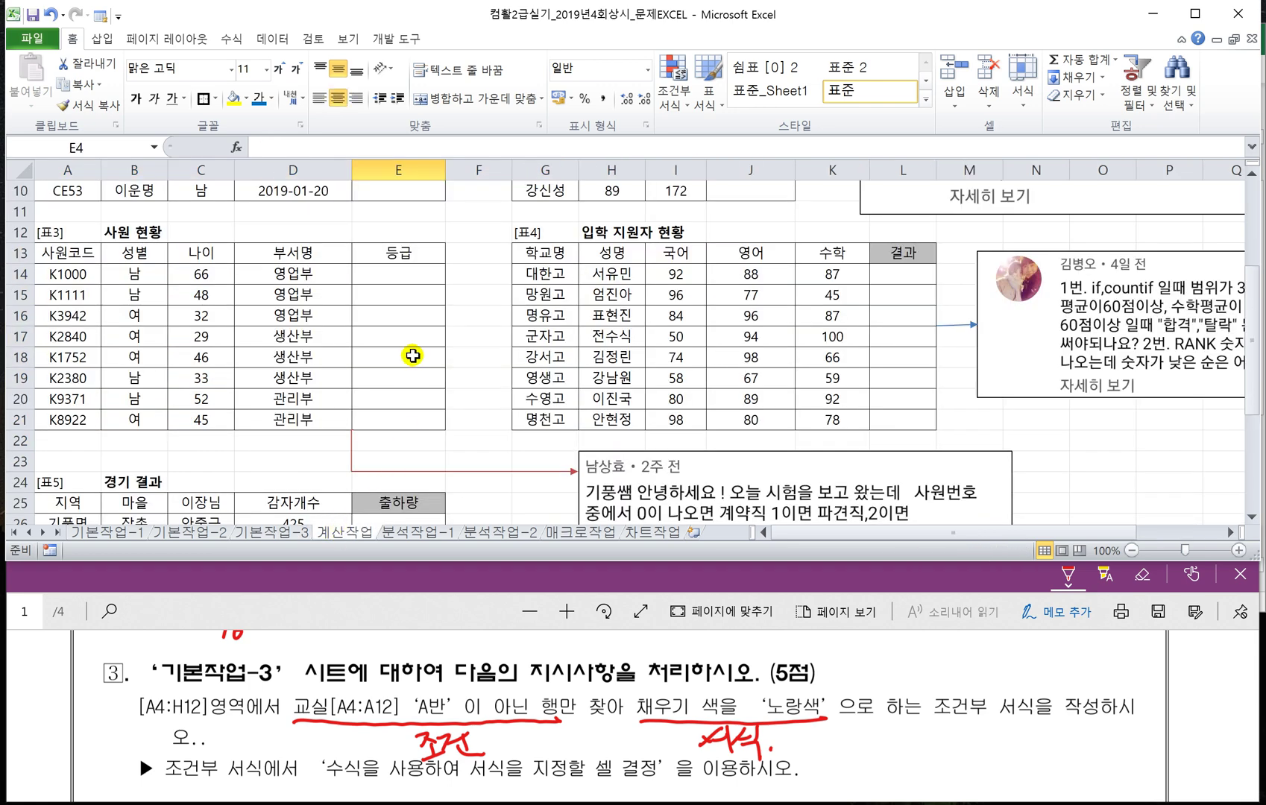
{"action": "scroll", "coordinate": [418, 353], "scroll_direction": "up", "scroll_amount": 3}
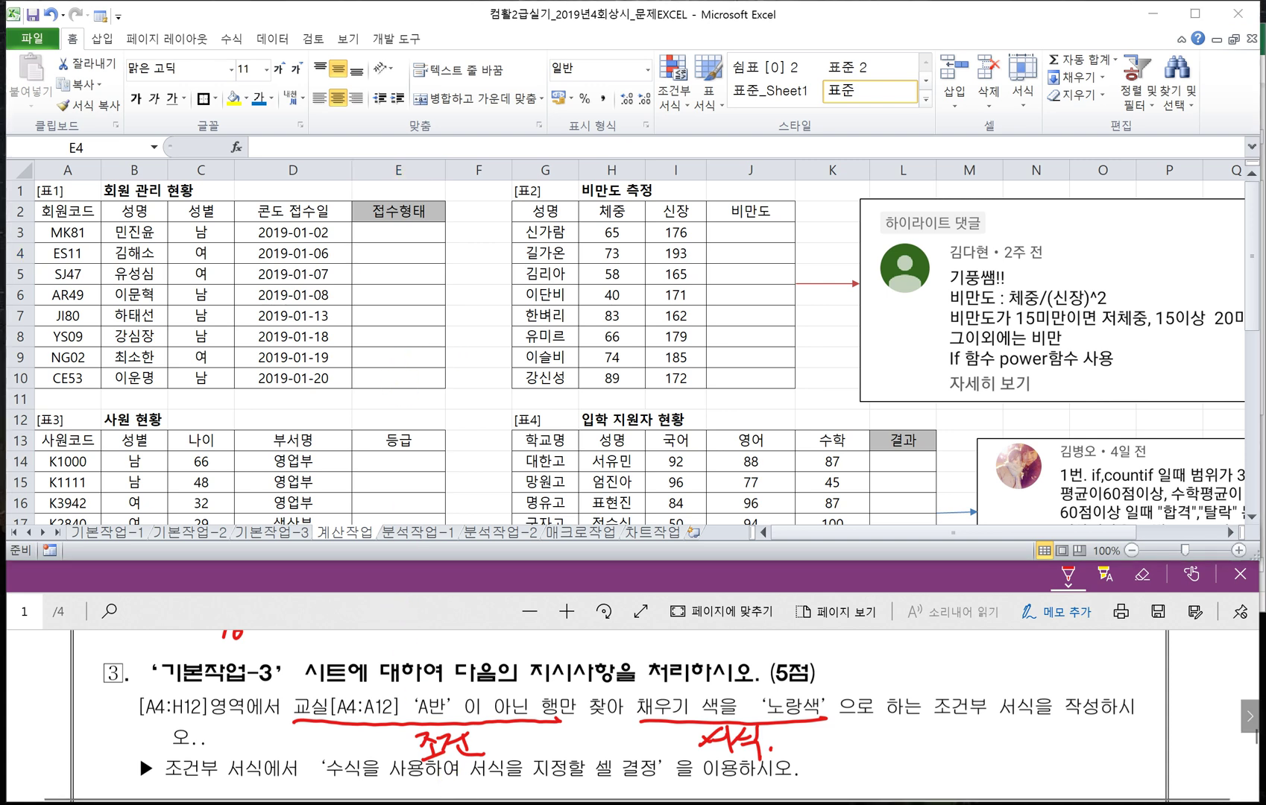
{"action": "key", "text": "alt+Tab"}
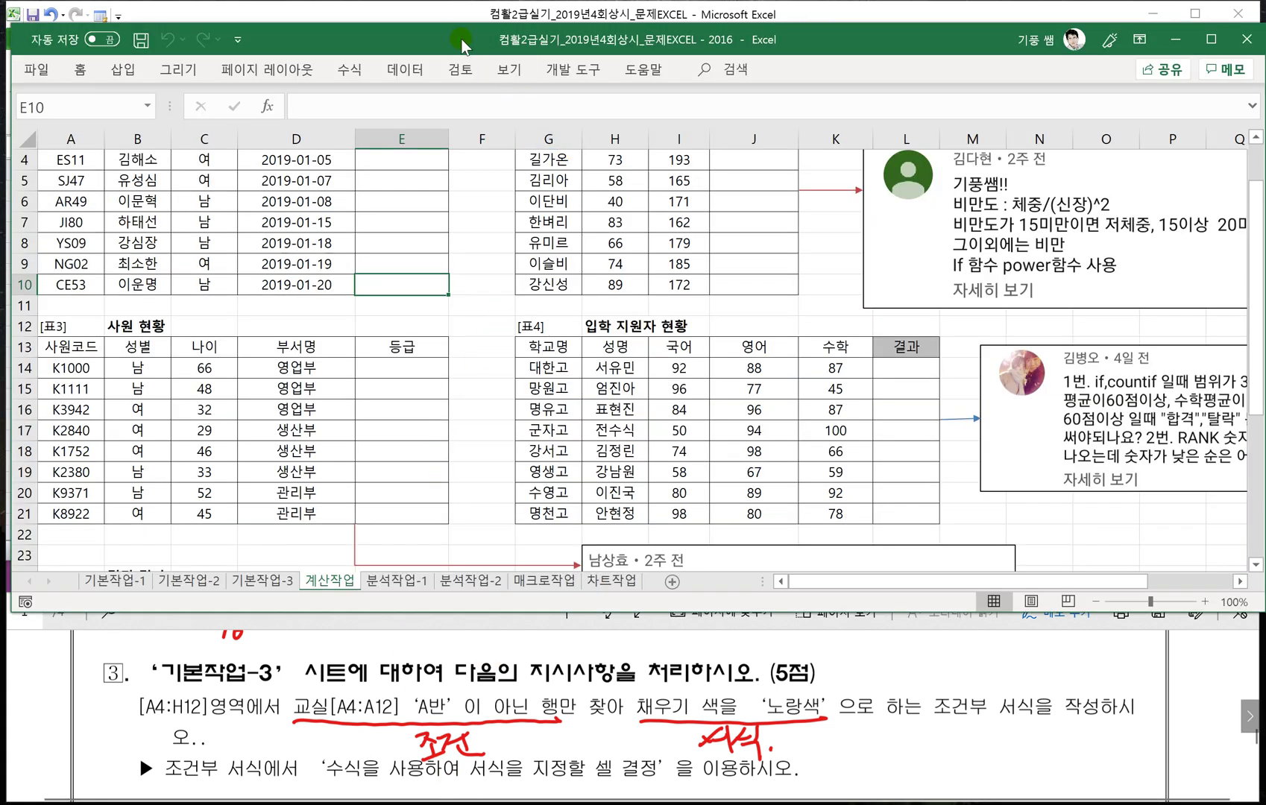
{"action": "left_click_drag", "start_coordinate": [458, 44], "coordinate": [453, 22]}
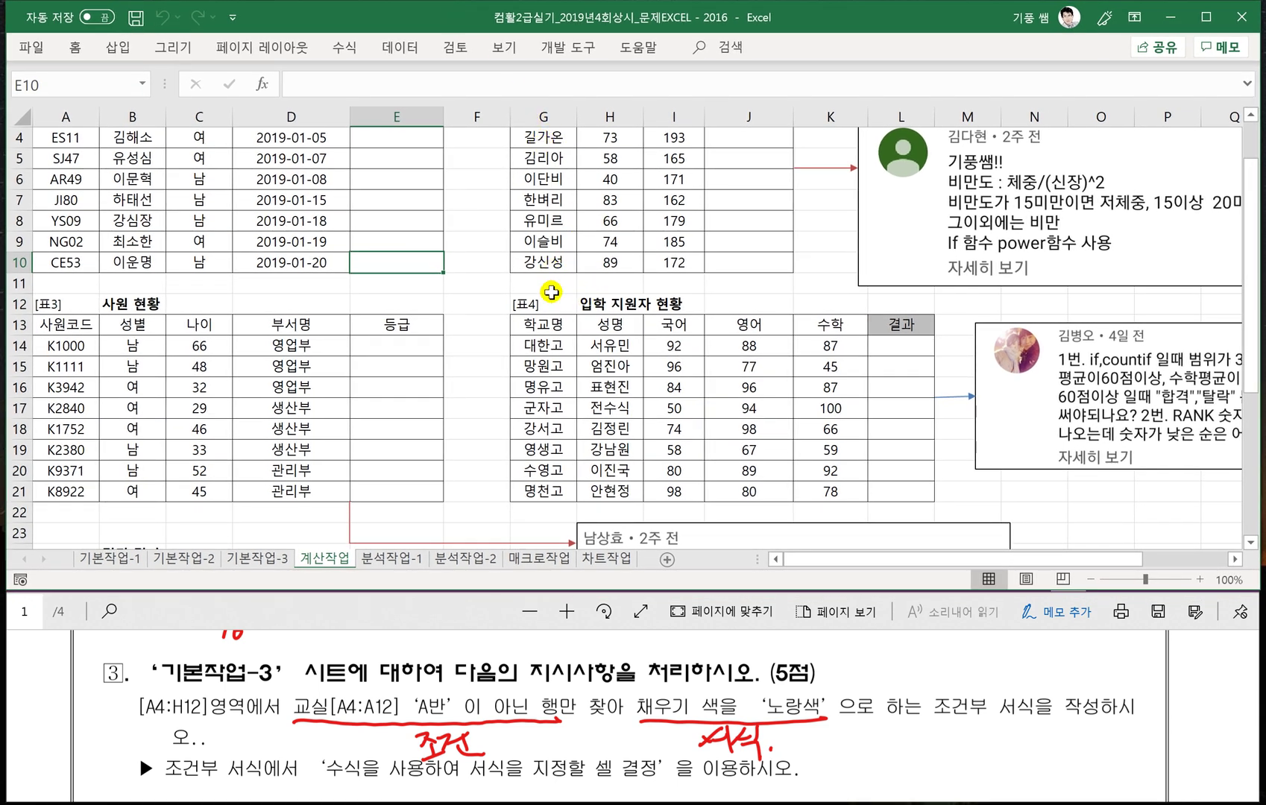
{"action": "scroll", "coordinate": [439, 280], "scroll_direction": "up", "scroll_amount": 1}
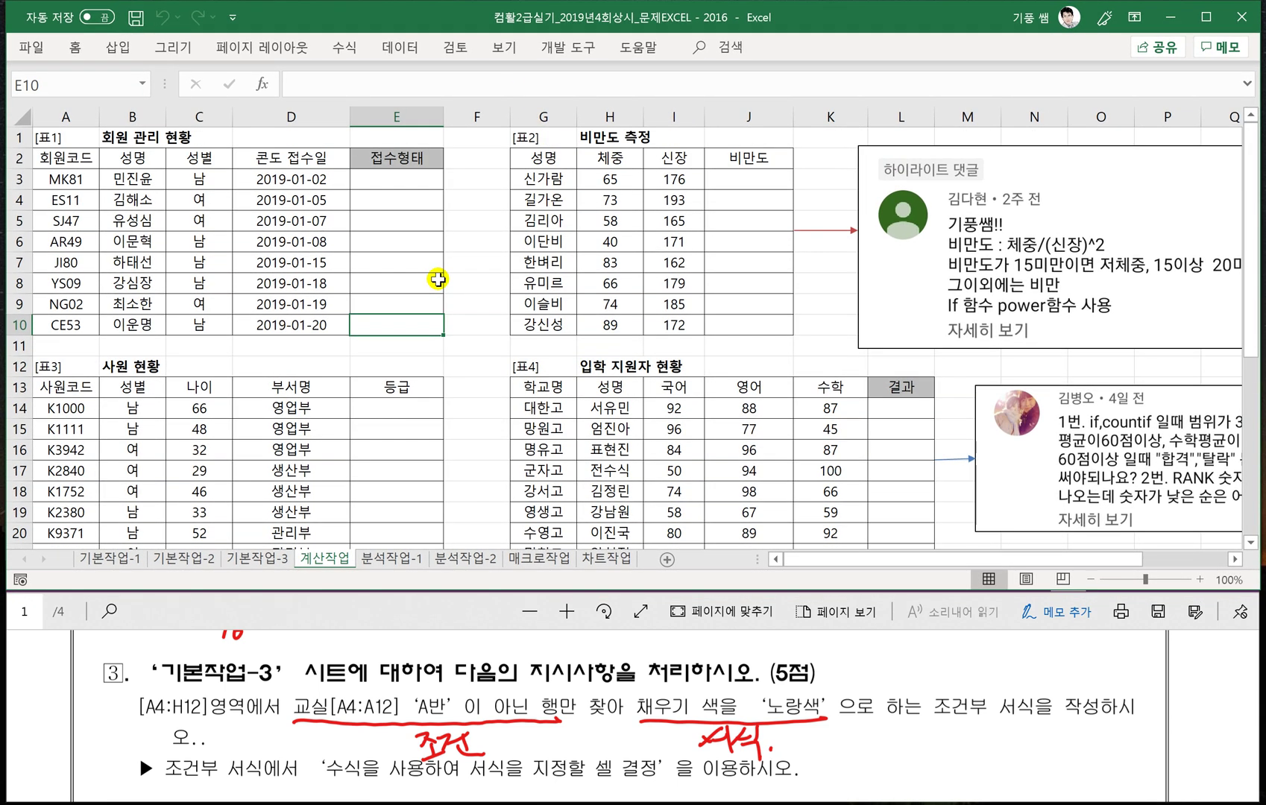
Go to page 2 of the PDF, fit it to width and bring up item 1 of 문제2 계산작업.
{"action": "left_click", "coordinate": [410, 631]}
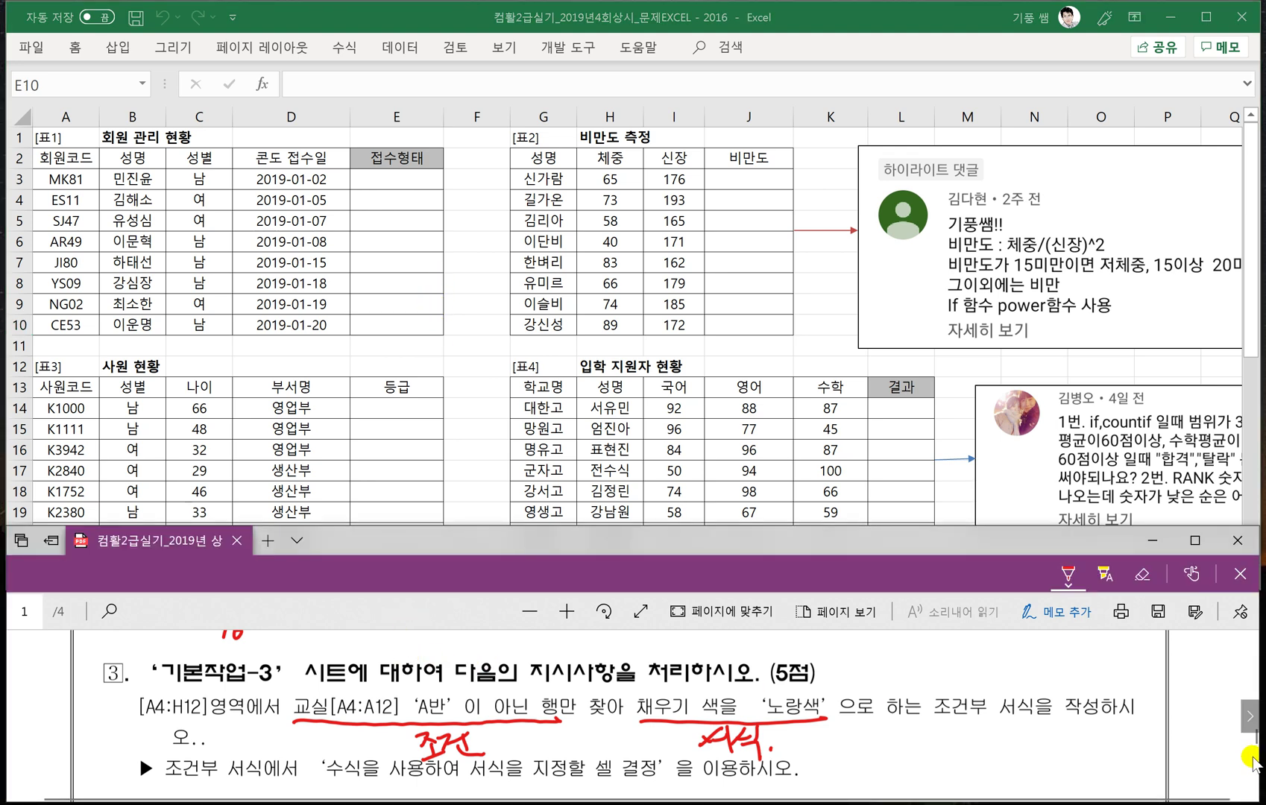
{"action": "left_click", "coordinate": [1249, 717]}
{"action": "left_click", "coordinate": [689, 612]}
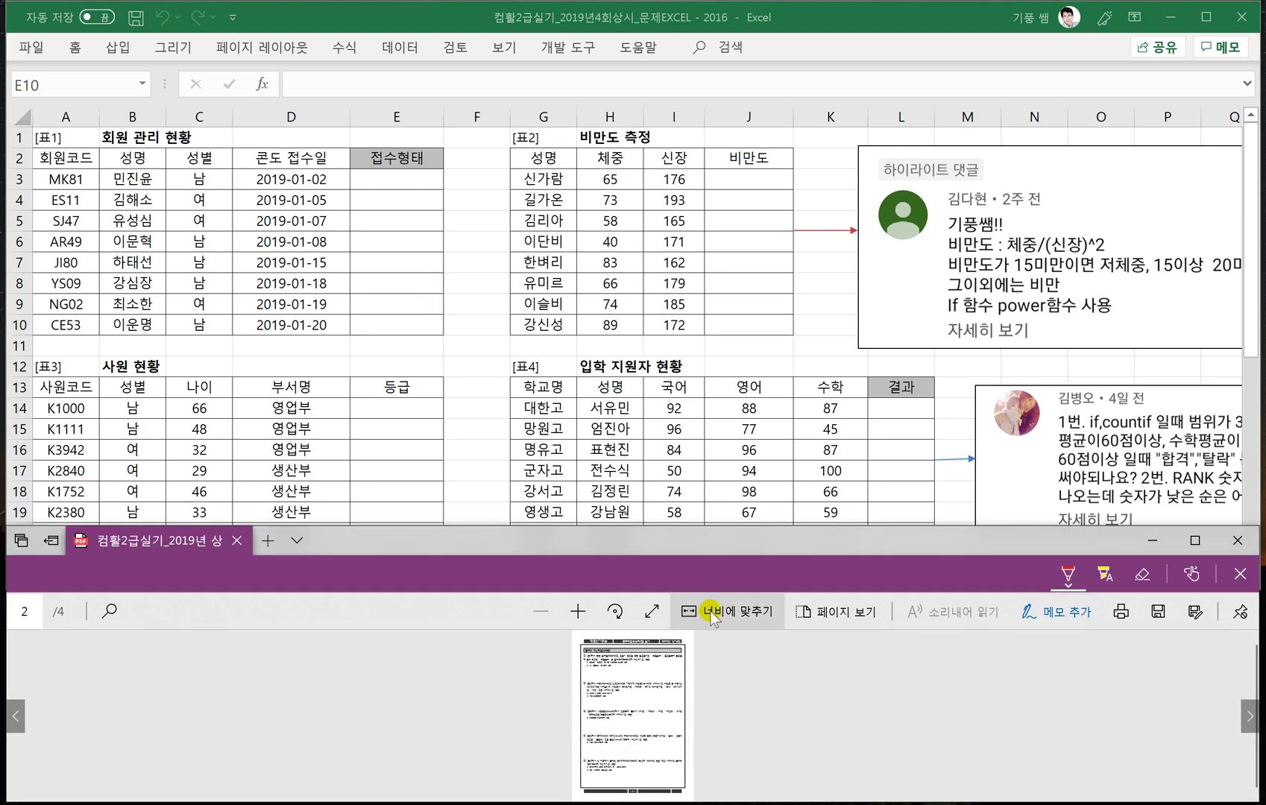
{"action": "left_click", "coordinate": [711, 613]}
{"action": "left_click", "coordinate": [710, 613]}
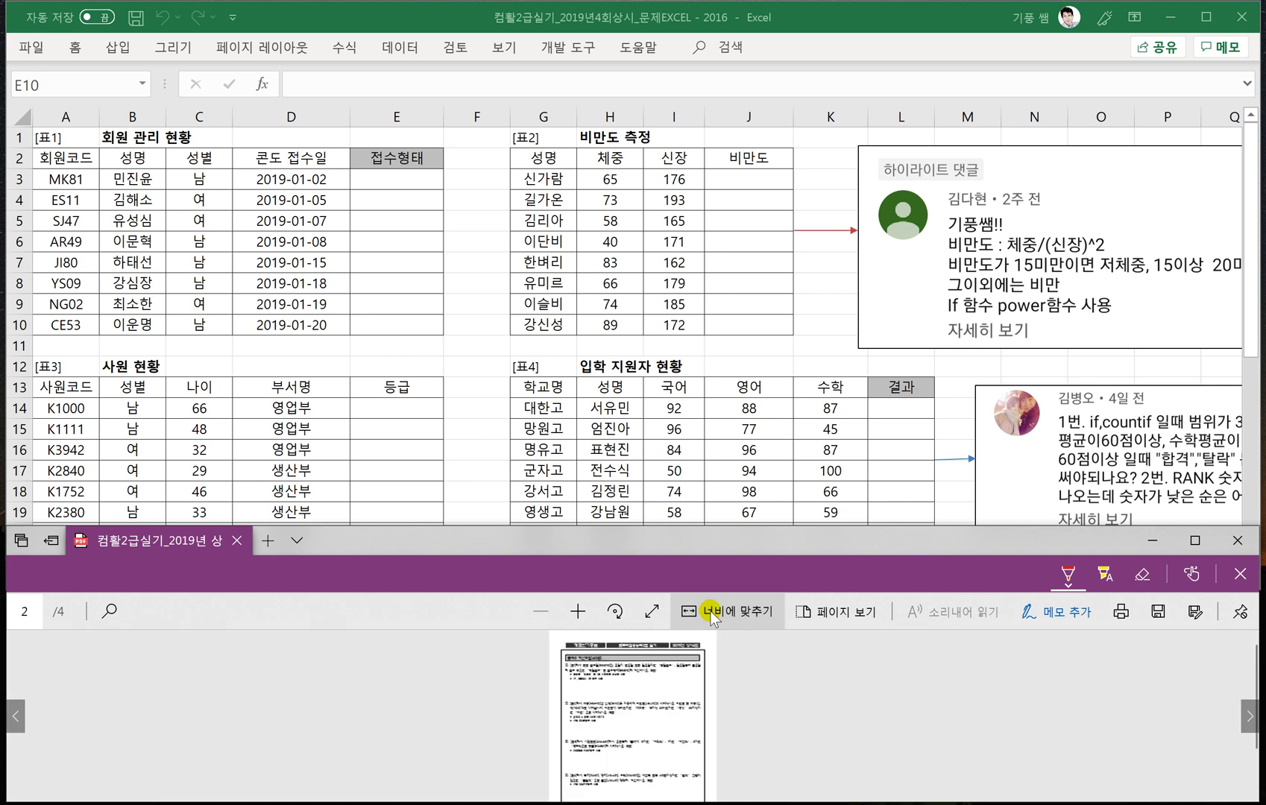
{"action": "left_click", "coordinate": [709, 609]}
{"action": "scroll", "coordinate": [592, 702], "scroll_direction": "down", "scroll_amount": 2}
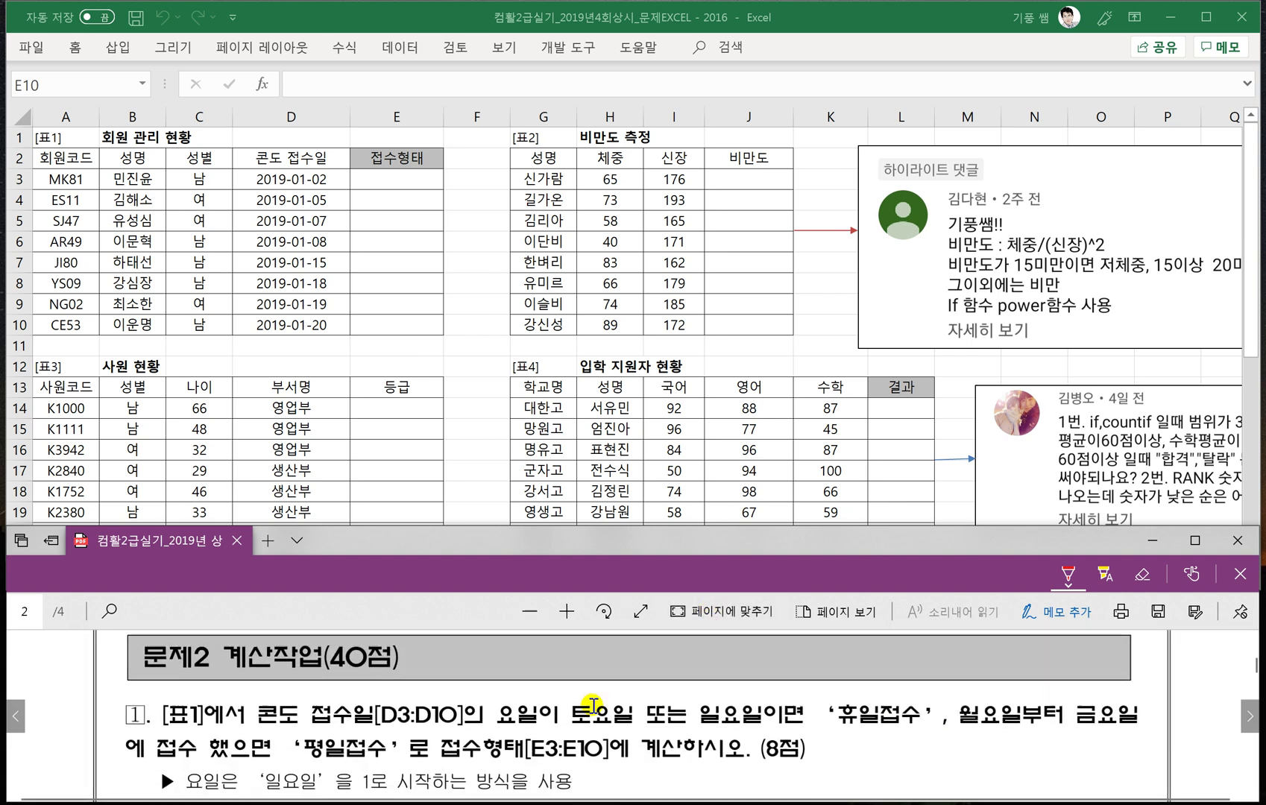
{"action": "scroll", "coordinate": [591, 702], "scroll_direction": "down", "scroll_amount": 1}
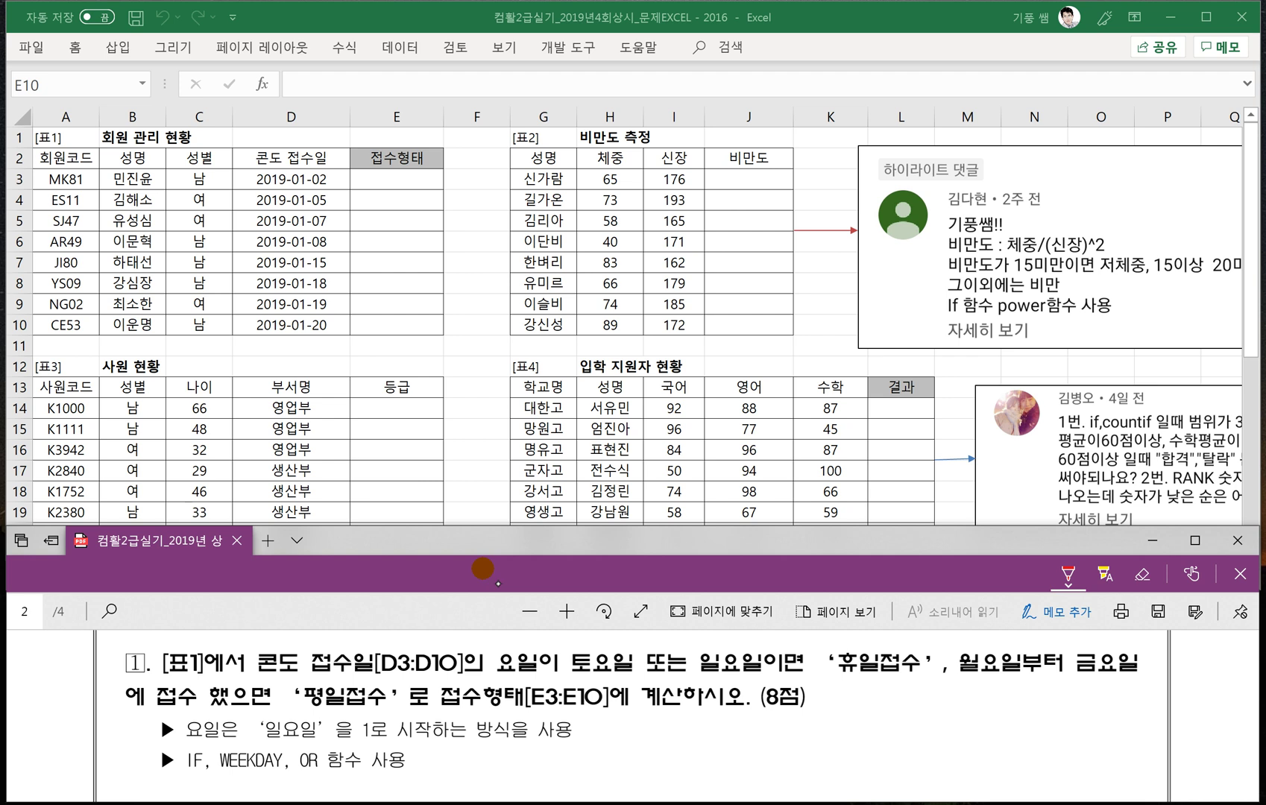
Handwrite the IF syntax =IF(조건,참,거짓) in red beside the hints of PDF item 1.
{"action": "mouse_move", "coordinate": [617, 738]}
{"action": "left_mouse_down"}
{"action": "mouse_move", "coordinate": [639, 728]}
{"action": "mouse_move", "coordinate": [642, 745]}
{"action": "left_mouse_up"}
{"action": "mouse_move", "coordinate": [657, 738]}
{"action": "left_mouse_down"}
{"action": "mouse_move", "coordinate": [667, 721]}
{"action": "mouse_move", "coordinate": [646, 768]}
{"action": "left_mouse_up"}
{"action": "mouse_move", "coordinate": [649, 740]}
{"action": "left_mouse_down"}
{"action": "mouse_move", "coordinate": [668, 729]}
{"action": "mouse_move", "coordinate": [618, 749]}
{"action": "left_mouse_up"}
{"action": "mouse_move", "coordinate": [692, 728]}
{"action": "left_mouse_down"}
{"action": "mouse_move", "coordinate": [691, 757]}
{"action": "mouse_move", "coordinate": [693, 747]}
{"action": "left_mouse_up"}
{"action": "mouse_move", "coordinate": [702, 736]}
{"action": "left_mouse_down"}
{"action": "mouse_move", "coordinate": [714, 745]}
{"action": "mouse_move", "coordinate": [701, 749]}
{"action": "left_mouse_up"}
{"action": "left_click_drag", "start_coordinate": [690, 753], "coordinate": [719, 746]}
{"action": "left_click_drag", "start_coordinate": [727, 734], "coordinate": [736, 755]}
{"action": "mouse_move", "coordinate": [721, 742]}
{"action": "left_mouse_down"}
{"action": "mouse_move", "coordinate": [738, 759]}
{"action": "mouse_move", "coordinate": [761, 746]}
{"action": "left_mouse_up"}
{"action": "left_click_drag", "start_coordinate": [780, 721], "coordinate": [780, 749]}
{"action": "left_click_drag", "start_coordinate": [781, 735], "coordinate": [805, 745]}
{"action": "left_click_drag", "start_coordinate": [808, 737], "coordinate": [821, 749]}
{"action": "left_click_drag", "start_coordinate": [824, 729], "coordinate": [849, 750]}
{"action": "left_click_drag", "start_coordinate": [839, 745], "coordinate": [855, 754]}
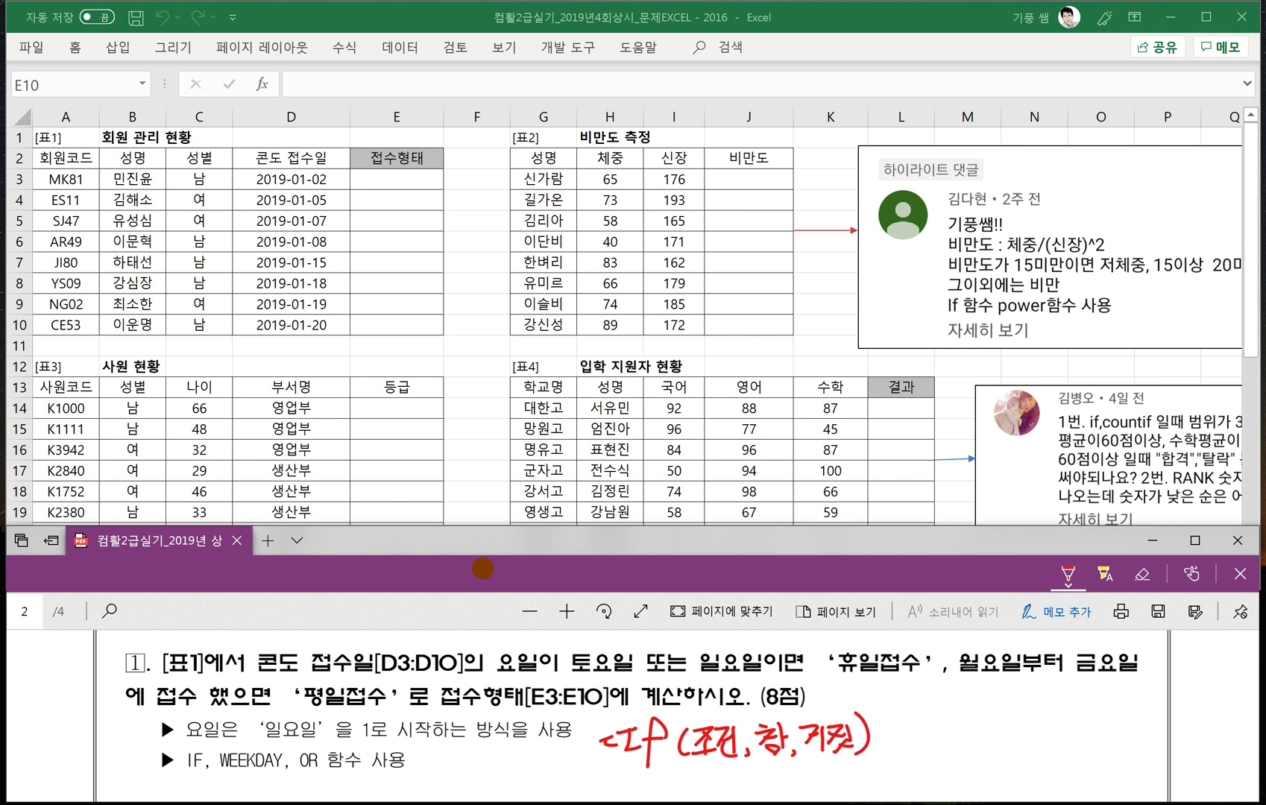
Underline 토요일 또는 일요일이면, 휴일접수 and 평일접수 in red, labelling them 조건, 참 and 거짓.
{"action": "left_click_drag", "start_coordinate": [569, 676], "coordinate": [790, 677]}
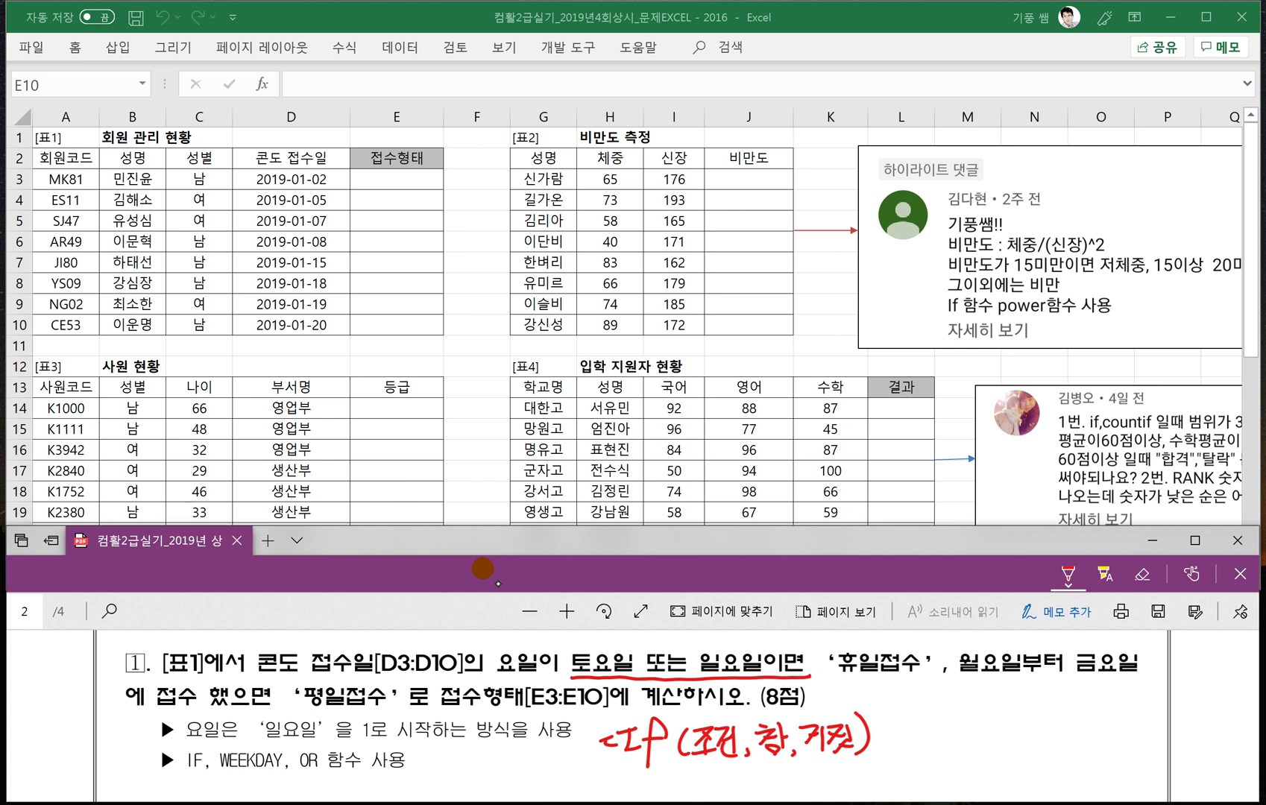
{"action": "left_click_drag", "start_coordinate": [664, 640], "coordinate": [680, 650]}
{"action": "left_click_drag", "start_coordinate": [675, 635], "coordinate": [691, 652]}
{"action": "mouse_move", "coordinate": [832, 674]}
{"action": "left_mouse_down"}
{"action": "mouse_move", "coordinate": [920, 673]}
{"action": "mouse_move", "coordinate": [882, 684]}
{"action": "mouse_move", "coordinate": [890, 712]}
{"action": "left_mouse_up"}
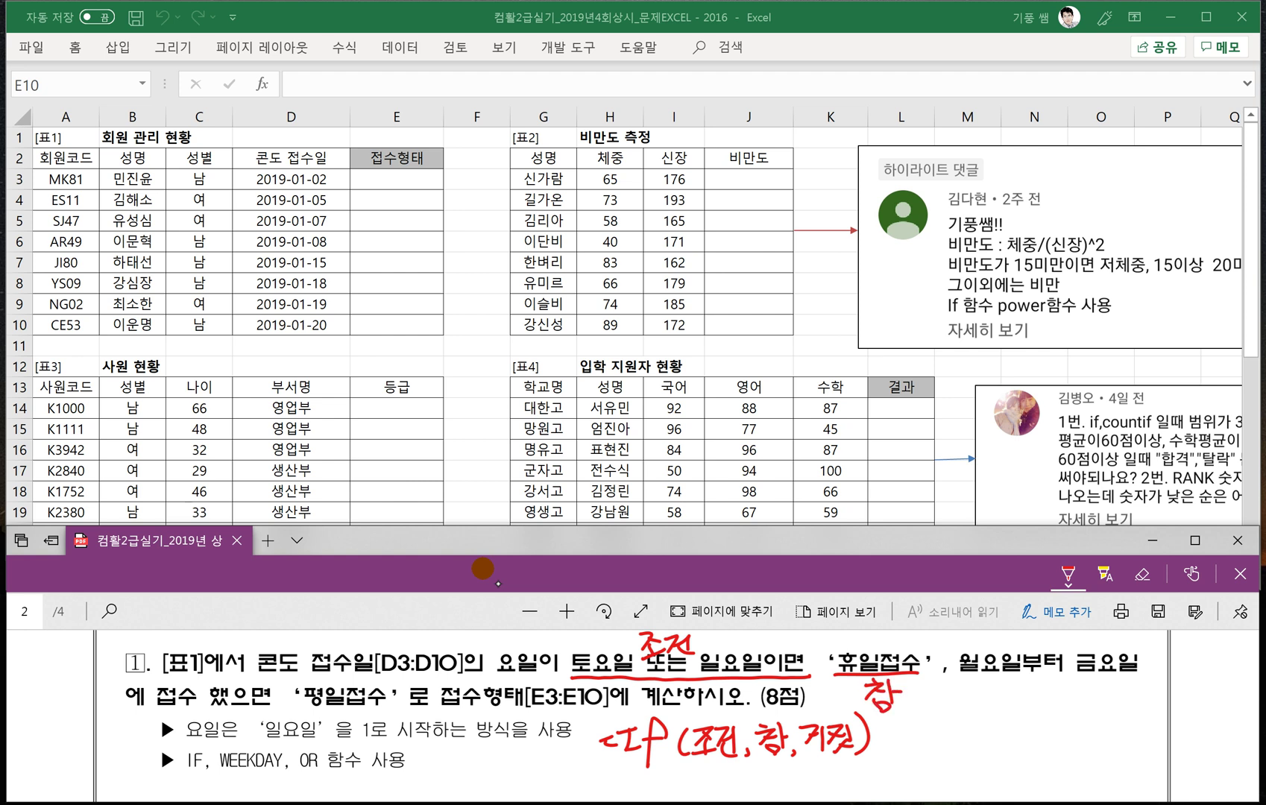
{"action": "mouse_move", "coordinate": [305, 709]}
{"action": "left_mouse_down"}
{"action": "mouse_move", "coordinate": [389, 708]}
{"action": "mouse_move", "coordinate": [350, 714]}
{"action": "mouse_move", "coordinate": [386, 744]}
{"action": "left_mouse_up"}
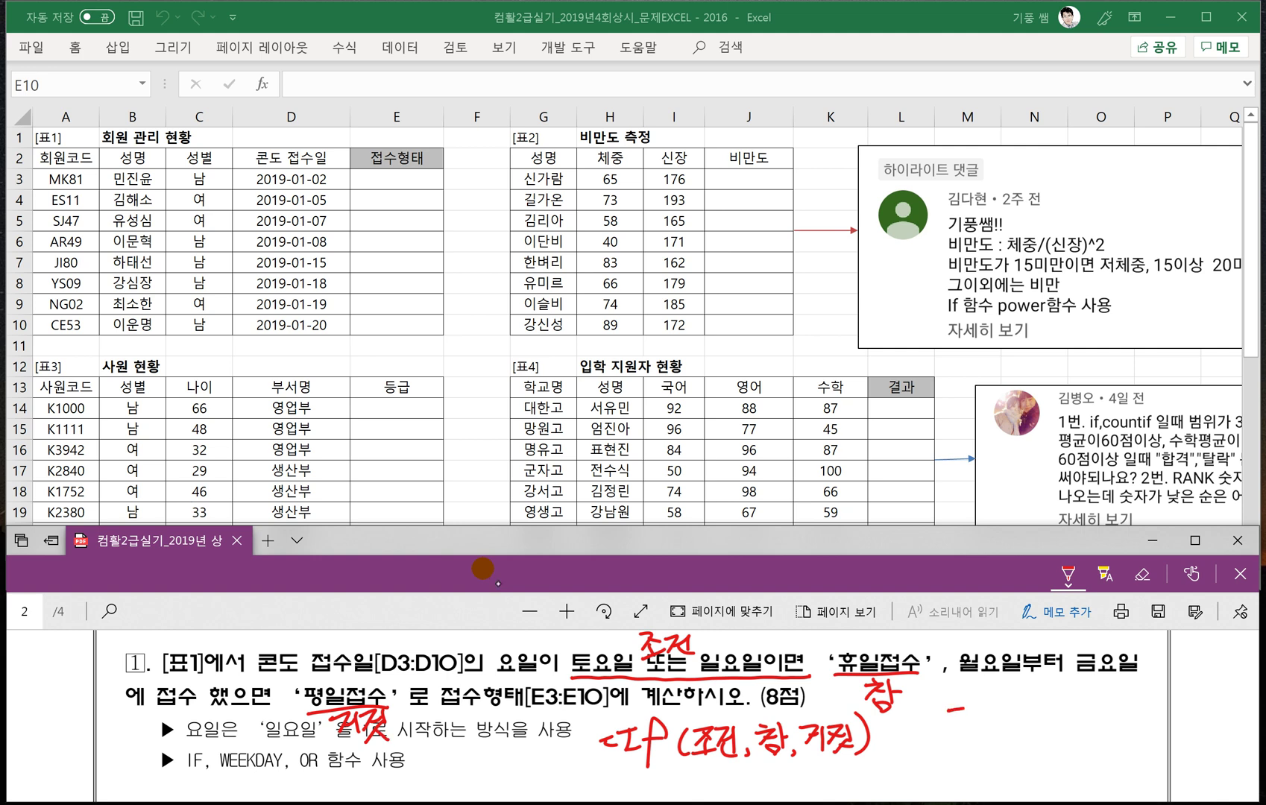
Handwrite the syntax =weekday(날짜,1) in red with the note 1:일~7:토 beneath it.
{"action": "mouse_move", "coordinate": [951, 718]}
{"action": "left_mouse_down"}
{"action": "mouse_move", "coordinate": [1011, 697]}
{"action": "mouse_move", "coordinate": [1032, 708]}
{"action": "mouse_move", "coordinate": [1059, 683]}
{"action": "mouse_move", "coordinate": [1071, 705]}
{"action": "mouse_move", "coordinate": [1102, 690]}
{"action": "mouse_move", "coordinate": [1133, 697]}
{"action": "mouse_move", "coordinate": [1136, 722]}
{"action": "mouse_move", "coordinate": [1152, 708]}
{"action": "mouse_move", "coordinate": [1196, 717]}
{"action": "left_mouse_up"}
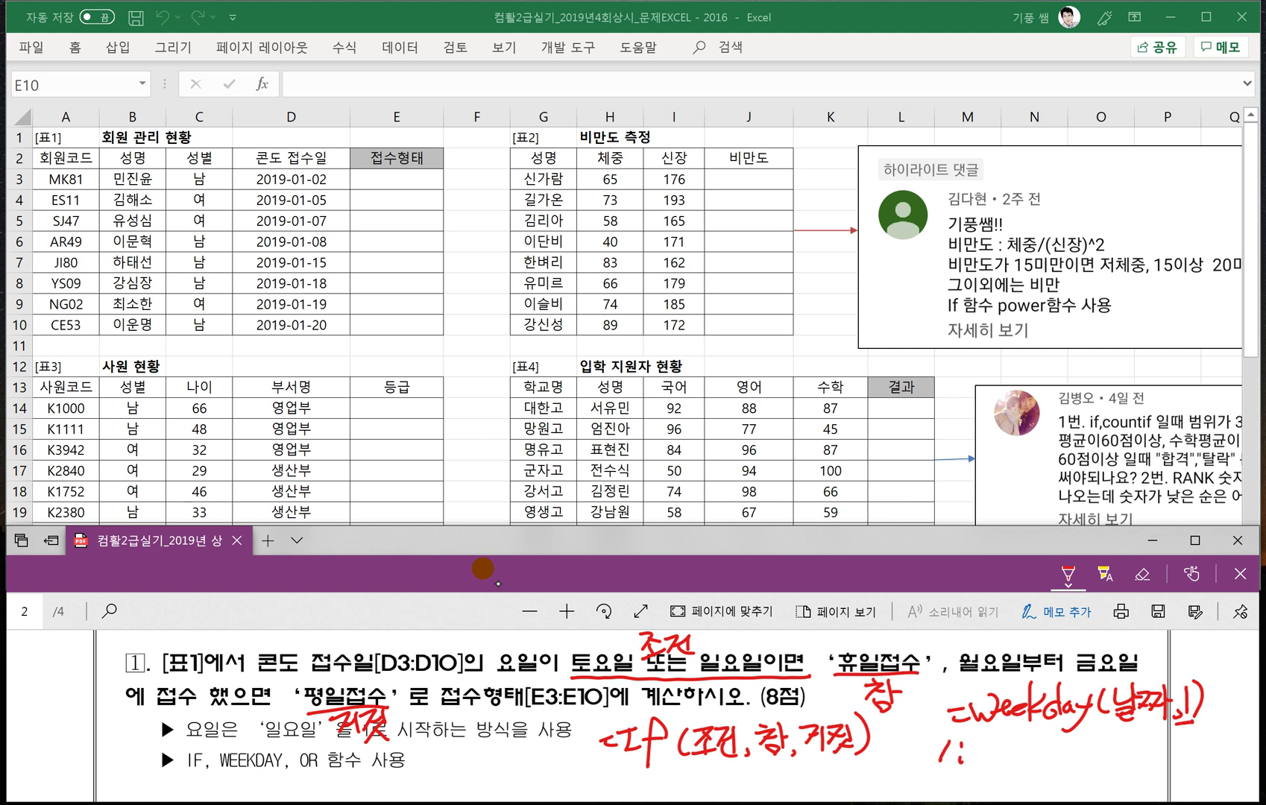
{"action": "left_click_drag", "start_coordinate": [981, 734], "coordinate": [990, 754]}
{"action": "left_click_drag", "start_coordinate": [973, 756], "coordinate": [996, 766]}
{"action": "left_click_drag", "start_coordinate": [1000, 752], "coordinate": [1030, 743]}
{"action": "mouse_move", "coordinate": [1038, 737]}
{"action": "left_mouse_down"}
{"action": "mouse_move", "coordinate": [1048, 765]}
{"action": "mouse_move", "coordinate": [1096, 758]}
{"action": "left_mouse_up"}
{"action": "left_click", "coordinate": [1112, 764]}
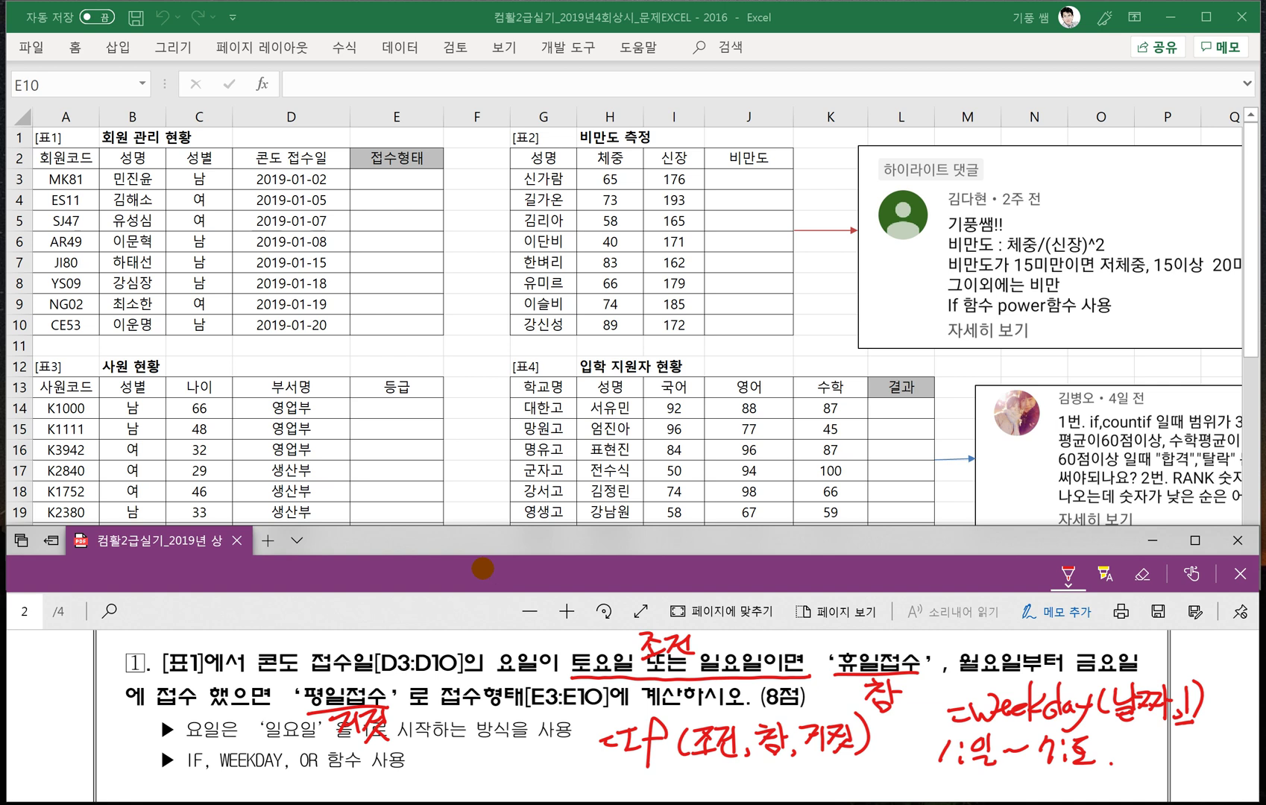
{"action": "scroll", "coordinate": [798, 667], "scroll_direction": "down", "scroll_amount": 1}
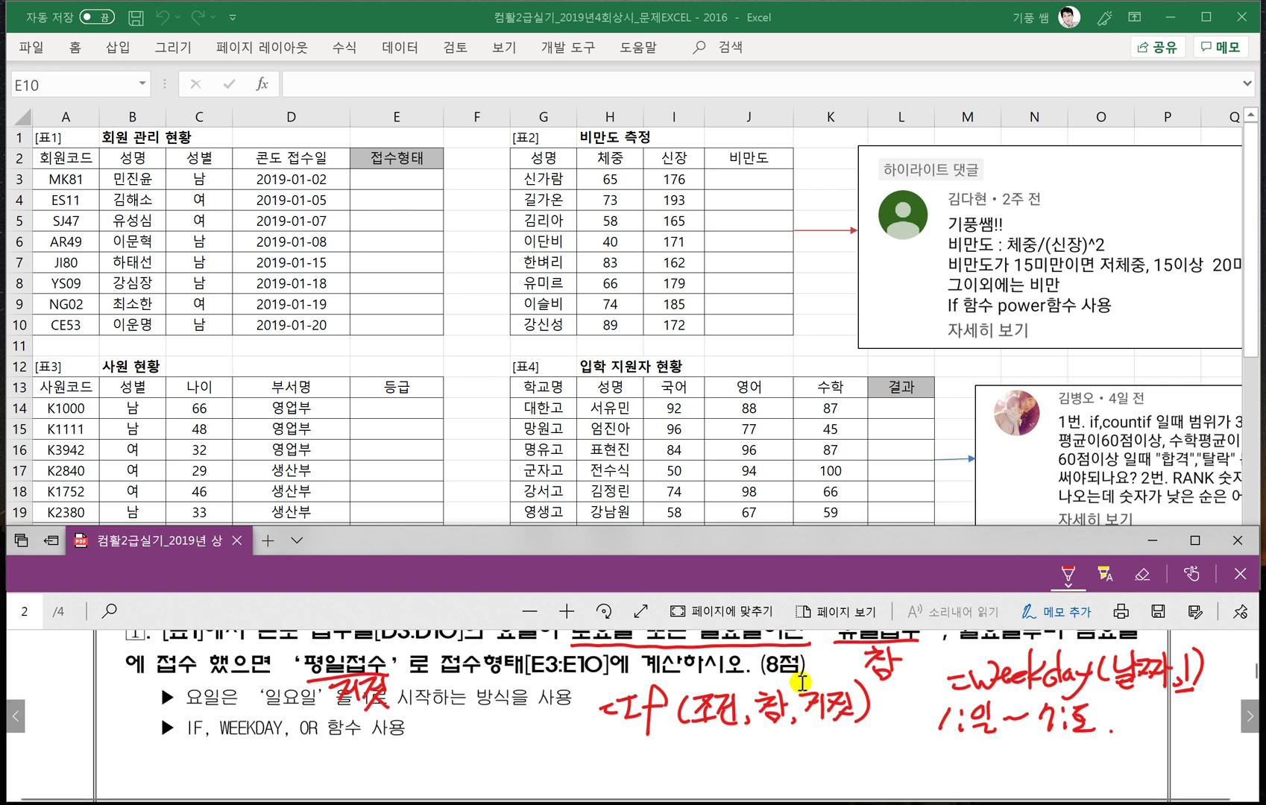
Handwrite the syntax =weekday(날짜,2) in red below the first WEEKDAY note, with 1:월~7:일 beneath it.
{"action": "left_click_drag", "start_coordinate": [948, 738], "coordinate": [969, 737]}
{"action": "mouse_move", "coordinate": [949, 746]}
{"action": "left_mouse_down"}
{"action": "mouse_move", "coordinate": [995, 751]}
{"action": "mouse_move", "coordinate": [1030, 732]}
{"action": "mouse_move", "coordinate": [1016, 748]}
{"action": "left_mouse_up"}
{"action": "mouse_move", "coordinate": [1035, 730]}
{"action": "left_mouse_down"}
{"action": "mouse_move", "coordinate": [1046, 748]}
{"action": "mouse_move", "coordinate": [1082, 745]}
{"action": "mouse_move", "coordinate": [1097, 762]}
{"action": "mouse_move", "coordinate": [1122, 729]}
{"action": "mouse_move", "coordinate": [1142, 747]}
{"action": "left_mouse_up"}
{"action": "left_click_drag", "start_coordinate": [1148, 721], "coordinate": [1160, 741]}
{"action": "mouse_move", "coordinate": [1154, 727]}
{"action": "left_mouse_down"}
{"action": "mouse_move", "coordinate": [1174, 741]}
{"action": "mouse_move", "coordinate": [1167, 753]}
{"action": "left_mouse_up"}
{"action": "left_click_drag", "start_coordinate": [1171, 734], "coordinate": [1180, 754]}
{"action": "mouse_move", "coordinate": [1191, 734]}
{"action": "left_mouse_down"}
{"action": "mouse_move", "coordinate": [1209, 742]}
{"action": "mouse_move", "coordinate": [1203, 752]}
{"action": "left_mouse_up"}
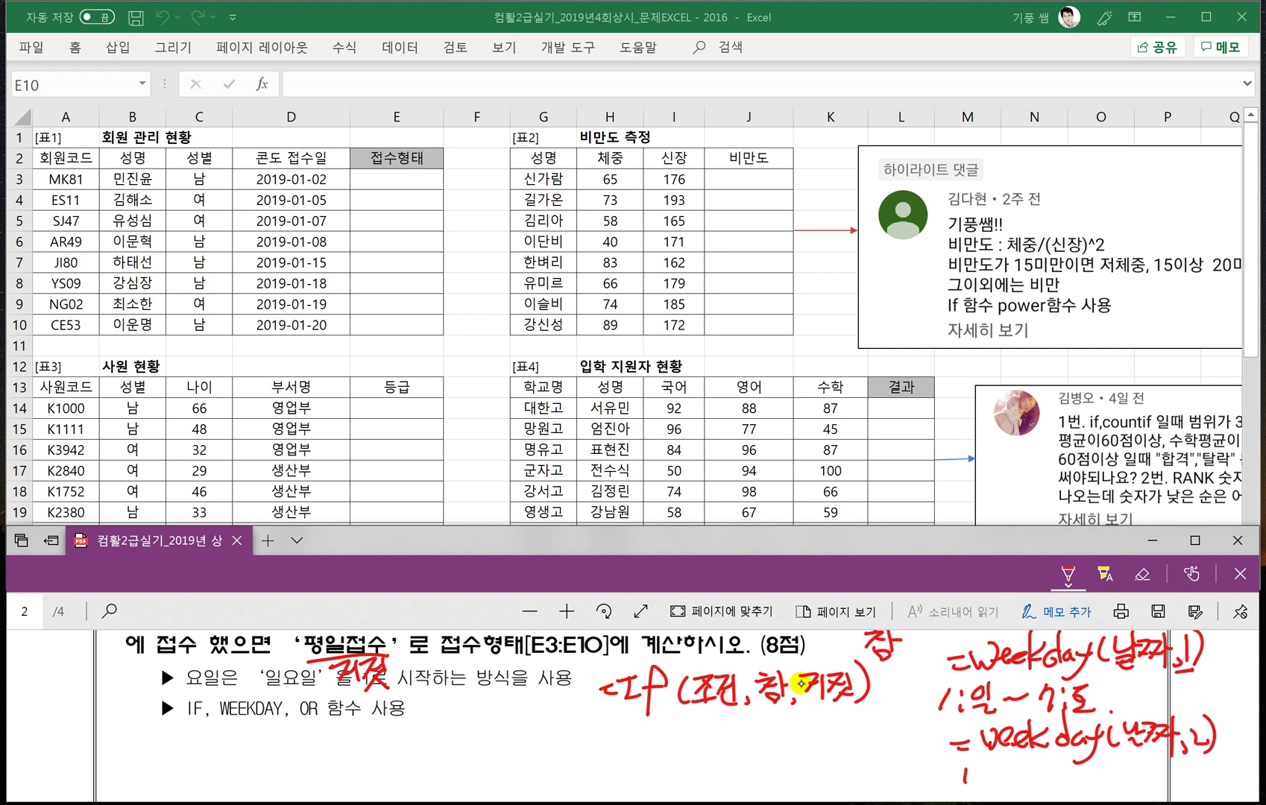
{"action": "left_click_drag", "start_coordinate": [996, 758], "coordinate": [994, 772]}
{"action": "left_click_drag", "start_coordinate": [985, 780], "coordinate": [1079, 792]}
{"action": "left_click_drag", "start_coordinate": [1092, 783], "coordinate": [1103, 775]}
{"action": "left_click_drag", "start_coordinate": [1114, 753], "coordinate": [1127, 792]}
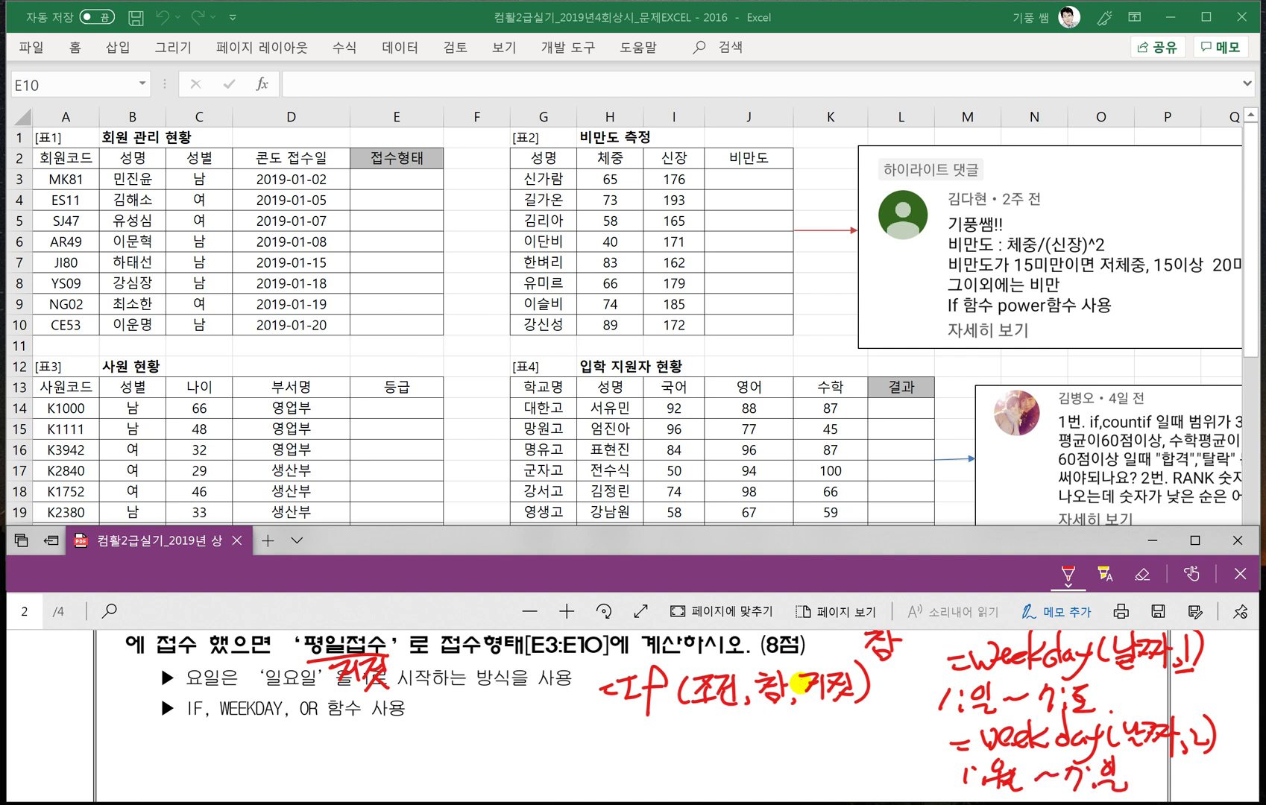
Underline the hint about starting from 일요일 in red and box the handwritten =weekday(날짜,1) syntax.
{"action": "scroll", "coordinate": [799, 682], "scroll_direction": "up", "scroll_amount": 1}
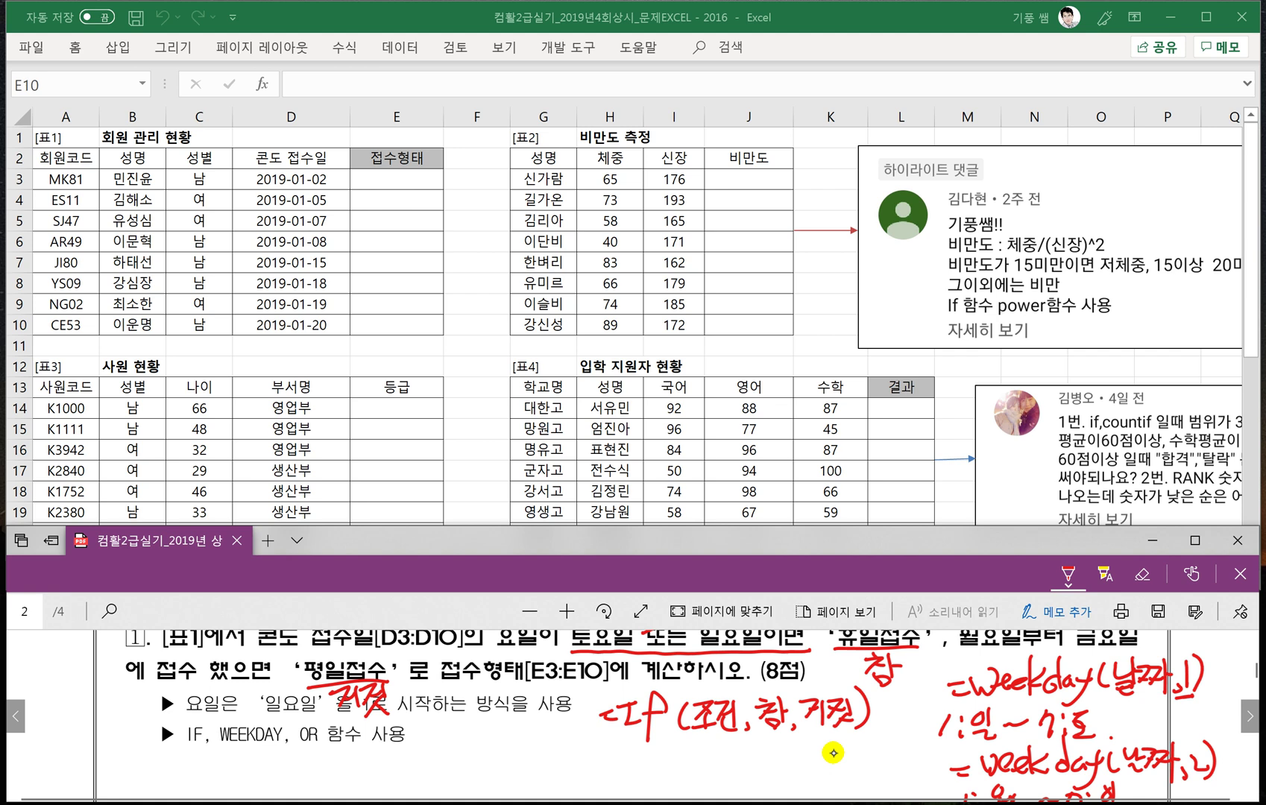
{"action": "left_click_drag", "start_coordinate": [269, 717], "coordinate": [508, 715]}
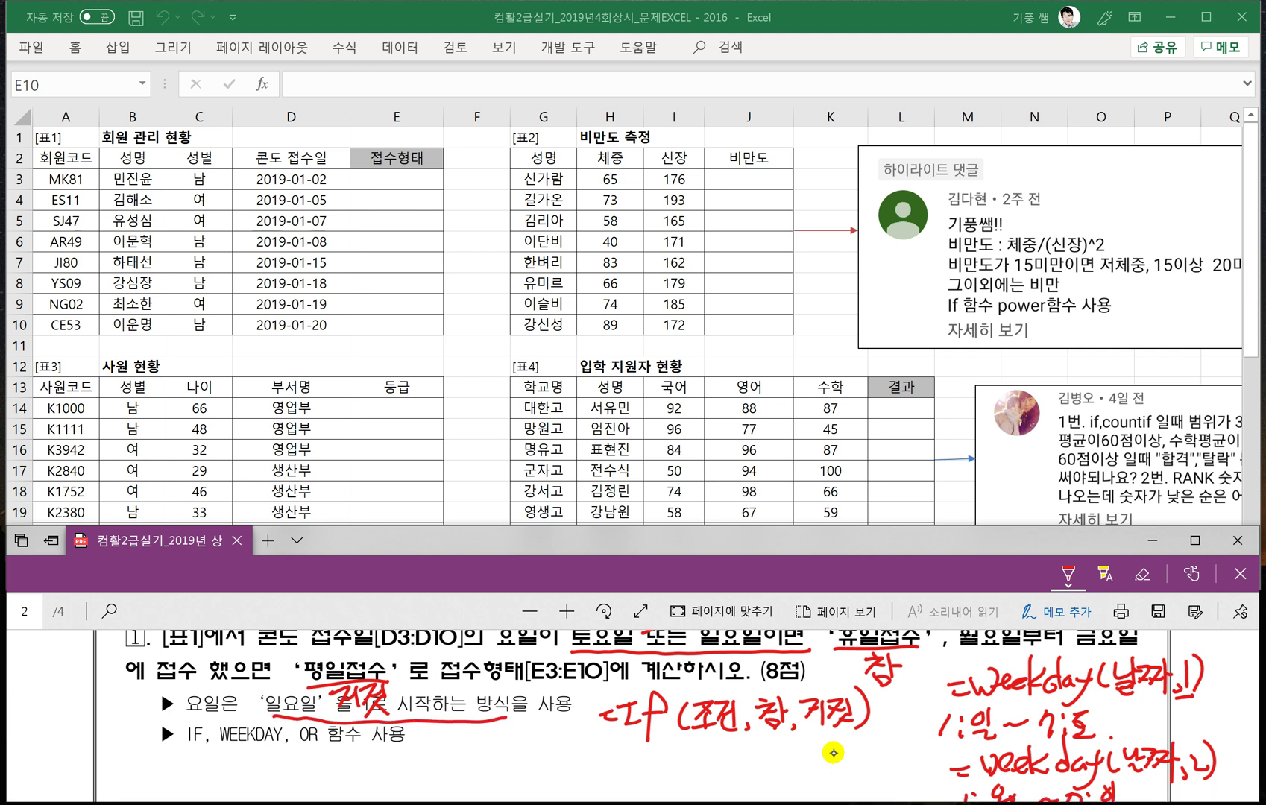
{"action": "mouse_move", "coordinate": [935, 708]}
{"action": "left_mouse_down"}
{"action": "mouse_move", "coordinate": [1126, 710]}
{"action": "mouse_move", "coordinate": [1222, 648]}
{"action": "mouse_move", "coordinate": [948, 650]}
{"action": "mouse_move", "coordinate": [946, 707]}
{"action": "left_mouse_up"}
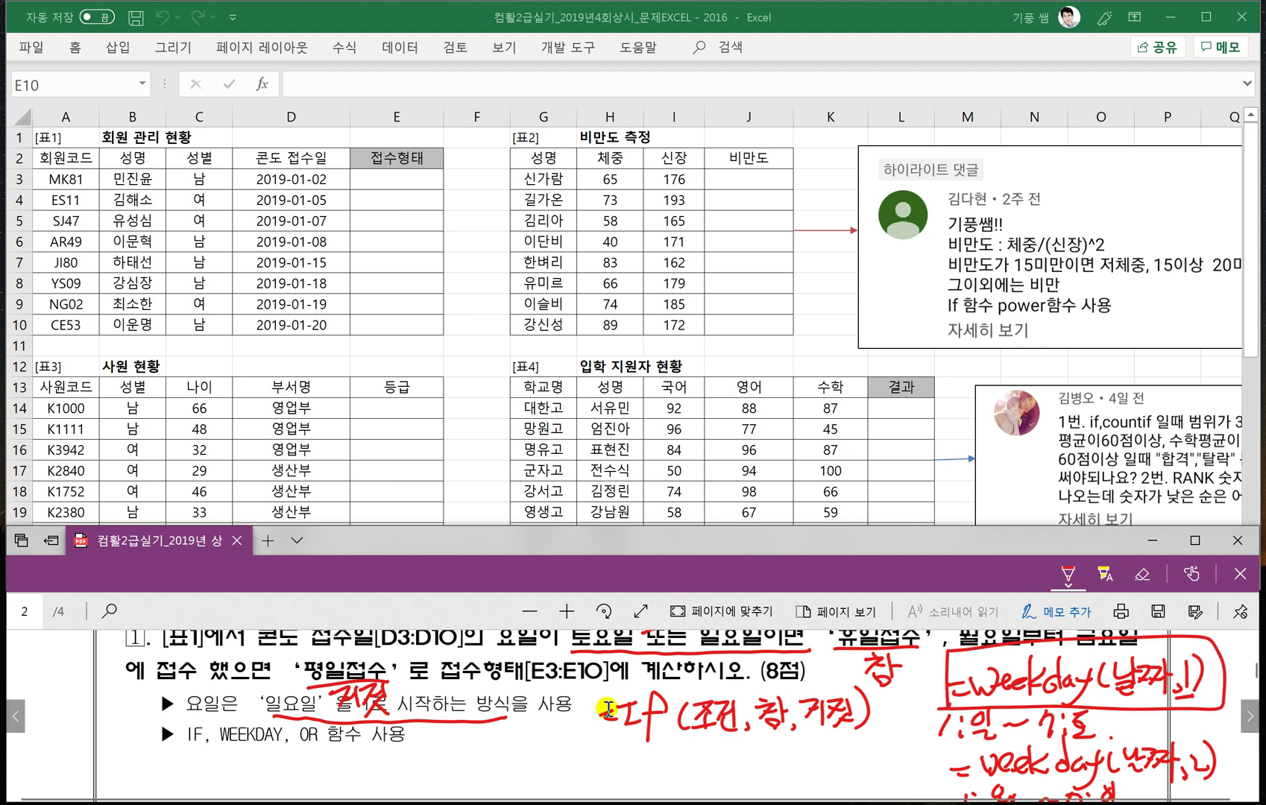
Handwrite the syntax =or(조건1,조건2) in red below the IF syntax in the PDF.
{"action": "left_click", "coordinate": [374, 179]}
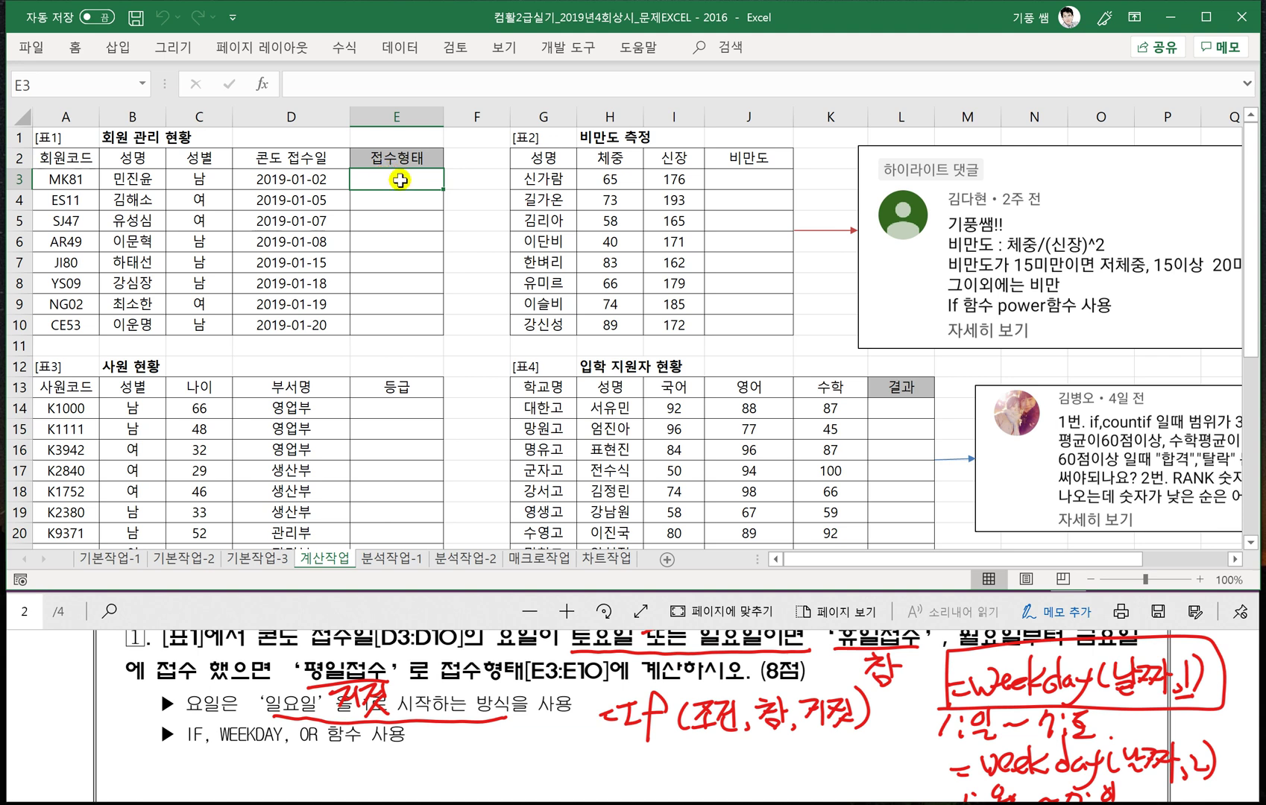
{"action": "left_click_drag", "start_coordinate": [607, 766], "coordinate": [624, 771]}
{"action": "left_click_drag", "start_coordinate": [638, 759], "coordinate": [671, 781]}
{"action": "left_click_drag", "start_coordinate": [681, 755], "coordinate": [740, 779]}
{"action": "left_click_drag", "start_coordinate": [745, 773], "coordinate": [829, 783]}
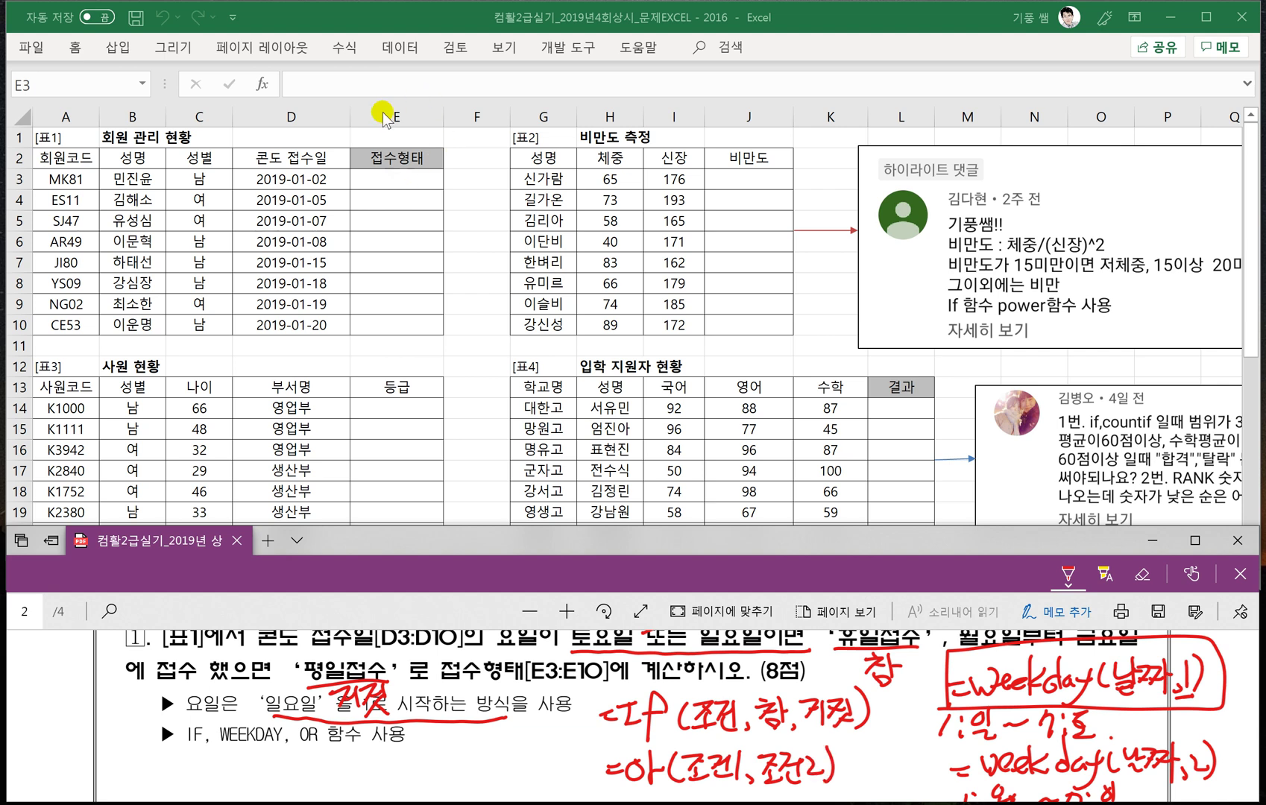
Enter =WEEKDAY(D3,1) in E3 of 표1 and fill it down to E10.
{"action": "left_click", "coordinate": [378, 174]}
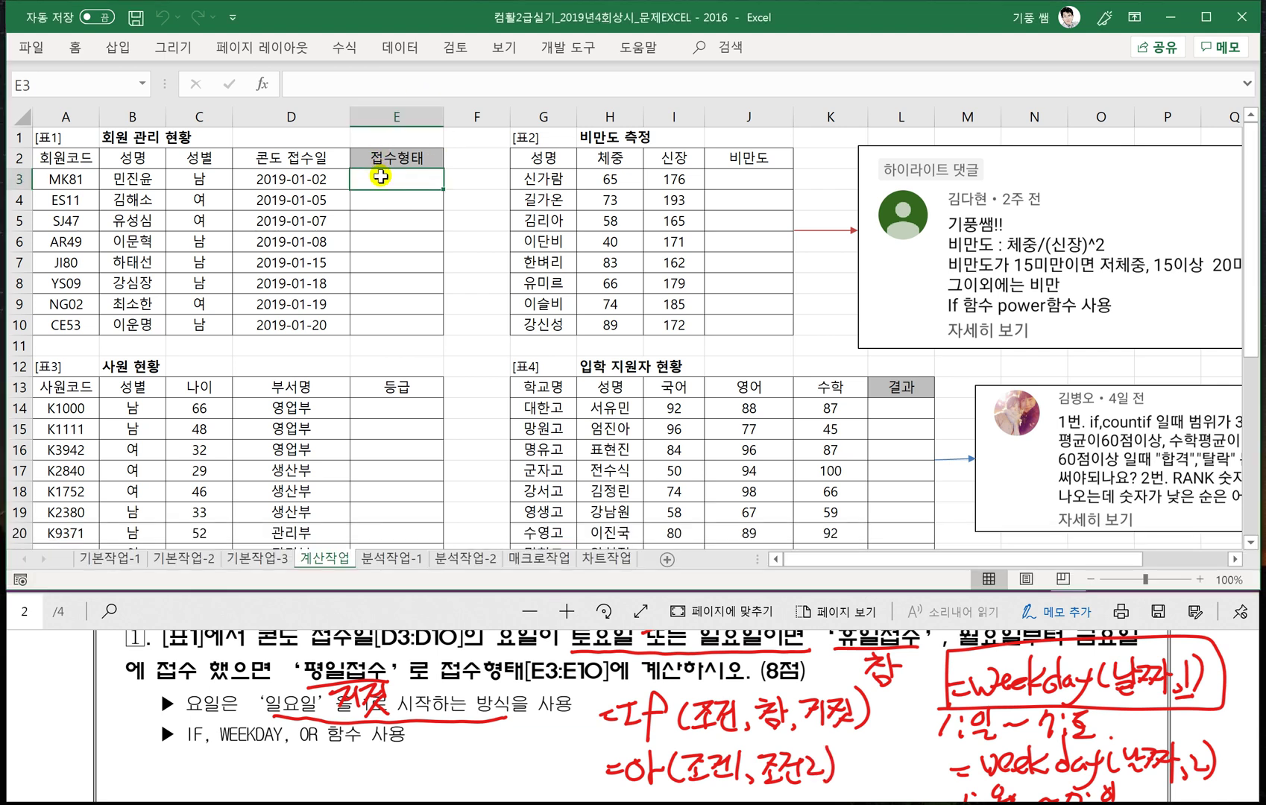
{"action": "type", "text": "=W"}
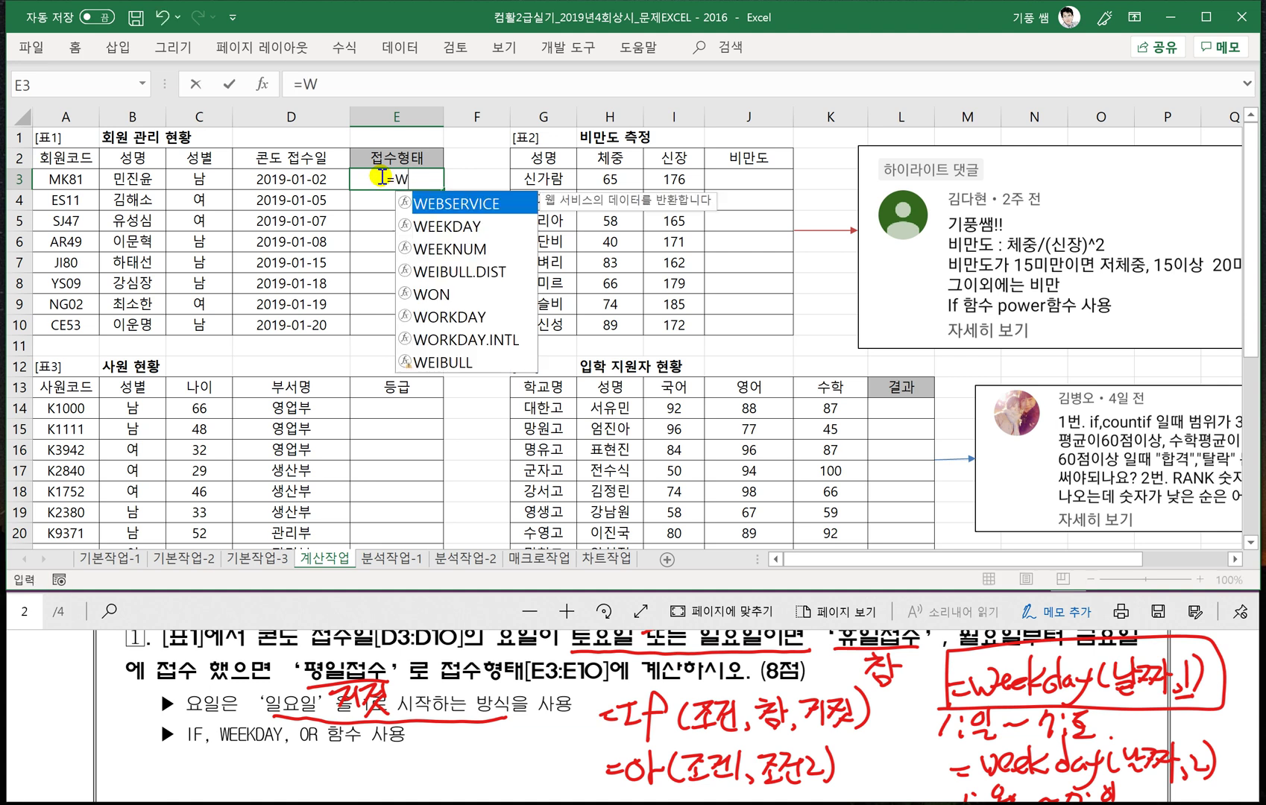
{"action": "type", "text": "EEKDAY("}
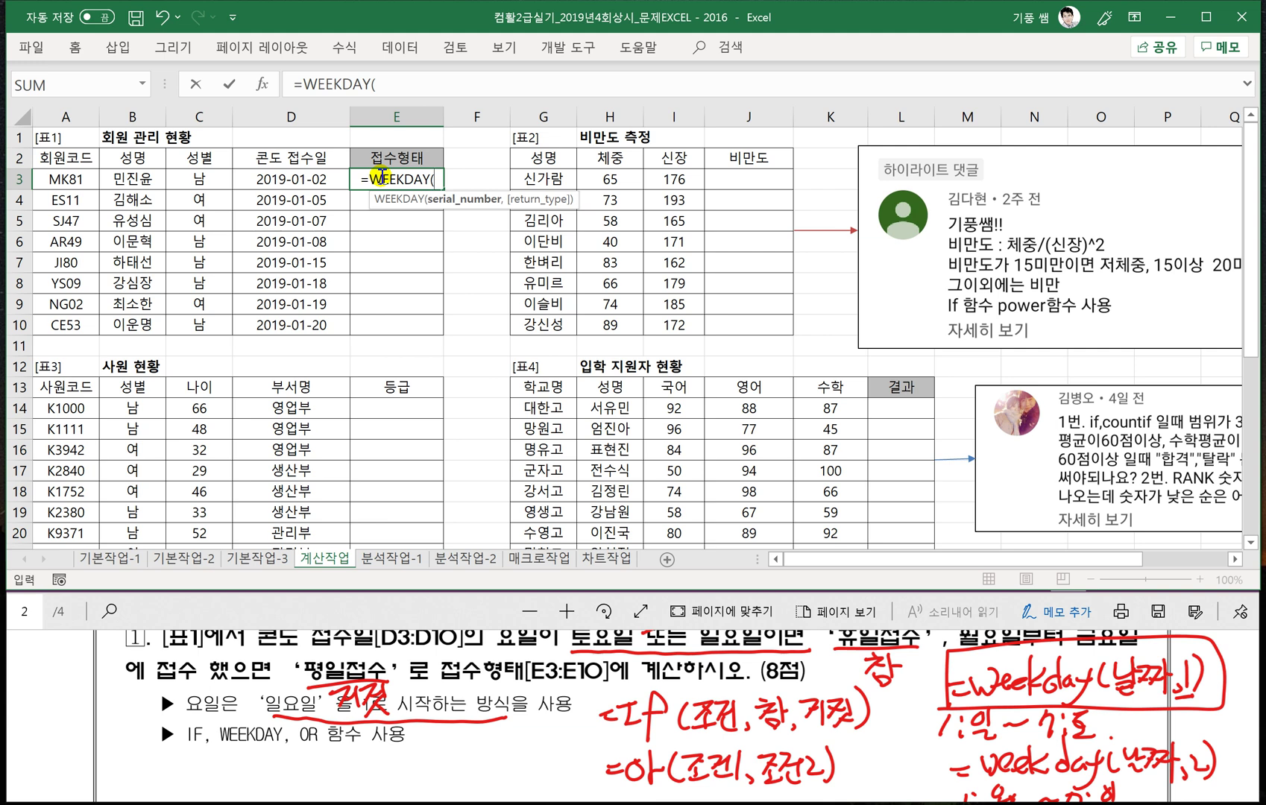
{"action": "type", "text": "O"}
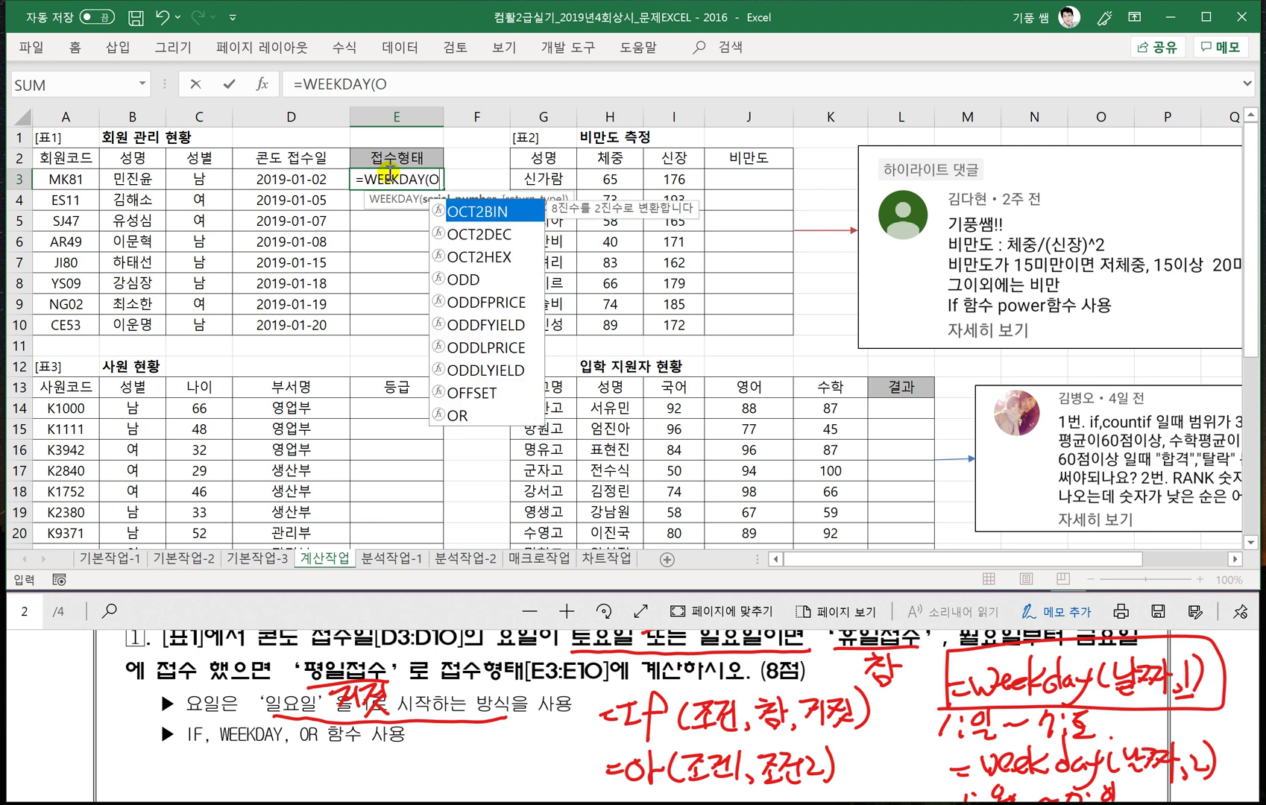
{"action": "key", "text": "BackSpace"}
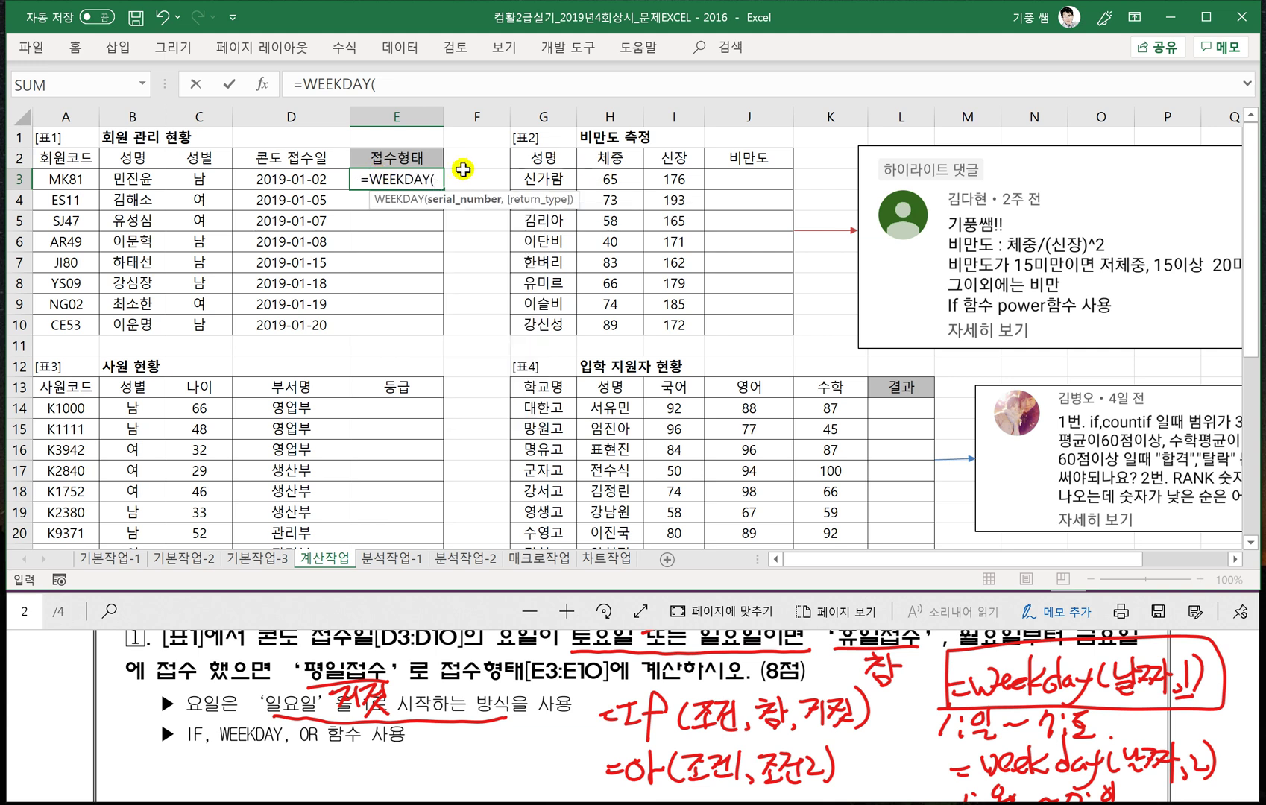
{"action": "left_click", "coordinate": [266, 180]}
{"action": "type", "text": ",1"}
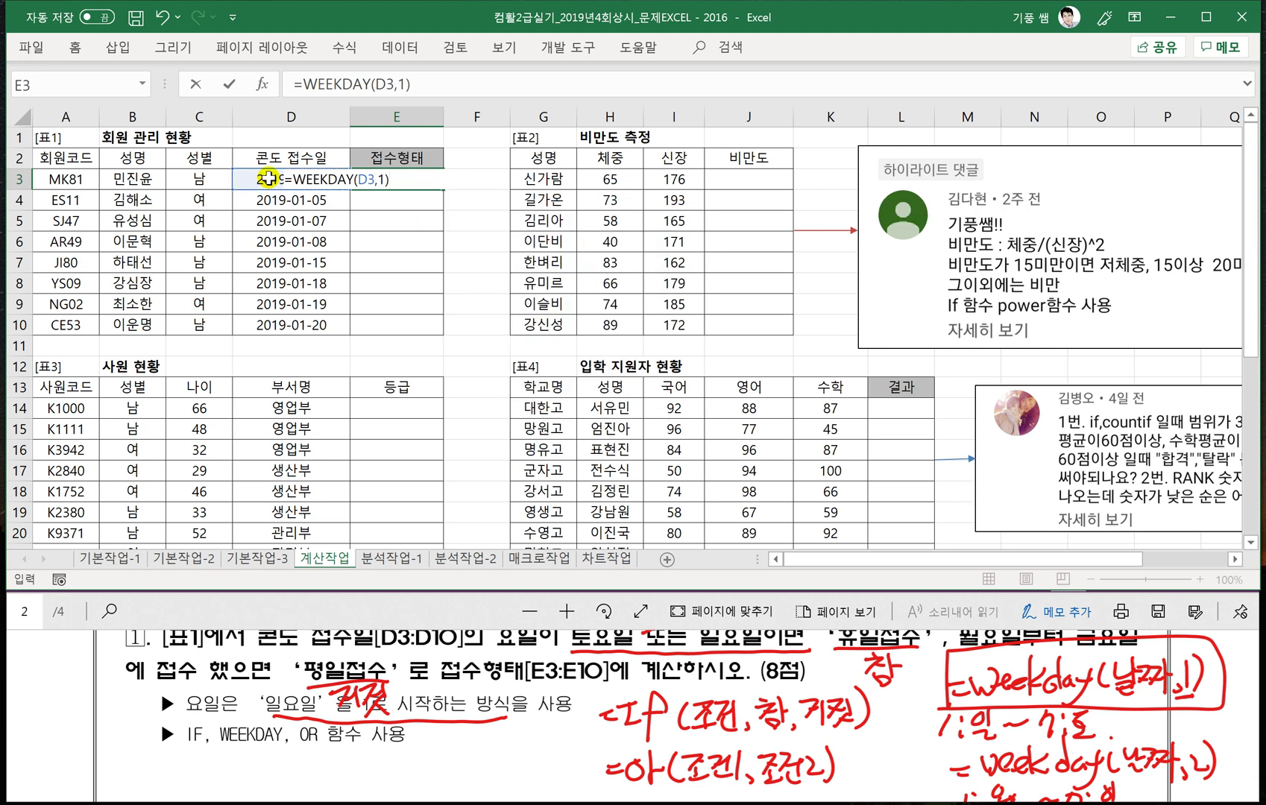
{"action": "key", "text": "Return"}
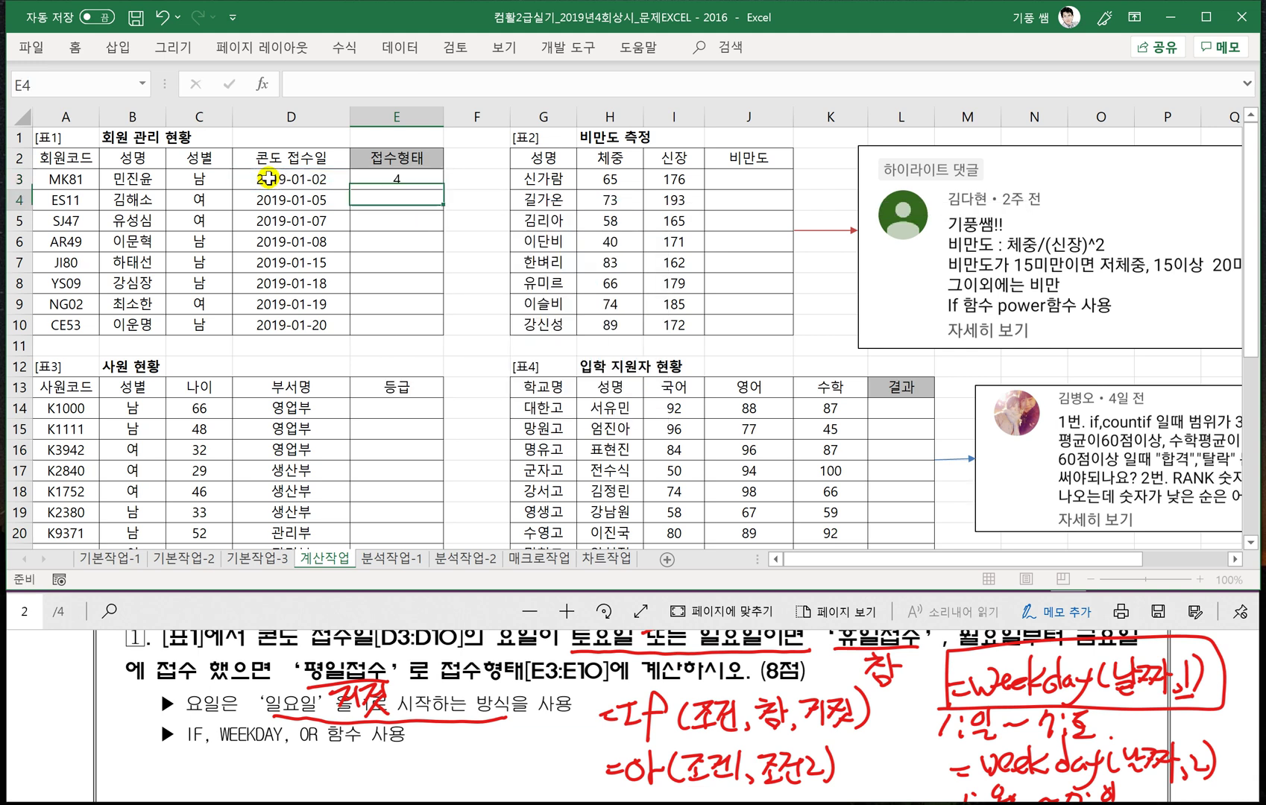
{"action": "left_click", "coordinate": [417, 183]}
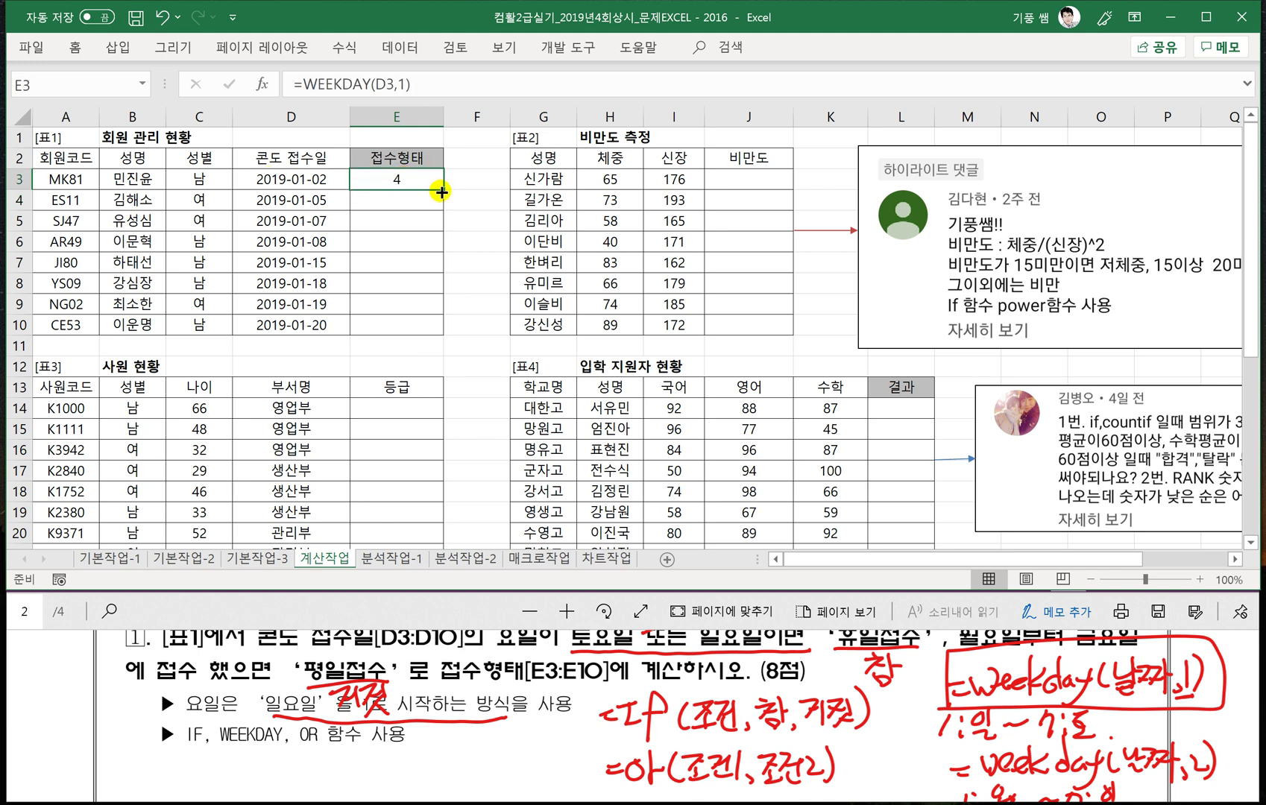
{"action": "left_click_drag", "start_coordinate": [445, 190], "coordinate": [439, 335]}
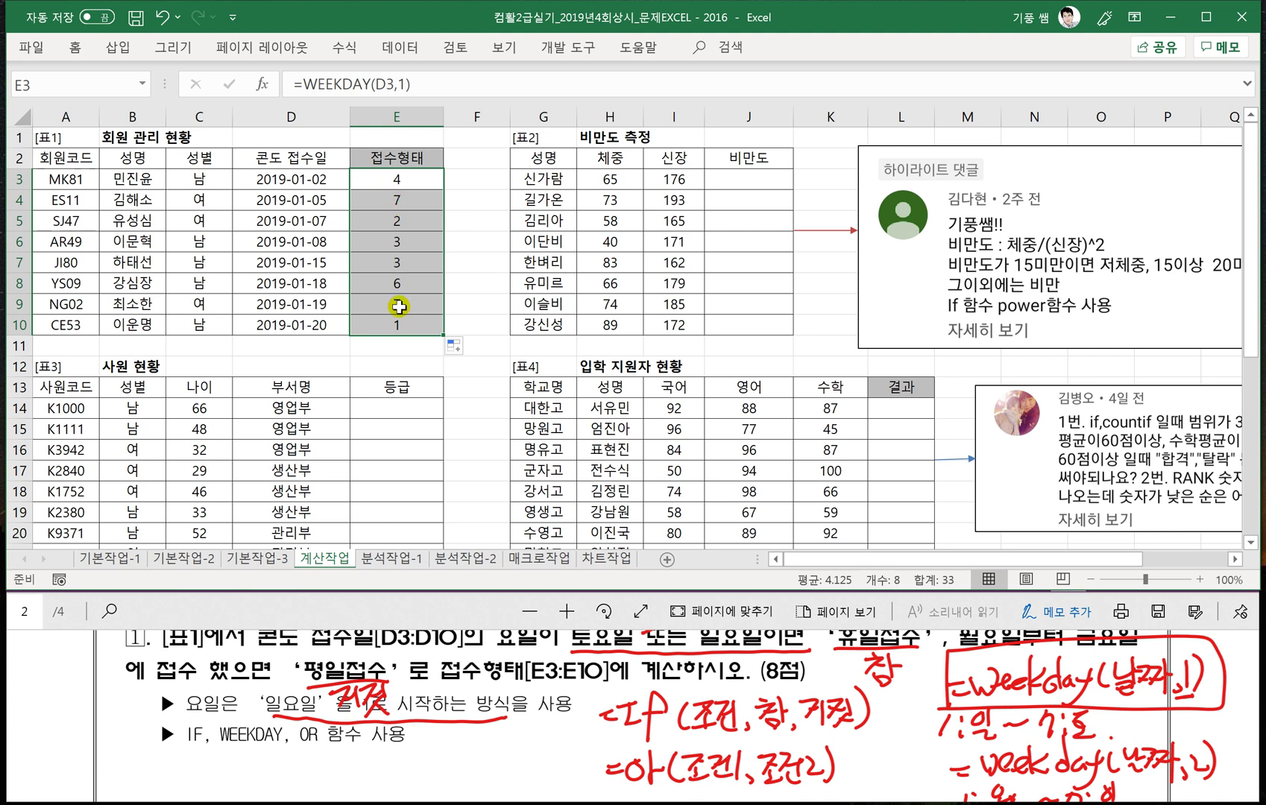
Extend the E3 formula to =OR(WEEKDAY(D3,1)=1,WEEKDAY(D3,1)=7) and fill it down to E10.
{"action": "double_click", "coordinate": [400, 179]}
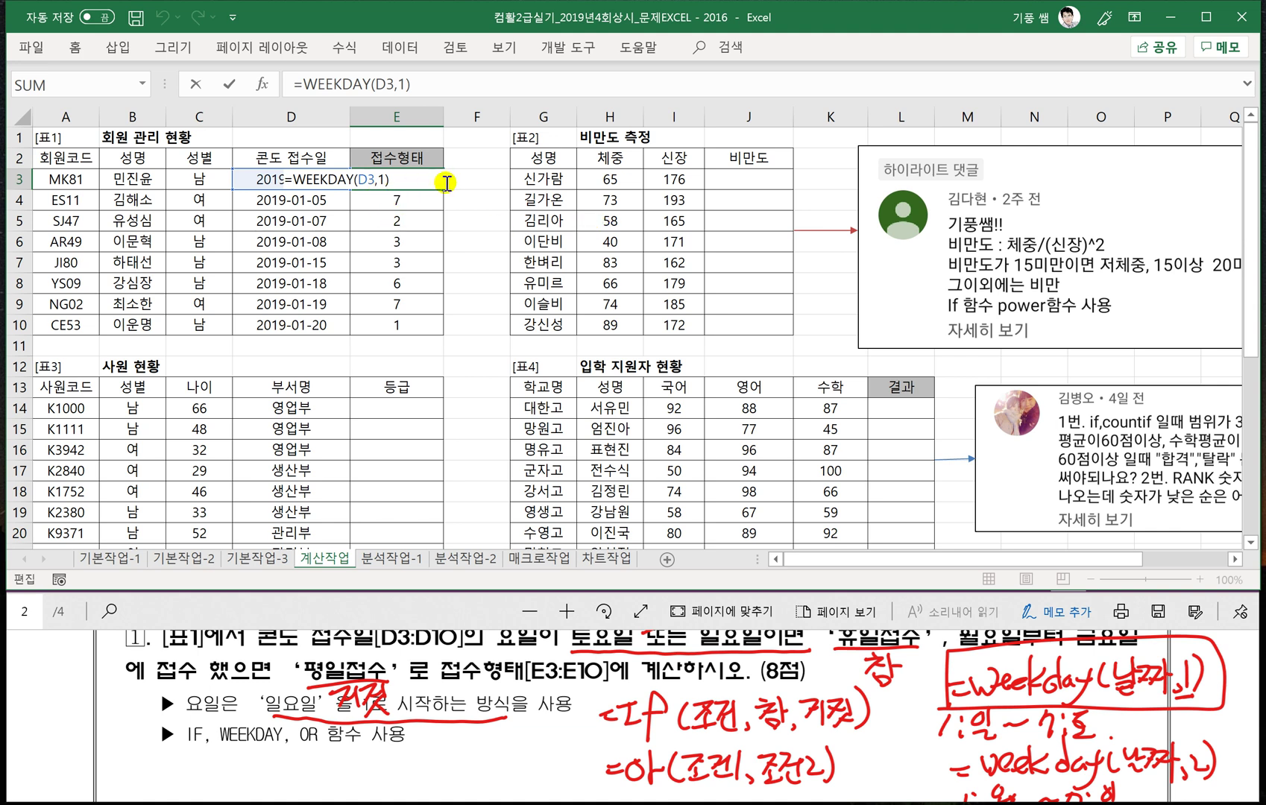
{"action": "type", "text": "OR("}
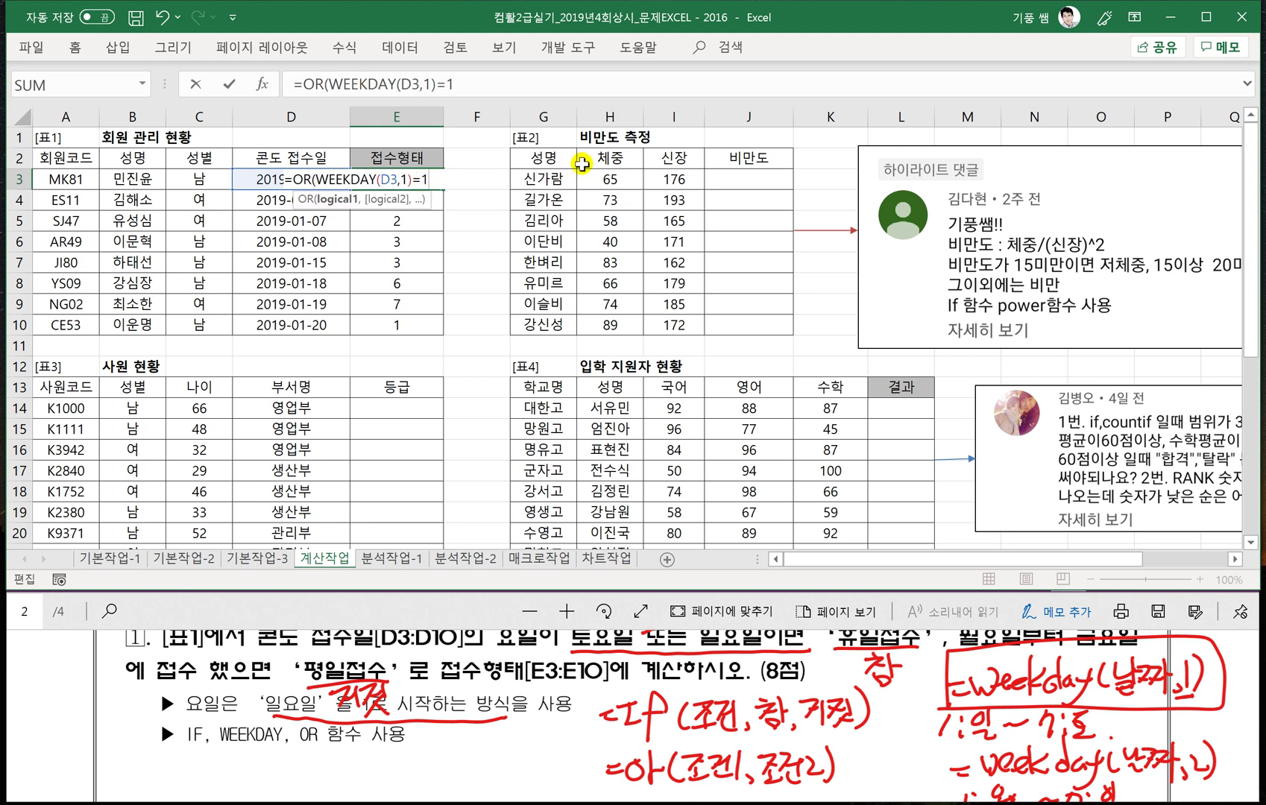
{"action": "type", "text": "1,"}
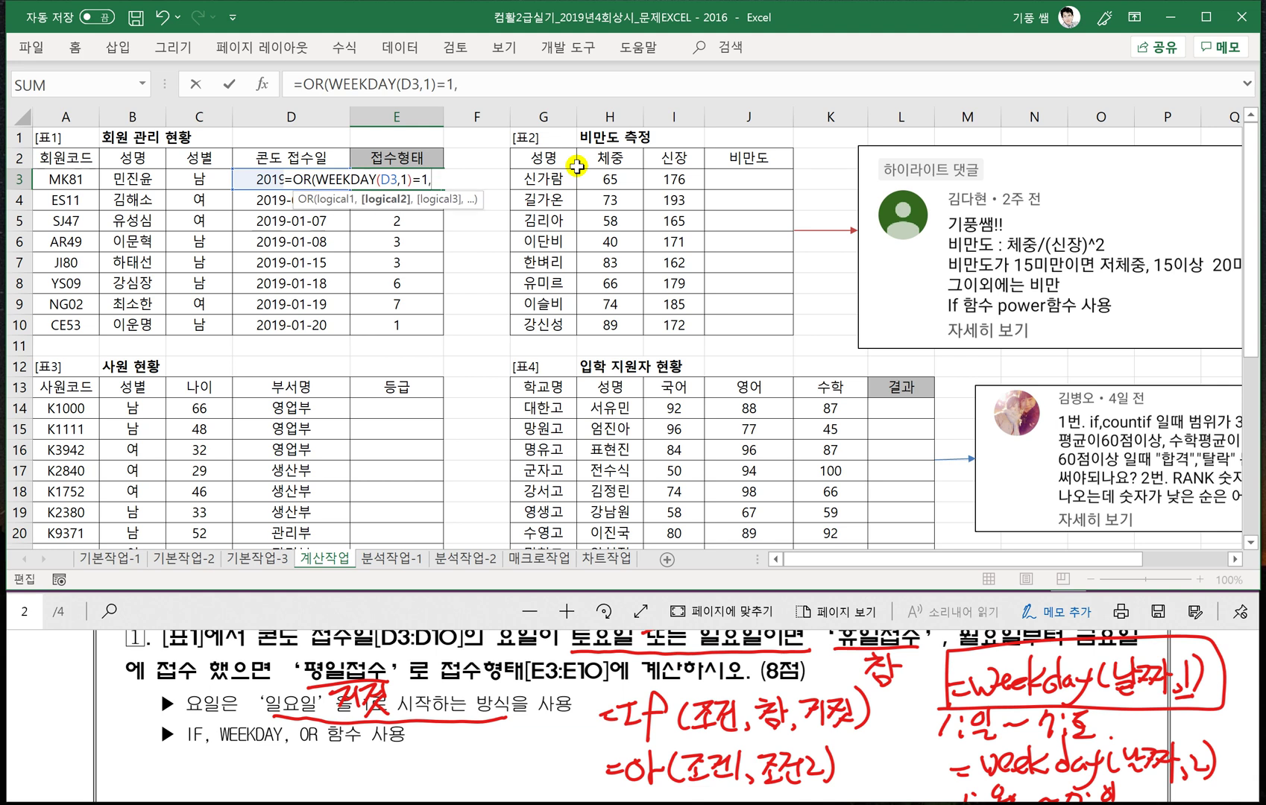
{"action": "type", "text": "WEEKD"}
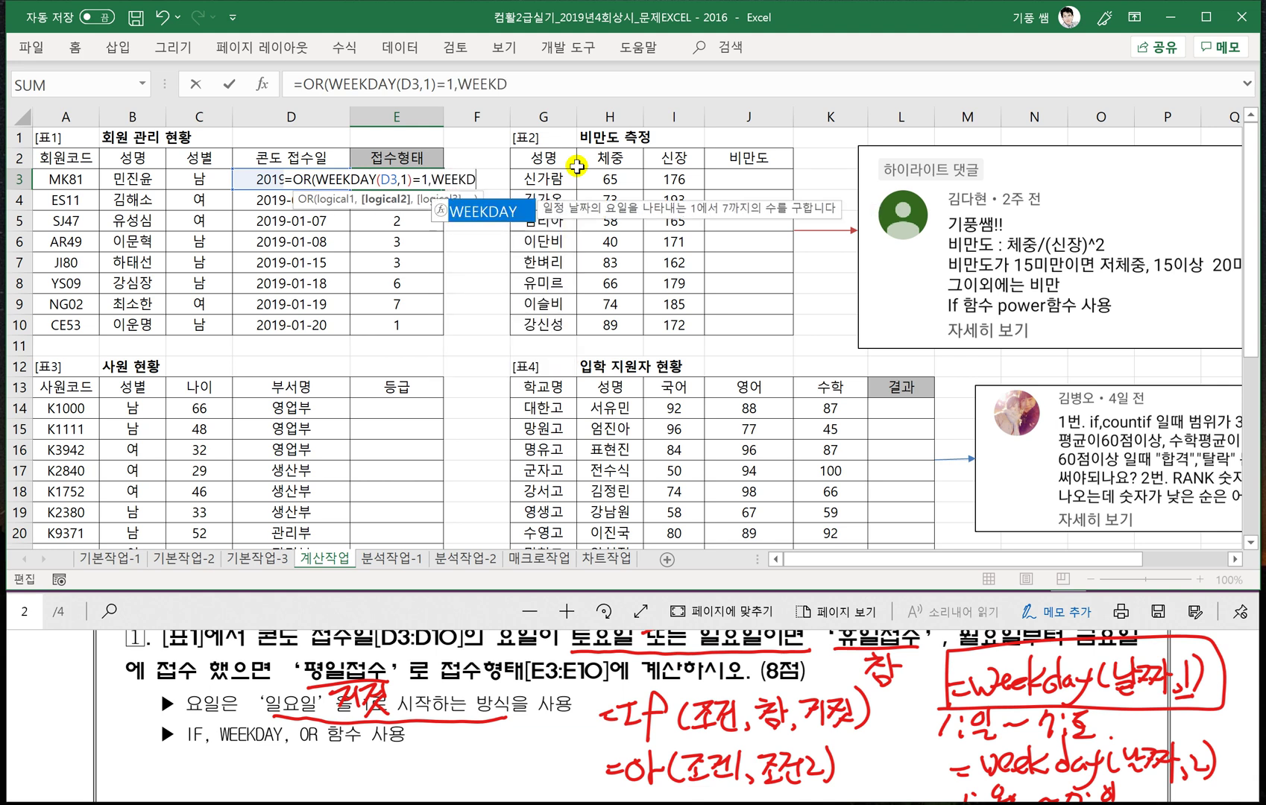
{"action": "type", "text": "AY("}
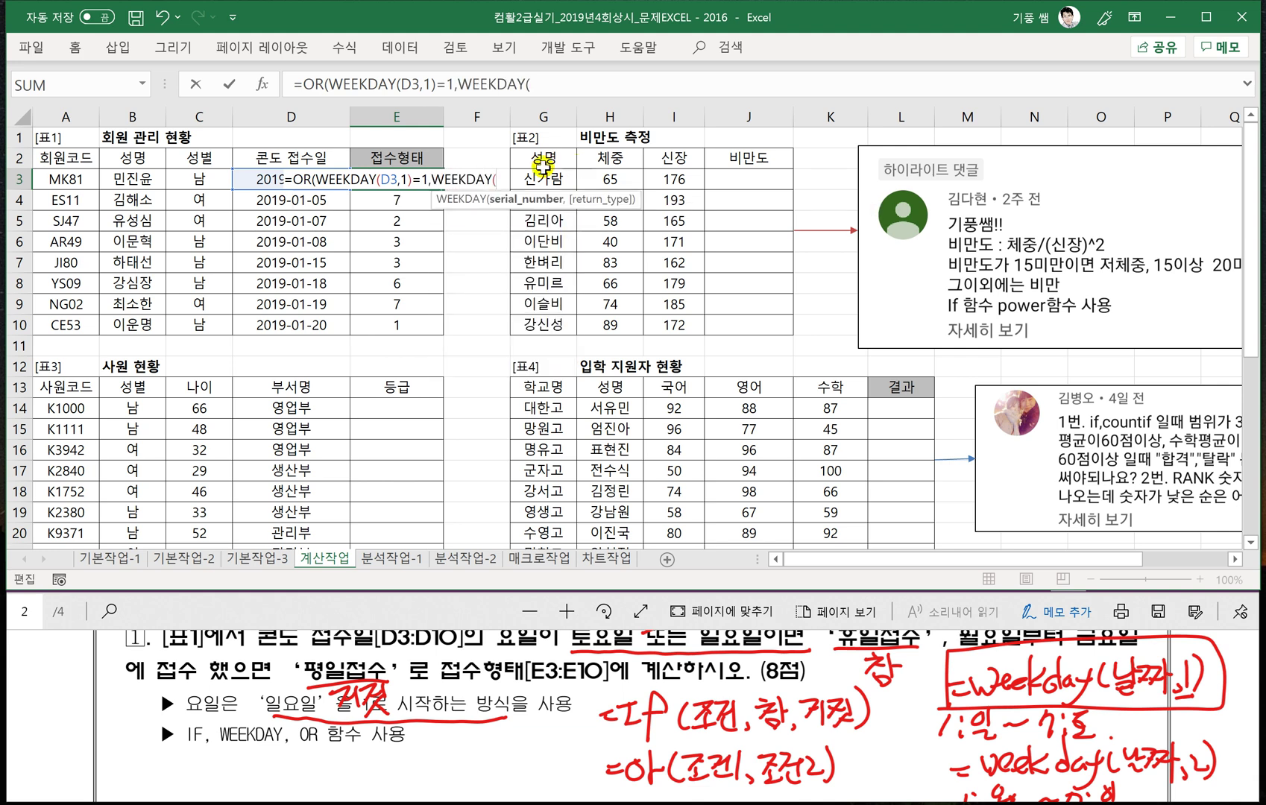
{"action": "left_click", "coordinate": [260, 179]}
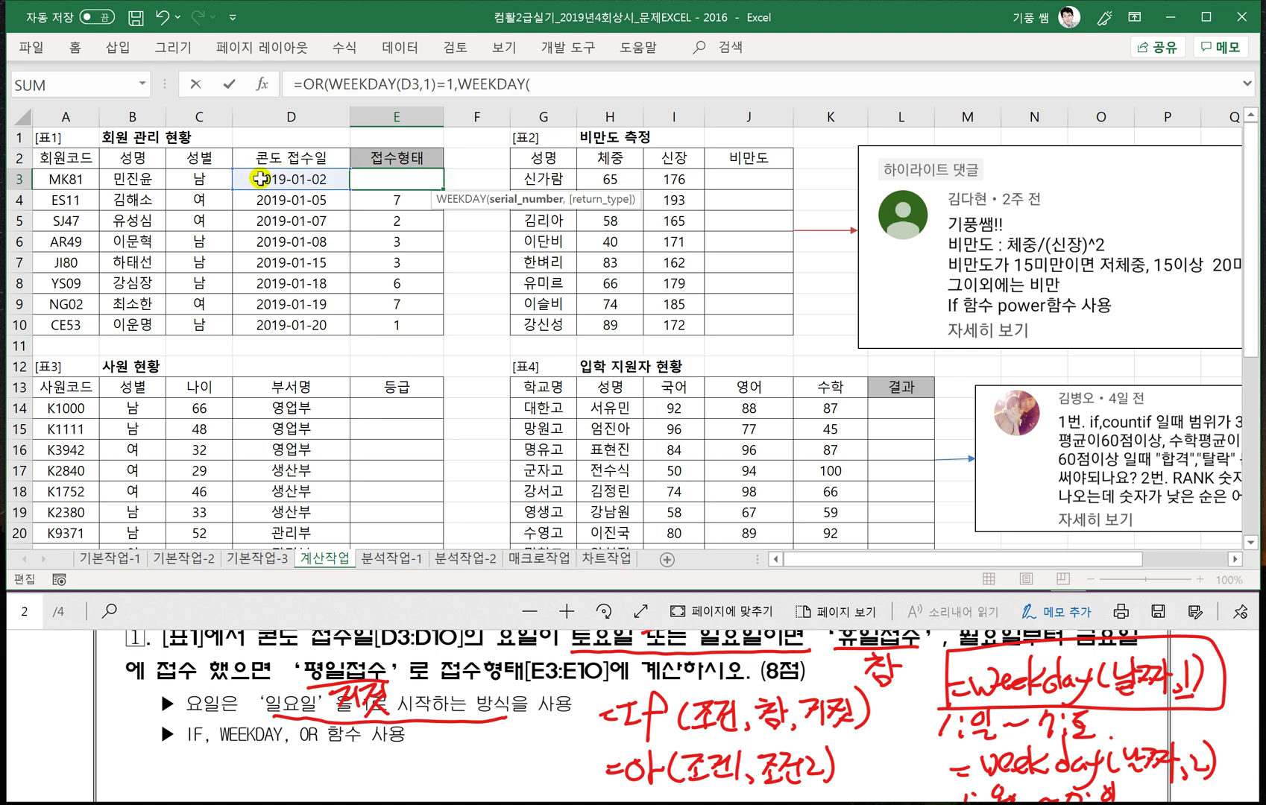
{"action": "type", "text": ","}
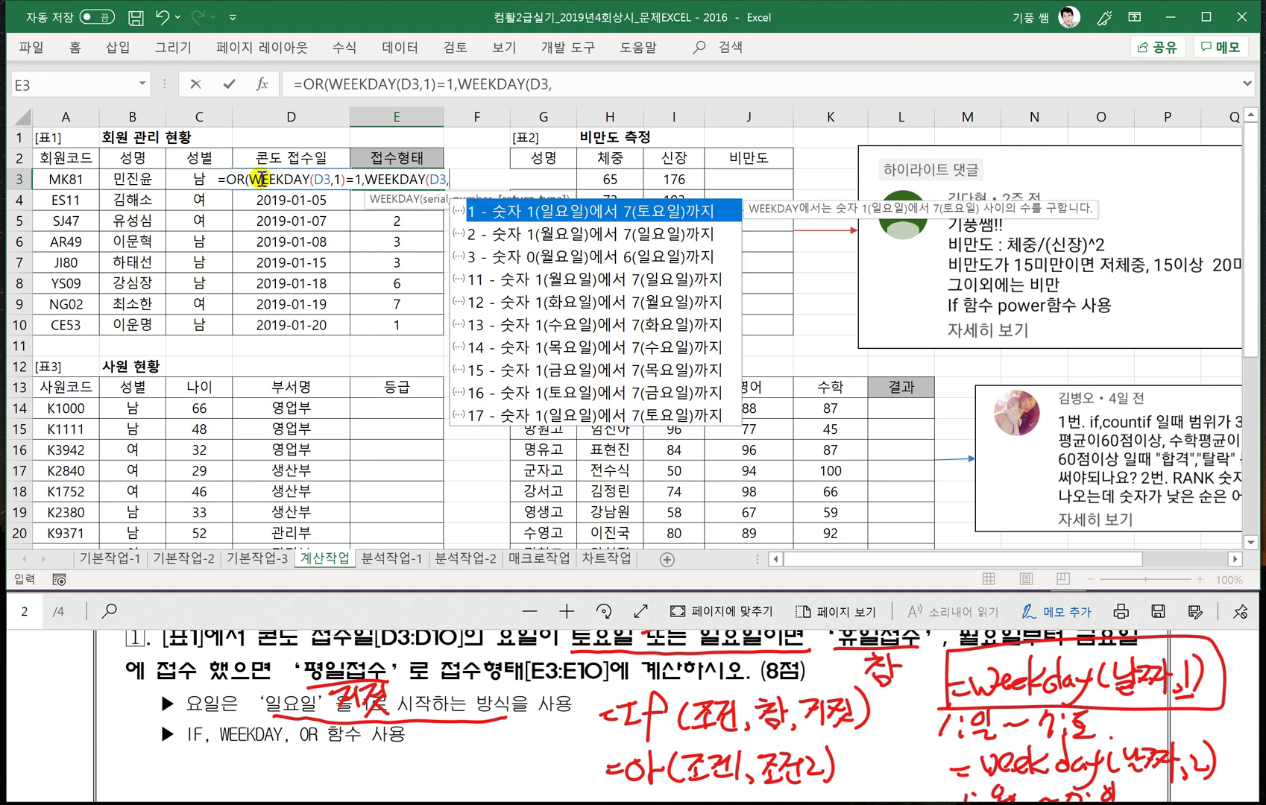
{"action": "type", "text": "1)=7"}
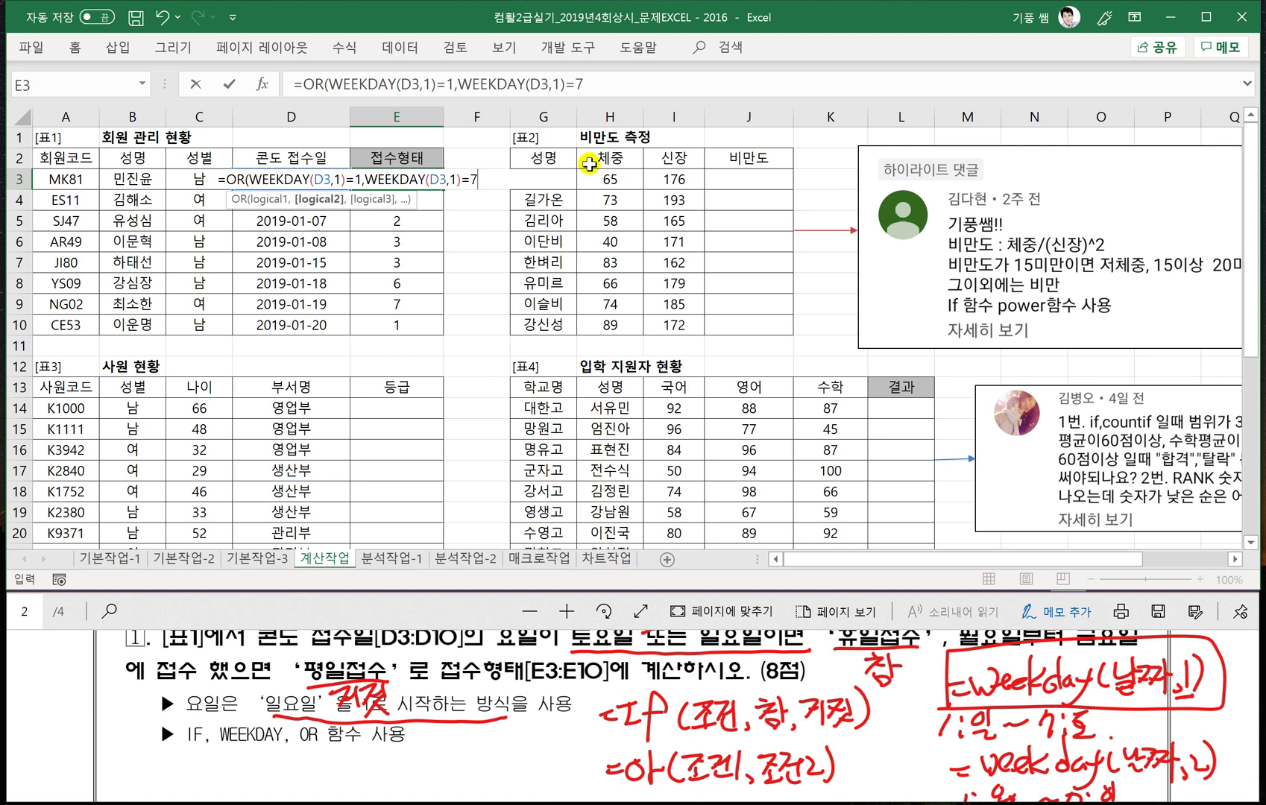
{"action": "type", "text": ")"}
{"action": "key", "text": "Return"}
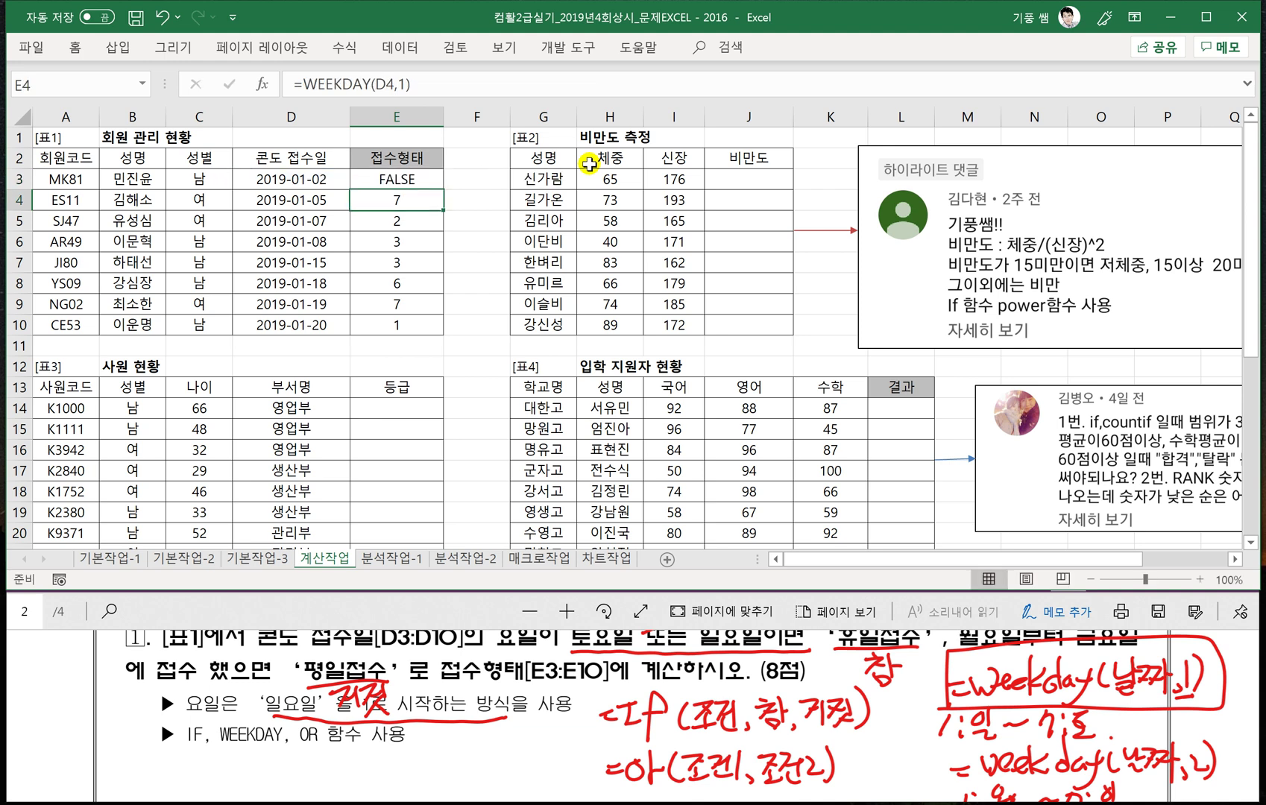
{"action": "left_click", "coordinate": [398, 183]}
{"action": "left_click_drag", "start_coordinate": [443, 185], "coordinate": [444, 332]}
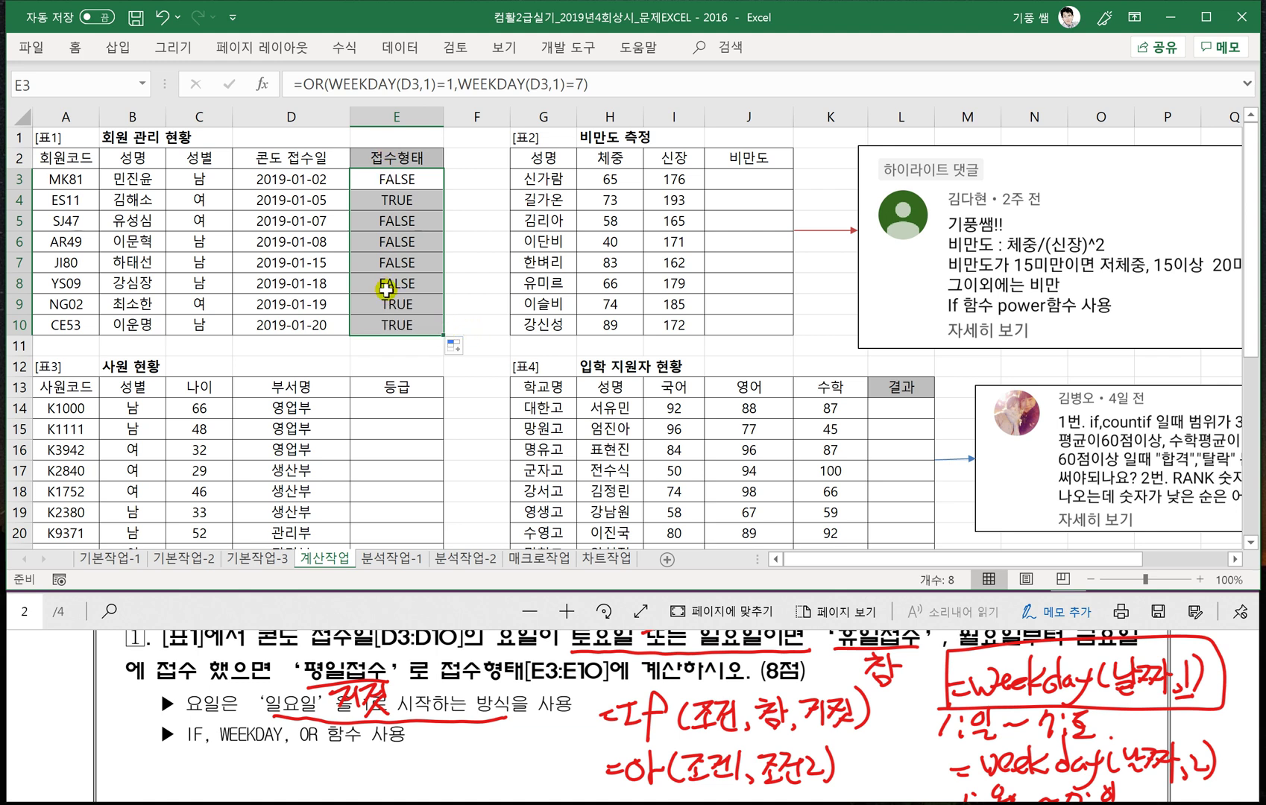
Wrap E3's OR test in IF, marking 조건 in the PDF's IF note, to return "휴일접수" when true and "평일접수" otherwise.
{"action": "double_click", "coordinate": [388, 180]}
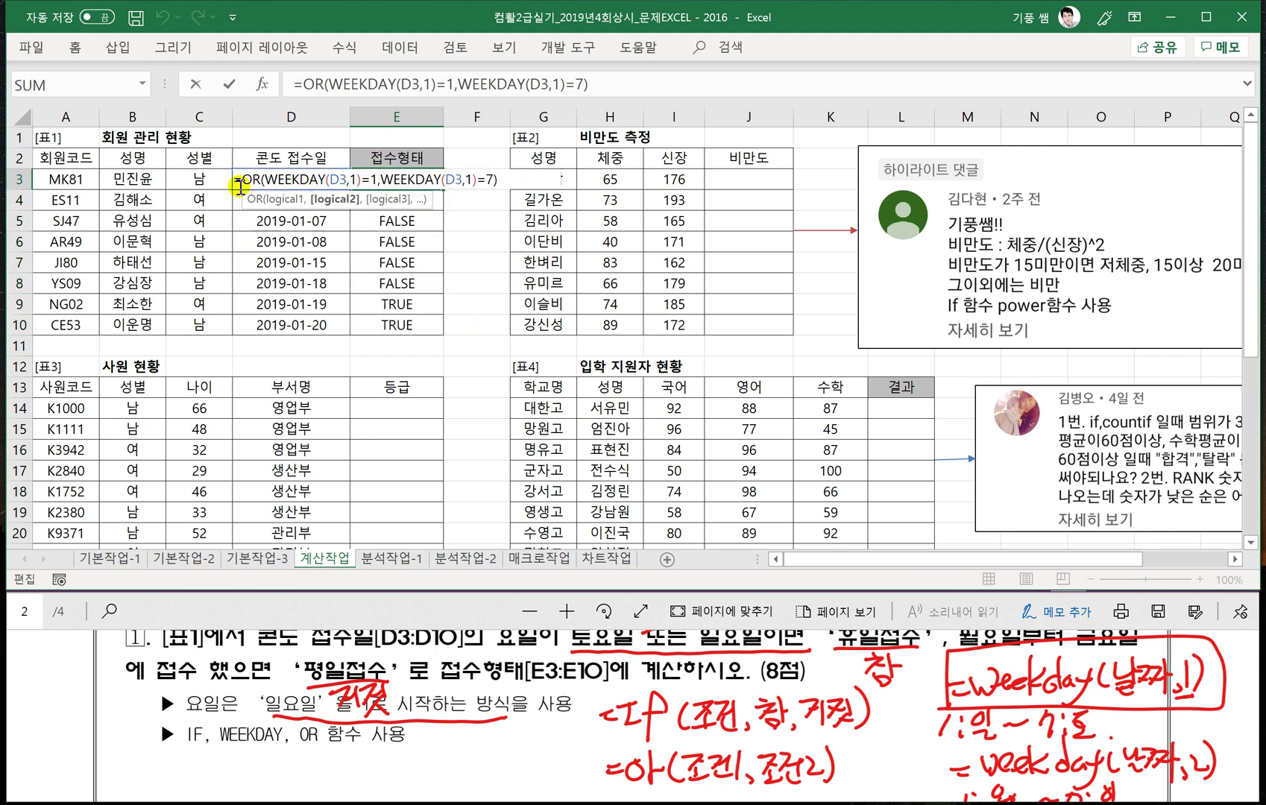
{"action": "type", "text": "IF("}
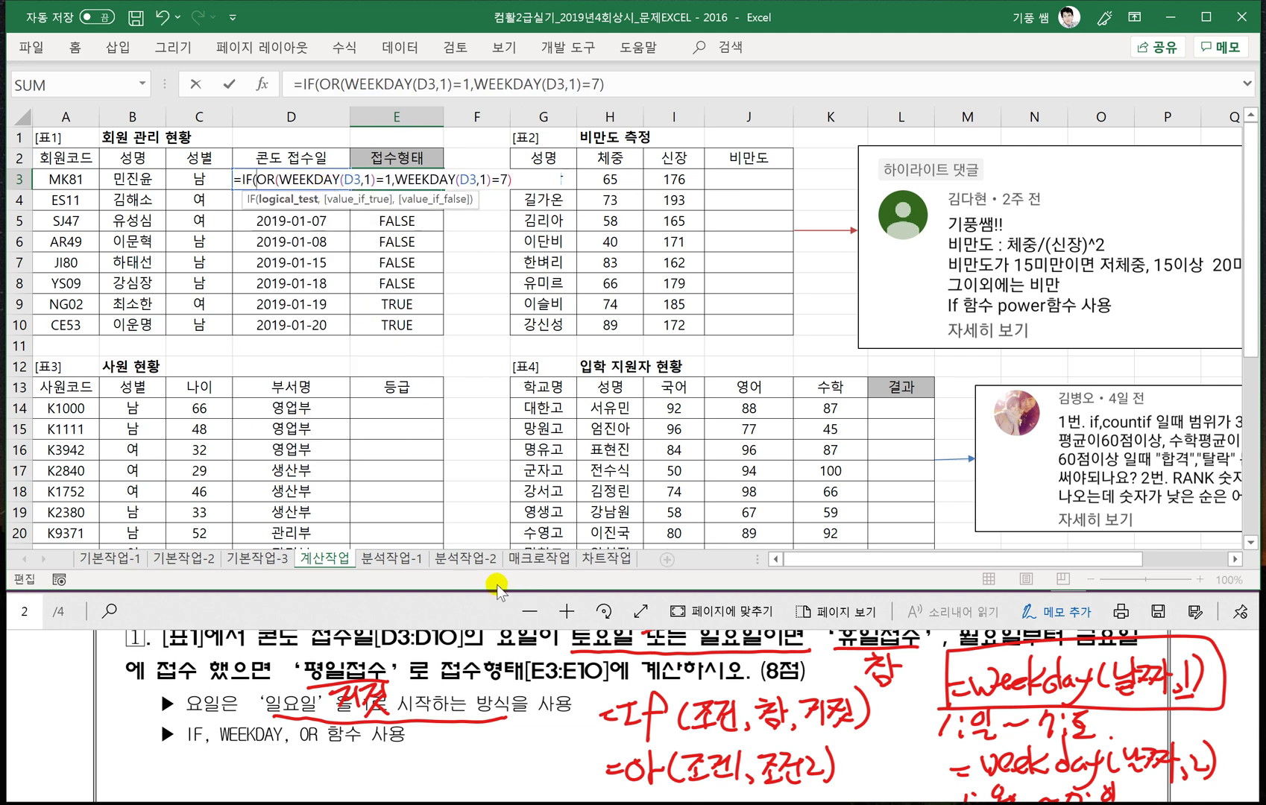
{"action": "left_click", "coordinate": [710, 615]}
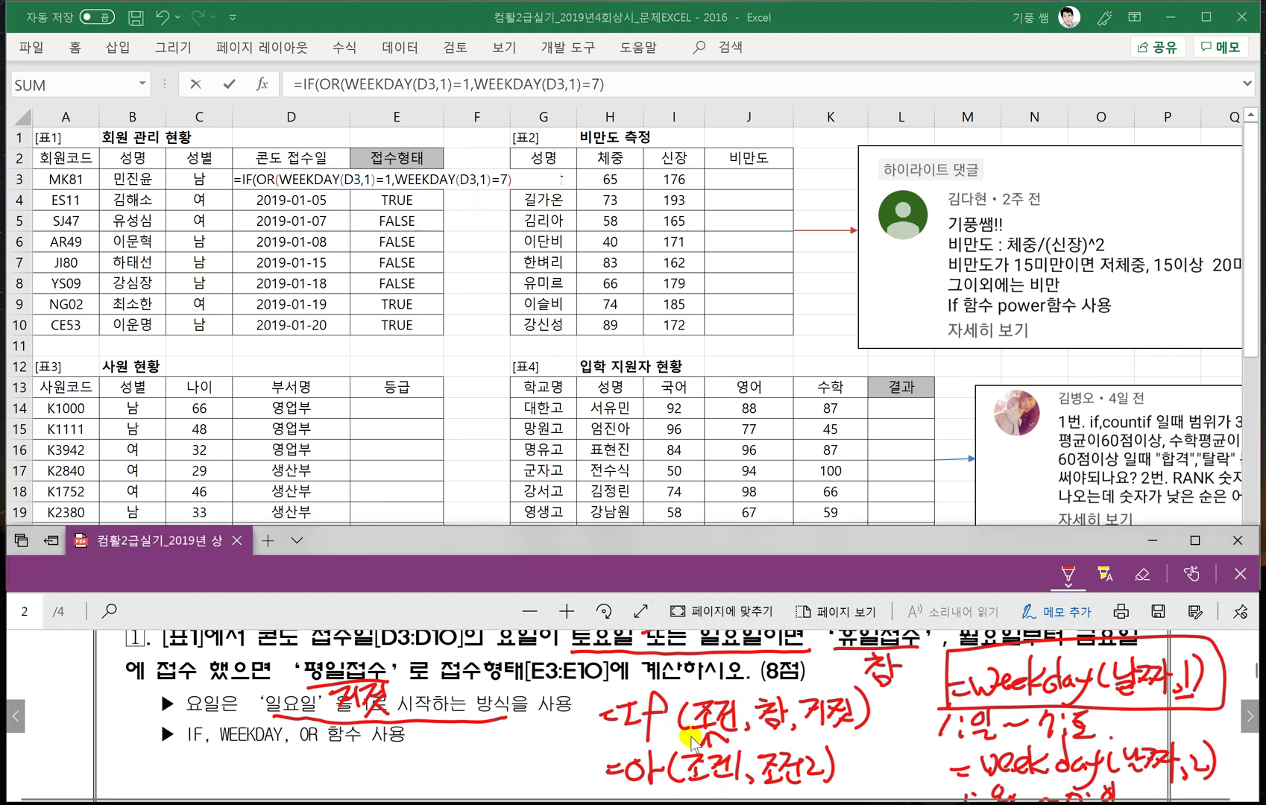
{"action": "left_click", "coordinate": [517, 177]}
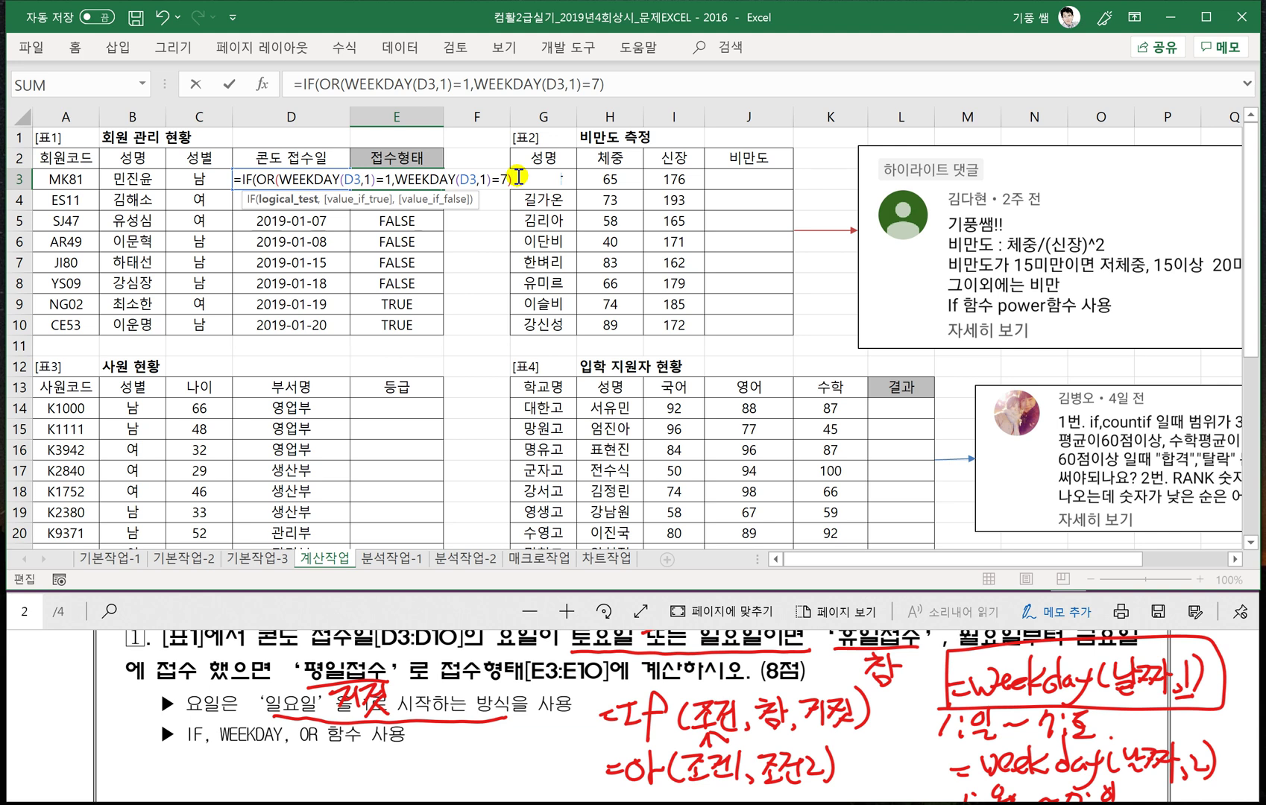
{"action": "type", "text": ","}
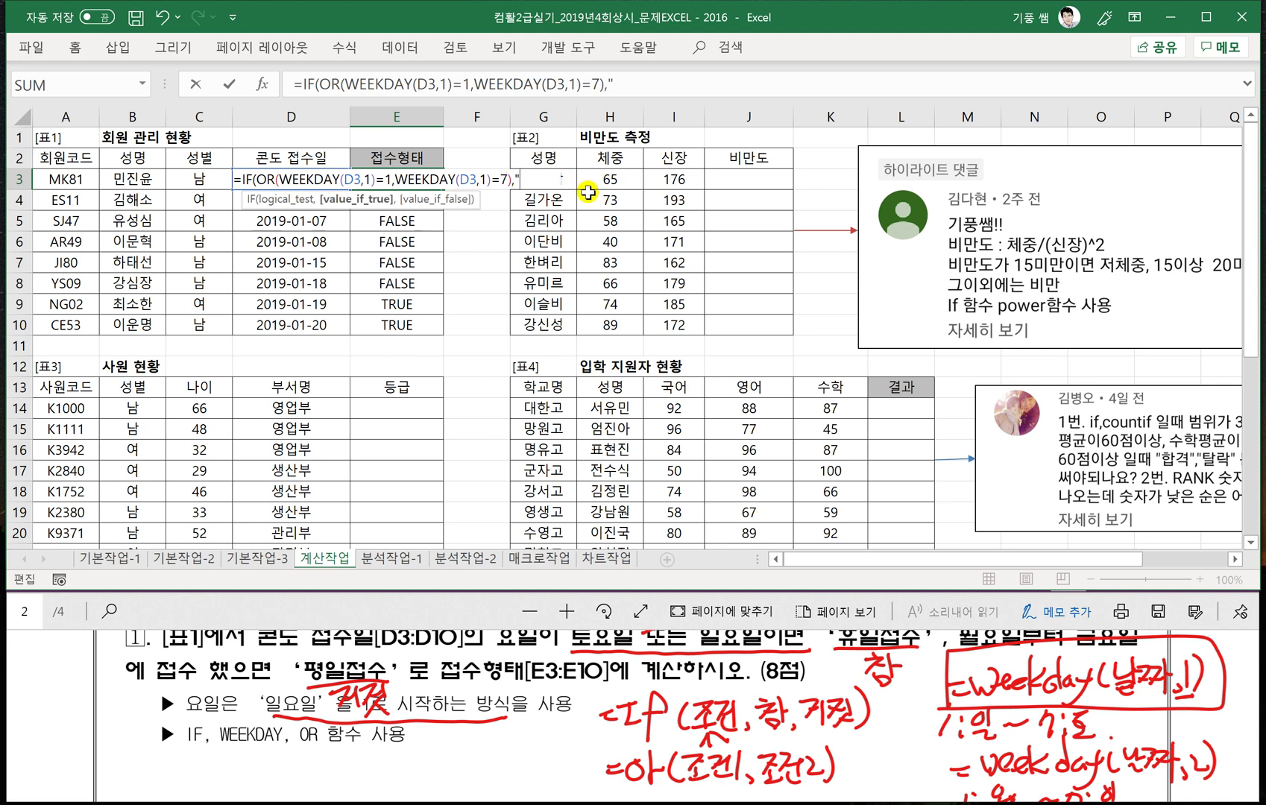
{"action": "type", "text": "\"휴일접수"}
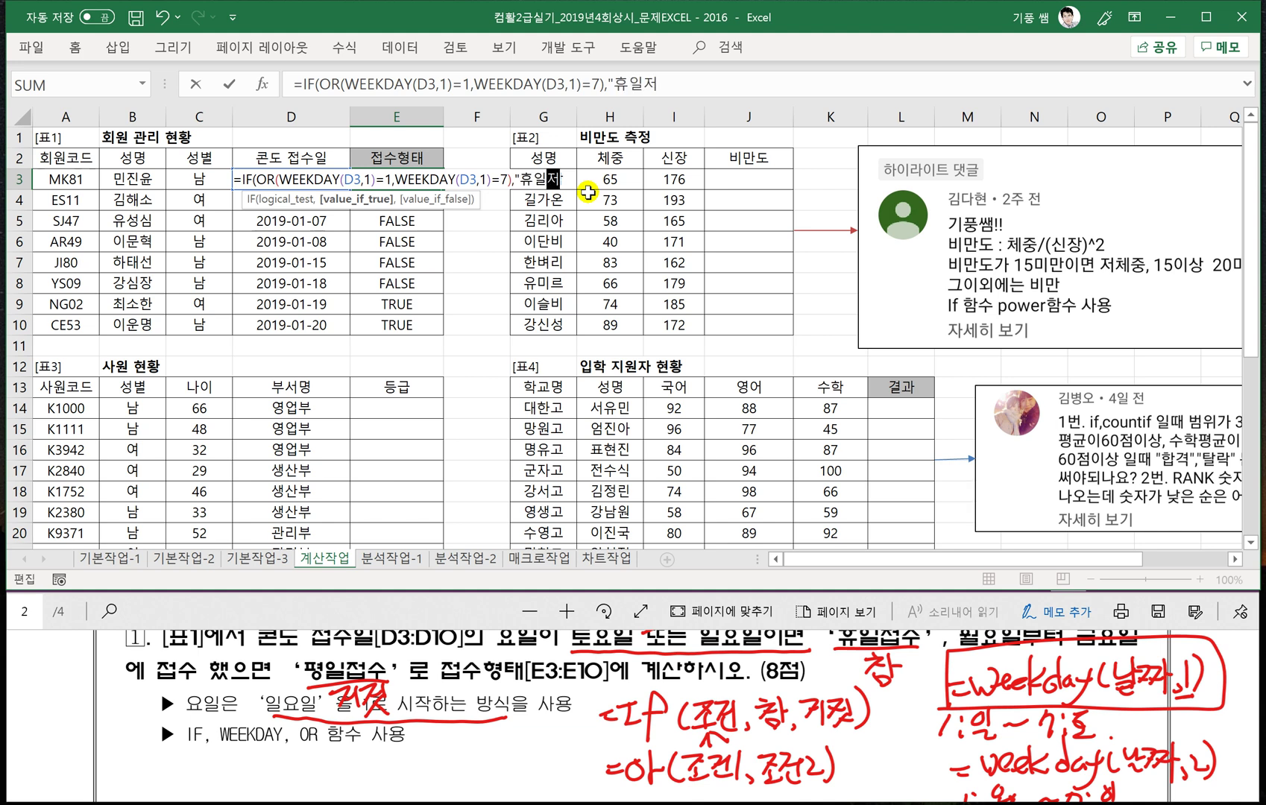
{"action": "type", "text": "\","}
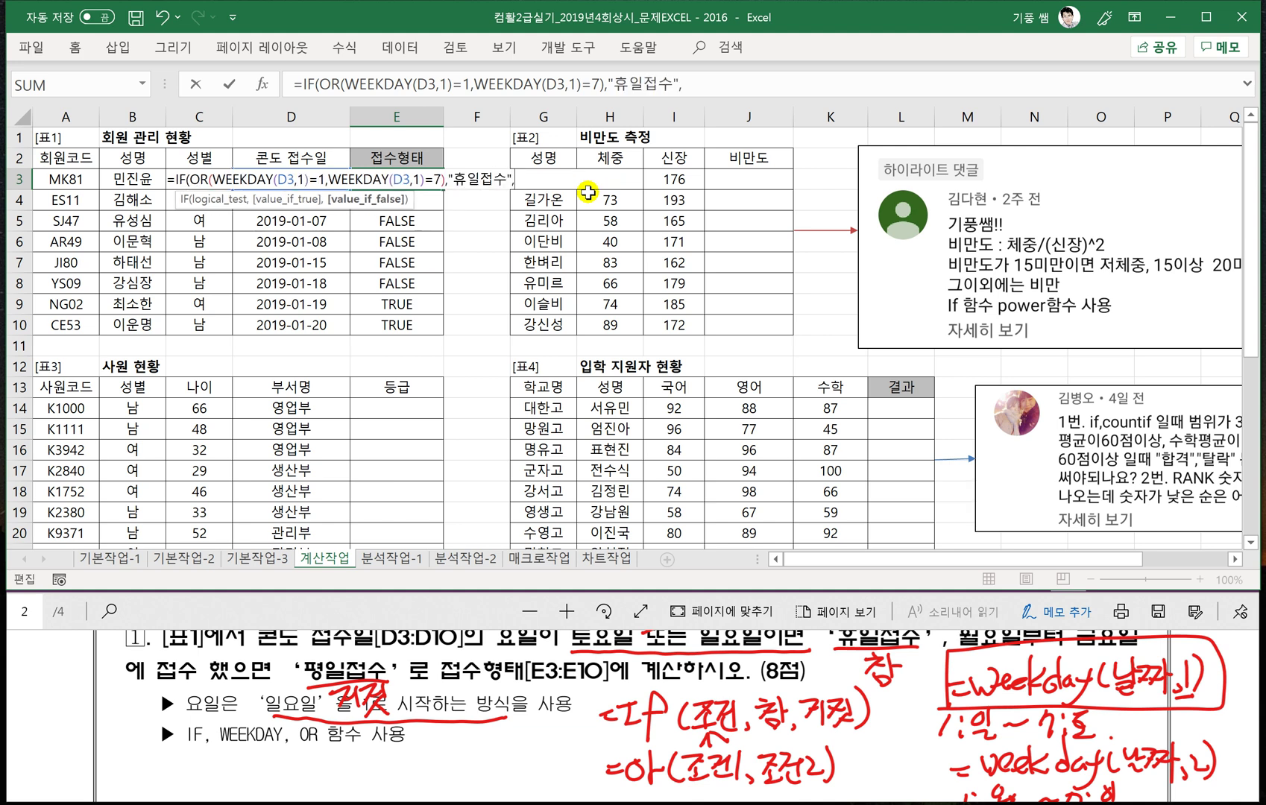
{"action": "type", "text": "\"평일접수\""}
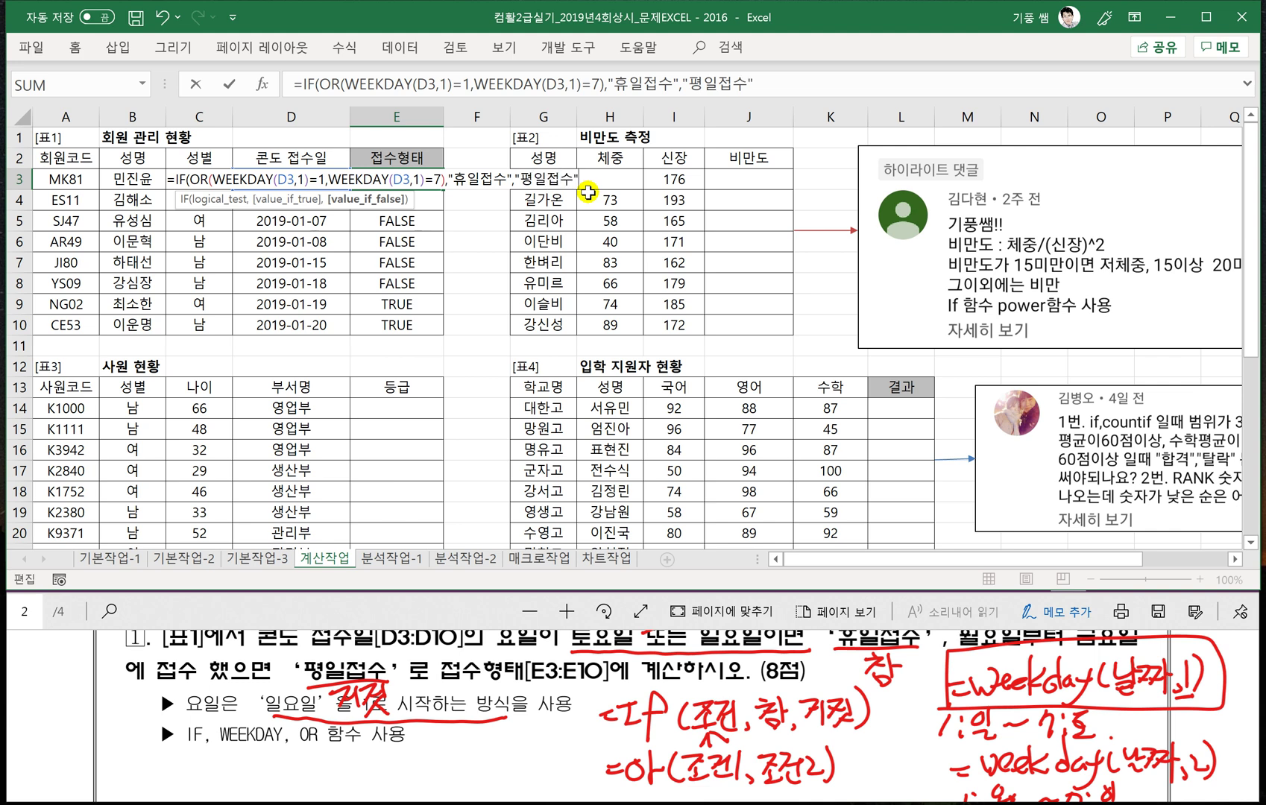
{"action": "type", "text": ")"}
{"action": "key", "text": "Return"}
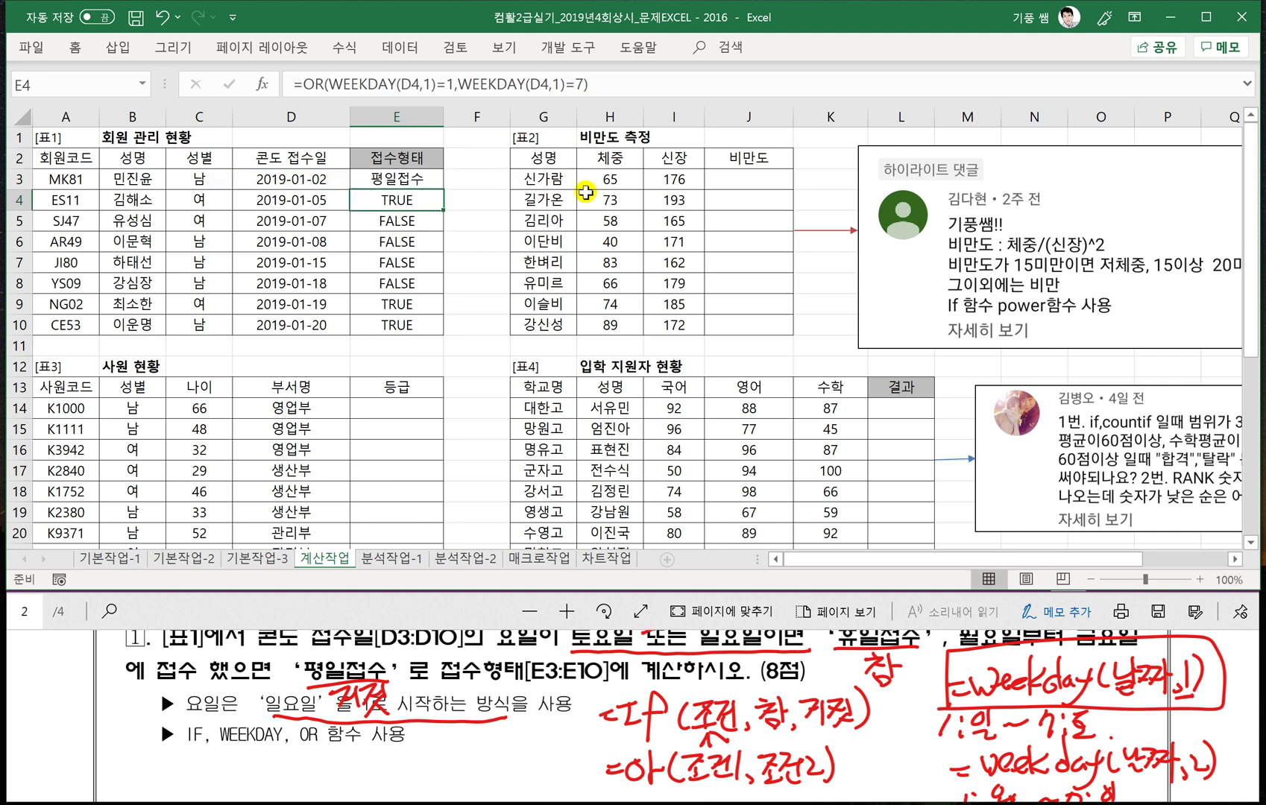
Fill the IF formula in E3 of 표1 down to E10 and check the classifications in E4, E9 and E10.
{"action": "left_click", "coordinate": [430, 182]}
{"action": "left_click_drag", "start_coordinate": [443, 188], "coordinate": [438, 330]}
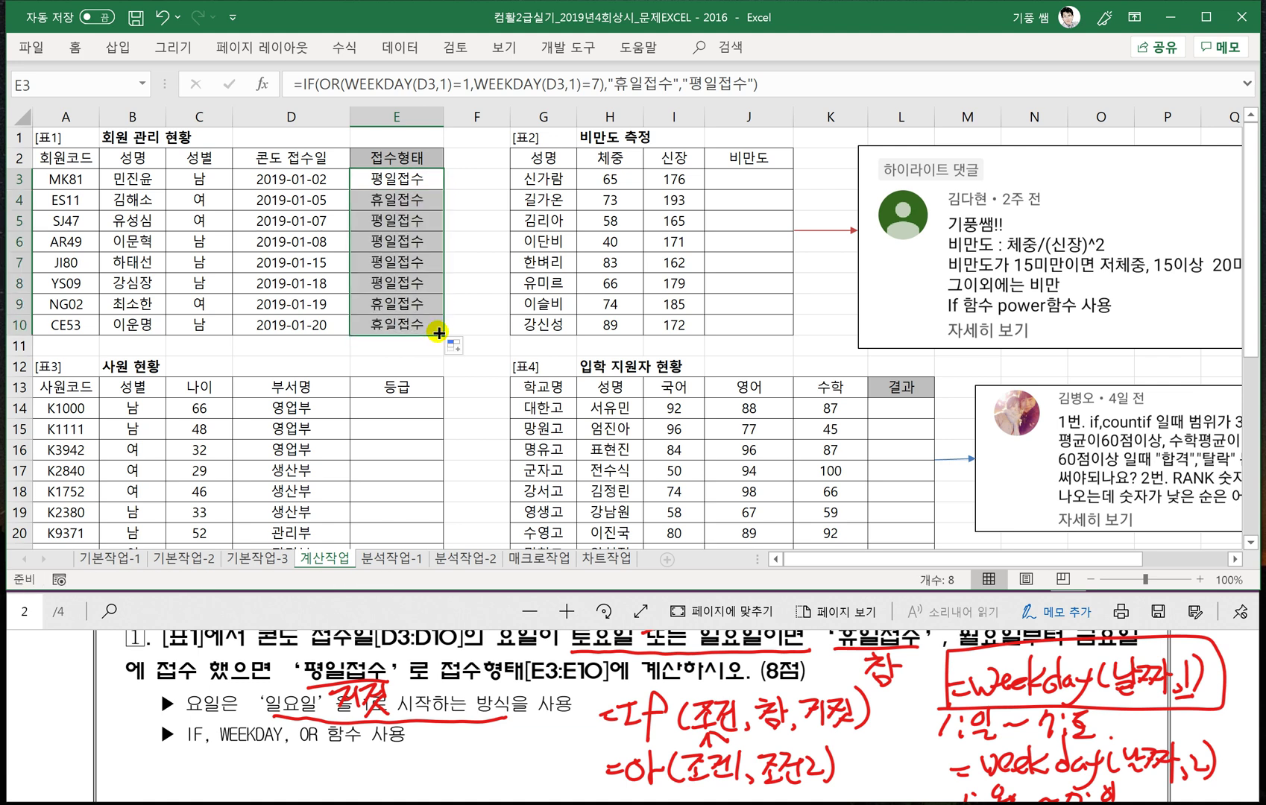
{"action": "left_click", "coordinate": [399, 200]}
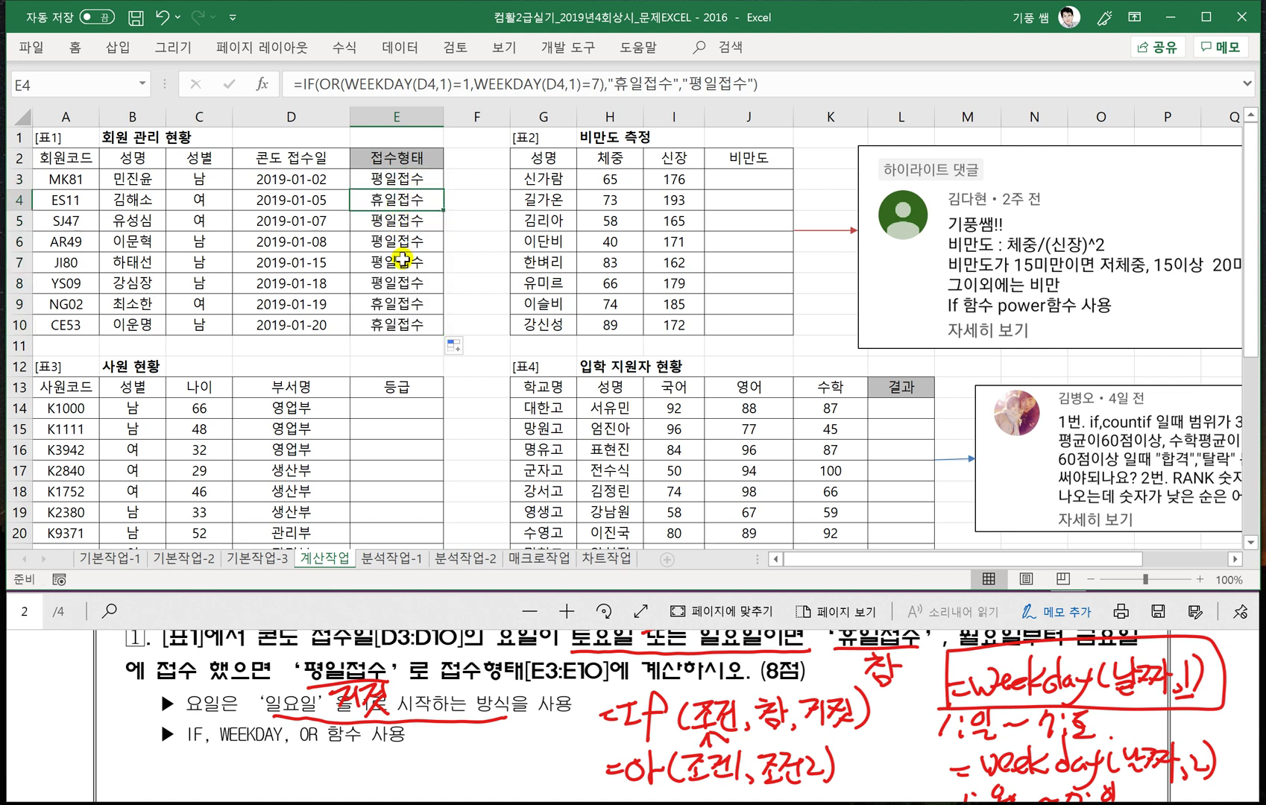
{"action": "left_click", "coordinate": [401, 304]}
{"action": "left_click", "coordinate": [401, 326]}
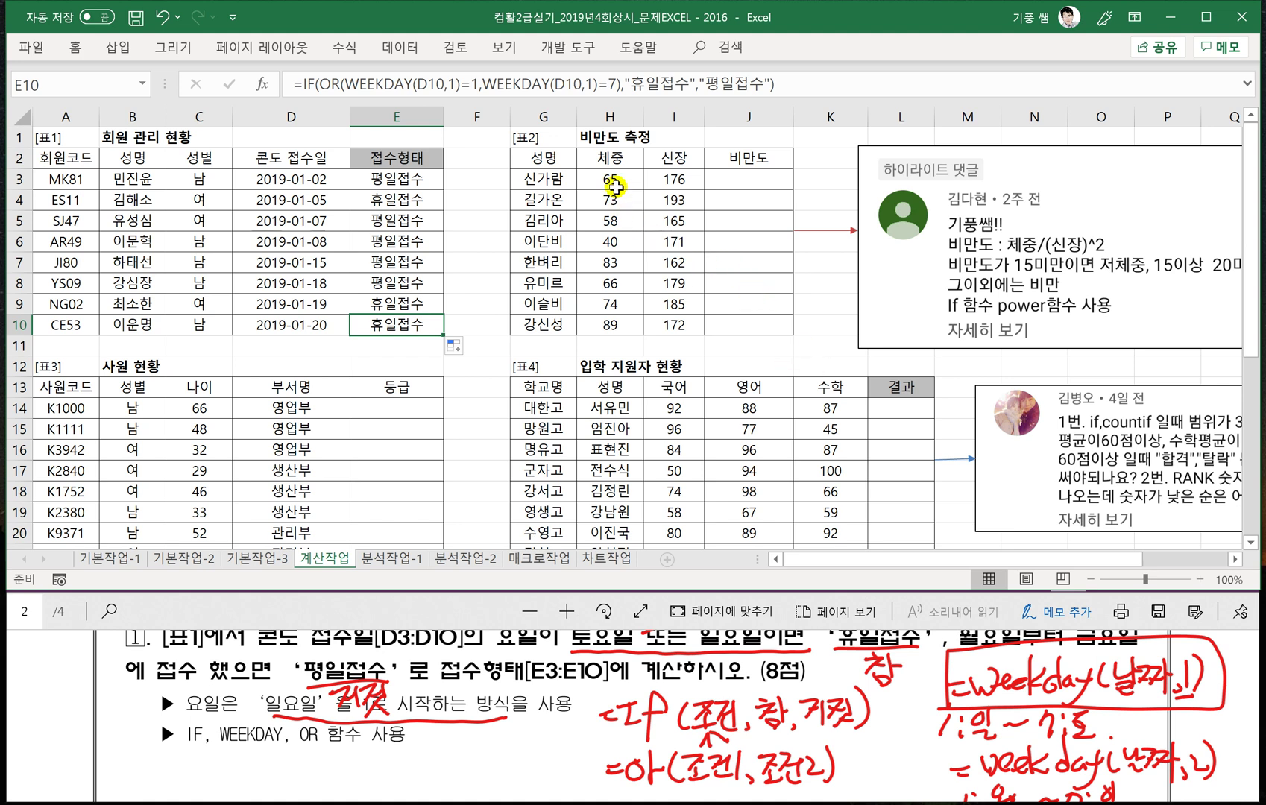
Move the highlighted comment picture beside 표2 further right to start at column M, and extend the red arrow to reach it.
{"action": "left_click_drag", "start_coordinate": [1024, 560], "coordinate": [1057, 555]}
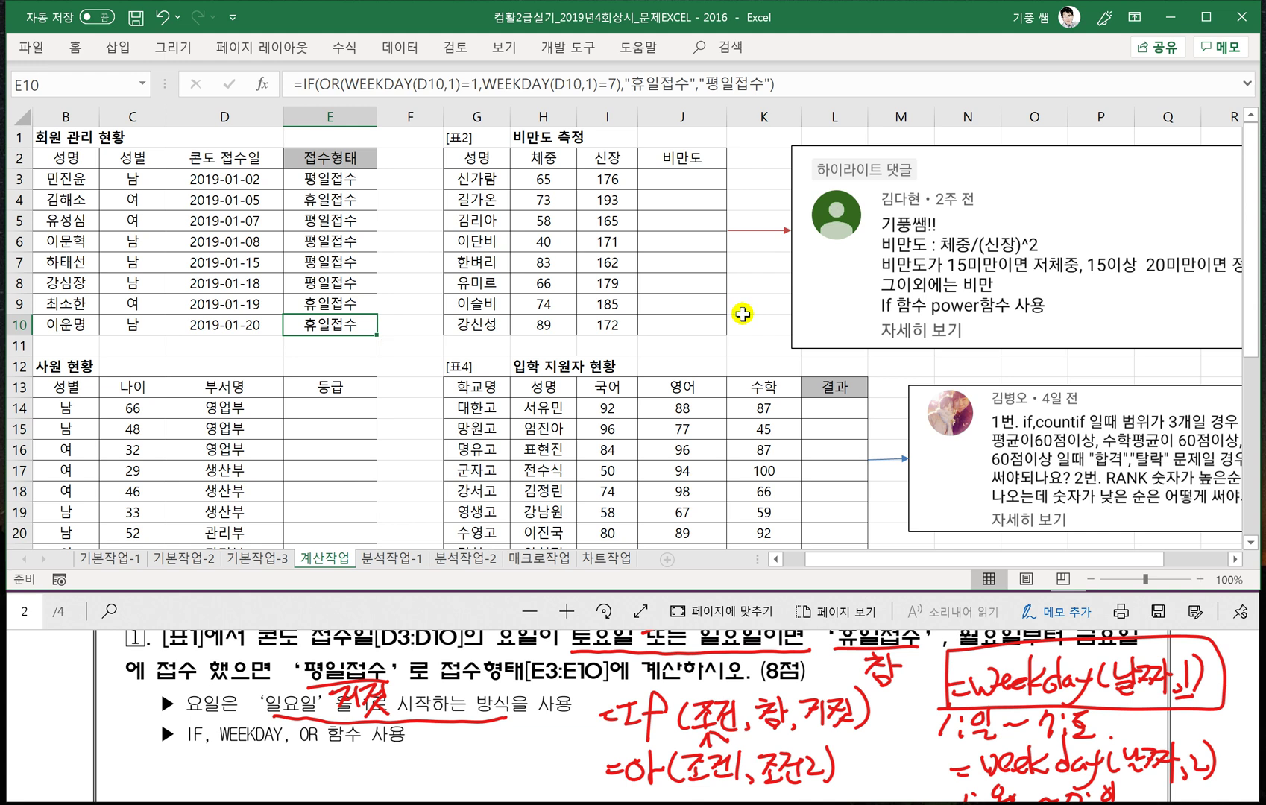
{"action": "scroll", "coordinate": [741, 313], "scroll_direction": "up", "scroll_amount": 1, "text": "ctrl"}
{"action": "scroll", "coordinate": [741, 313], "scroll_direction": "up", "scroll_amount": 1}
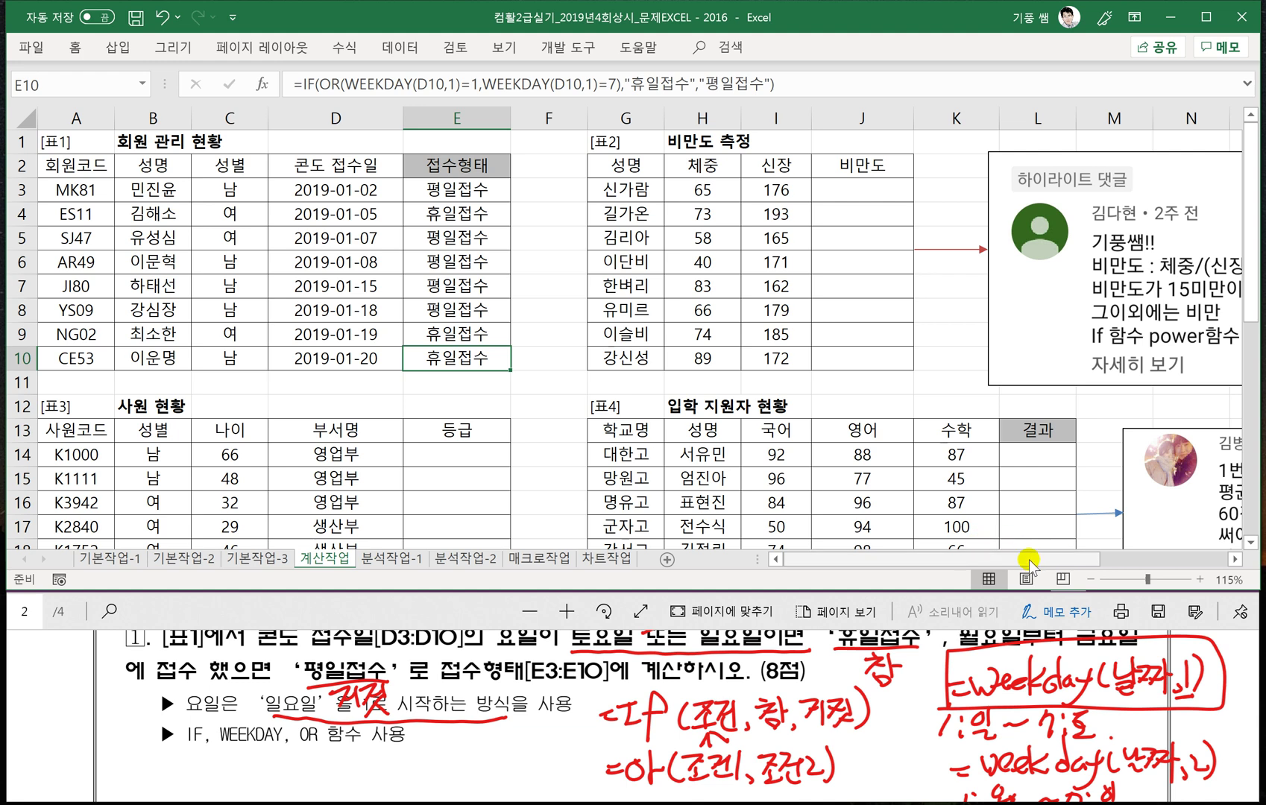
{"action": "left_click_drag", "start_coordinate": [1028, 563], "coordinate": [1092, 563]}
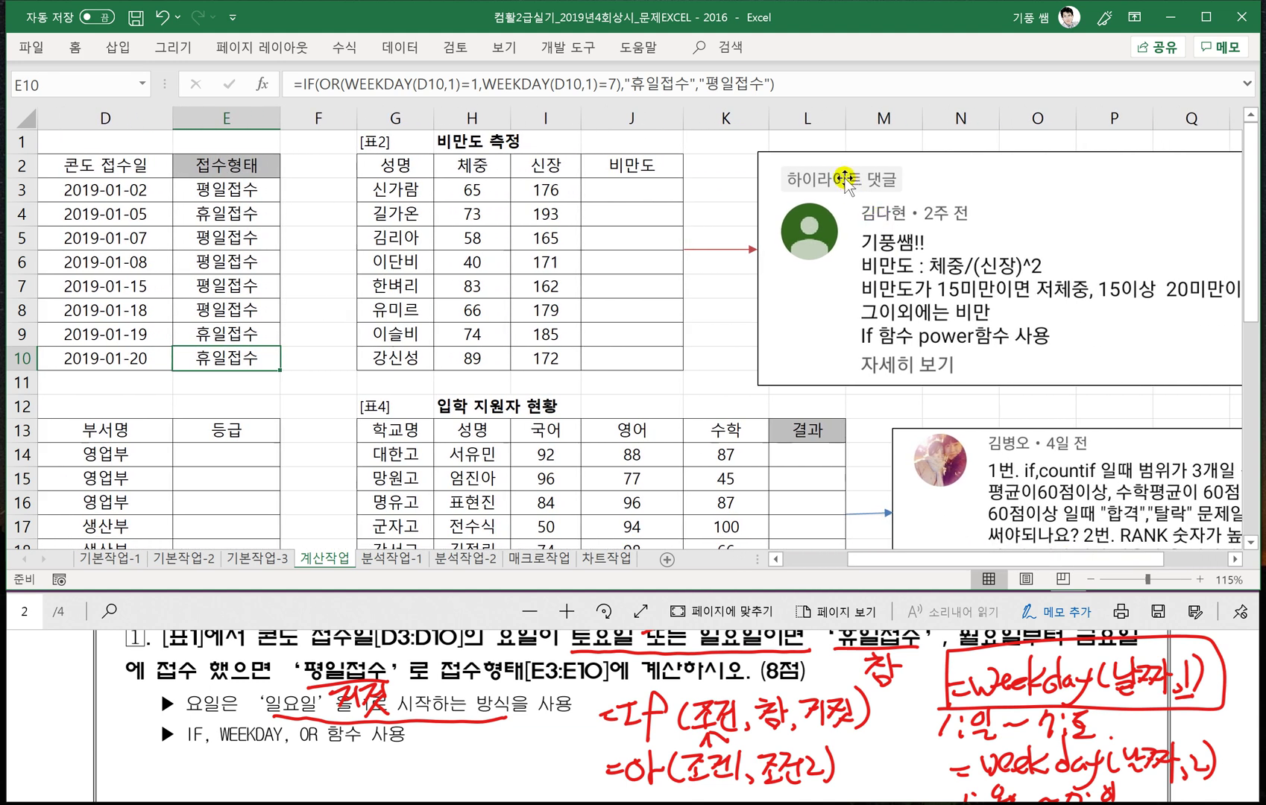
{"action": "left_click_drag", "start_coordinate": [806, 190], "coordinate": [893, 188]}
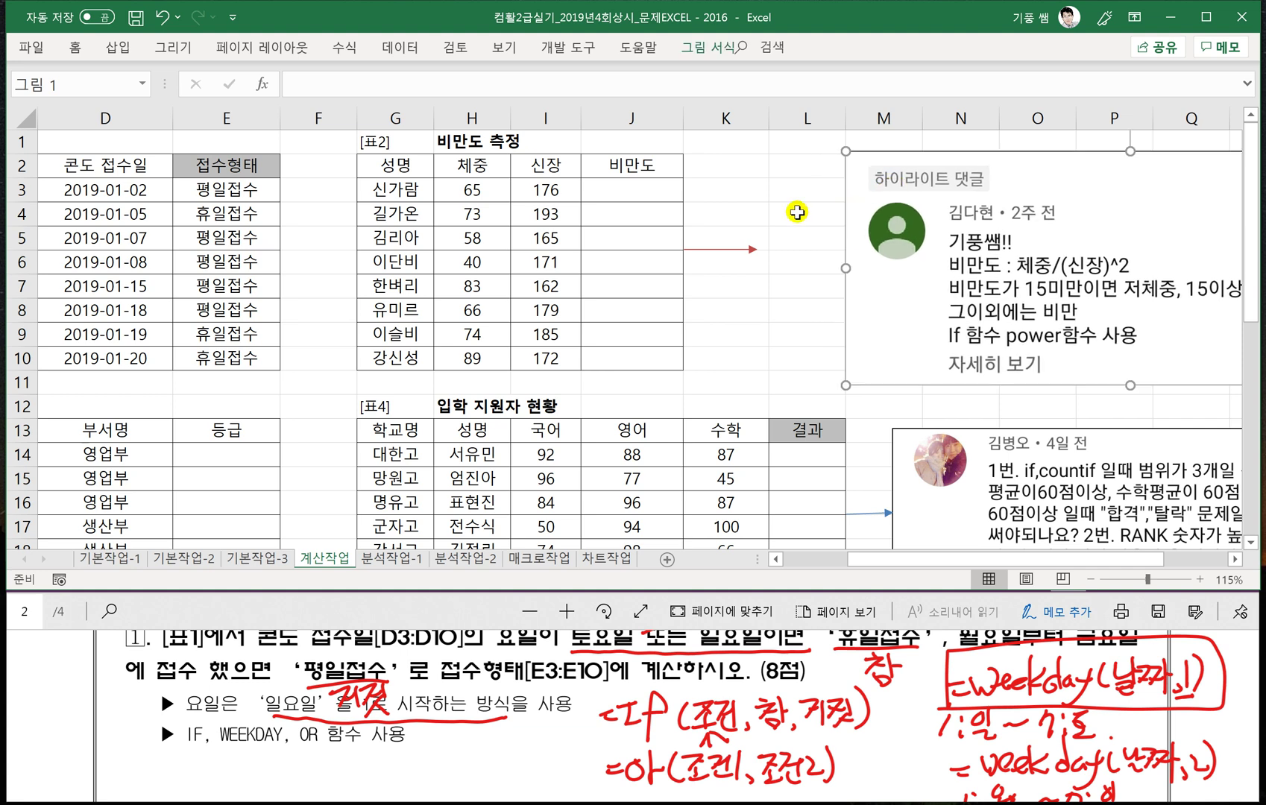
{"action": "left_click", "coordinate": [751, 250]}
{"action": "left_click_drag", "start_coordinate": [755, 251], "coordinate": [841, 250]}
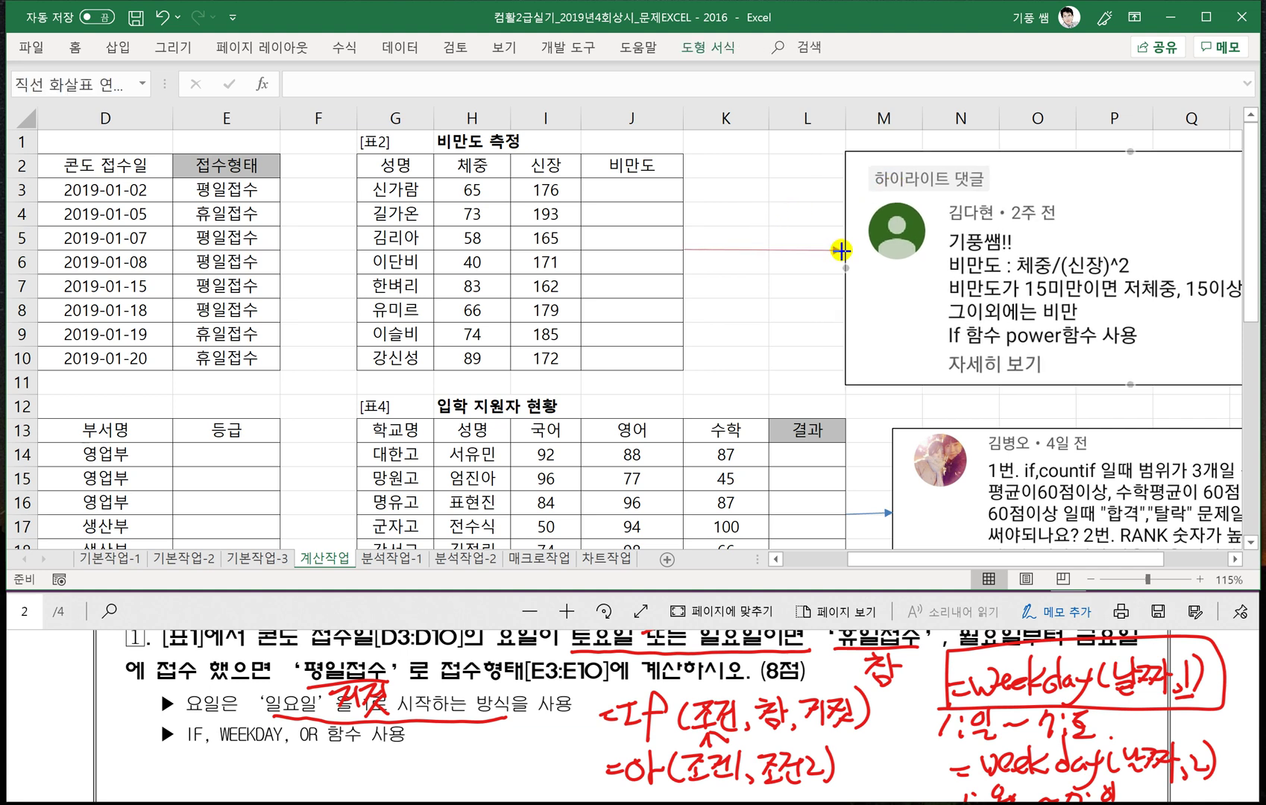
{"action": "left_click", "coordinate": [773, 285]}
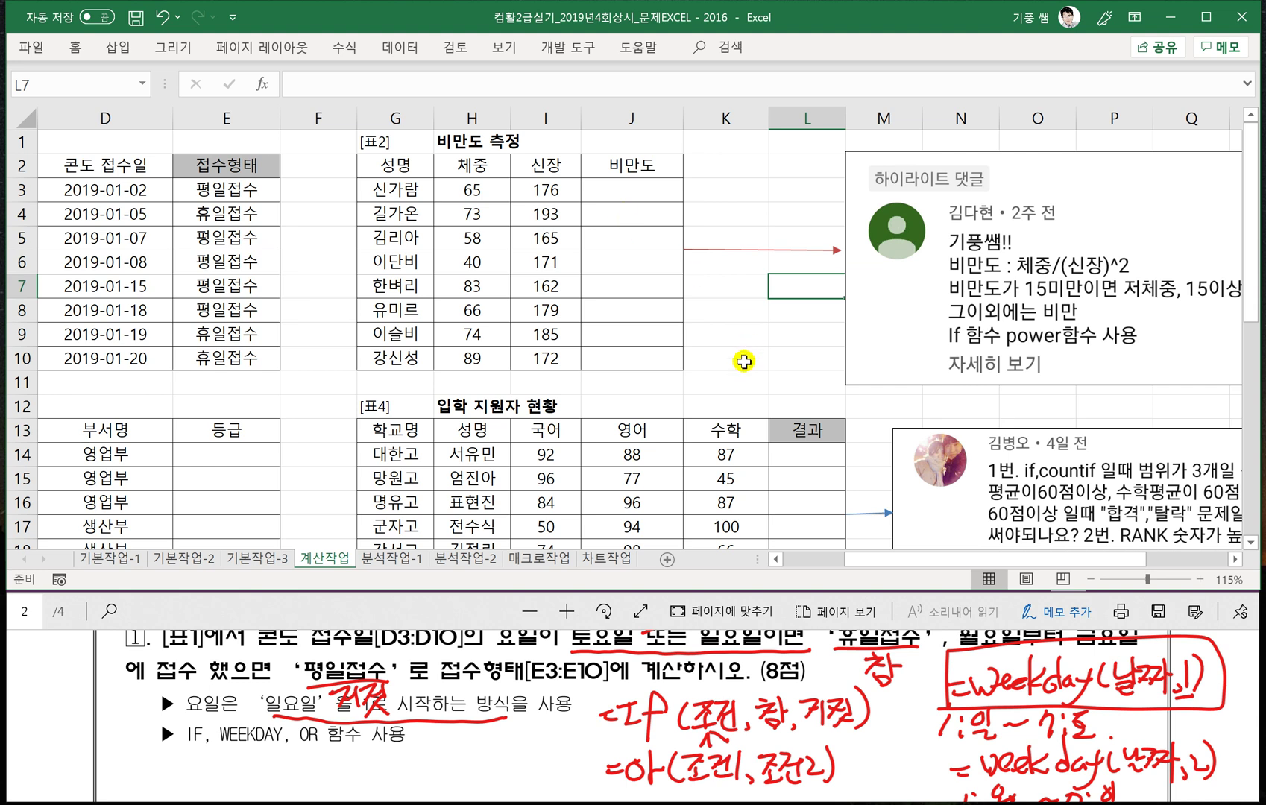
Handwrite the syntax =if(조건,참,거짓) in red beside question 2 in the PDF.
{"action": "left_click", "coordinate": [1231, 559]}
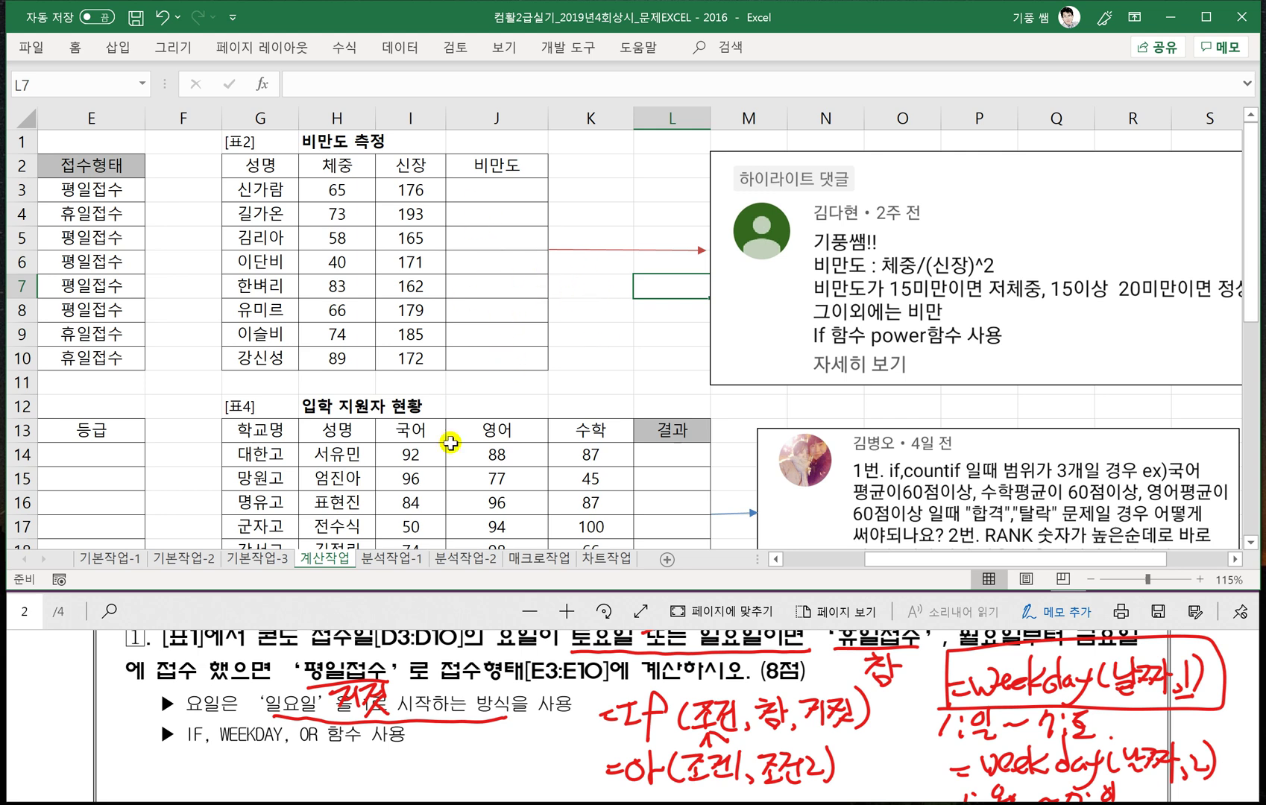
{"action": "left_click", "coordinate": [423, 713]}
{"action": "scroll", "coordinate": [423, 714], "scroll_direction": "down", "scroll_amount": 1}
{"action": "scroll", "coordinate": [417, 712], "scroll_direction": "down", "scroll_amount": 5}
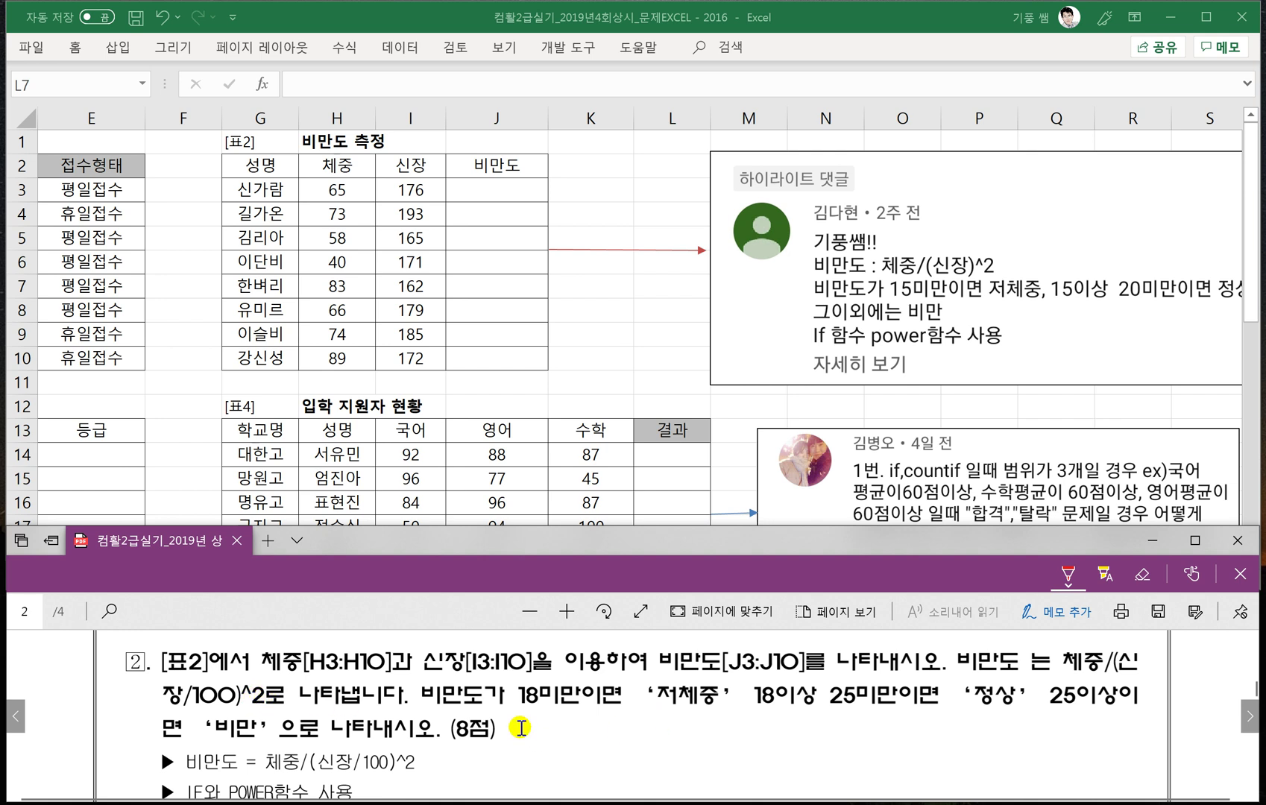
{"action": "scroll", "coordinate": [518, 731], "scroll_direction": "down", "scroll_amount": 1}
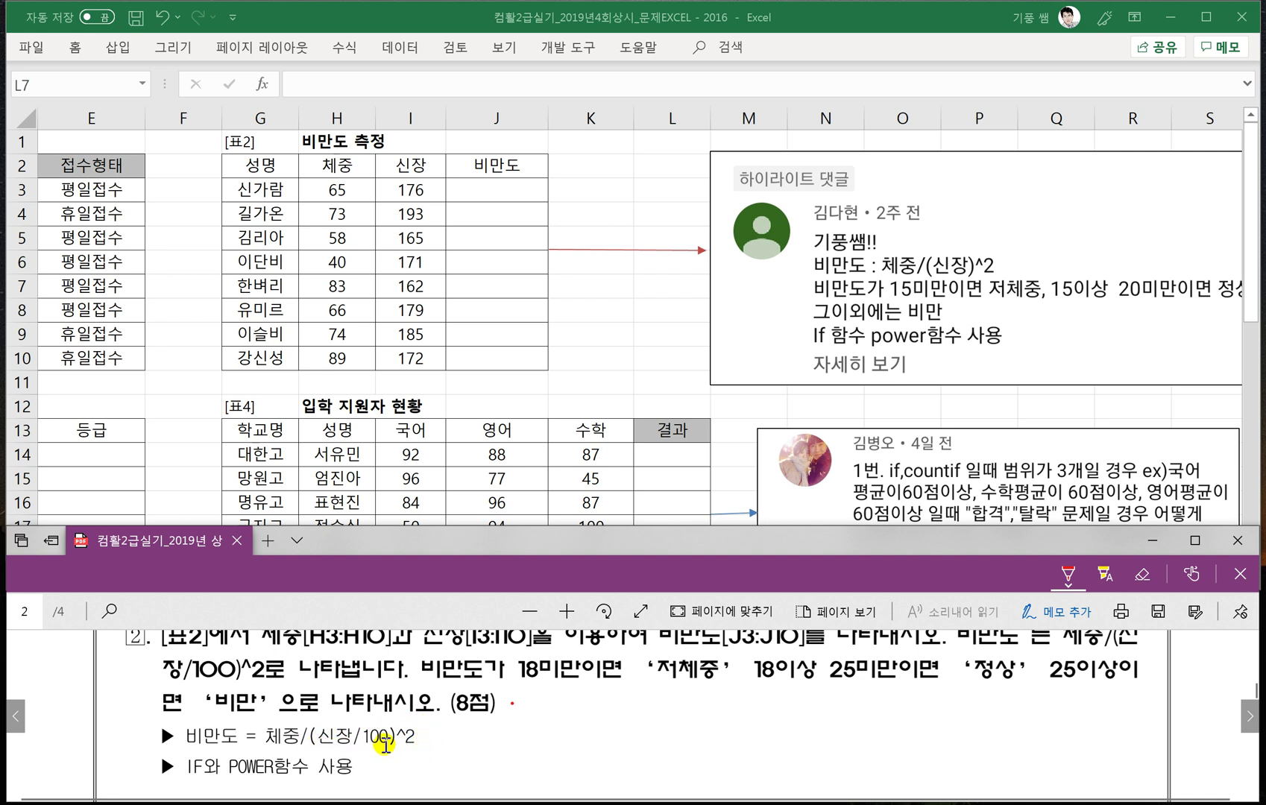
{"action": "scroll", "coordinate": [525, 760], "scroll_direction": "up", "scroll_amount": 1}
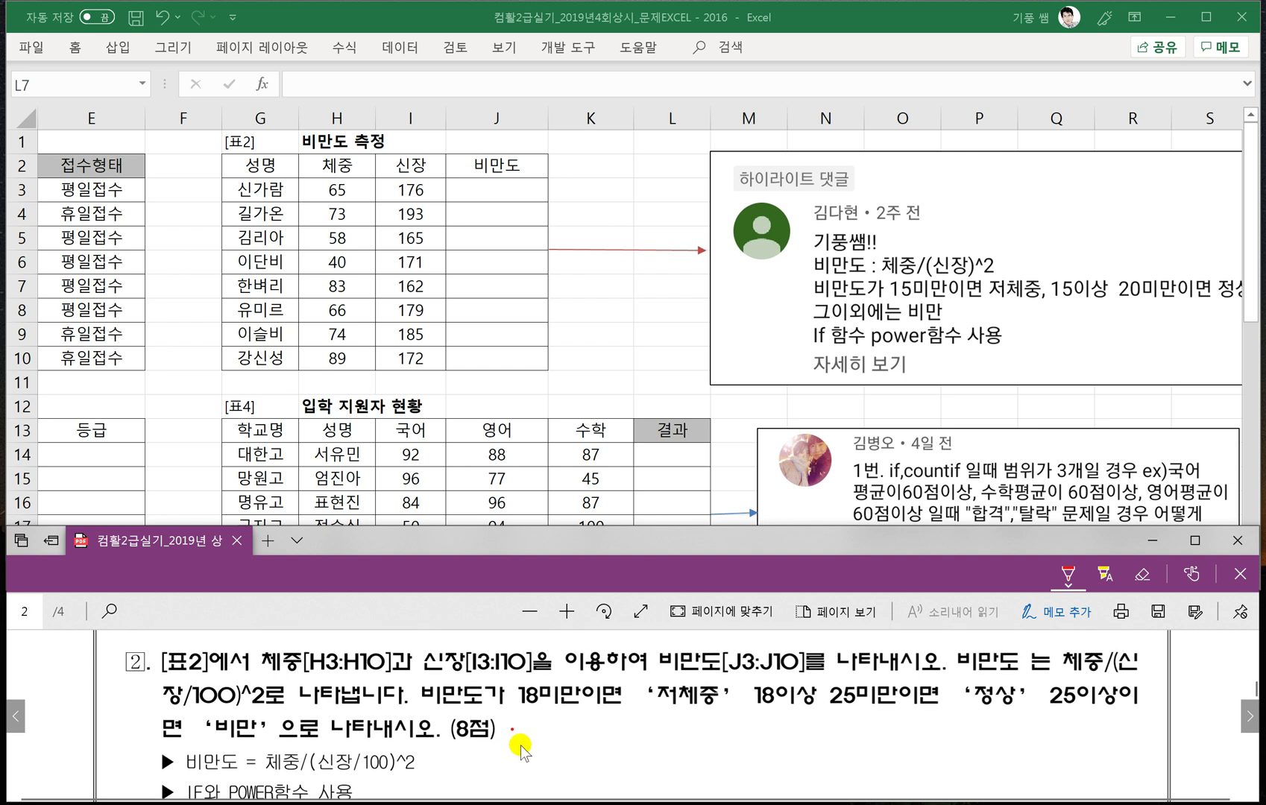
{"action": "left_click_drag", "start_coordinate": [633, 731], "coordinate": [664, 748]}
{"action": "mouse_move", "coordinate": [696, 729]}
{"action": "left_mouse_down"}
{"action": "mouse_move", "coordinate": [688, 709]}
{"action": "mouse_move", "coordinate": [679, 756]}
{"action": "left_mouse_up"}
{"action": "mouse_move", "coordinate": [668, 734]}
{"action": "left_mouse_down"}
{"action": "mouse_move", "coordinate": [687, 727]}
{"action": "mouse_move", "coordinate": [710, 746]}
{"action": "mouse_move", "coordinate": [748, 738]}
{"action": "mouse_move", "coordinate": [749, 748]}
{"action": "left_mouse_up"}
{"action": "mouse_move", "coordinate": [757, 736]}
{"action": "left_mouse_down"}
{"action": "mouse_move", "coordinate": [761, 746]}
{"action": "mouse_move", "coordinate": [784, 723]}
{"action": "left_mouse_up"}
{"action": "left_click_drag", "start_coordinate": [775, 725], "coordinate": [793, 742]}
{"action": "mouse_move", "coordinate": [793, 729]}
{"action": "left_mouse_down"}
{"action": "mouse_move", "coordinate": [859, 738]}
{"action": "mouse_move", "coordinate": [877, 749]}
{"action": "mouse_move", "coordinate": [880, 773]}
{"action": "left_mouse_up"}
Handwrite a nested If(조건,참,거짓) branching from the 거짓 argument of the first IF note.
{"action": "mouse_move", "coordinate": [871, 762]}
{"action": "left_mouse_down"}
{"action": "mouse_move", "coordinate": [872, 783]}
{"action": "mouse_move", "coordinate": [912, 778]}
{"action": "left_mouse_up"}
{"action": "mouse_move", "coordinate": [936, 741]}
{"action": "left_mouse_down"}
{"action": "mouse_move", "coordinate": [916, 788]}
{"action": "mouse_move", "coordinate": [936, 764]}
{"action": "left_mouse_up"}
{"action": "mouse_move", "coordinate": [951, 749]}
{"action": "left_mouse_down"}
{"action": "mouse_move", "coordinate": [945, 779]}
{"action": "mouse_move", "coordinate": [972, 752]}
{"action": "mouse_move", "coordinate": [997, 769]}
{"action": "left_mouse_up"}
{"action": "mouse_move", "coordinate": [985, 766]}
{"action": "left_mouse_down"}
{"action": "mouse_move", "coordinate": [1004, 776]}
{"action": "mouse_move", "coordinate": [1044, 765]}
{"action": "mouse_move", "coordinate": [1047, 782]}
{"action": "mouse_move", "coordinate": [1083, 772]}
{"action": "left_mouse_up"}
{"action": "left_click_drag", "start_coordinate": [1088, 752], "coordinate": [1102, 750]}
{"action": "left_click_drag", "start_coordinate": [1101, 751], "coordinate": [1094, 780]}
{"action": "left_click_drag", "start_coordinate": [1102, 770], "coordinate": [1113, 779]}
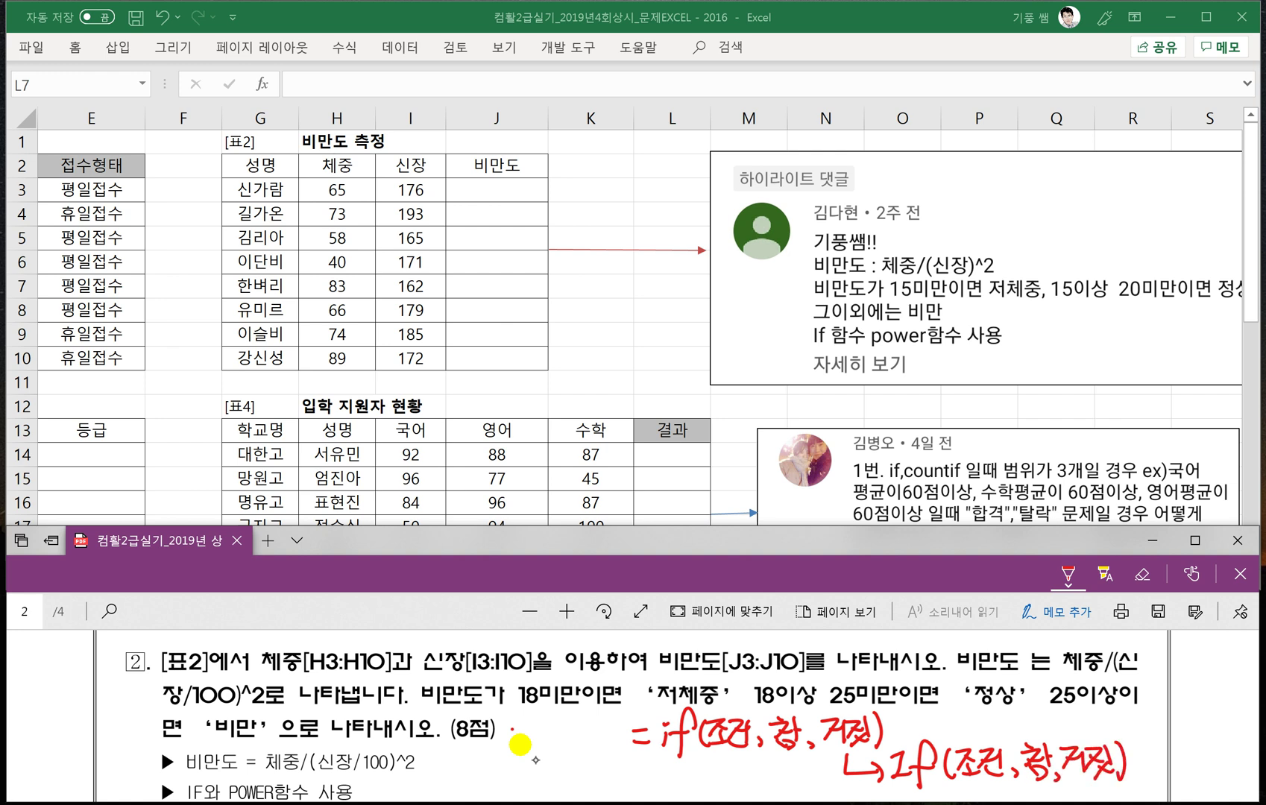
Handwrite the syntax =Power(숫자,K) in red below the IF note in the PDF.
{"action": "scroll", "coordinate": [587, 740], "scroll_direction": "down", "scroll_amount": 1}
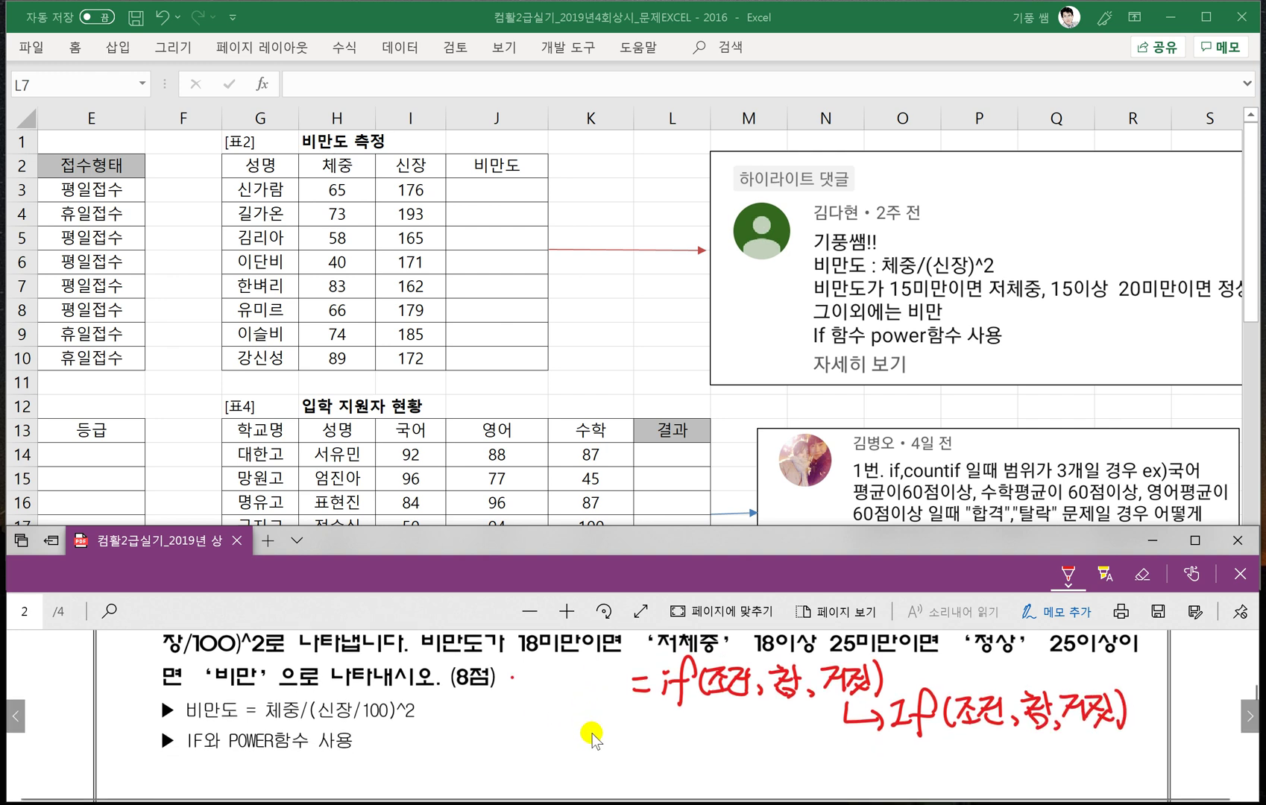
{"action": "left_click_drag", "start_coordinate": [639, 765], "coordinate": [662, 764]}
{"action": "mouse_move", "coordinate": [671, 736]}
{"action": "left_mouse_down"}
{"action": "mouse_move", "coordinate": [666, 787]}
{"action": "mouse_move", "coordinate": [692, 762]}
{"action": "left_mouse_up"}
{"action": "mouse_move", "coordinate": [702, 752]}
{"action": "left_mouse_down"}
{"action": "mouse_move", "coordinate": [723, 751]}
{"action": "mouse_move", "coordinate": [724, 768]}
{"action": "left_mouse_up"}
{"action": "mouse_move", "coordinate": [727, 759]}
{"action": "left_mouse_down"}
{"action": "mouse_move", "coordinate": [818, 769]}
{"action": "mouse_move", "coordinate": [824, 783]}
{"action": "mouse_move", "coordinate": [850, 772]}
{"action": "left_mouse_up"}
{"action": "mouse_move", "coordinate": [868, 745]}
{"action": "left_mouse_down"}
{"action": "mouse_move", "coordinate": [858, 759]}
{"action": "mouse_move", "coordinate": [876, 771]}
{"action": "left_mouse_up"}
{"action": "left_click_drag", "start_coordinate": [872, 737], "coordinate": [879, 777]}
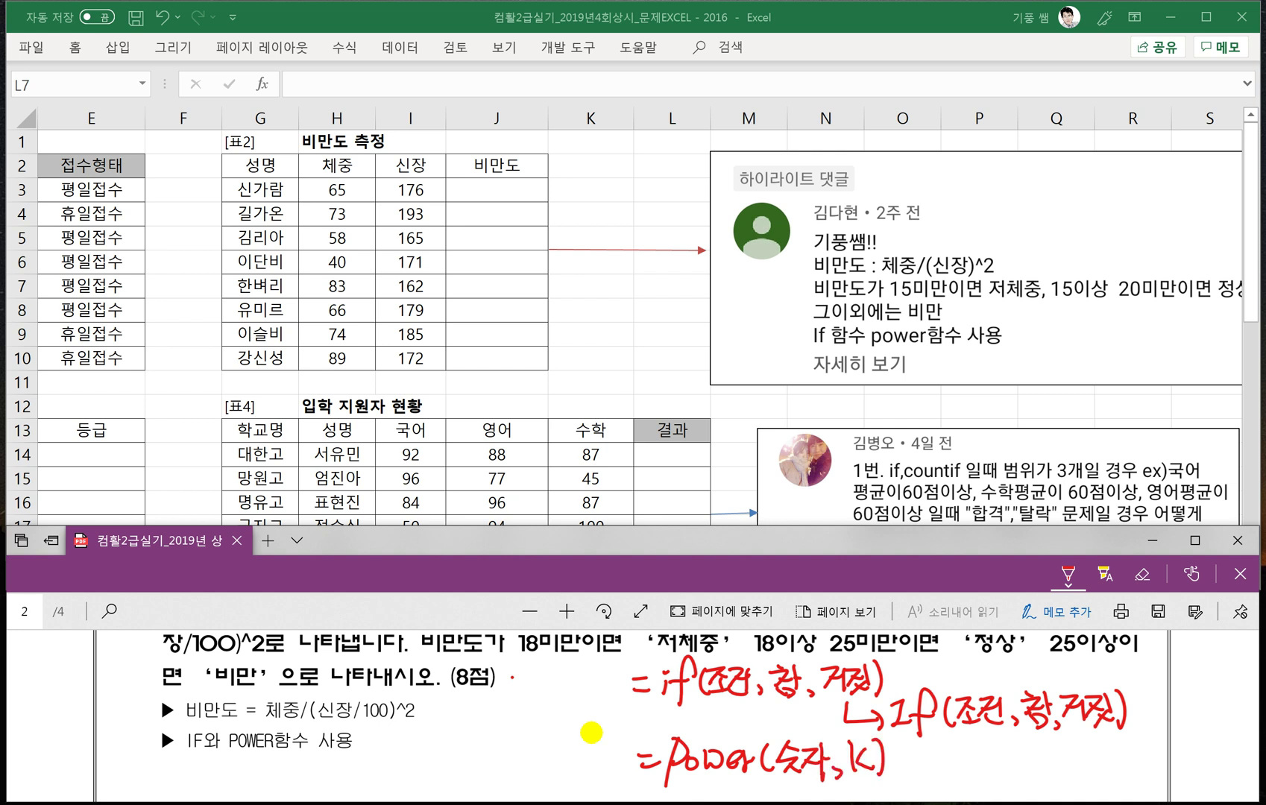
Handwrite the example =Power(2,3)=2³→8 beside the POWER syntax note.
{"action": "left_click_drag", "start_coordinate": [924, 757], "coordinate": [939, 755]}
{"action": "mouse_move", "coordinate": [924, 765]}
{"action": "left_mouse_down"}
{"action": "mouse_move", "coordinate": [969, 767]}
{"action": "mouse_move", "coordinate": [1009, 748]}
{"action": "mouse_move", "coordinate": [1051, 756]}
{"action": "mouse_move", "coordinate": [1058, 773]}
{"action": "left_mouse_up"}
{"action": "left_click", "coordinate": [1016, 762]}
{"action": "left_click_drag", "start_coordinate": [1067, 761], "coordinate": [1122, 777]}
{"action": "left_click_drag", "start_coordinate": [1133, 753], "coordinate": [1155, 753]}
{"action": "left_click_drag", "start_coordinate": [1133, 761], "coordinate": [1175, 771]}
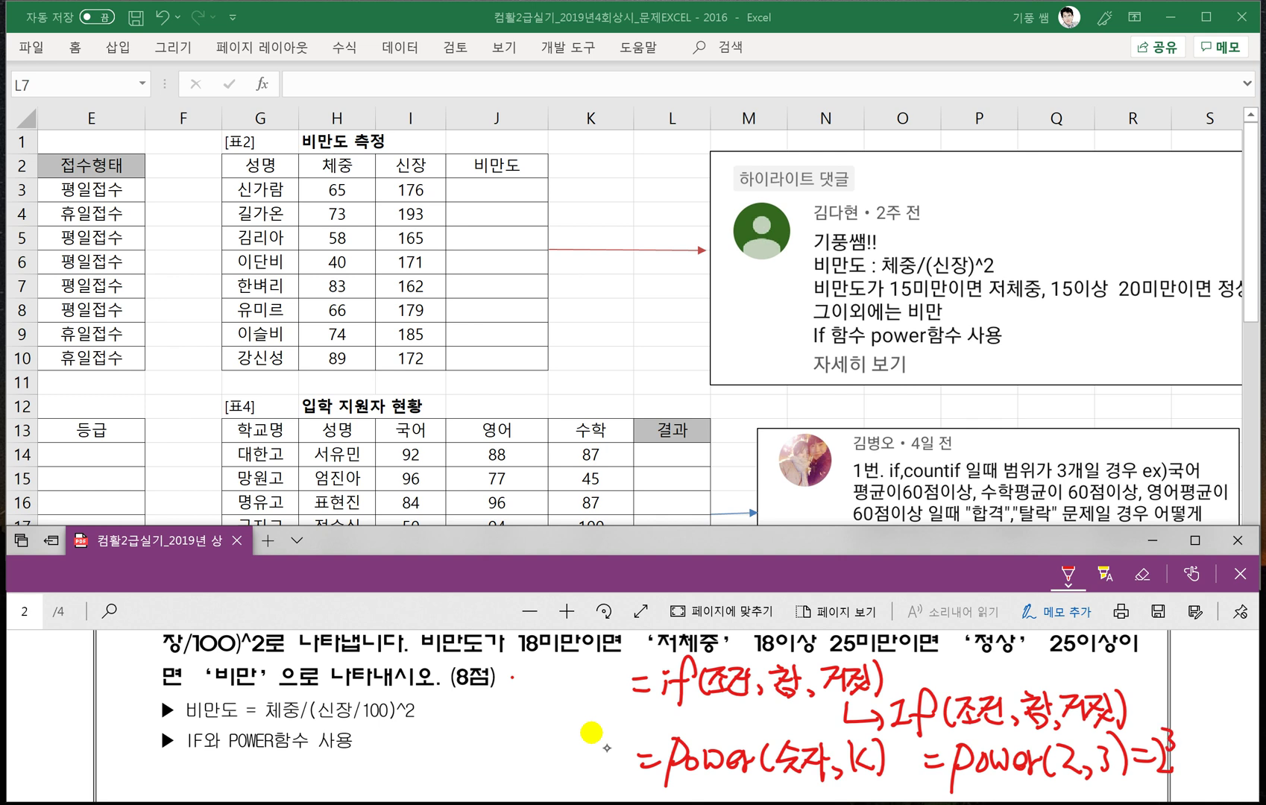
{"action": "mouse_move", "coordinate": [1196, 746]}
{"action": "left_mouse_down"}
{"action": "mouse_move", "coordinate": [1193, 776]}
{"action": "mouse_move", "coordinate": [1226, 742]}
{"action": "left_mouse_up"}
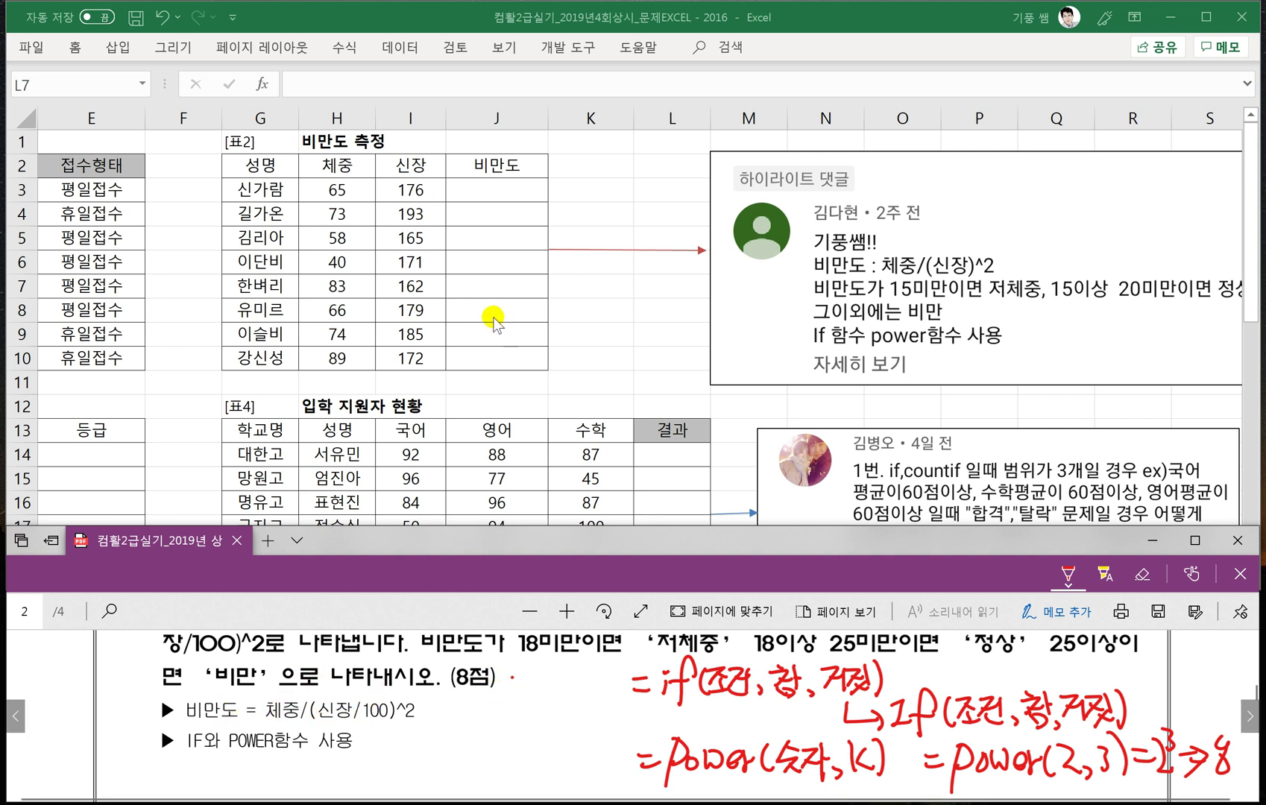
Begin J3 of 표2 with =H3/ and underline (신장/100)^2 in the PDF, labelling it "power" with an arrow.
{"action": "left_click", "coordinate": [477, 191]}
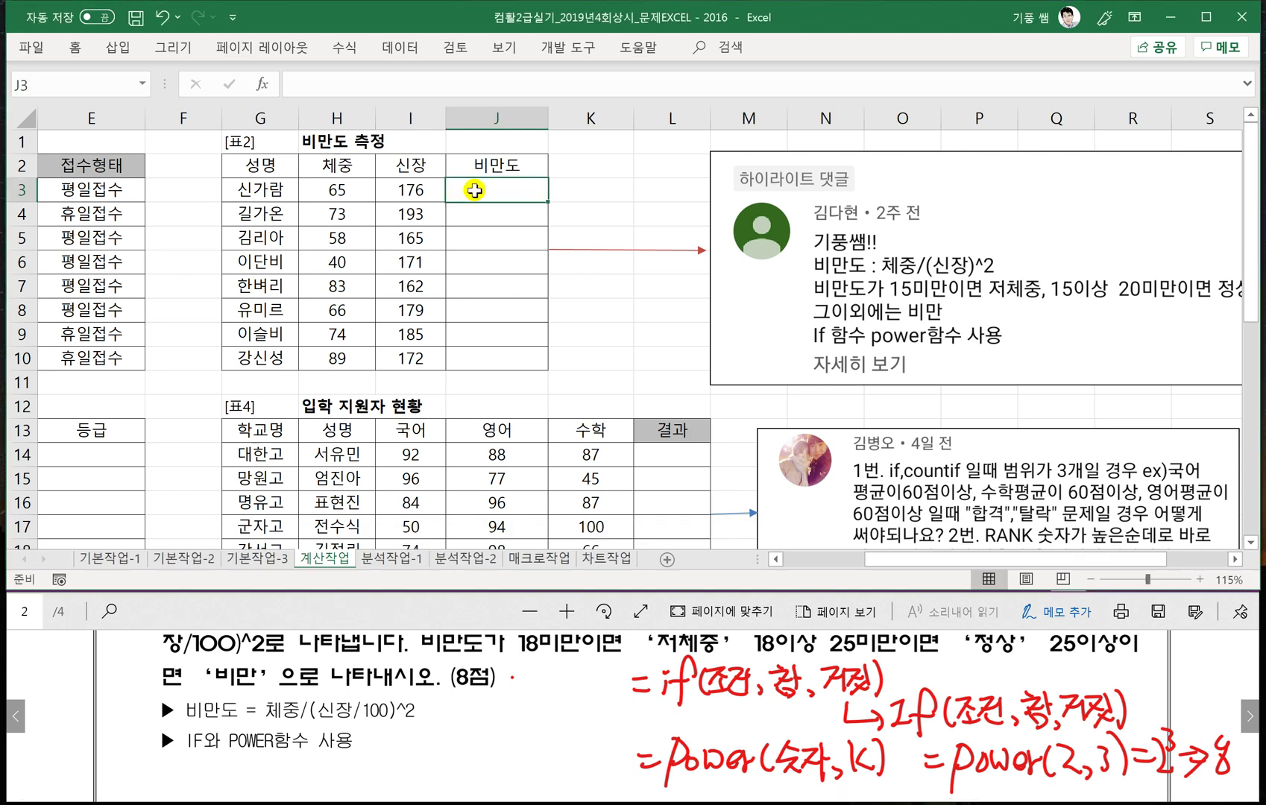
{"action": "type", "text": "="}
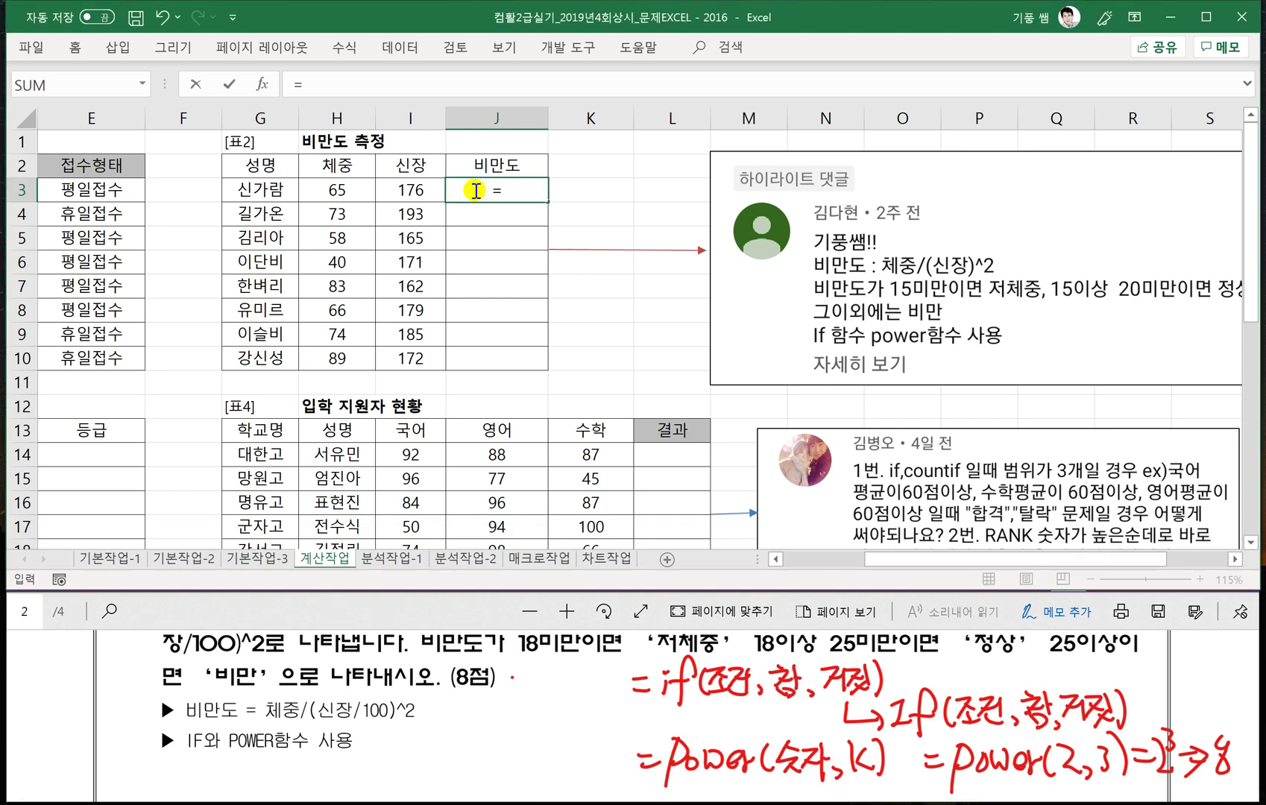
{"action": "left_click", "coordinate": [328, 191]}
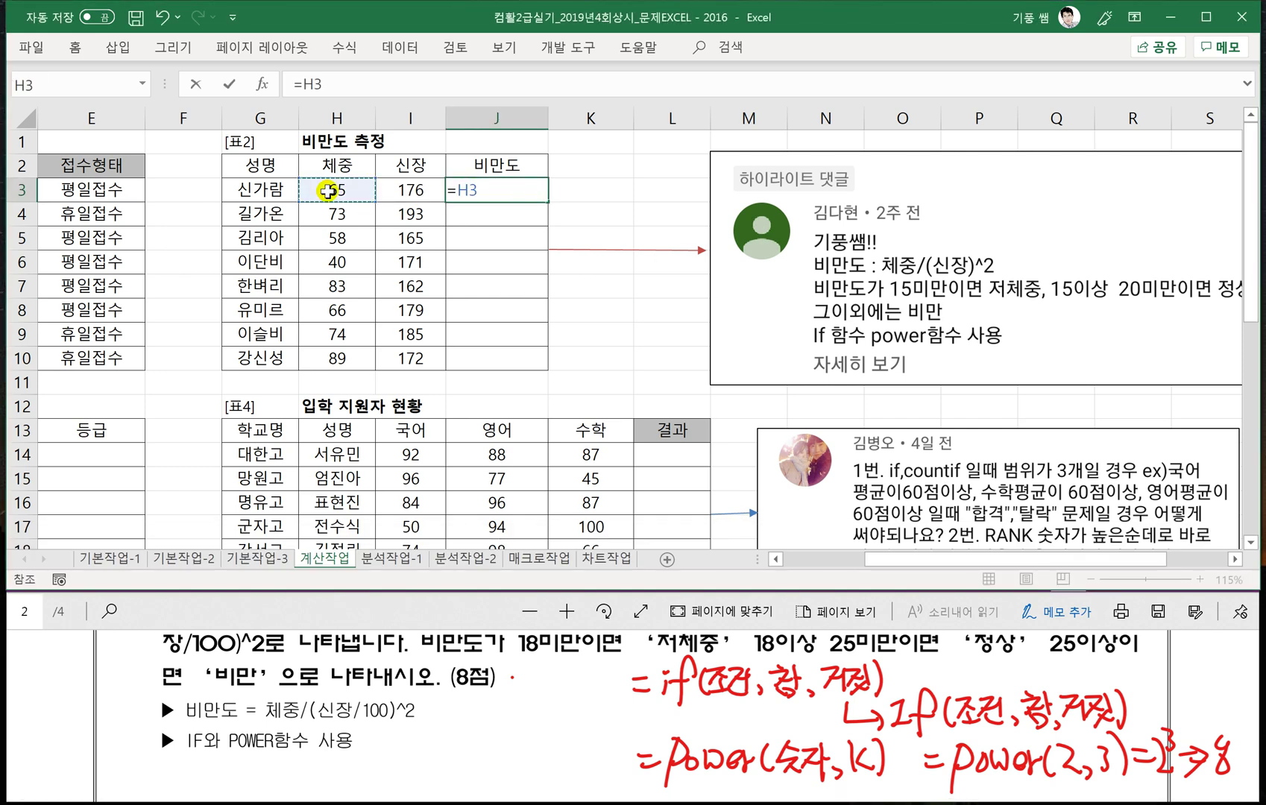
{"action": "type", "text": "/"}
{"action": "mouse_move", "coordinate": [318, 725]}
{"action": "left_mouse_down"}
{"action": "mouse_move", "coordinate": [414, 723]}
{"action": "mouse_move", "coordinate": [441, 738]}
{"action": "mouse_move", "coordinate": [559, 712]}
{"action": "left_mouse_up"}
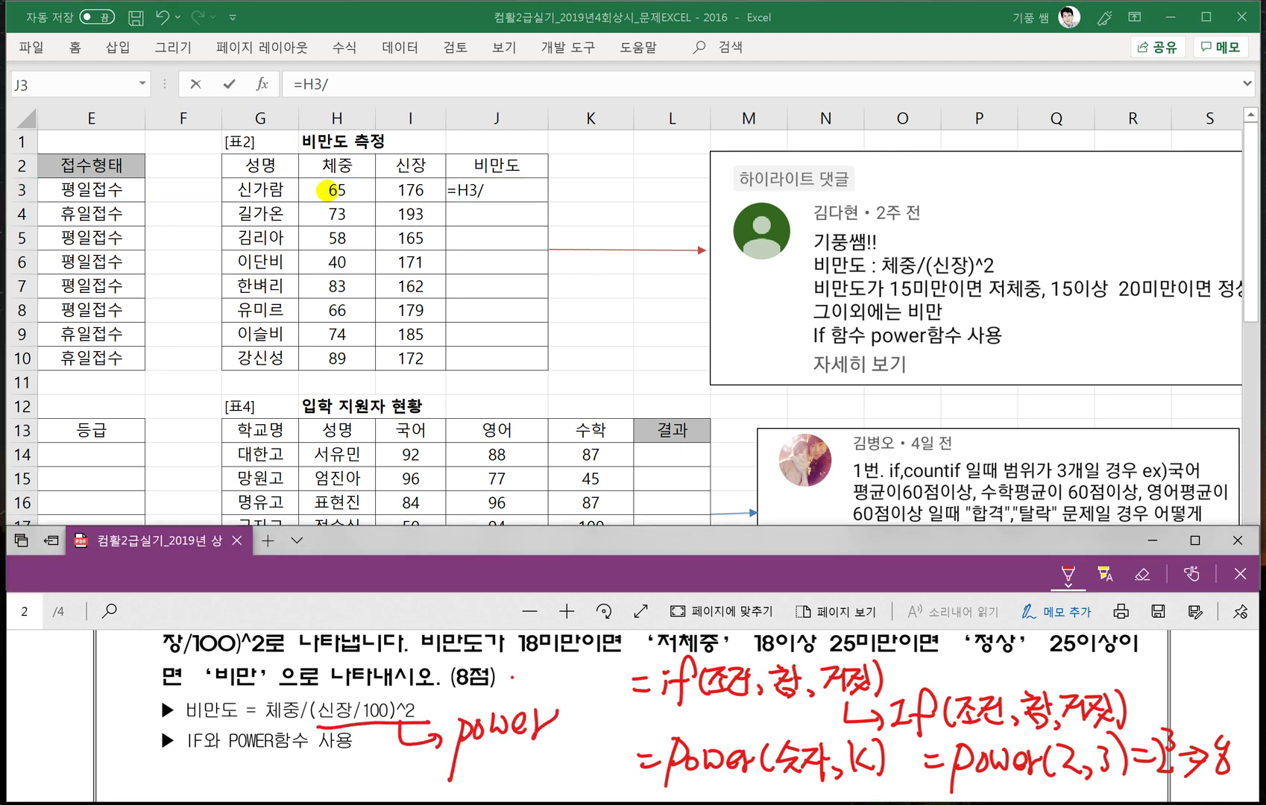
Complete the J3 formula as =H3/POWER(I3/100,2) and fill it down to J10.
{"action": "left_click", "coordinate": [509, 196]}
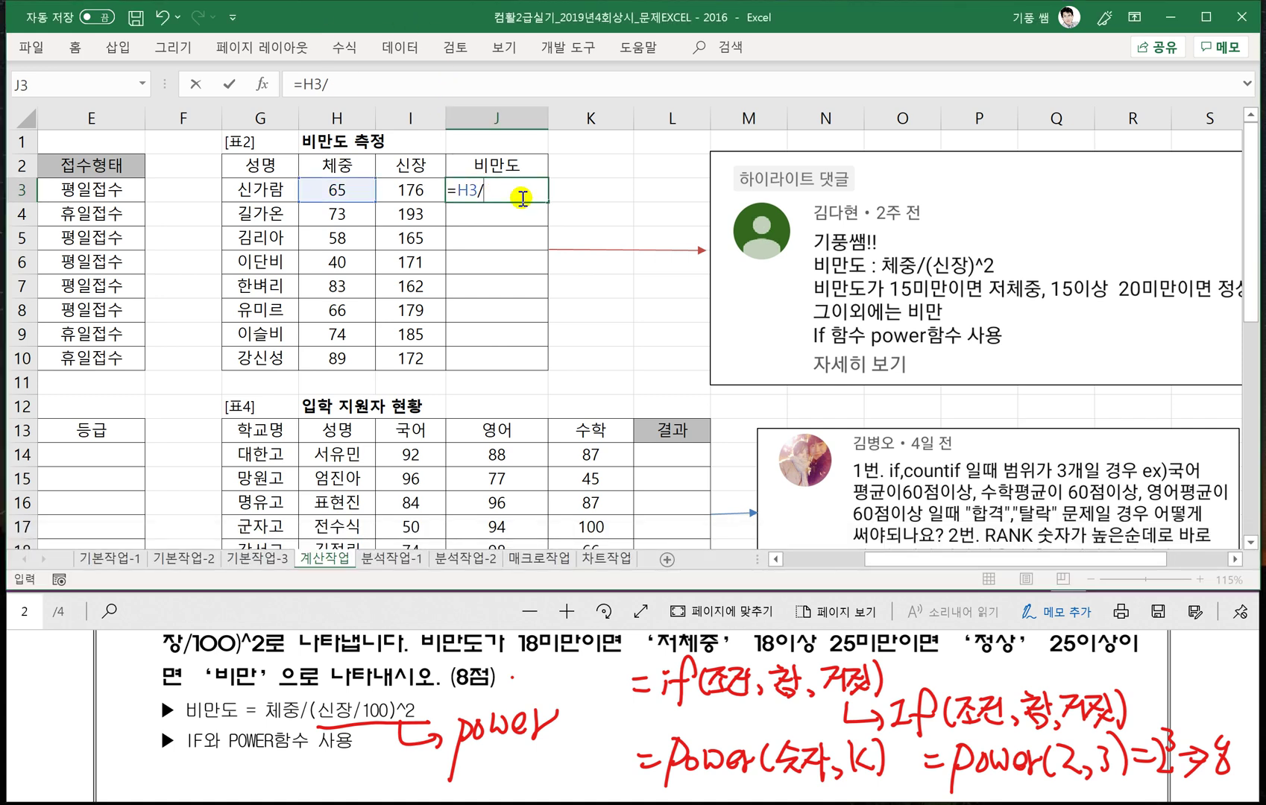
{"action": "type", "text": "PO"}
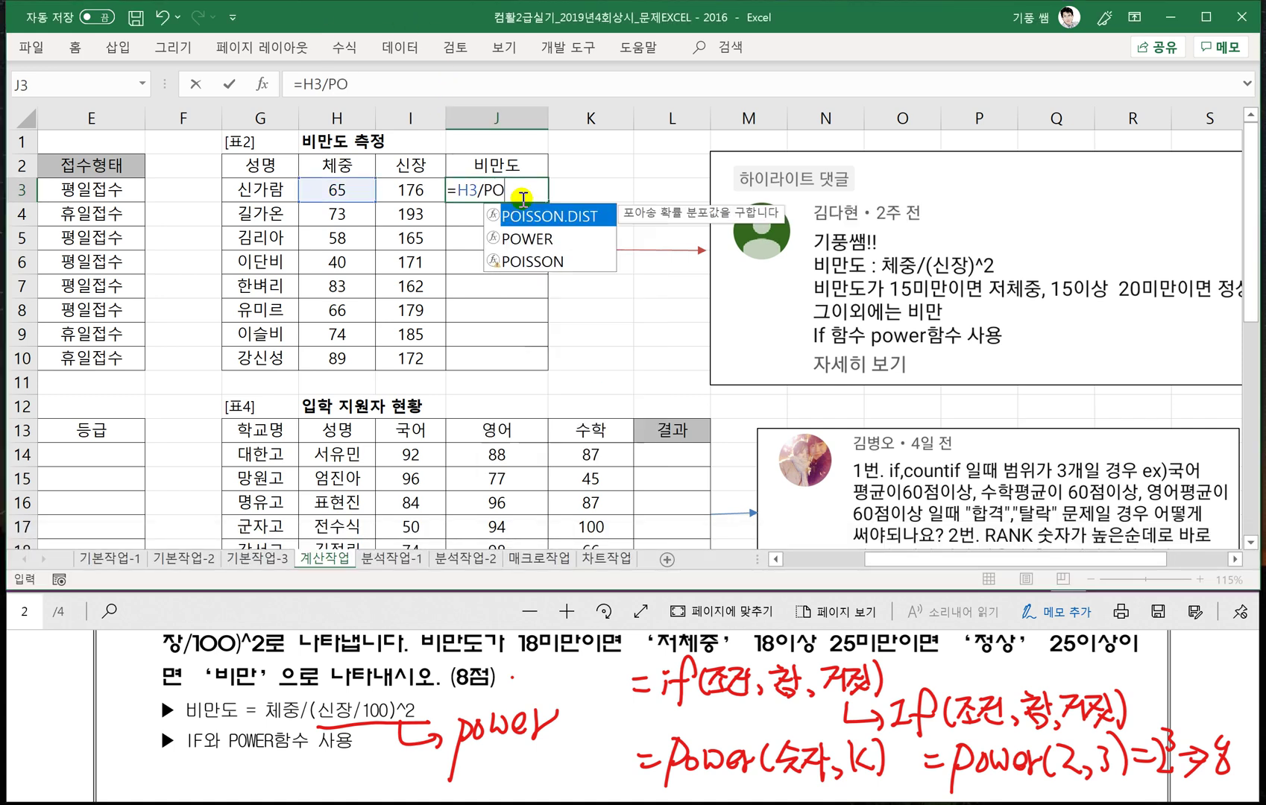
{"action": "type", "text": "WER("}
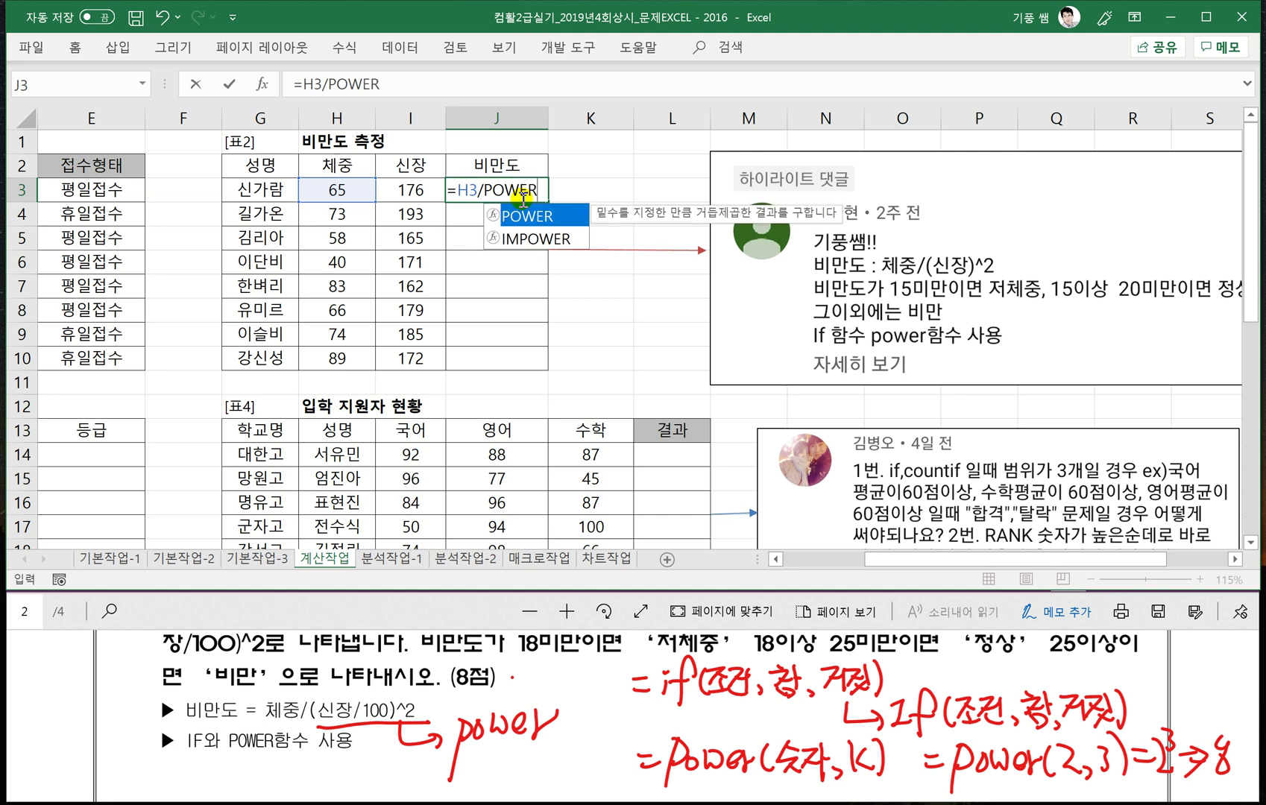
{"action": "left_click", "coordinate": [415, 191]}
{"action": "type", "text": "/100"}
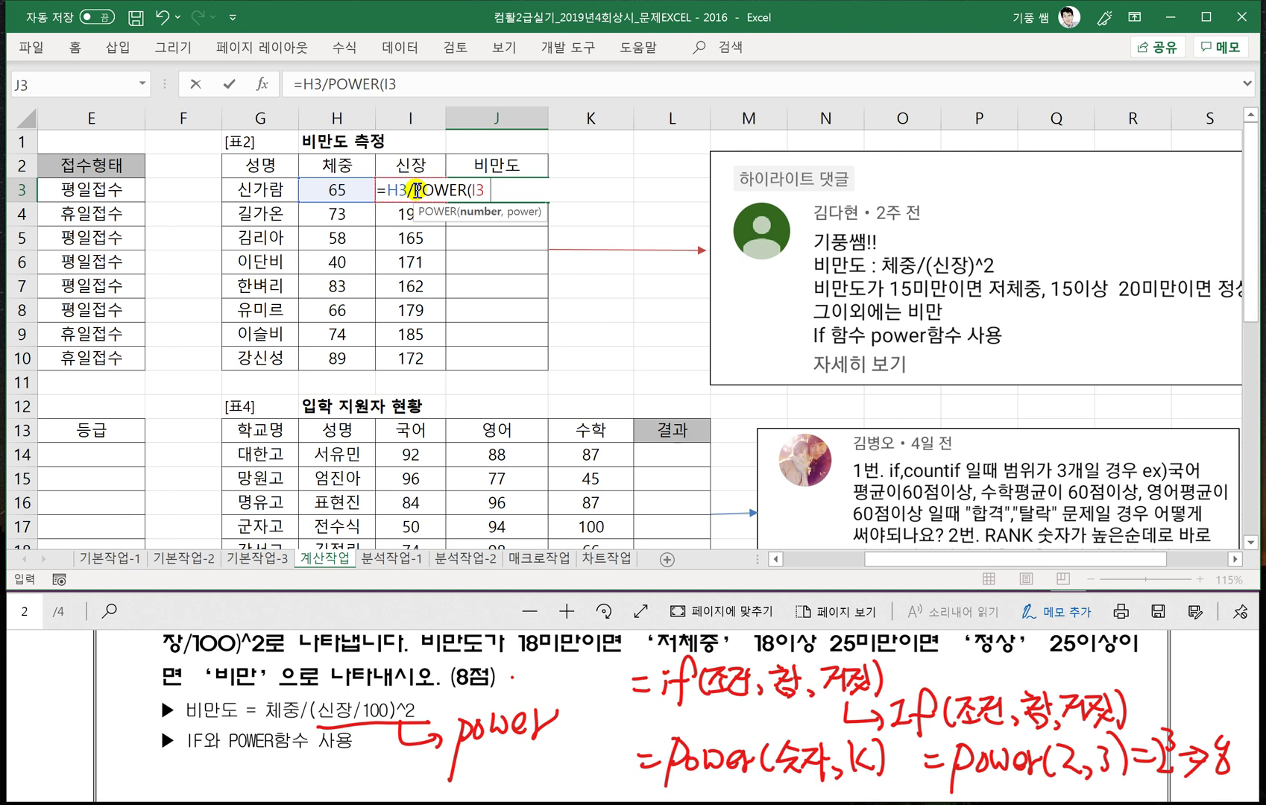
{"action": "type", "text": ","}
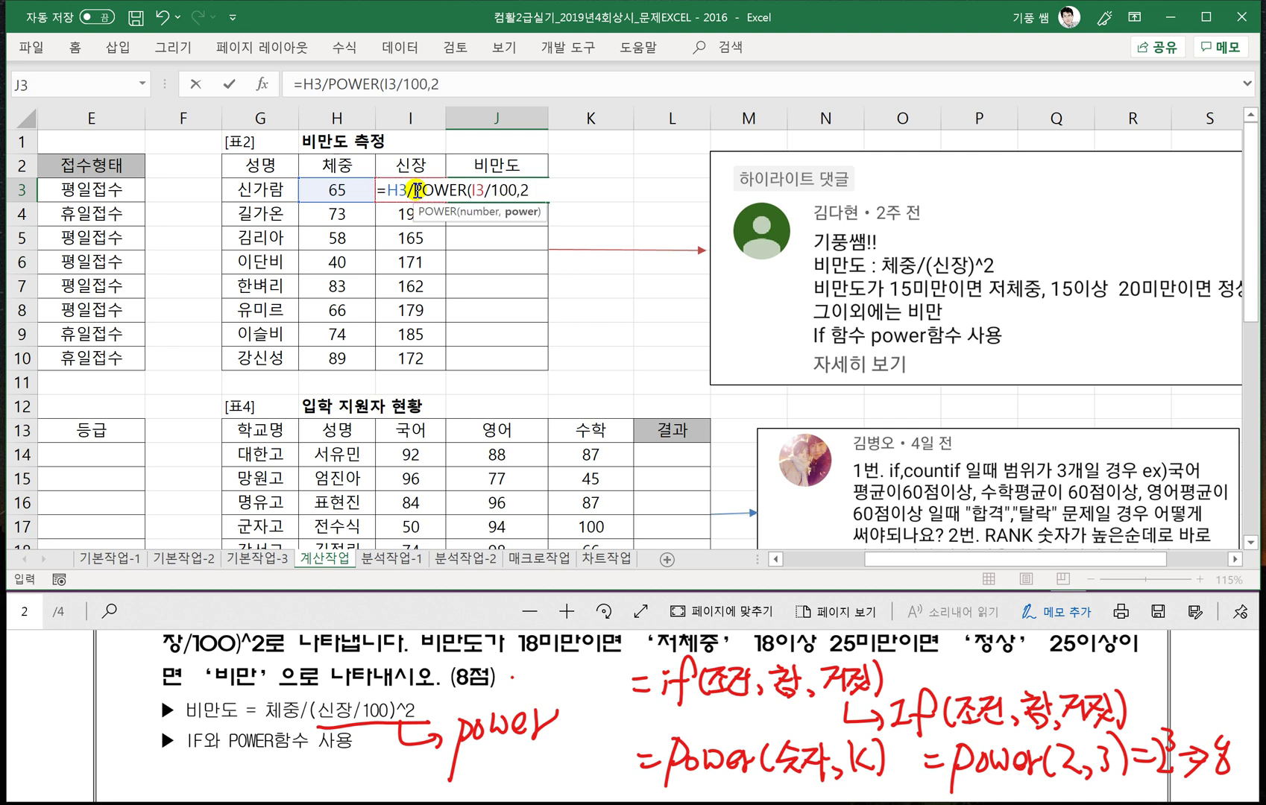
{"action": "type", "text": "2)"}
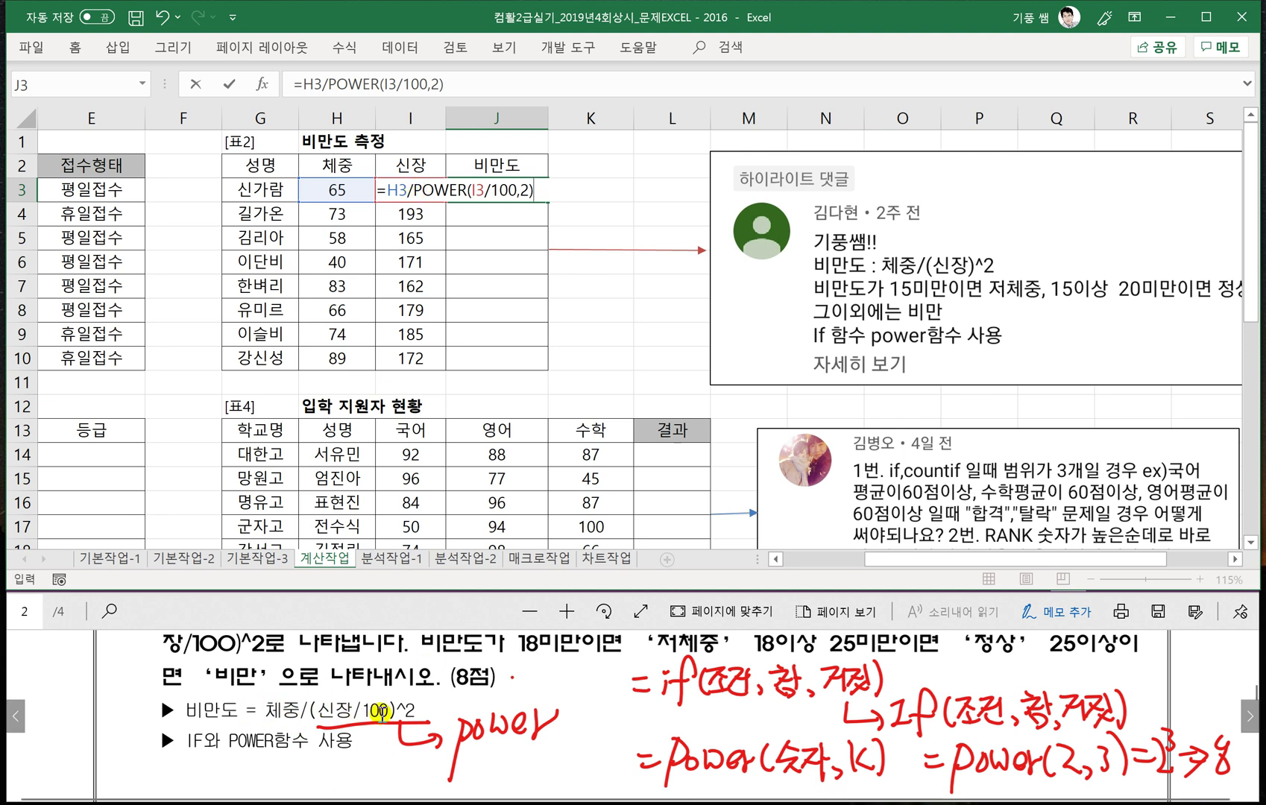
{"action": "key", "text": "Return"}
{"action": "left_click", "coordinate": [531, 189]}
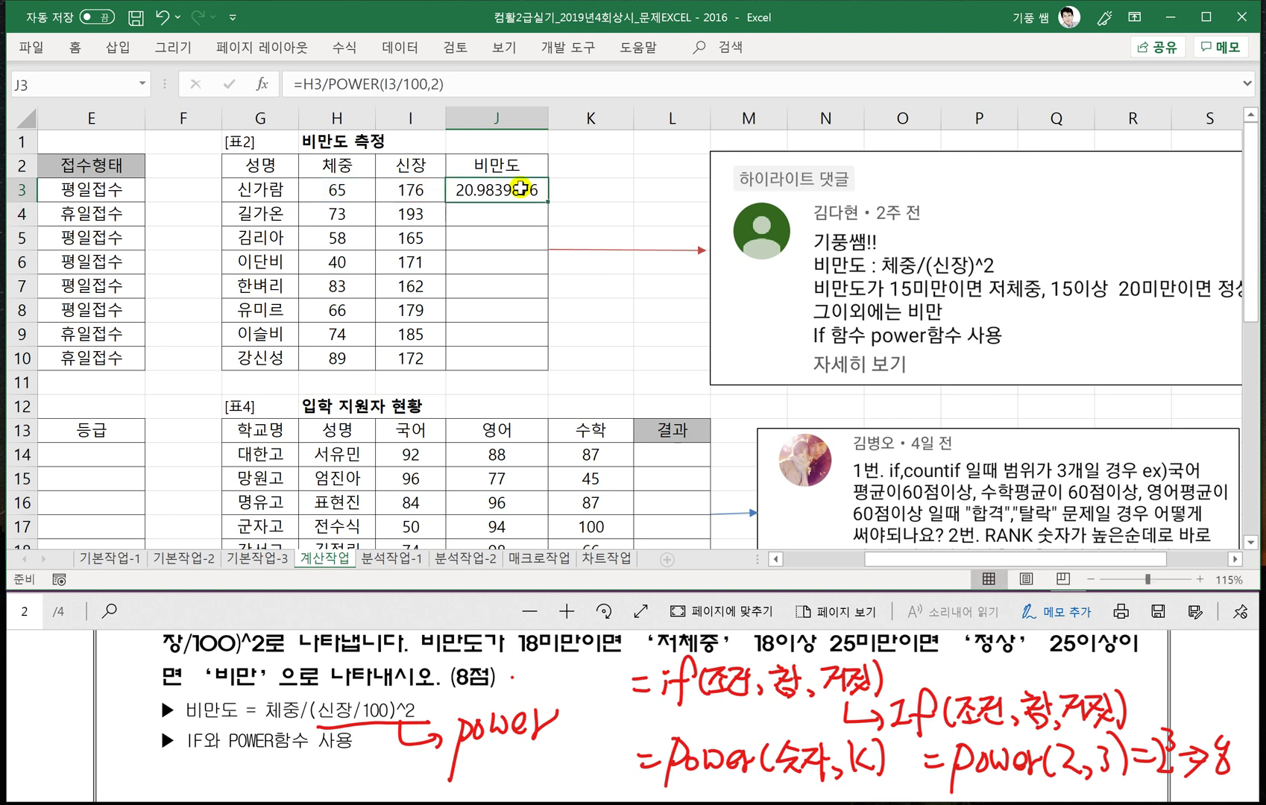
{"action": "left_click_drag", "start_coordinate": [545, 202], "coordinate": [547, 364]}
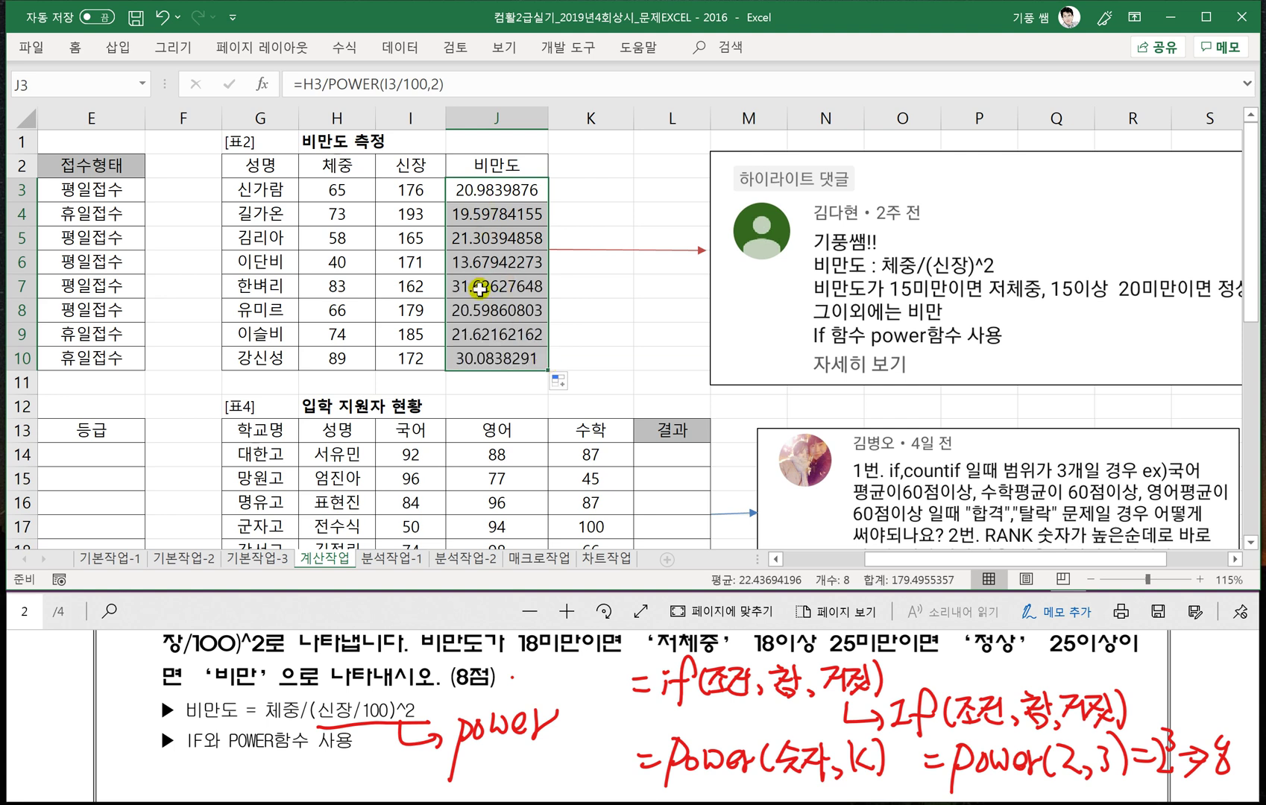
{"action": "double_click", "coordinate": [498, 190]}
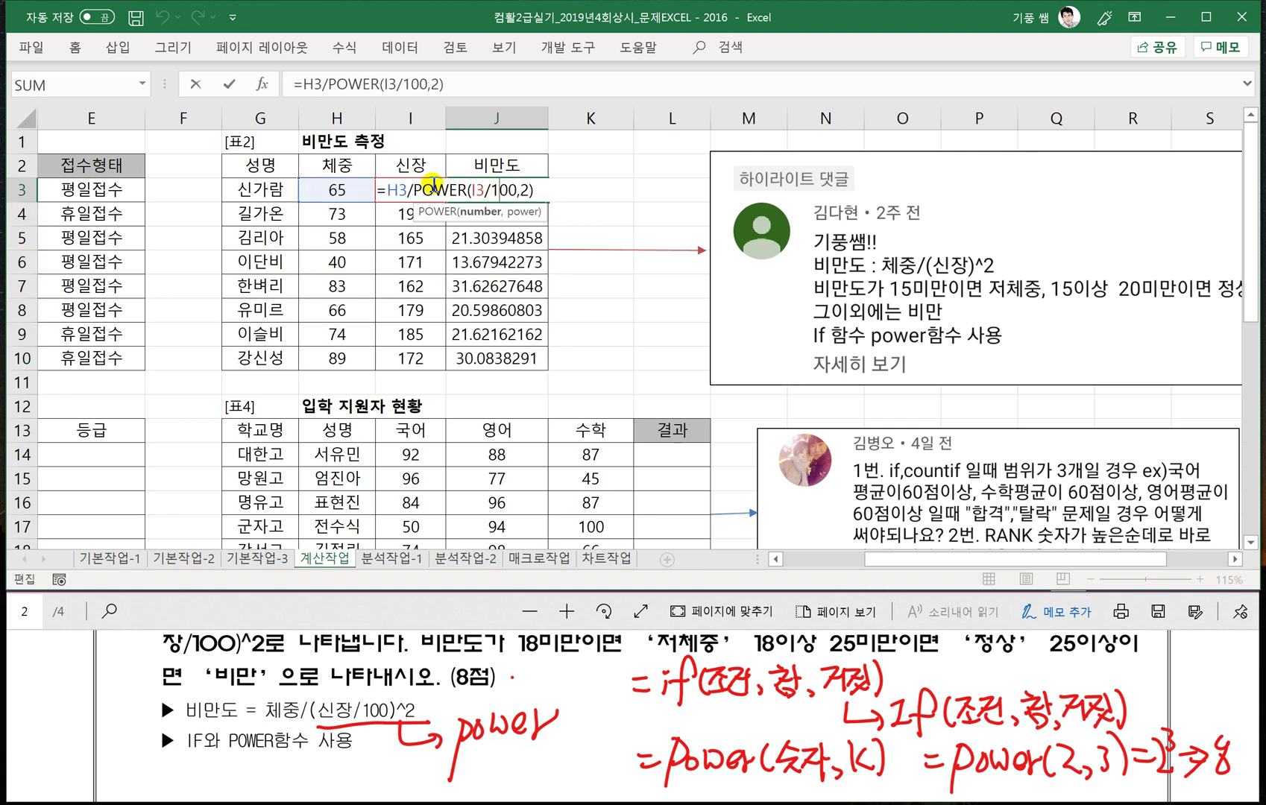
{"action": "left_click", "coordinate": [387, 191]}
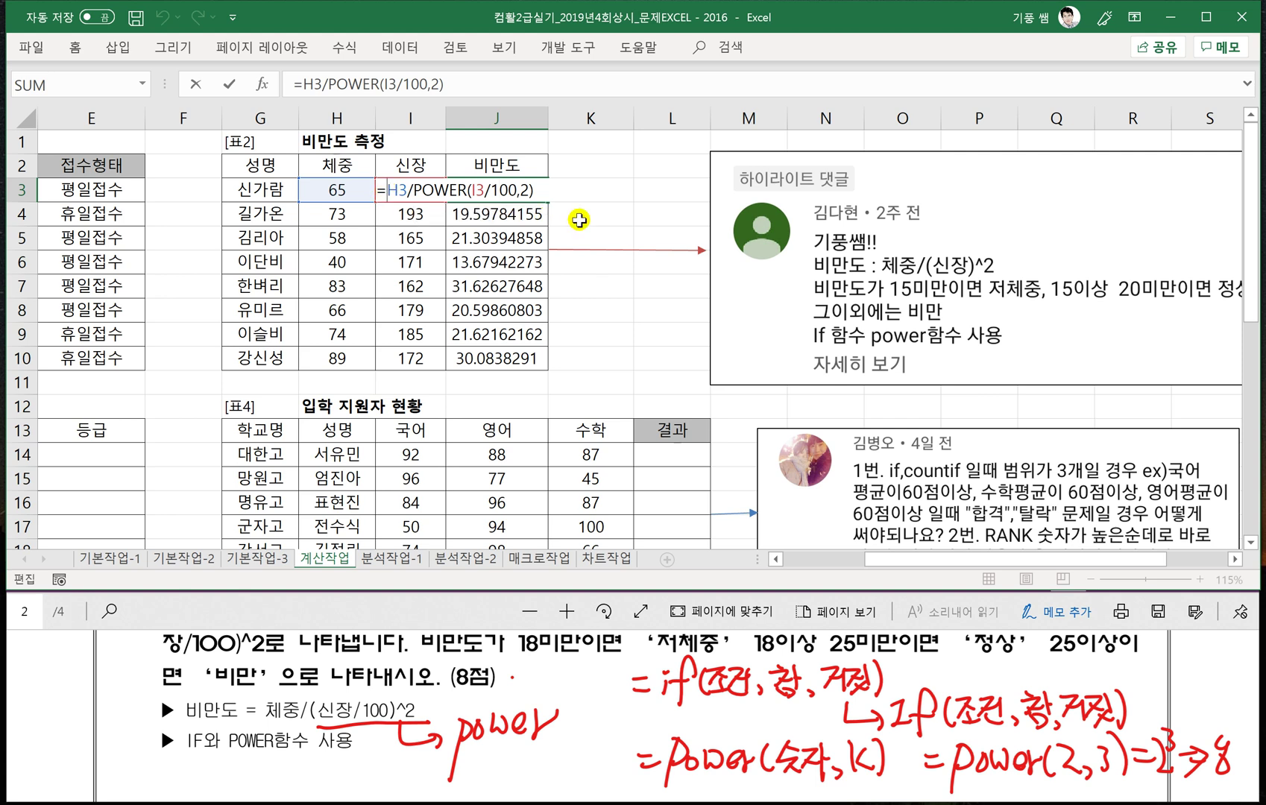
{"action": "type", "text": "IF("}
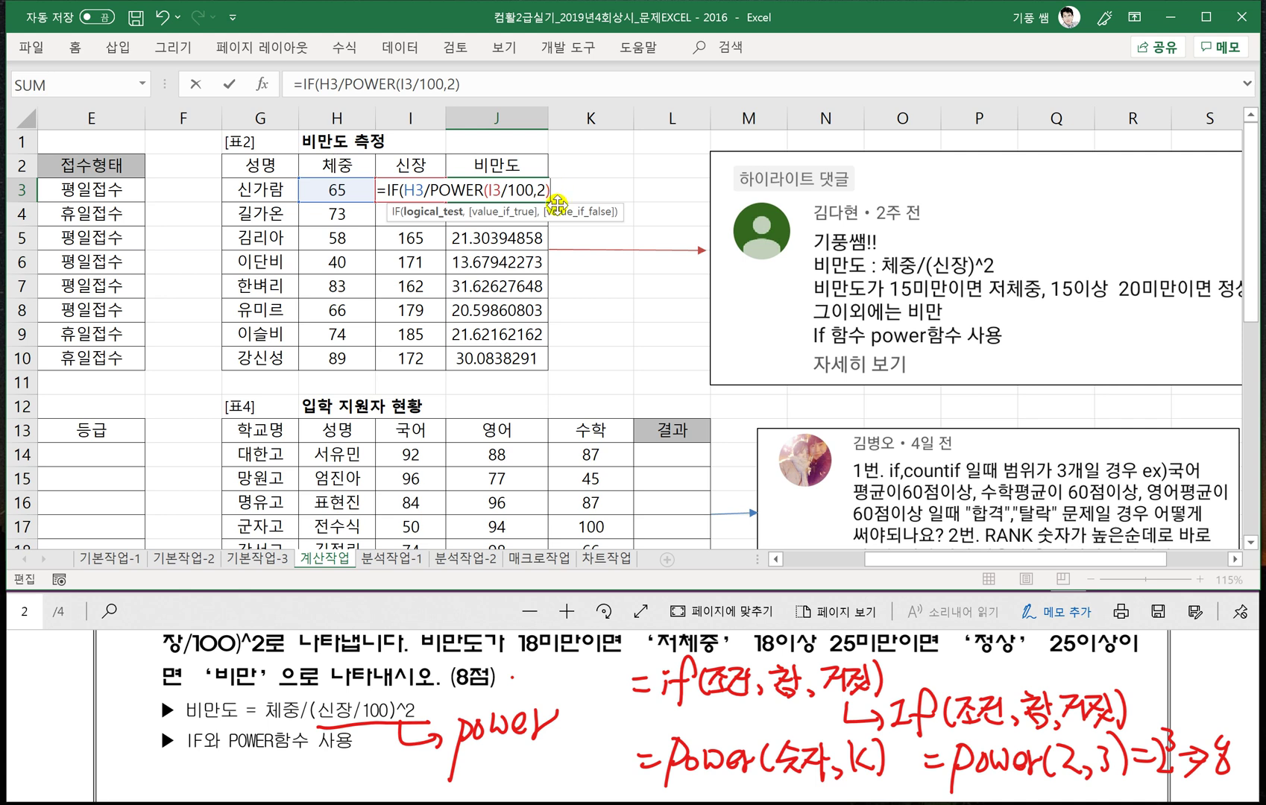
{"action": "key", "text": "Return"}
{"action": "key", "text": "Escape"}
{"action": "key", "text": "Escape"}
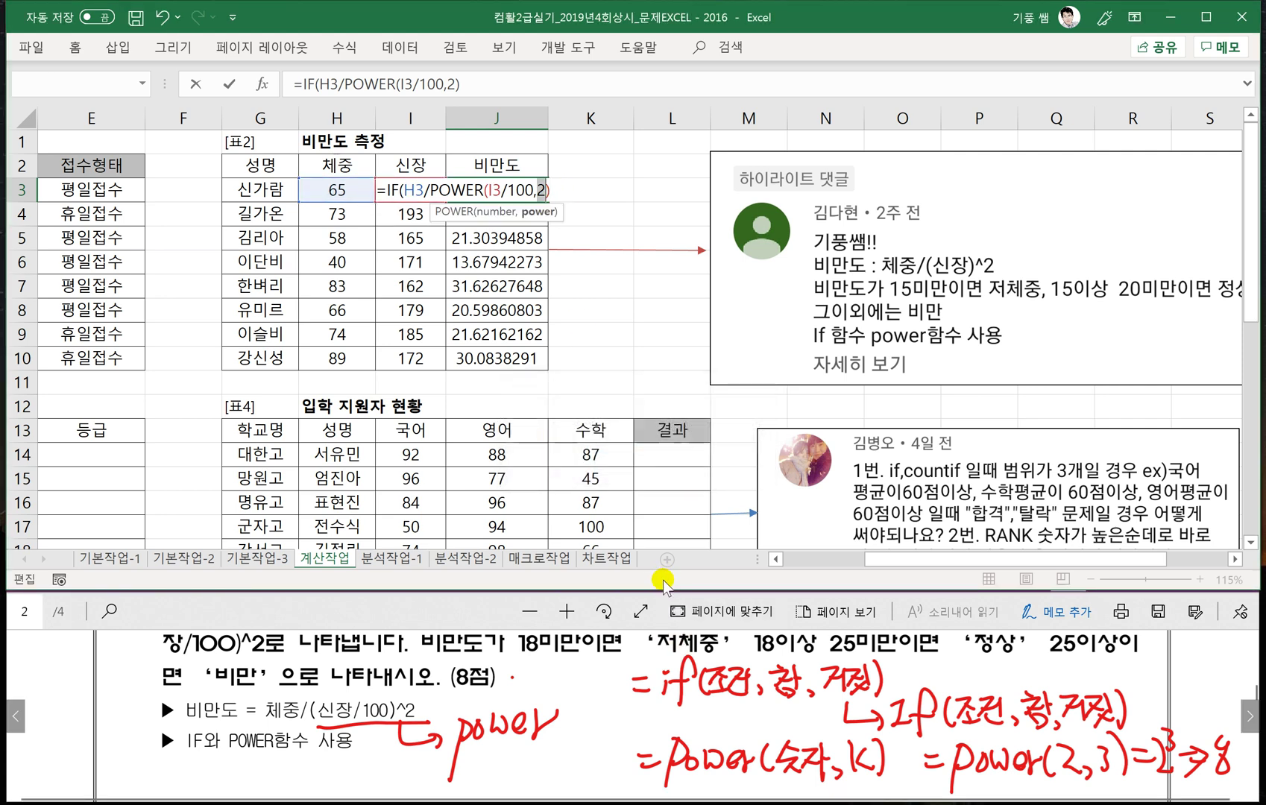
{"action": "scroll", "coordinate": [589, 342], "scroll_direction": "up", "scroll_amount": 2}
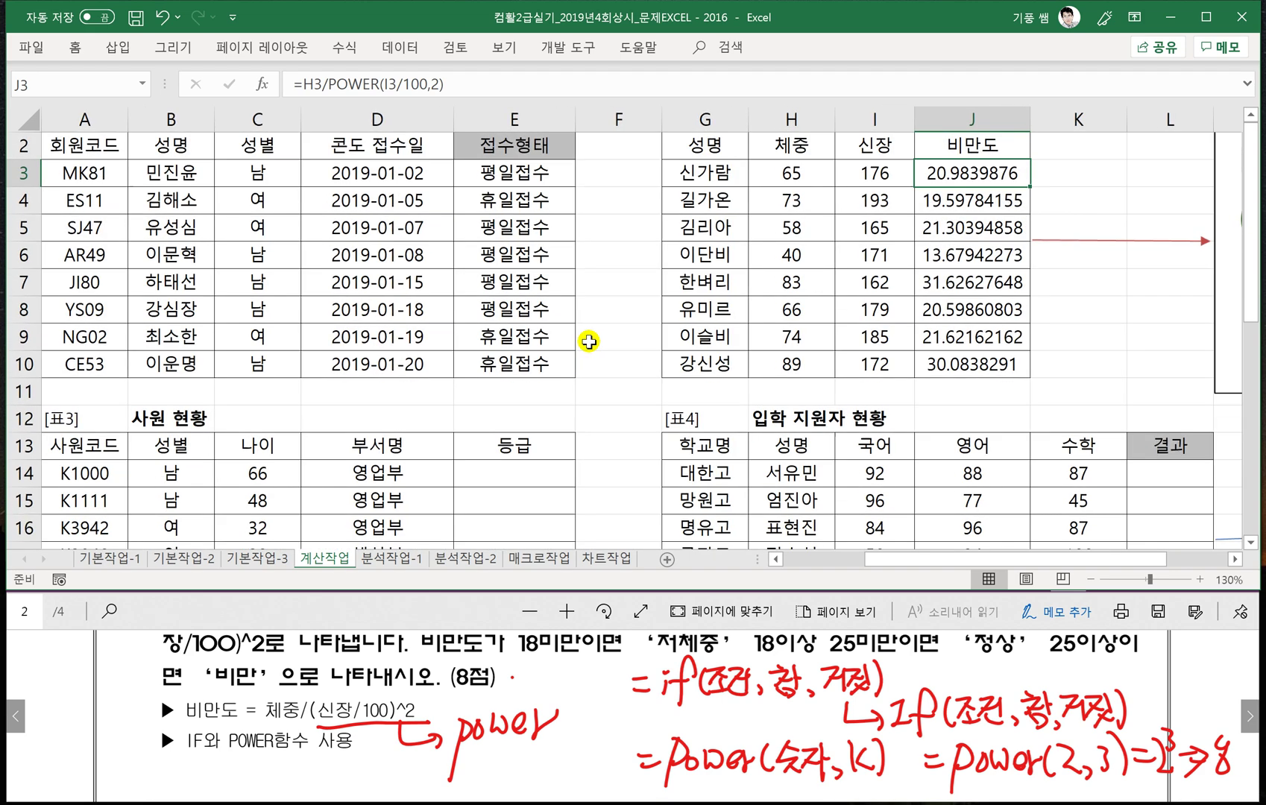
Copy the expression H3/POWER(I3/100,2) from the formula in J3 of 표2.
{"action": "scroll", "coordinate": [685, 369], "scroll_direction": "up", "scroll_amount": 1}
{"action": "left_click_drag", "start_coordinate": [887, 557], "coordinate": [969, 558]}
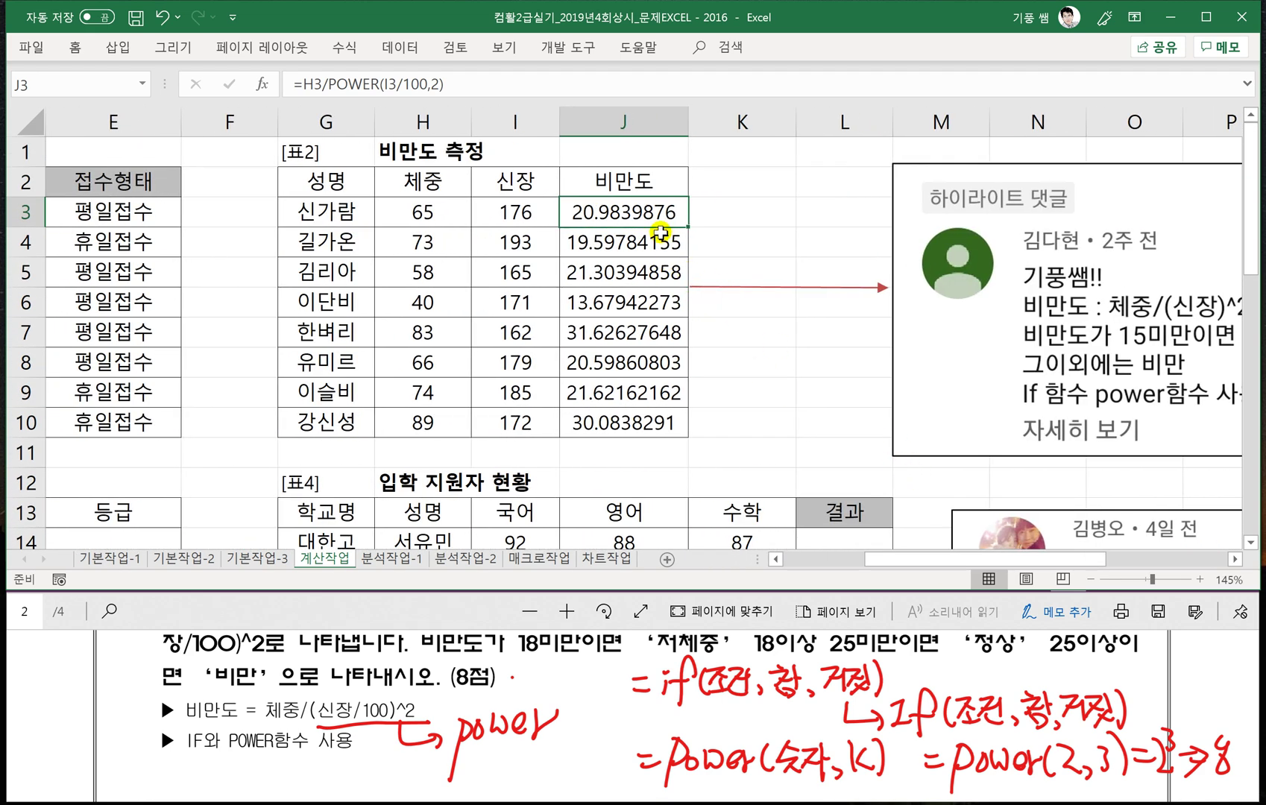
{"action": "double_click", "coordinate": [651, 214]}
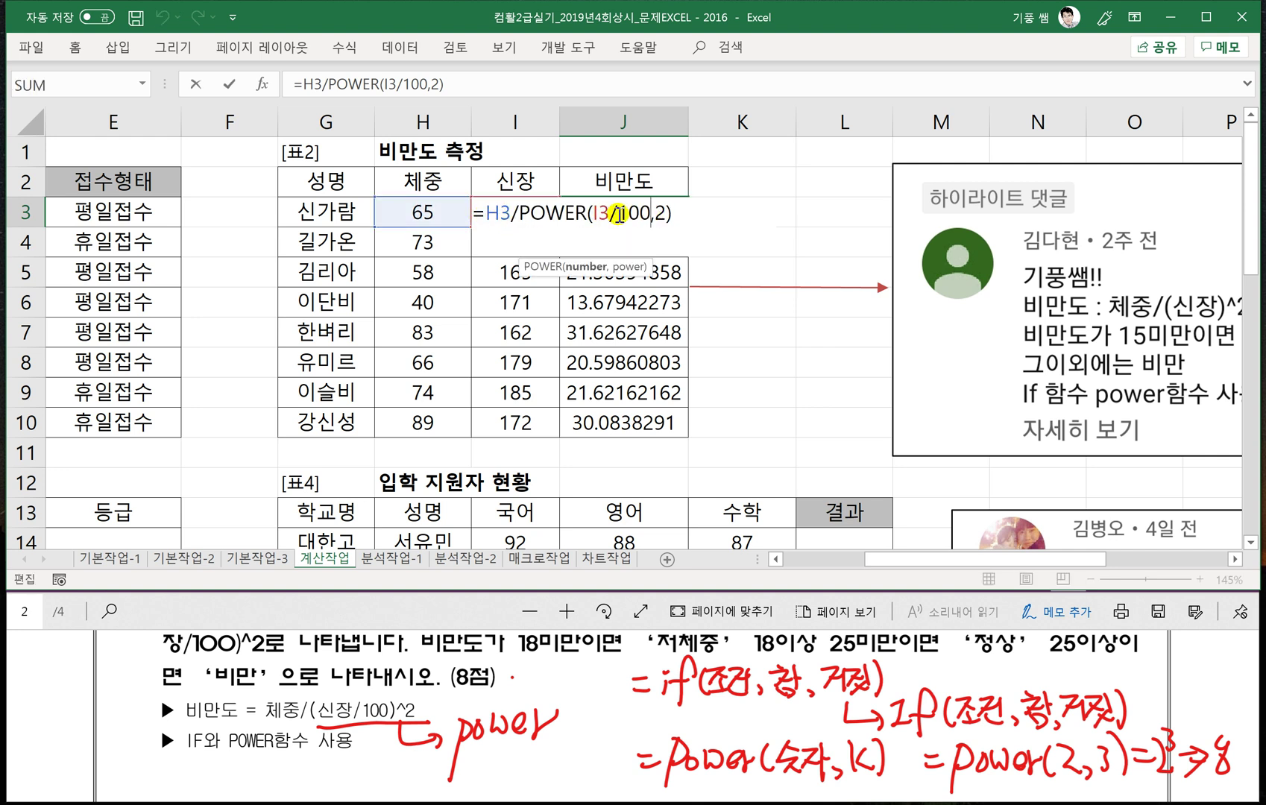
{"action": "left_click_drag", "start_coordinate": [682, 212], "coordinate": [495, 222]}
{"action": "key", "text": "ctrl+c"}
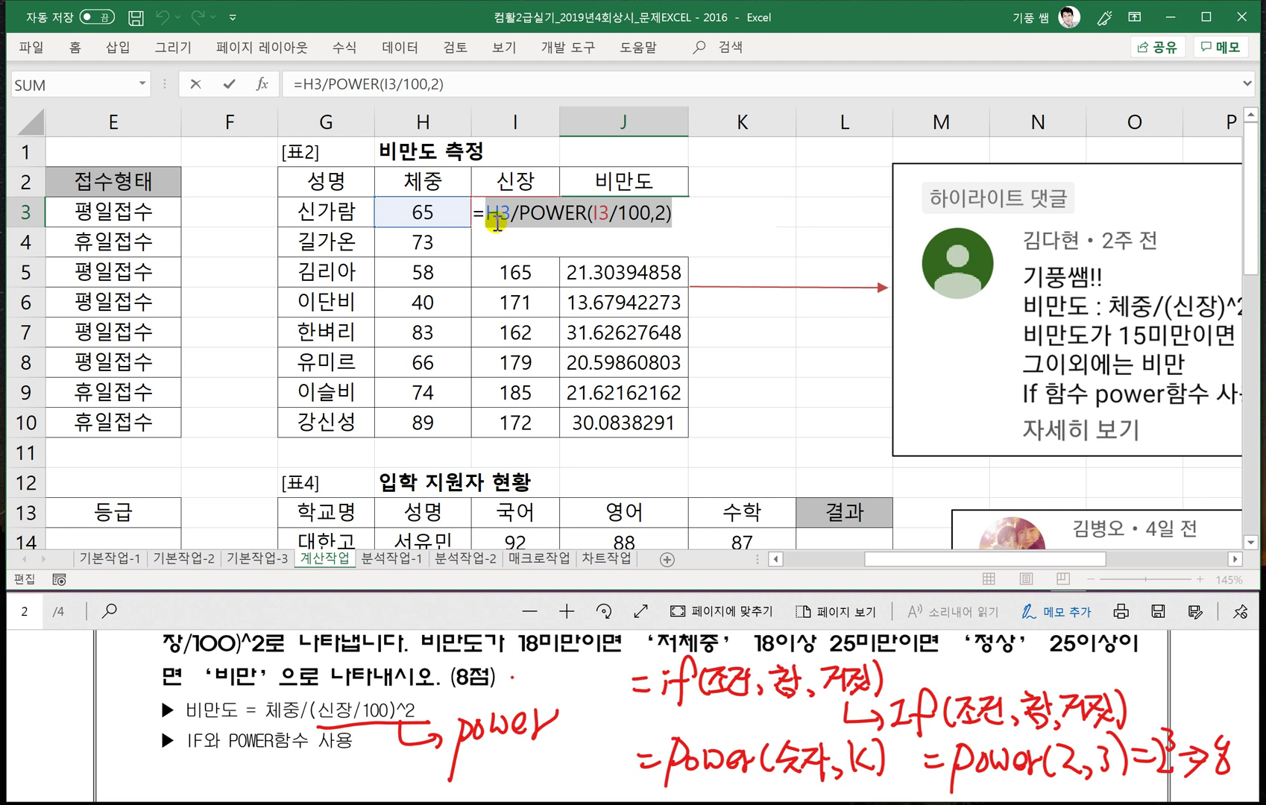
Wrap the J3 expression in an IF test, making it =IF(H3/POWER(I3/100,2)<18,"저체중", with the formula left open.
{"action": "left_click", "coordinate": [486, 219]}
{"action": "type", "text": "IF"}
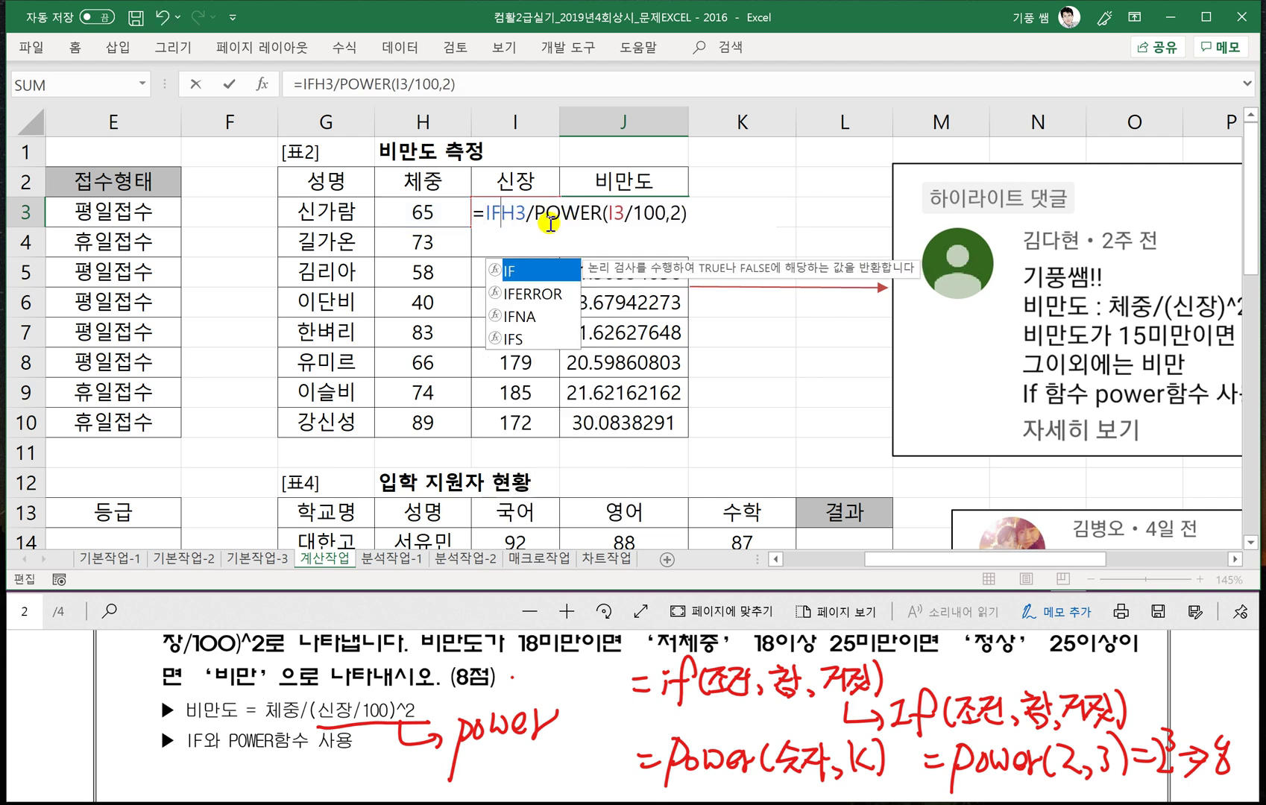
{"action": "type", "text": "("}
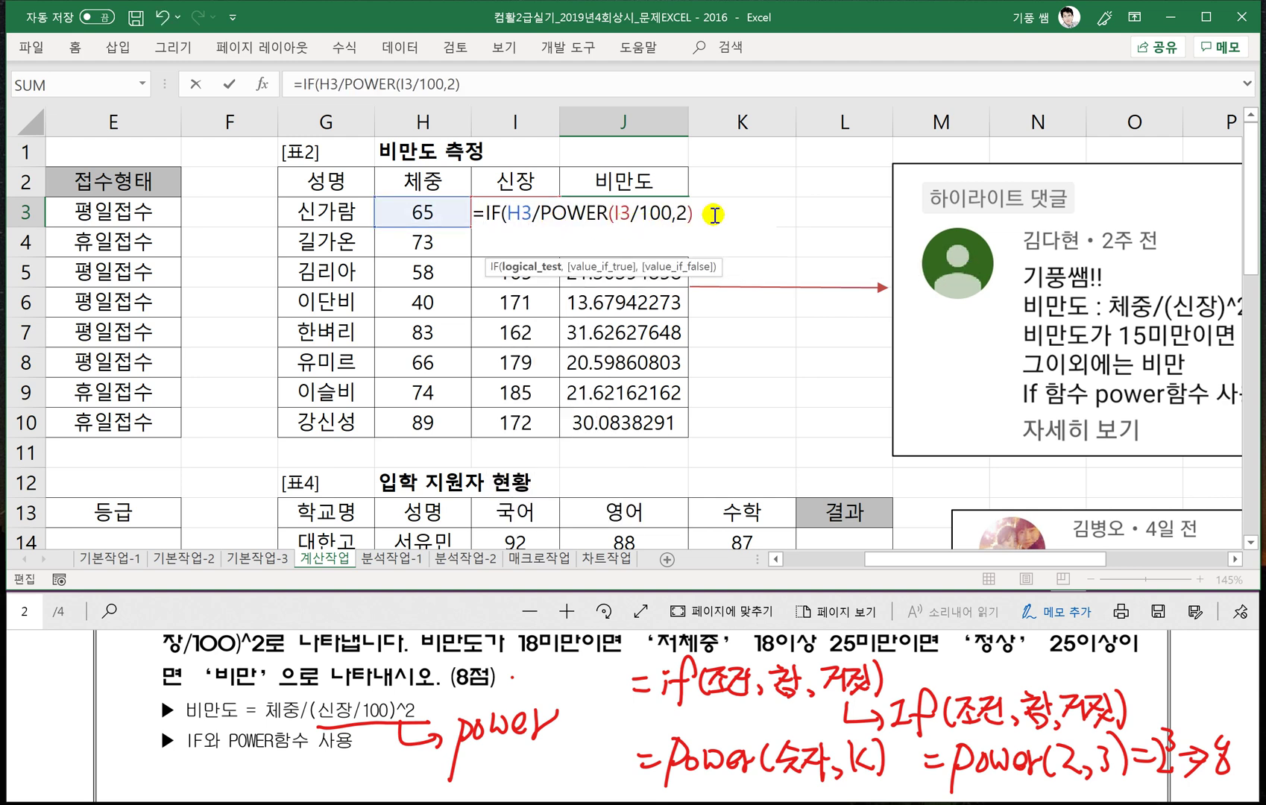
{"action": "left_click", "coordinate": [714, 223]}
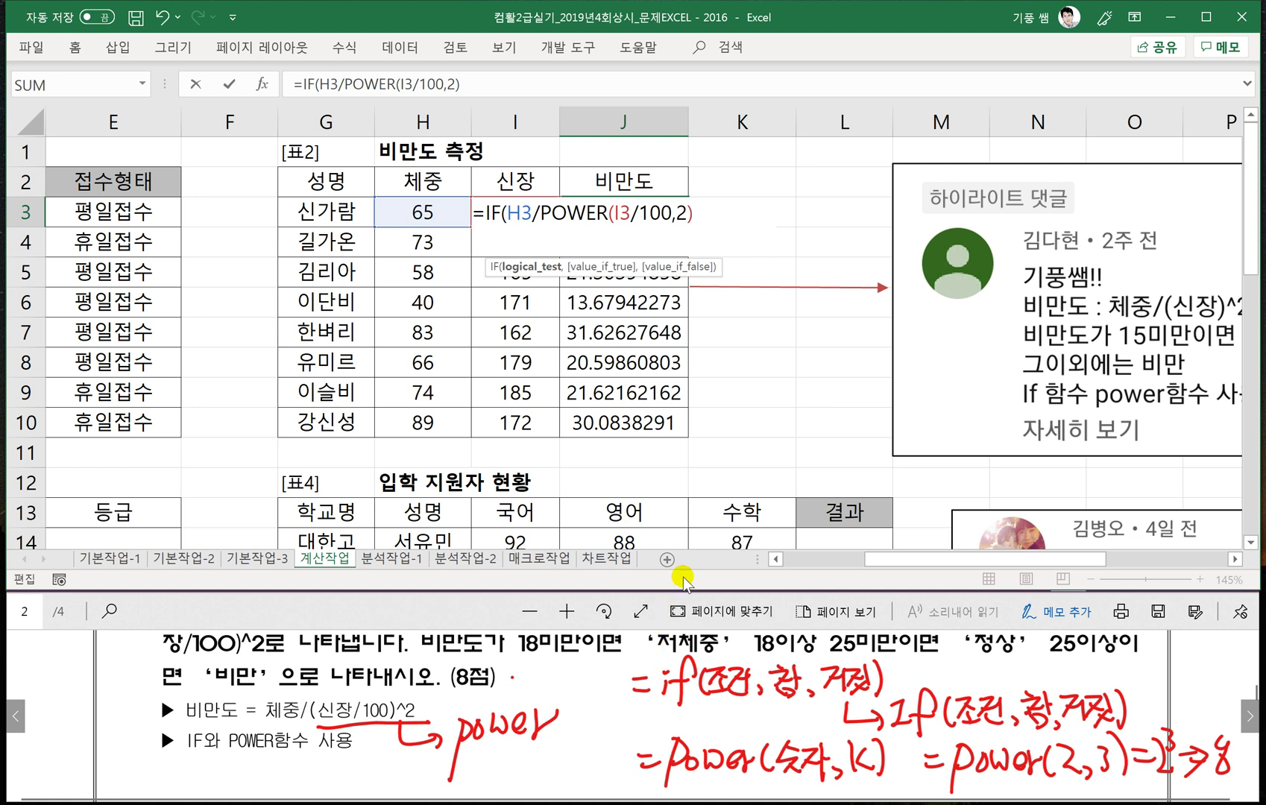
{"action": "type", "text": "<18"}
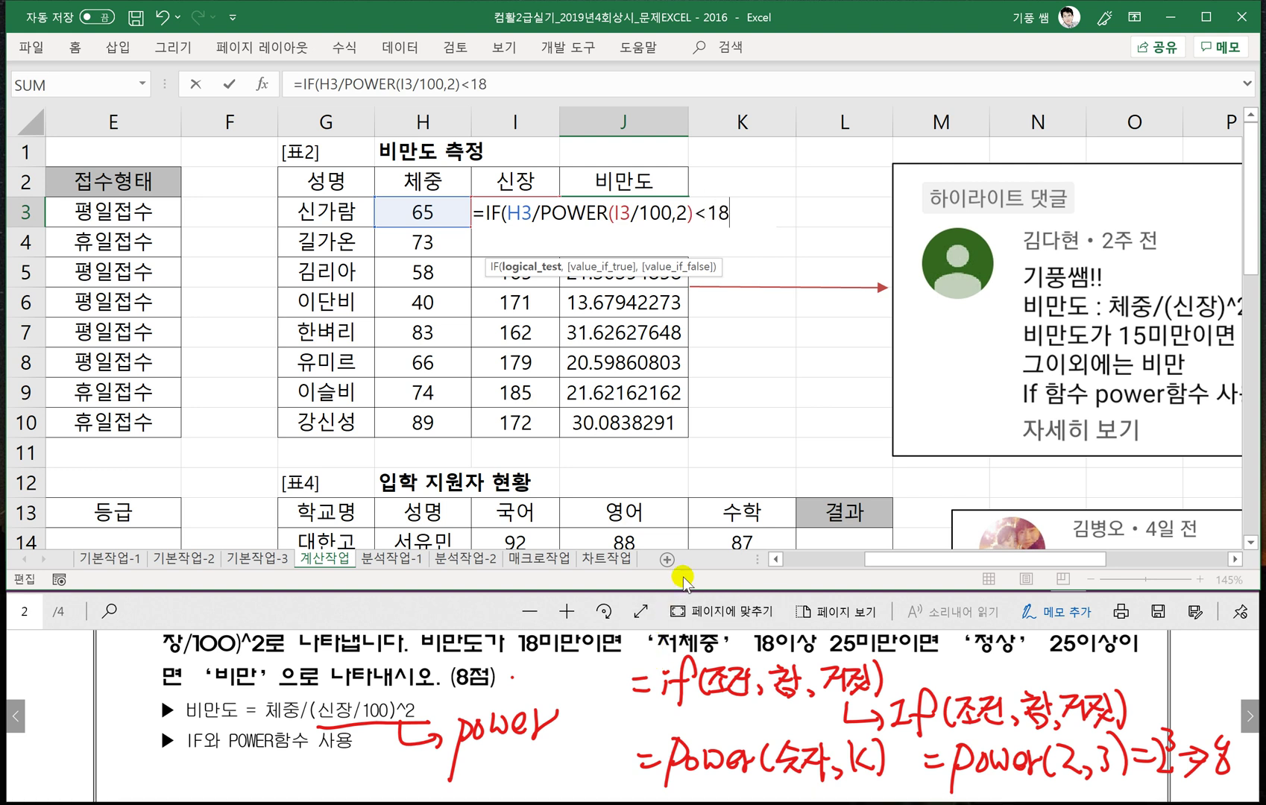
{"action": "type", "text": ",\""}
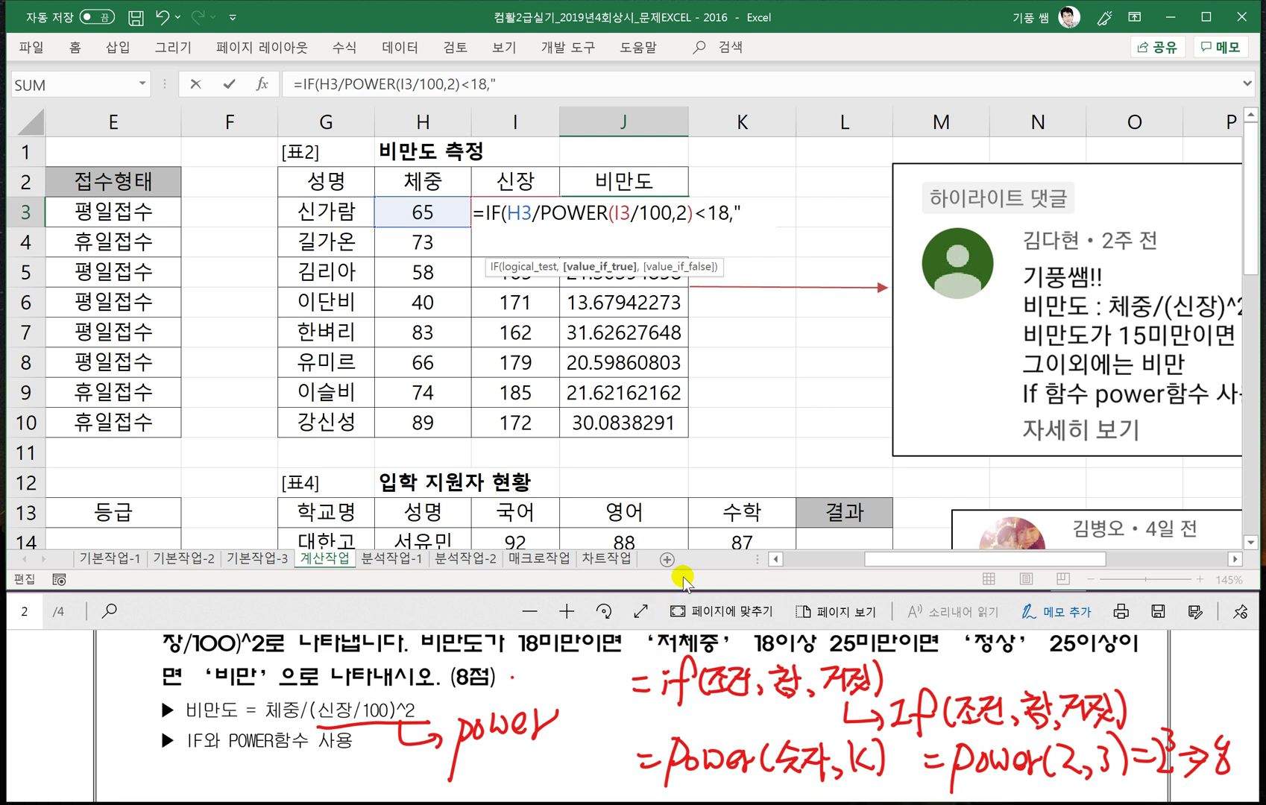
{"action": "type", "text": "저체"}
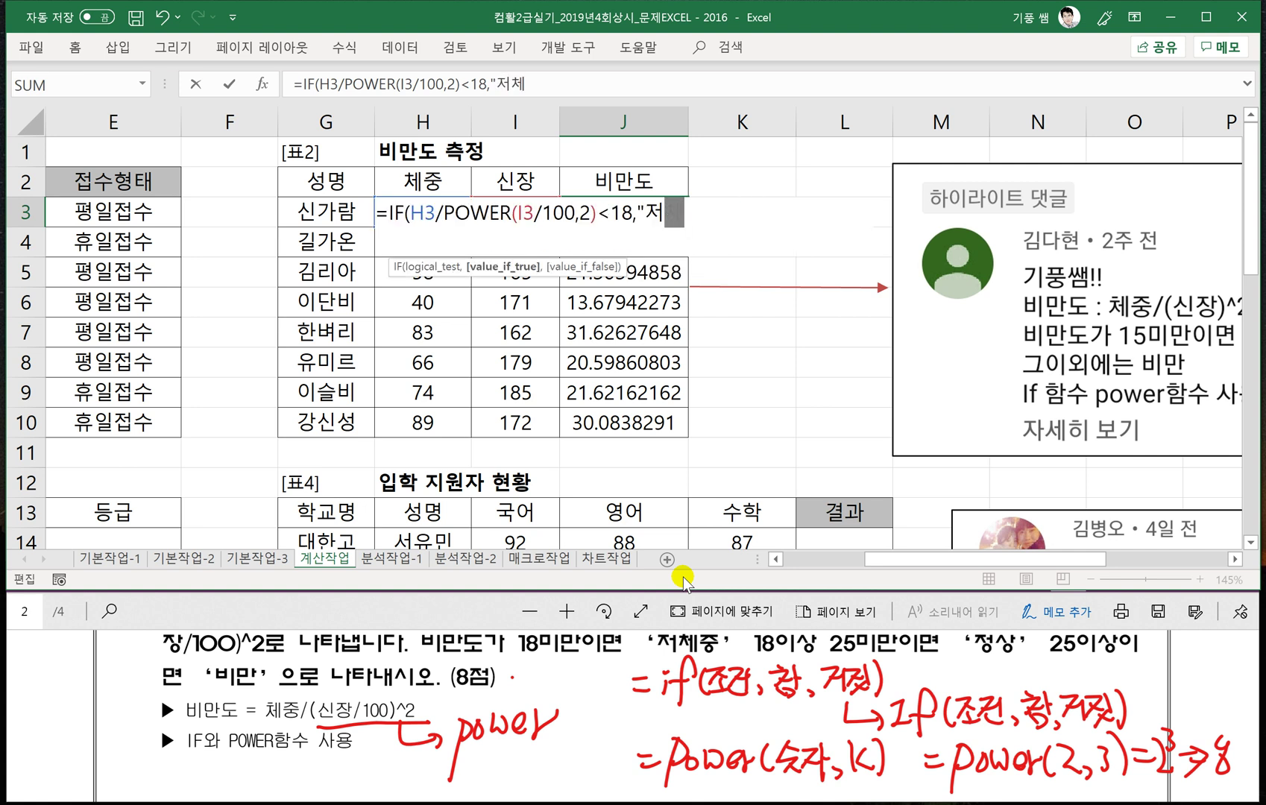
{"action": "type", "text": "중\","}
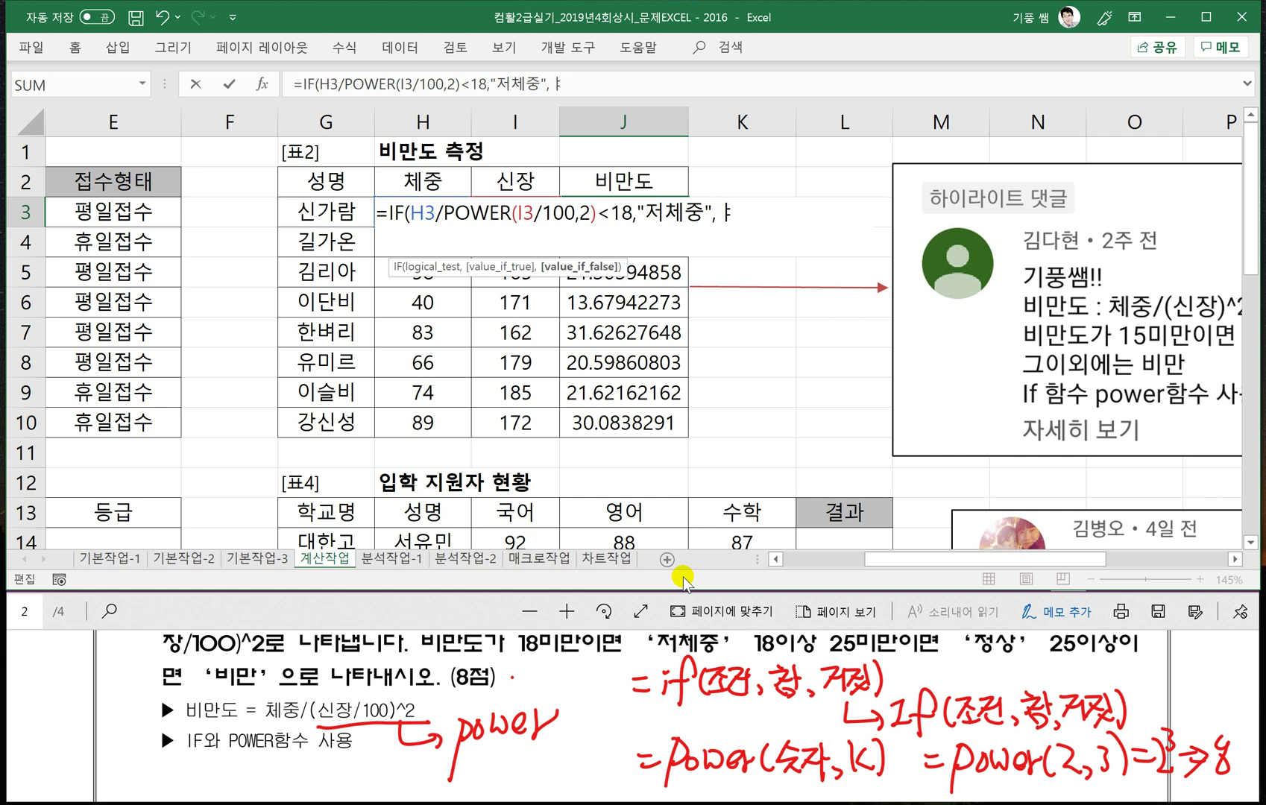
Finish the J3 formula with the nested IF(H3/POWER(I3/100,2)<25,"정상","비만")) using the copied expression.
{"action": "type", "text": "IF("}
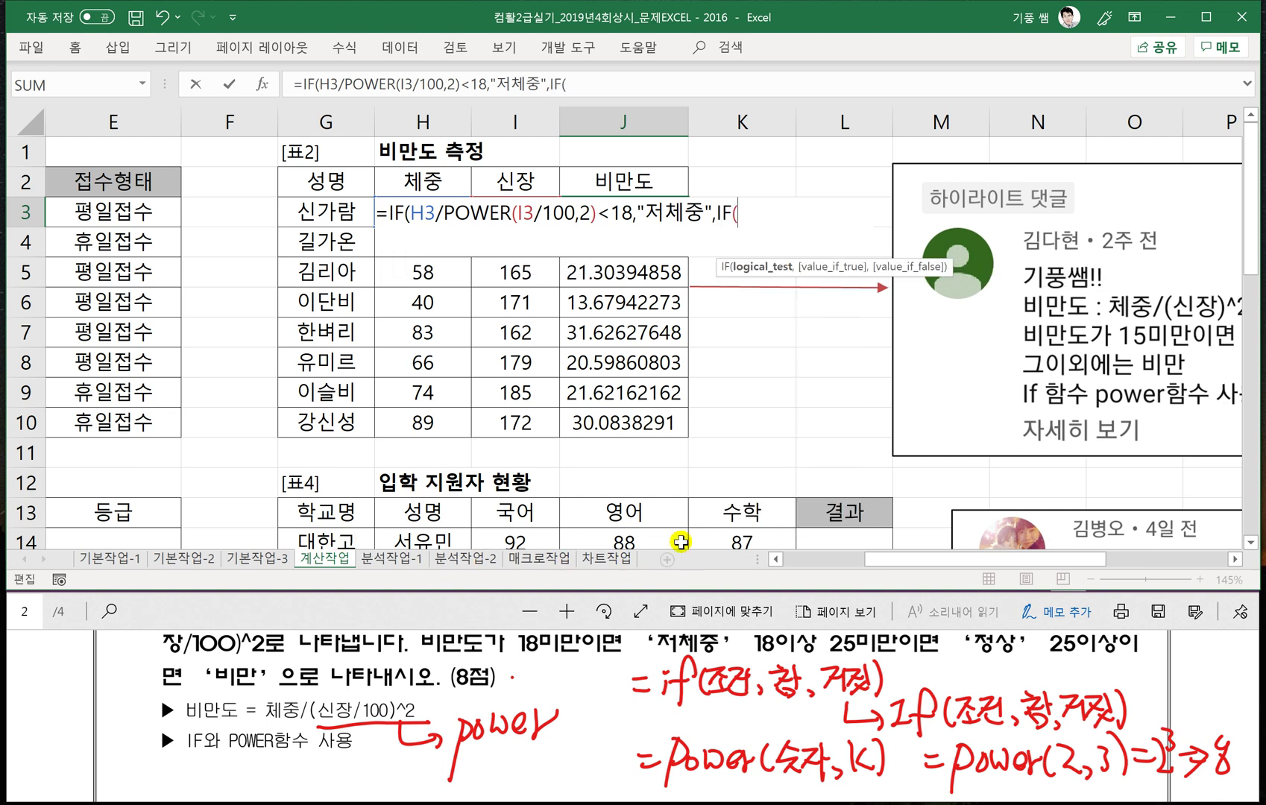
{"action": "key", "text": "ctrl+v"}
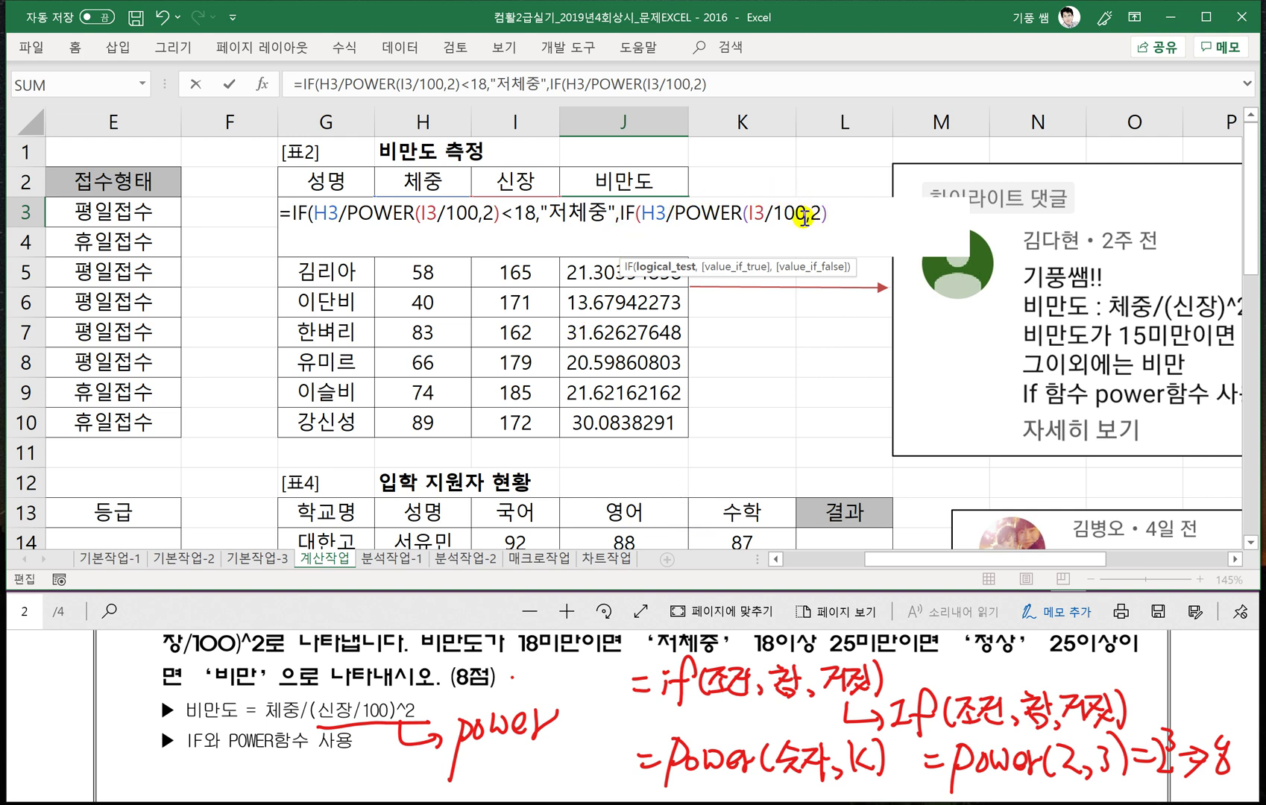
{"action": "type", "text": "<25,"}
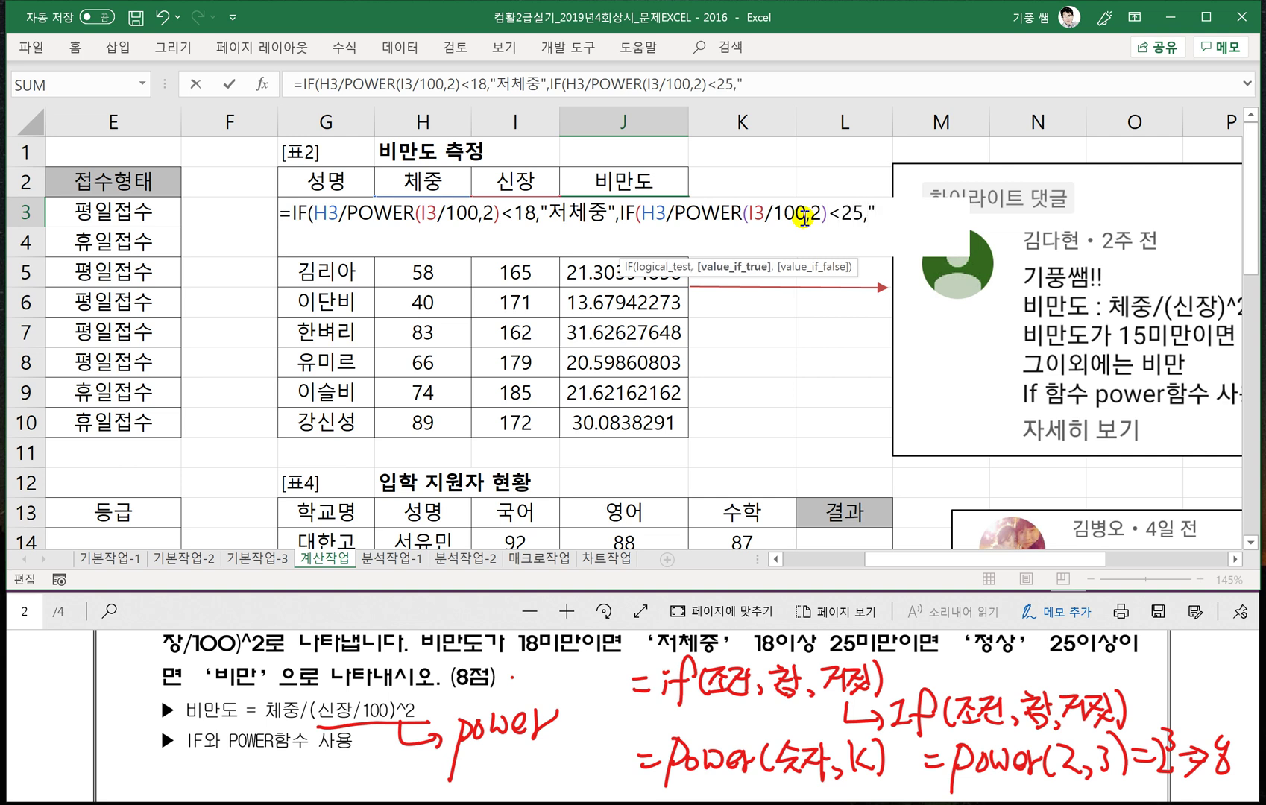
{"action": "type", "text": "\"정상\", "}
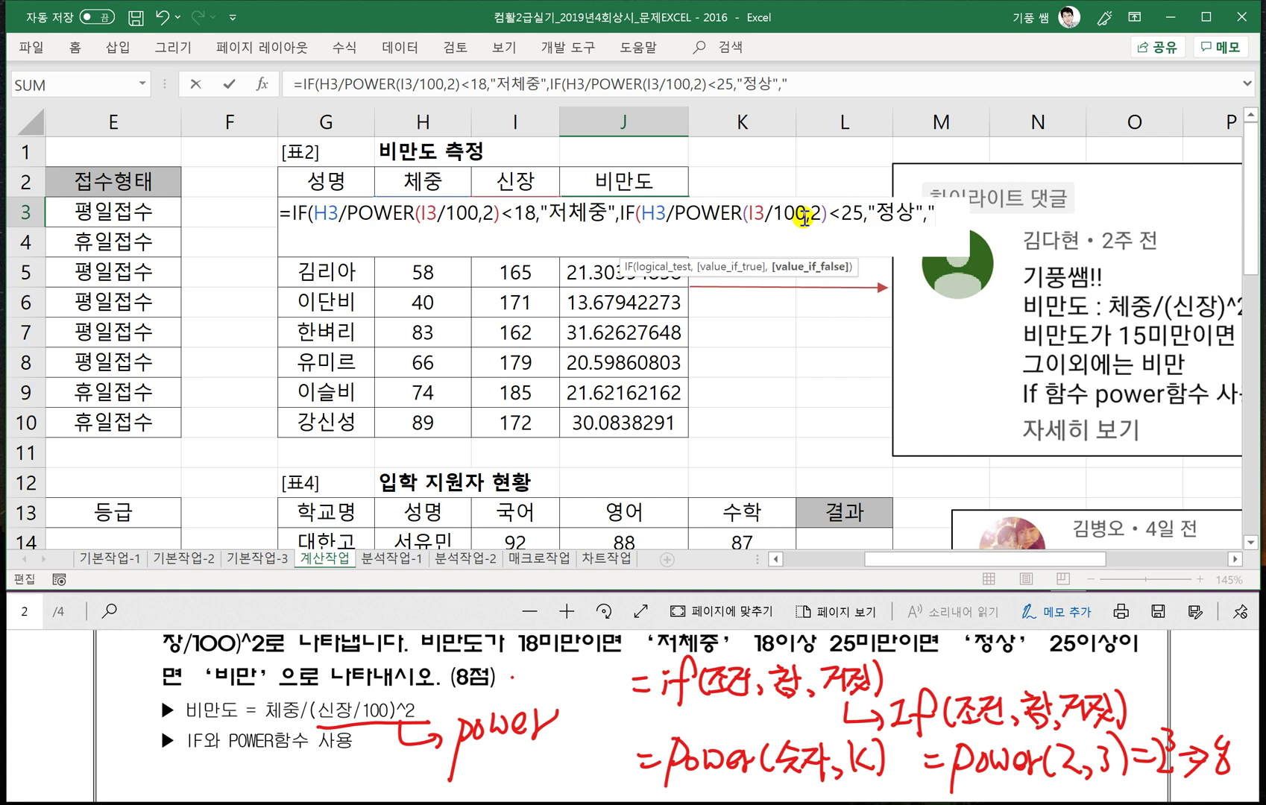
{"action": "type", "text": "비만"}
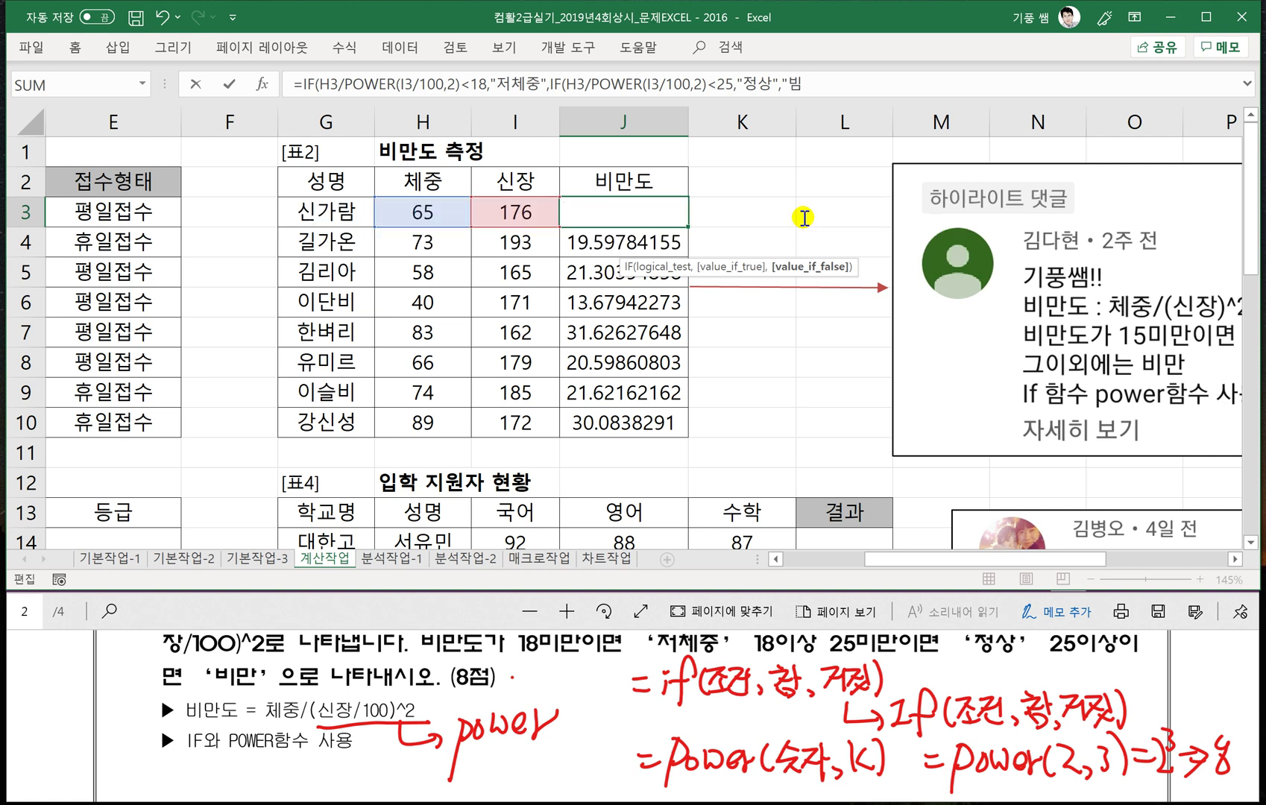
{"action": "type", "text": "\""}
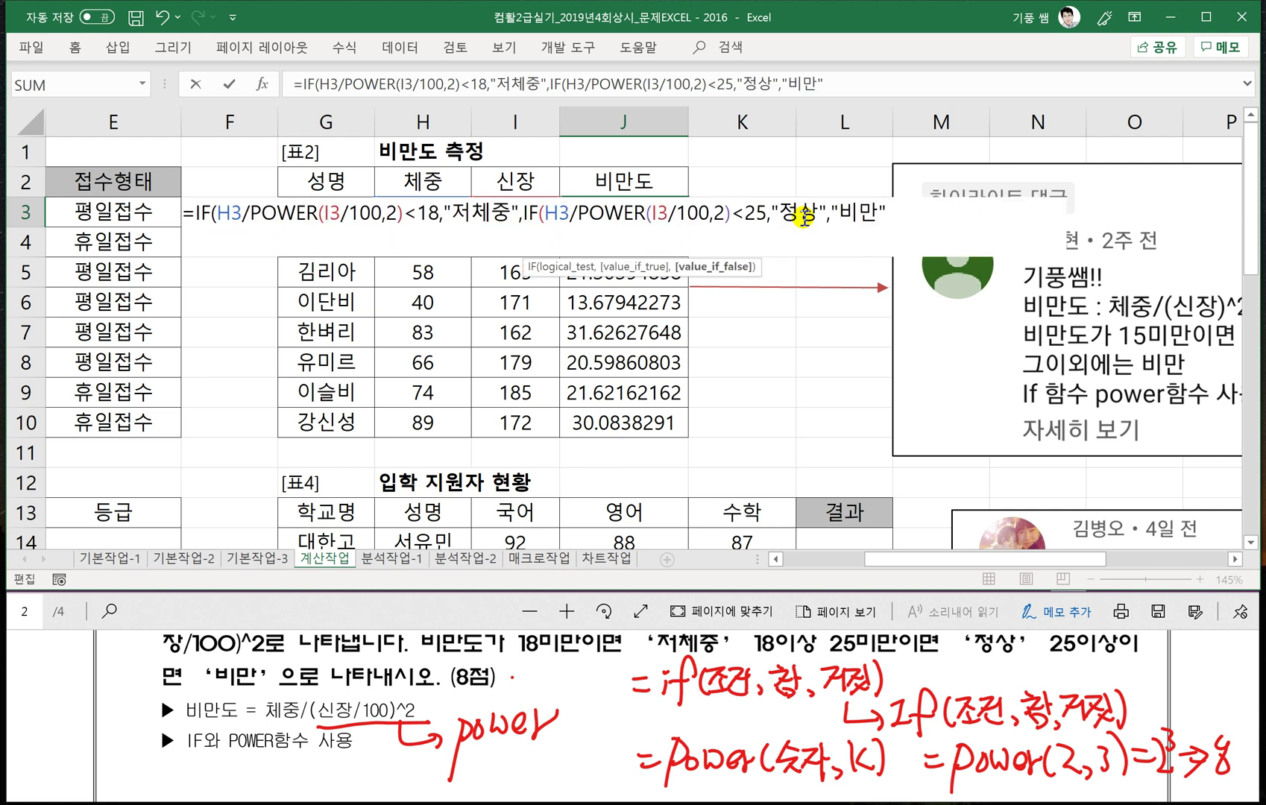
{"action": "type", "text": ")"}
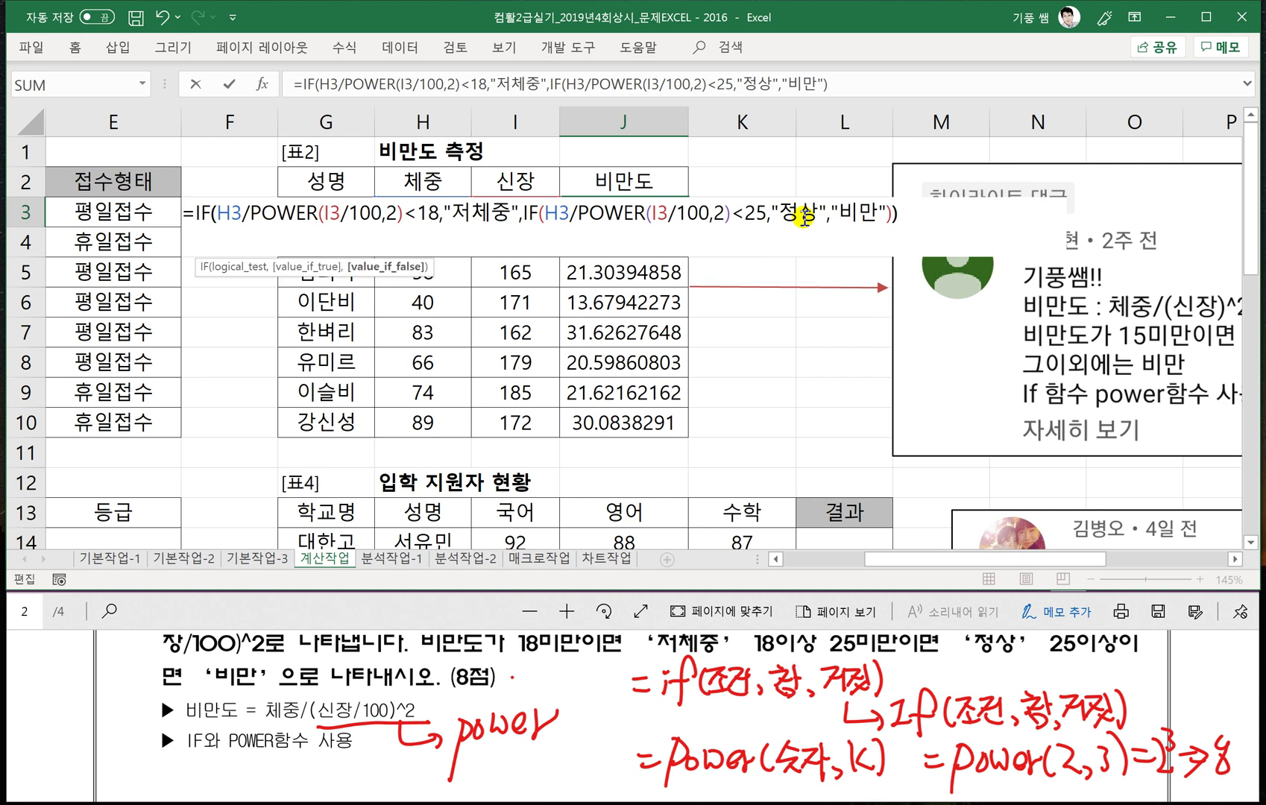
{"action": "type", "text": ")"}
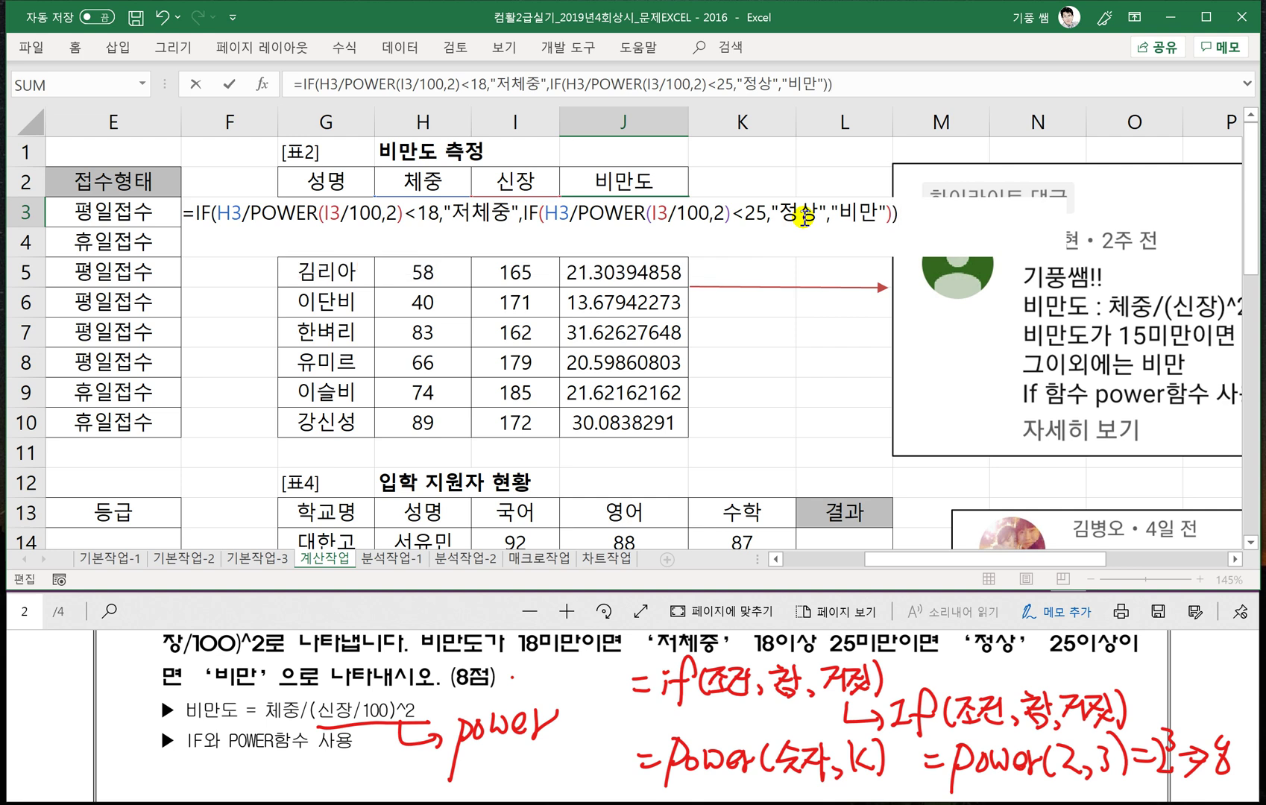
{"action": "key", "text": "Return"}
Fill the J3 formula down through J10 in the 비만도 column.
{"action": "left_click", "coordinate": [662, 219]}
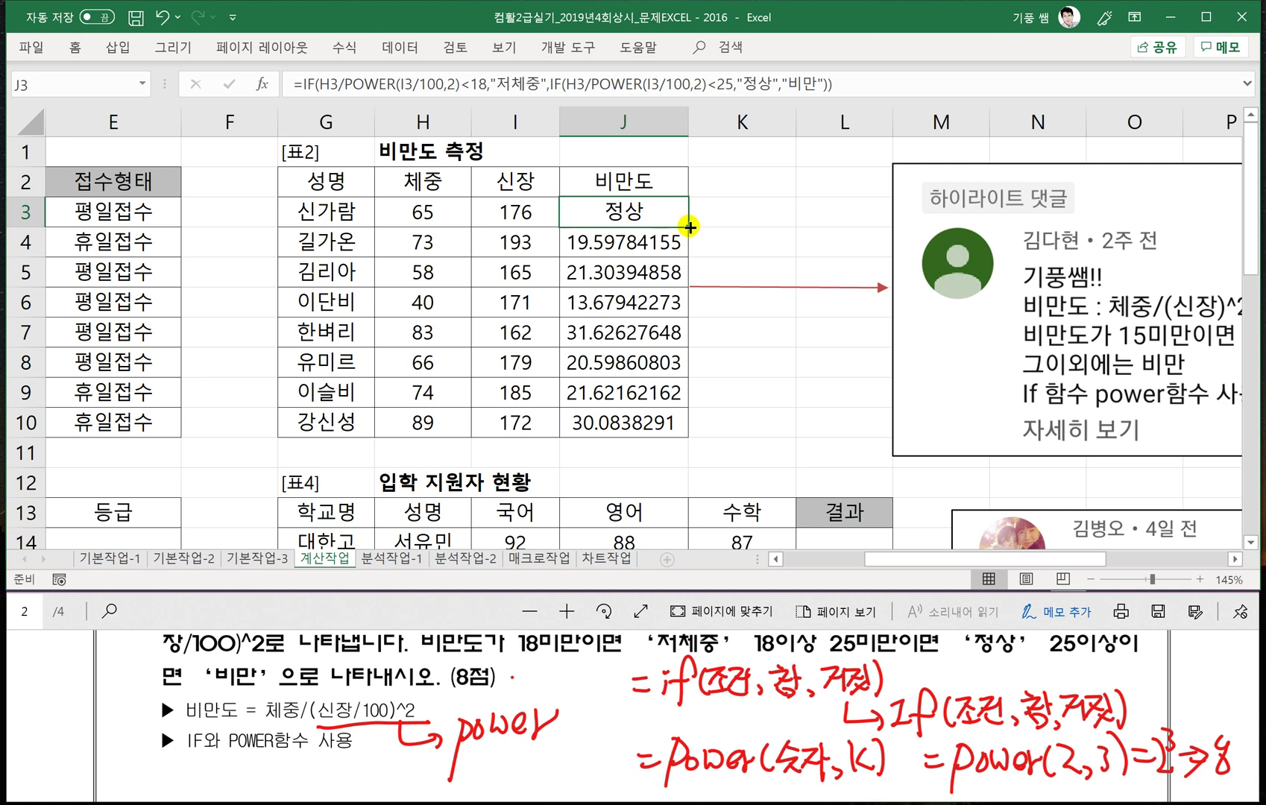
{"action": "left_click_drag", "start_coordinate": [689, 226], "coordinate": [693, 423]}
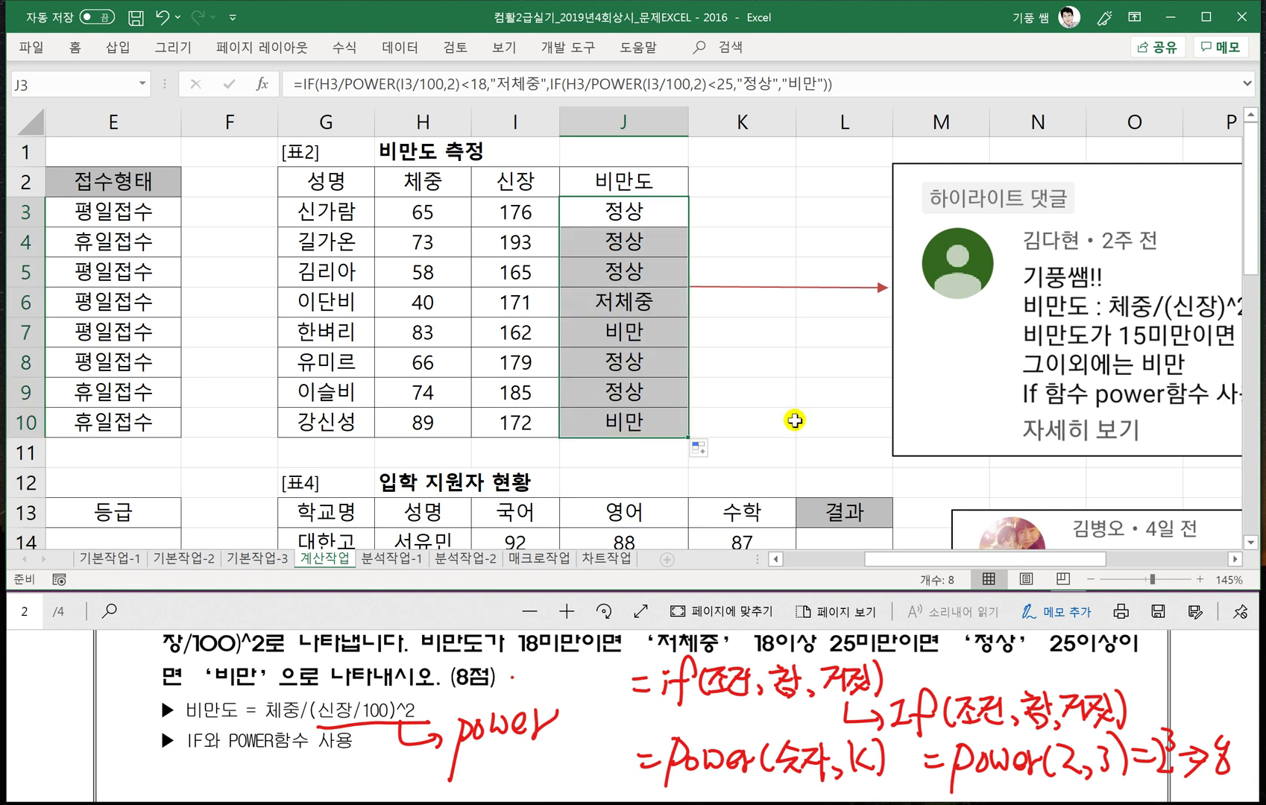
{"action": "left_click", "coordinate": [772, 414]}
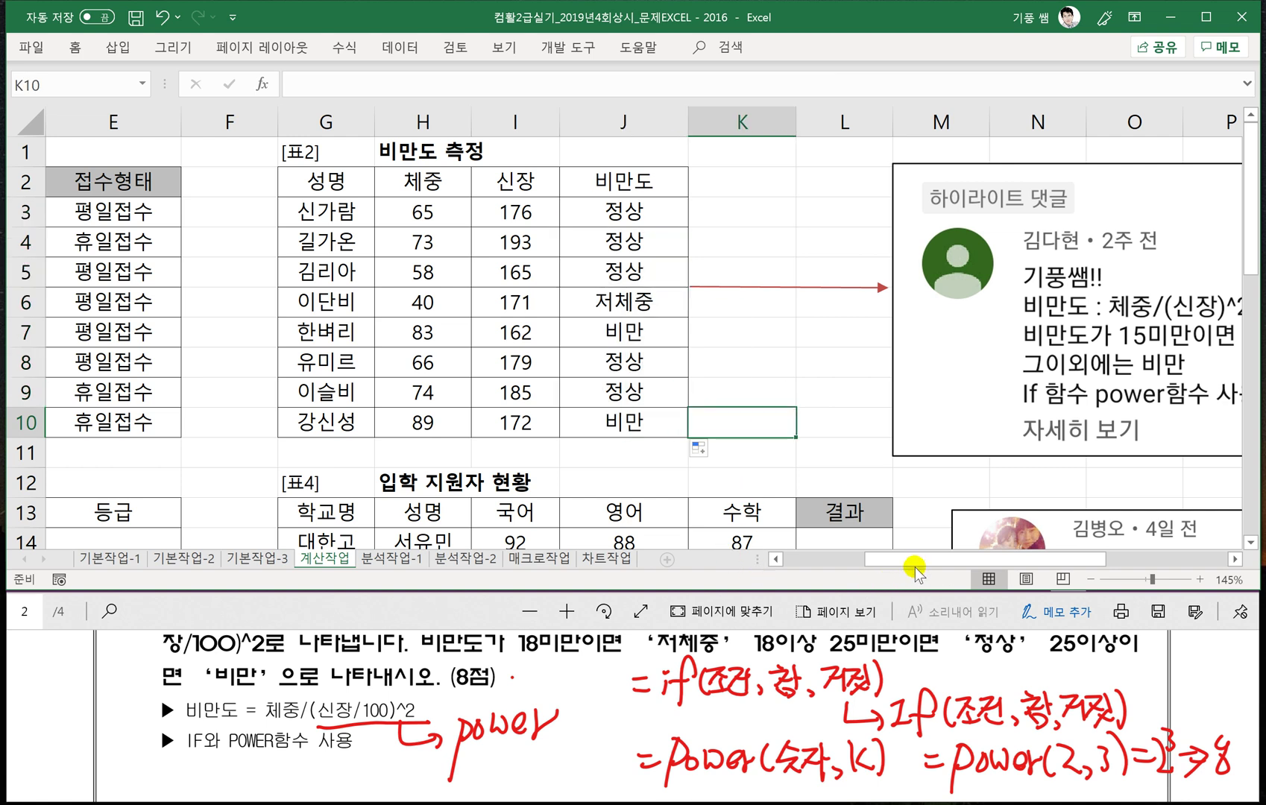
Handwrite =choose(K,문자1,문자2,문자3) in red beside question 3 in the PDF, with arrows numbered 1 to 3 from K to each 문자.
{"action": "left_click_drag", "start_coordinate": [910, 555], "coordinate": [829, 555]}
{"action": "scroll", "coordinate": [632, 492], "scroll_direction": "down", "scroll_amount": 2}
{"action": "left_click", "coordinate": [391, 615]}
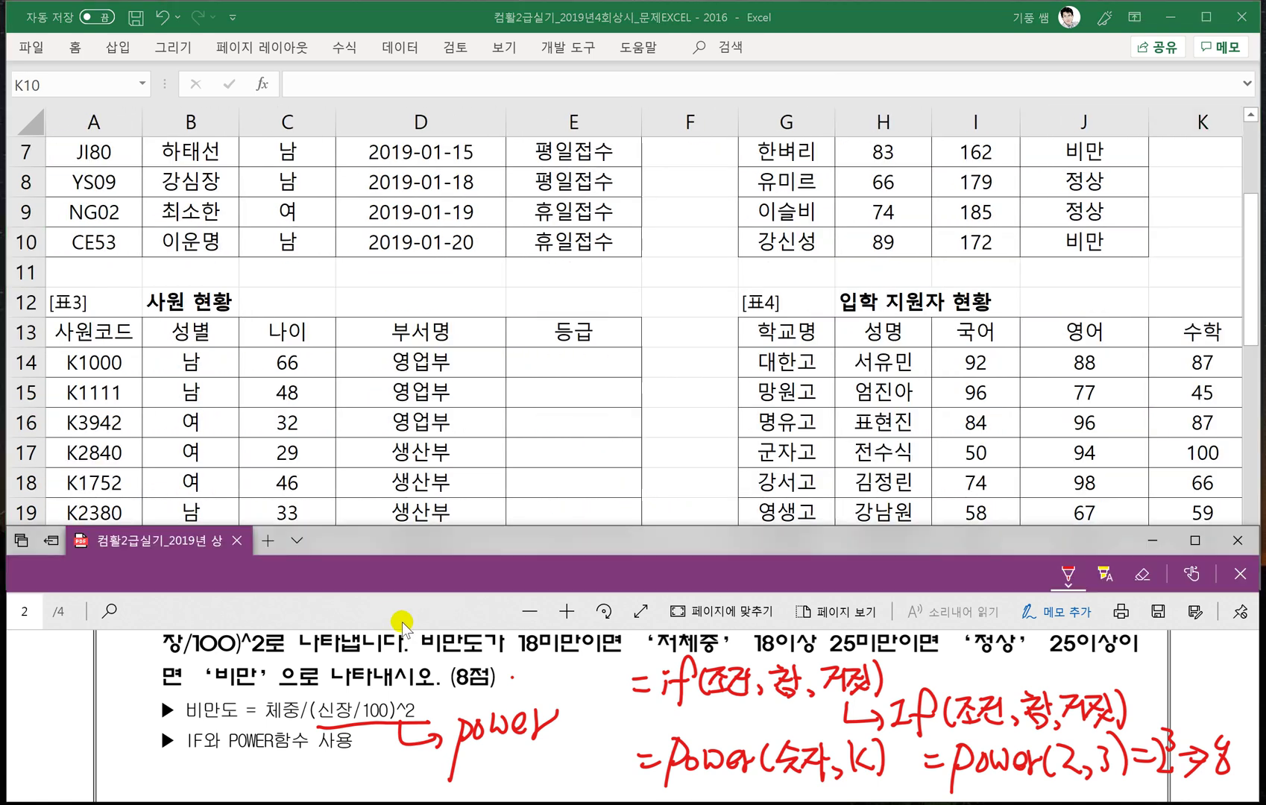
{"action": "scroll", "coordinate": [507, 694], "scroll_direction": "down", "scroll_amount": 1}
{"action": "scroll", "coordinate": [507, 695], "scroll_direction": "down", "scroll_amount": 3}
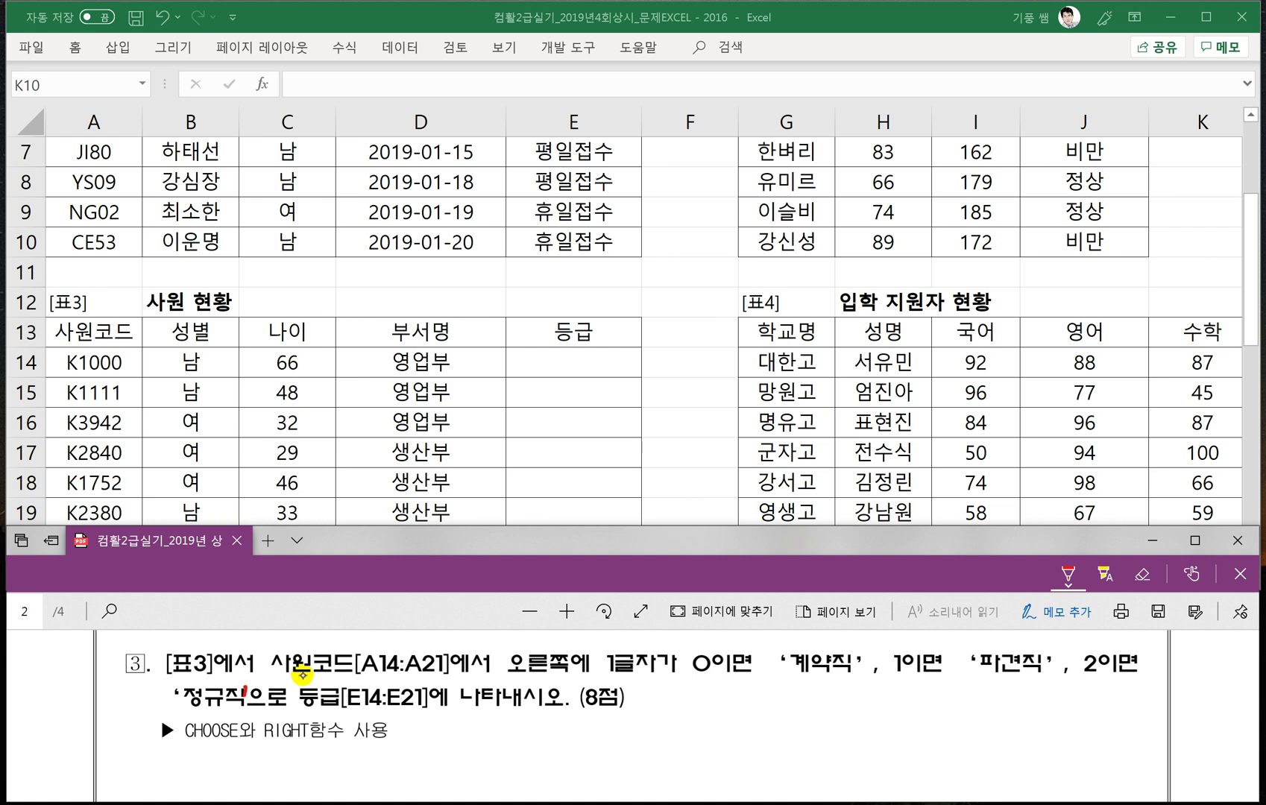
{"action": "mouse_move", "coordinate": [656, 705]}
{"action": "left_mouse_down"}
{"action": "mouse_move", "coordinate": [708, 722]}
{"action": "mouse_move", "coordinate": [738, 710]}
{"action": "mouse_move", "coordinate": [818, 722]}
{"action": "left_mouse_up"}
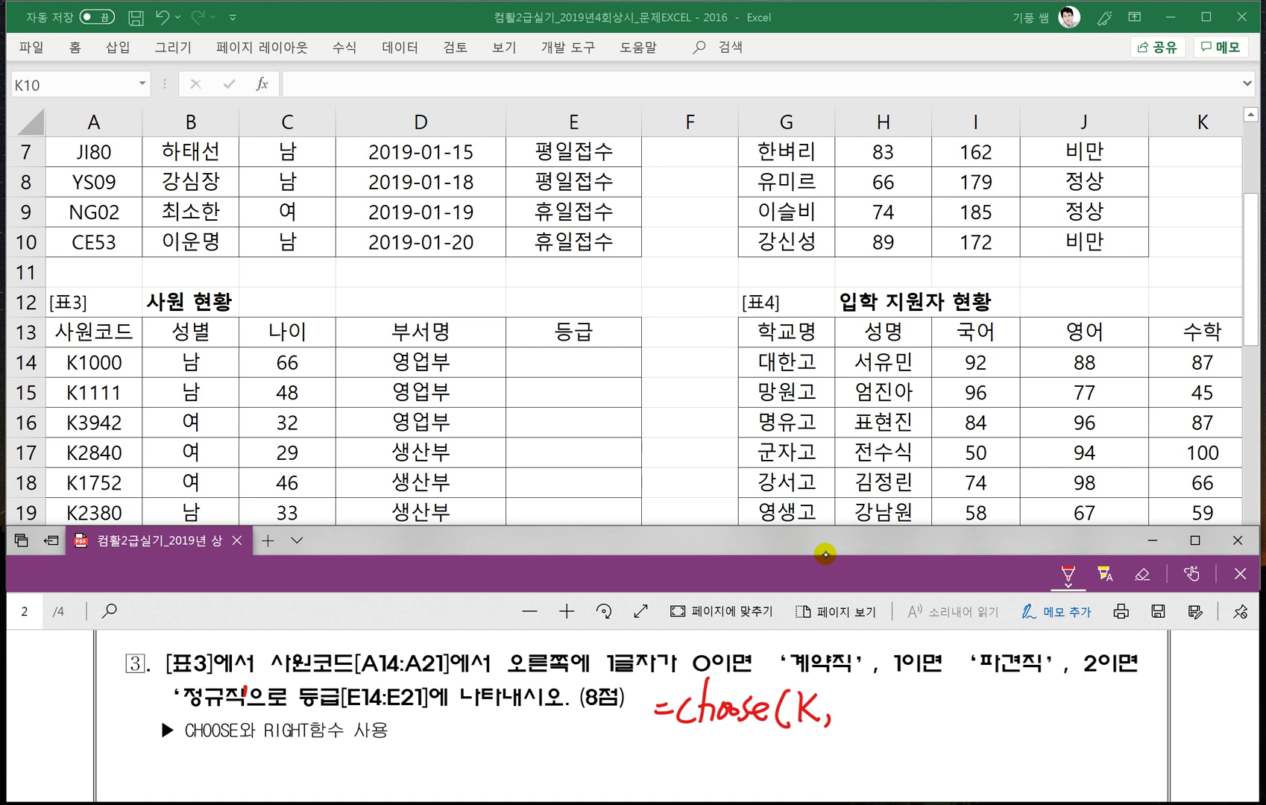
{"action": "mouse_move", "coordinate": [839, 692]}
{"action": "left_mouse_down"}
{"action": "mouse_move", "coordinate": [855, 722]}
{"action": "mouse_move", "coordinate": [877, 727]}
{"action": "mouse_move", "coordinate": [875, 713]}
{"action": "left_mouse_up"}
{"action": "mouse_move", "coordinate": [891, 709]}
{"action": "left_mouse_down"}
{"action": "mouse_move", "coordinate": [882, 727]}
{"action": "mouse_move", "coordinate": [934, 707]}
{"action": "mouse_move", "coordinate": [935, 724]}
{"action": "mouse_move", "coordinate": [951, 711]}
{"action": "mouse_move", "coordinate": [957, 727]}
{"action": "mouse_move", "coordinate": [1014, 710]}
{"action": "left_mouse_up"}
{"action": "left_click", "coordinate": [989, 718]}
{"action": "left_click_drag", "start_coordinate": [999, 714], "coordinate": [1032, 726]}
{"action": "left_click_drag", "start_coordinate": [1040, 699], "coordinate": [1042, 725]}
{"action": "left_click_drag", "start_coordinate": [1062, 688], "coordinate": [1064, 714]}
{"action": "mouse_move", "coordinate": [796, 735]}
{"action": "left_mouse_down"}
{"action": "mouse_move", "coordinate": [823, 733]}
{"action": "mouse_move", "coordinate": [850, 753]}
{"action": "mouse_move", "coordinate": [865, 732]}
{"action": "mouse_move", "coordinate": [880, 747]}
{"action": "mouse_move", "coordinate": [885, 727]}
{"action": "mouse_move", "coordinate": [841, 763]}
{"action": "mouse_move", "coordinate": [957, 742]}
{"action": "left_mouse_up"}
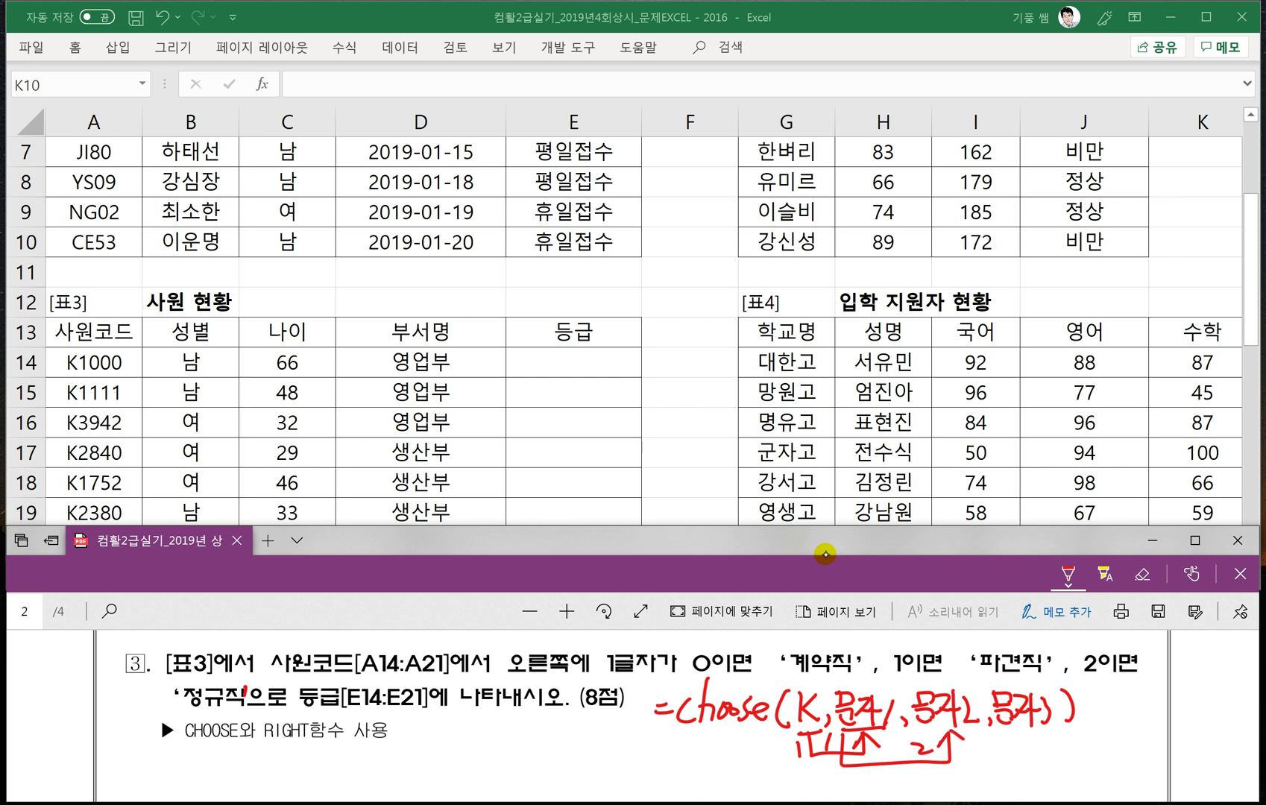
{"action": "mouse_move", "coordinate": [799, 756]}
{"action": "left_mouse_down"}
{"action": "mouse_move", "coordinate": [1024, 776]}
{"action": "mouse_move", "coordinate": [1014, 729]}
{"action": "mouse_move", "coordinate": [1029, 743]}
{"action": "mouse_move", "coordinate": [991, 768]}
{"action": "left_mouse_up"}
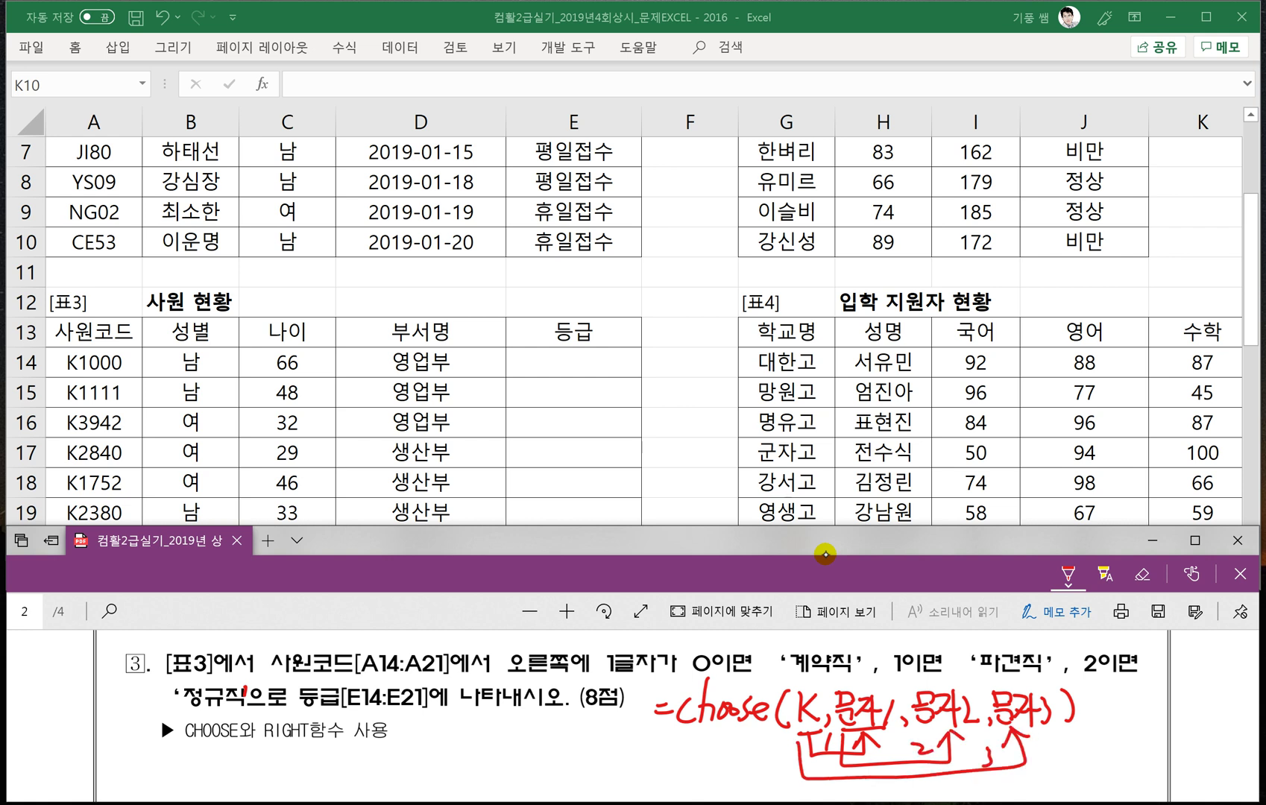
Handwrite the example =choose(2,"금","은","동") in red below the CHOOSE syntax note.
{"action": "scroll", "coordinate": [954, 663], "scroll_direction": "down", "scroll_amount": 1}
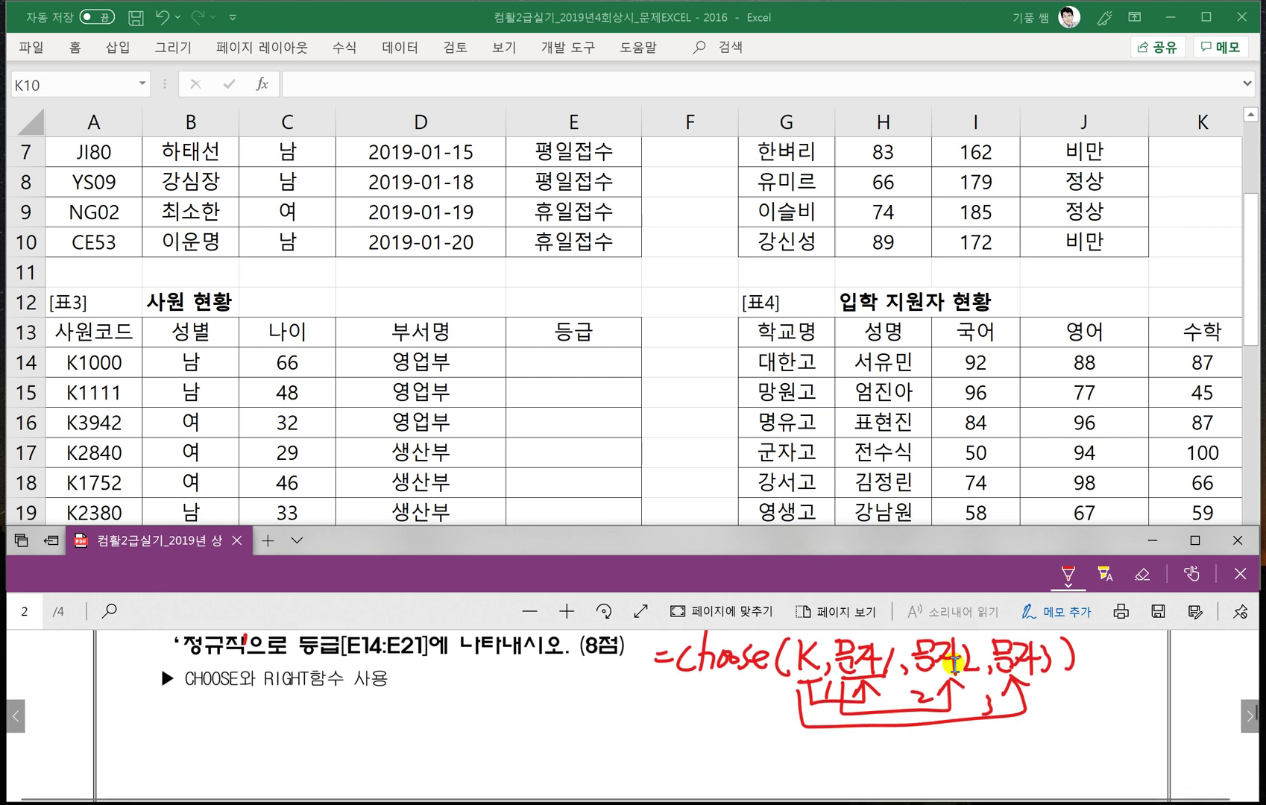
{"action": "left_click_drag", "start_coordinate": [671, 755], "coordinate": [688, 753]}
{"action": "mouse_move", "coordinate": [672, 767]}
{"action": "left_mouse_down"}
{"action": "mouse_move", "coordinate": [734, 768]}
{"action": "mouse_move", "coordinate": [744, 752]}
{"action": "left_mouse_up"}
{"action": "left_click_drag", "start_coordinate": [758, 749], "coordinate": [765, 766]}
{"action": "mouse_move", "coordinate": [780, 746]}
{"action": "left_mouse_down"}
{"action": "mouse_move", "coordinate": [769, 767]}
{"action": "mouse_move", "coordinate": [862, 772]}
{"action": "mouse_move", "coordinate": [886, 748]}
{"action": "left_mouse_up"}
{"action": "left_click_drag", "start_coordinate": [892, 742], "coordinate": [908, 770]}
{"action": "left_click_drag", "start_coordinate": [910, 735], "coordinate": [914, 745]}
{"action": "mouse_move", "coordinate": [923, 761]}
{"action": "left_mouse_down"}
{"action": "mouse_move", "coordinate": [917, 774]}
{"action": "mouse_move", "coordinate": [933, 744]}
{"action": "left_mouse_up"}
{"action": "mouse_move", "coordinate": [940, 737]}
{"action": "left_mouse_down"}
{"action": "mouse_move", "coordinate": [937, 749]}
{"action": "mouse_move", "coordinate": [951, 735]}
{"action": "left_mouse_up"}
{"action": "mouse_move", "coordinate": [937, 755]}
{"action": "left_mouse_down"}
{"action": "mouse_move", "coordinate": [965, 752]}
{"action": "mouse_move", "coordinate": [966, 769]}
{"action": "left_mouse_up"}
{"action": "left_click_drag", "start_coordinate": [976, 734], "coordinate": [981, 776]}
{"action": "left_click_drag", "start_coordinate": [1000, 734], "coordinate": [996, 744]}
{"action": "mouse_move", "coordinate": [1002, 732]}
{"action": "left_mouse_down"}
{"action": "mouse_move", "coordinate": [1024, 738]}
{"action": "mouse_move", "coordinate": [1022, 776]}
{"action": "left_mouse_up"}
{"action": "mouse_move", "coordinate": [1037, 732]}
{"action": "left_mouse_down"}
{"action": "mouse_move", "coordinate": [1032, 746]}
{"action": "mouse_move", "coordinate": [1052, 767]}
{"action": "left_mouse_up"}
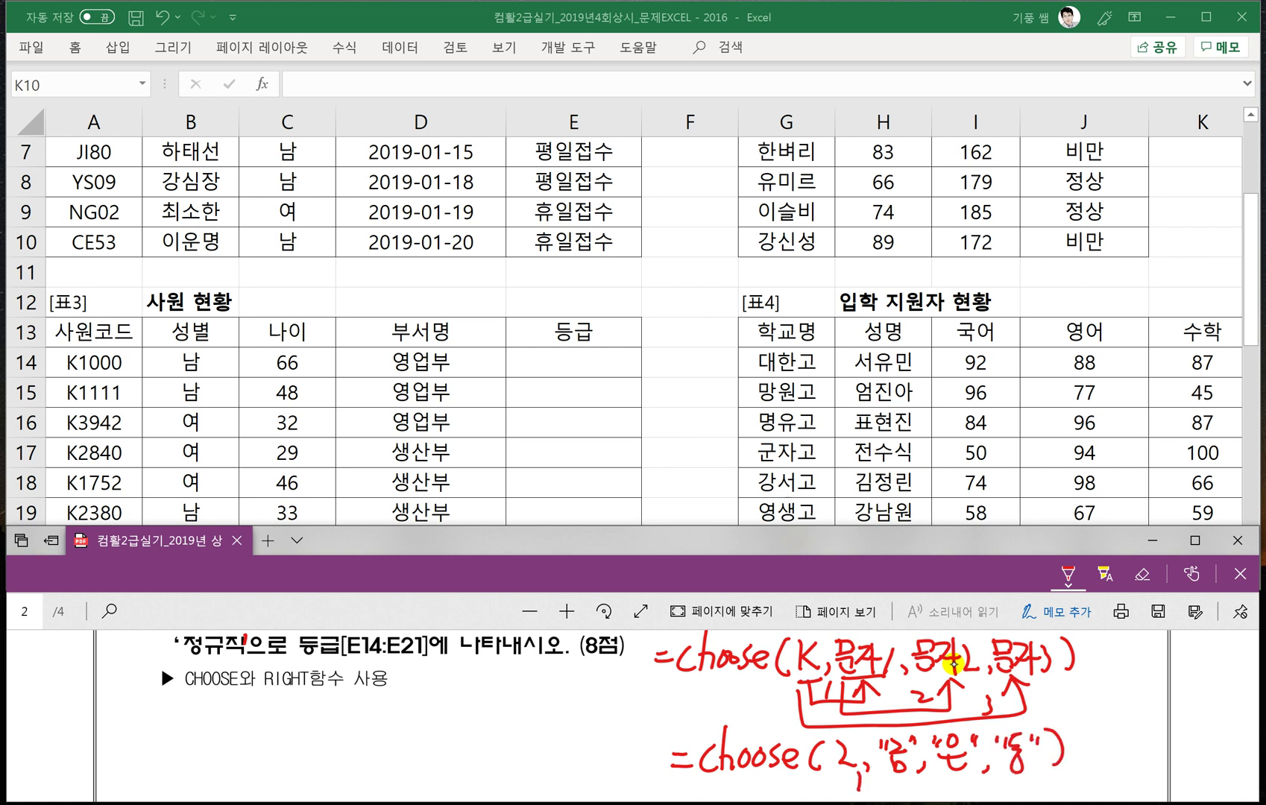
Draw an arrow from the 2 to "은" in the CHOOSE example and write ⇒은 after it.
{"action": "mouse_move", "coordinate": [856, 772]}
{"action": "left_mouse_down"}
{"action": "mouse_move", "coordinate": [876, 791]}
{"action": "mouse_move", "coordinate": [945, 789]}
{"action": "left_mouse_up"}
{"action": "mouse_move", "coordinate": [945, 790]}
{"action": "left_mouse_down"}
{"action": "mouse_move", "coordinate": [948, 778]}
{"action": "mouse_move", "coordinate": [960, 787]}
{"action": "left_mouse_up"}
{"action": "left_click_drag", "start_coordinate": [1073, 744], "coordinate": [1094, 742]}
{"action": "mouse_move", "coordinate": [1074, 753]}
{"action": "left_mouse_down"}
{"action": "mouse_move", "coordinate": [1095, 751]}
{"action": "mouse_move", "coordinate": [1082, 771]}
{"action": "left_mouse_up"}
{"action": "left_click_drag", "start_coordinate": [1118, 732], "coordinate": [1129, 752]}
{"action": "left_click_drag", "start_coordinate": [1109, 762], "coordinate": [1130, 776]}
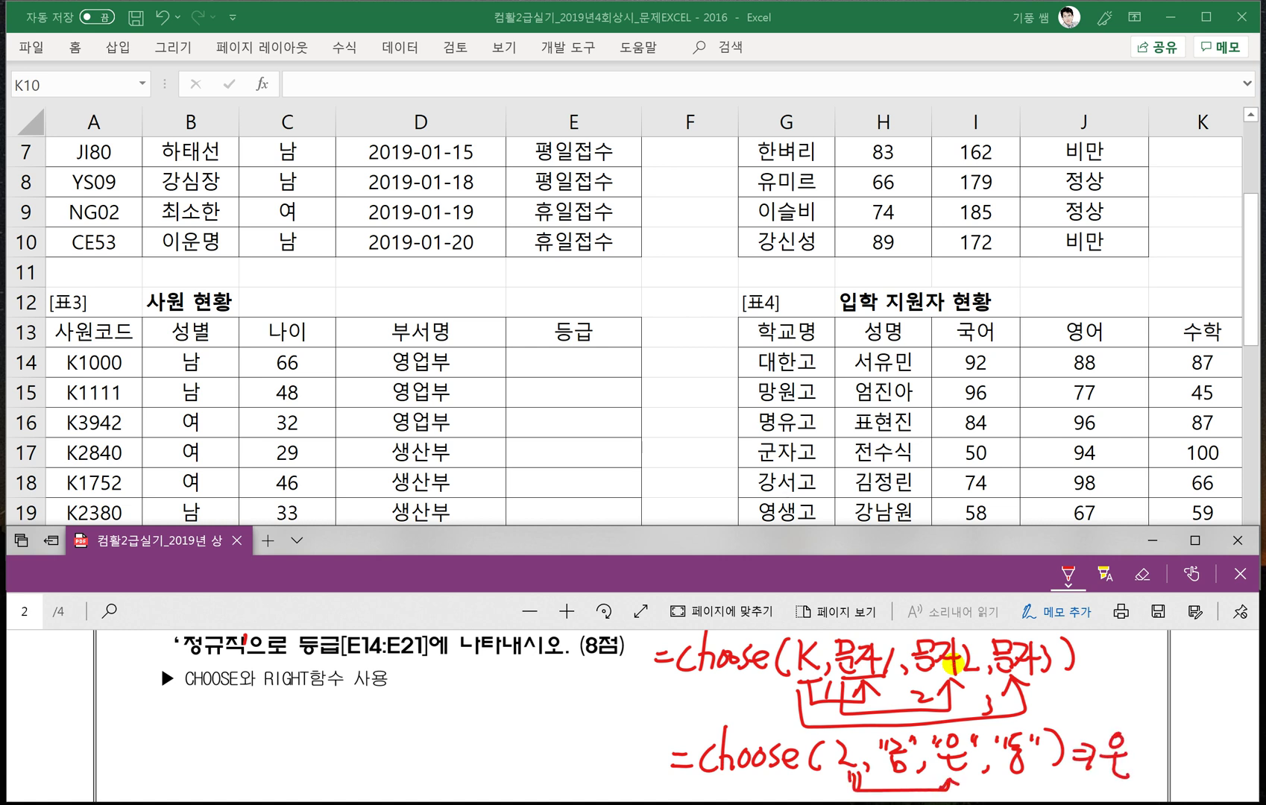
Handwrite the syntax =Right(문자,k) in red below the CHOOSE와 RIGHT함수 사용 line.
{"action": "left_click_drag", "start_coordinate": [272, 713], "coordinate": [301, 728]}
{"action": "mouse_move", "coordinate": [317, 698]}
{"action": "left_mouse_down"}
{"action": "mouse_move", "coordinate": [302, 747]}
{"action": "mouse_move", "coordinate": [312, 725]}
{"action": "left_mouse_up"}
{"action": "left_click_drag", "start_coordinate": [311, 726], "coordinate": [331, 738]}
{"action": "mouse_move", "coordinate": [352, 717]}
{"action": "left_mouse_down"}
{"action": "mouse_move", "coordinate": [335, 751]}
{"action": "mouse_move", "coordinate": [391, 736]}
{"action": "left_mouse_up"}
{"action": "mouse_move", "coordinate": [373, 722]}
{"action": "left_mouse_down"}
{"action": "mouse_move", "coordinate": [401, 719]}
{"action": "mouse_move", "coordinate": [412, 732]}
{"action": "mouse_move", "coordinate": [437, 717]}
{"action": "mouse_move", "coordinate": [443, 734]}
{"action": "mouse_move", "coordinate": [457, 722]}
{"action": "mouse_move", "coordinate": [475, 738]}
{"action": "left_mouse_up"}
{"action": "mouse_move", "coordinate": [491, 693]}
{"action": "left_mouse_down"}
{"action": "mouse_move", "coordinate": [486, 736]}
{"action": "mouse_move", "coordinate": [513, 728]}
{"action": "left_mouse_up"}
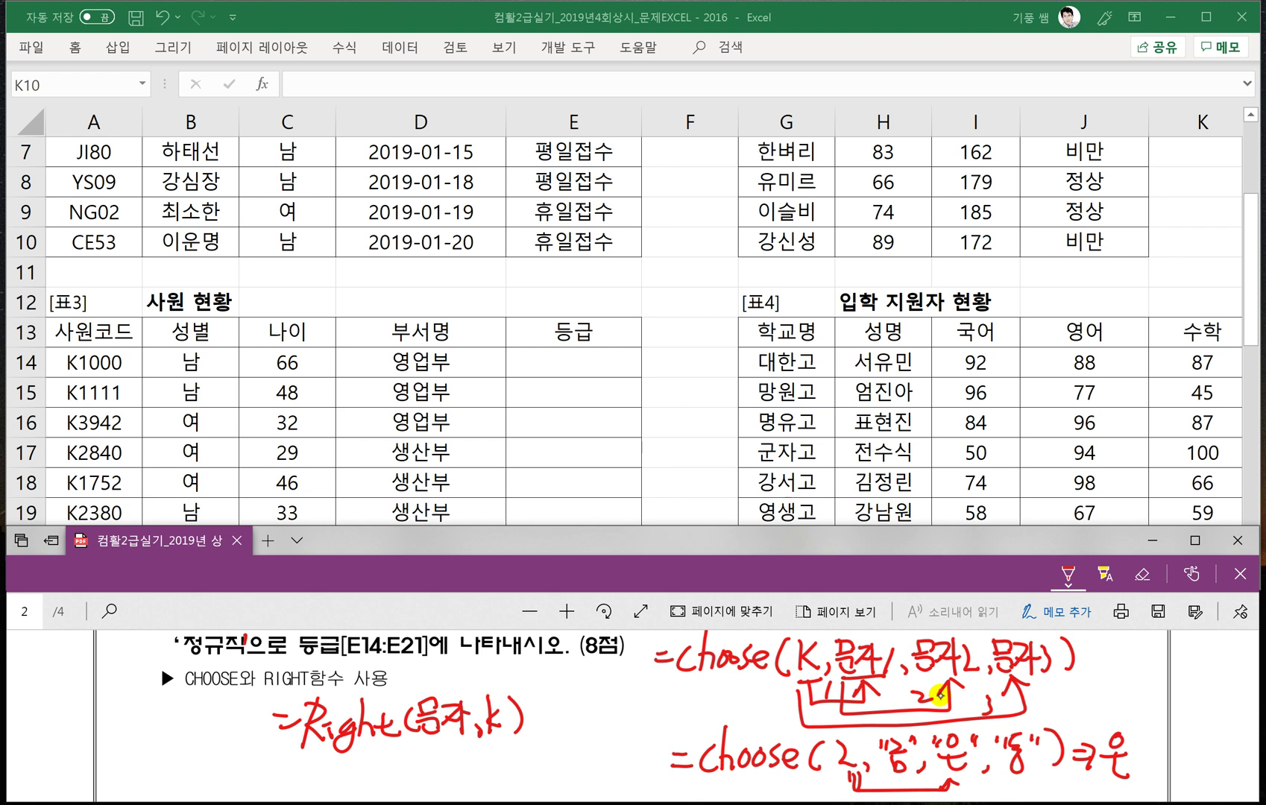
Handwrite a RIGHT example with a quoted sample phrase and the count 3 below the RIGHT syntax note.
{"action": "left_click_drag", "start_coordinate": [283, 774], "coordinate": [307, 778]}
{"action": "left_click_drag", "start_coordinate": [318, 757], "coordinate": [311, 792]}
{"action": "left_click_drag", "start_coordinate": [312, 756], "coordinate": [327, 788]}
{"action": "mouse_move", "coordinate": [334, 777]}
{"action": "left_mouse_down"}
{"action": "mouse_move", "coordinate": [332, 790]}
{"action": "mouse_move", "coordinate": [367, 791]}
{"action": "left_mouse_up"}
{"action": "mouse_move", "coordinate": [367, 779]}
{"action": "left_mouse_down"}
{"action": "mouse_move", "coordinate": [378, 791]}
{"action": "mouse_move", "coordinate": [401, 764]}
{"action": "left_mouse_up"}
{"action": "mouse_move", "coordinate": [391, 761]}
{"action": "left_mouse_down"}
{"action": "mouse_move", "coordinate": [389, 789]}
{"action": "mouse_move", "coordinate": [407, 780]}
{"action": "left_mouse_up"}
{"action": "left_click_drag", "start_coordinate": [422, 753], "coordinate": [413, 788]}
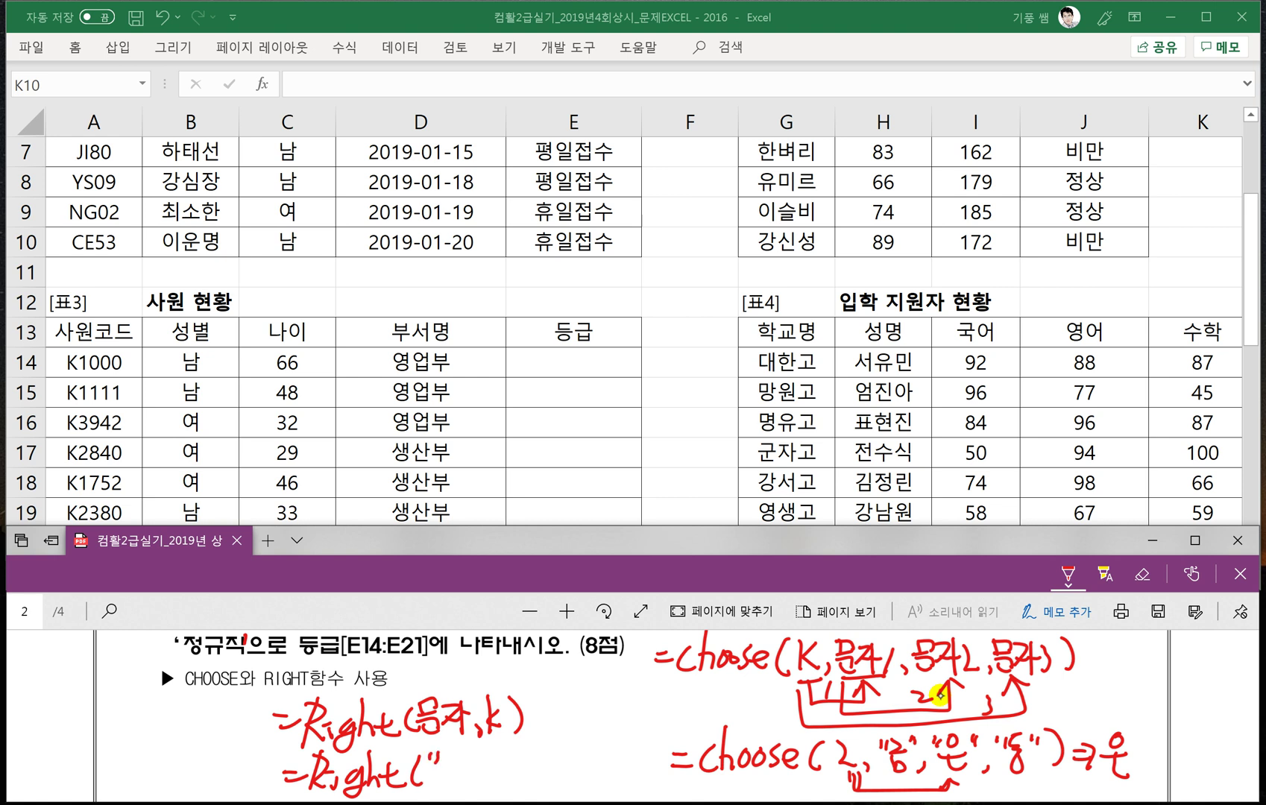
{"action": "mouse_move", "coordinate": [445, 750]}
{"action": "left_mouse_down"}
{"action": "mouse_move", "coordinate": [464, 768]}
{"action": "mouse_move", "coordinate": [446, 789]}
{"action": "mouse_move", "coordinate": [483, 752]}
{"action": "mouse_move", "coordinate": [490, 771]}
{"action": "mouse_move", "coordinate": [478, 784]}
{"action": "left_mouse_up"}
{"action": "left_click_drag", "start_coordinate": [471, 788], "coordinate": [507, 769]}
{"action": "left_click_drag", "start_coordinate": [477, 775], "coordinate": [513, 786]}
{"action": "mouse_move", "coordinate": [513, 760]}
{"action": "left_mouse_down"}
{"action": "mouse_move", "coordinate": [529, 759]}
{"action": "mouse_move", "coordinate": [532, 778]}
{"action": "left_mouse_up"}
{"action": "mouse_move", "coordinate": [538, 755]}
{"action": "left_mouse_down"}
{"action": "mouse_move", "coordinate": [534, 783]}
{"action": "mouse_move", "coordinate": [556, 768]}
{"action": "mouse_move", "coordinate": [558, 792]}
{"action": "mouse_move", "coordinate": [572, 787]}
{"action": "left_mouse_up"}
{"action": "left_click_drag", "start_coordinate": [561, 759], "coordinate": [589, 792]}
{"action": "left_click_drag", "start_coordinate": [586, 759], "coordinate": [593, 772]}
{"action": "left_click_drag", "start_coordinate": [600, 755], "coordinate": [608, 793]}
{"action": "mouse_move", "coordinate": [618, 752]}
{"action": "left_mouse_down"}
{"action": "mouse_move", "coordinate": [628, 767]}
{"action": "mouse_move", "coordinate": [614, 784]}
{"action": "left_mouse_up"}
{"action": "left_click_drag", "start_coordinate": [637, 761], "coordinate": [639, 789]}
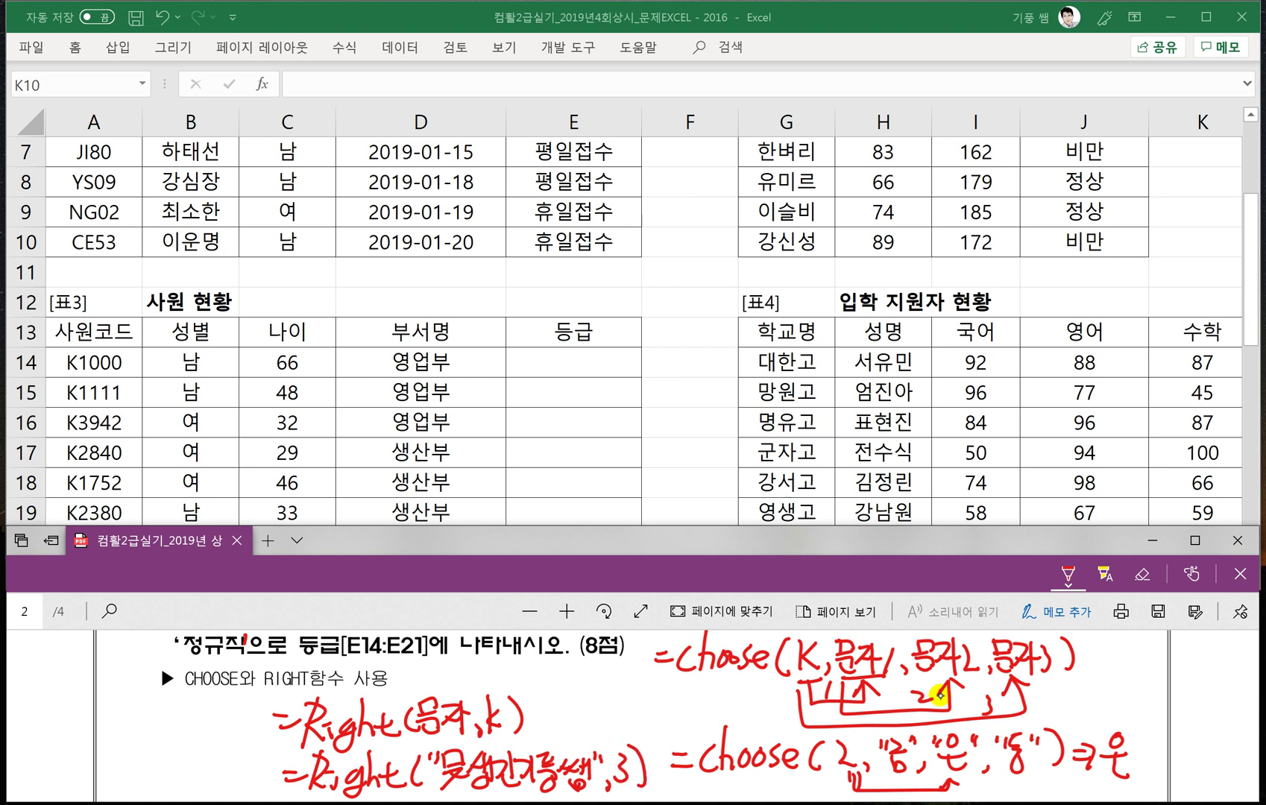
Underline the last characters of the quoted phrase in the RIGHT example and number them from the end.
{"action": "mouse_move", "coordinate": [518, 792]}
{"action": "left_mouse_down"}
{"action": "mouse_move", "coordinate": [583, 795]}
{"action": "mouse_move", "coordinate": [575, 788]}
{"action": "left_mouse_up"}
{"action": "left_click_drag", "start_coordinate": [581, 726], "coordinate": [571, 749]}
{"action": "mouse_move", "coordinate": [540, 731]}
{"action": "left_mouse_down"}
{"action": "mouse_move", "coordinate": [553, 744]}
{"action": "mouse_move", "coordinate": [518, 758]}
{"action": "left_mouse_up"}
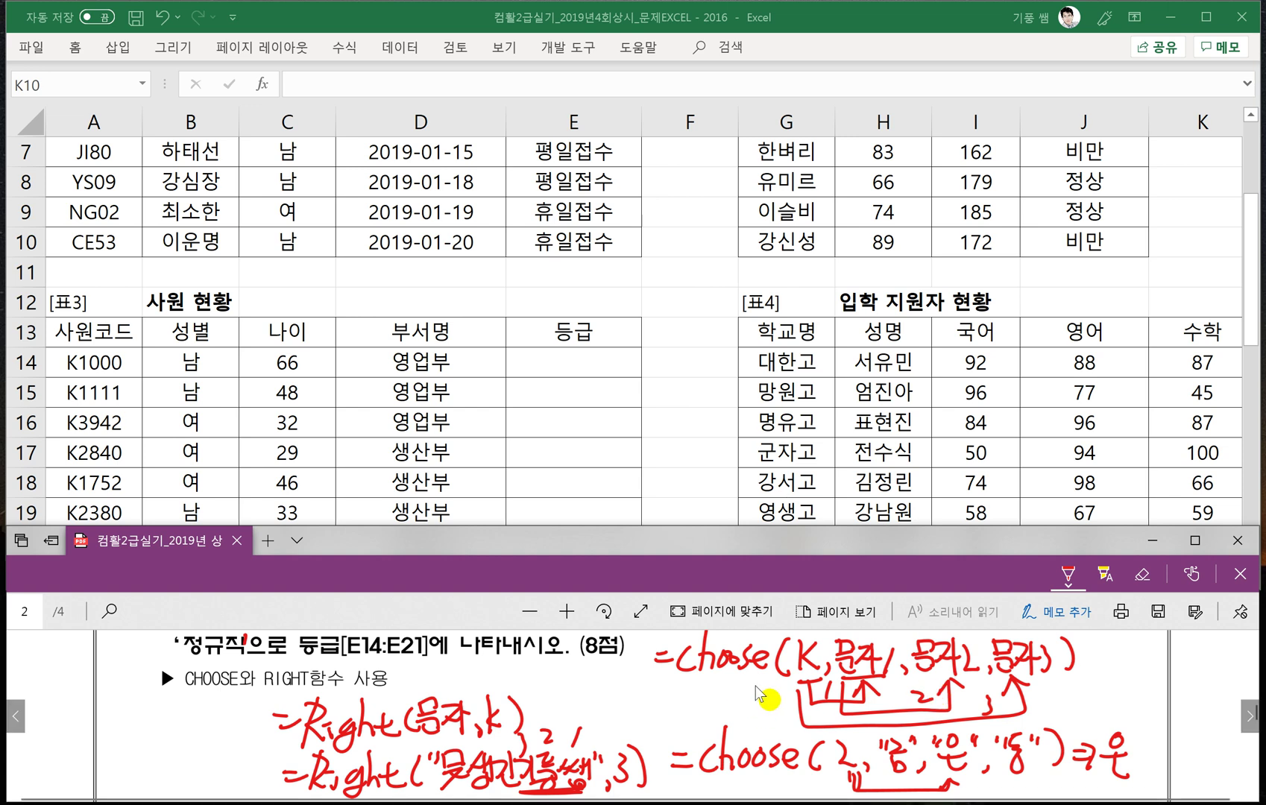
Draw a red arrow in the PDF from the =Right(문자,k) note to the first argument of the CHOOSE example.
{"action": "left_click", "coordinate": [141, 363]}
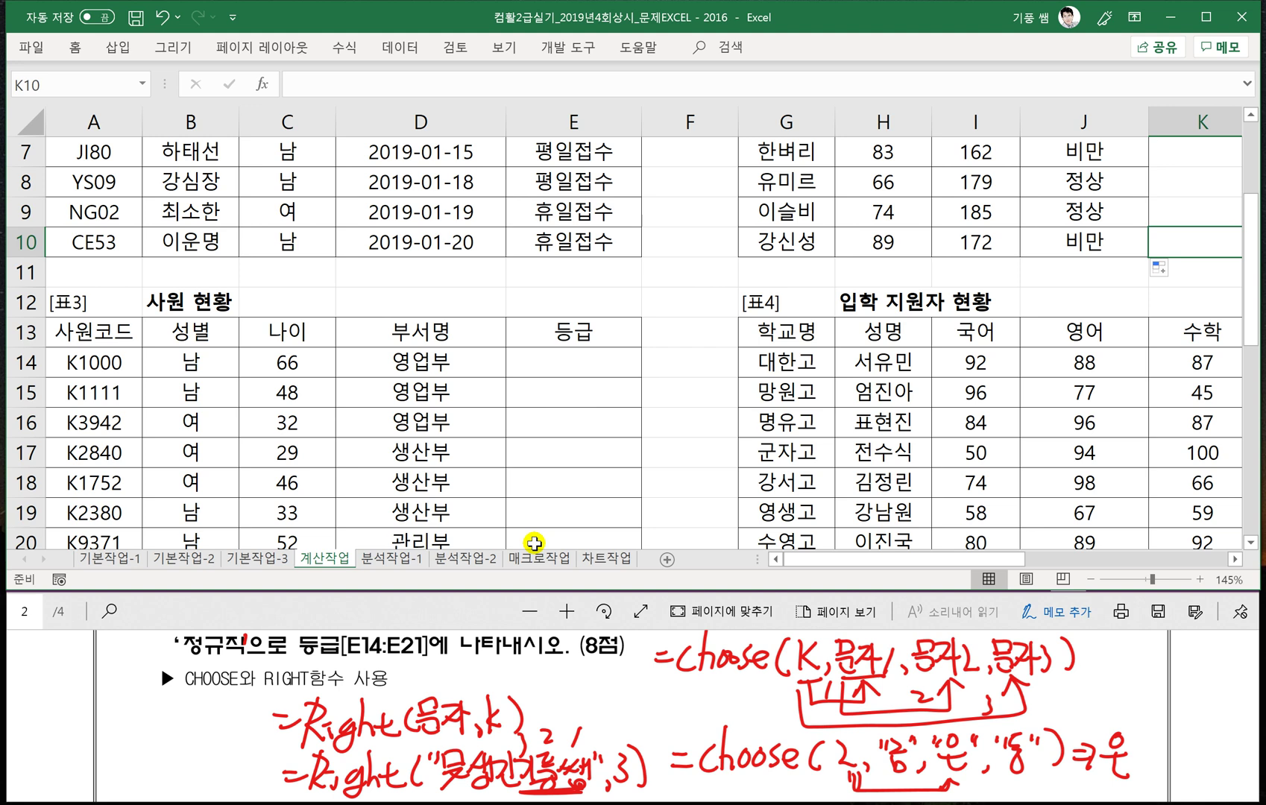
{"action": "mouse_move", "coordinate": [534, 710]}
{"action": "left_mouse_down"}
{"action": "mouse_move", "coordinate": [744, 712]}
{"action": "mouse_move", "coordinate": [844, 730]}
{"action": "mouse_move", "coordinate": [842, 746]}
{"action": "left_mouse_up"}
{"action": "mouse_move", "coordinate": [826, 730]}
{"action": "left_mouse_down"}
{"action": "mouse_move", "coordinate": [856, 728]}
{"action": "mouse_move", "coordinate": [850, 707]}
{"action": "left_mouse_up"}
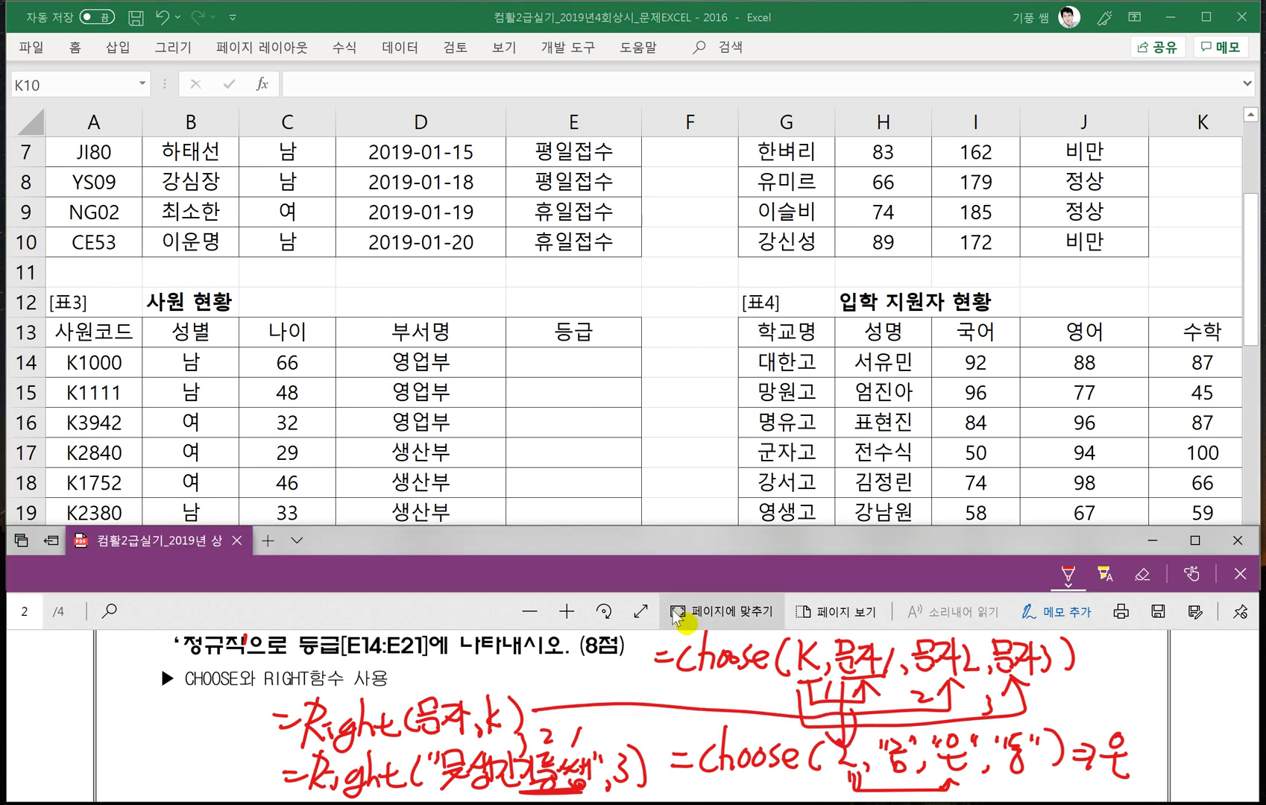
Underline Right in the handwritten RIGHT example and draw a red arrow from it to the first argument of the CHOOSE example.
{"action": "scroll", "coordinate": [708, 701], "scroll_direction": "down", "scroll_amount": 3}
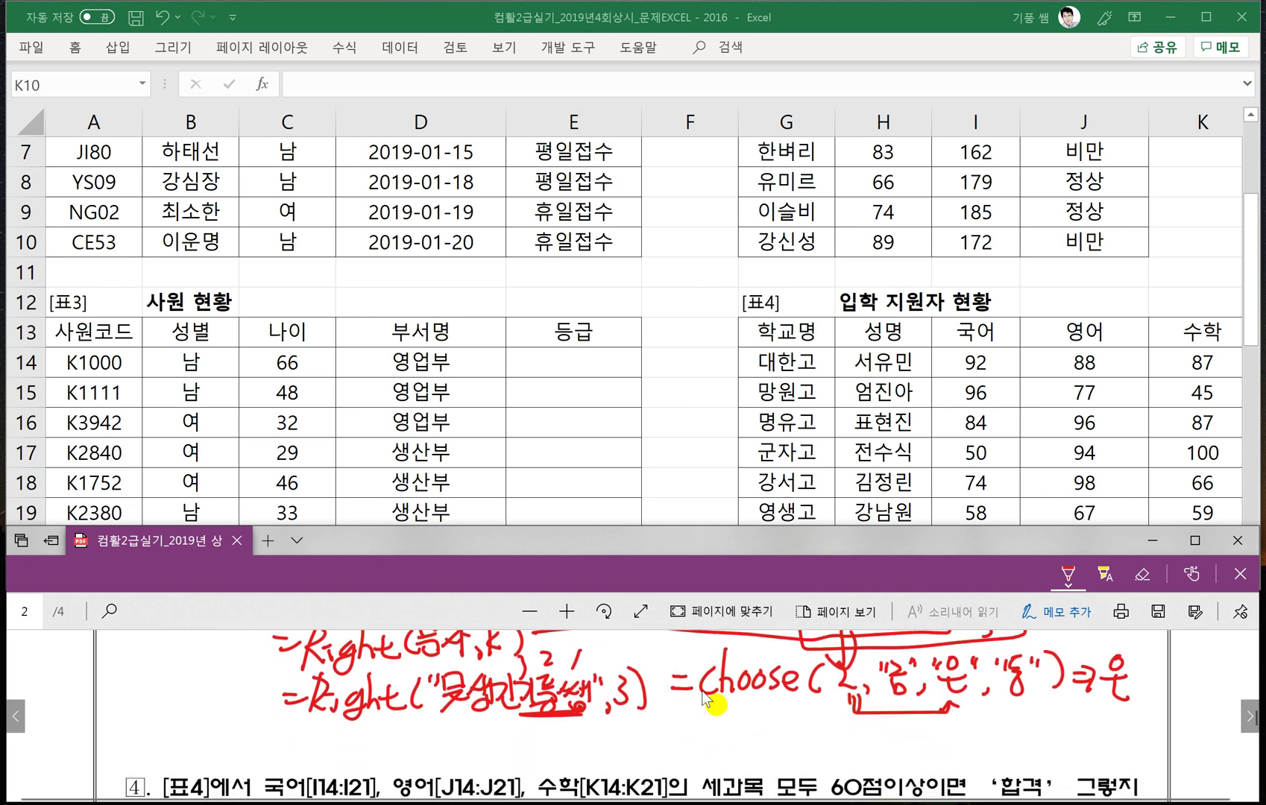
{"action": "mouse_move", "coordinate": [311, 722]}
{"action": "left_mouse_down"}
{"action": "mouse_move", "coordinate": [723, 760]}
{"action": "mouse_move", "coordinate": [840, 703]}
{"action": "mouse_move", "coordinate": [850, 711]}
{"action": "left_mouse_up"}
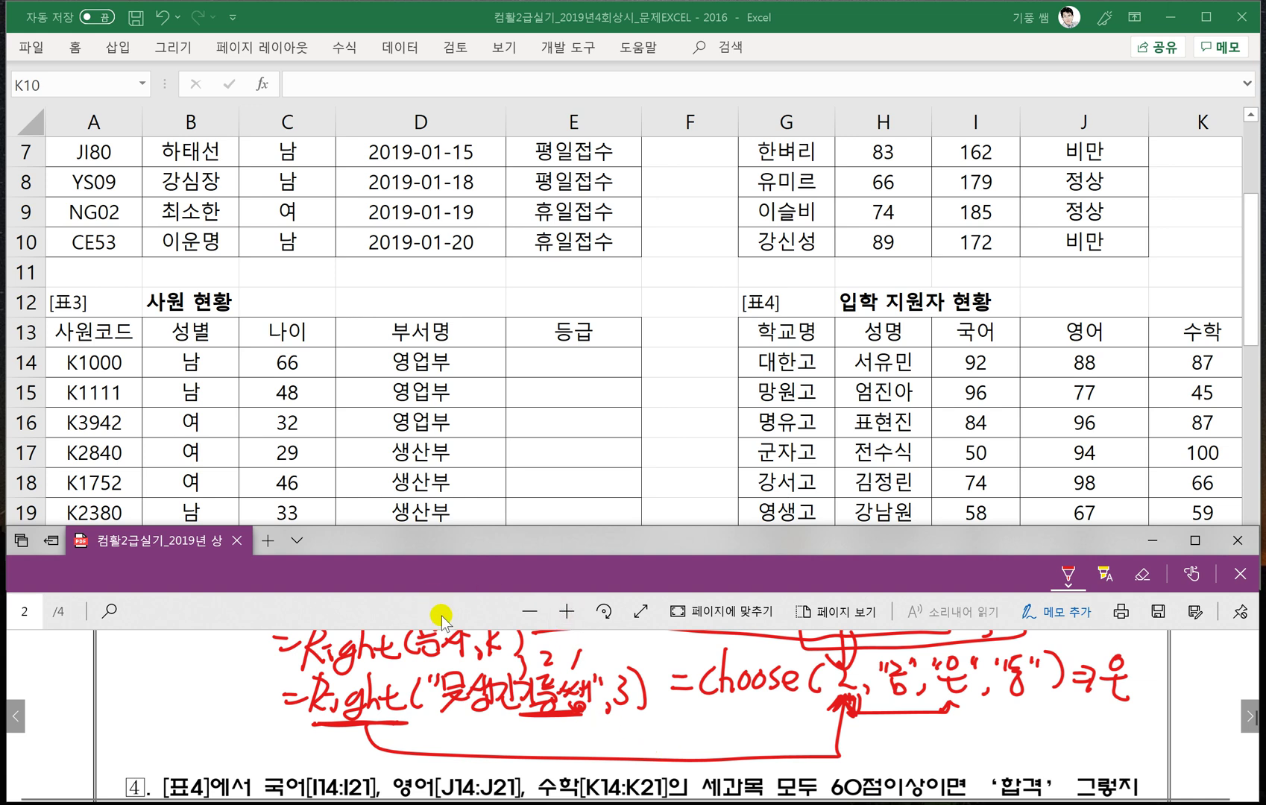
{"action": "scroll", "coordinate": [630, 671], "scroll_direction": "up", "scroll_amount": 3}
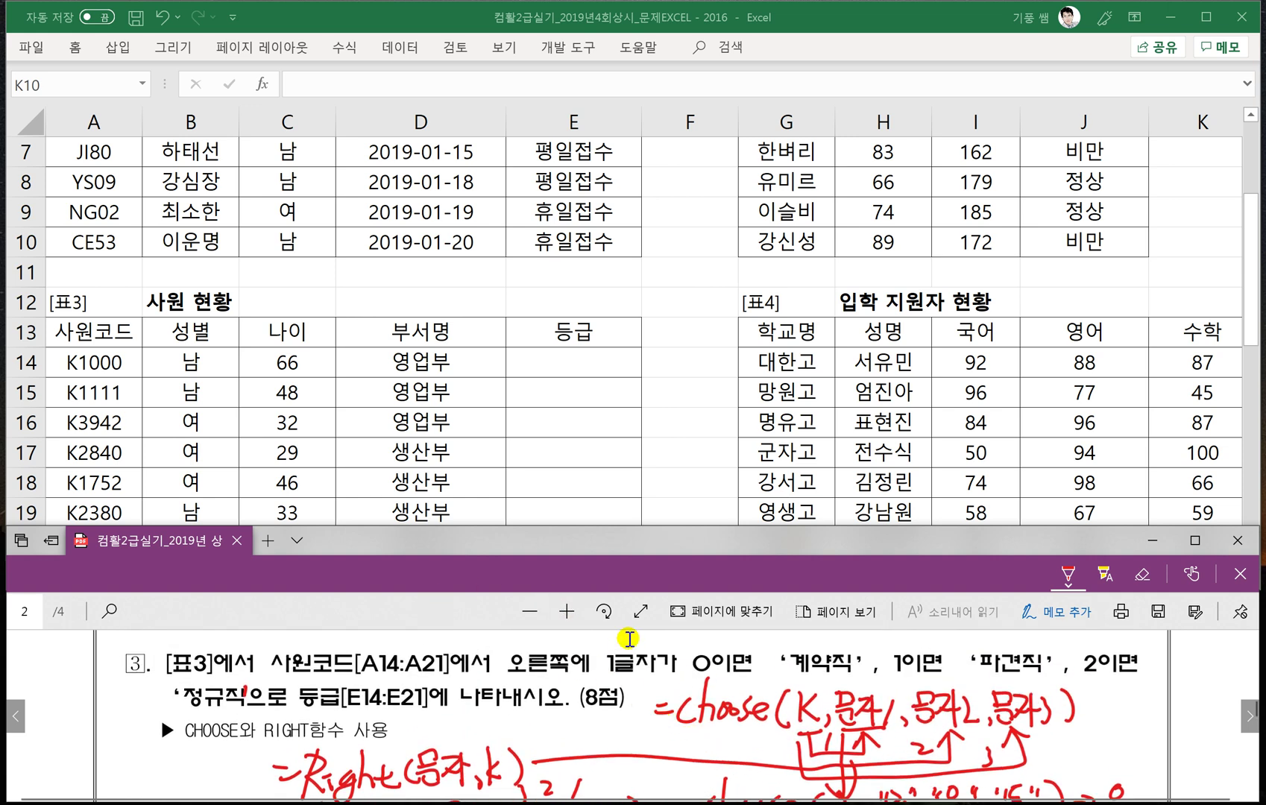
Enter =RIGHT(A14,1) in cell E14 to extract the last character of the 사원코드.
{"action": "left_click", "coordinate": [560, 362]}
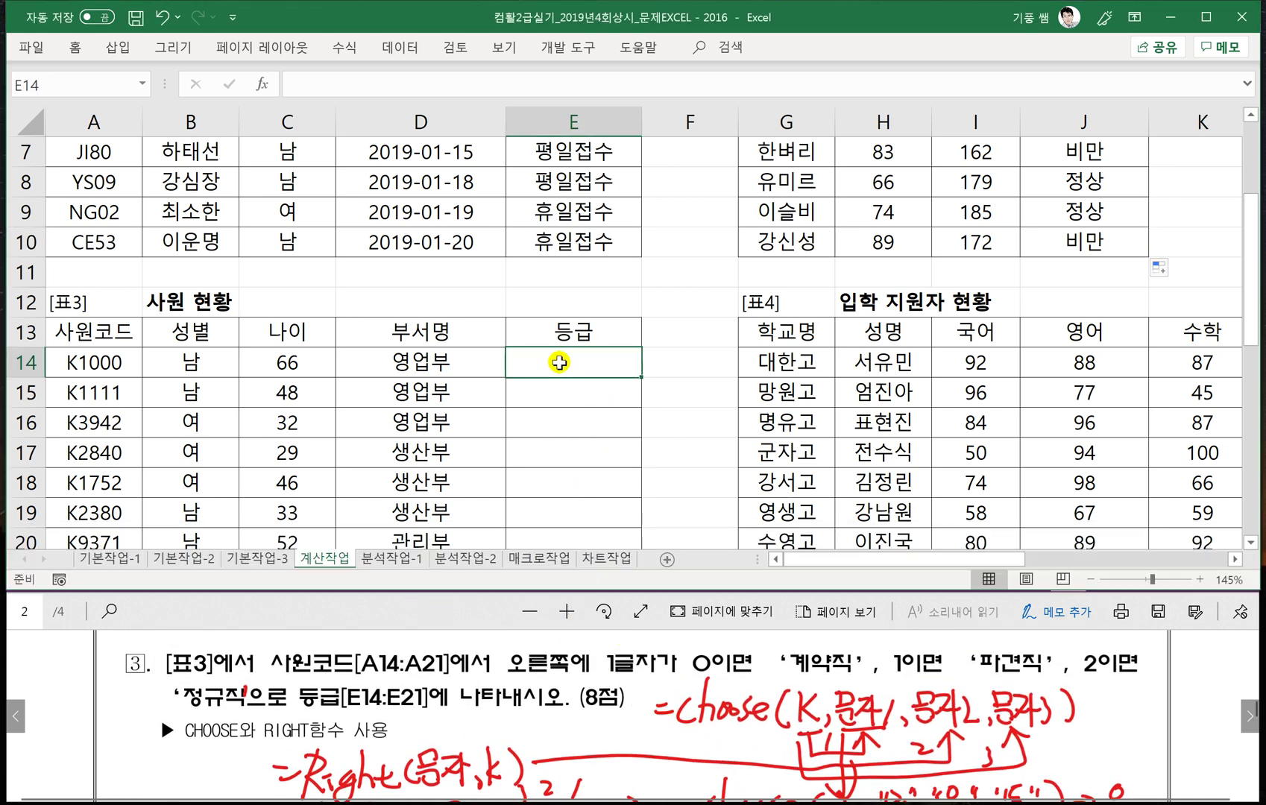
{"action": "type", "text": "="}
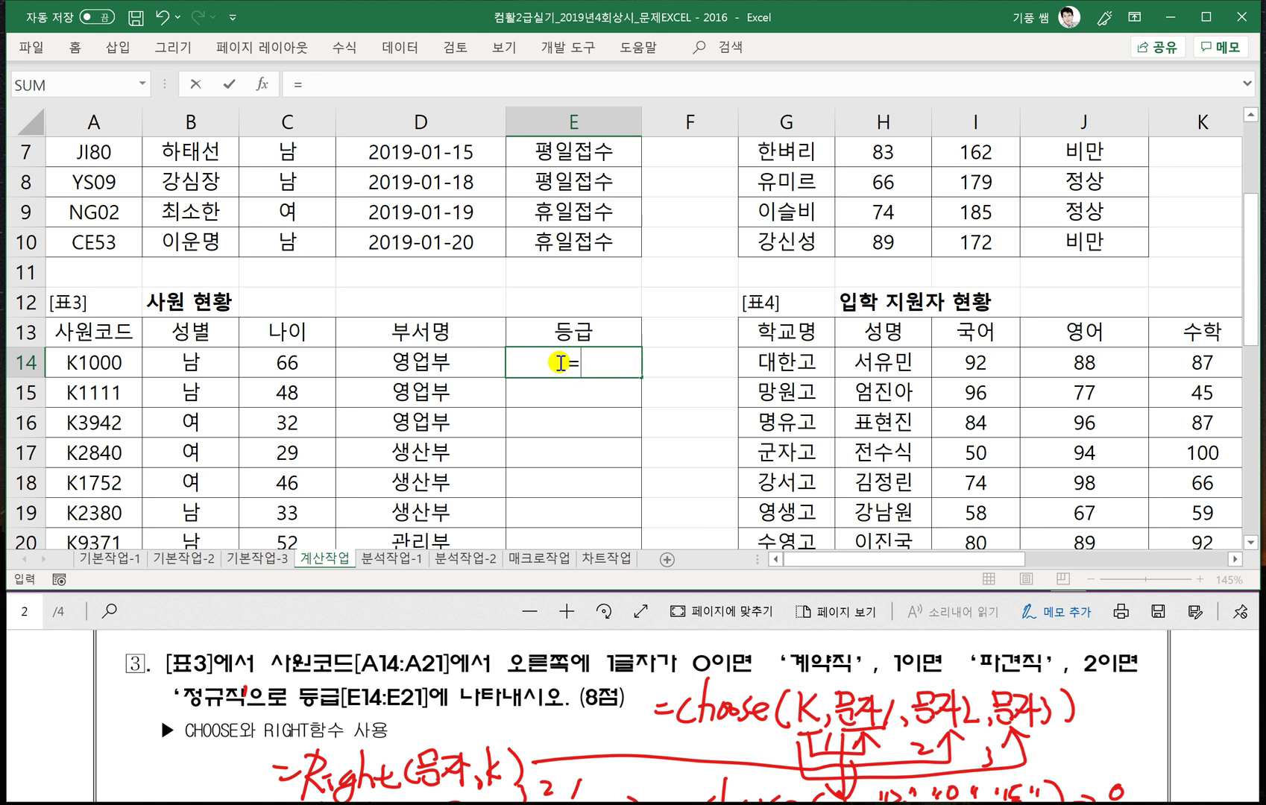
{"action": "type", "text": "RIGHT"}
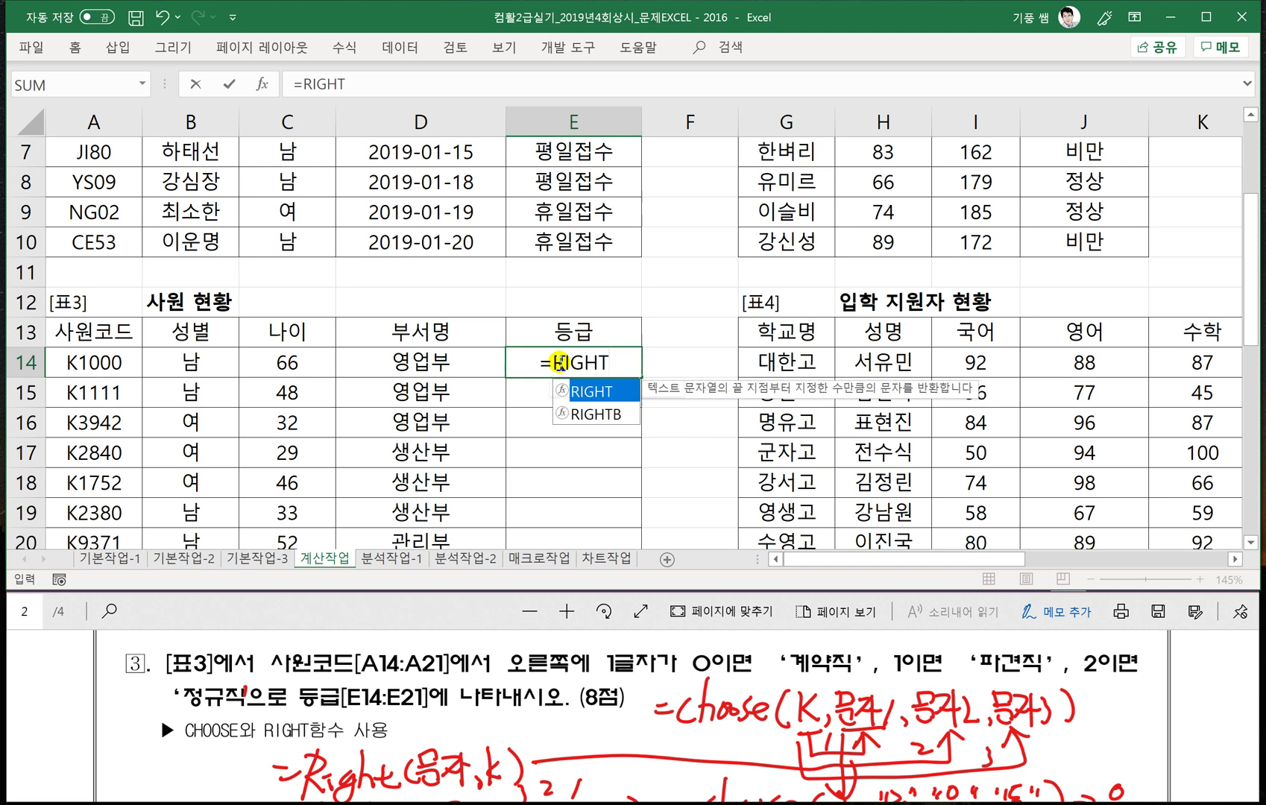
{"action": "type", "text": "("}
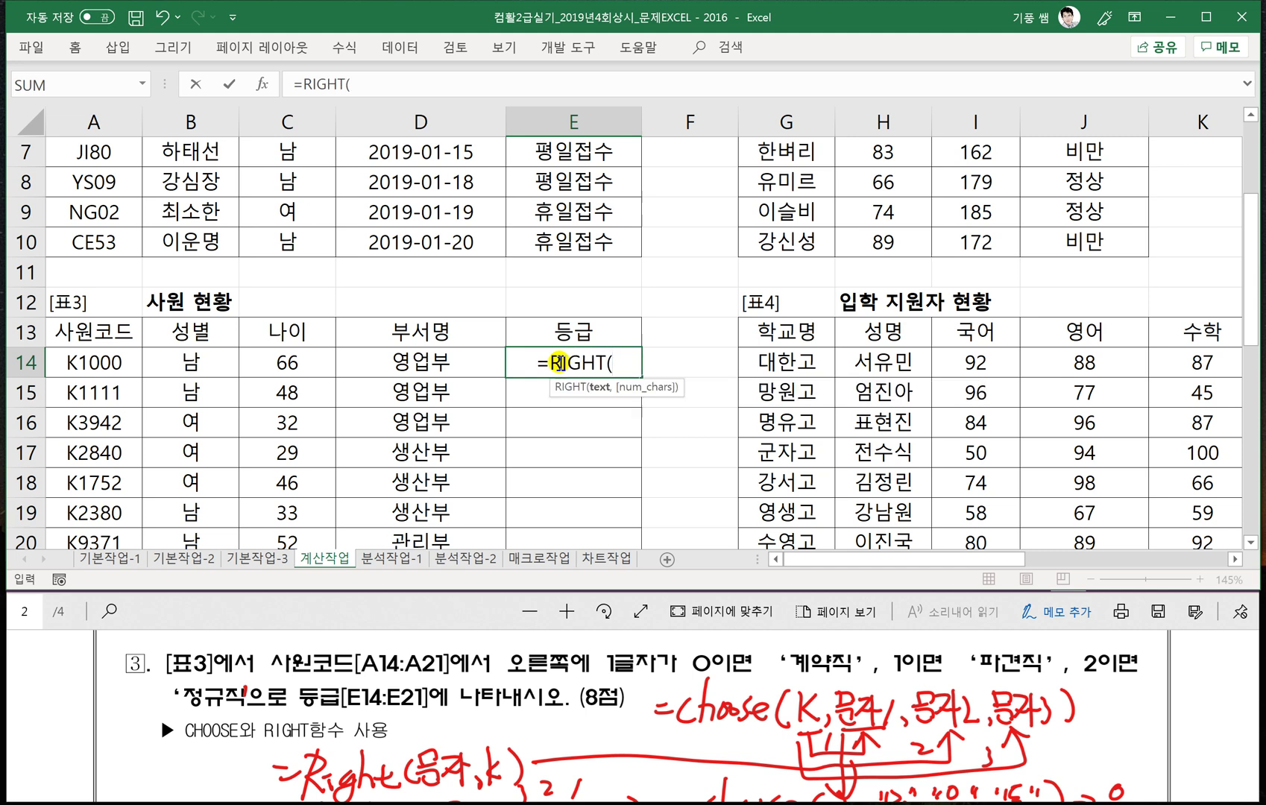
{"action": "left_click", "coordinate": [96, 359]}
{"action": "type", "text": ",1"}
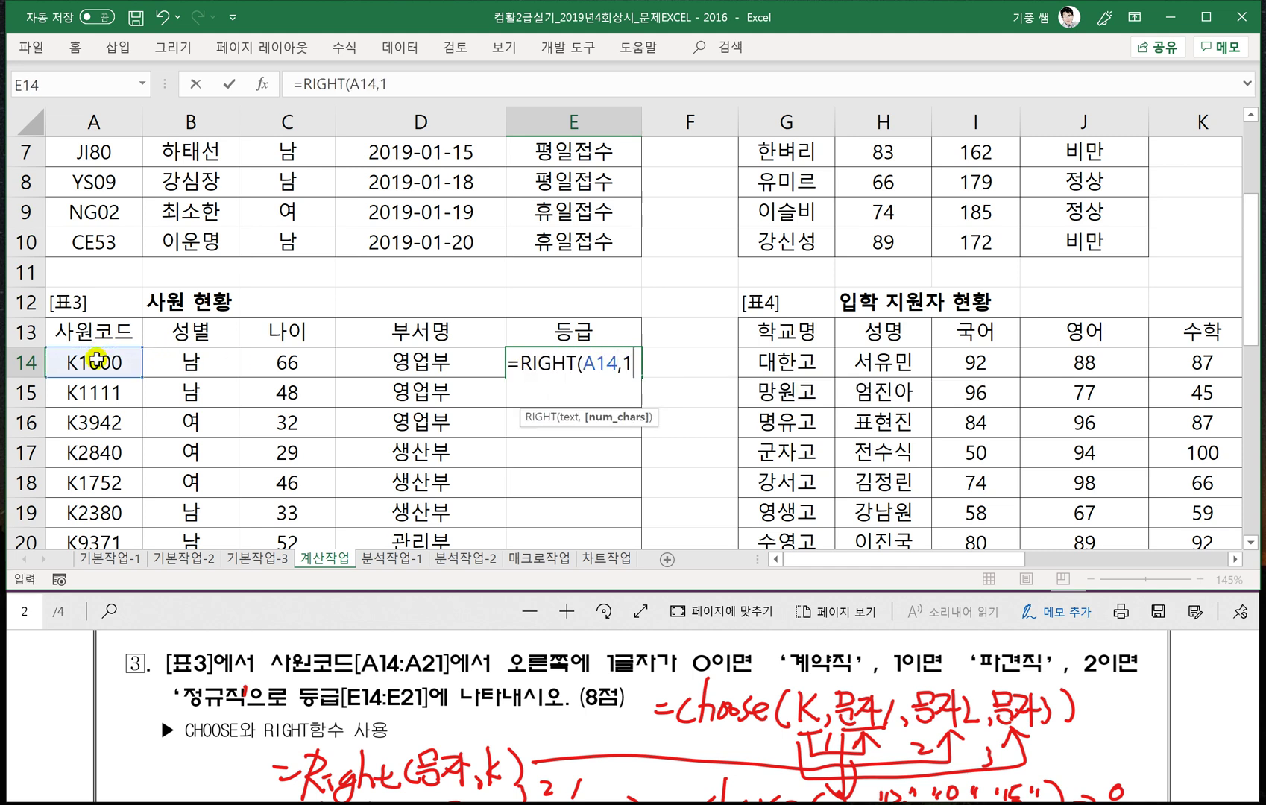
{"action": "type", "text": ")"}
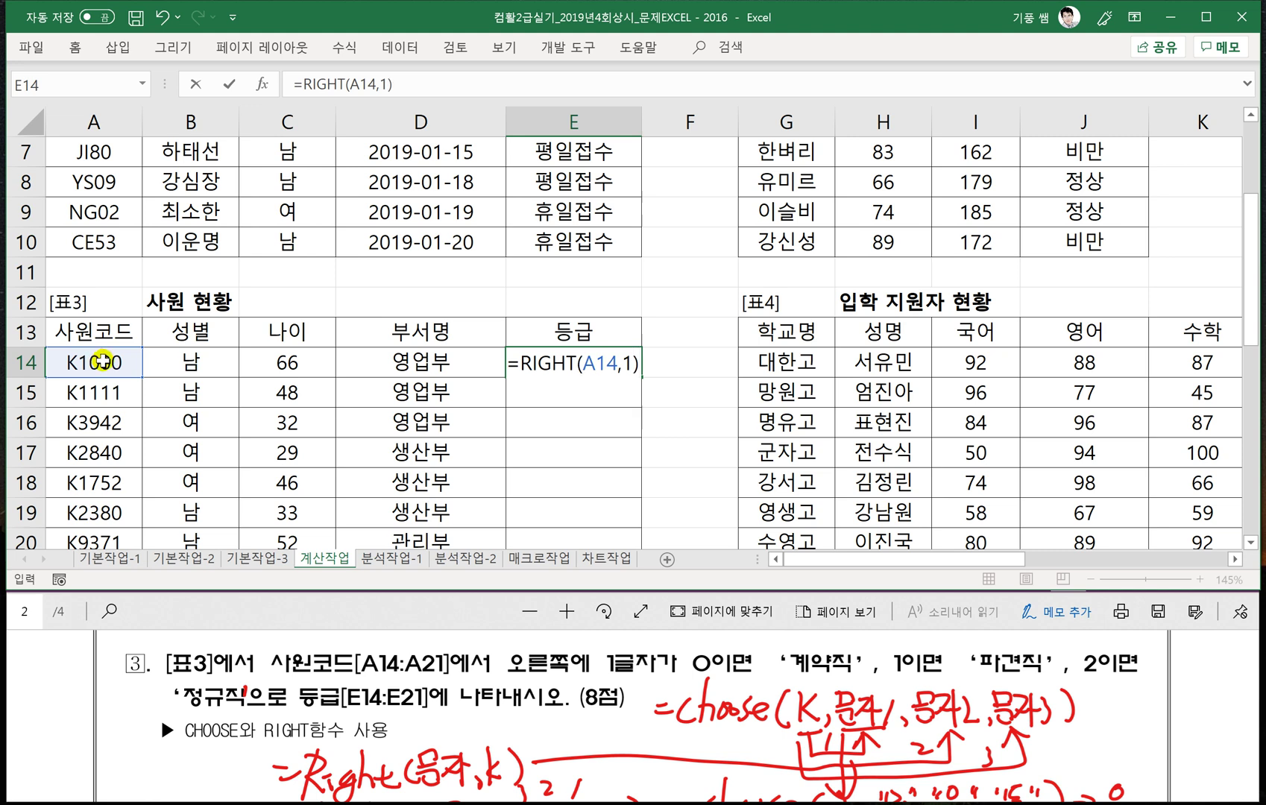
{"action": "key", "text": "Return"}
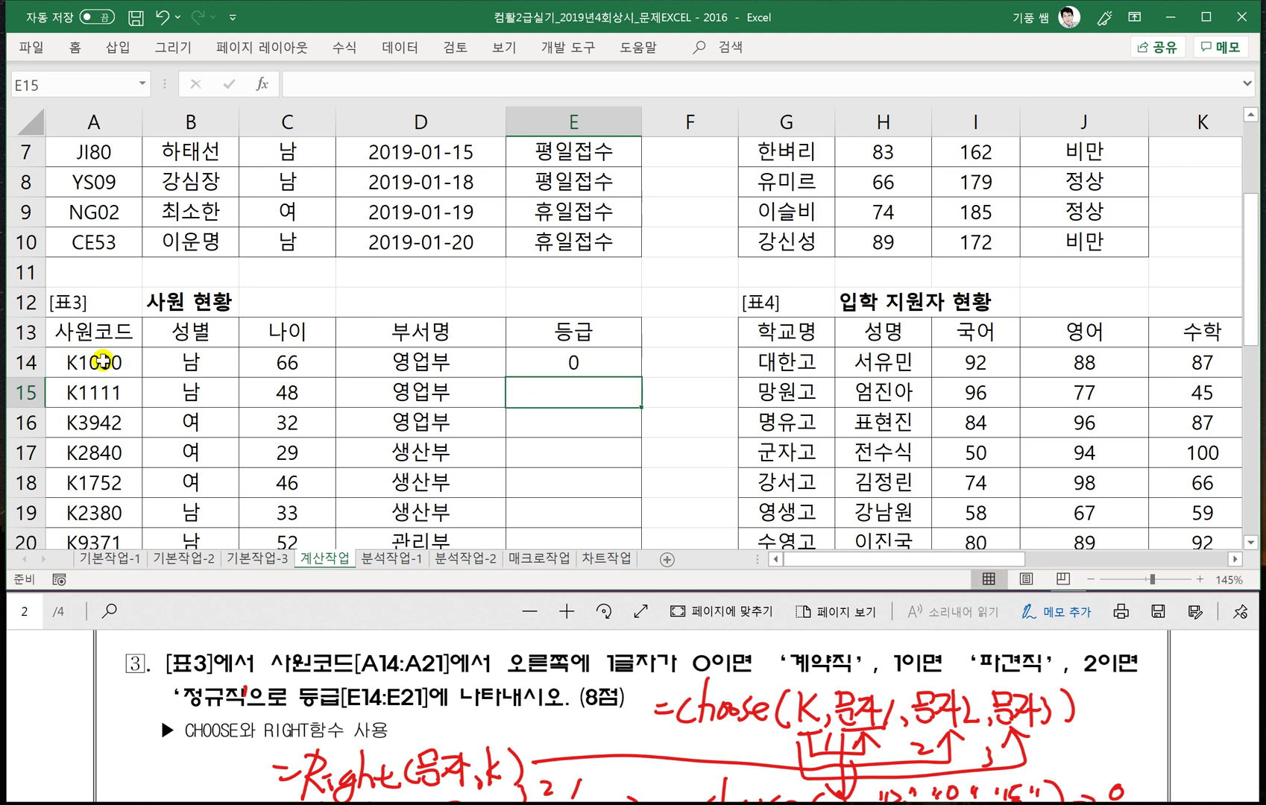
Fill the RIGHT formula from E14 down through E21 in the 등급 column.
{"action": "left_click", "coordinate": [579, 360]}
{"action": "left_click_drag", "start_coordinate": [633, 382], "coordinate": [643, 482]}
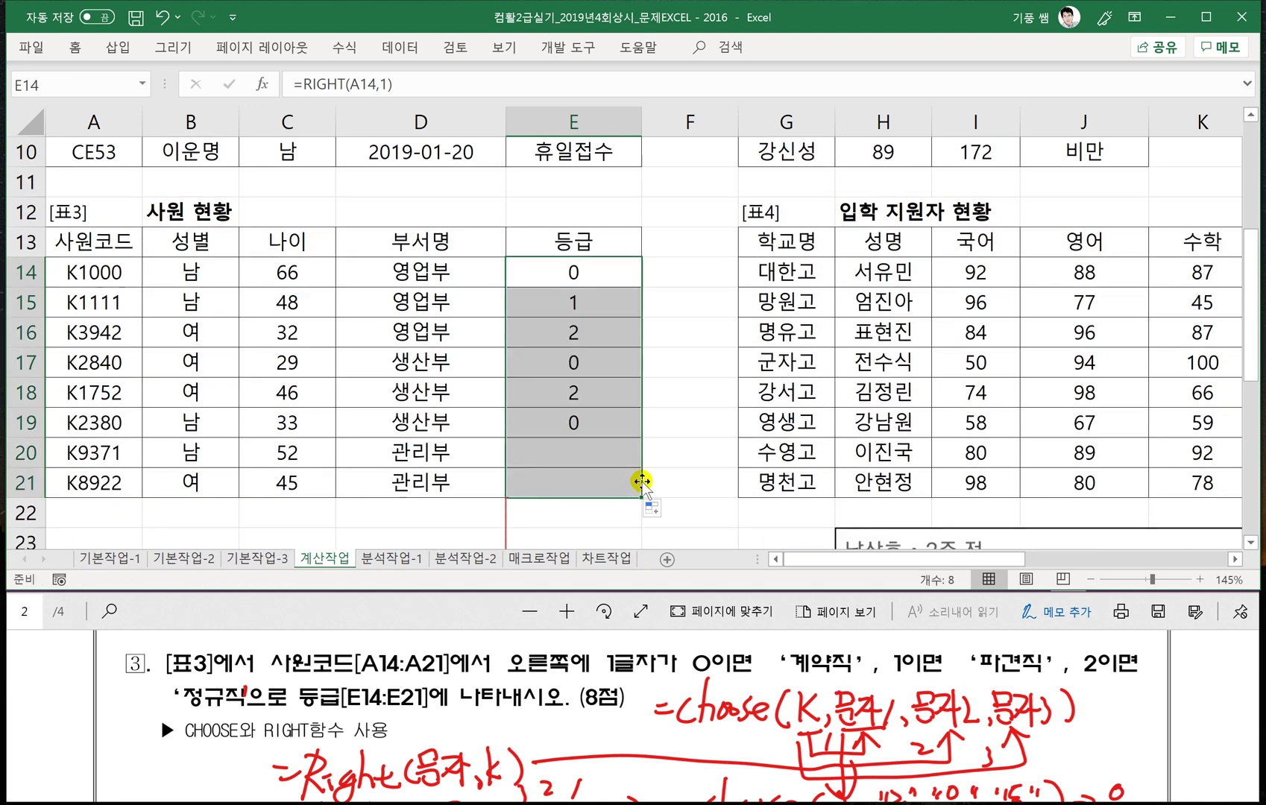
{"action": "left_click", "coordinate": [671, 439]}
Append +1 to the formula in E14, making it =RIGHT(A14,1)+1.
{"action": "scroll", "coordinate": [674, 438], "scroll_direction": "up", "scroll_amount": 1}
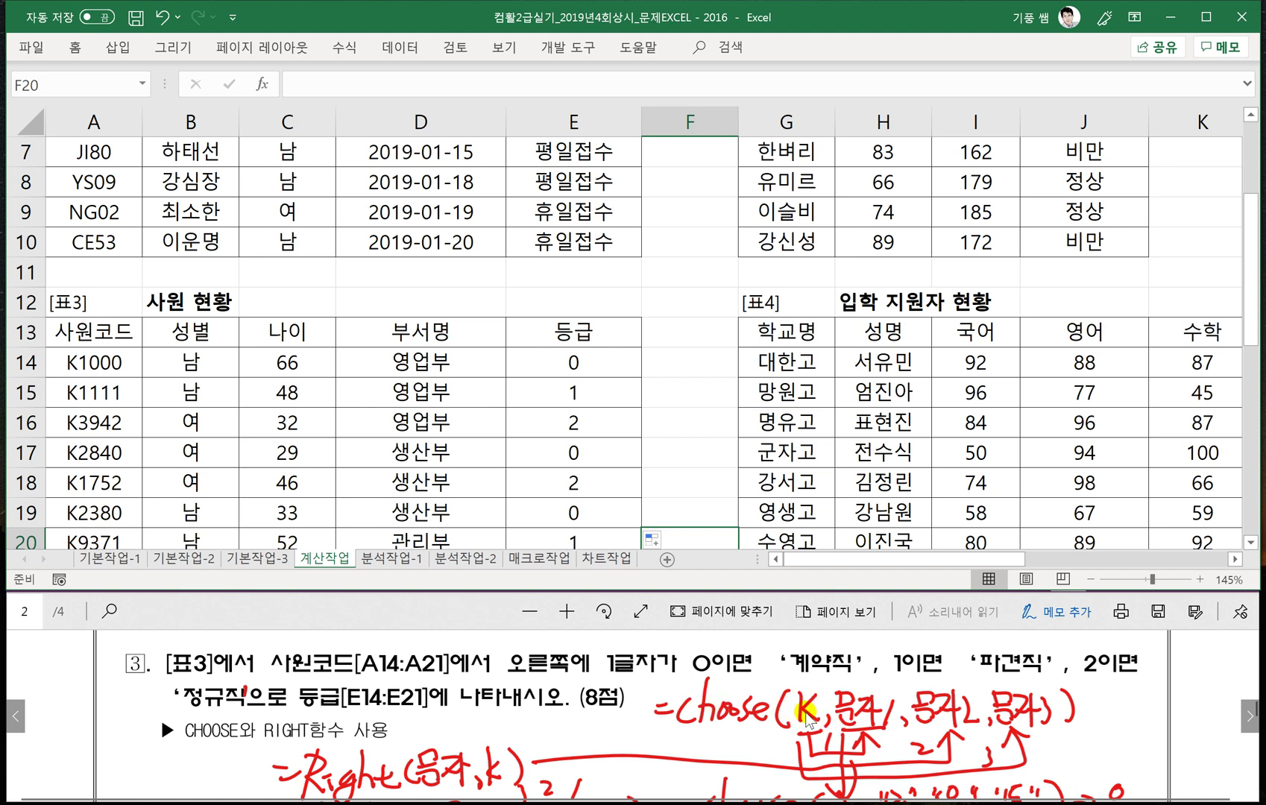
{"action": "left_click", "coordinate": [588, 363]}
{"action": "double_click", "coordinate": [607, 363]}
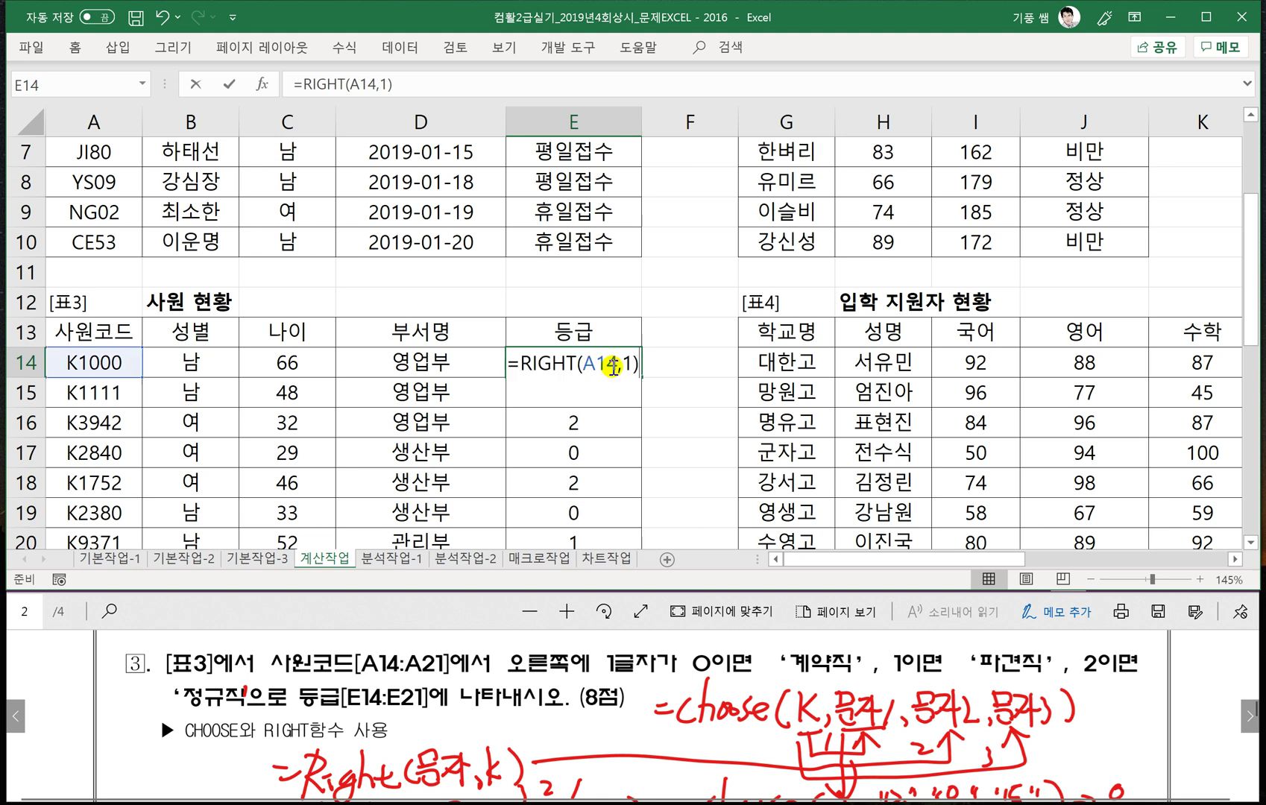
{"action": "left_click", "coordinate": [638, 363]}
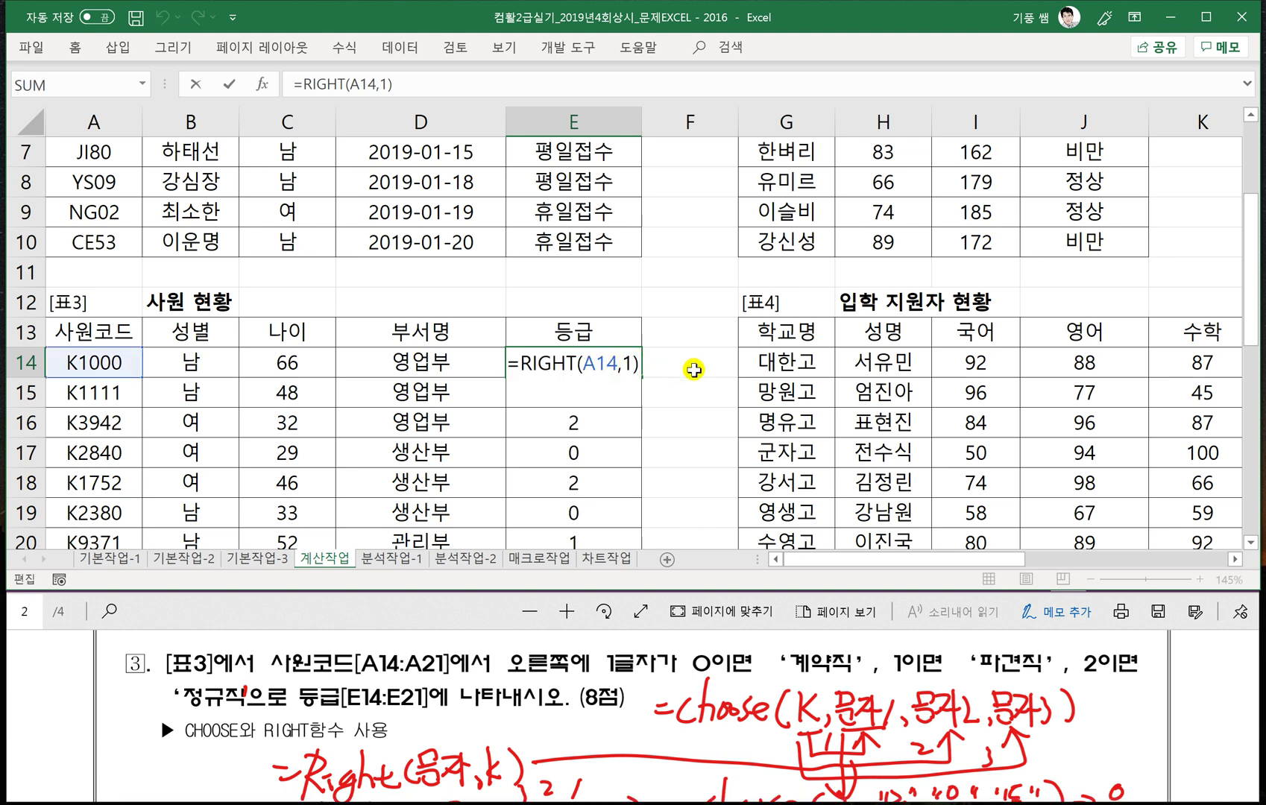
{"action": "type", "text": "+1"}
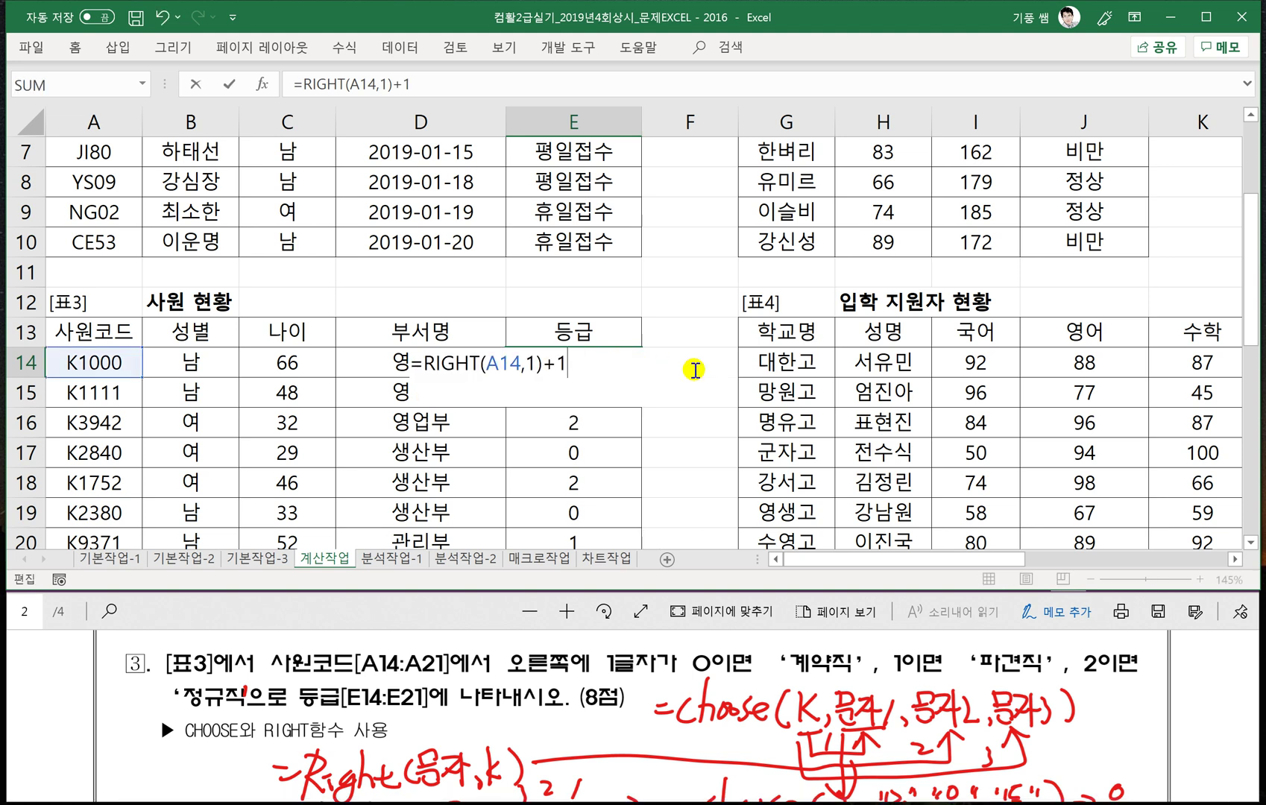
{"action": "key", "text": "Return"}
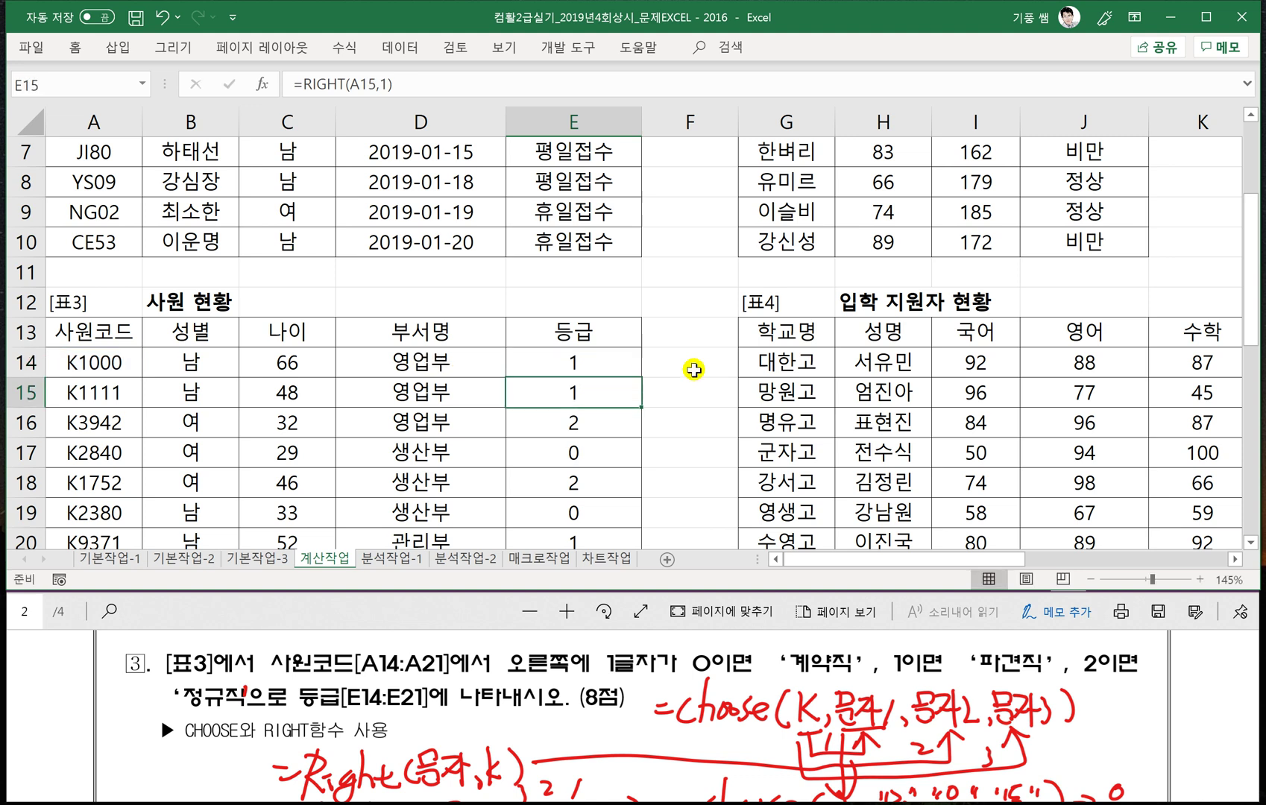
Copy the =RIGHT(A14,1)+1 formula from E14 down through E21.
{"action": "left_click", "coordinate": [602, 360]}
{"action": "left_click_drag", "start_coordinate": [638, 377], "coordinate": [633, 498]}
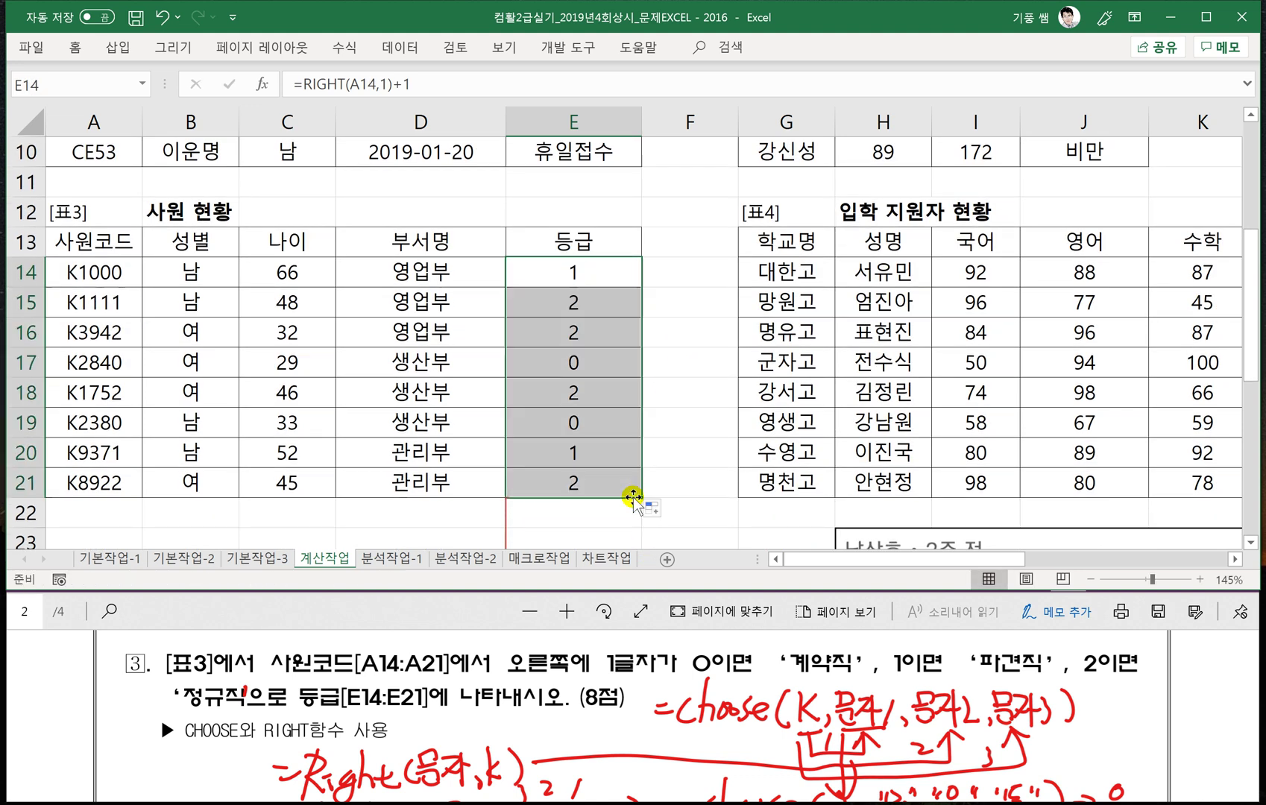
{"action": "left_click", "coordinate": [650, 414]}
{"action": "scroll", "coordinate": [613, 427], "scroll_direction": "down", "scroll_amount": 2}
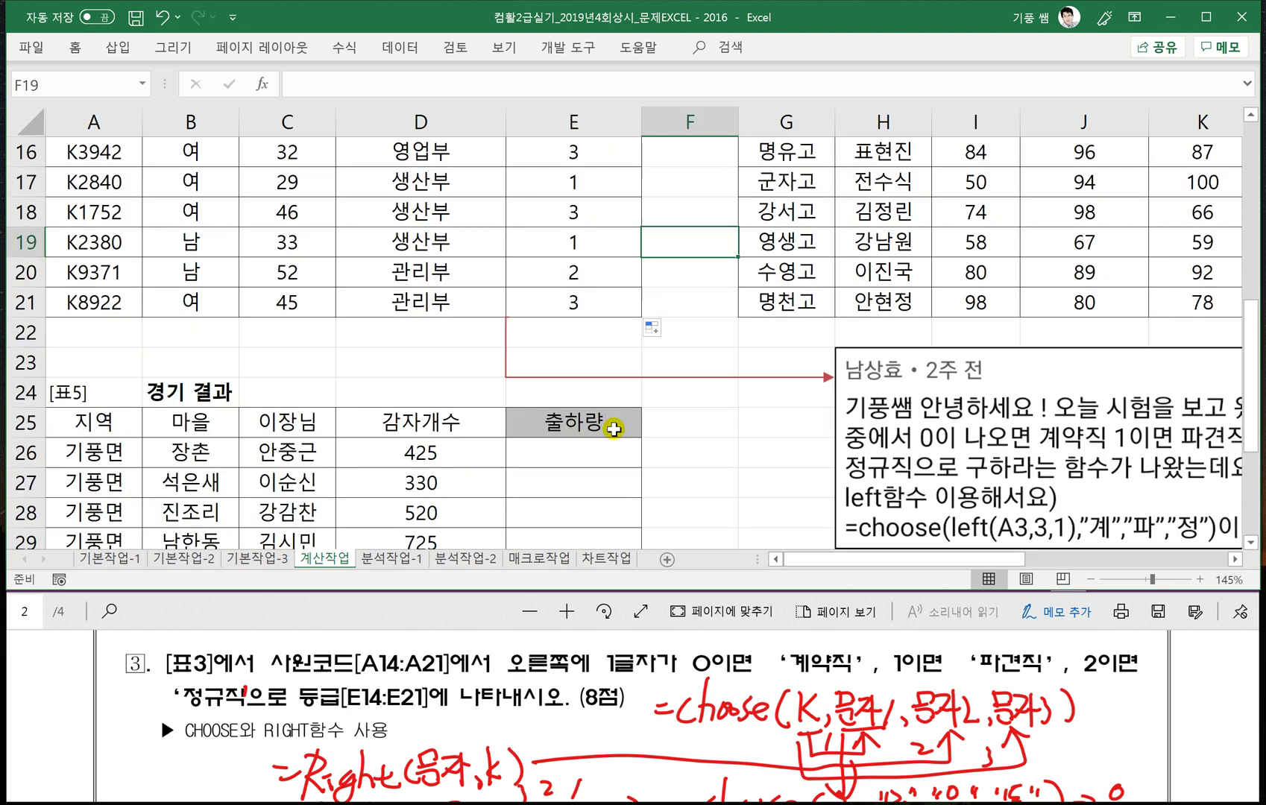
Wrap the E14 formula in CHOOSE, making it =CHOOSE(RIGHT(A14,1)+1,"계약직","파견직","정규직").
{"action": "scroll", "coordinate": [611, 417], "scroll_direction": "up", "scroll_amount": 3}
{"action": "left_click", "coordinate": [544, 362]}
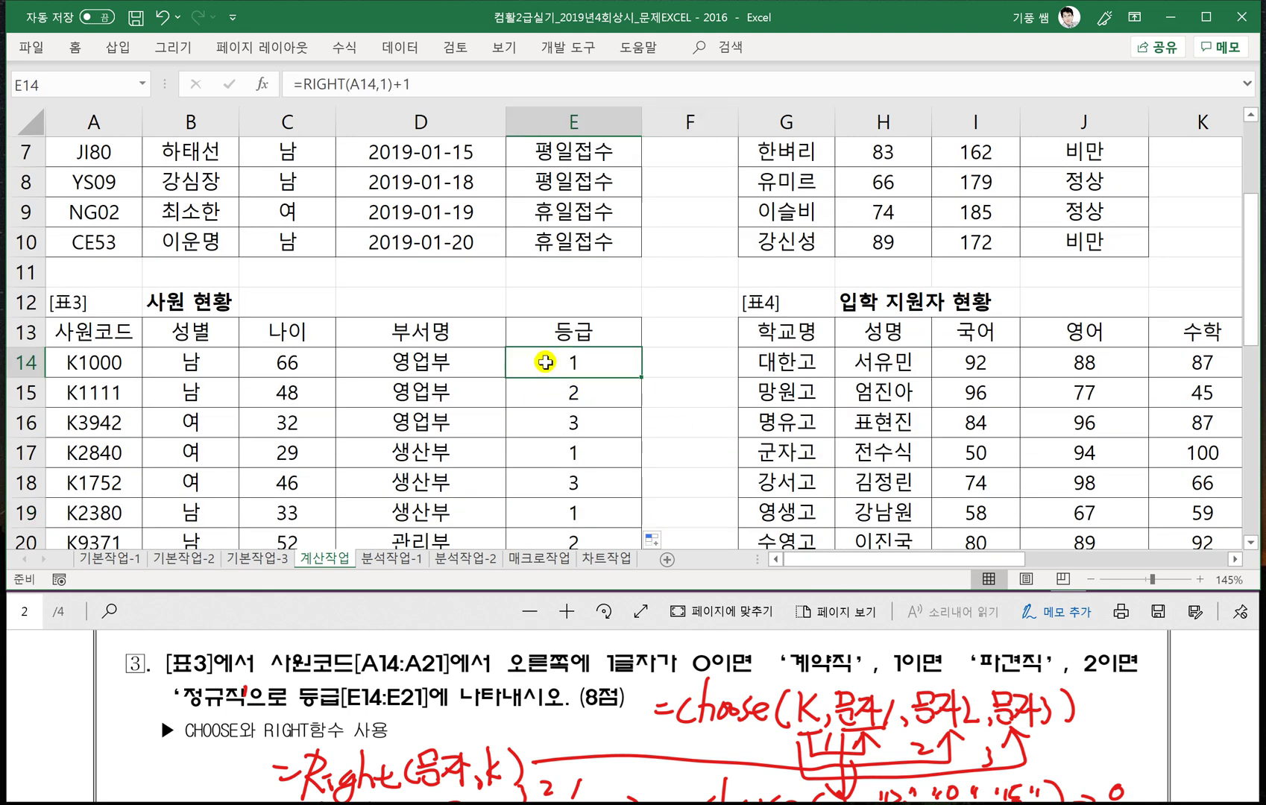
{"action": "double_click", "coordinate": [537, 360]}
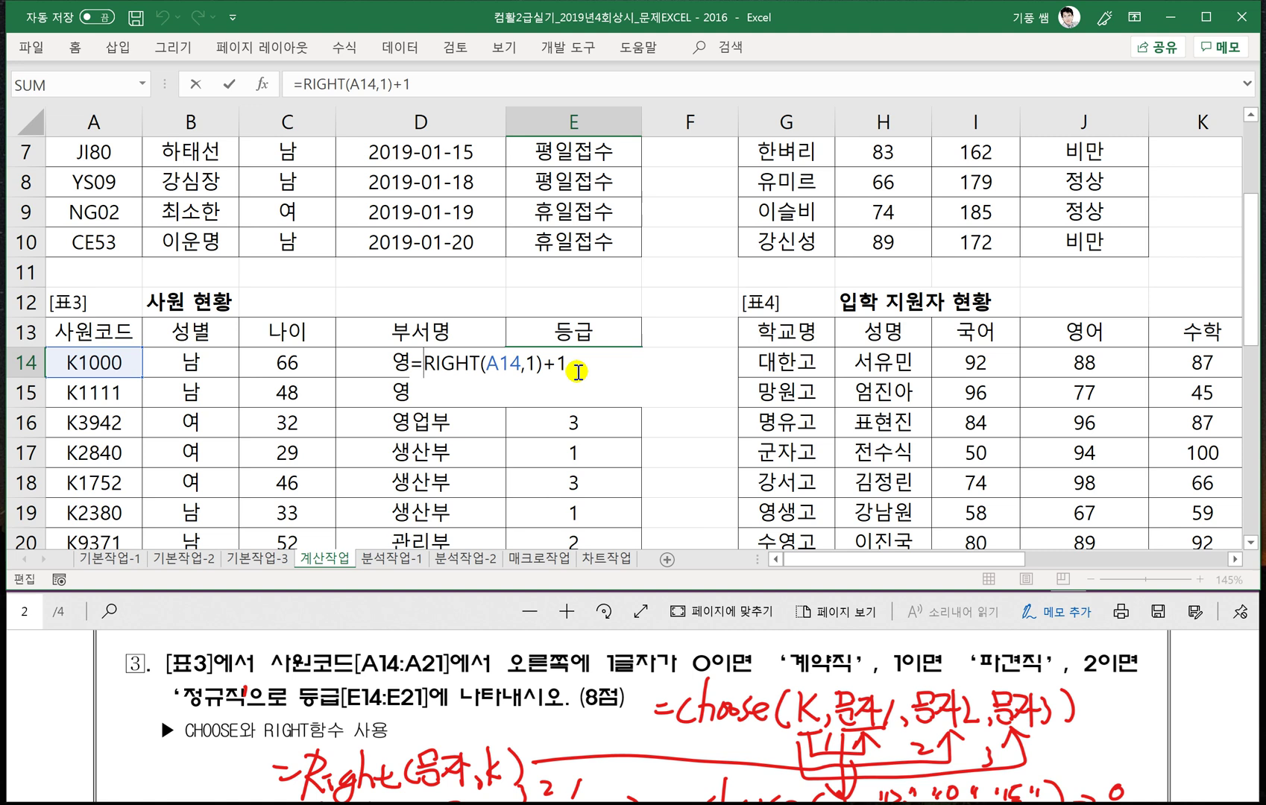
{"action": "type", "text": "CHOOSE("}
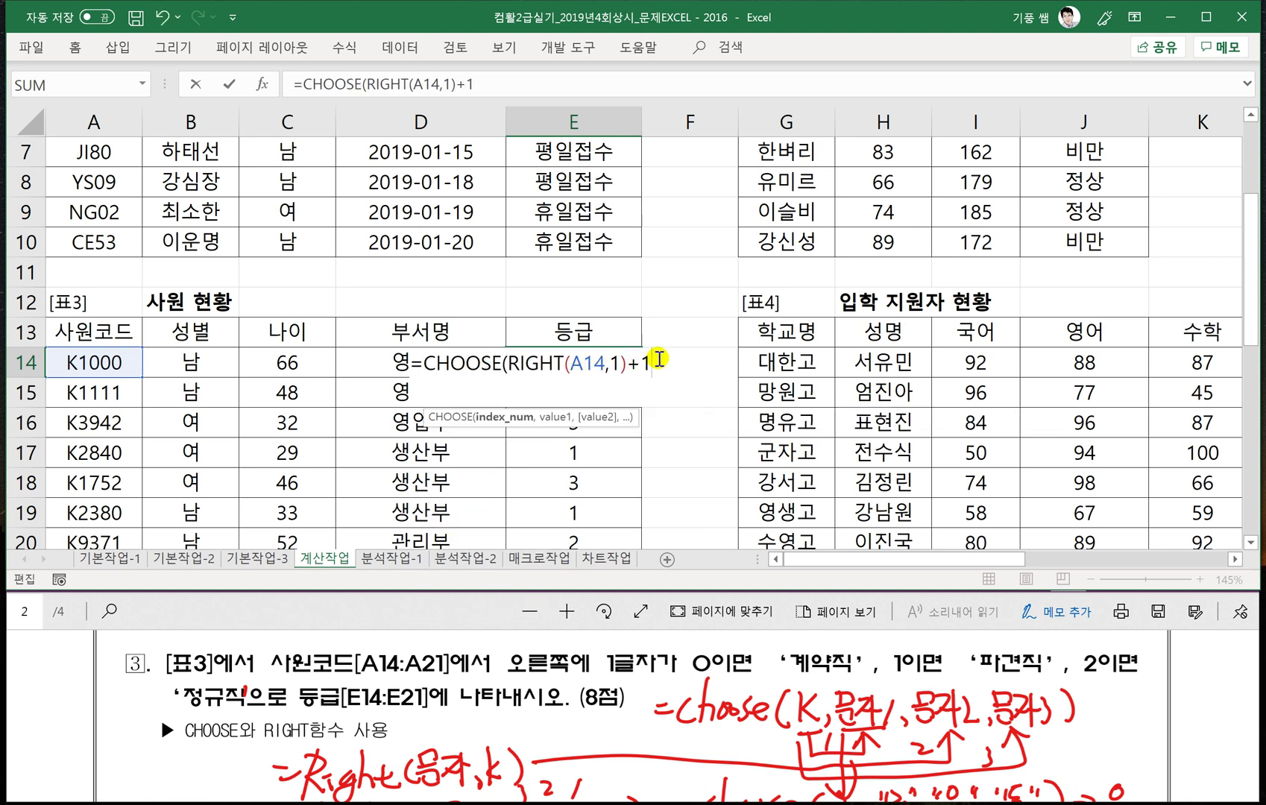
{"action": "type", "text": ","}
{"action": "type", "text": "\"계약직"}
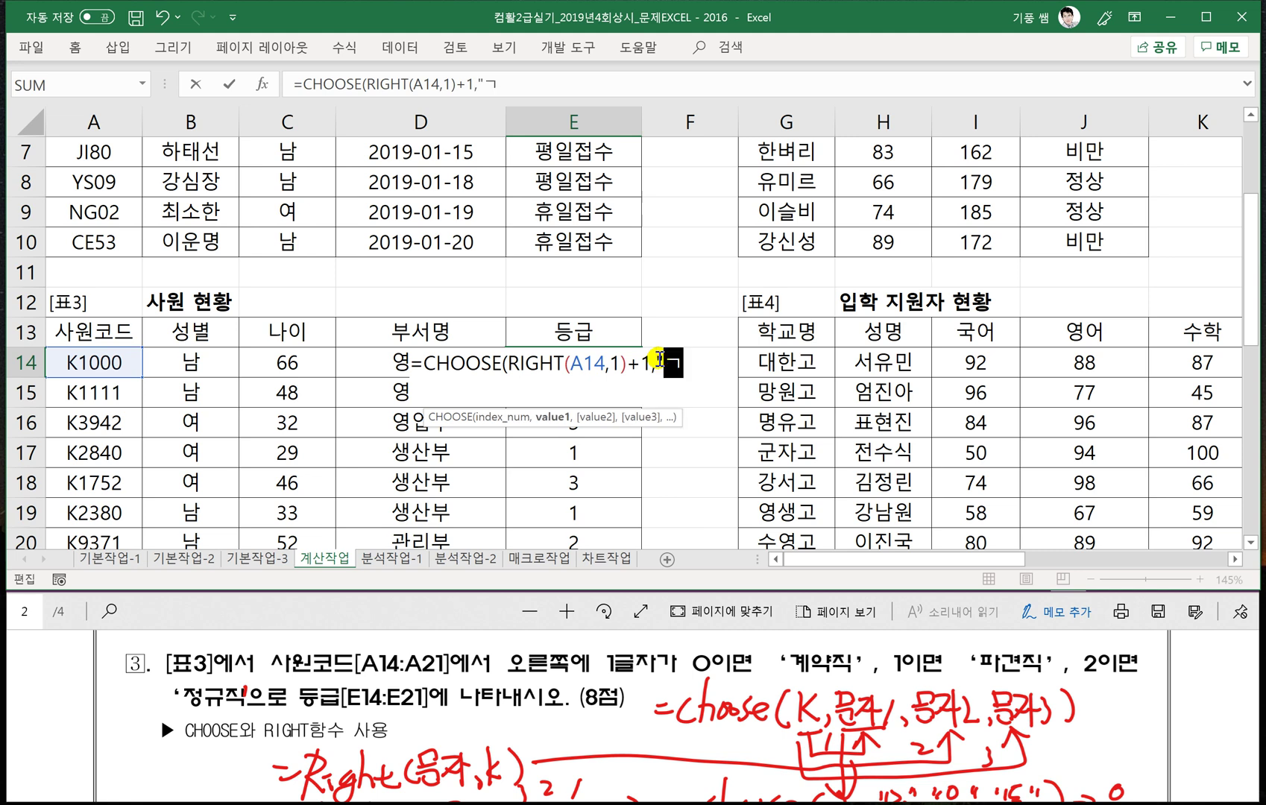
{"action": "type", "text": "\",\""}
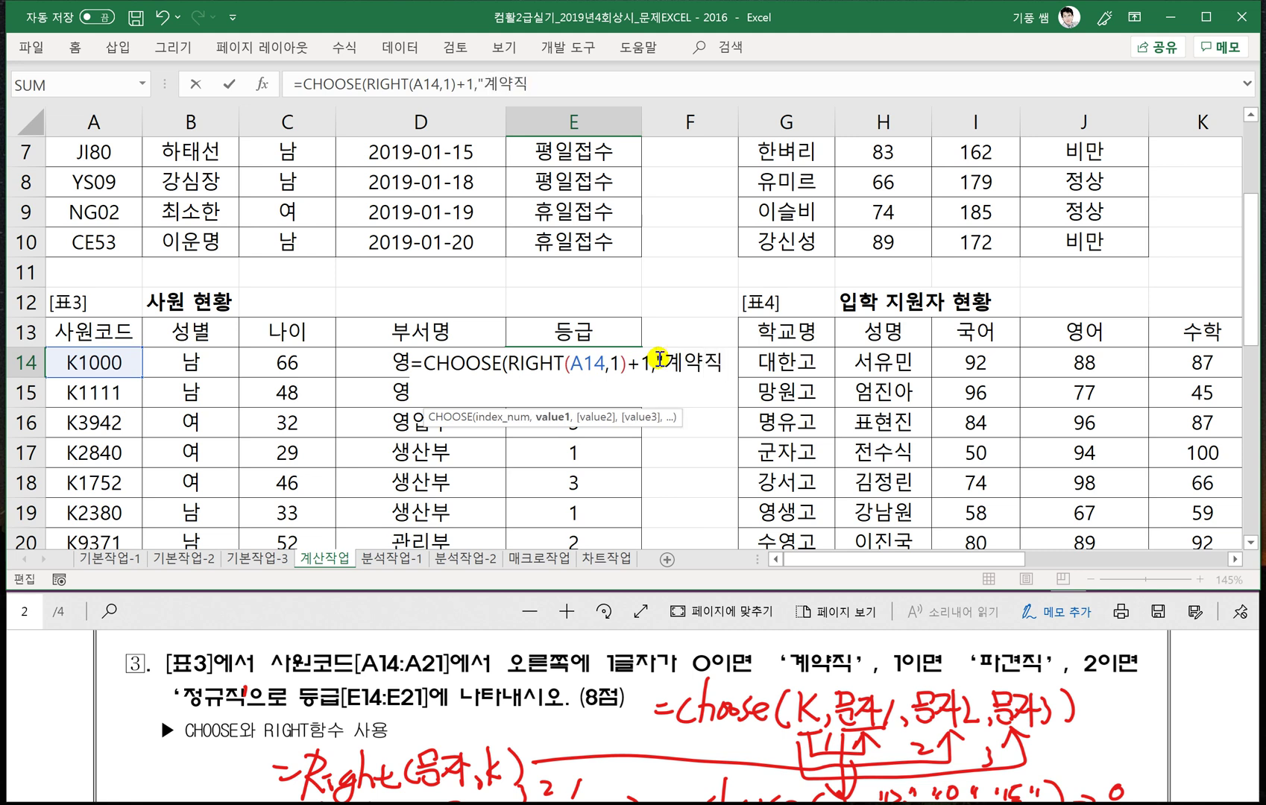
{"action": "type", "text": "파"}
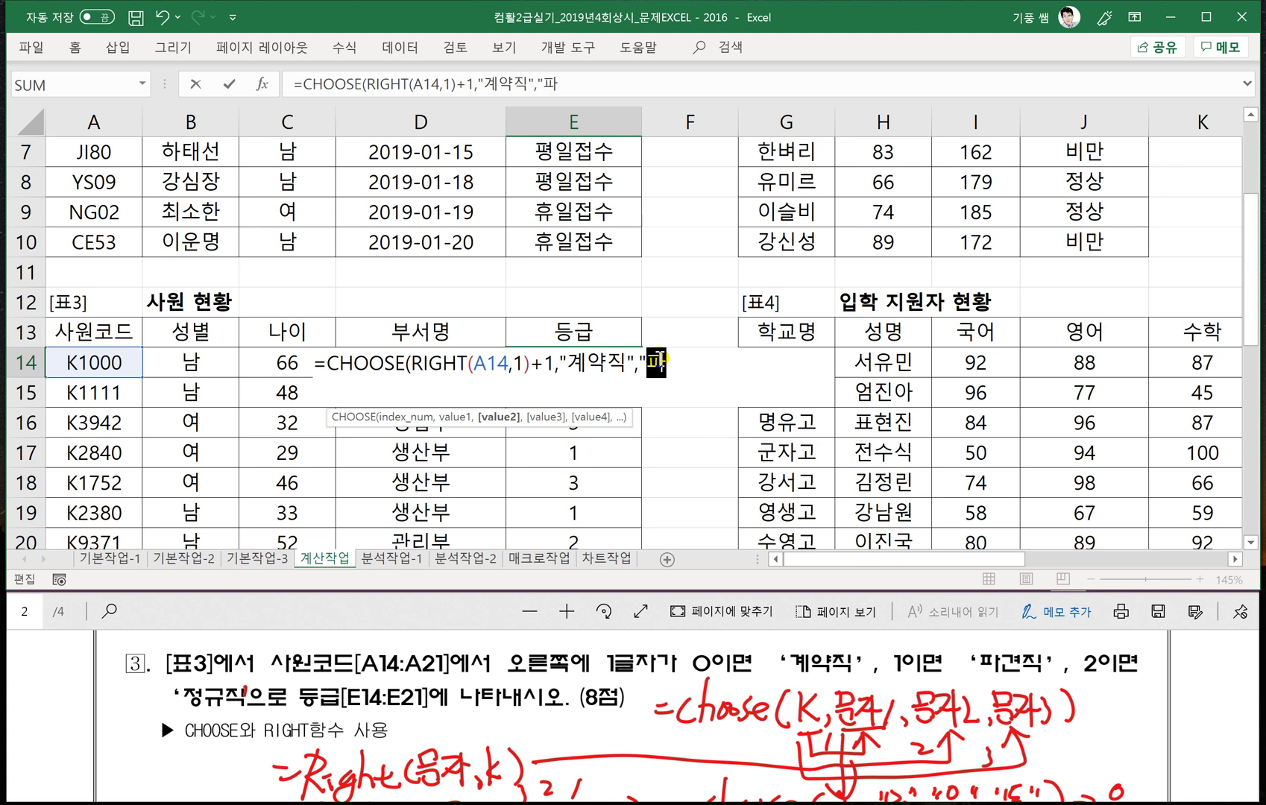
{"action": "type", "text": "견지ㄱ\","}
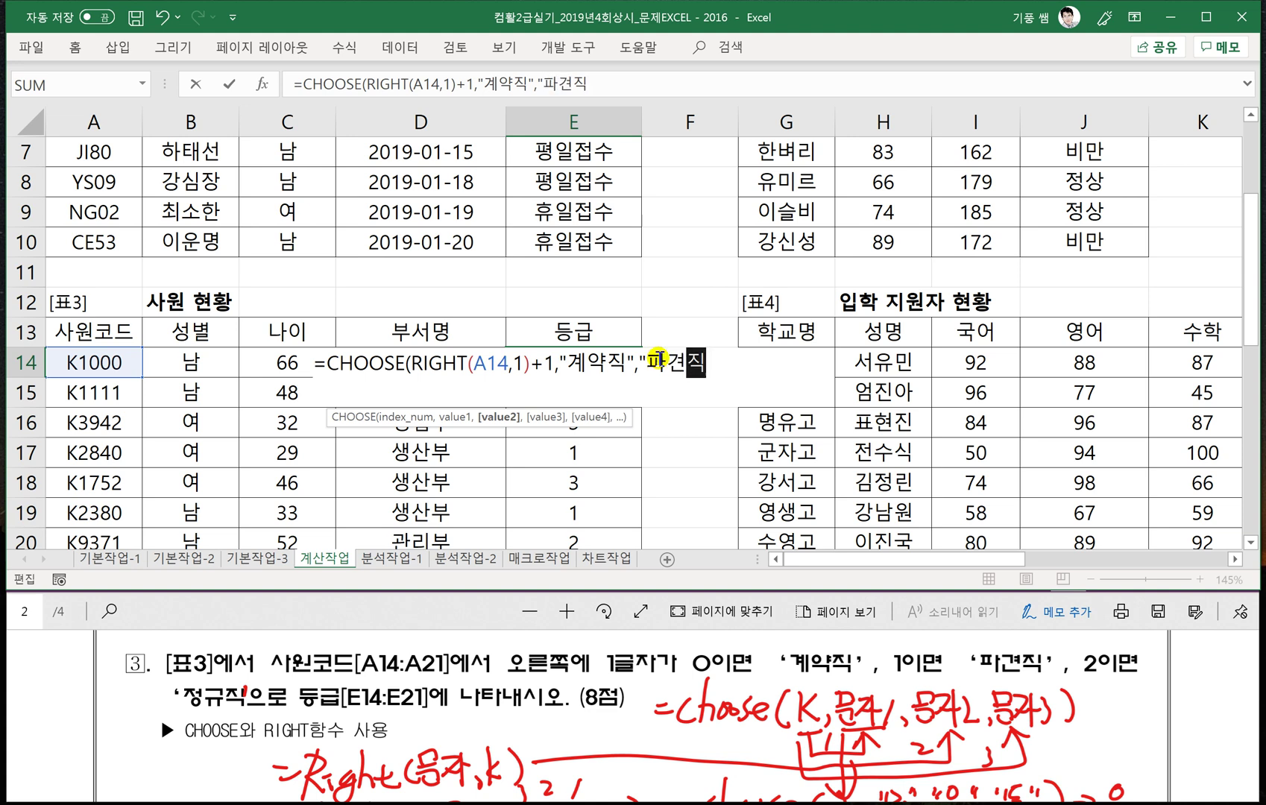
{"action": "type", "text": "\","}
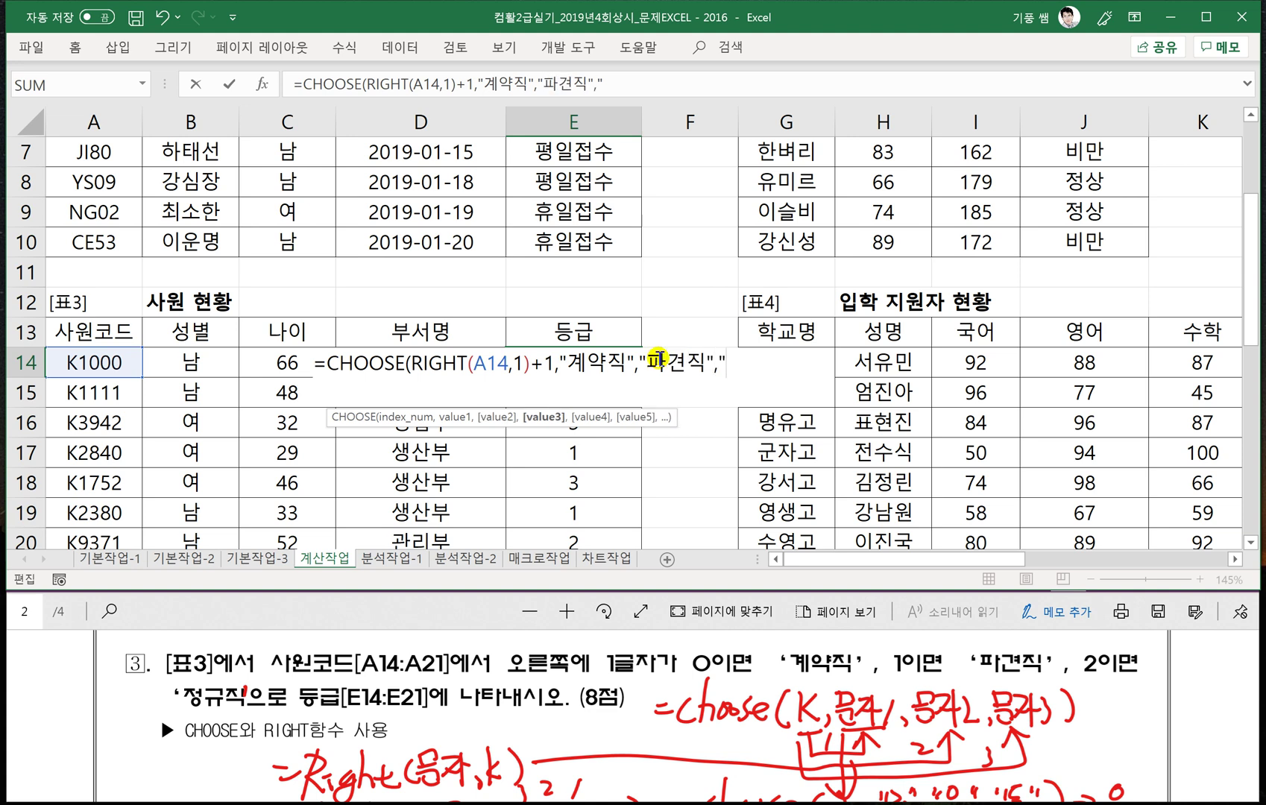
{"action": "type", "text": "정규직"}
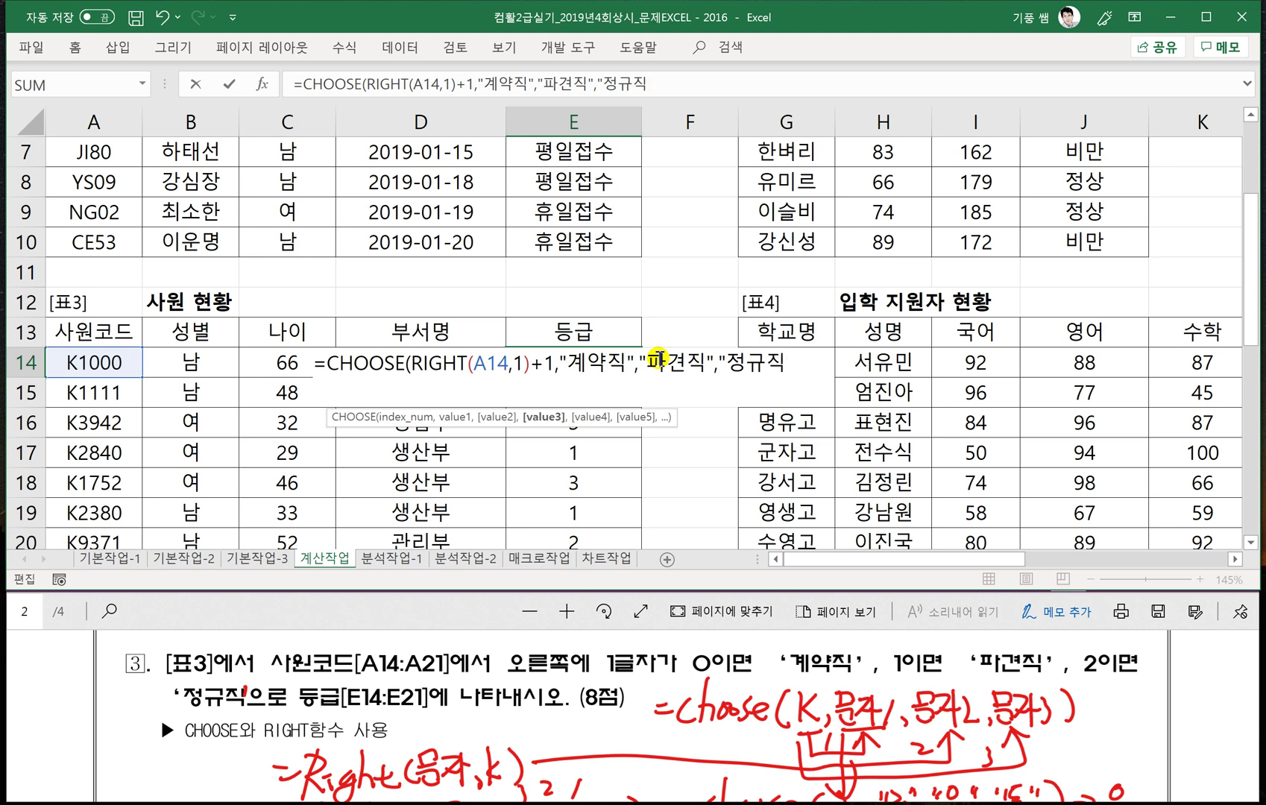
{"action": "type", "text": "\")"}
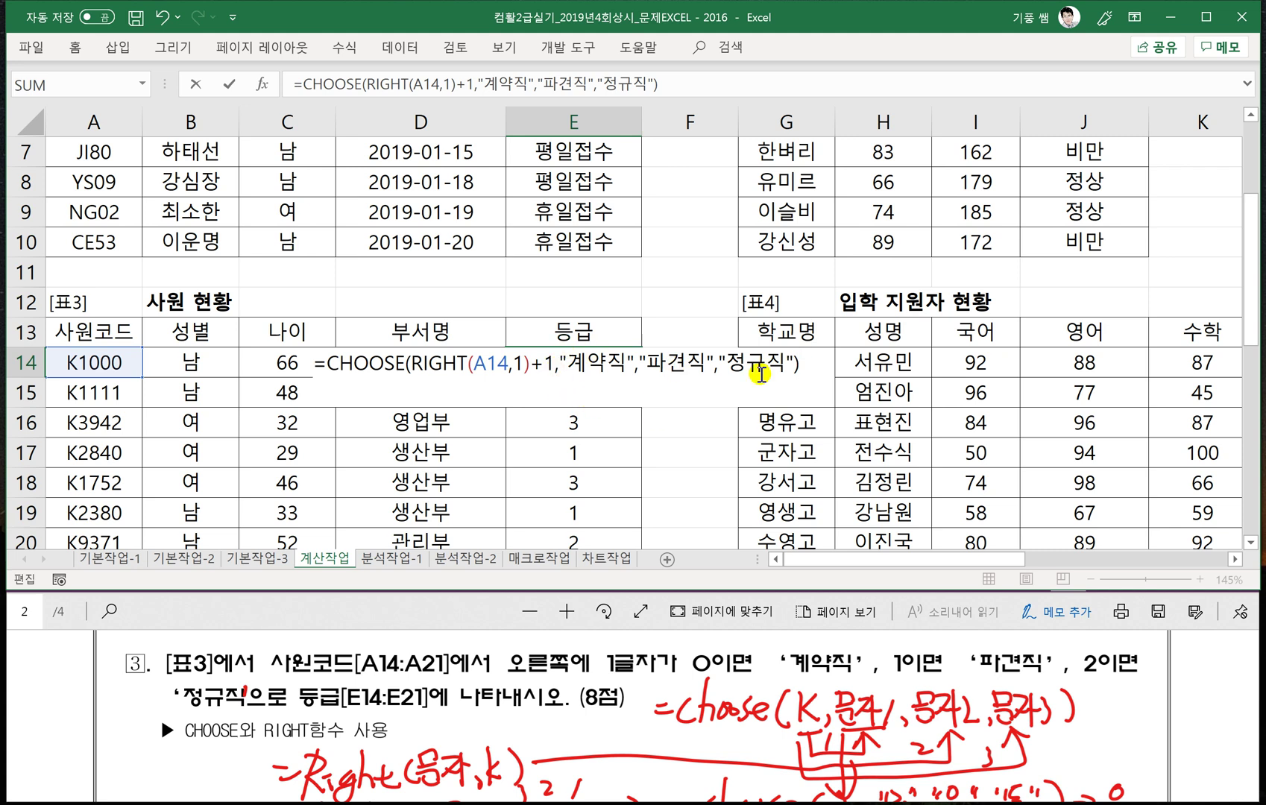
{"action": "key", "text": "Return"}
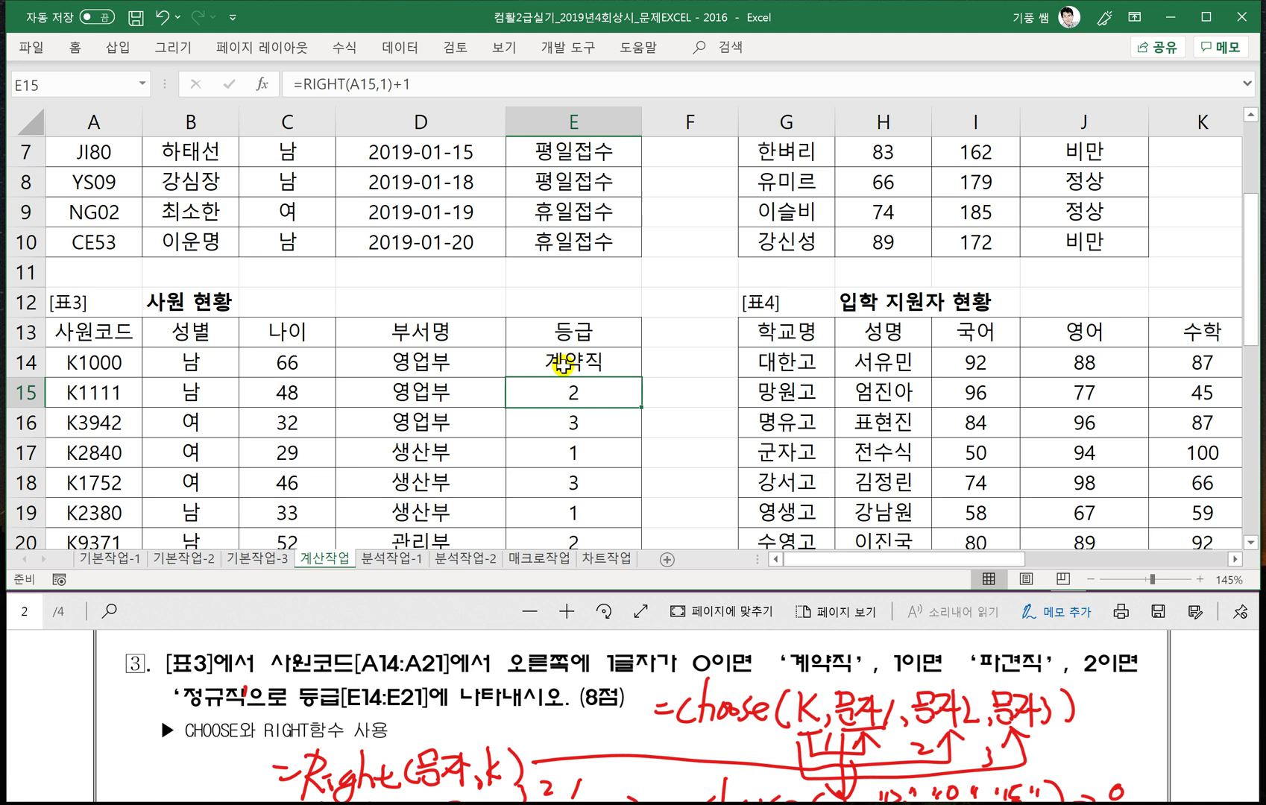
Fill the CHOOSE formula from E14 down through E21 and check the formulas in E16 and E14.
{"action": "left_click", "coordinate": [632, 363]}
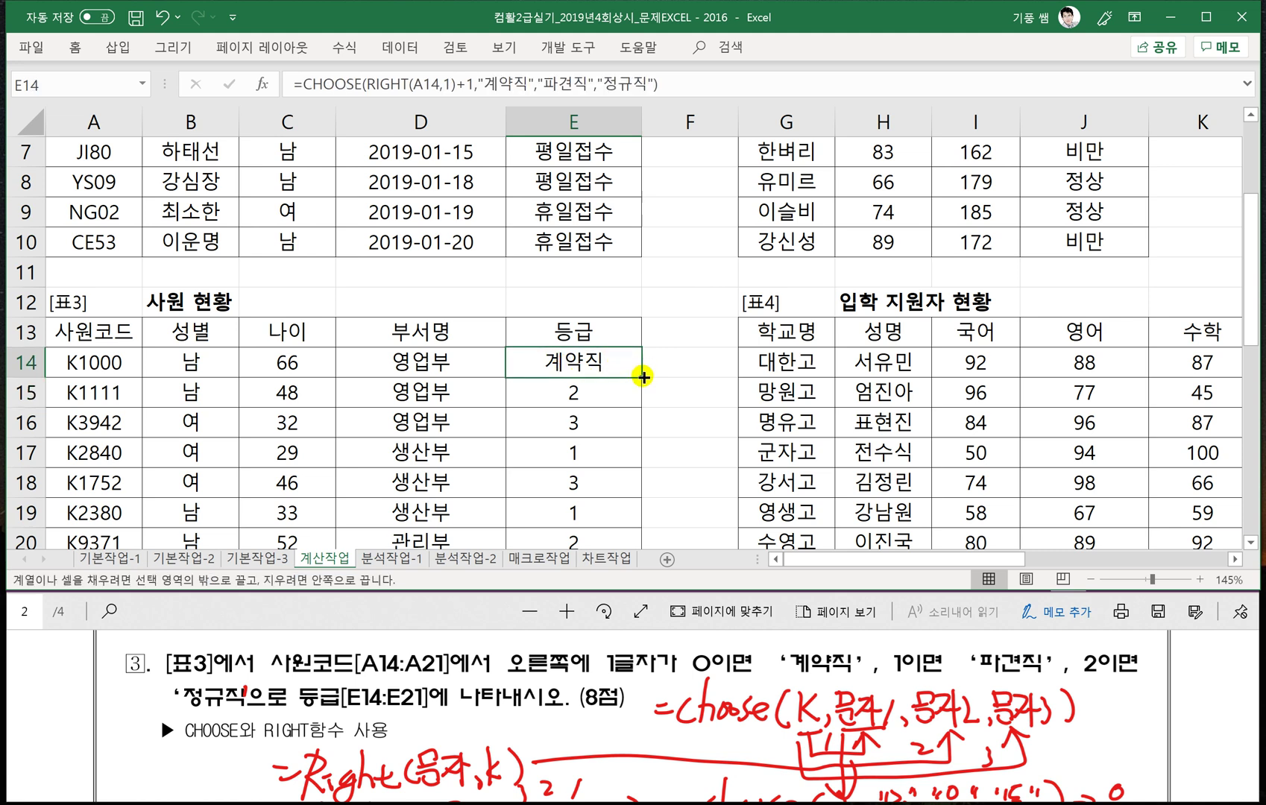
{"action": "left_click_drag", "start_coordinate": [644, 377], "coordinate": [632, 522]}
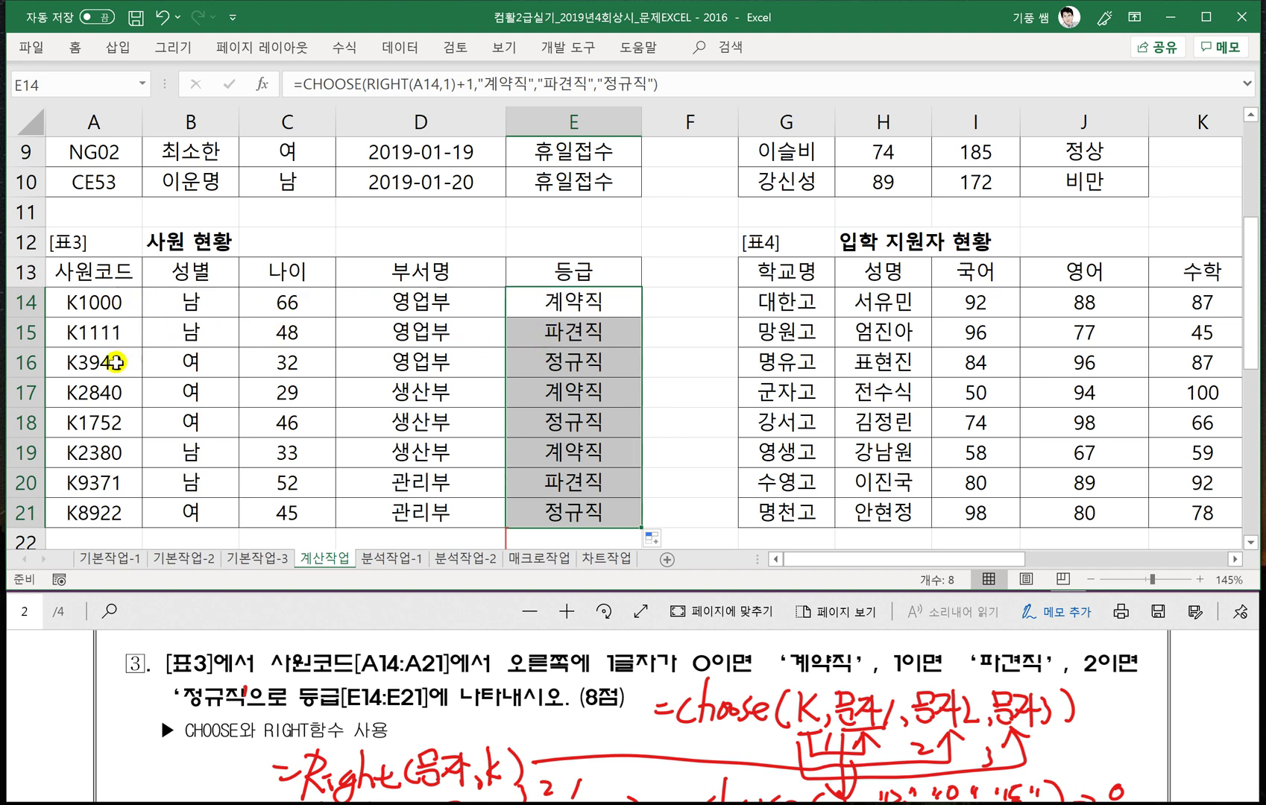
{"action": "left_click", "coordinate": [568, 360]}
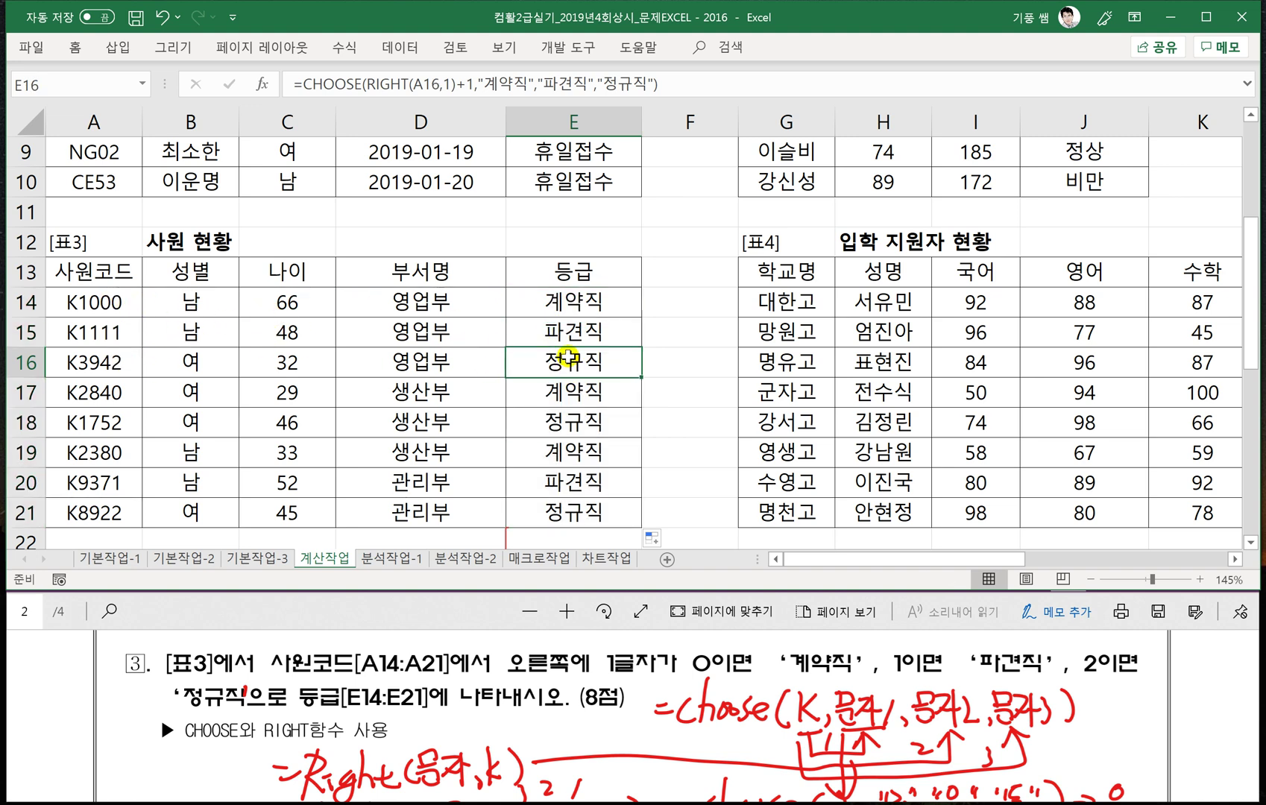
{"action": "left_click", "coordinate": [565, 302]}
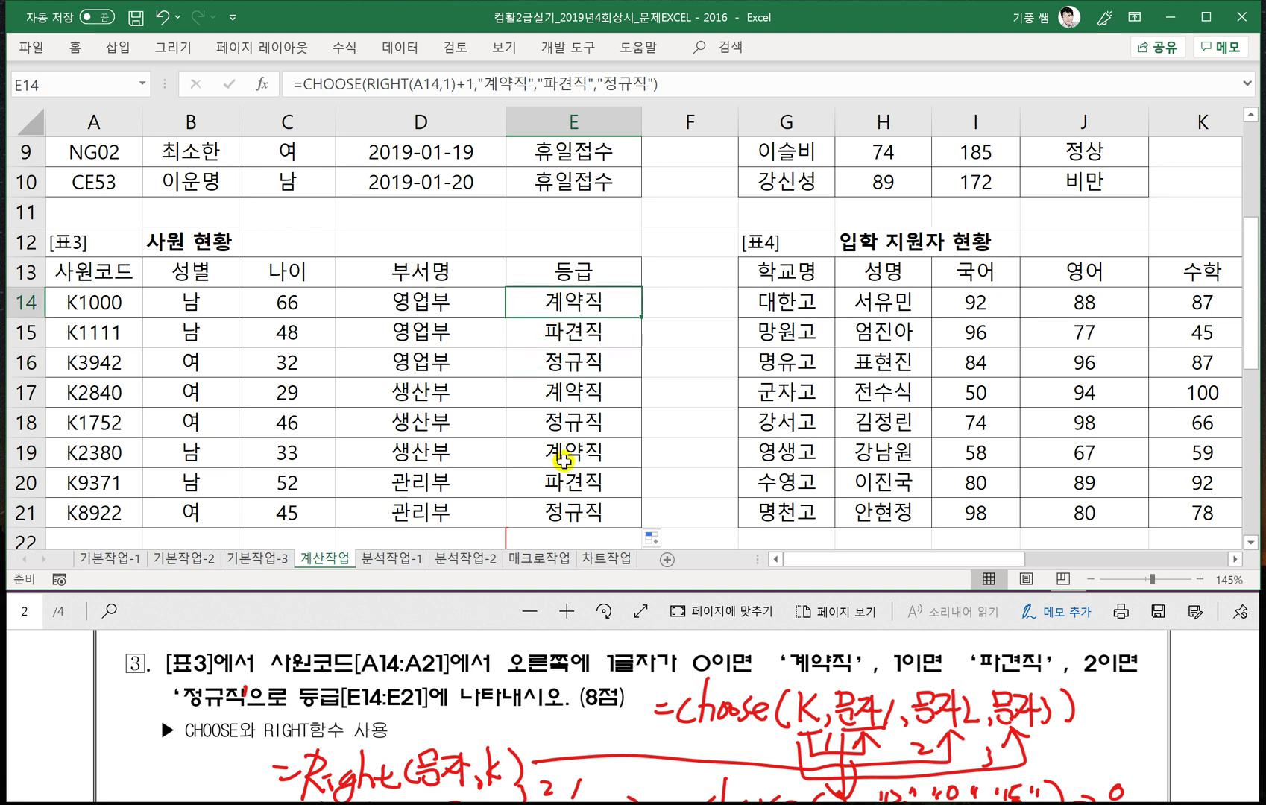
Review 표4 입학 지원자 현황 and the attached viewer comment about IF/COUNTIF and RANK on the 계산작업 sheet.
{"action": "left_click_drag", "start_coordinate": [808, 557], "coordinate": [762, 557]}
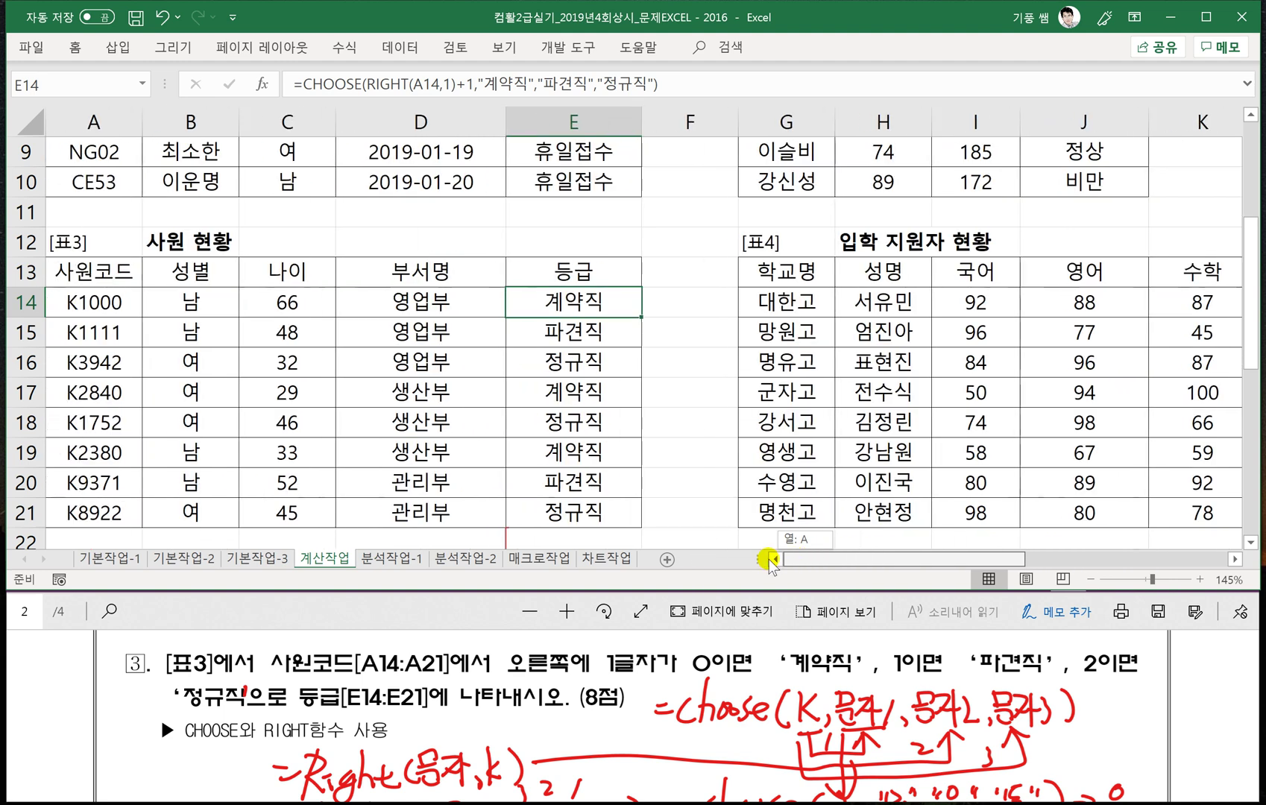
{"action": "scroll", "coordinate": [567, 481], "scroll_direction": "down", "scroll_amount": 2}
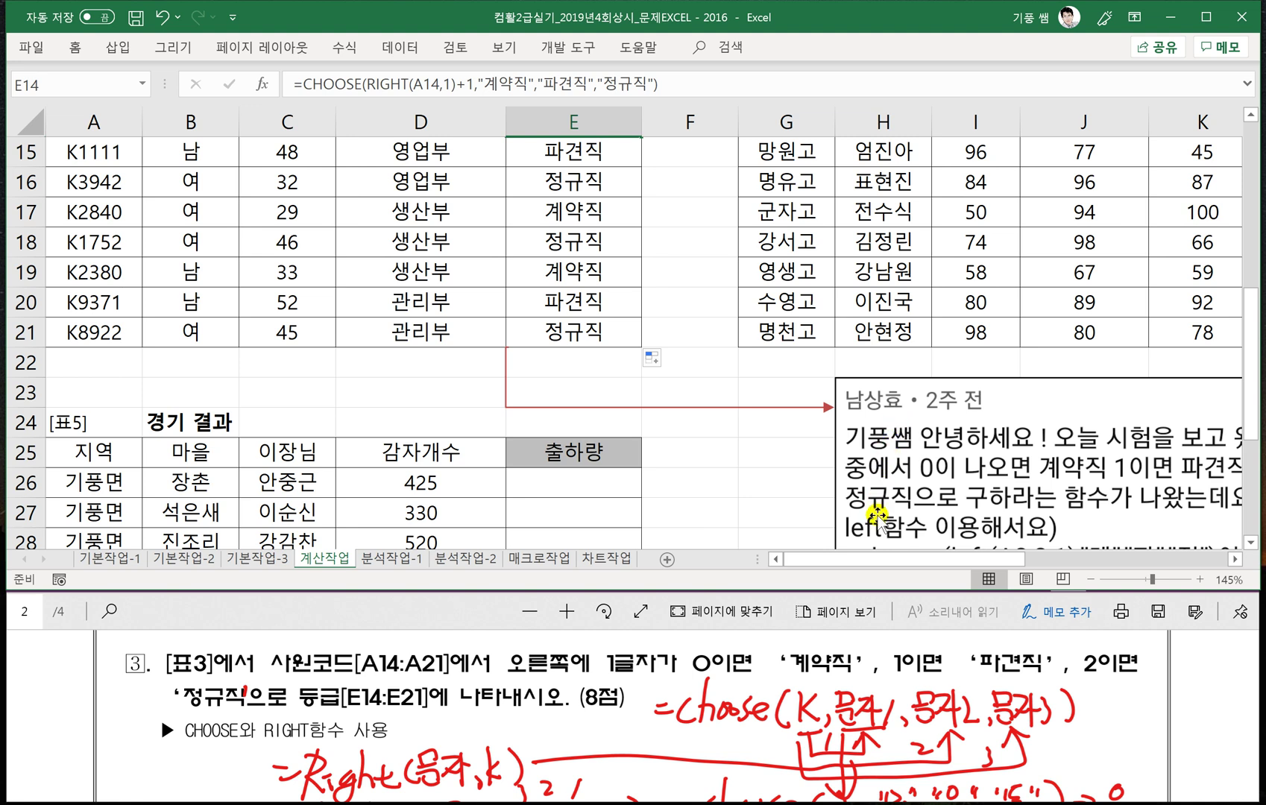
{"action": "left_click_drag", "start_coordinate": [904, 555], "coordinate": [1005, 558]}
{"action": "scroll", "coordinate": [936, 497], "scroll_direction": "up", "scroll_amount": 2}
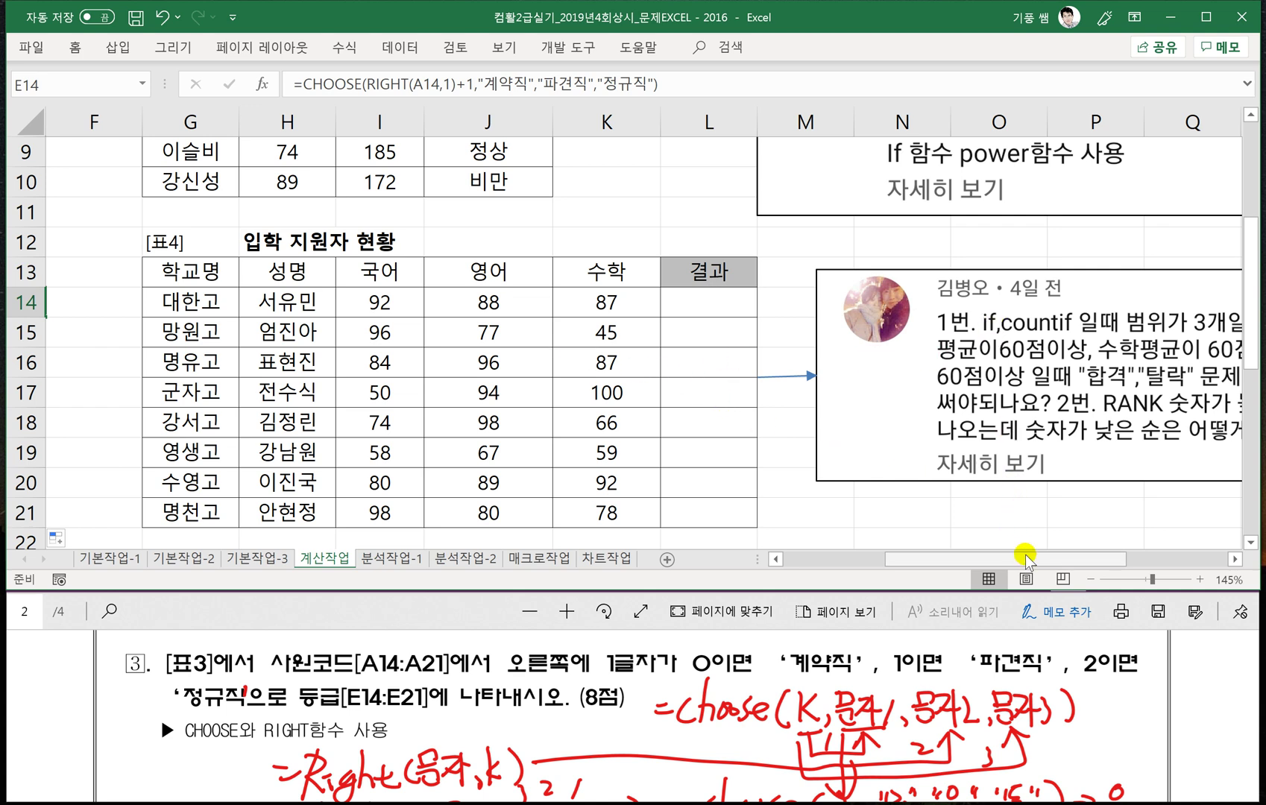
{"action": "left_click_drag", "start_coordinate": [1025, 558], "coordinate": [1066, 558]}
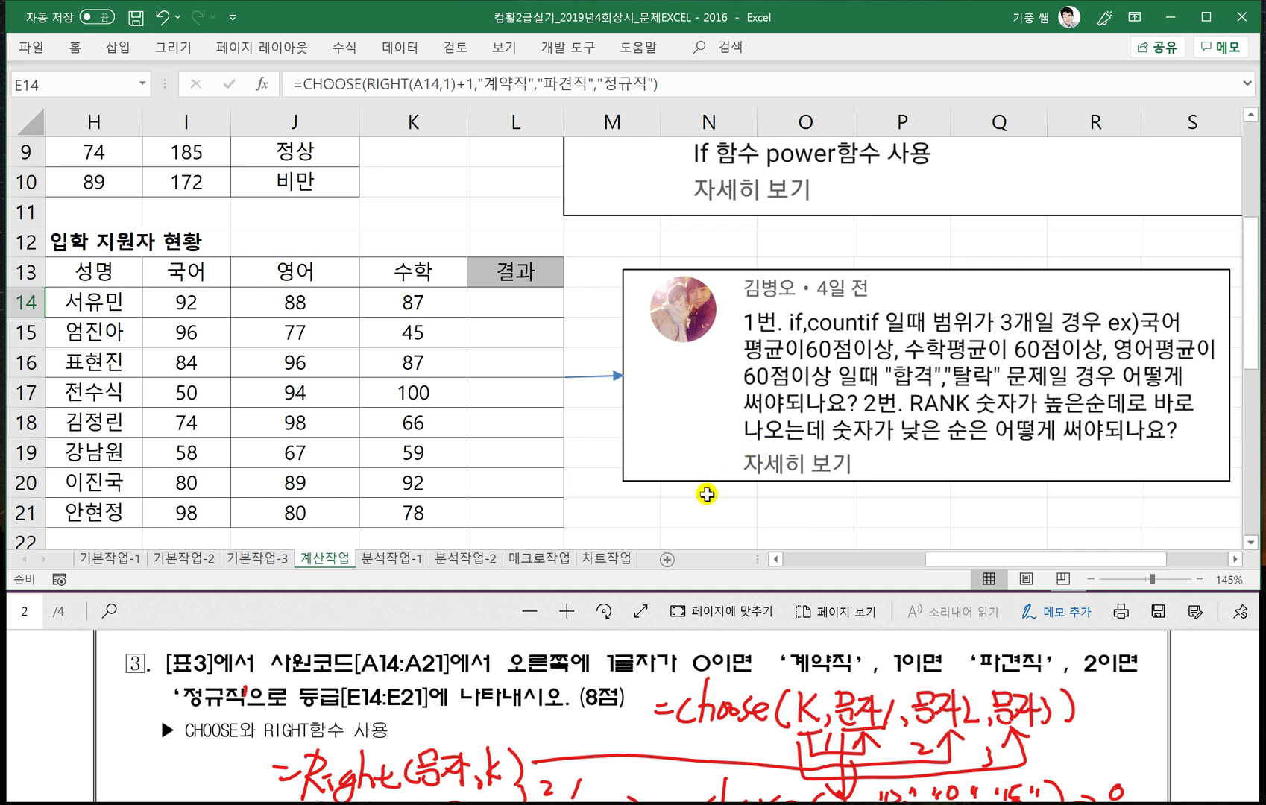
{"action": "left_click", "coordinate": [748, 513]}
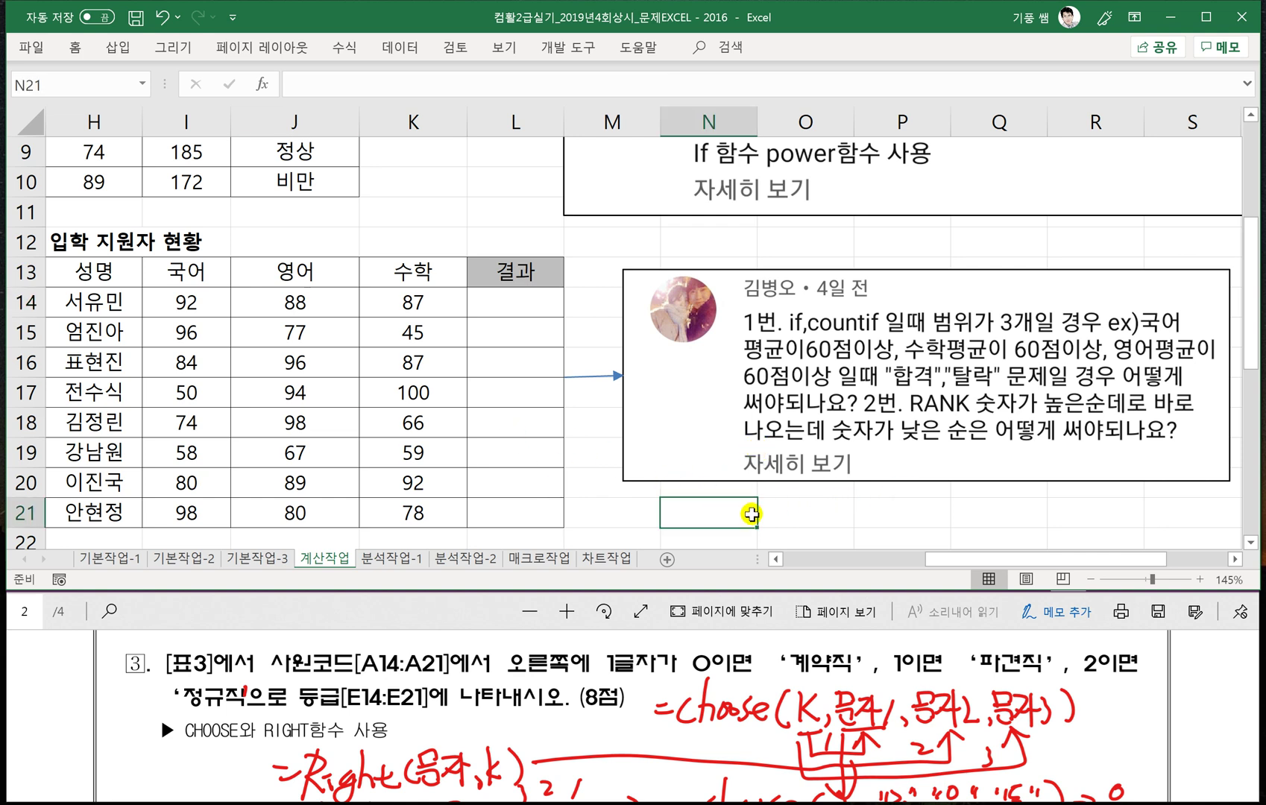
Switch to the PDF exam sheet and handwrite =Rank(기준셀, 범위, 0) in the space beside question 4's function hint.
{"action": "left_click", "coordinate": [410, 602]}
{"action": "scroll", "coordinate": [556, 680], "scroll_direction": "down", "scroll_amount": 2}
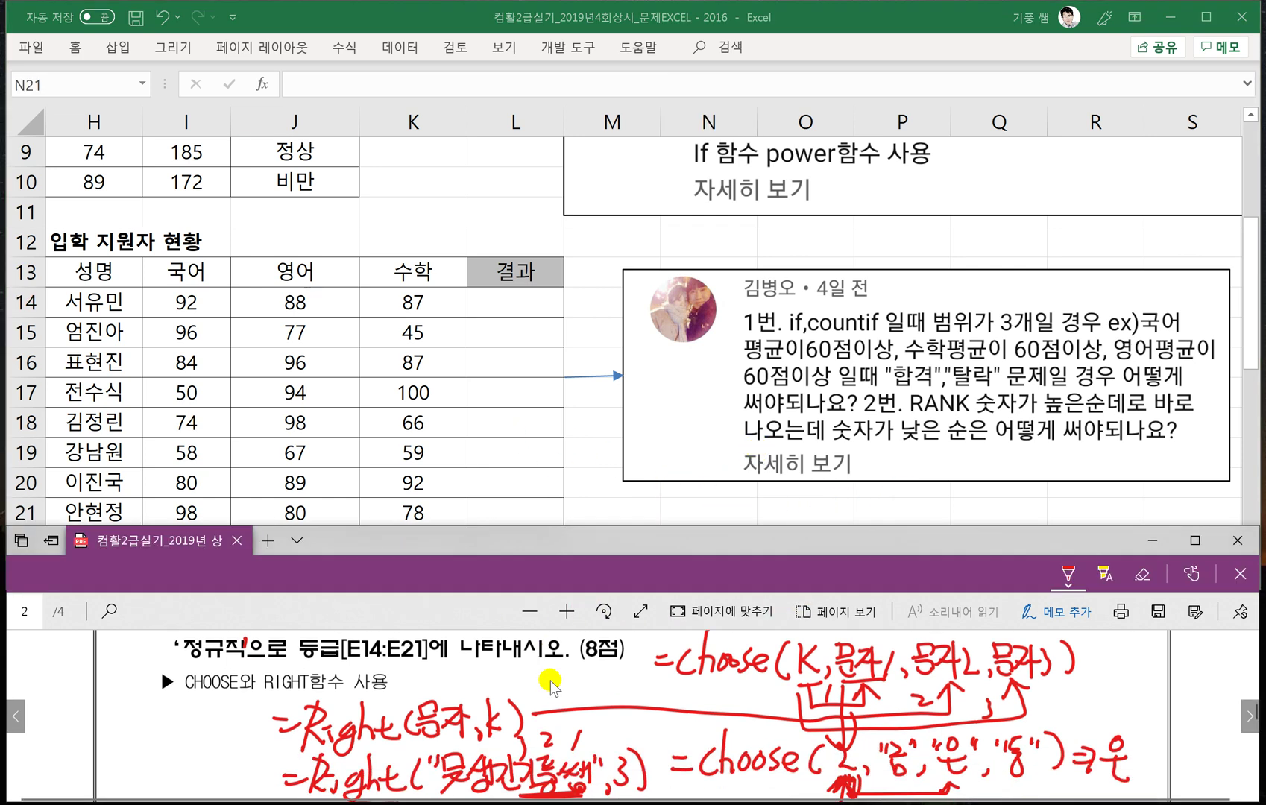
{"action": "scroll", "coordinate": [564, 682], "scroll_direction": "down", "scroll_amount": 3}
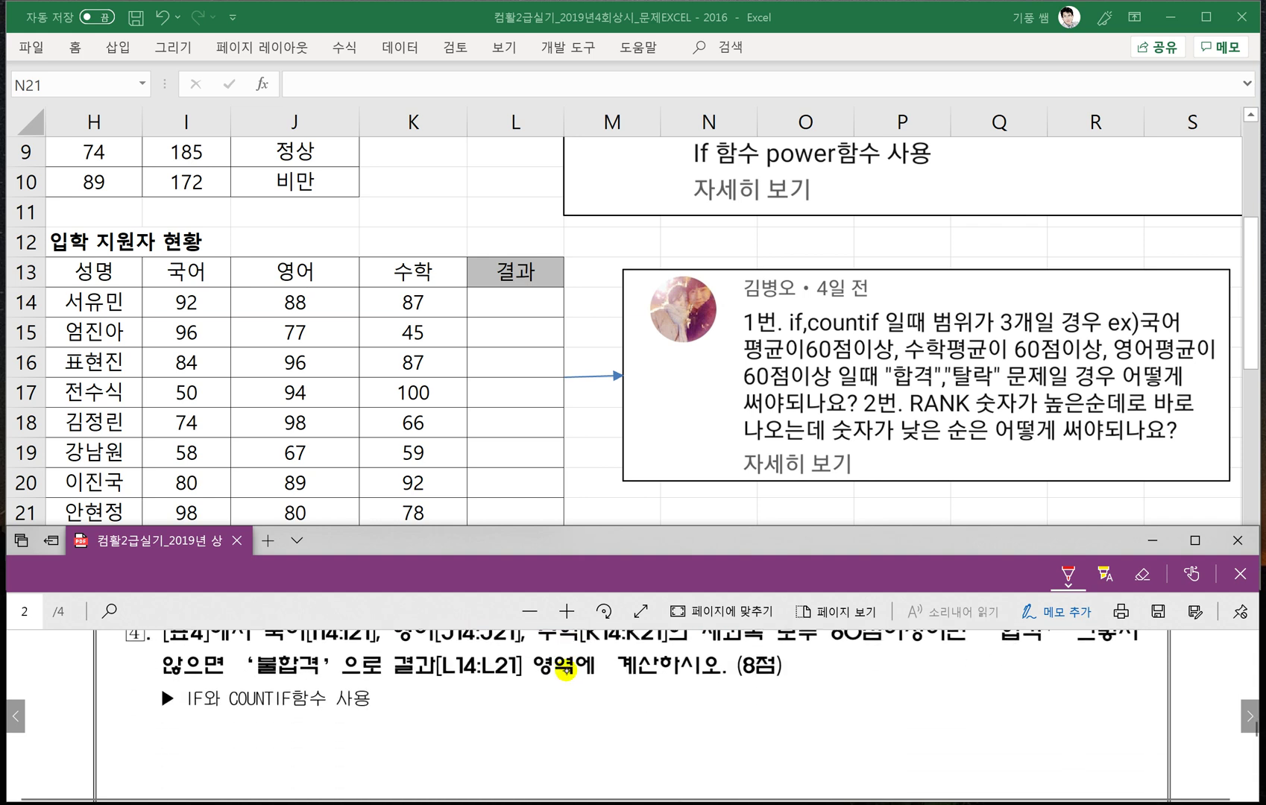
{"action": "mouse_move", "coordinate": [721, 685]}
{"action": "left_mouse_down"}
{"action": "mouse_move", "coordinate": [731, 707]}
{"action": "mouse_move", "coordinate": [768, 721]}
{"action": "mouse_move", "coordinate": [855, 708]}
{"action": "left_mouse_up"}
{"action": "left_click_drag", "start_coordinate": [829, 709], "coordinate": [860, 707]}
{"action": "left_click_drag", "start_coordinate": [838, 708], "coordinate": [858, 717]}
{"action": "left_click_drag", "start_coordinate": [877, 688], "coordinate": [869, 693]}
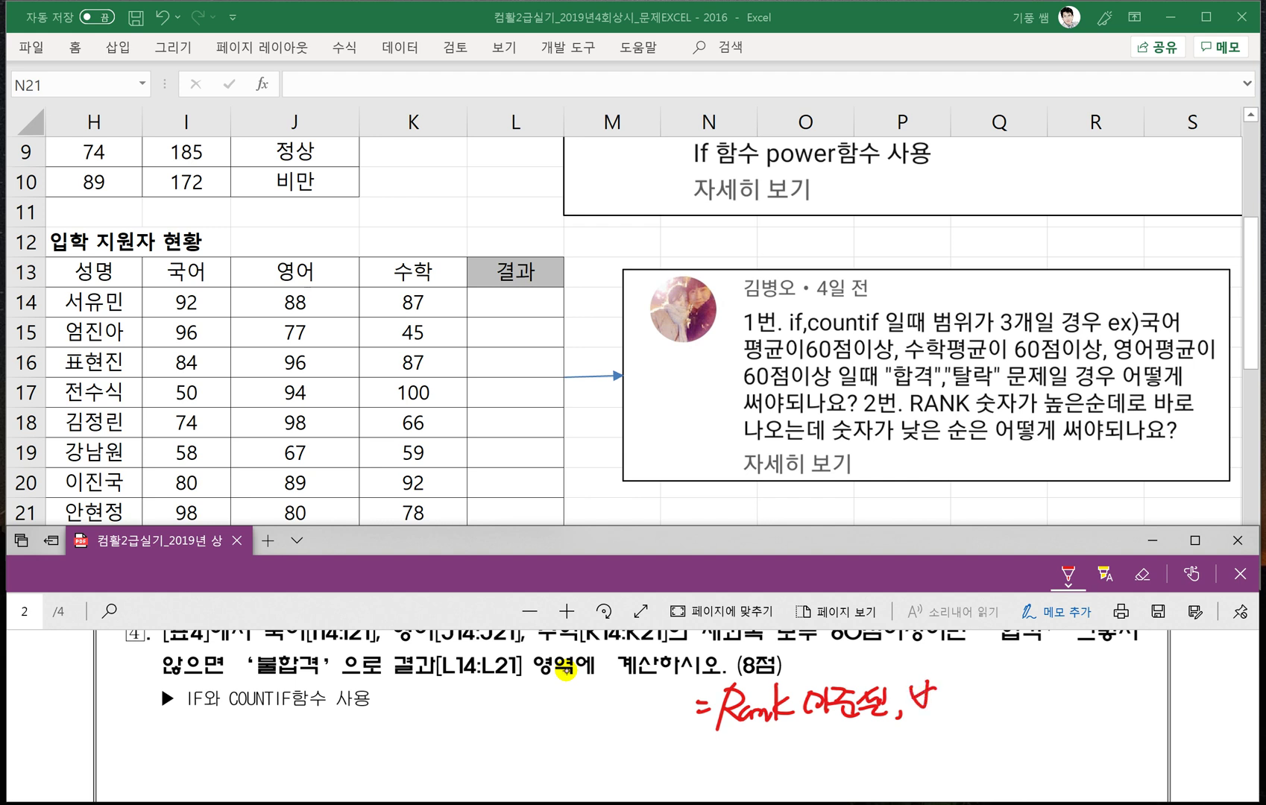
{"action": "left_click_drag", "start_coordinate": [947, 682], "coordinate": [941, 699]}
{"action": "left_click_drag", "start_coordinate": [939, 706], "coordinate": [958, 703]}
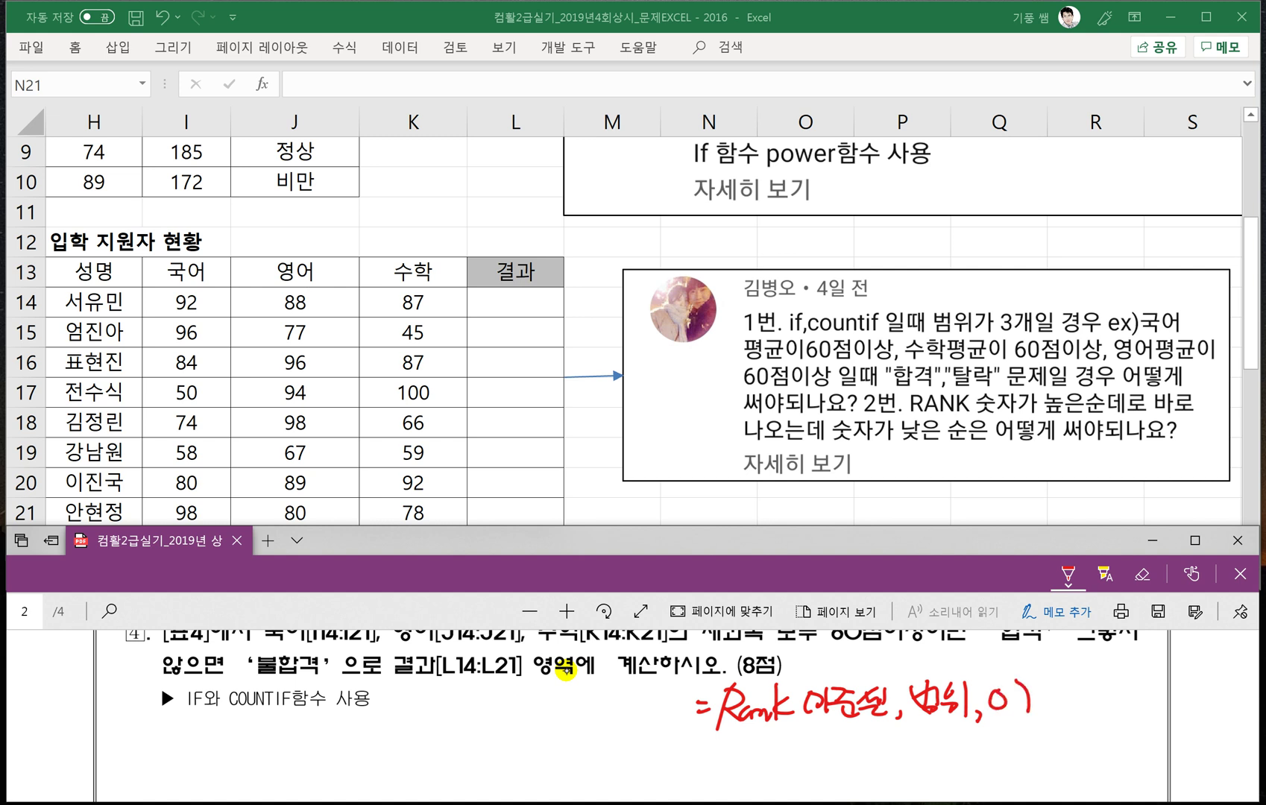
Handwrite an arrow from the 0 option of the Rank note to the explanation 높은 수가 1등.
{"action": "mouse_move", "coordinate": [1033, 693]}
{"action": "left_mouse_down"}
{"action": "mouse_move", "coordinate": [1043, 707]}
{"action": "mouse_move", "coordinate": [1073, 705]}
{"action": "left_mouse_up"}
{"action": "left_click_drag", "start_coordinate": [1088, 677], "coordinate": [1083, 708]}
{"action": "left_click_drag", "start_coordinate": [1090, 681], "coordinate": [1088, 683]}
{"action": "left_click_drag", "start_coordinate": [1078, 698], "coordinate": [1107, 696]}
{"action": "mouse_move", "coordinate": [1082, 701]}
{"action": "left_mouse_down"}
{"action": "mouse_move", "coordinate": [1105, 710]}
{"action": "mouse_move", "coordinate": [1148, 690]}
{"action": "left_mouse_up"}
{"action": "left_click_drag", "start_coordinate": [1128, 694], "coordinate": [1127, 708]}
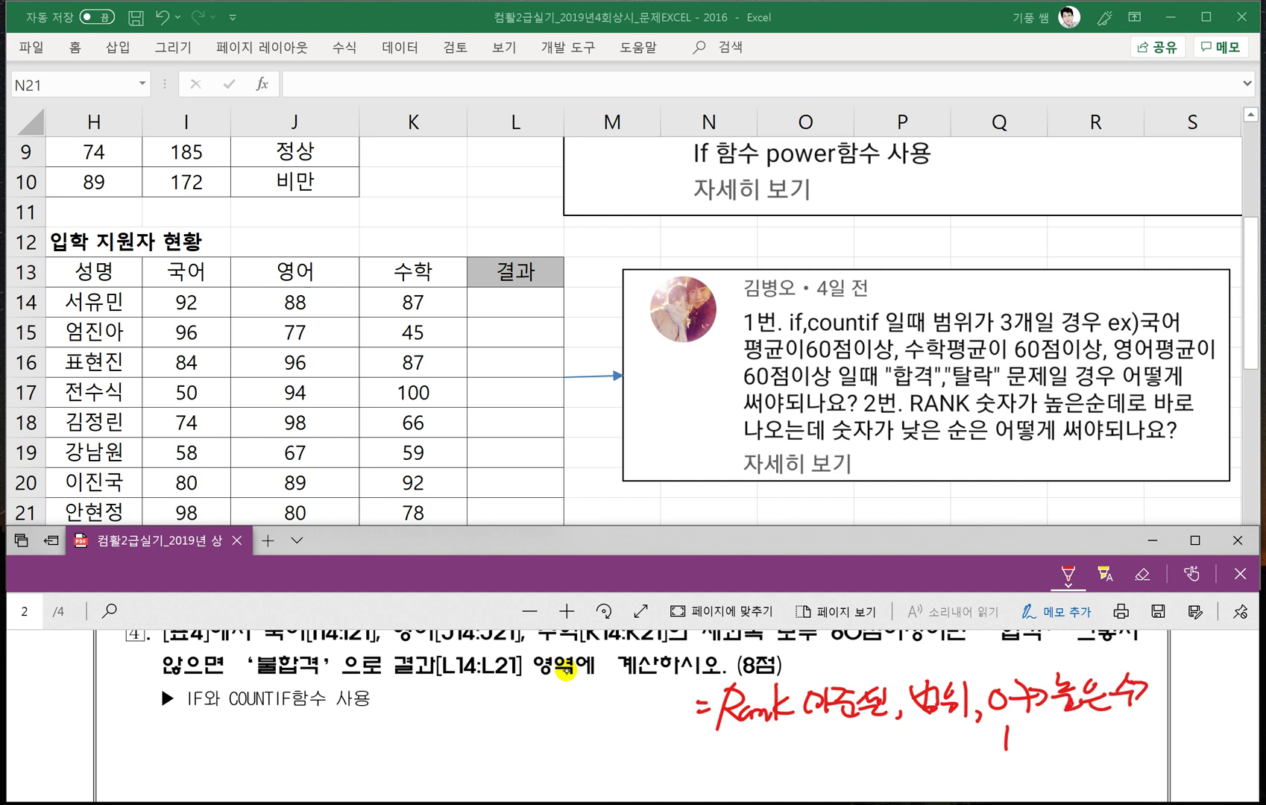
{"action": "left_click_drag", "start_coordinate": [1187, 673], "coordinate": [1188, 683]}
Handwrite the explanation 낮은 수가 1등 for option 1 beneath the 0 option in the Rank note.
{"action": "left_click_drag", "start_coordinate": [1064, 720], "coordinate": [1077, 735]}
{"action": "left_click_drag", "start_coordinate": [1078, 727], "coordinate": [1089, 728]}
{"action": "left_click_drag", "start_coordinate": [1065, 741], "coordinate": [1069, 761]}
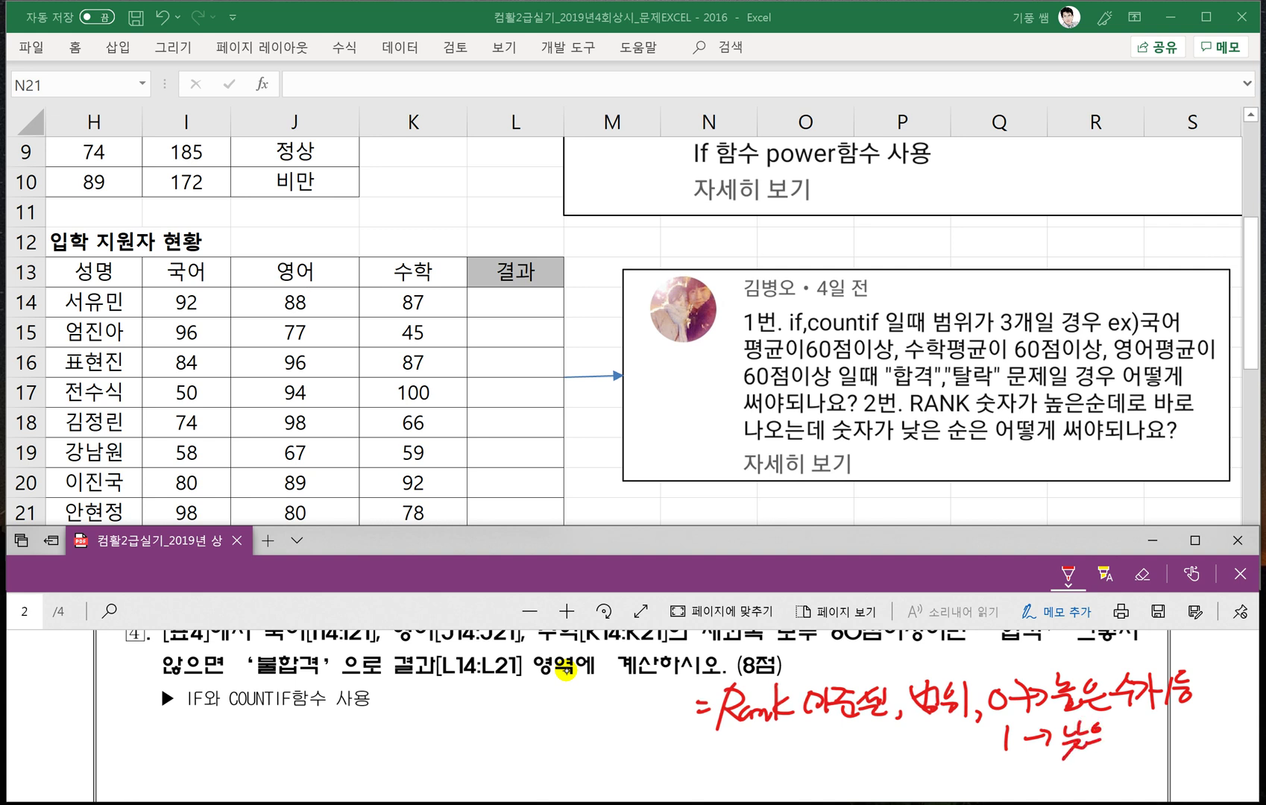
{"action": "left_click_drag", "start_coordinate": [1124, 727], "coordinate": [1110, 748]}
{"action": "left_click_drag", "start_coordinate": [1121, 736], "coordinate": [1132, 742]}
{"action": "left_click_drag", "start_coordinate": [1135, 730], "coordinate": [1152, 748]}
{"action": "mouse_move", "coordinate": [1171, 721]}
{"action": "left_mouse_down"}
{"action": "mouse_move", "coordinate": [1167, 749]}
{"action": "mouse_move", "coordinate": [1194, 736]}
{"action": "left_mouse_up"}
{"action": "left_click_drag", "start_coordinate": [1178, 742], "coordinate": [1195, 752]}
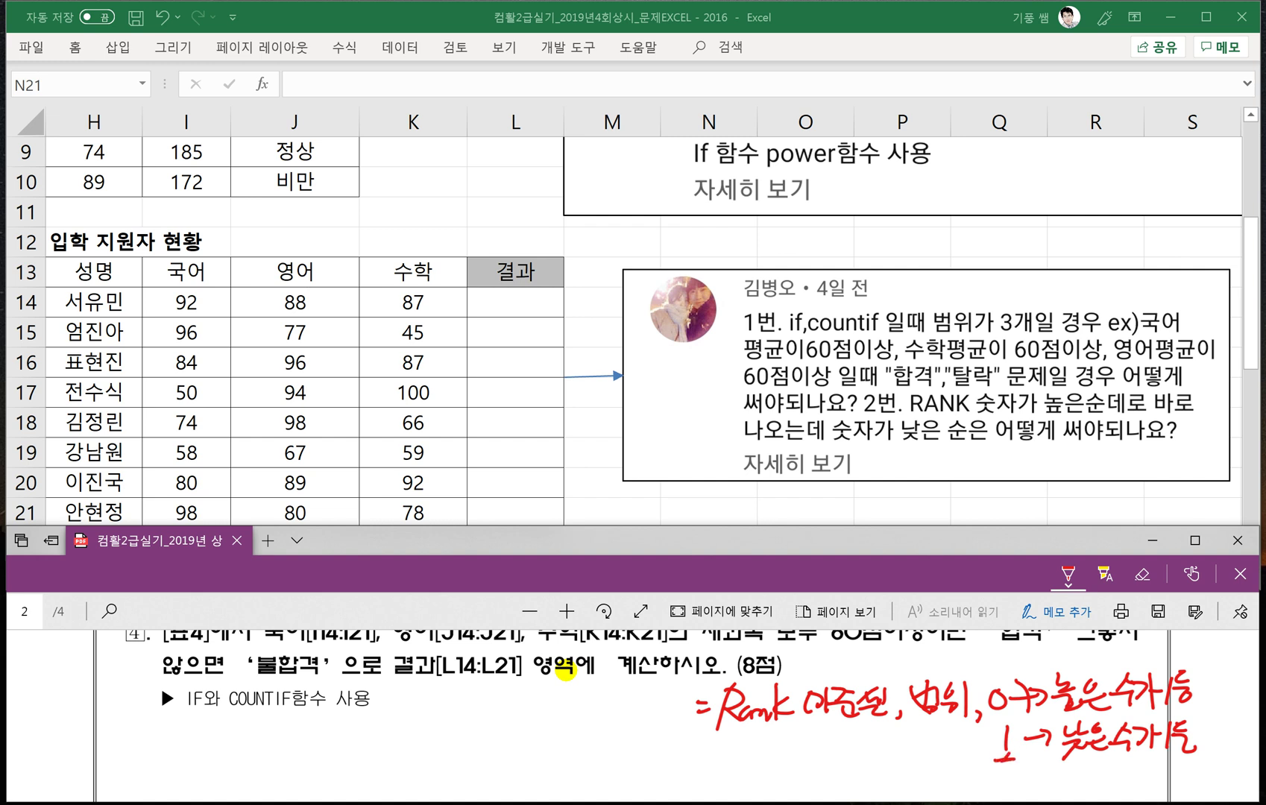
Underline the 60점이상 condition, 합격 and 불합격 in question 4 of the PDF and label them 조건, 참 and 거짓.
{"action": "scroll", "coordinate": [520, 662], "scroll_direction": "up", "scroll_amount": 1}
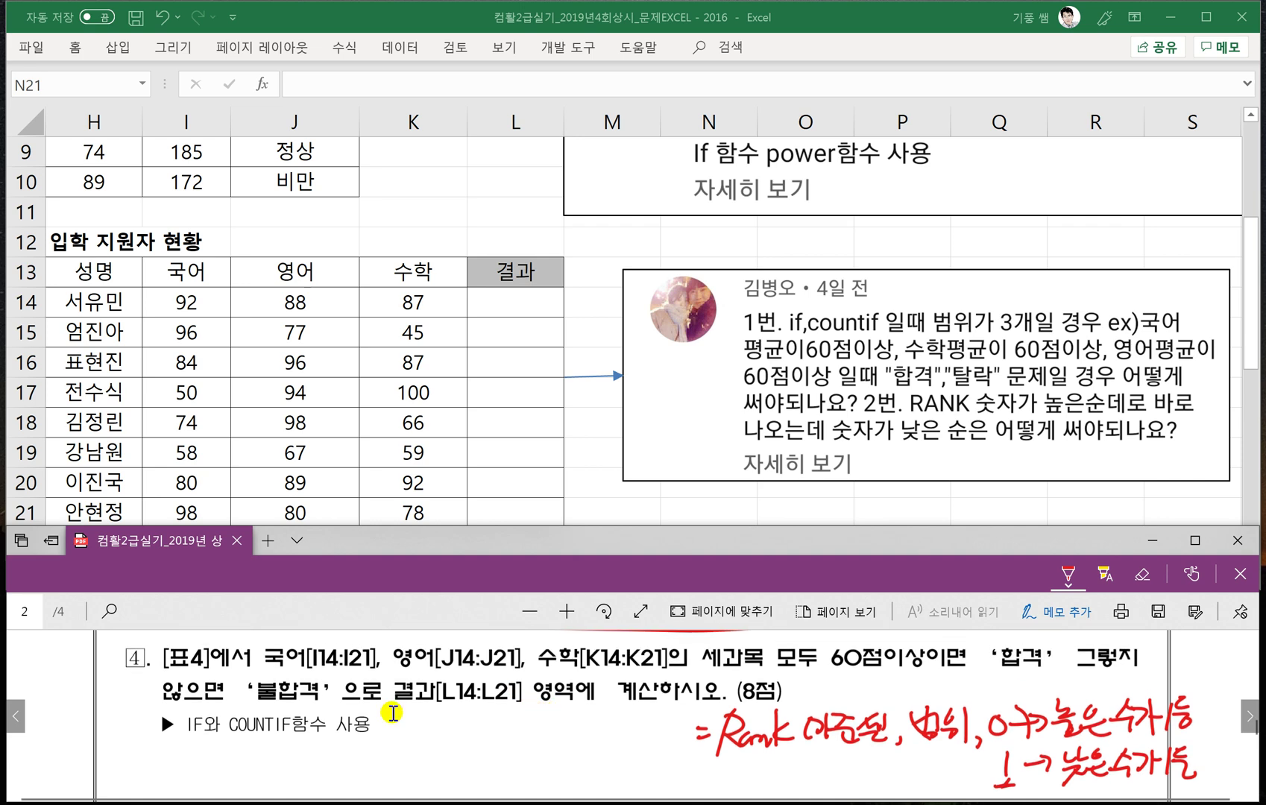
{"action": "left_click", "coordinate": [671, 509]}
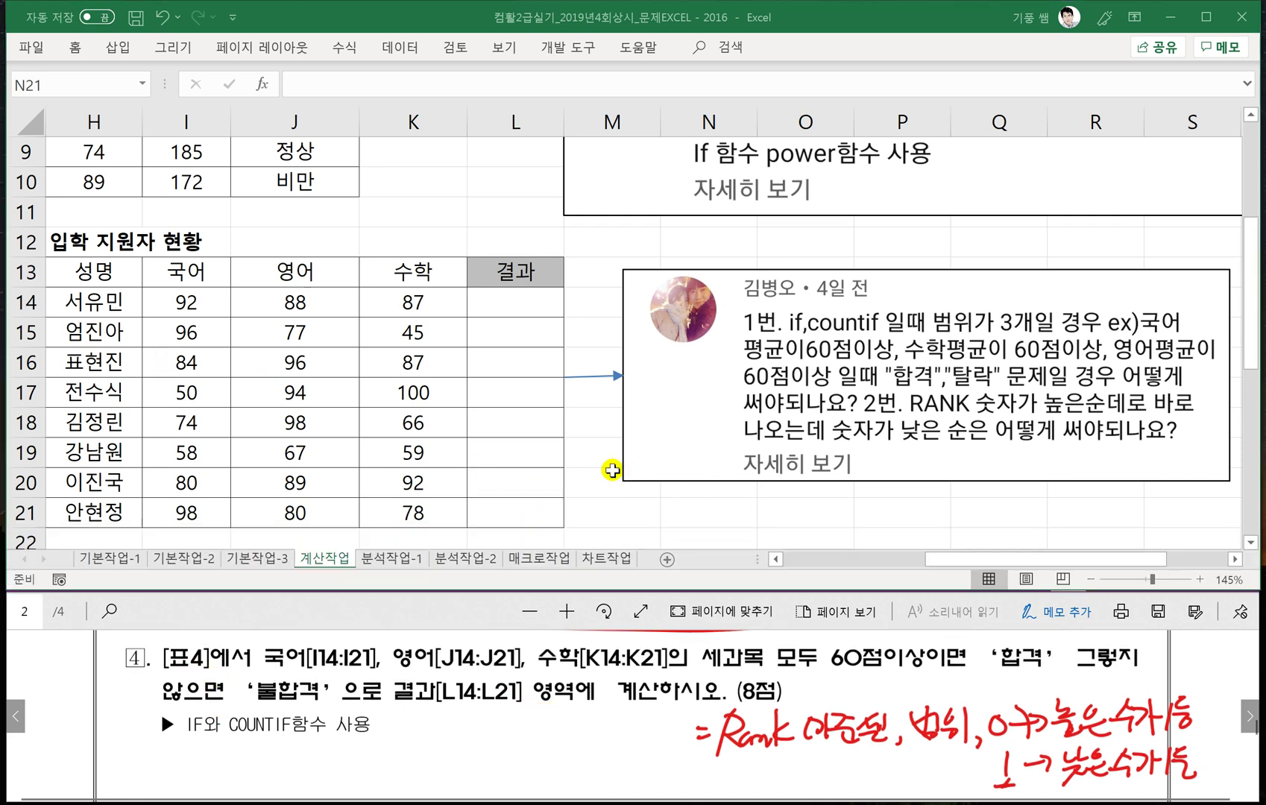
{"action": "left_click_drag", "start_coordinate": [954, 564], "coordinate": [883, 564]}
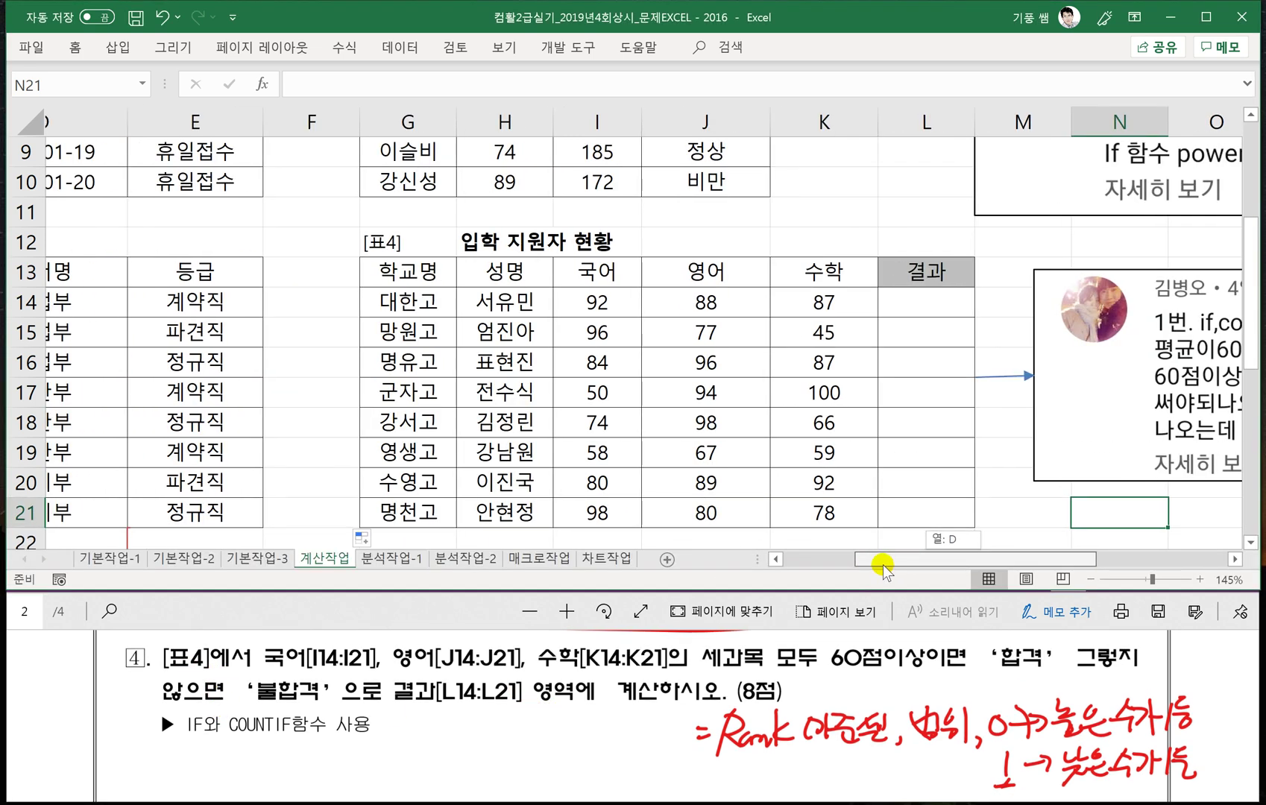
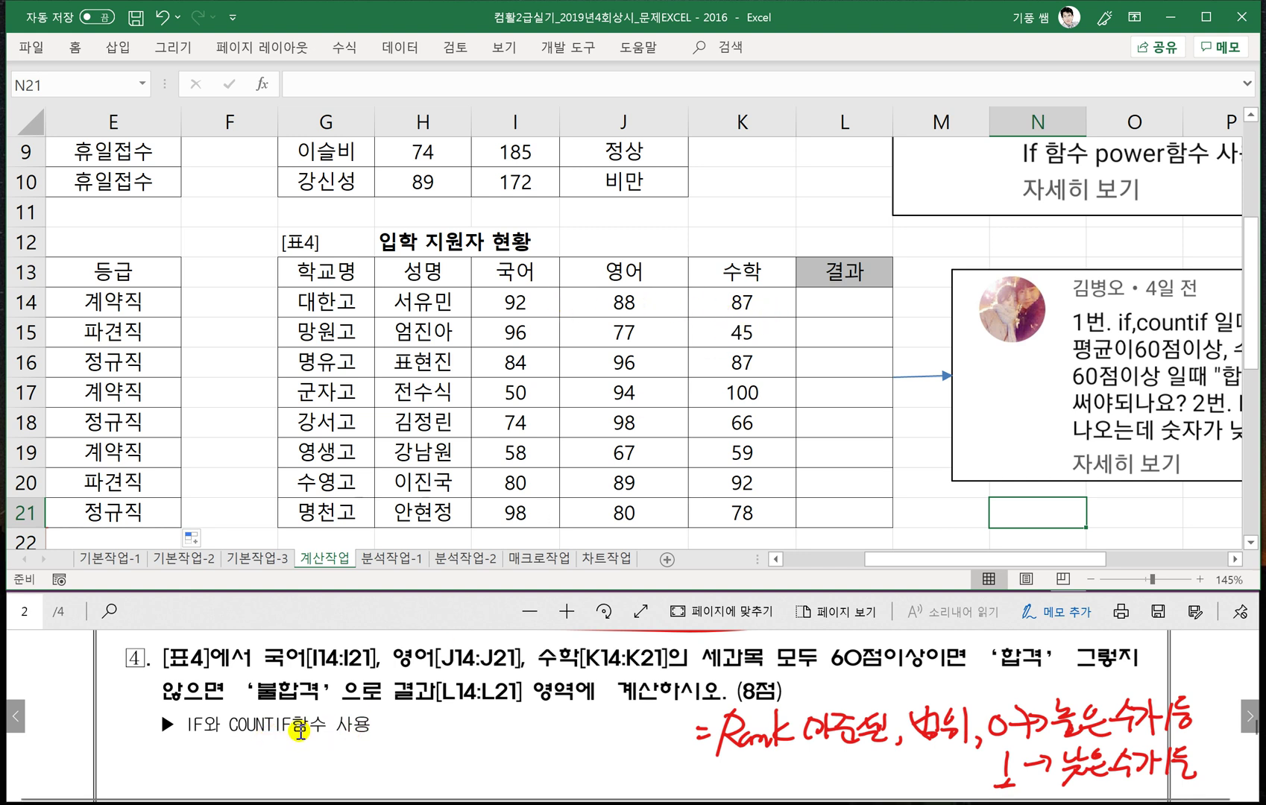
{"action": "left_click_drag", "start_coordinate": [265, 672], "coordinate": [778, 679]}
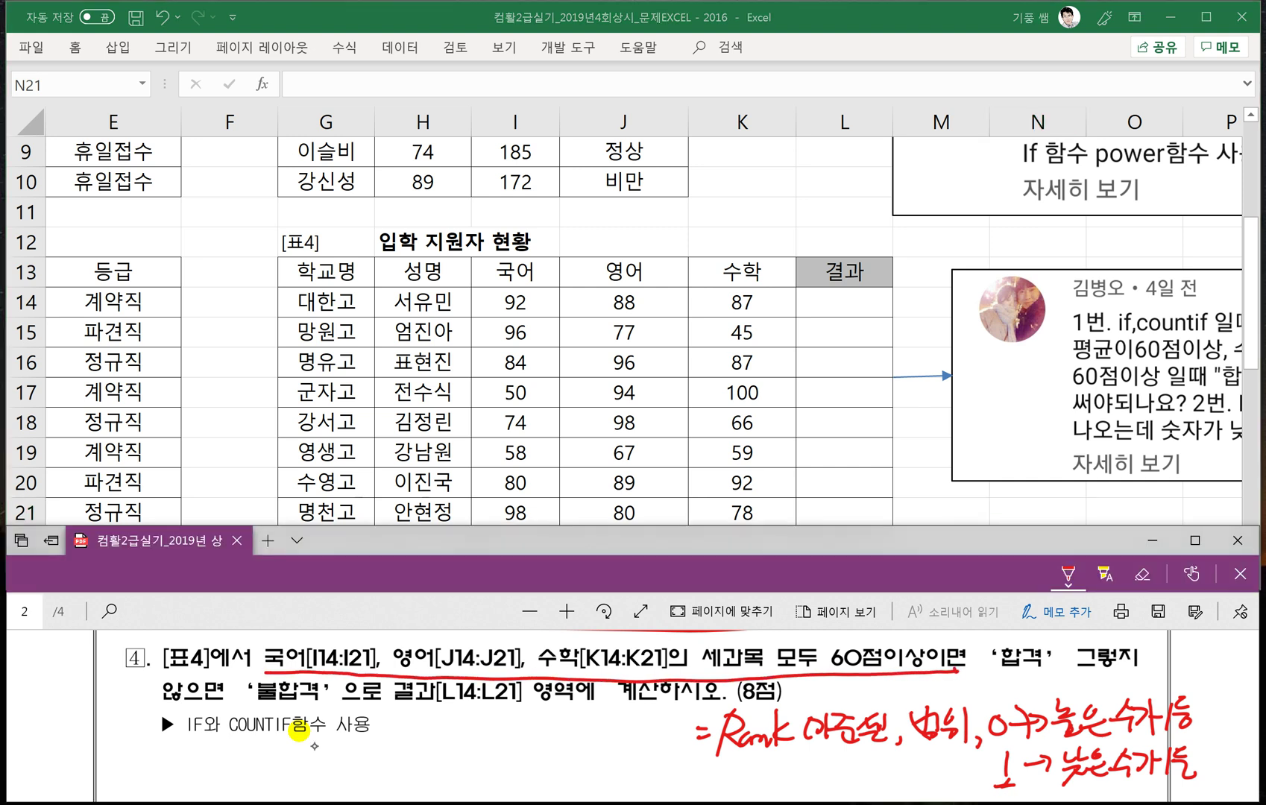
{"action": "left_click_drag", "start_coordinate": [835, 689], "coordinate": [864, 709]}
{"action": "left_click_drag", "start_coordinate": [1010, 675], "coordinate": [1032, 697]}
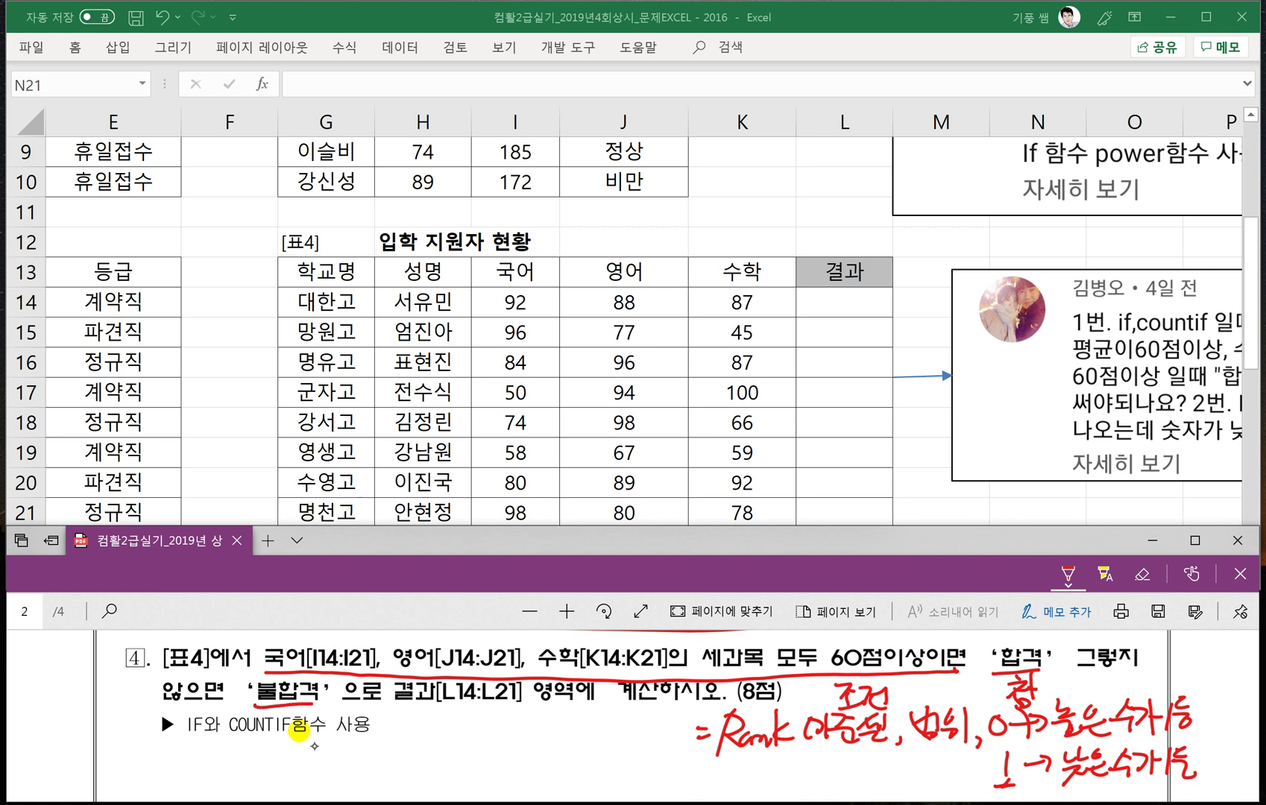
{"action": "mouse_move", "coordinate": [304, 708]}
{"action": "left_mouse_down"}
{"action": "mouse_move", "coordinate": [358, 727]}
{"action": "mouse_move", "coordinate": [427, 723]}
{"action": "left_mouse_up"}
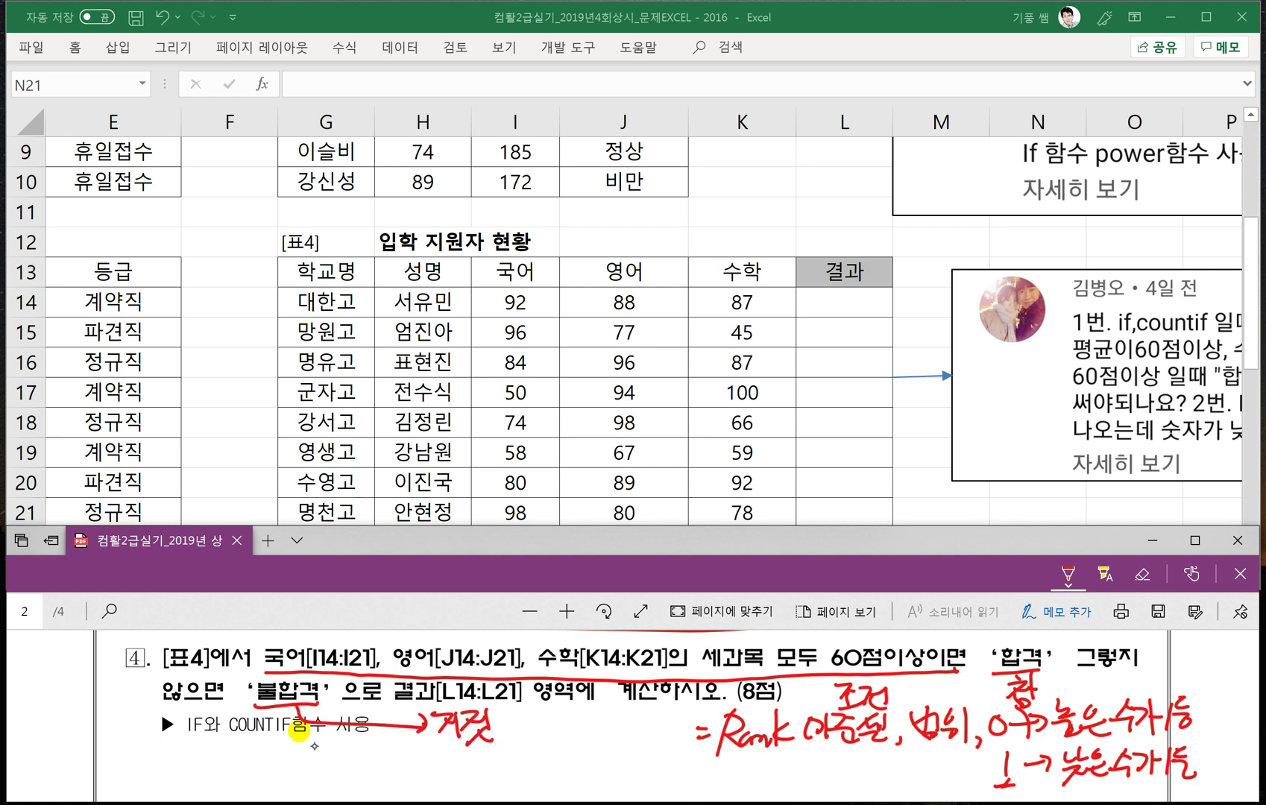
Handwrite countif above question 4 with an arrow pointing to the 60점이상 condition.
{"action": "scroll", "coordinate": [708, 733], "scroll_direction": "up", "scroll_amount": 1}
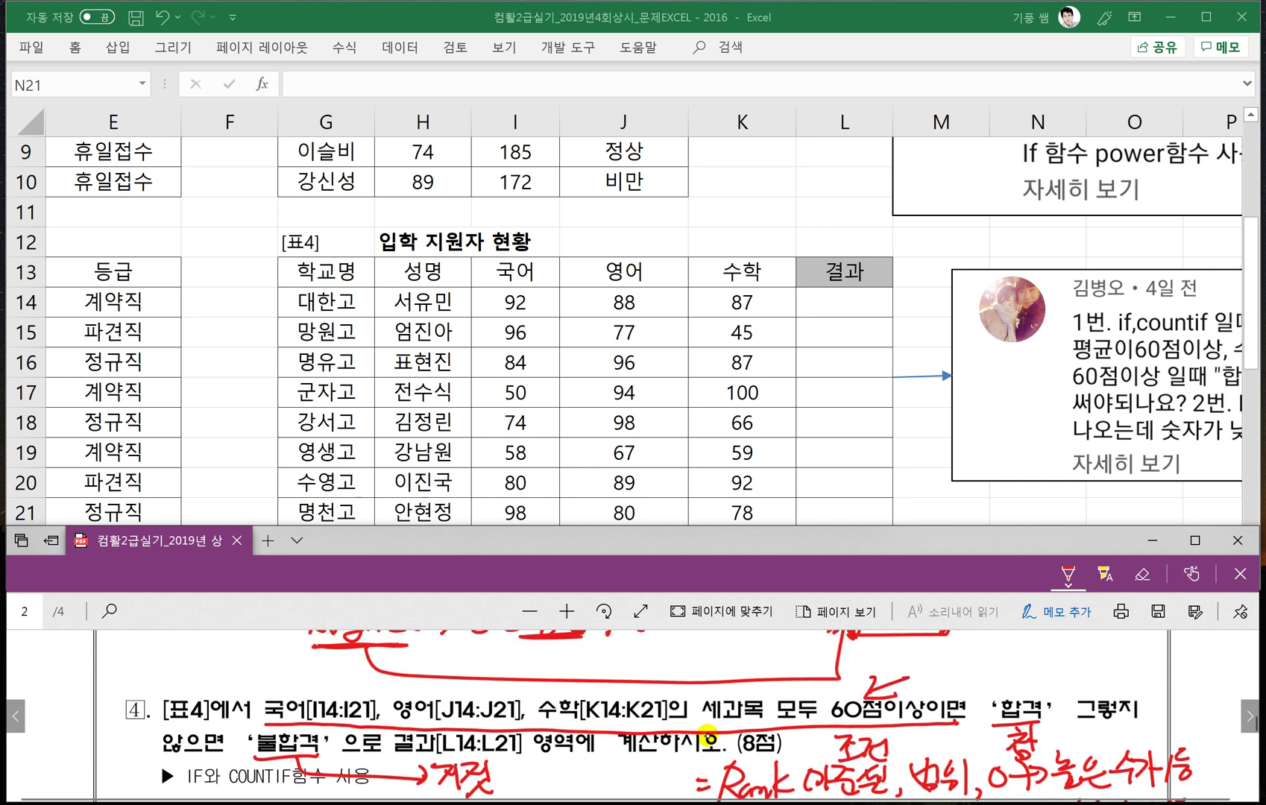
{"action": "mouse_move", "coordinate": [938, 662]}
{"action": "left_mouse_down"}
{"action": "mouse_move", "coordinate": [984, 680]}
{"action": "mouse_move", "coordinate": [1014, 661]}
{"action": "left_mouse_up"}
{"action": "left_click_drag", "start_coordinate": [1020, 662], "coordinate": [1018, 681]}
{"action": "mouse_move", "coordinate": [1035, 669]}
{"action": "left_mouse_down"}
{"action": "mouse_move", "coordinate": [1049, 639]}
{"action": "mouse_move", "coordinate": [1028, 696]}
{"action": "mouse_move", "coordinate": [1047, 666]}
{"action": "left_mouse_up"}
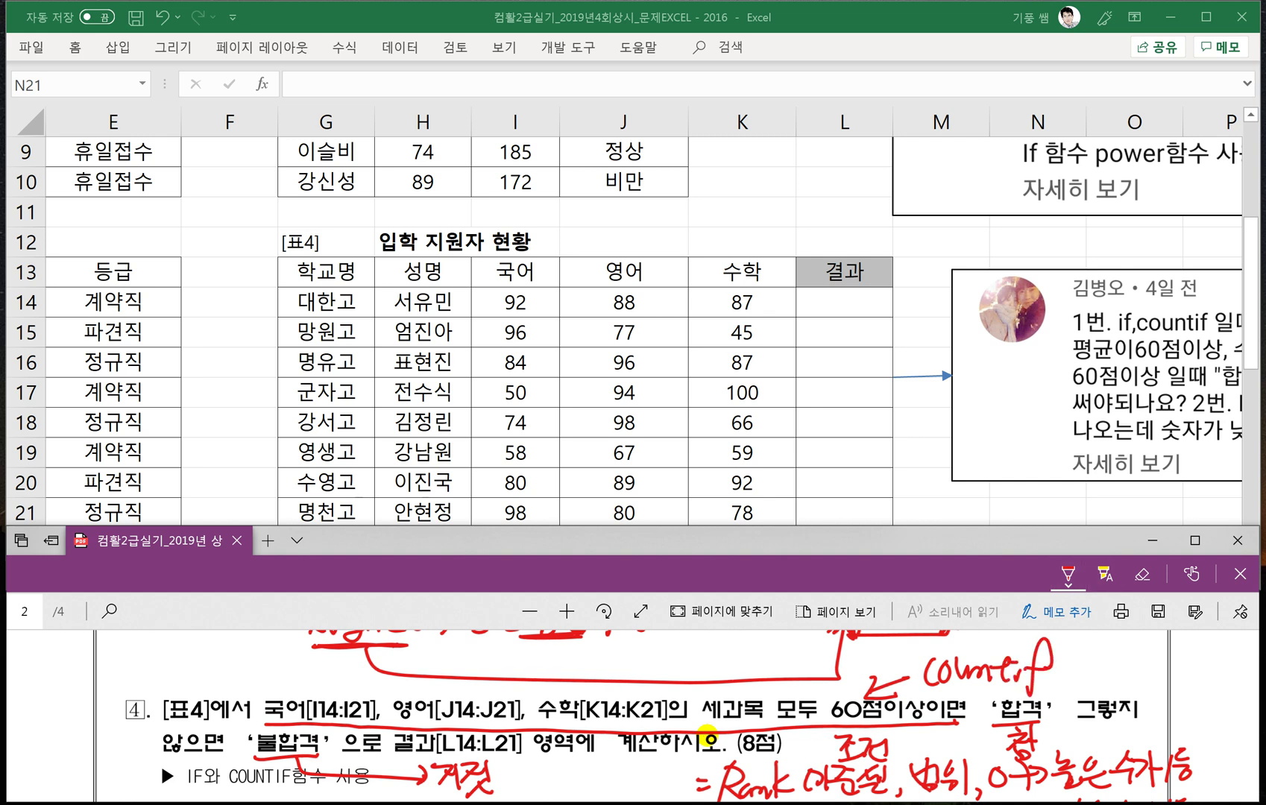
Handwrite the function syntax =countif(범위,조건) in the blank space below question 4.
{"action": "scroll", "coordinate": [764, 799], "scroll_direction": "down", "scroll_amount": 2}
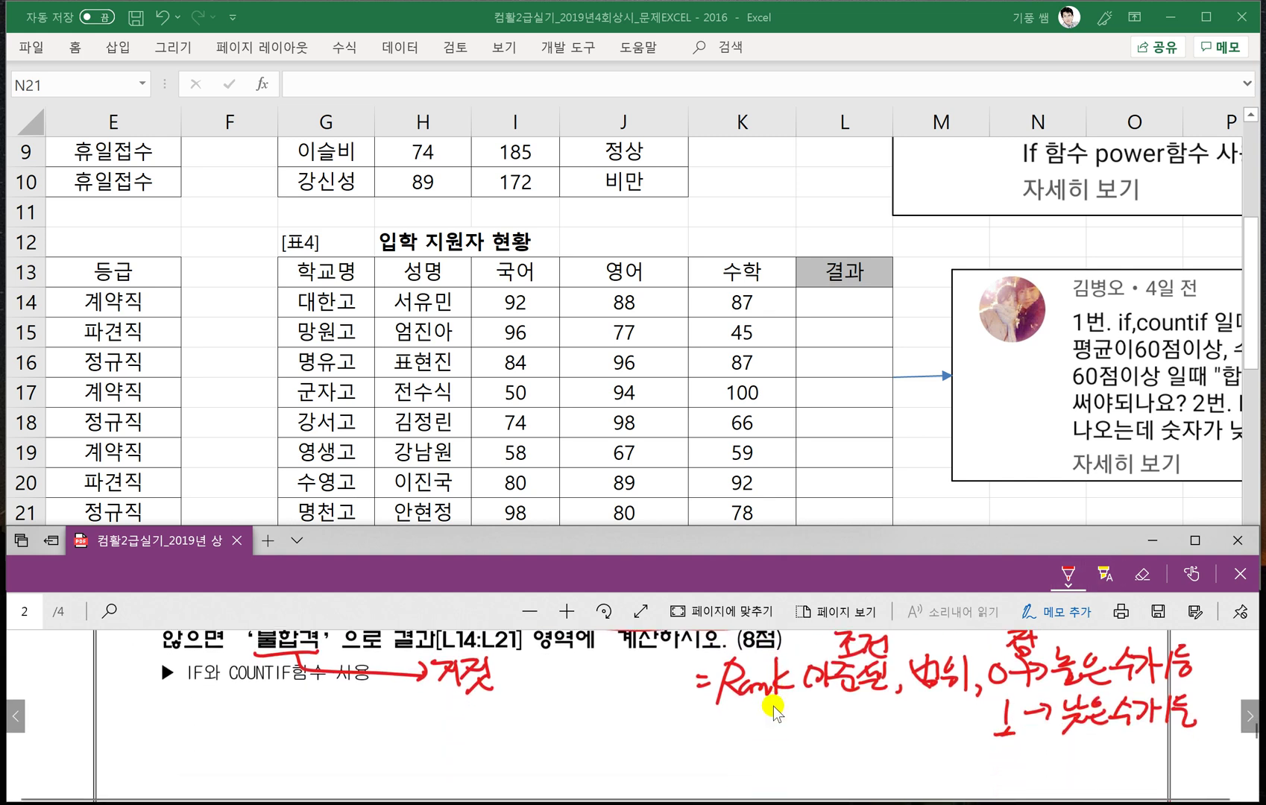
{"action": "left_click_drag", "start_coordinate": [598, 728], "coordinate": [584, 746]}
{"action": "left_click_drag", "start_coordinate": [601, 730], "coordinate": [599, 732]}
{"action": "left_click_drag", "start_coordinate": [609, 730], "coordinate": [662, 744]}
{"action": "mouse_move", "coordinate": [684, 720]}
{"action": "left_mouse_down"}
{"action": "mouse_move", "coordinate": [680, 761]}
{"action": "mouse_move", "coordinate": [703, 727]}
{"action": "left_mouse_up"}
{"action": "mouse_move", "coordinate": [712, 718]}
{"action": "left_mouse_down"}
{"action": "mouse_move", "coordinate": [706, 740]}
{"action": "mouse_move", "coordinate": [744, 744]}
{"action": "left_mouse_up"}
{"action": "mouse_move", "coordinate": [754, 717]}
{"action": "left_mouse_down"}
{"action": "mouse_move", "coordinate": [760, 743]}
{"action": "mouse_move", "coordinate": [837, 747]}
{"action": "left_mouse_up"}
{"action": "left_click_drag", "start_coordinate": [830, 717], "coordinate": [859, 747]}
{"action": "left_click_drag", "start_coordinate": [864, 705], "coordinate": [868, 750]}
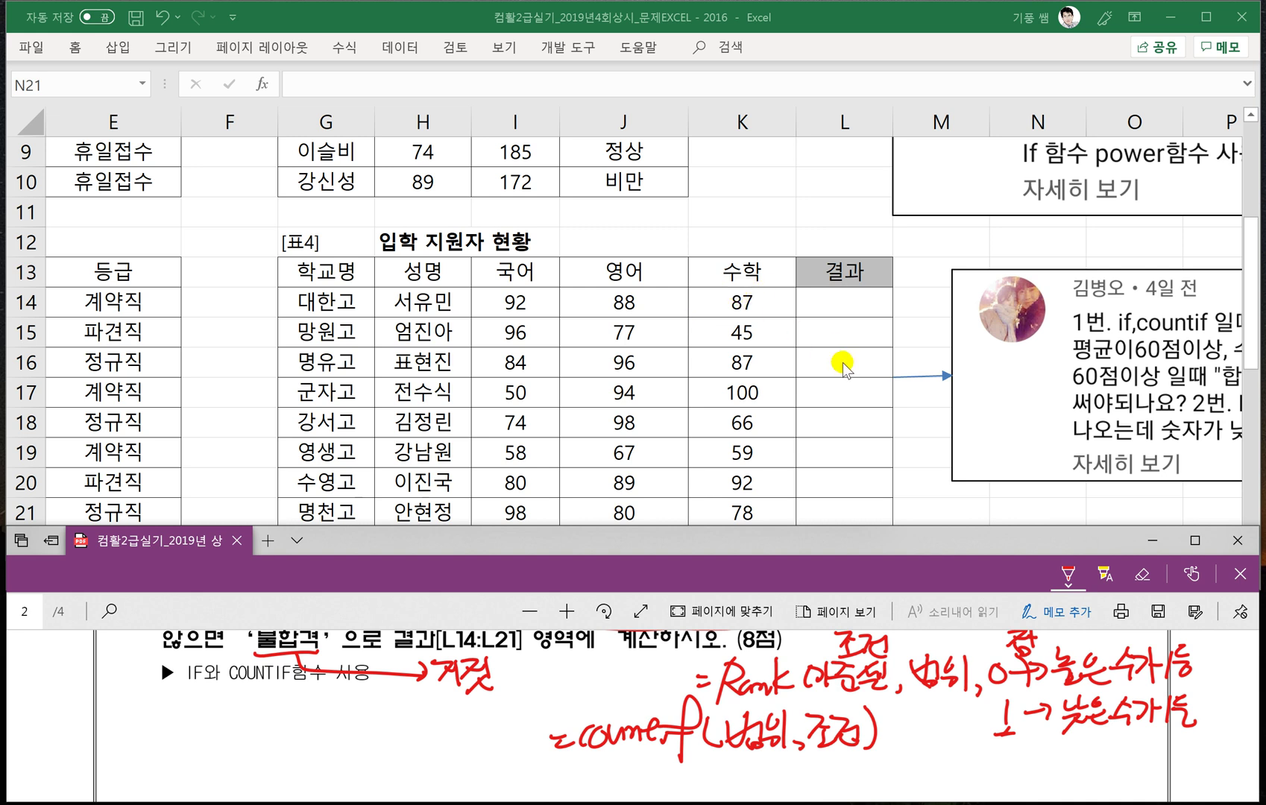
Switch to Excel and enter =COUNTIF(I14:K14,">=60") in L14 of 표4, then reselect that cell.
{"action": "left_click", "coordinate": [821, 304]}
{"action": "left_click", "coordinate": [820, 303]}
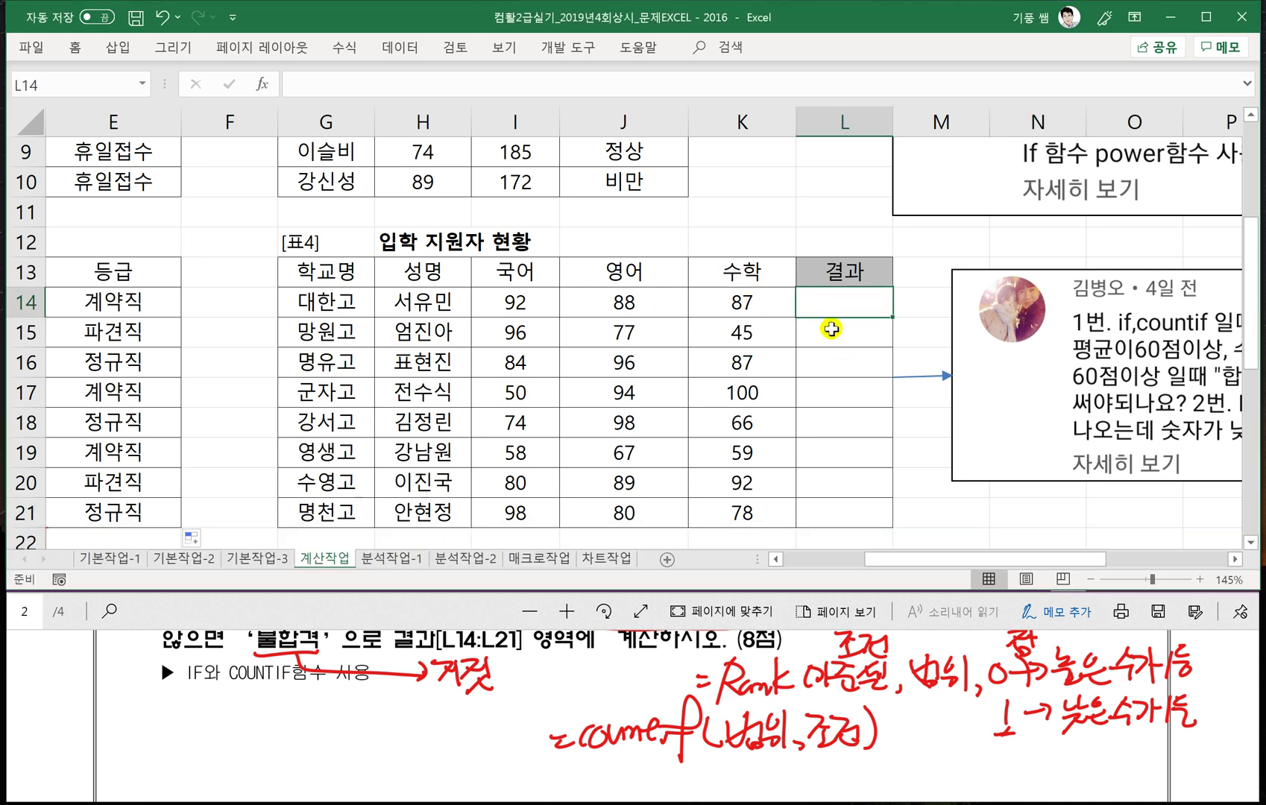
{"action": "type", "text": "="}
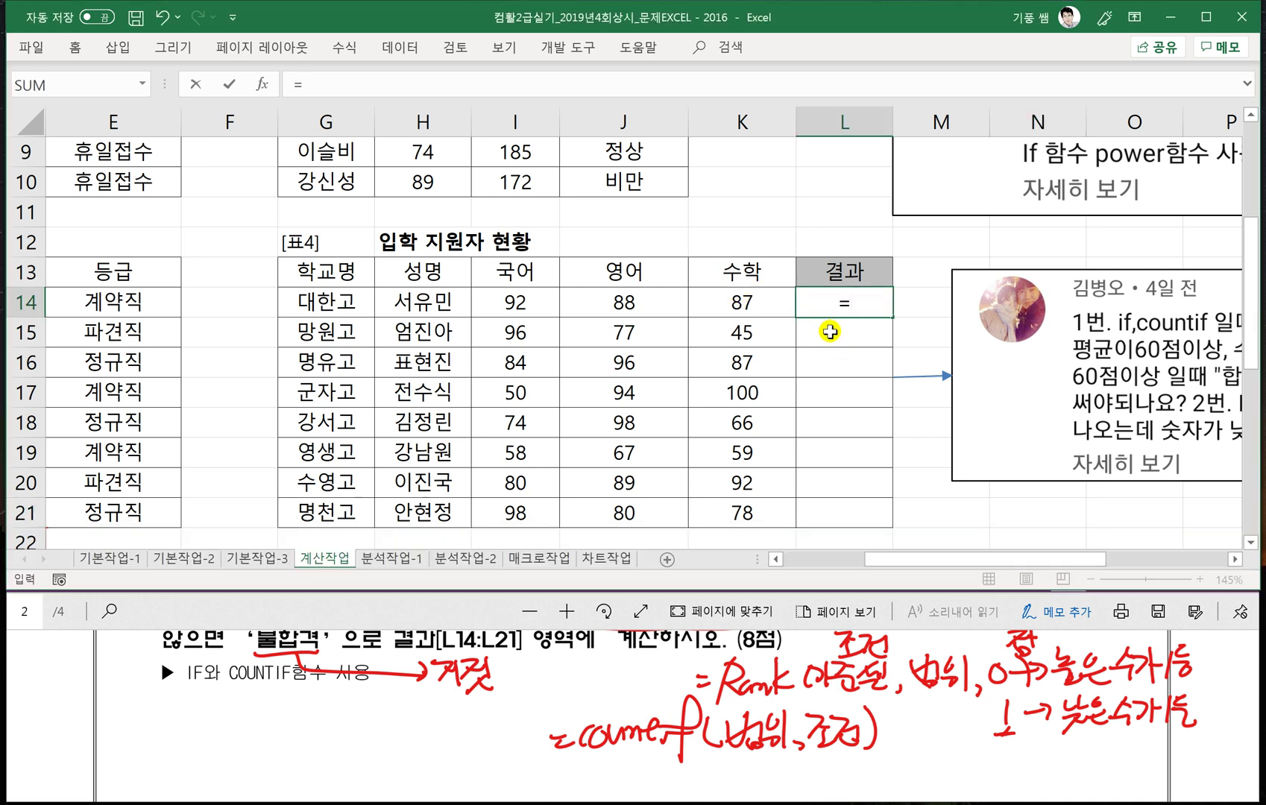
{"action": "type", "text": "COUN"}
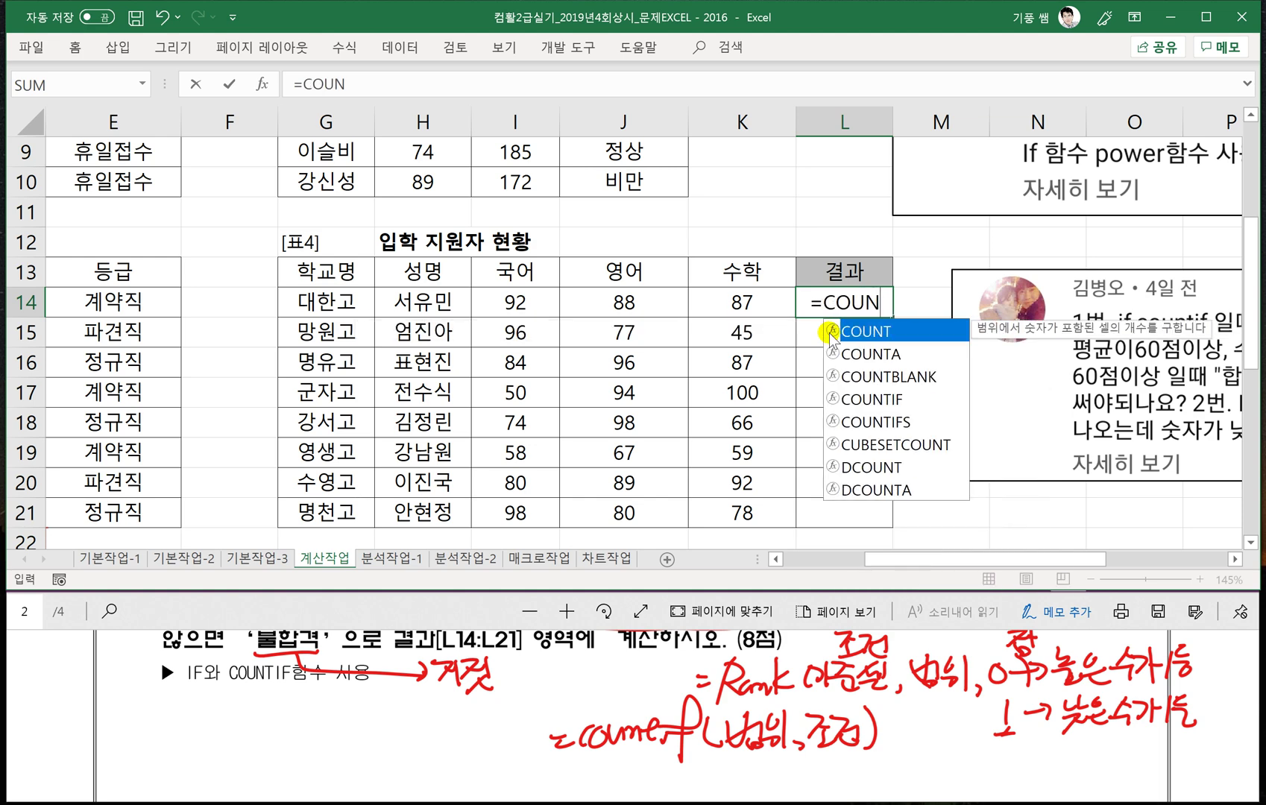
{"action": "type", "text": "TIF("}
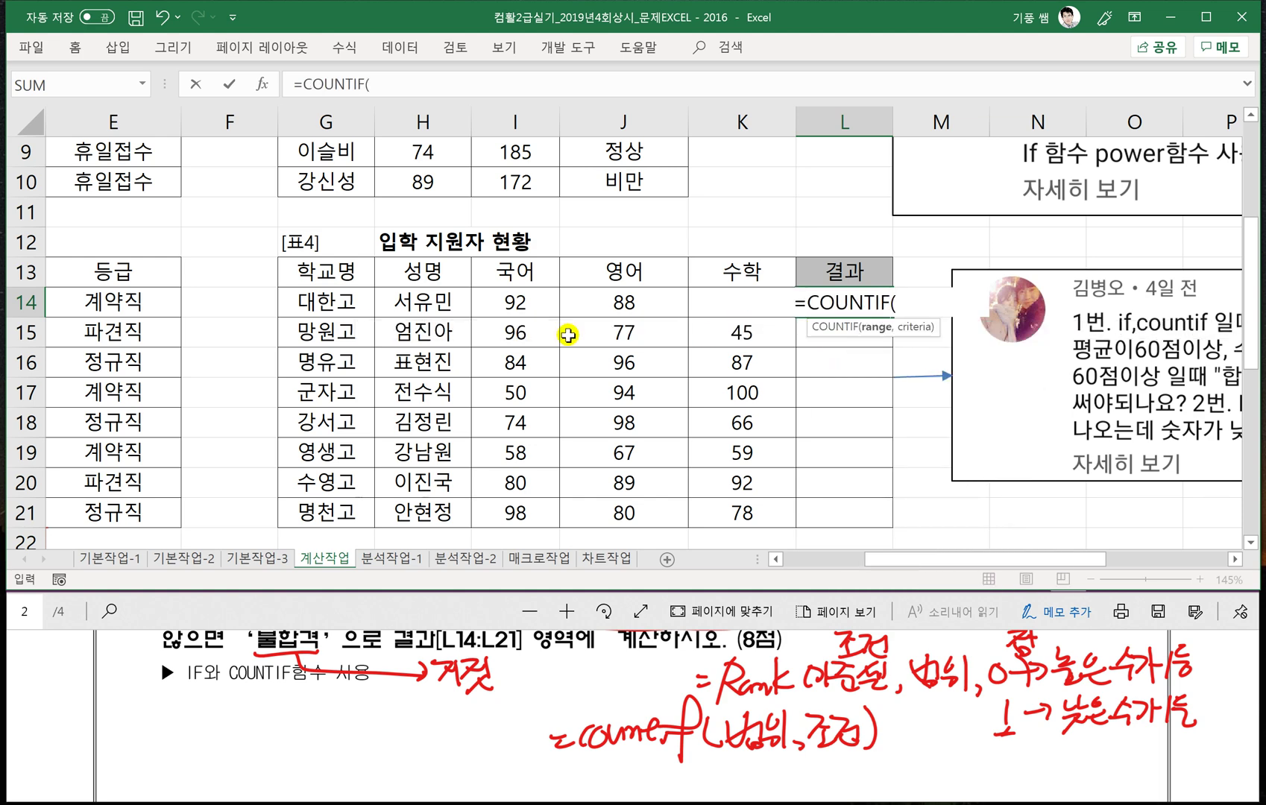
{"action": "left_click_drag", "start_coordinate": [515, 302], "coordinate": [746, 302]}
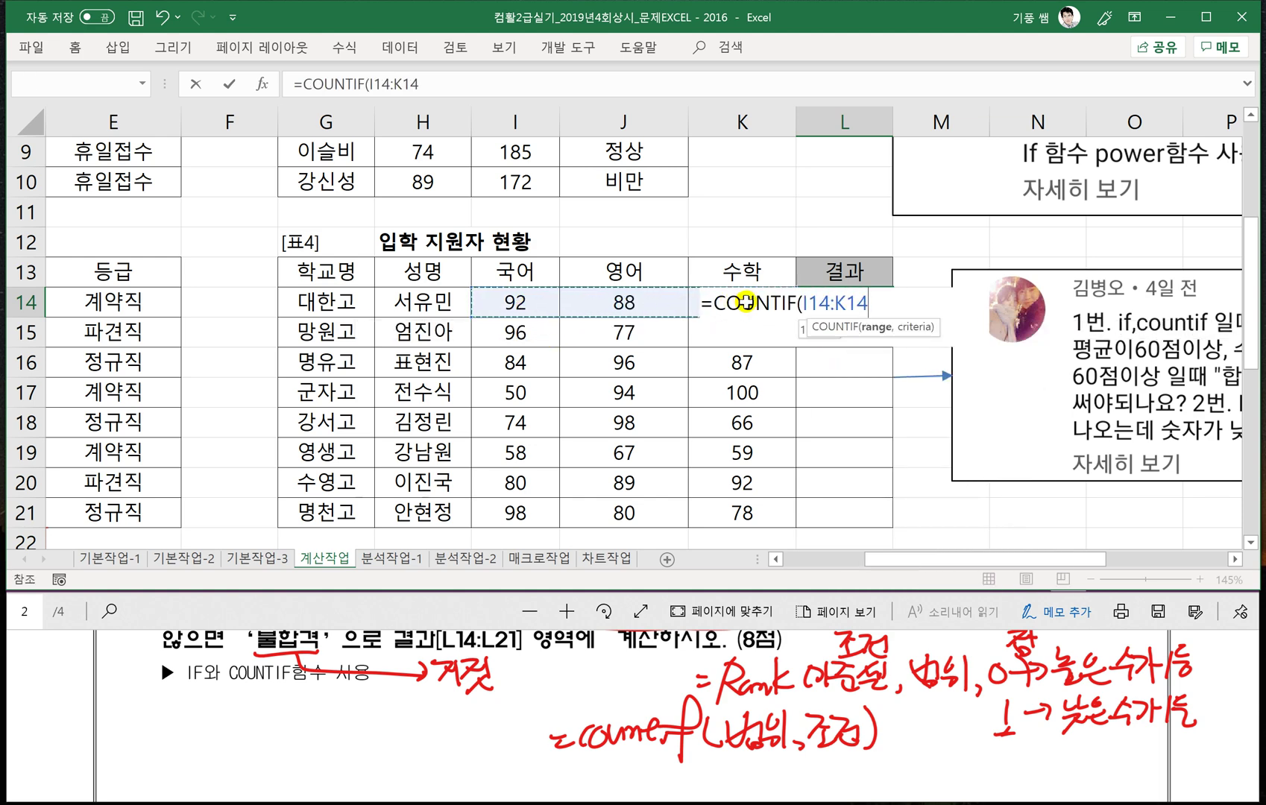
{"action": "type", "text": ",\">="}
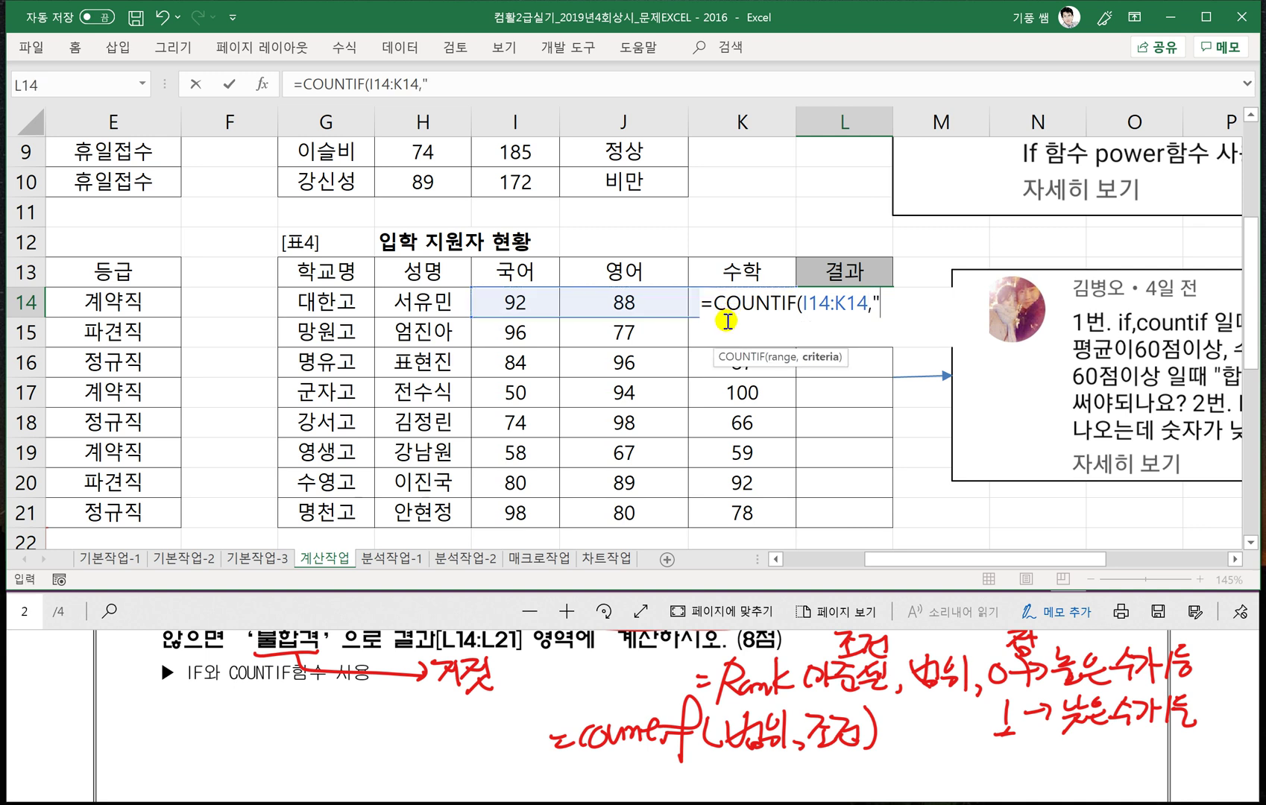
{"action": "type", "text": "60\")"}
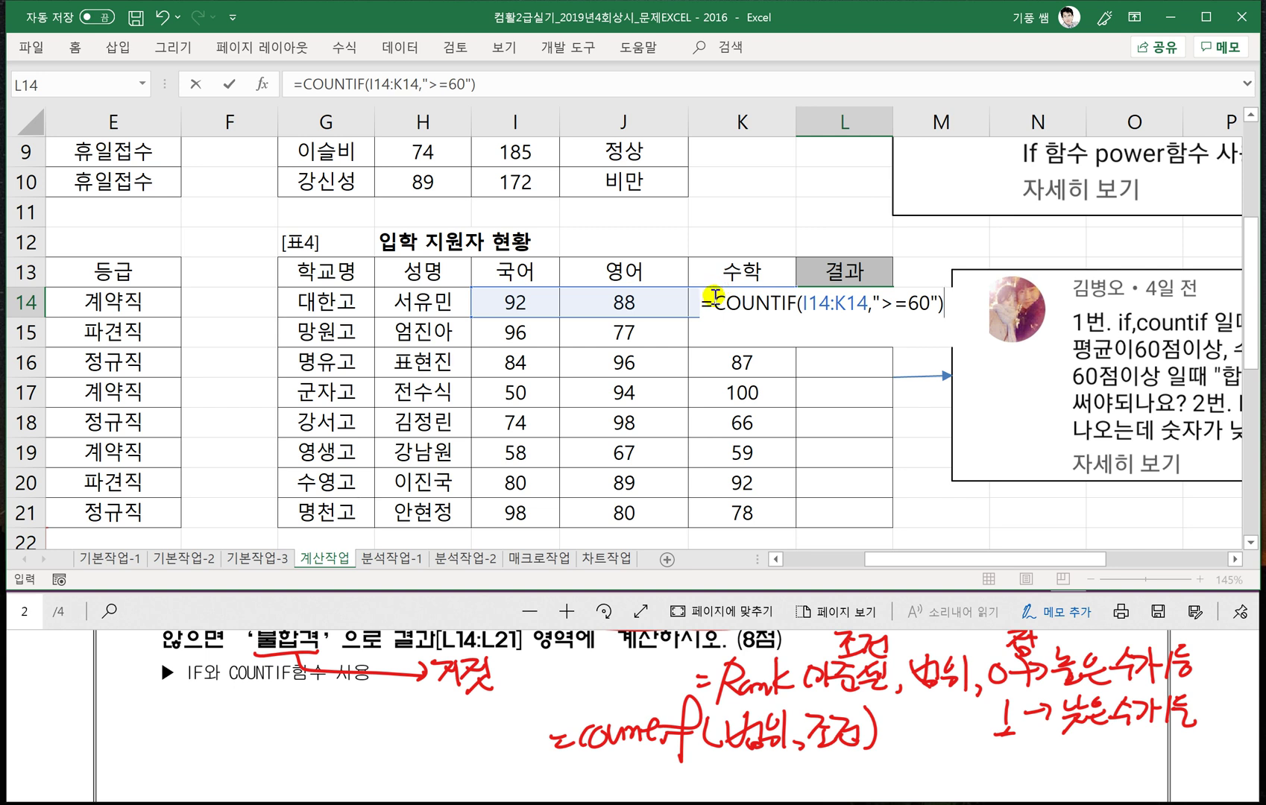
{"action": "key", "text": "Return"}
{"action": "left_click", "coordinate": [816, 305]}
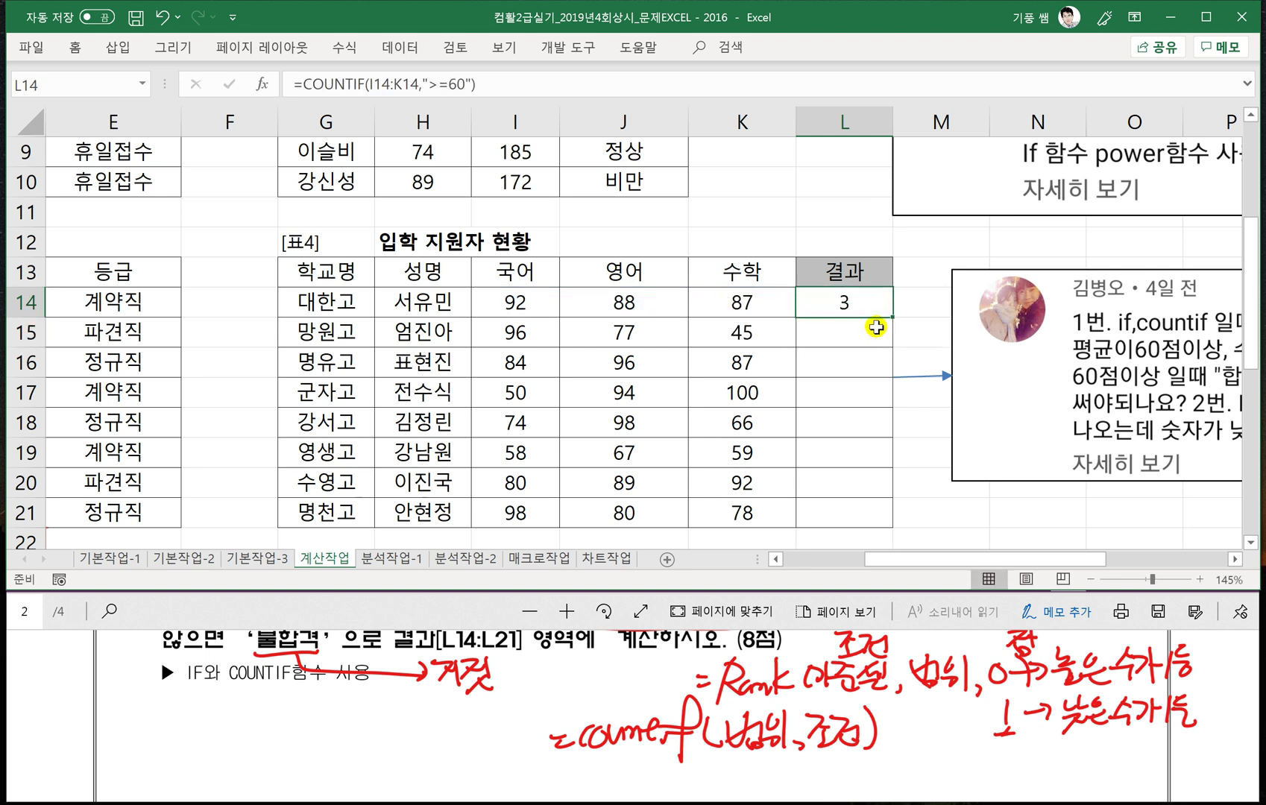
Fill the COUNTIF formula from L14 down to L21 and bring question 4 into view in the exam PDF.
{"action": "left_click_drag", "start_coordinate": [891, 316], "coordinate": [900, 516]}
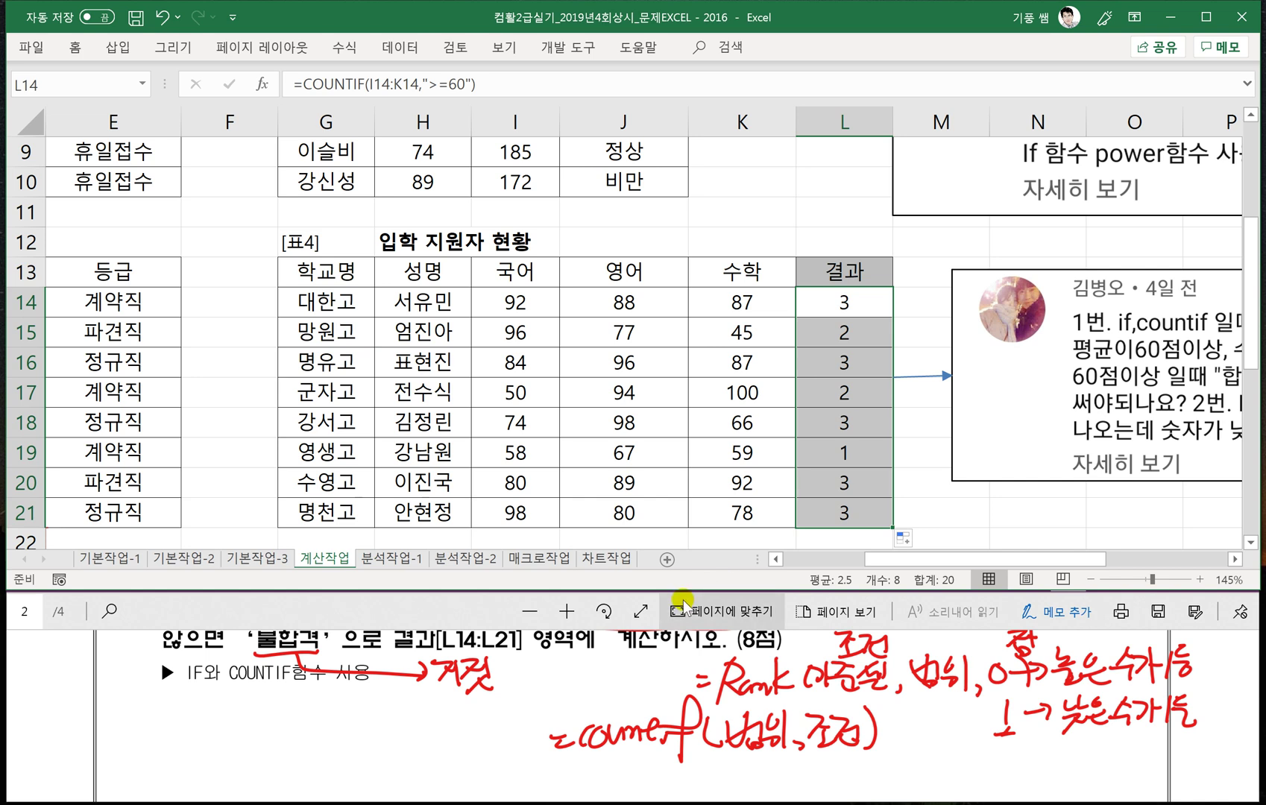
{"action": "left_click", "coordinate": [489, 609]}
{"action": "scroll", "coordinate": [553, 708], "scroll_direction": "up", "scroll_amount": 1}
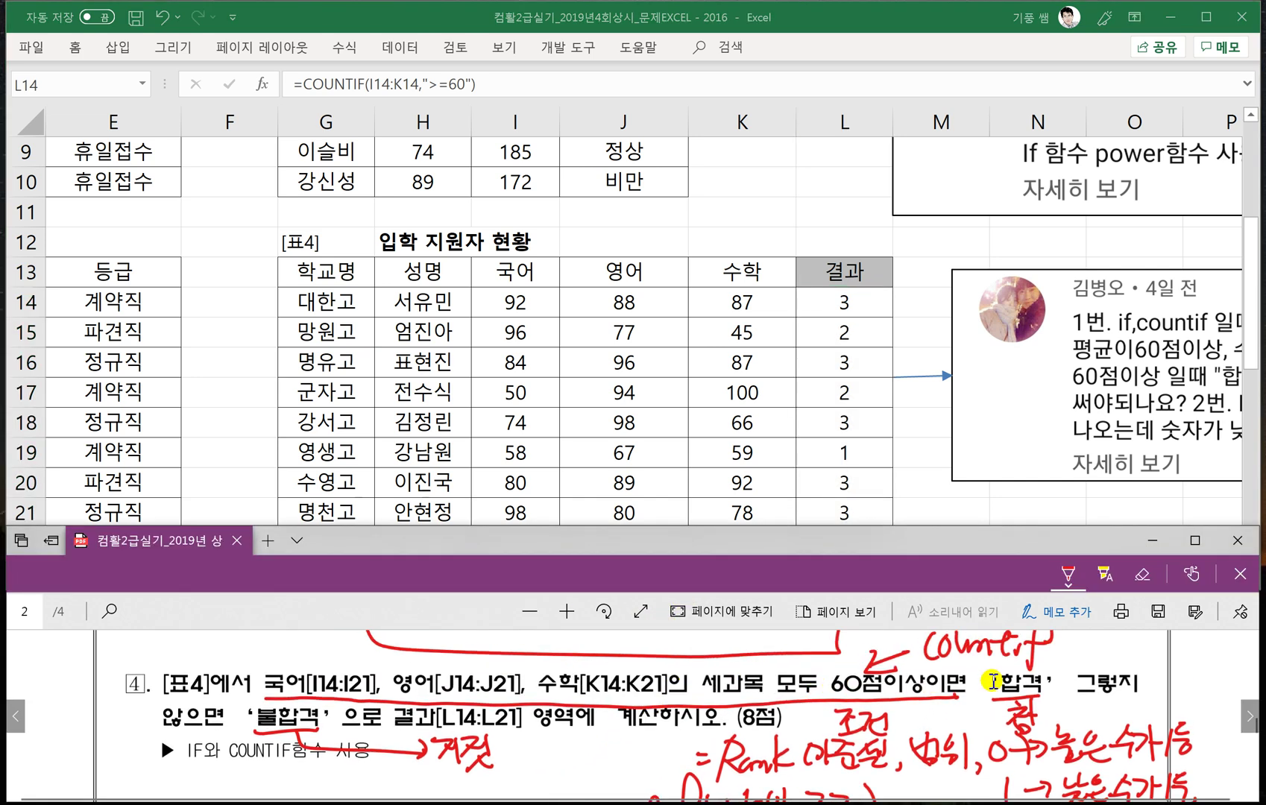
Wrap the COUNTIF formula in L14 in an IF function that tests whether the count equals 3.
{"action": "left_click", "coordinate": [807, 306]}
{"action": "double_click", "coordinate": [816, 302]}
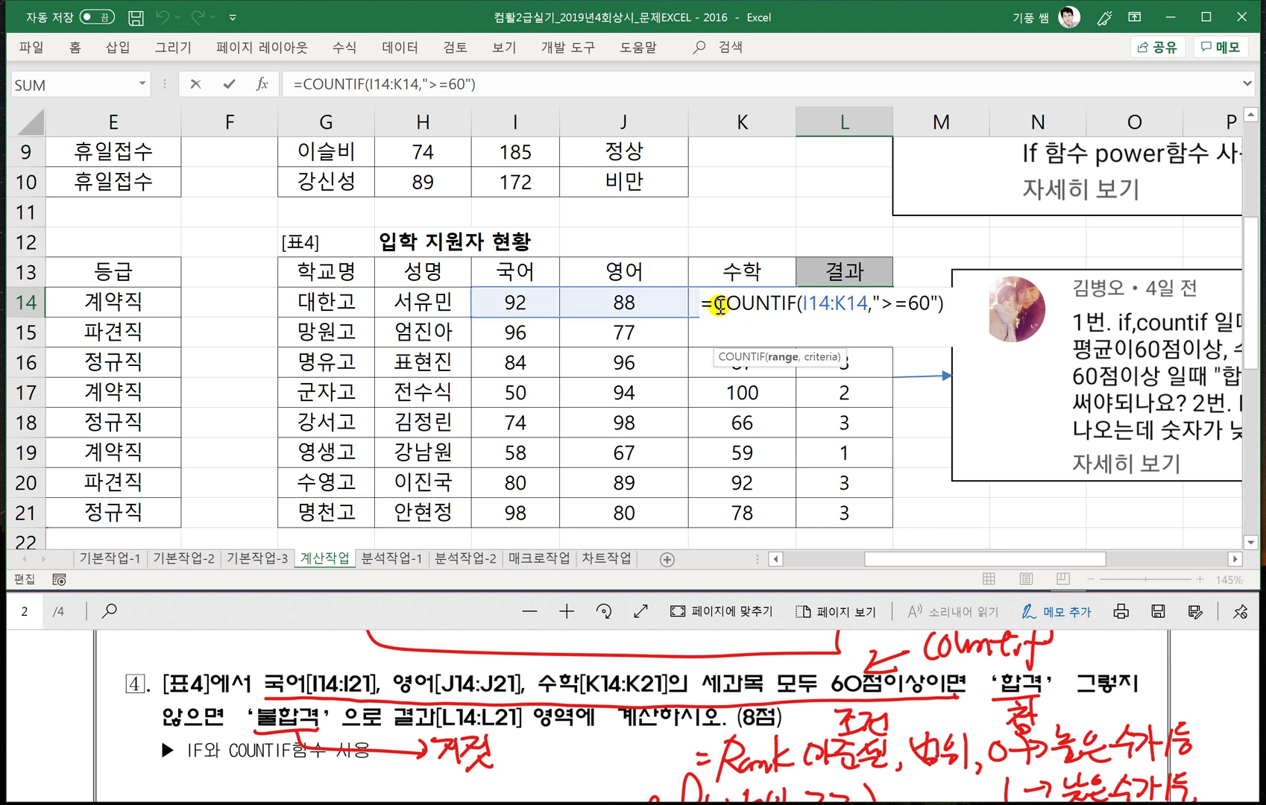
{"action": "left_click", "coordinate": [717, 304]}
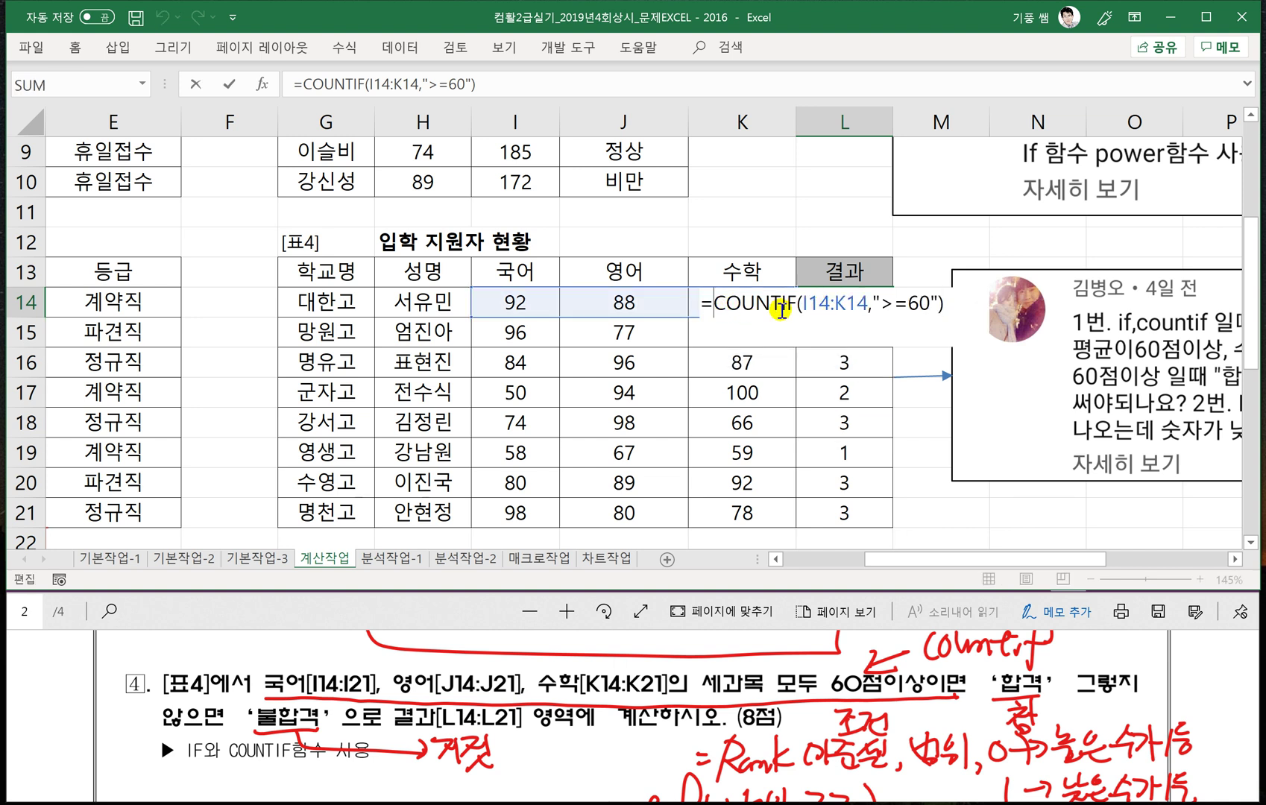
{"action": "type", "text": "IF("}
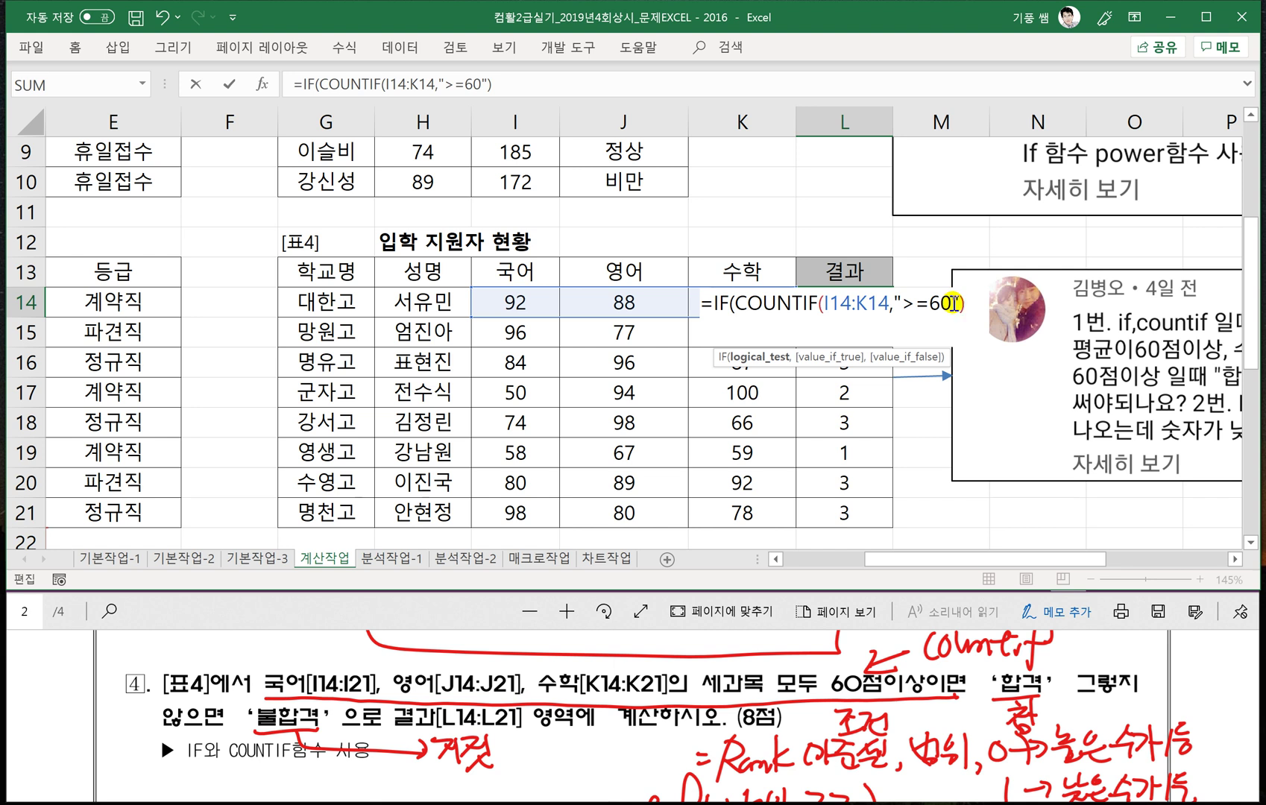
{"action": "left_click", "coordinate": [953, 305]}
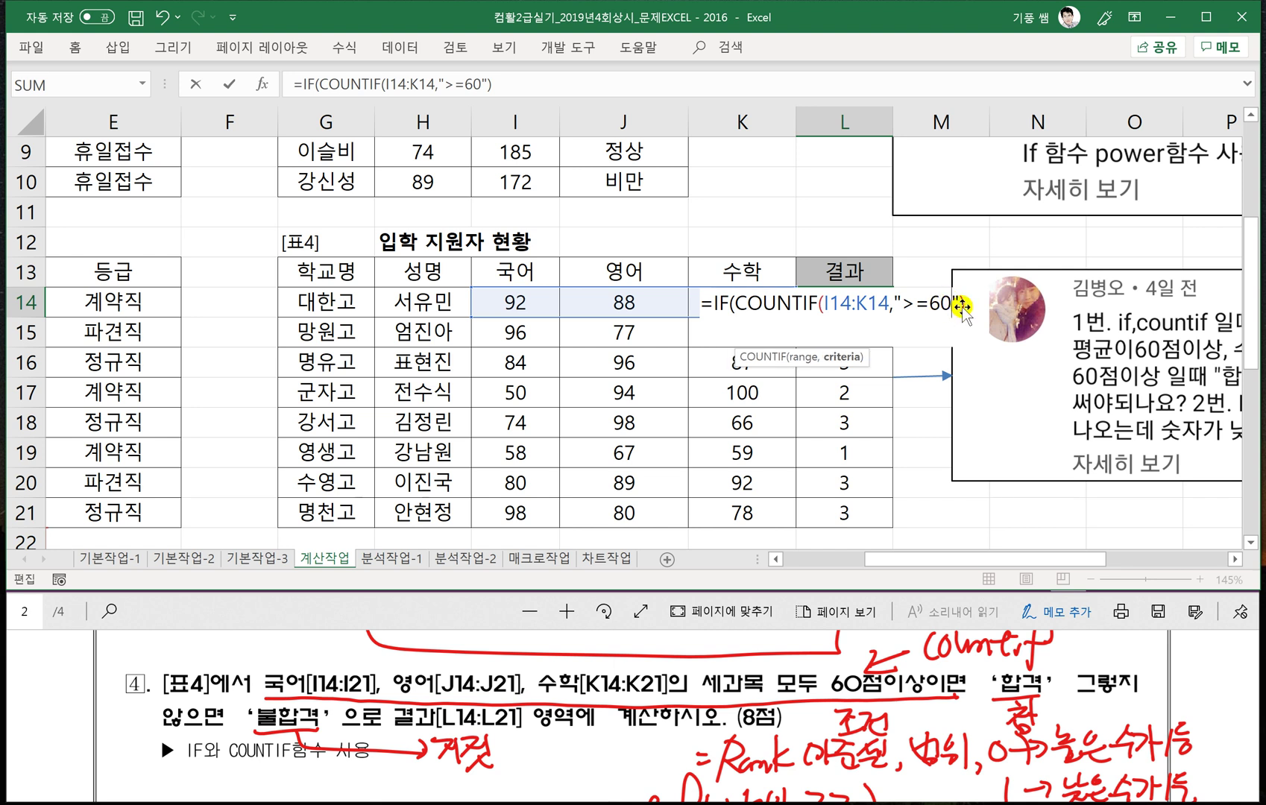
{"action": "key", "text": "Right"}
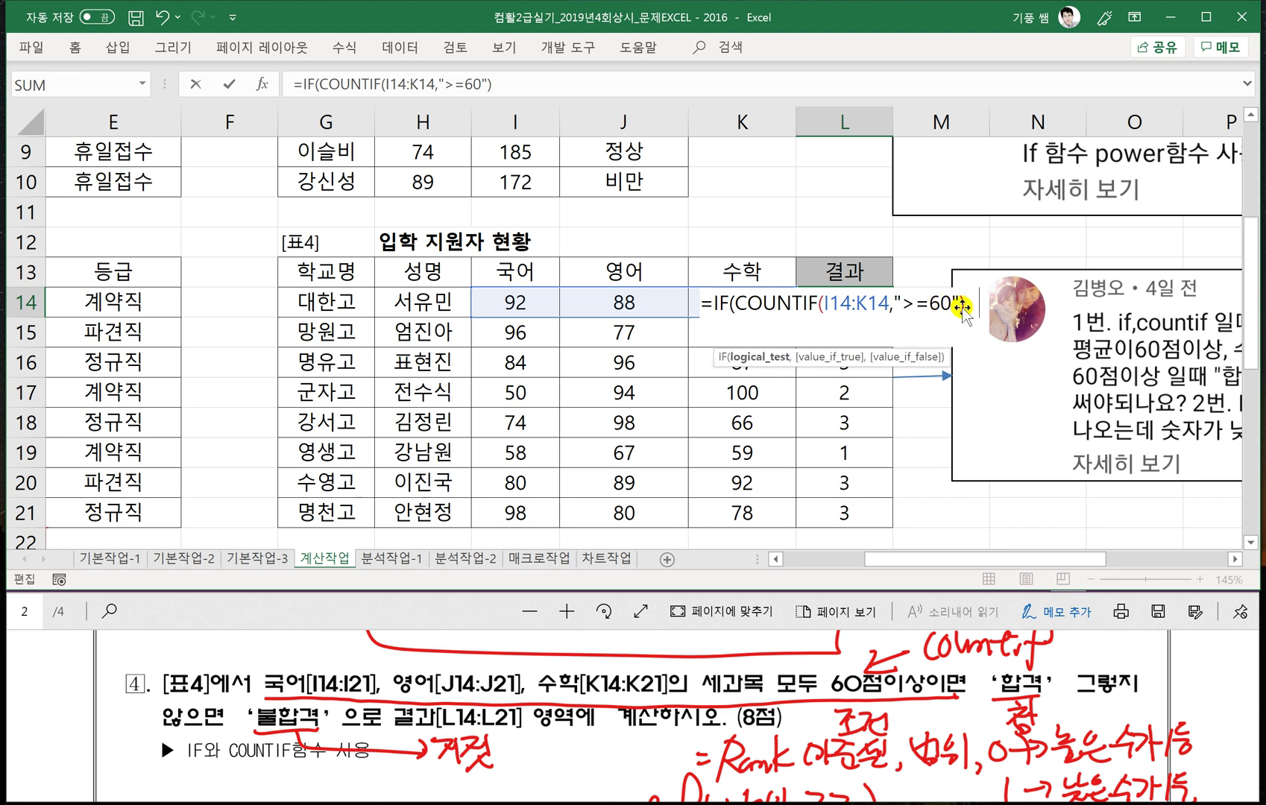
{"action": "type", "text": "=3"}
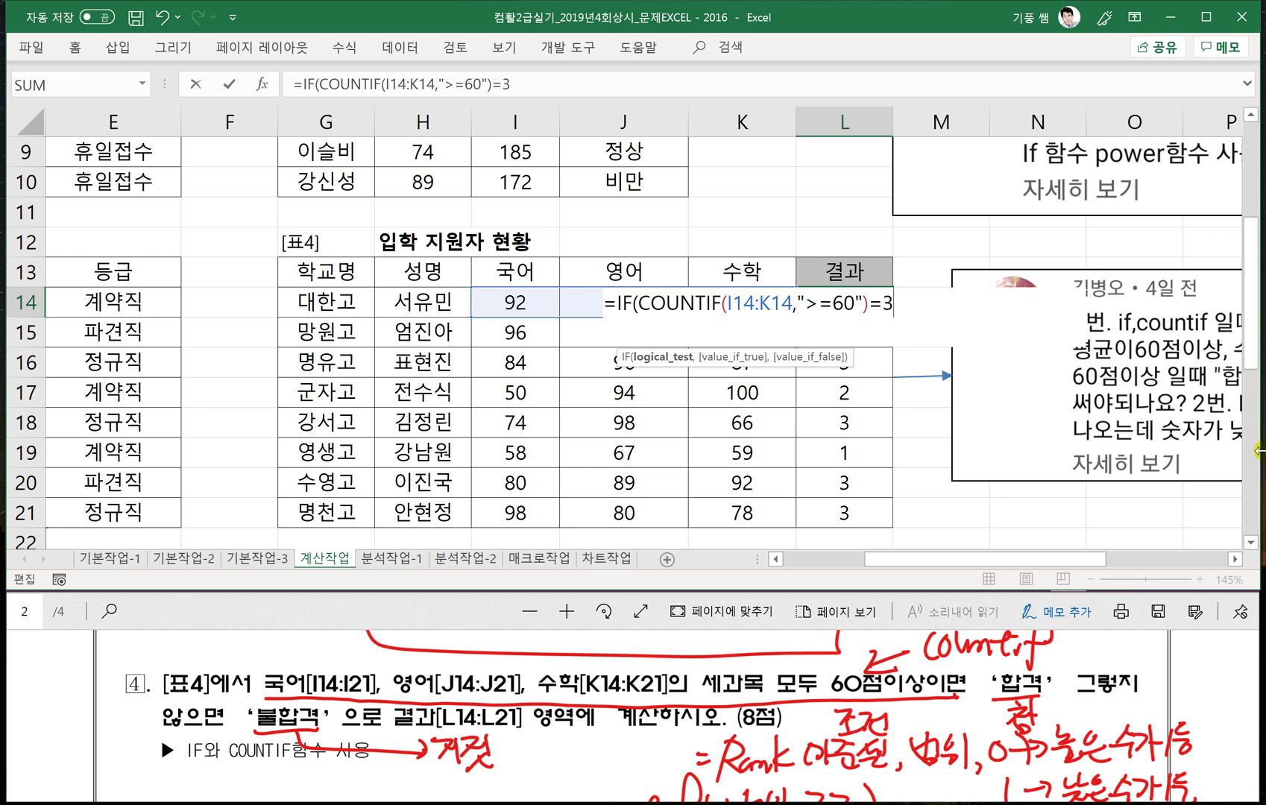
Complete the IF formula in L14 with "합격" as the true result and "불합격" as the false result.
{"action": "type", "text": ","}
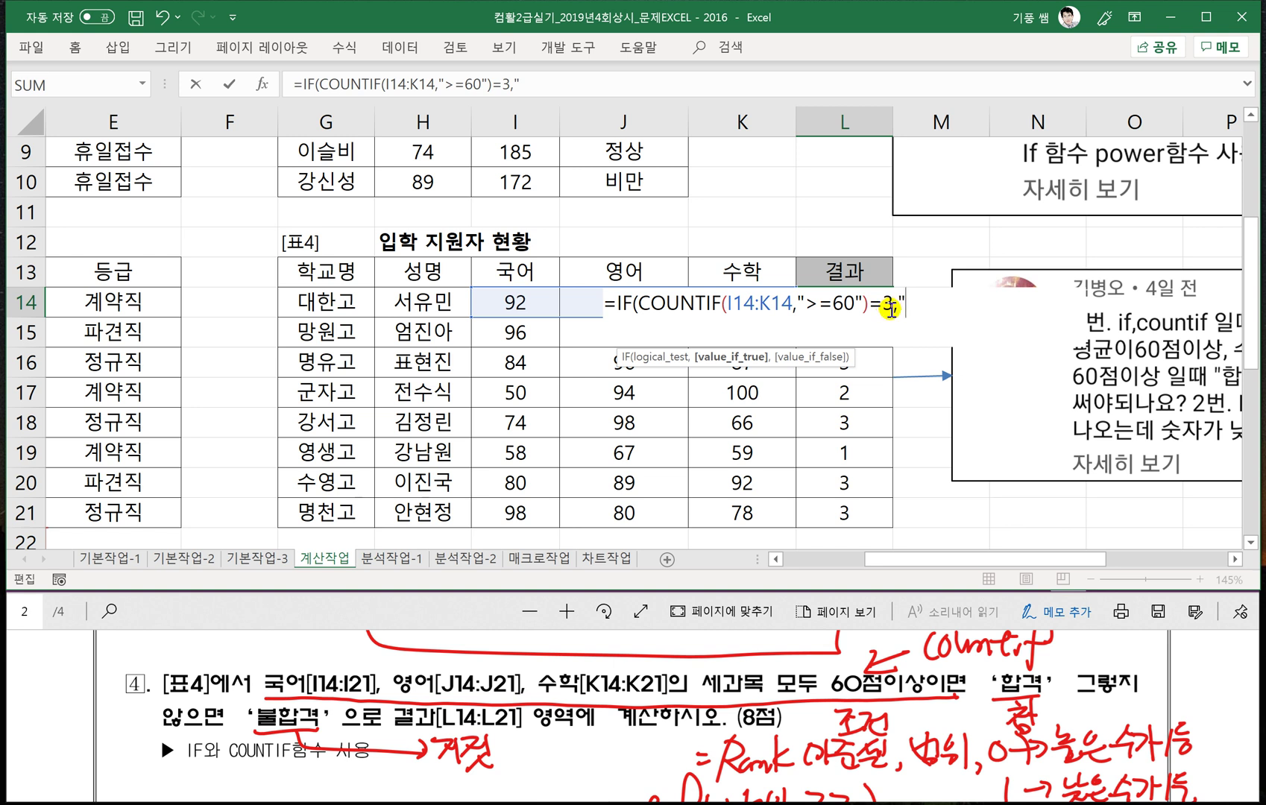
{"action": "type", "text": "\"합격\",\""}
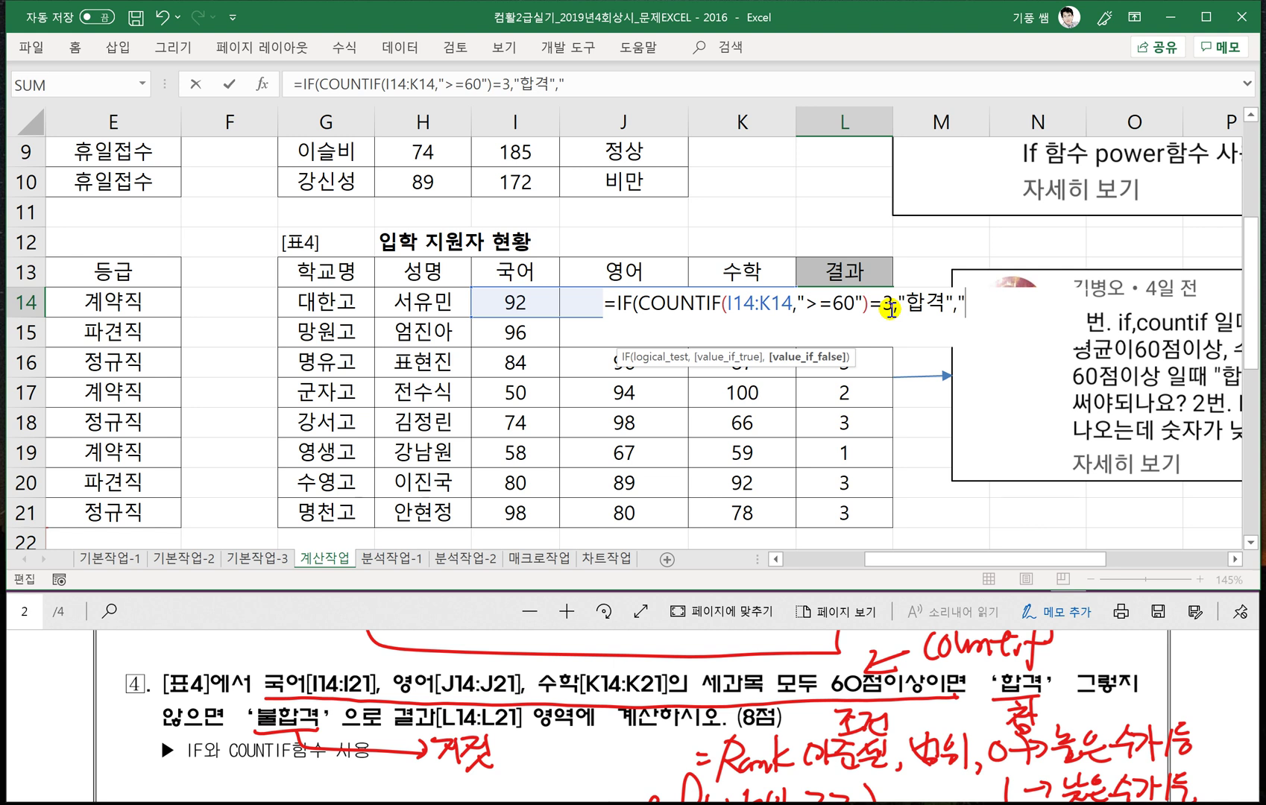
{"action": "type", "text": "불합격"}
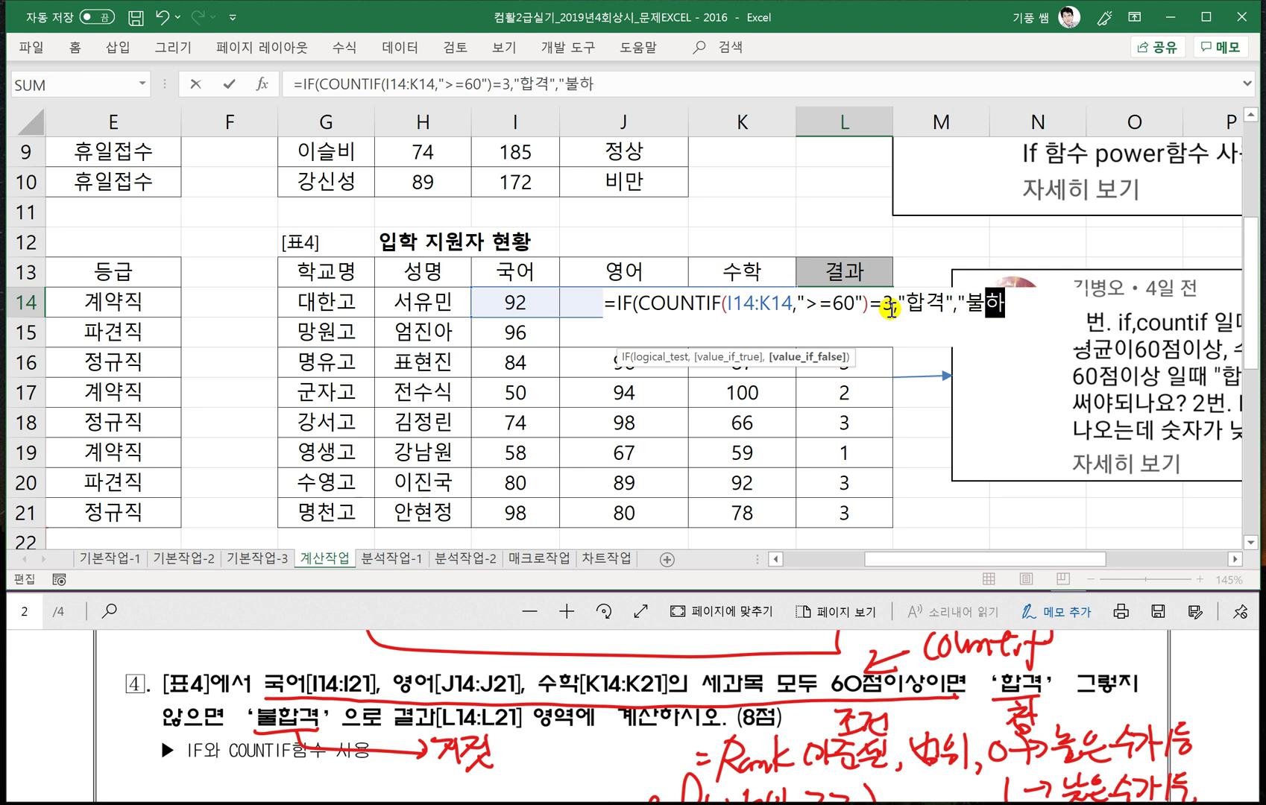
{"action": "type", "text": "\")"}
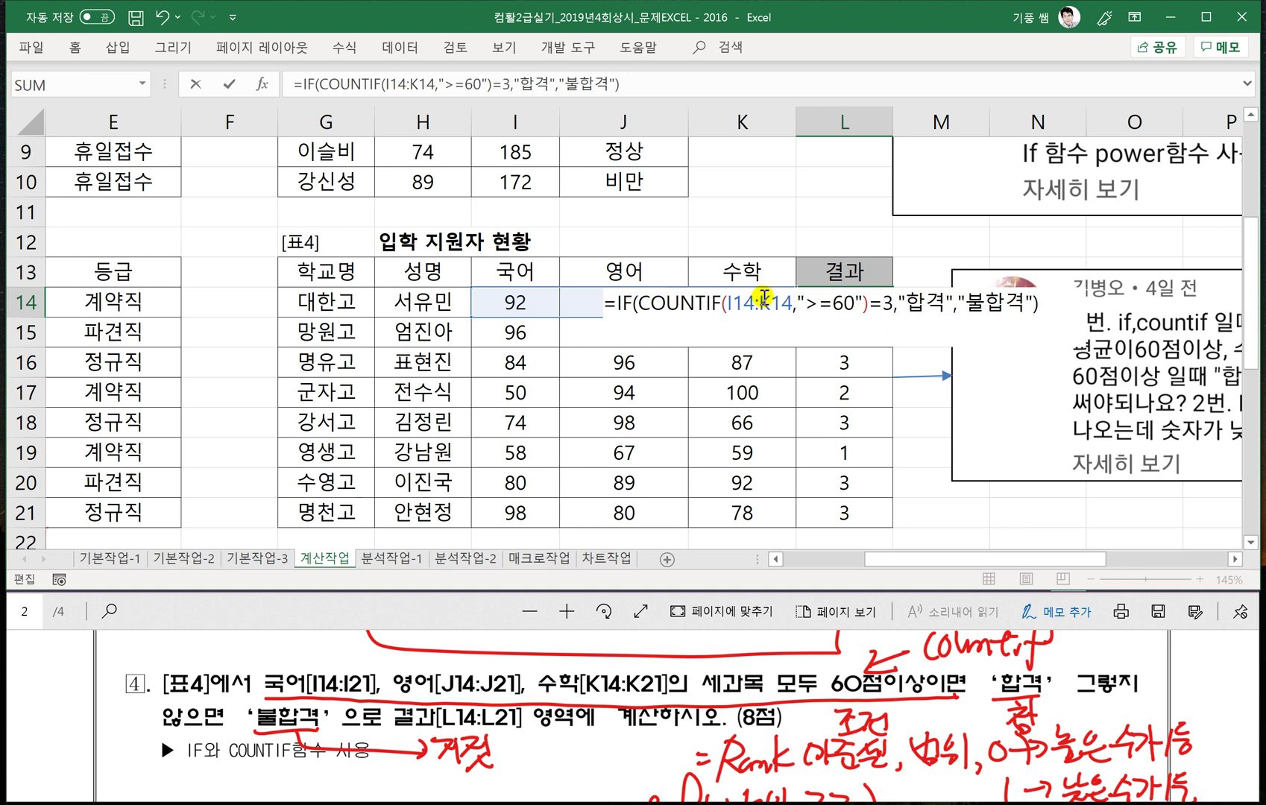
{"action": "key", "text": "Return"}
Fill the IF and COUNTIF formula from L14 down the 결과 column to L21.
{"action": "left_click", "coordinate": [857, 301]}
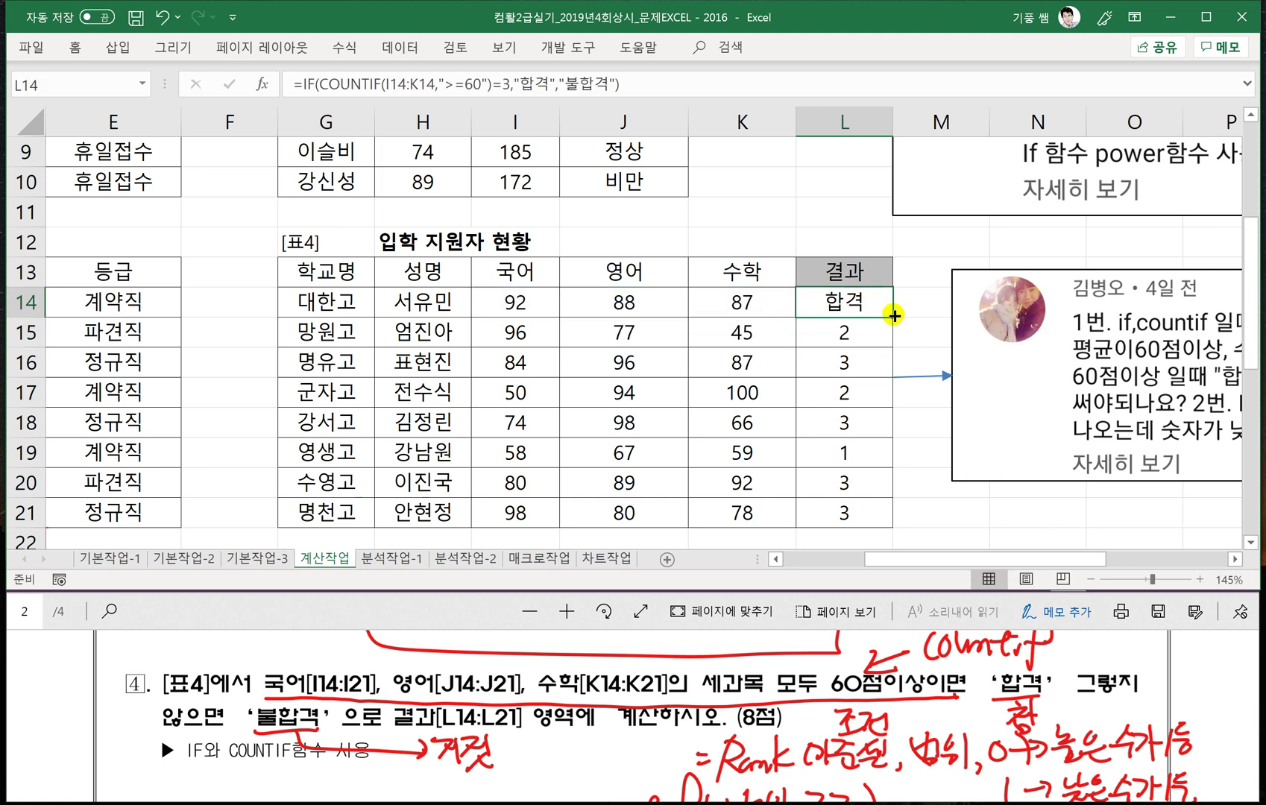
{"action": "left_click_drag", "start_coordinate": [893, 316], "coordinate": [902, 501]}
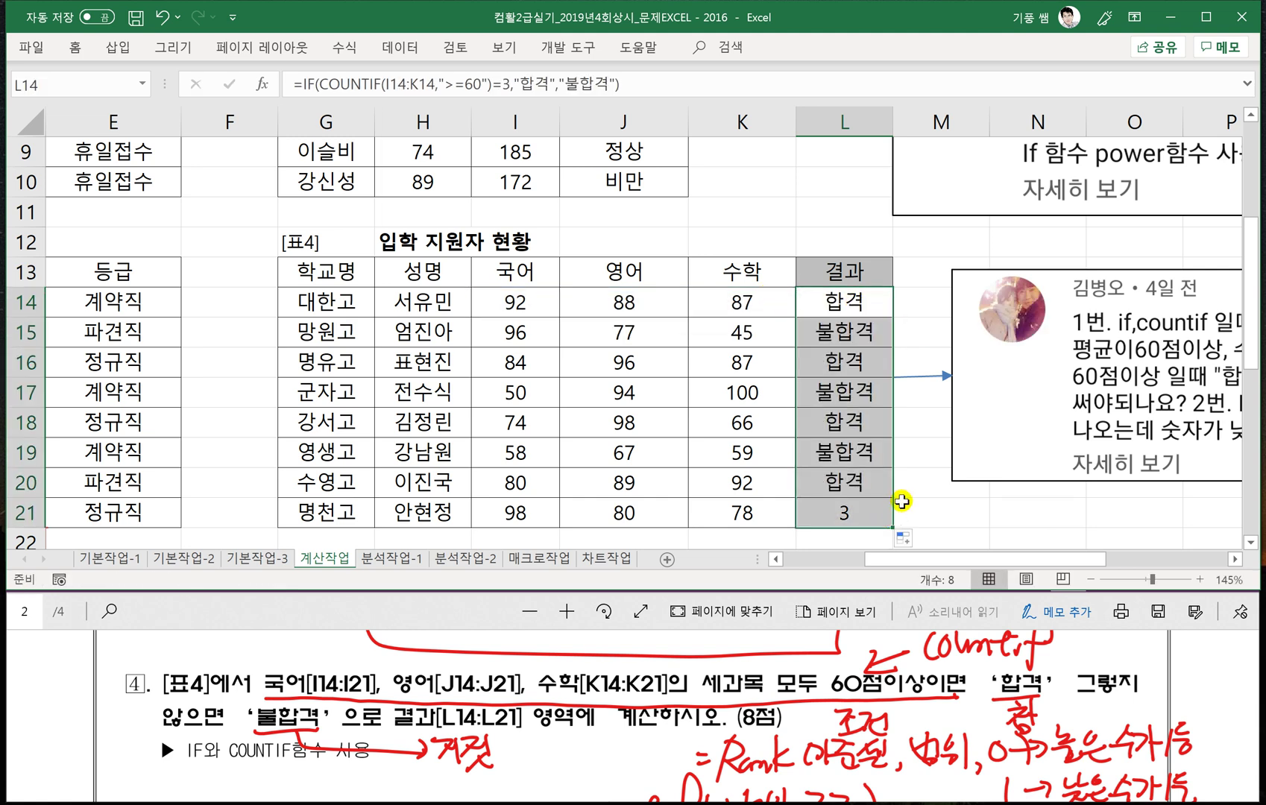
{"action": "left_click", "coordinate": [921, 494]}
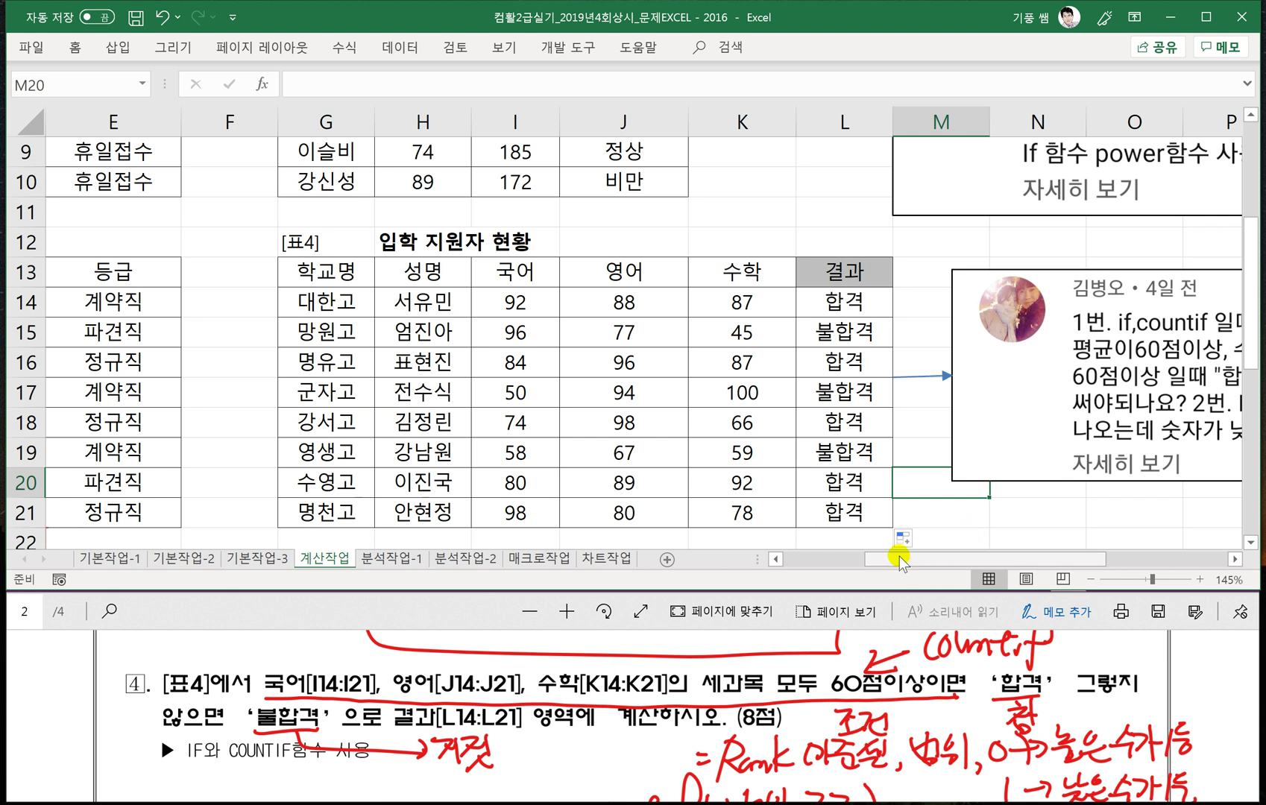
Examine the [표5] 경기 결과 table on the worksheet, and read question 5 in the exam PDF.
{"action": "left_click_drag", "start_coordinate": [900, 557], "coordinate": [802, 559]}
{"action": "left_click", "coordinate": [933, 386]}
{"action": "scroll", "coordinate": [667, 507], "scroll_direction": "down", "scroll_amount": 1}
{"action": "scroll", "coordinate": [668, 507], "scroll_direction": "down", "scroll_amount": 4}
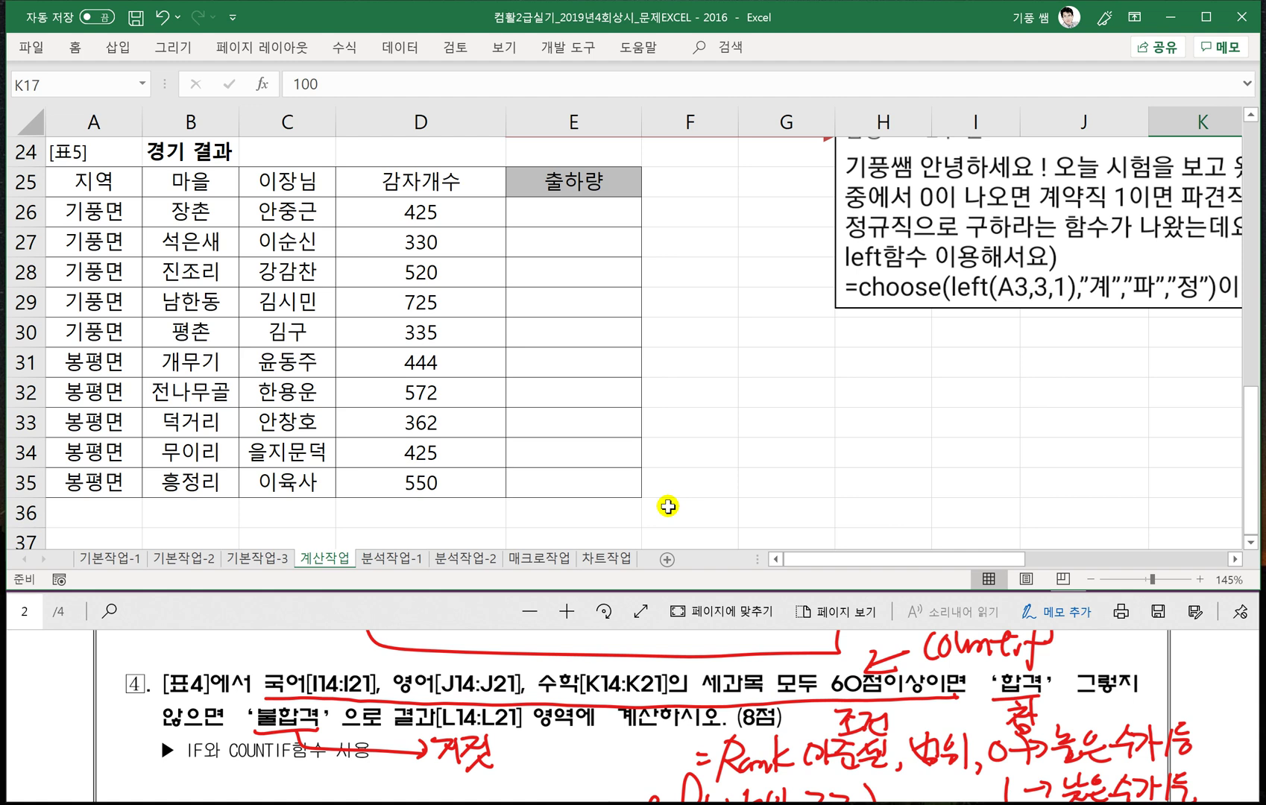
{"action": "scroll", "coordinate": [823, 378], "scroll_direction": "up", "scroll_amount": 2}
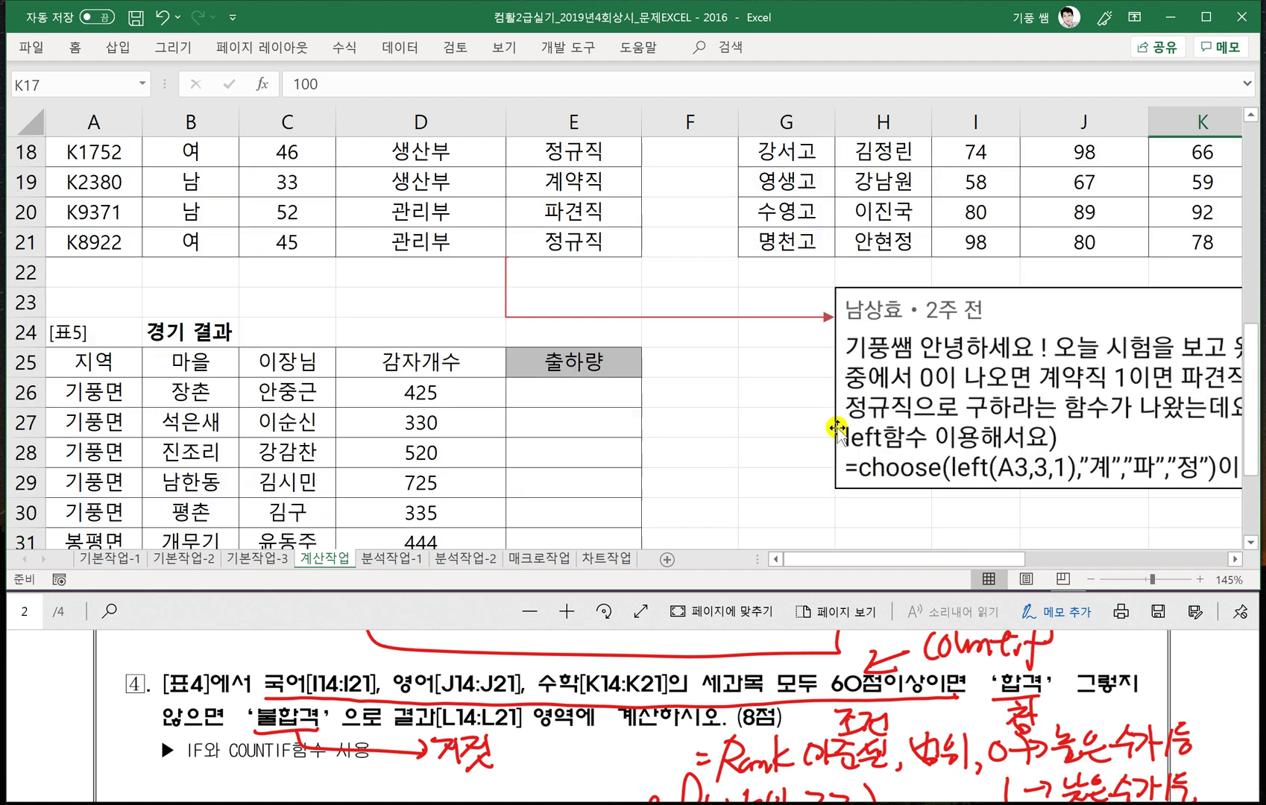
{"action": "left_click", "coordinate": [496, 662]}
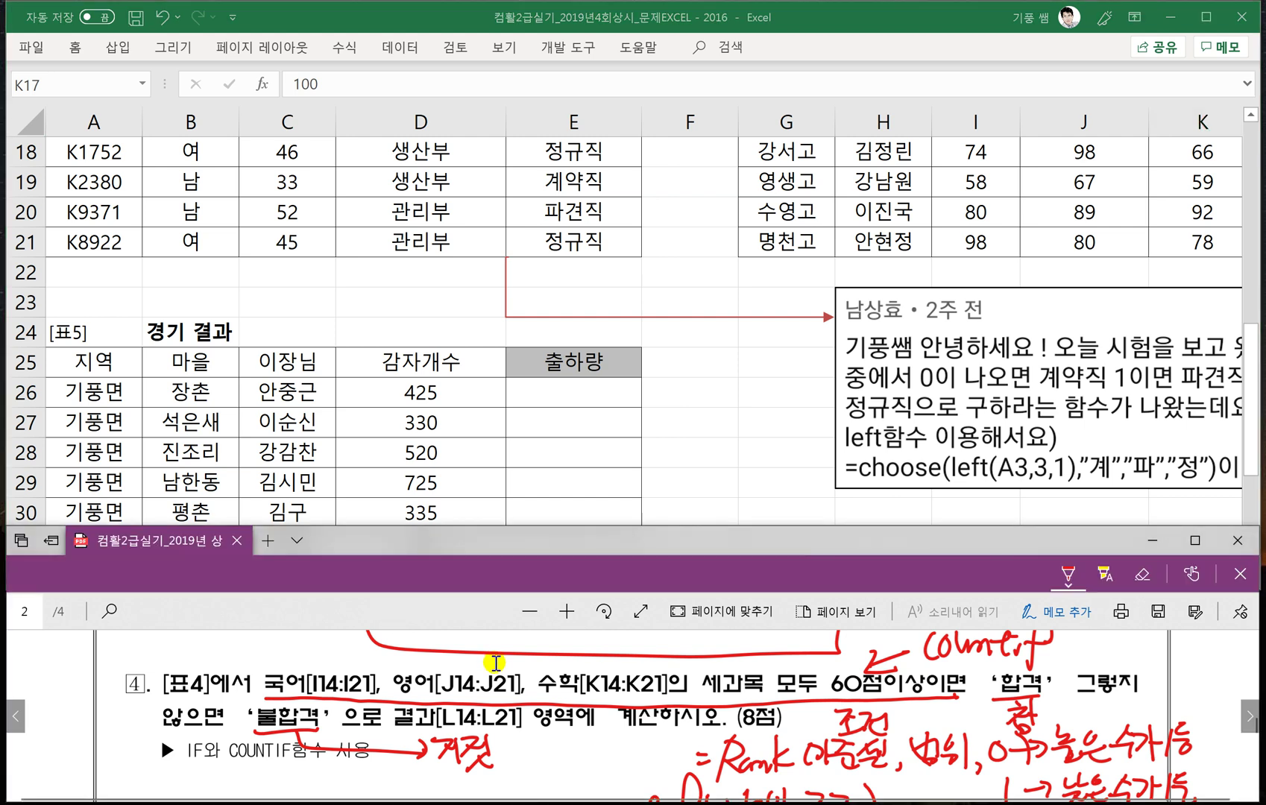
{"action": "scroll", "coordinate": [496, 662], "scroll_direction": "down", "scroll_amount": 3}
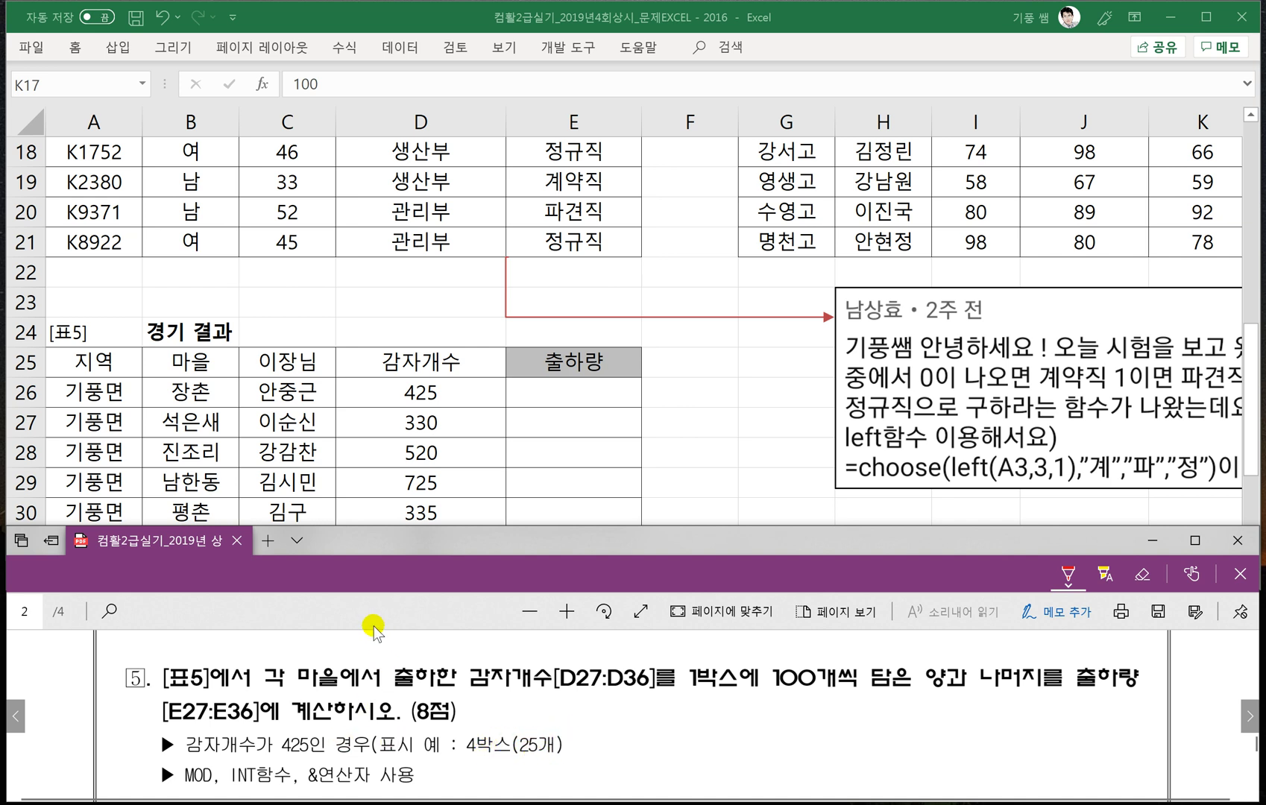
{"action": "scroll", "coordinate": [345, 705], "scroll_direction": "down", "scroll_amount": 1}
{"action": "scroll", "coordinate": [345, 705], "scroll_direction": "down", "scroll_amount": 1}
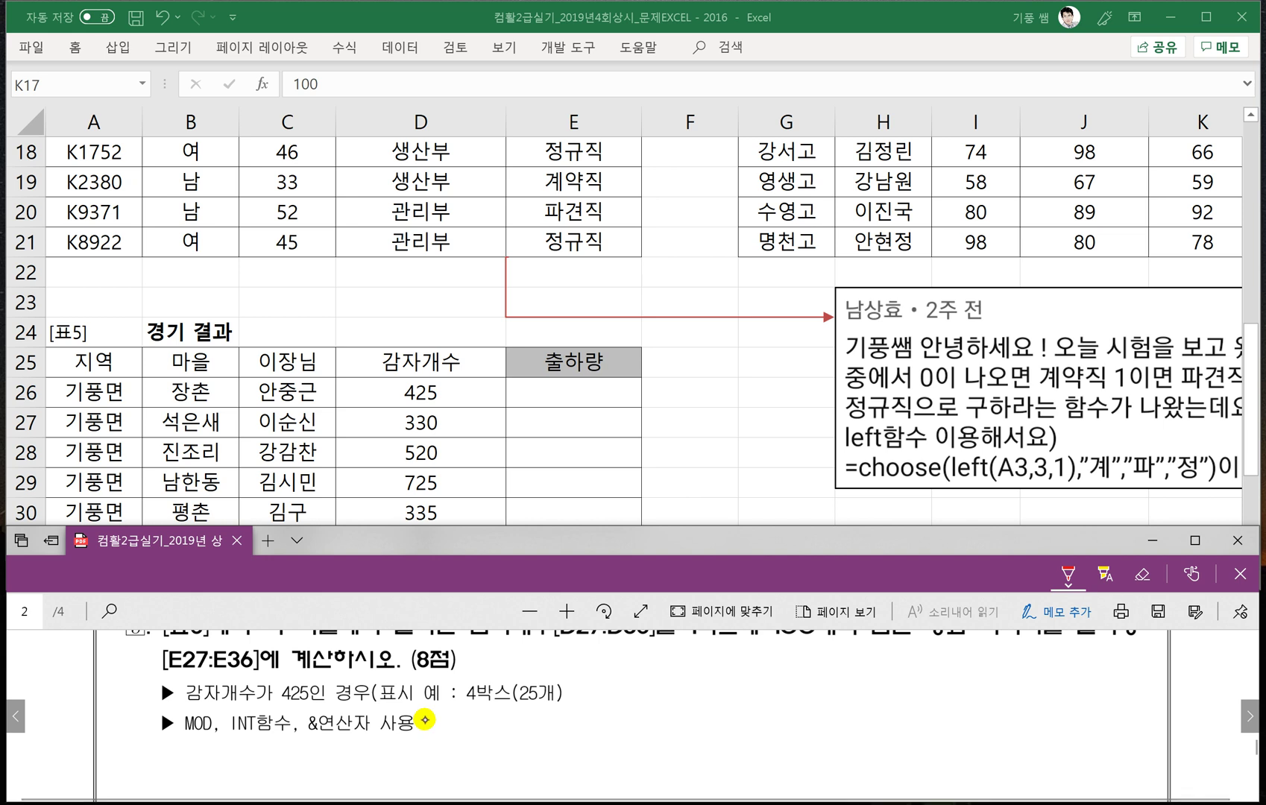
Handwrite the MOD function's syntax and the example =Mod(10,3)⇒1 beside question 5 in the PDF.
{"action": "mouse_move", "coordinate": [662, 678]}
{"action": "left_mouse_down"}
{"action": "mouse_move", "coordinate": [724, 660]}
{"action": "mouse_move", "coordinate": [758, 693]}
{"action": "mouse_move", "coordinate": [804, 671]}
{"action": "mouse_move", "coordinate": [806, 689]}
{"action": "mouse_move", "coordinate": [831, 661]}
{"action": "mouse_move", "coordinate": [833, 696]}
{"action": "left_mouse_up"}
{"action": "left_click_drag", "start_coordinate": [848, 682], "coordinate": [892, 692]}
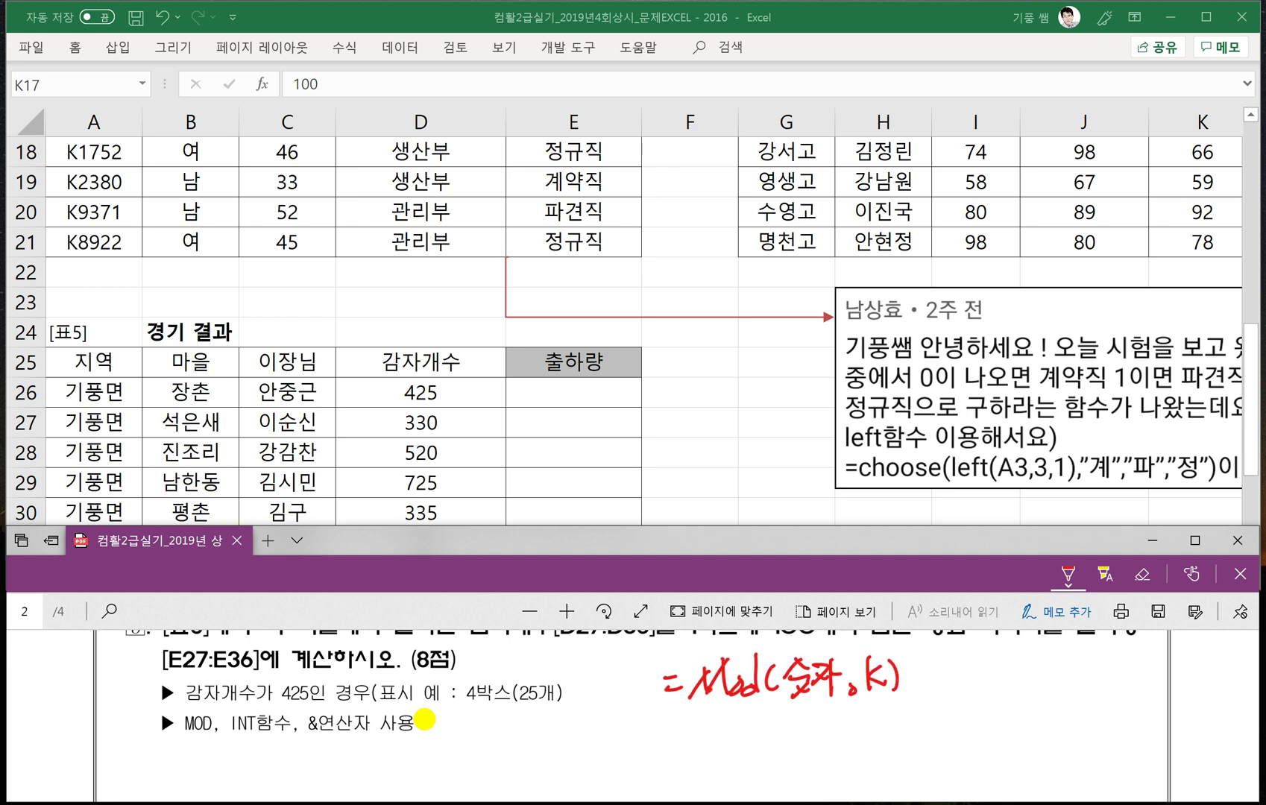
{"action": "left_click_drag", "start_coordinate": [933, 686], "coordinate": [954, 691]}
{"action": "mouse_move", "coordinate": [956, 693]}
{"action": "left_mouse_down"}
{"action": "mouse_move", "coordinate": [969, 669]}
{"action": "mouse_move", "coordinate": [980, 693]}
{"action": "left_mouse_up"}
{"action": "left_click_drag", "start_coordinate": [987, 660], "coordinate": [999, 671]}
{"action": "mouse_move", "coordinate": [1014, 675]}
{"action": "left_mouse_down"}
{"action": "mouse_move", "coordinate": [1002, 693]}
{"action": "mouse_move", "coordinate": [1023, 694]}
{"action": "left_mouse_up"}
{"action": "mouse_move", "coordinate": [1032, 653]}
{"action": "left_mouse_down"}
{"action": "mouse_move", "coordinate": [1029, 697]}
{"action": "mouse_move", "coordinate": [1059, 688]}
{"action": "left_mouse_up"}
{"action": "left_click_drag", "start_coordinate": [1075, 668], "coordinate": [1095, 704]}
{"action": "left_click_drag", "start_coordinate": [1107, 671], "coordinate": [1109, 695]}
{"action": "mouse_move", "coordinate": [1124, 661]}
{"action": "left_mouse_down"}
{"action": "mouse_move", "coordinate": [1128, 697]}
{"action": "mouse_move", "coordinate": [1163, 673]}
{"action": "left_mouse_up"}
{"action": "mouse_move", "coordinate": [1146, 685]}
{"action": "left_mouse_down"}
{"action": "mouse_move", "coordinate": [1166, 683]}
{"action": "mouse_move", "coordinate": [1160, 693]}
{"action": "mouse_move", "coordinate": [1183, 708]}
{"action": "left_mouse_up"}
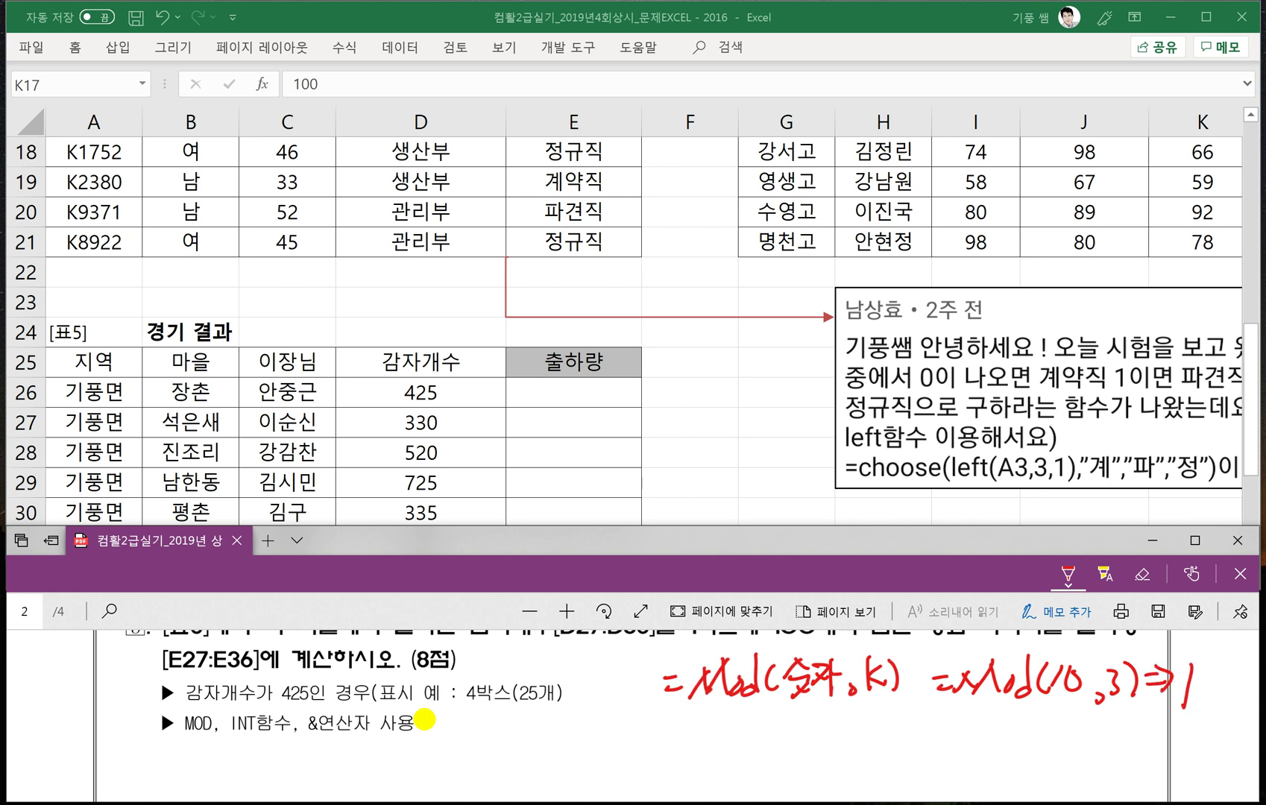
Handwrite the INT function's syntax =int(실수) below the MOD syntax.
{"action": "left_click_drag", "start_coordinate": [757, 717], "coordinate": [775, 748]}
{"action": "mouse_move", "coordinate": [801, 716]}
{"action": "left_mouse_down"}
{"action": "mouse_move", "coordinate": [792, 731]}
{"action": "mouse_move", "coordinate": [761, 727]}
{"action": "left_mouse_up"}
{"action": "left_click_drag", "start_coordinate": [802, 719], "coordinate": [815, 738]}
{"action": "mouse_move", "coordinate": [808, 716]}
{"action": "left_mouse_down"}
{"action": "mouse_move", "coordinate": [827, 735]}
{"action": "mouse_move", "coordinate": [812, 734]}
{"action": "left_mouse_up"}
{"action": "left_click_drag", "start_coordinate": [823, 722], "coordinate": [836, 732]}
{"action": "left_click_drag", "start_coordinate": [811, 740], "coordinate": [839, 737]}
{"action": "left_click_drag", "start_coordinate": [825, 739], "coordinate": [847, 752]}
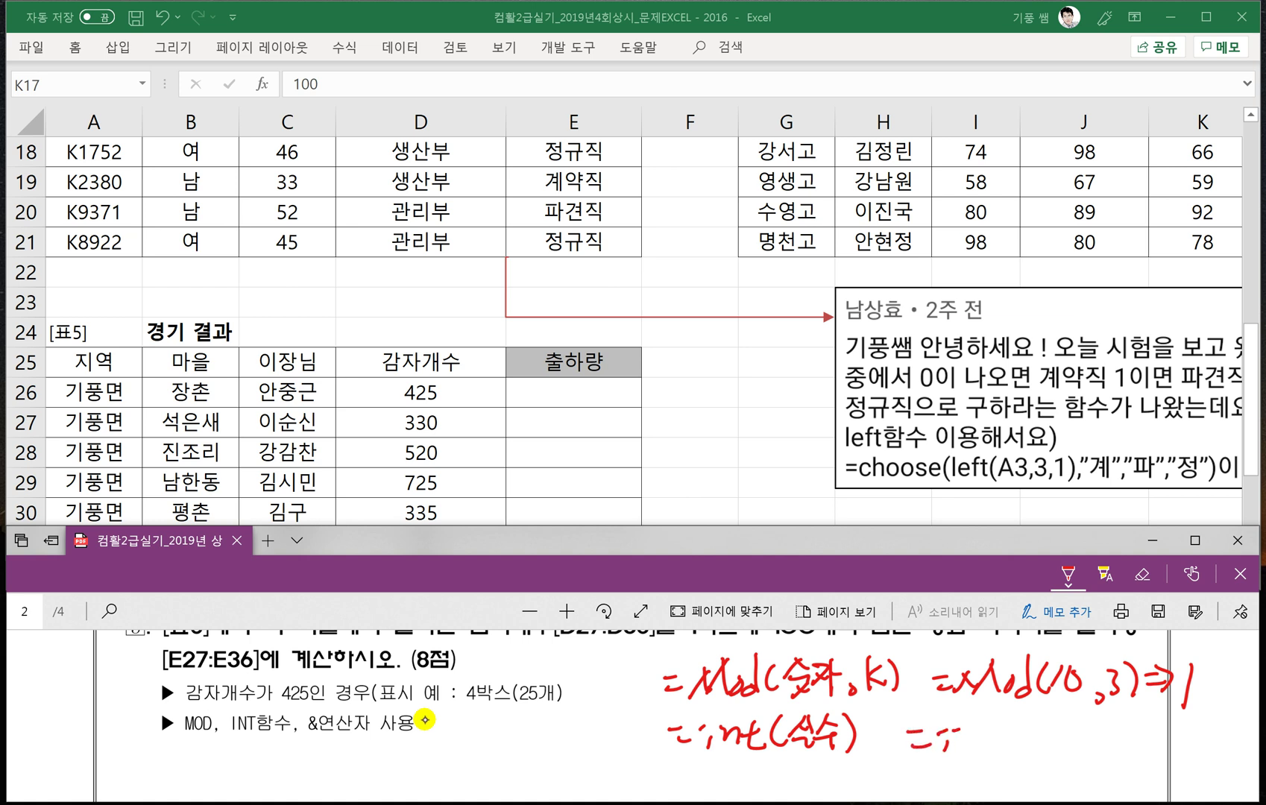
Handwrite the positive-number example =int(3.9)⇒3 beside the INT syntax.
{"action": "left_click_drag", "start_coordinate": [954, 734], "coordinate": [988, 749]}
{"action": "mouse_move", "coordinate": [972, 734]}
{"action": "left_mouse_down"}
{"action": "mouse_move", "coordinate": [1003, 731]}
{"action": "mouse_move", "coordinate": [1007, 752]}
{"action": "left_mouse_up"}
{"action": "mouse_move", "coordinate": [1023, 725]}
{"action": "left_mouse_down"}
{"action": "mouse_move", "coordinate": [1026, 749]}
{"action": "mouse_move", "coordinate": [1051, 742]}
{"action": "mouse_move", "coordinate": [1056, 758]}
{"action": "left_mouse_up"}
{"action": "left_click", "coordinate": [1040, 748]}
{"action": "left_click_drag", "start_coordinate": [1071, 716], "coordinate": [1073, 757]}
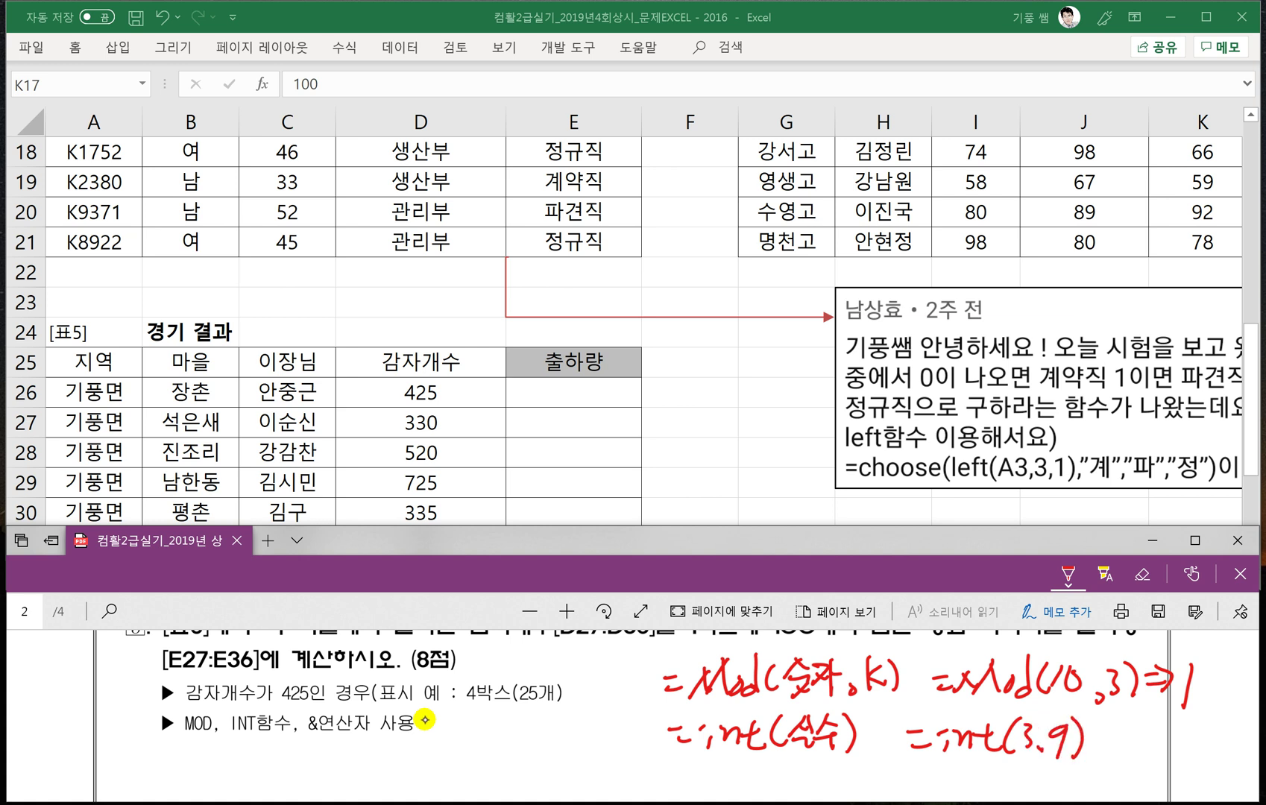
{"action": "mouse_move", "coordinate": [1103, 728]}
{"action": "left_mouse_down"}
{"action": "mouse_move", "coordinate": [1105, 754]}
{"action": "mouse_move", "coordinate": [1134, 753]}
{"action": "left_mouse_up"}
Handwrite the negative-number example =int(-3.9)⇒-4 below the positive INT example.
{"action": "left_click_drag", "start_coordinate": [941, 788], "coordinate": [1007, 789]}
{"action": "mouse_move", "coordinate": [1015, 777]}
{"action": "left_mouse_down"}
{"action": "mouse_move", "coordinate": [1037, 771]}
{"action": "mouse_move", "coordinate": [1078, 795]}
{"action": "left_mouse_up"}
{"action": "left_click_drag", "start_coordinate": [1100, 777], "coordinate": [1119, 794]}
{"action": "left_click_drag", "start_coordinate": [1126, 777], "coordinate": [1148, 784]}
{"action": "left_click_drag", "start_coordinate": [1163, 766], "coordinate": [1167, 802]}
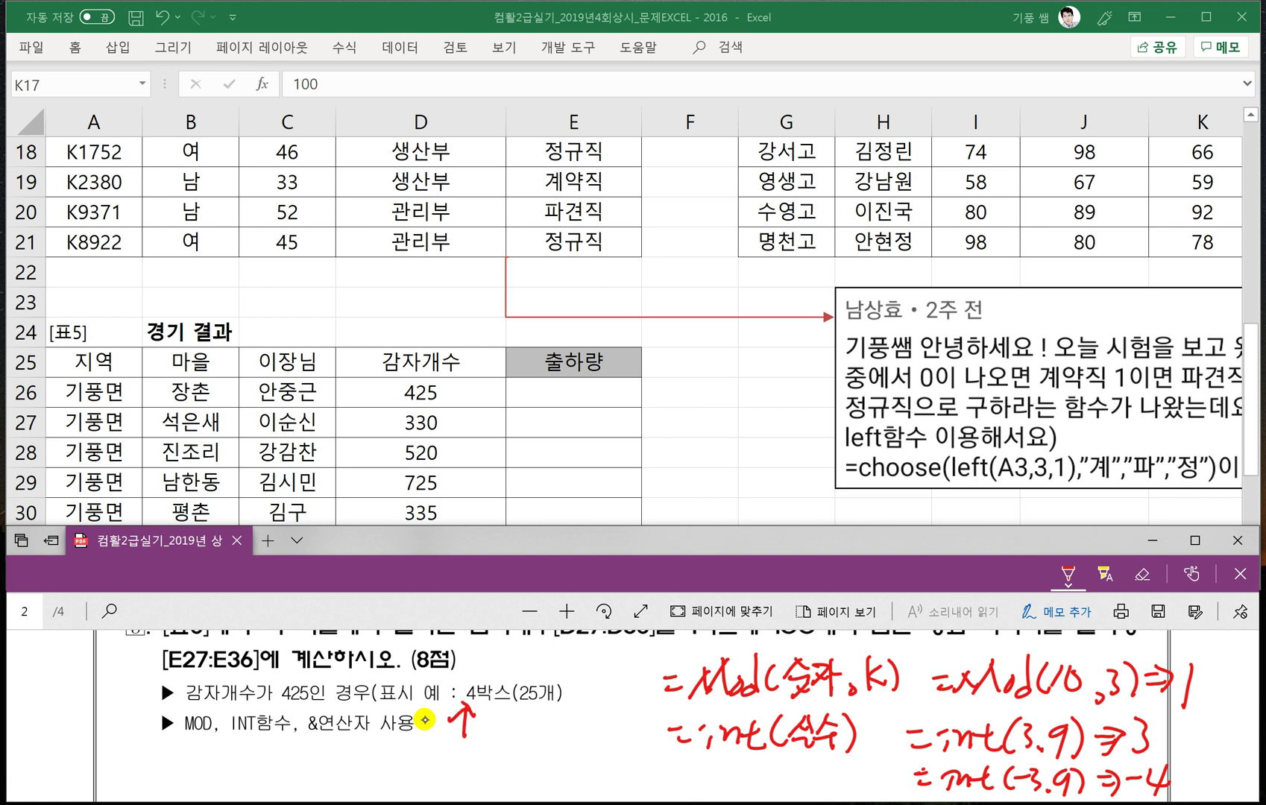
Mark the parts of the display example 4박스(25개) and handwrite 식&문&식&문 beneath them.
{"action": "left_click_drag", "start_coordinate": [525, 717], "coordinate": [552, 716]}
{"action": "left_click_drag", "start_coordinate": [435, 754], "coordinate": [446, 765]}
{"action": "left_click_drag", "start_coordinate": [449, 746], "coordinate": [450, 766]}
{"action": "left_click_drag", "start_coordinate": [439, 769], "coordinate": [457, 780]}
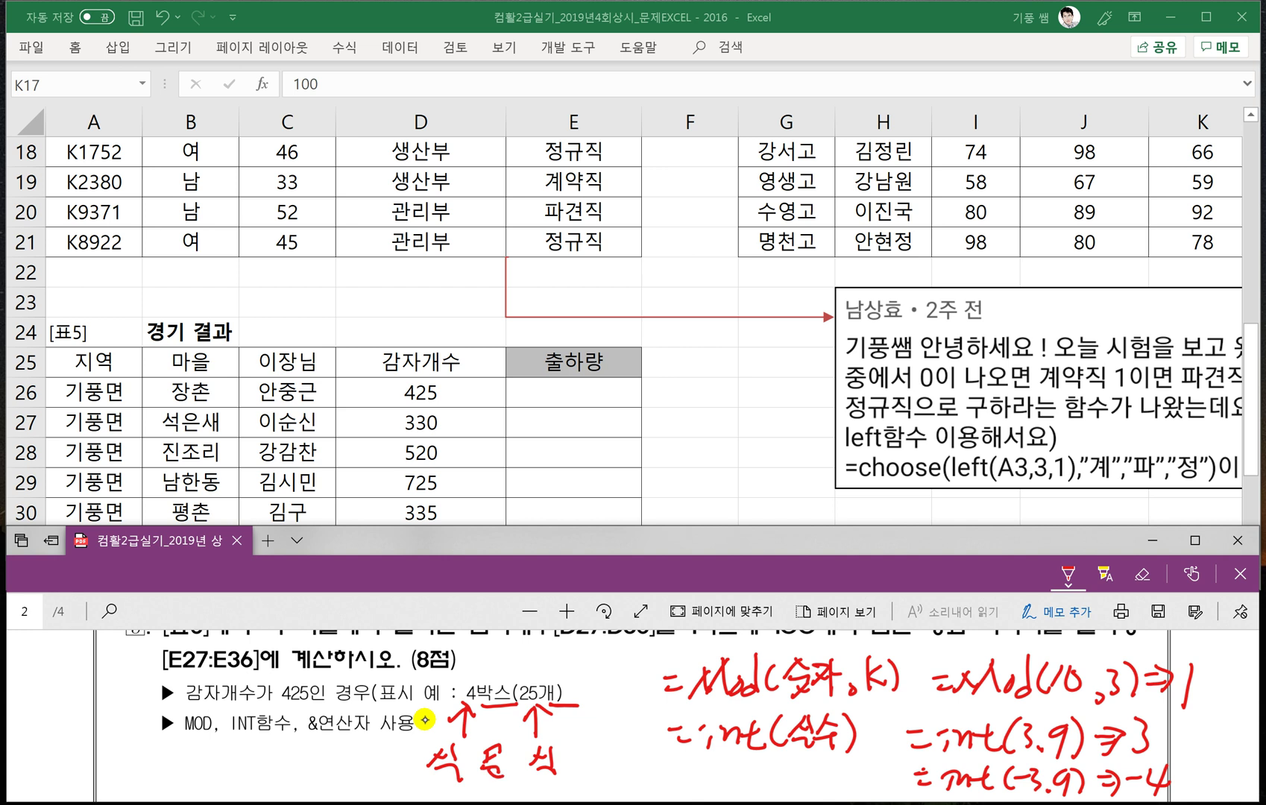
{"action": "left_click_drag", "start_coordinate": [592, 765], "coordinate": [606, 773]}
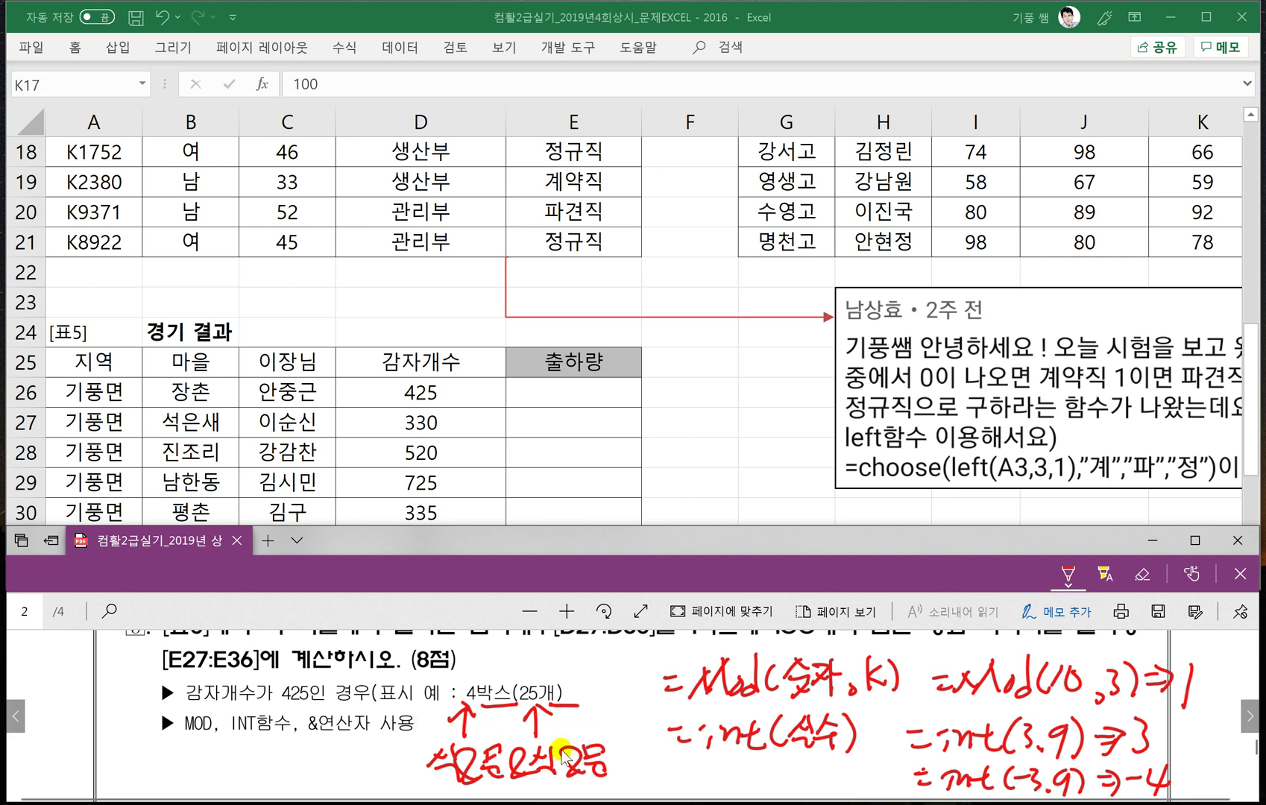
Handwrite the & operator combinations 식&식, 문자&문자 and 식&문자 in the blank space below the notes.
{"action": "scroll", "coordinate": [578, 754], "scroll_direction": "down", "scroll_amount": 1}
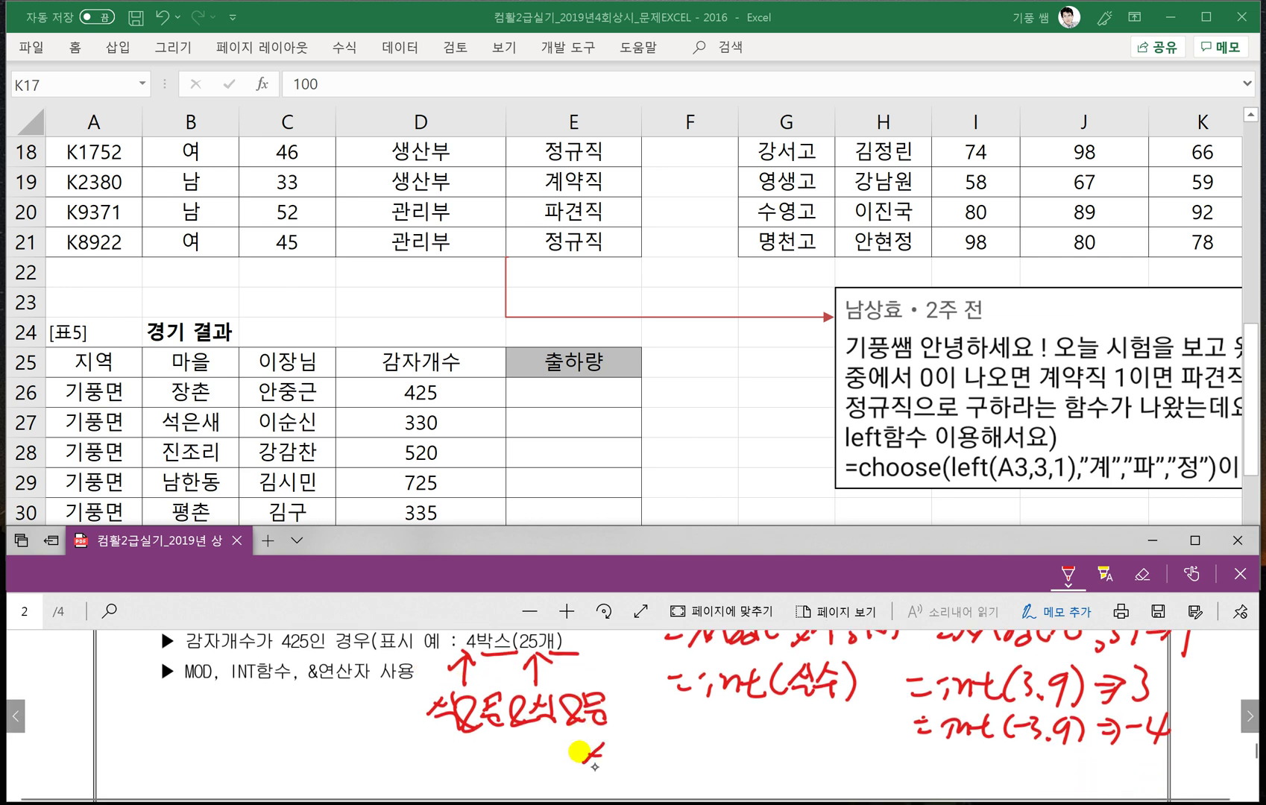
{"action": "mouse_move", "coordinate": [650, 780]}
{"action": "left_mouse_down"}
{"action": "mouse_move", "coordinate": [628, 767]}
{"action": "mouse_move", "coordinate": [648, 763]}
{"action": "left_mouse_up"}
{"action": "mouse_move", "coordinate": [666, 745]}
{"action": "left_mouse_down"}
{"action": "mouse_move", "coordinate": [655, 764]}
{"action": "mouse_move", "coordinate": [673, 762]}
{"action": "left_mouse_up"}
{"action": "left_click_drag", "start_coordinate": [677, 743], "coordinate": [678, 766]}
{"action": "mouse_move", "coordinate": [658, 770]}
{"action": "left_mouse_down"}
{"action": "mouse_move", "coordinate": [682, 783]}
{"action": "mouse_move", "coordinate": [718, 762]}
{"action": "left_mouse_up"}
{"action": "left_click_drag", "start_coordinate": [720, 750], "coordinate": [738, 772]}
{"action": "left_click_drag", "start_coordinate": [747, 762], "coordinate": [756, 771]}
{"action": "mouse_move", "coordinate": [759, 749]}
{"action": "left_mouse_down"}
{"action": "mouse_move", "coordinate": [759, 778]}
{"action": "mouse_move", "coordinate": [767, 763]}
{"action": "left_mouse_up"}
{"action": "mouse_move", "coordinate": [799, 778]}
{"action": "left_mouse_down"}
{"action": "mouse_move", "coordinate": [777, 767]}
{"action": "mouse_move", "coordinate": [795, 762]}
{"action": "left_mouse_up"}
{"action": "left_click_drag", "start_coordinate": [800, 748], "coordinate": [804, 768]}
{"action": "left_click_drag", "start_coordinate": [824, 751], "coordinate": [828, 764]}
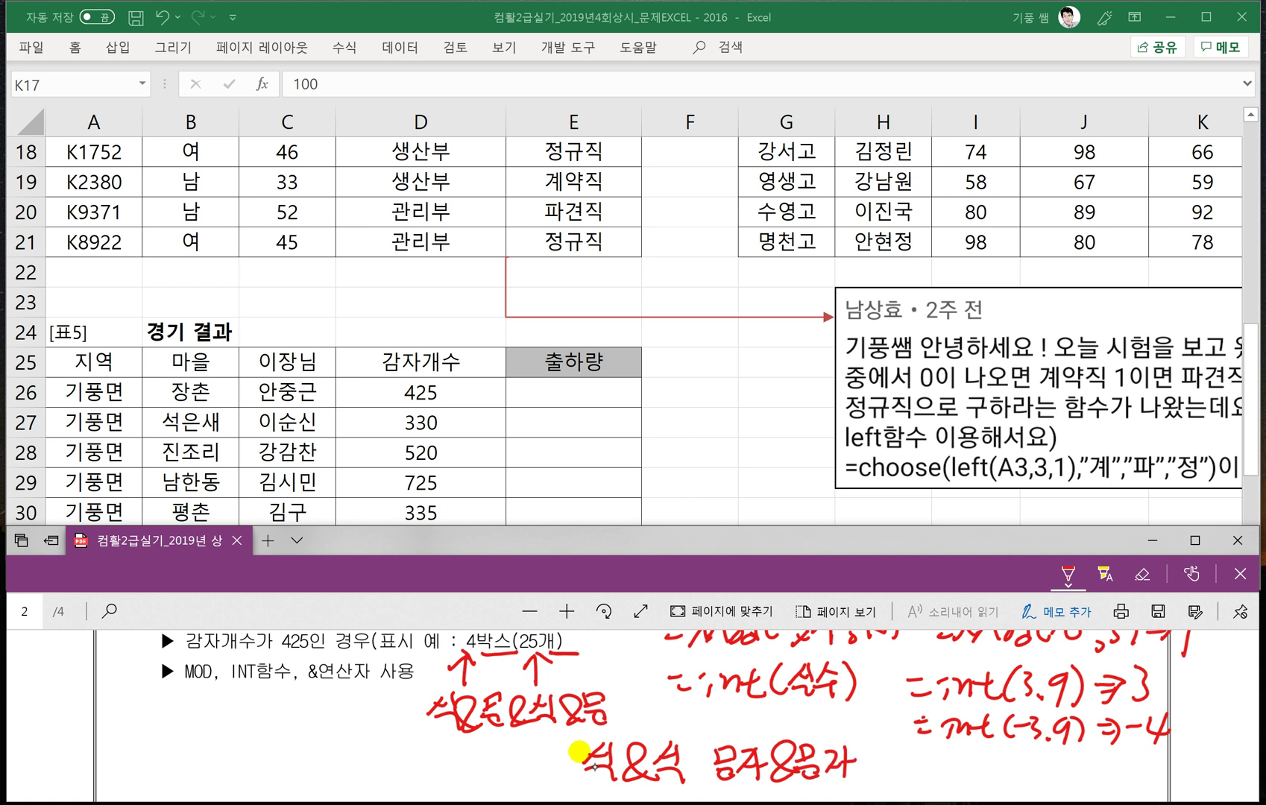
{"action": "mouse_move", "coordinate": [941, 751]}
{"action": "left_mouse_down"}
{"action": "mouse_move", "coordinate": [914, 784]}
{"action": "mouse_move", "coordinate": [957, 760]}
{"action": "mouse_move", "coordinate": [993, 793]}
{"action": "left_mouse_up"}
{"action": "left_click_drag", "start_coordinate": [993, 772], "coordinate": [1000, 772]}
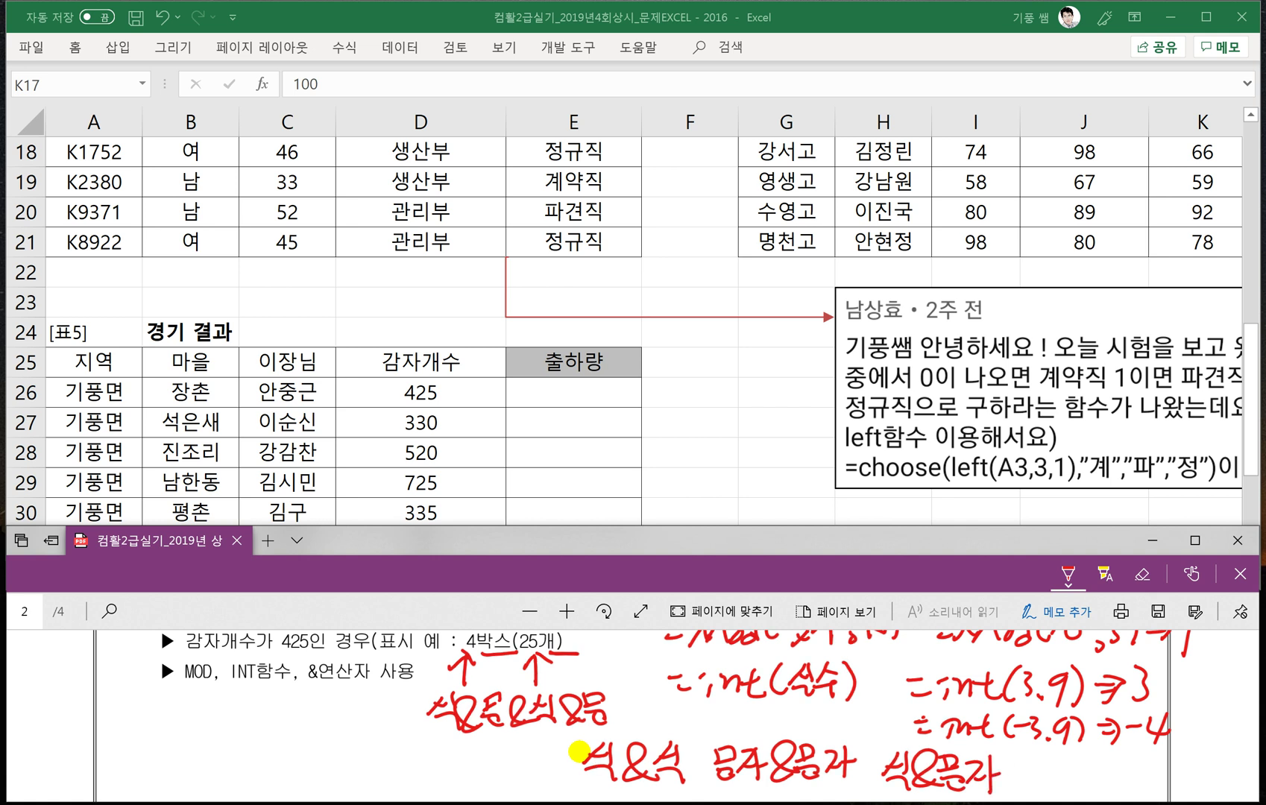
Enter the formula =(D26/100) in E26 of the 출하량 column in Excel.
{"action": "left_click", "coordinate": [536, 396]}
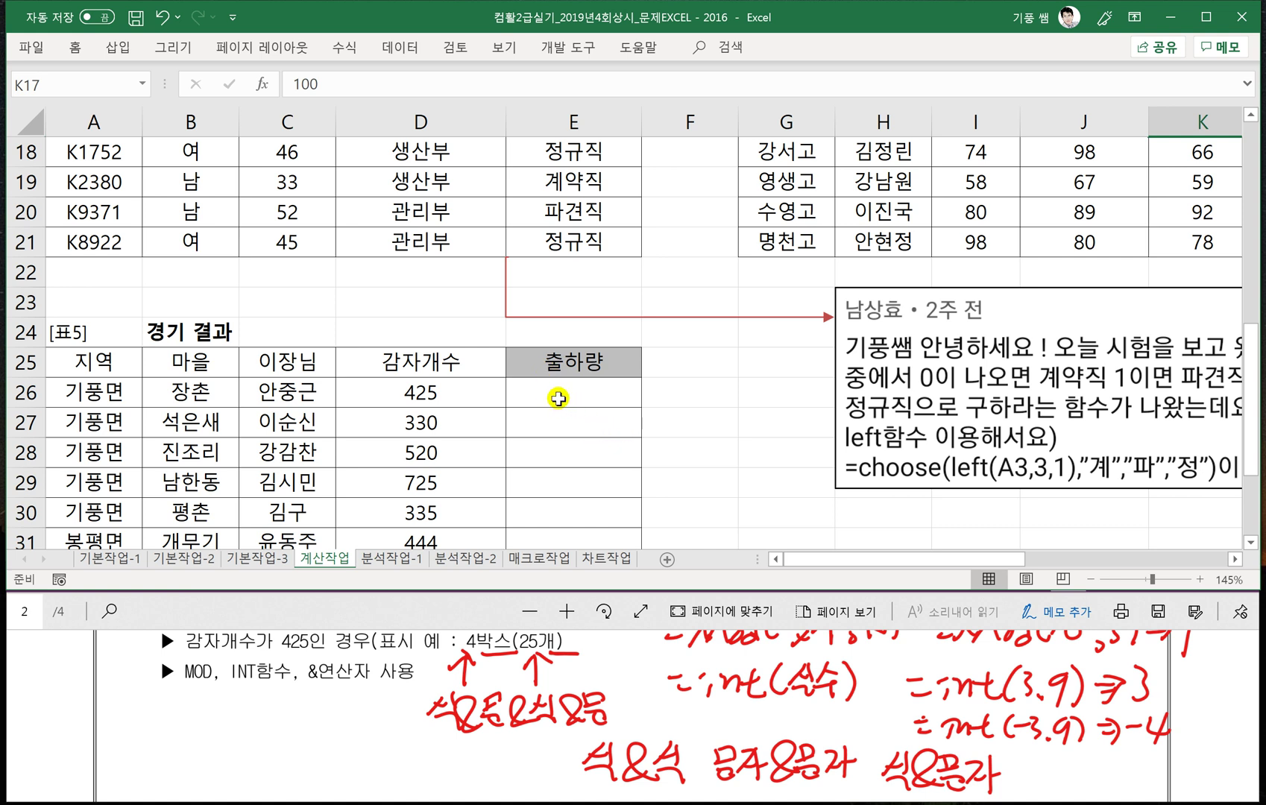
{"action": "left_click", "coordinate": [558, 398]}
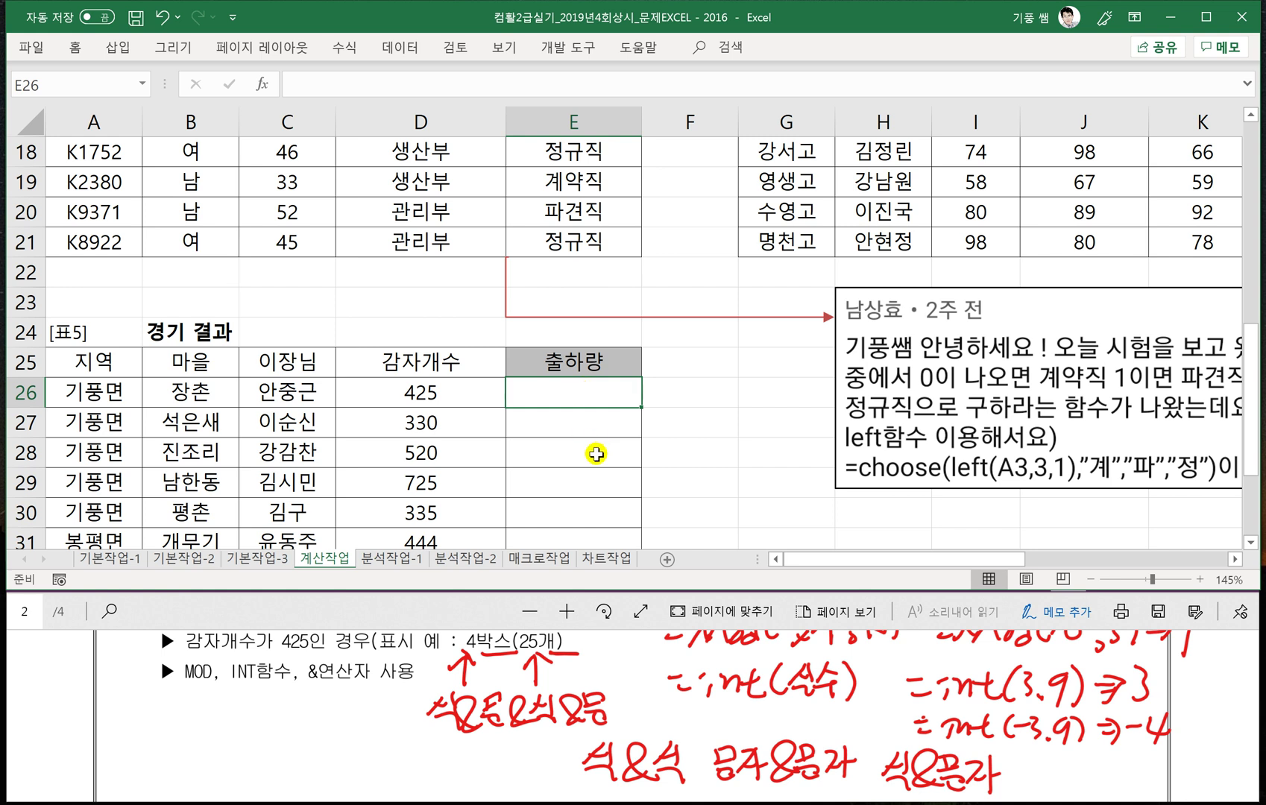
{"action": "type", "text": "=("}
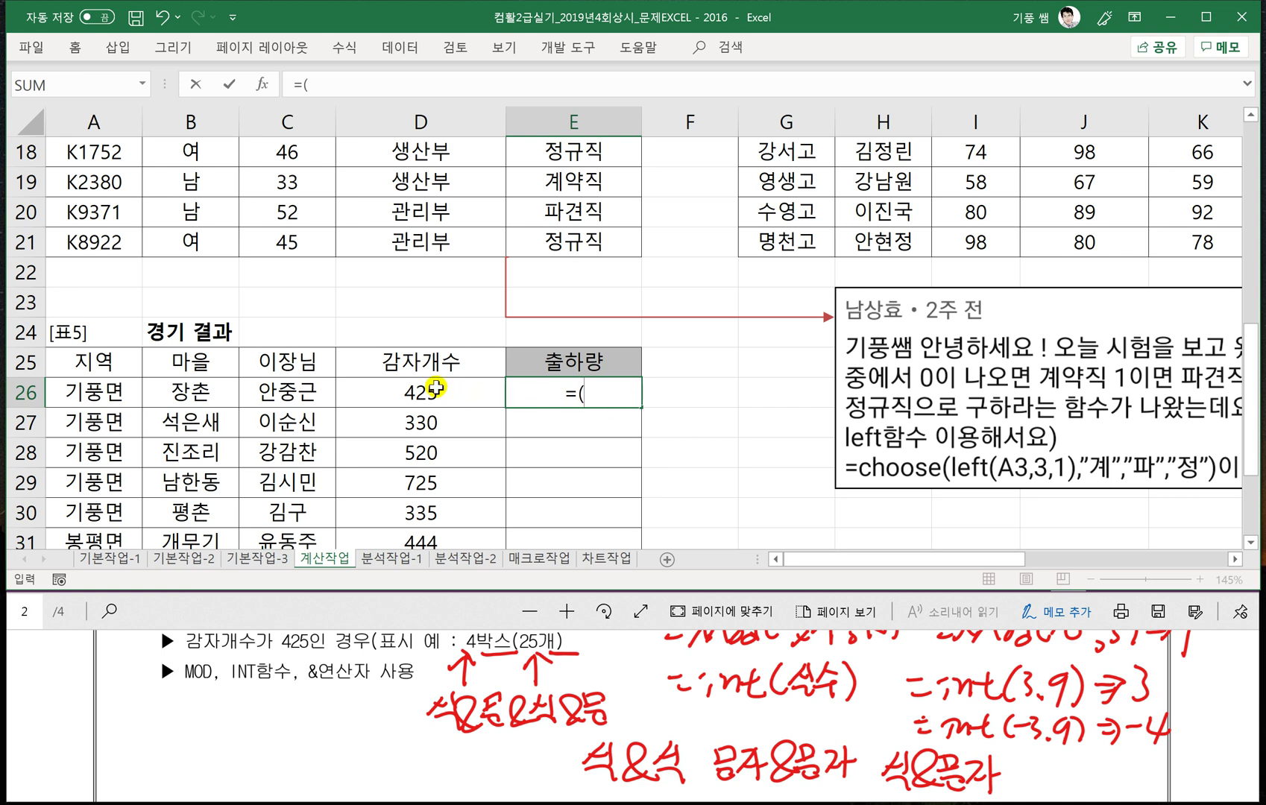
{"action": "left_click", "coordinate": [445, 393]}
{"action": "type", "text": "/"}
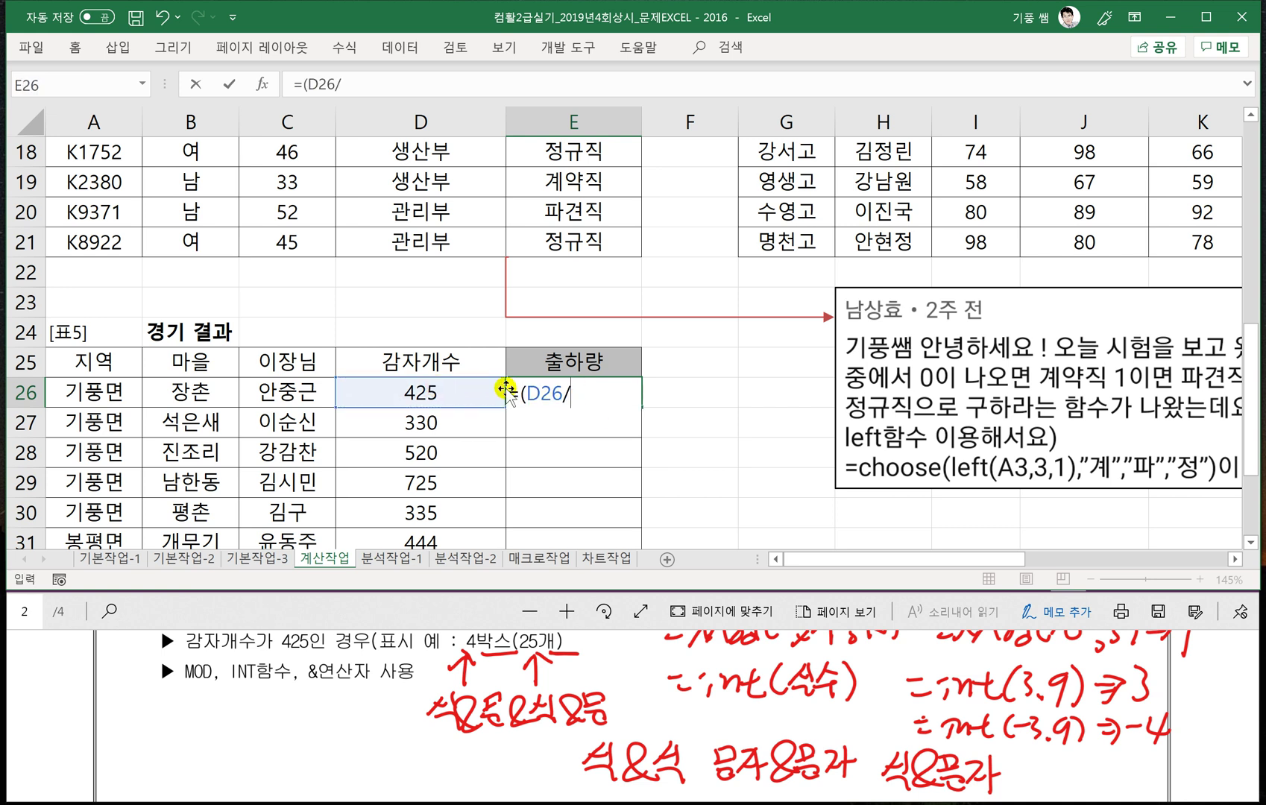
{"action": "type", "text": "100)"}
{"action": "key", "text": "Return"}
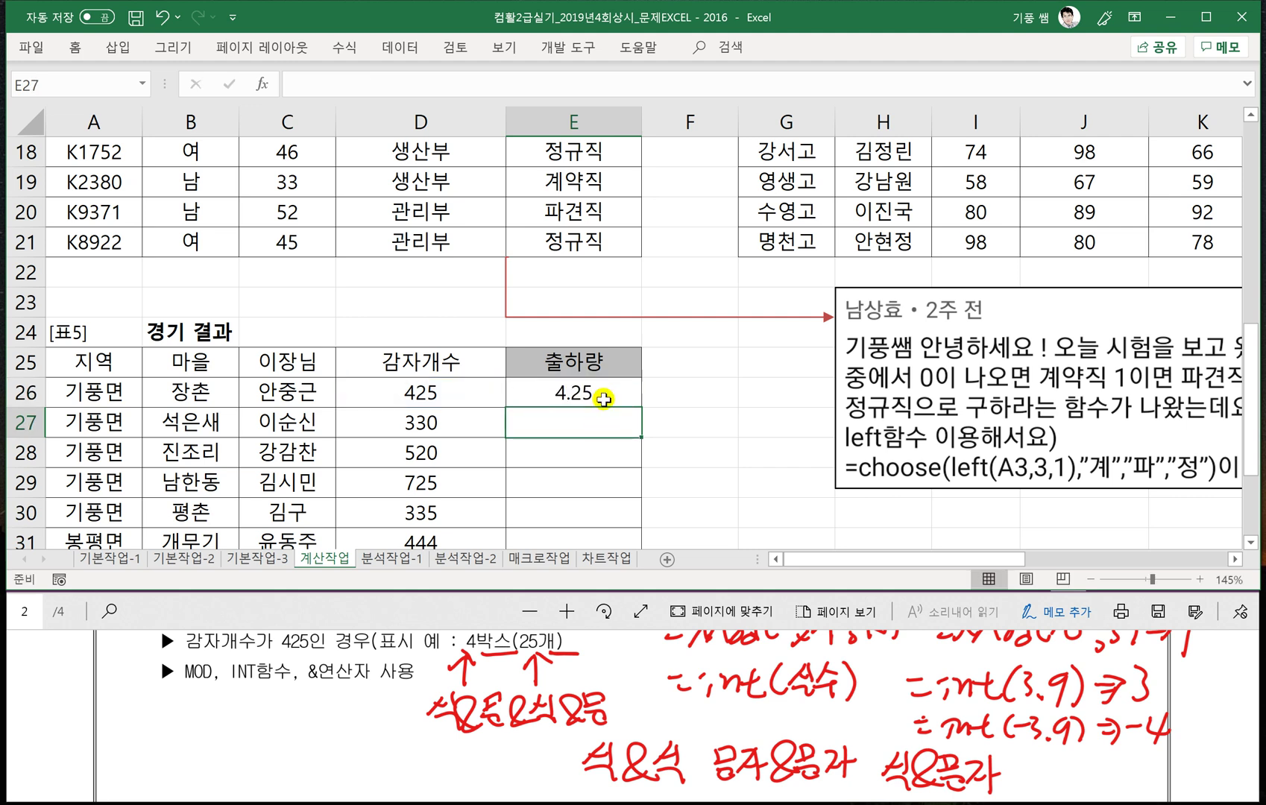
Fill the 출하량 formula from E26 down to E35, and again after wrapping it in INT as =INT(D26/100).
{"action": "left_click", "coordinate": [610, 395]}
{"action": "left_click_drag", "start_coordinate": [641, 407], "coordinate": [621, 483]}
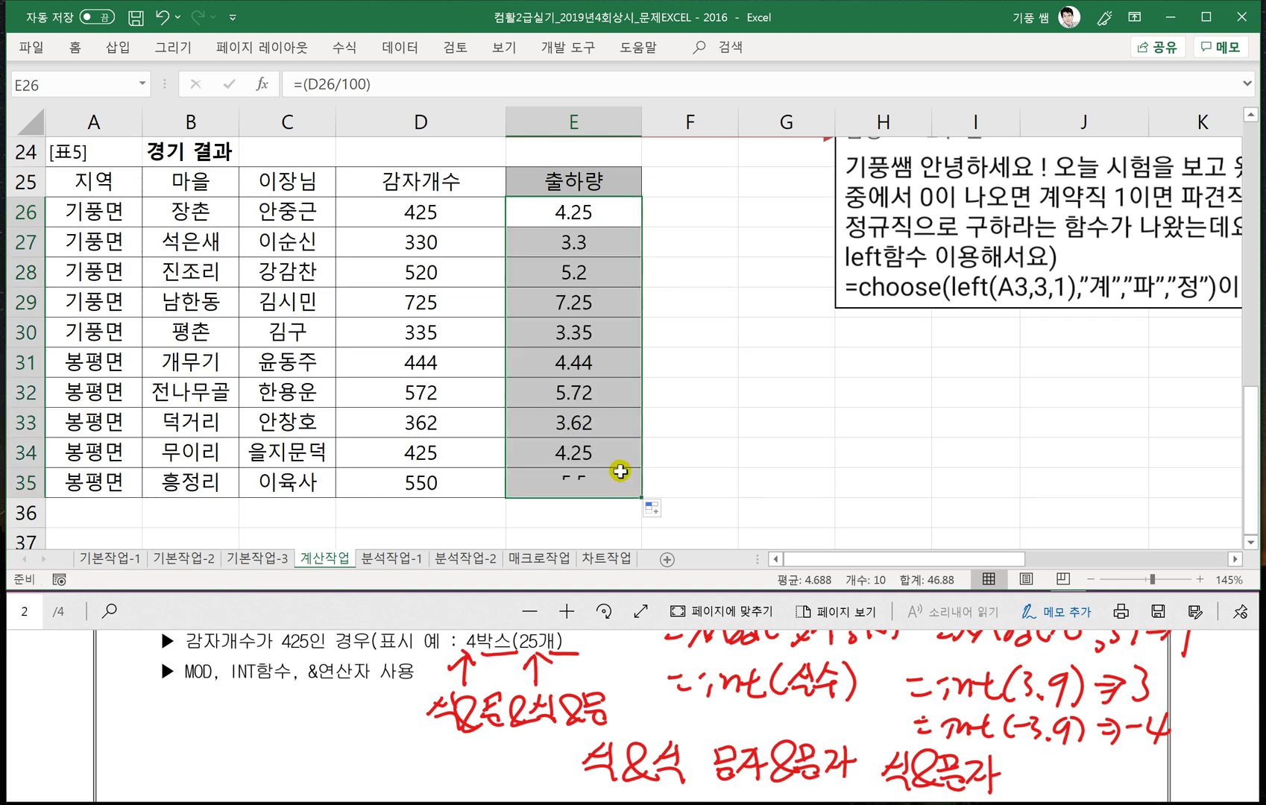
{"action": "double_click", "coordinate": [552, 214]}
{"action": "left_click", "coordinate": [518, 213]}
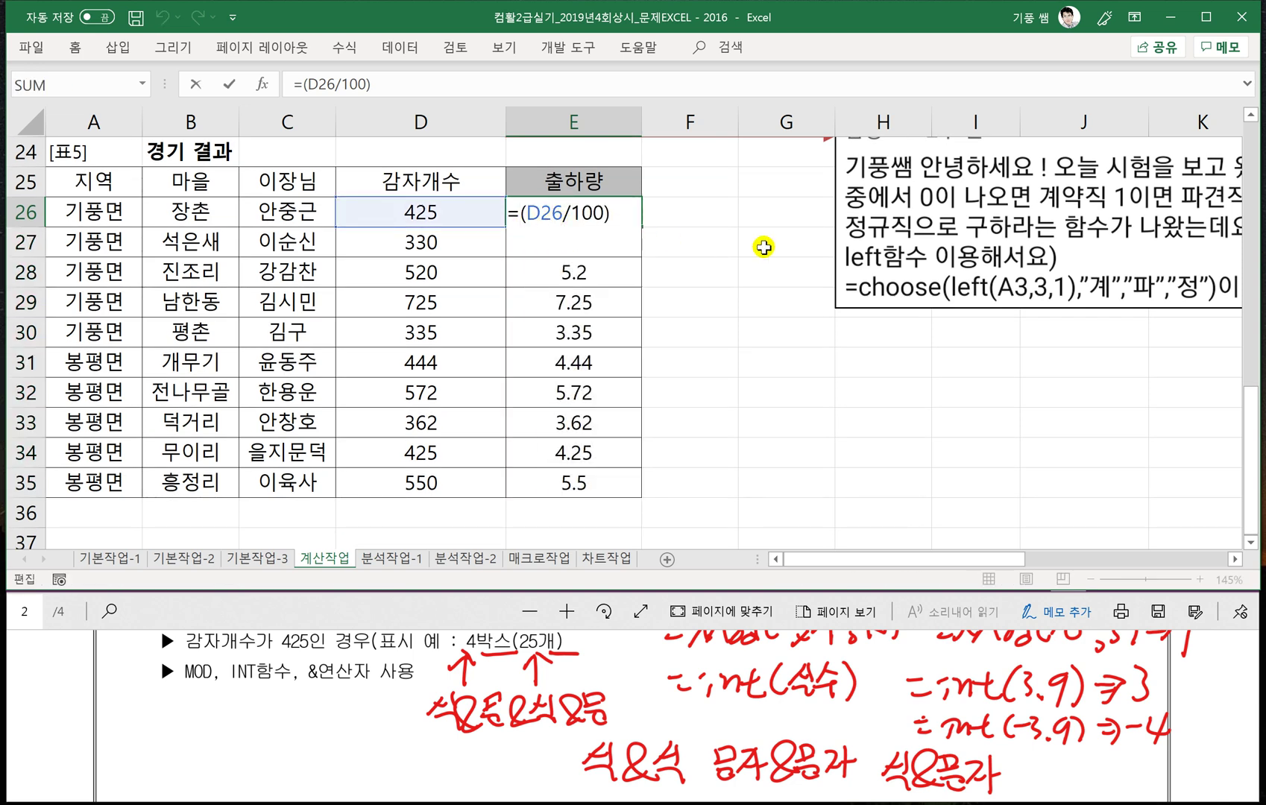
{"action": "type", "text": "IN"}
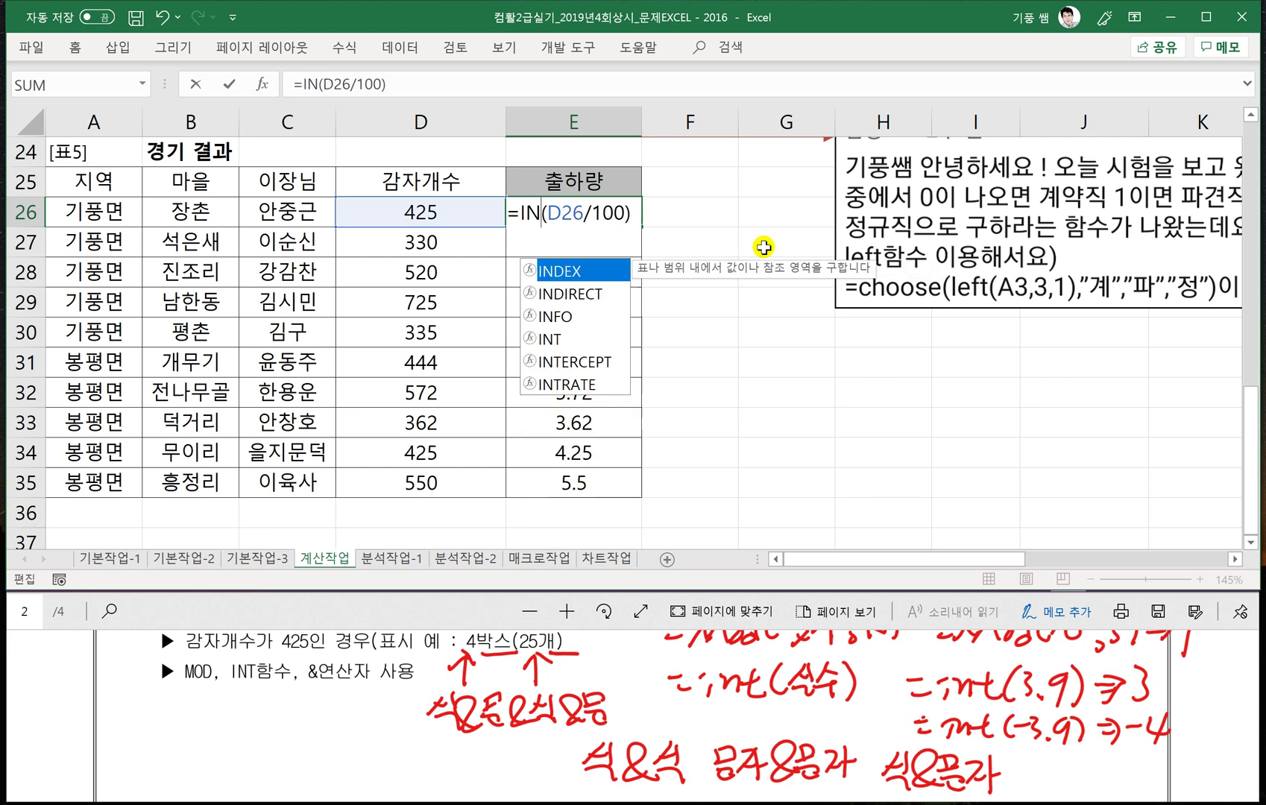
{"action": "type", "text": "T"}
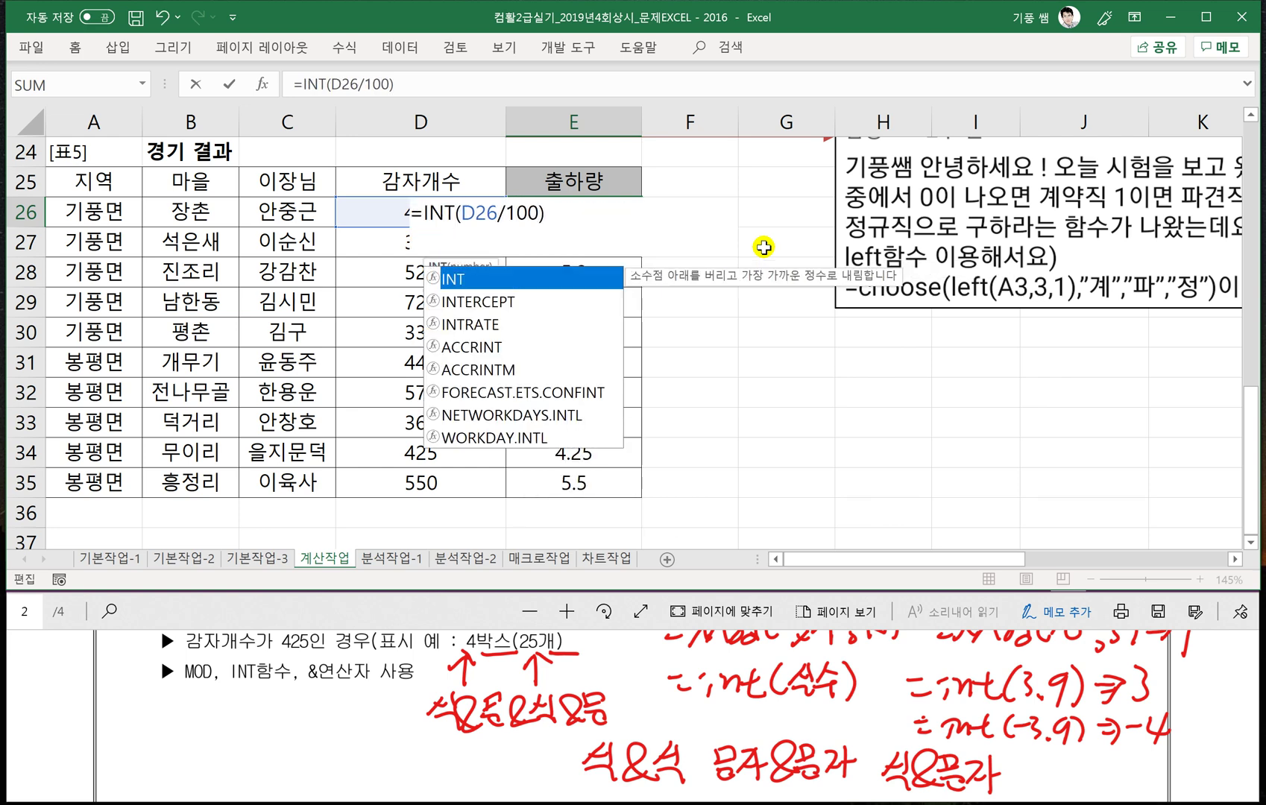
{"action": "key", "text": "Return"}
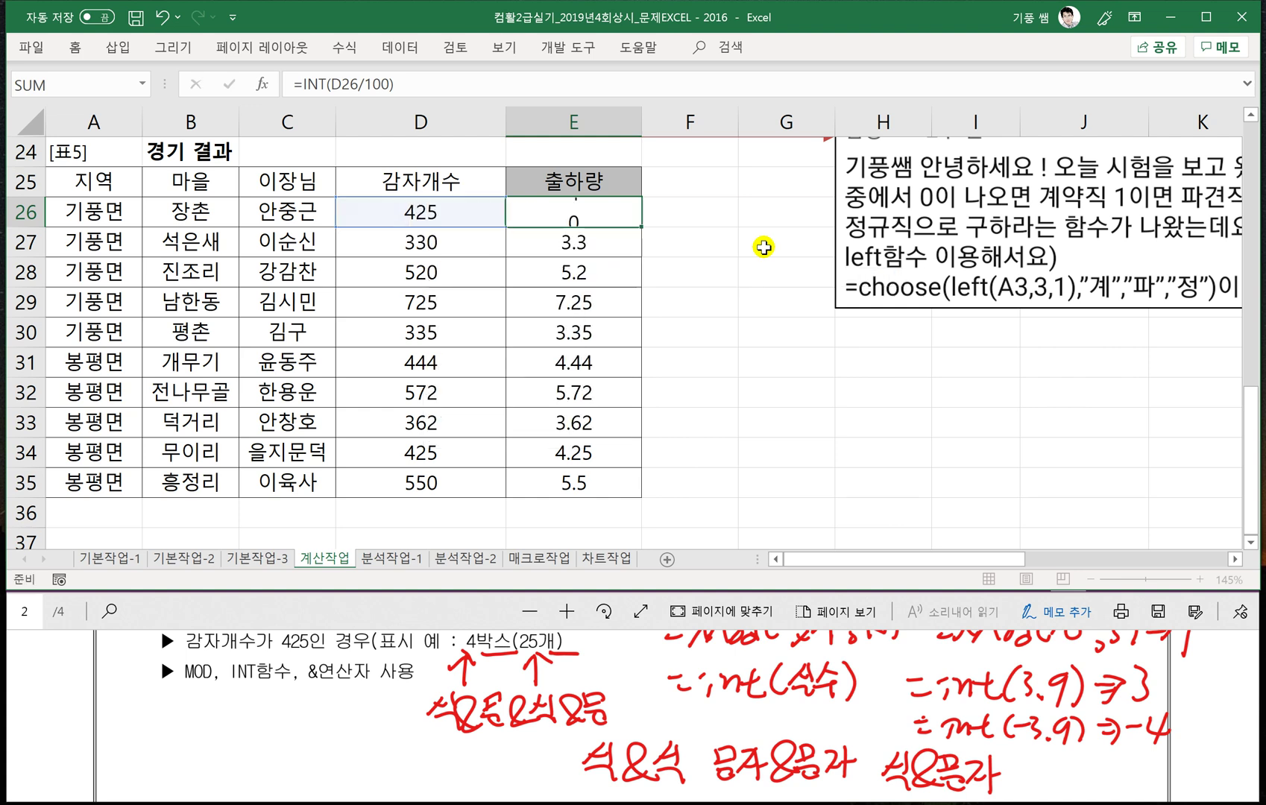
{"action": "left_click", "coordinate": [574, 221]}
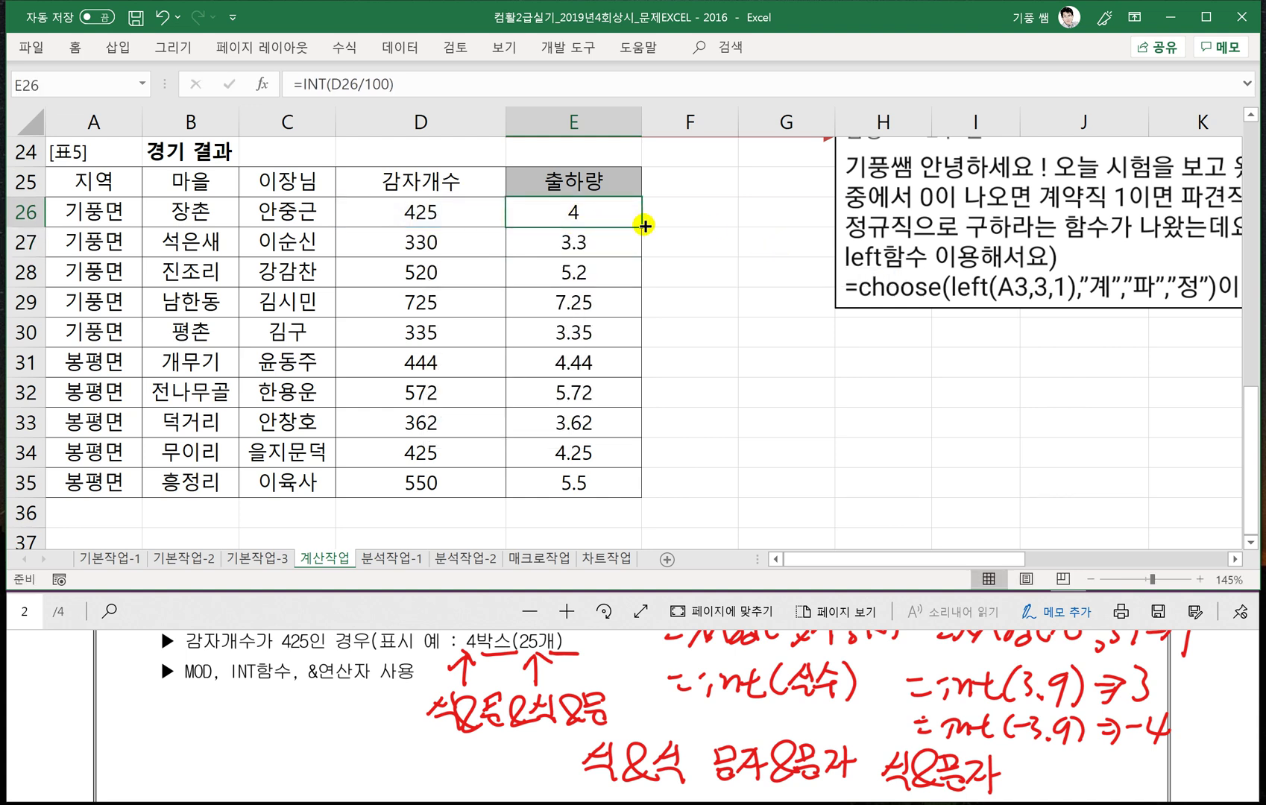
{"action": "left_click_drag", "start_coordinate": [642, 226], "coordinate": [640, 493]}
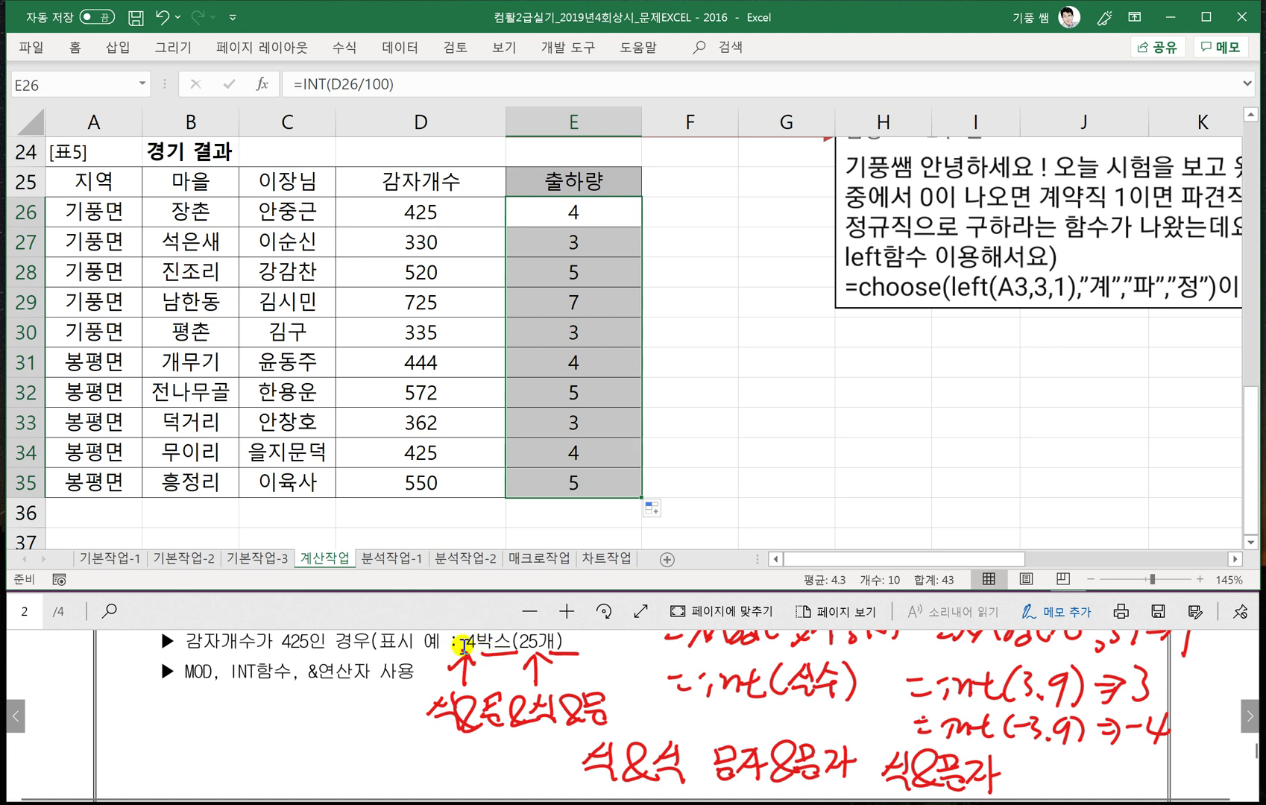
Append &"박스(" to the INT formula in E26 and fill it down to E35.
{"action": "left_click", "coordinate": [591, 216]}
{"action": "double_click", "coordinate": [591, 216]}
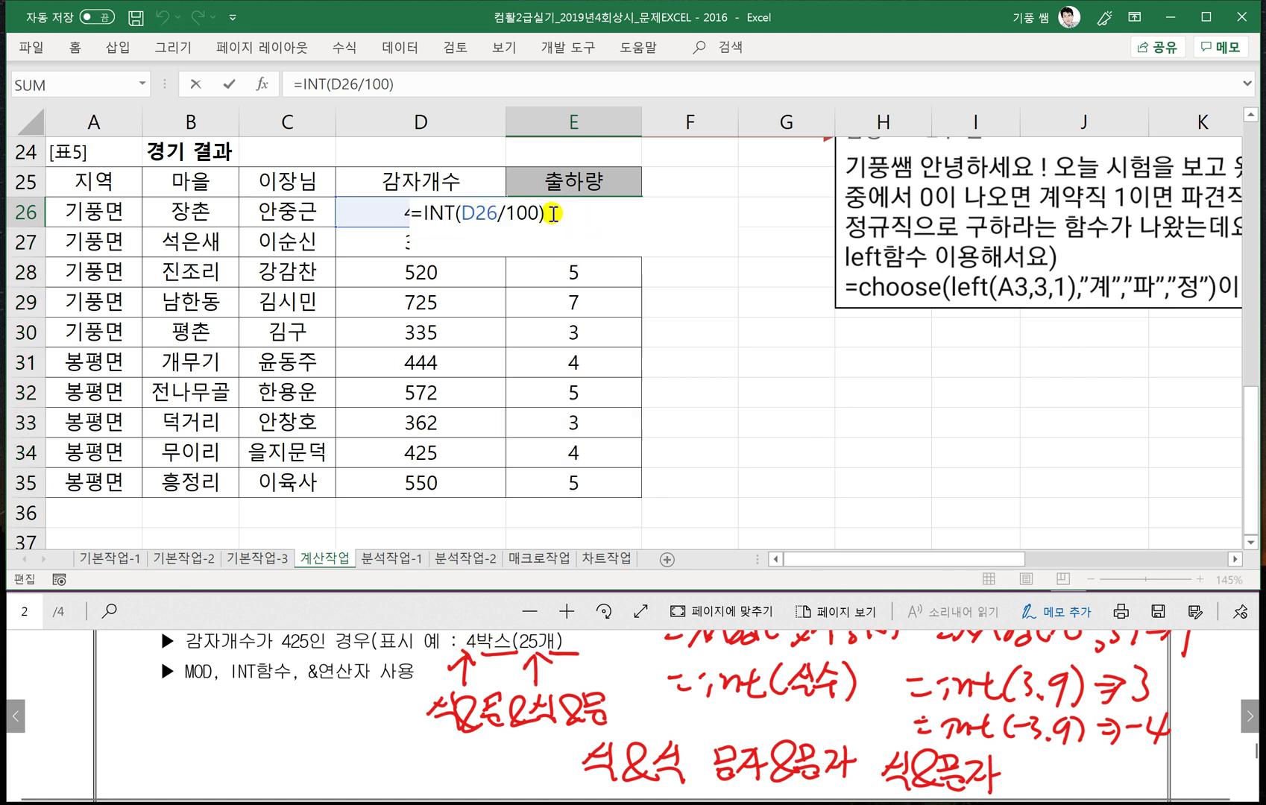
{"action": "type", "text": "&"}
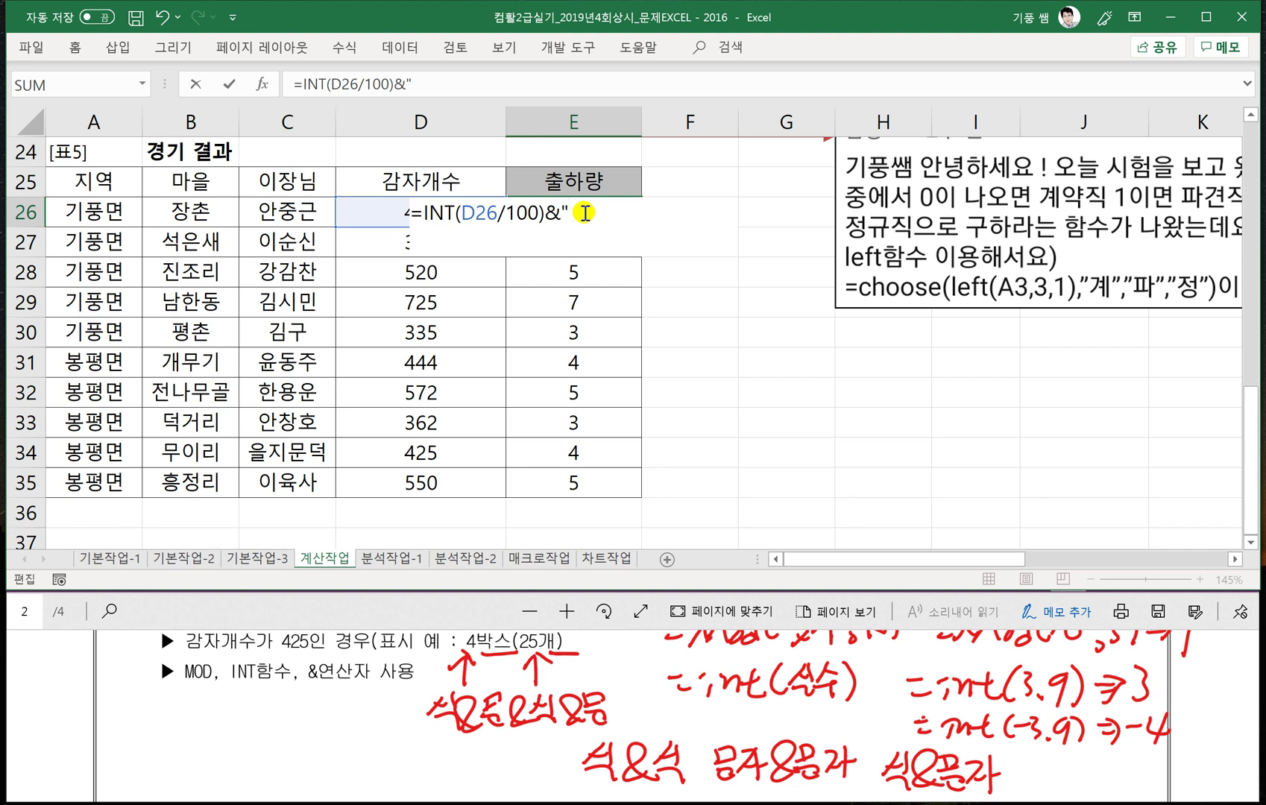
{"action": "type", "text": "박스("}
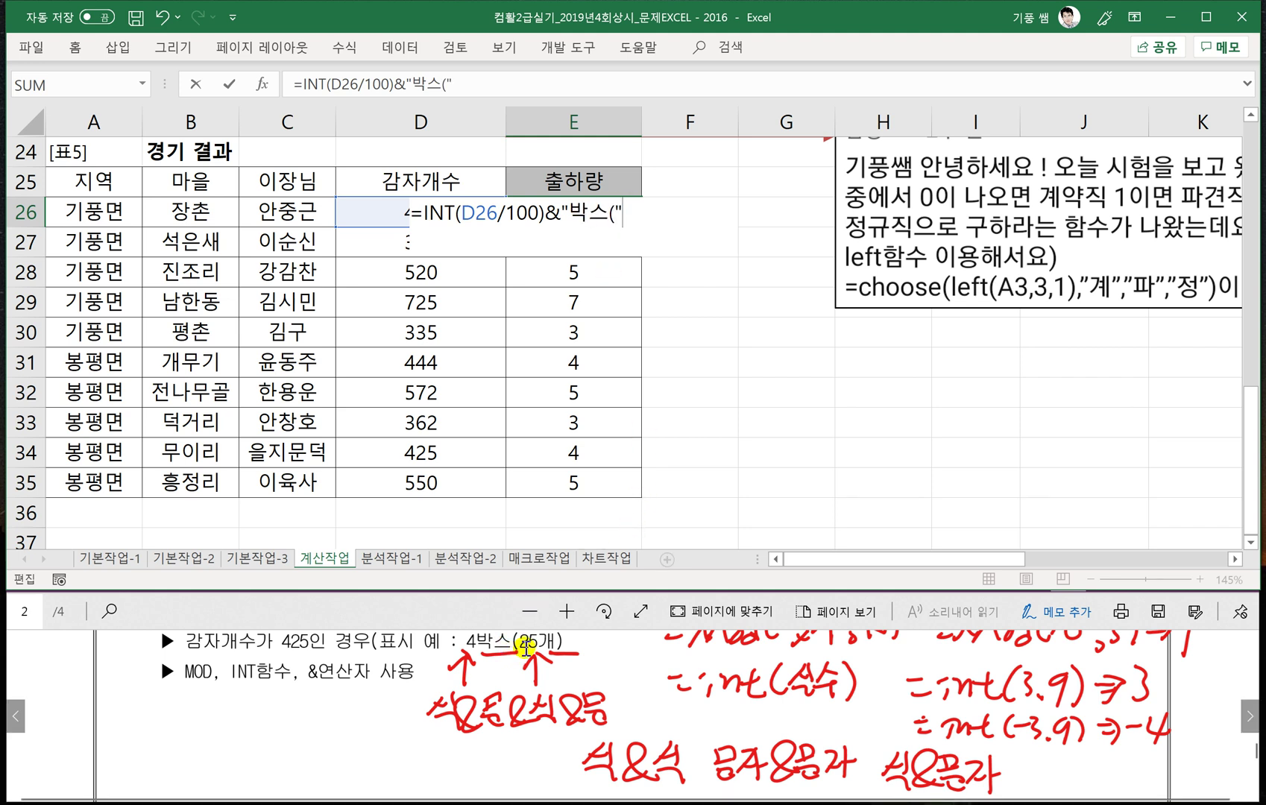
{"action": "key", "text": "Return"}
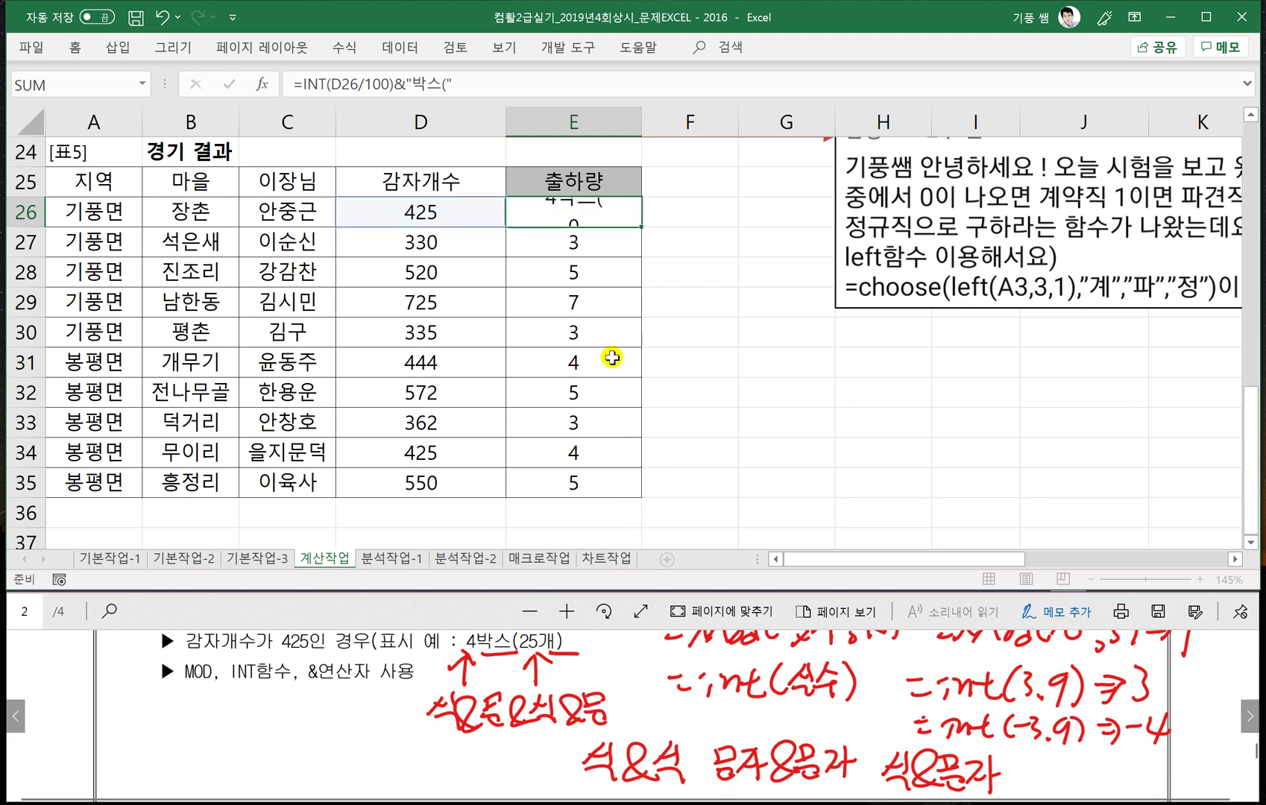
{"action": "left_click", "coordinate": [609, 208]}
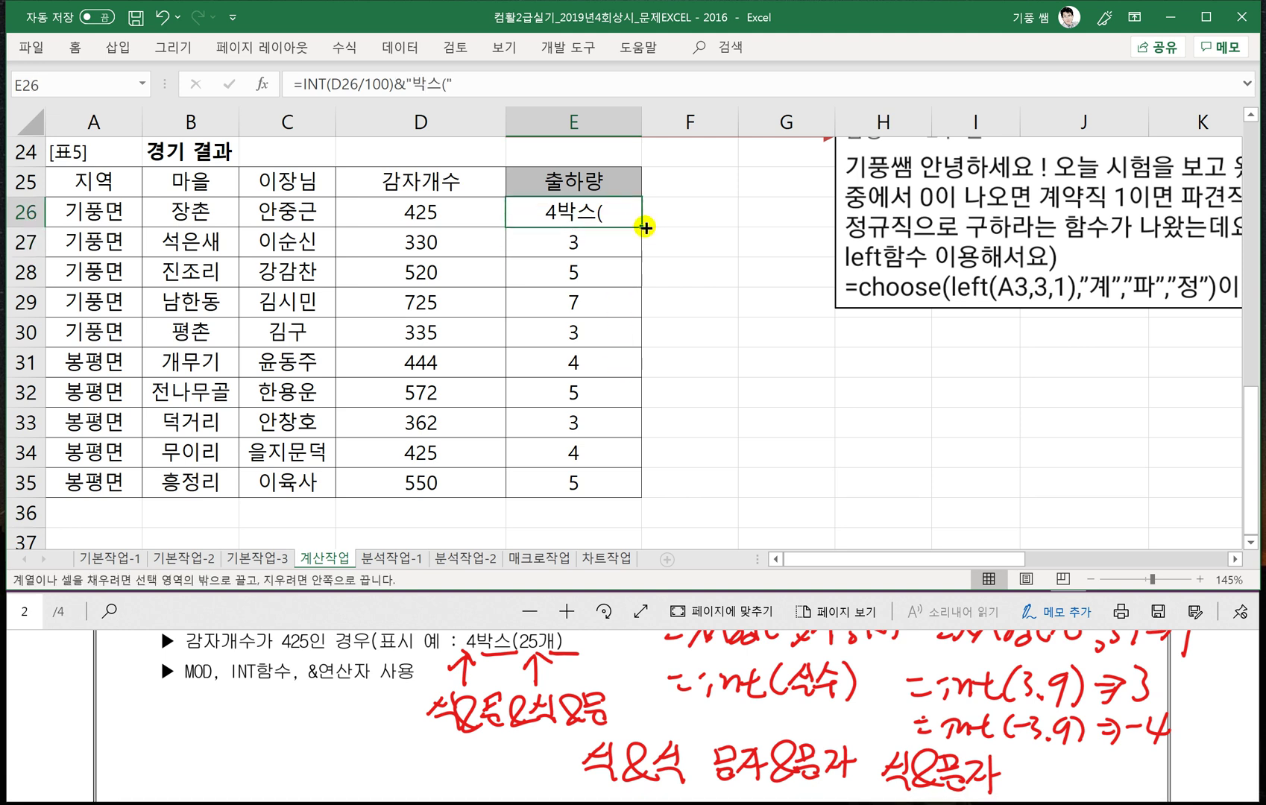
{"action": "left_click_drag", "start_coordinate": [649, 220], "coordinate": [630, 488]}
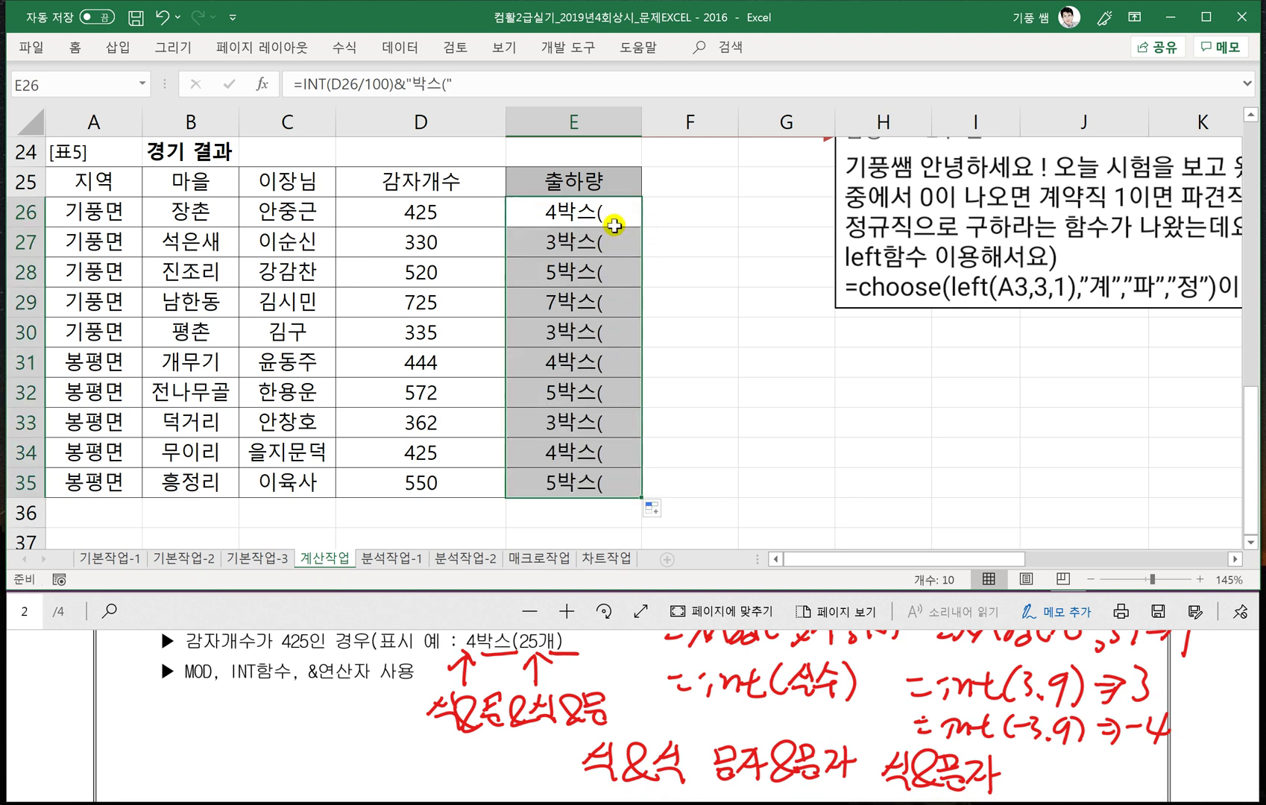
Append &MOD(D26,100) to the 출하량 formula in E26 and fill it down to E35.
{"action": "double_click", "coordinate": [610, 215]}
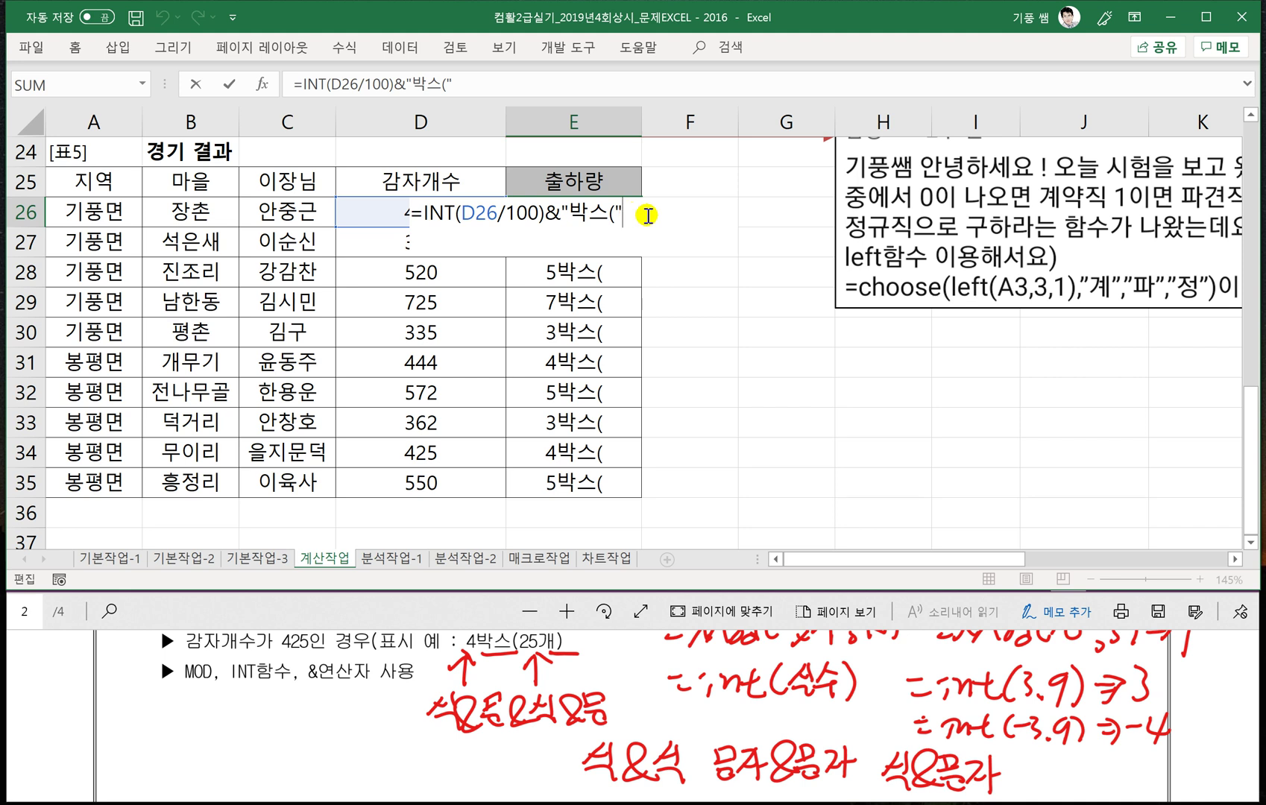
{"action": "type", "text": "&ㅡㅐ"}
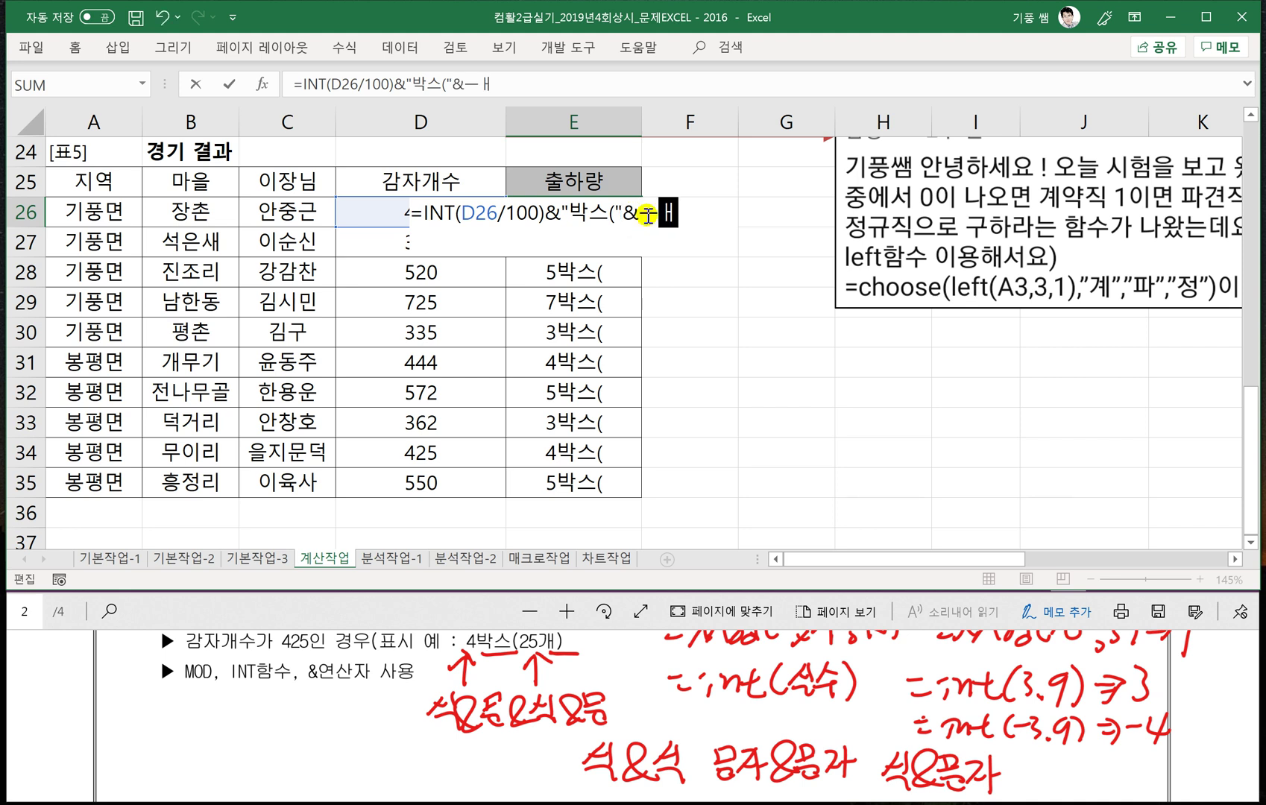
{"action": "key", "text": "BackSpace"}
{"action": "key", "text": "BackSpace"}
{"action": "type", "text": "MOD("}
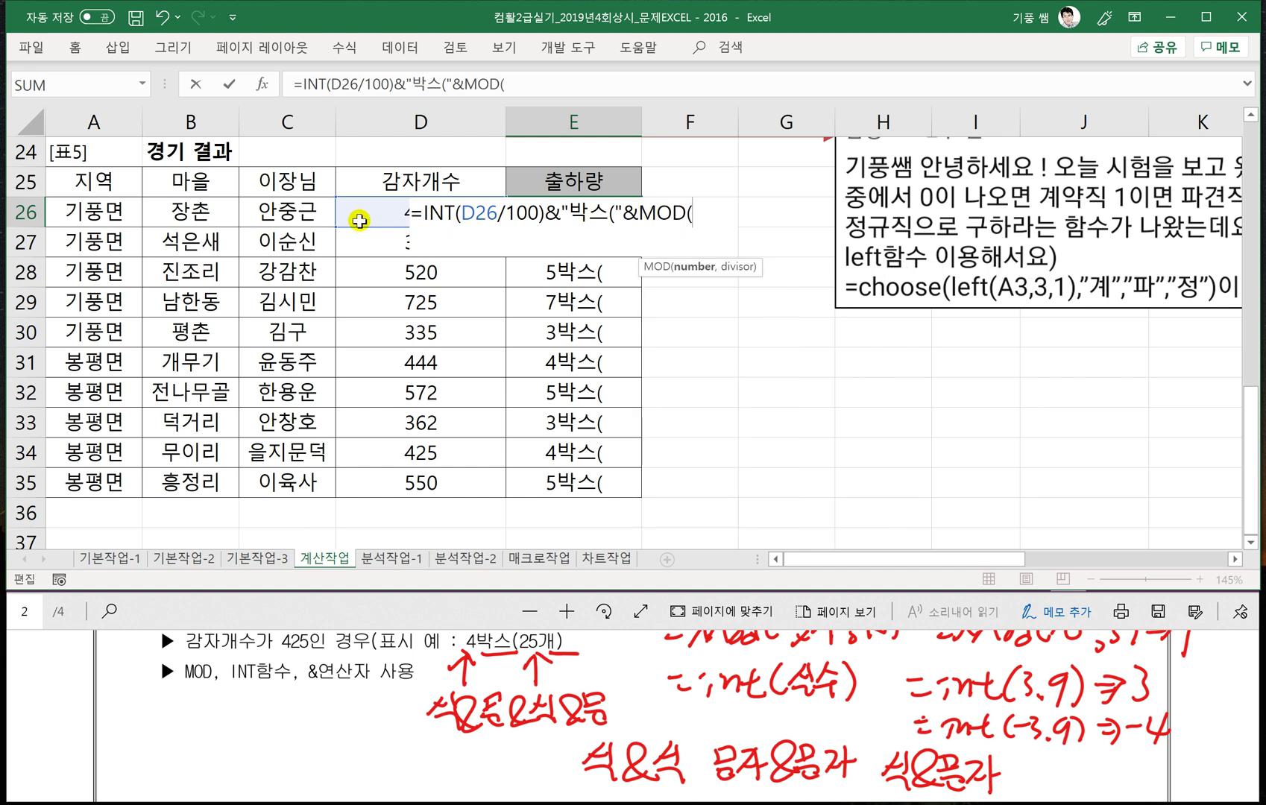
{"action": "left_click", "coordinate": [366, 205]}
{"action": "type", "text": ","}
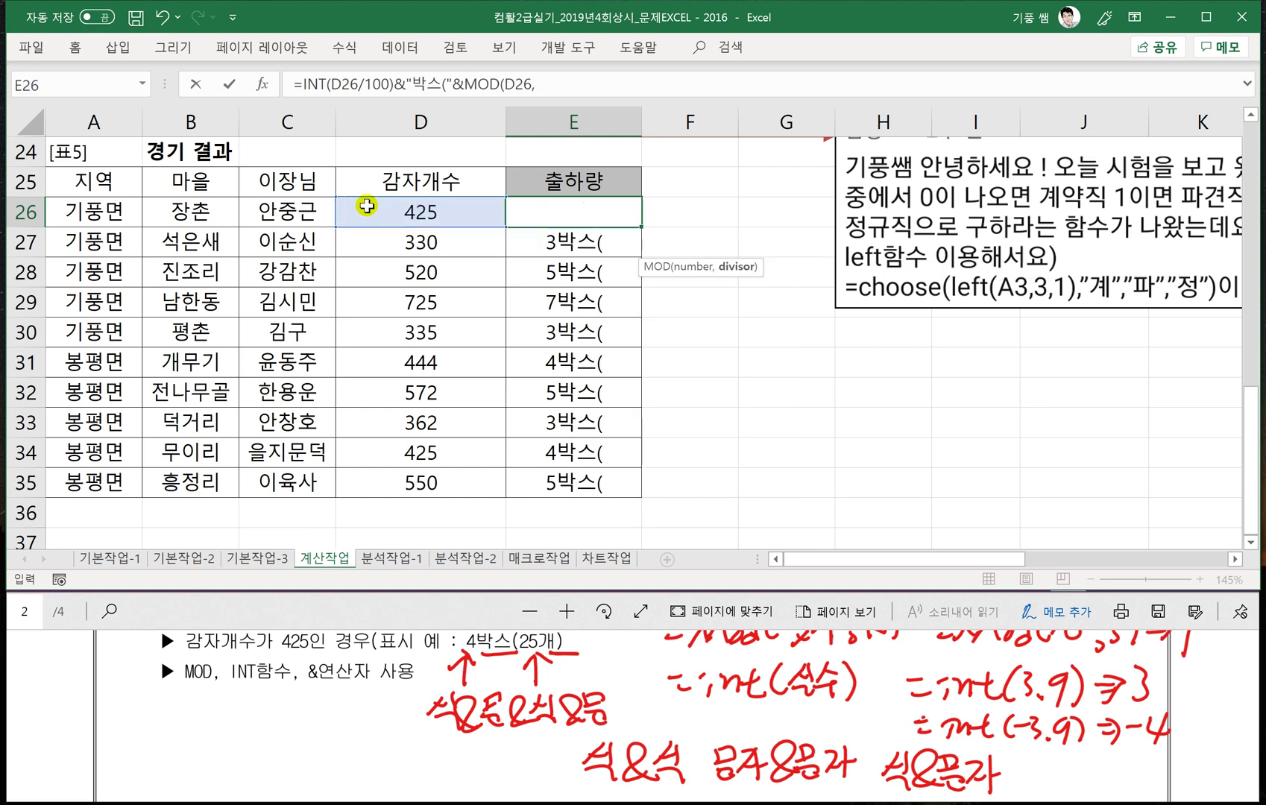
{"action": "type", "text": "100)"}
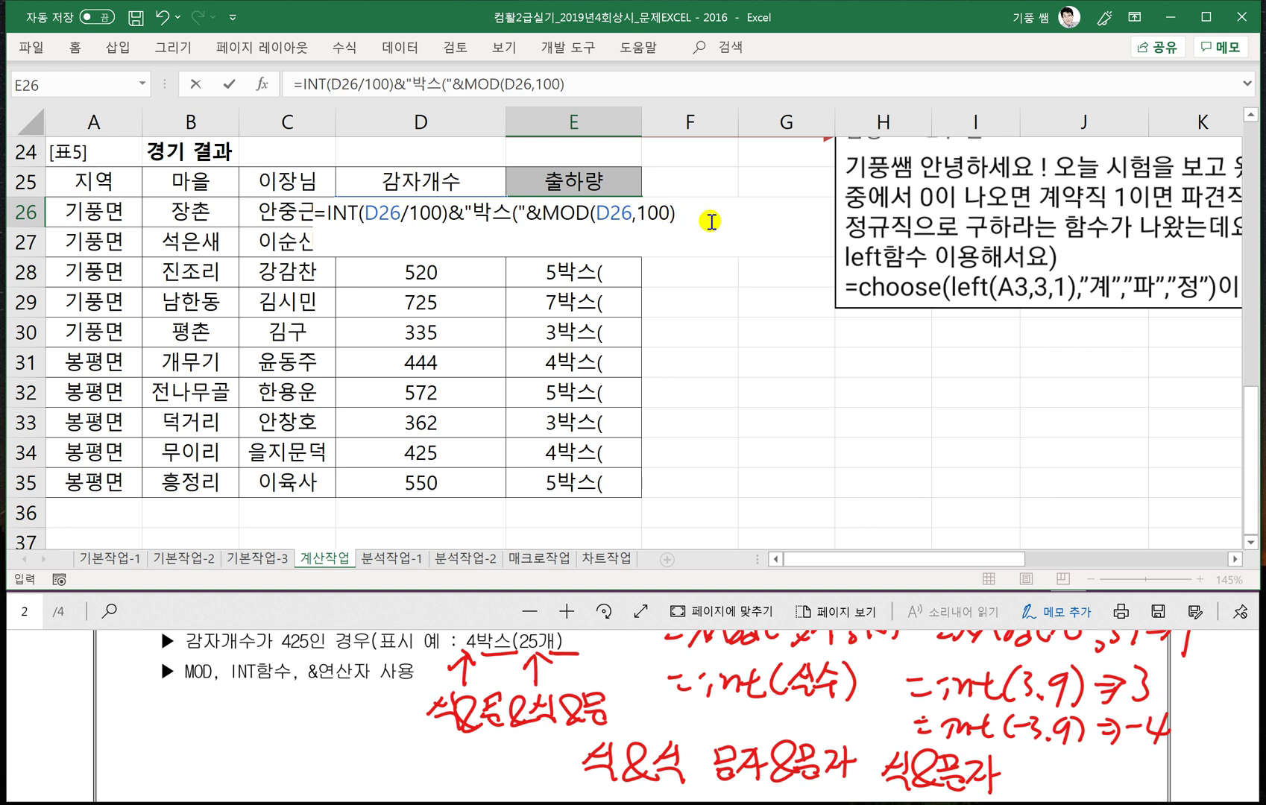
{"action": "key", "text": "Return"}
{"action": "left_click", "coordinate": [622, 214]}
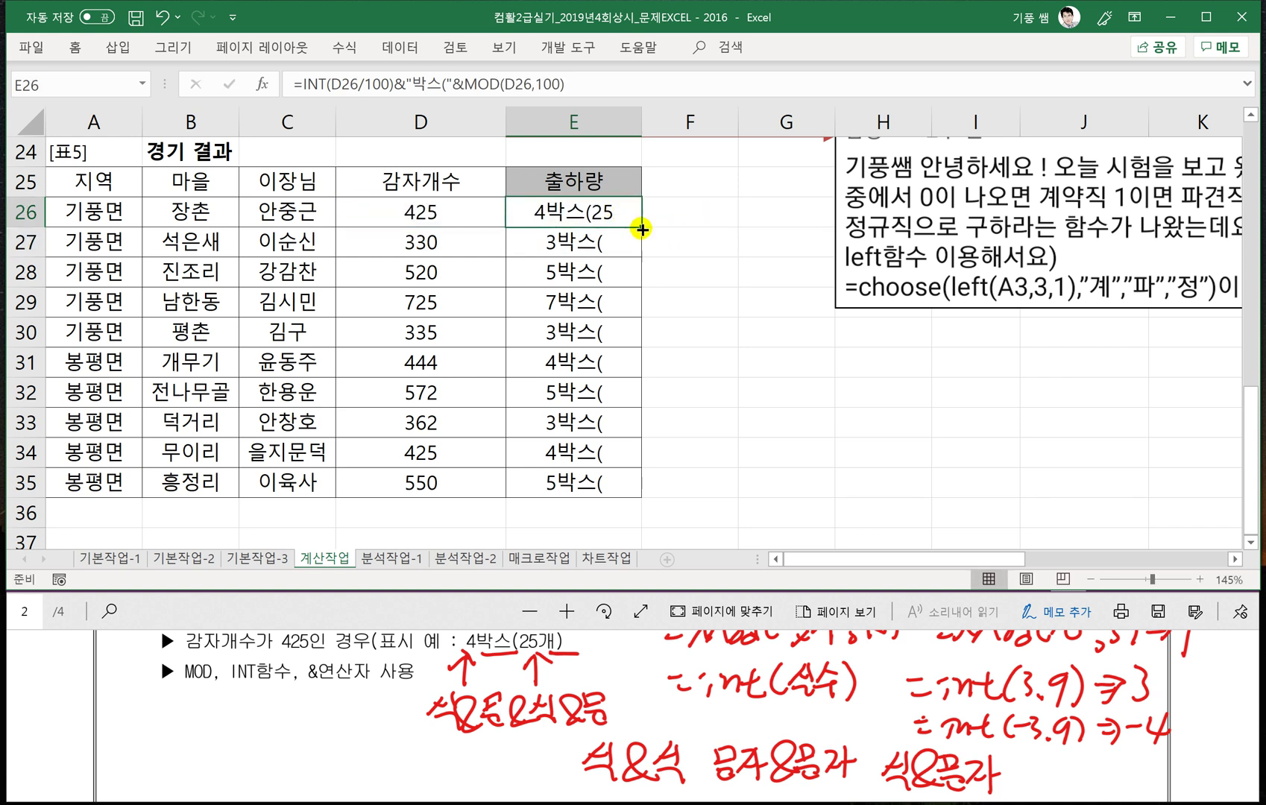
{"action": "left_click_drag", "start_coordinate": [641, 225], "coordinate": [645, 496]}
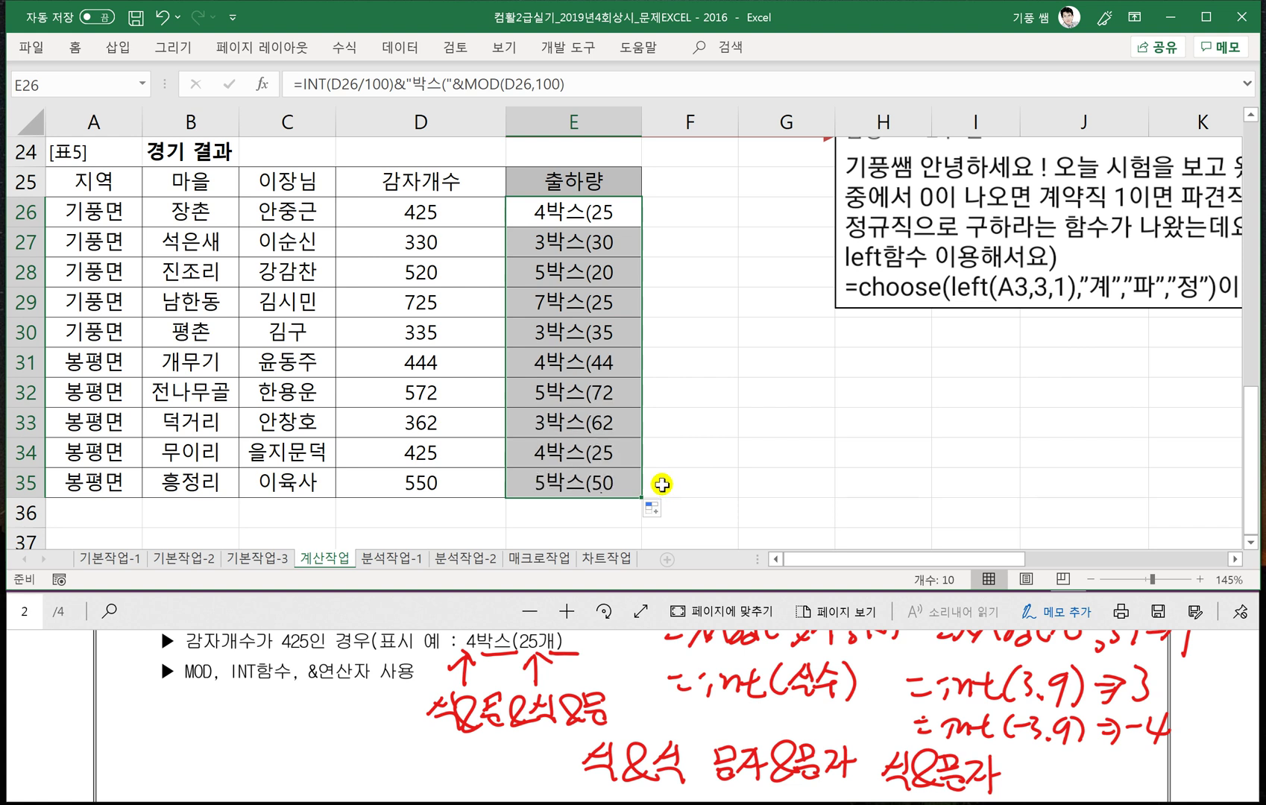
Complete the E26 formula as =INT(D26/100)&"박스("&MOD(D26,100)&"개)" and fill it down to E35.
{"action": "double_click", "coordinate": [613, 213]}
{"action": "left_click", "coordinate": [712, 216]}
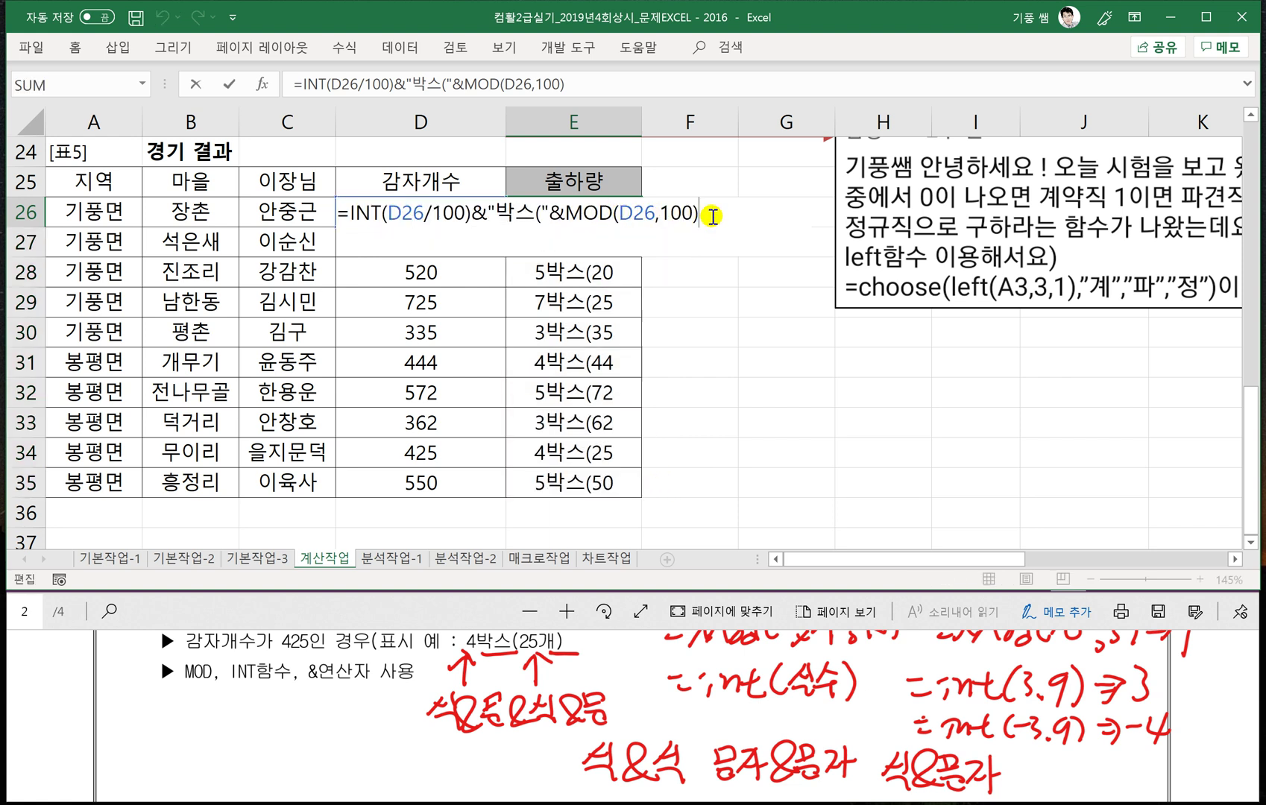
{"action": "type", "text": "&"}
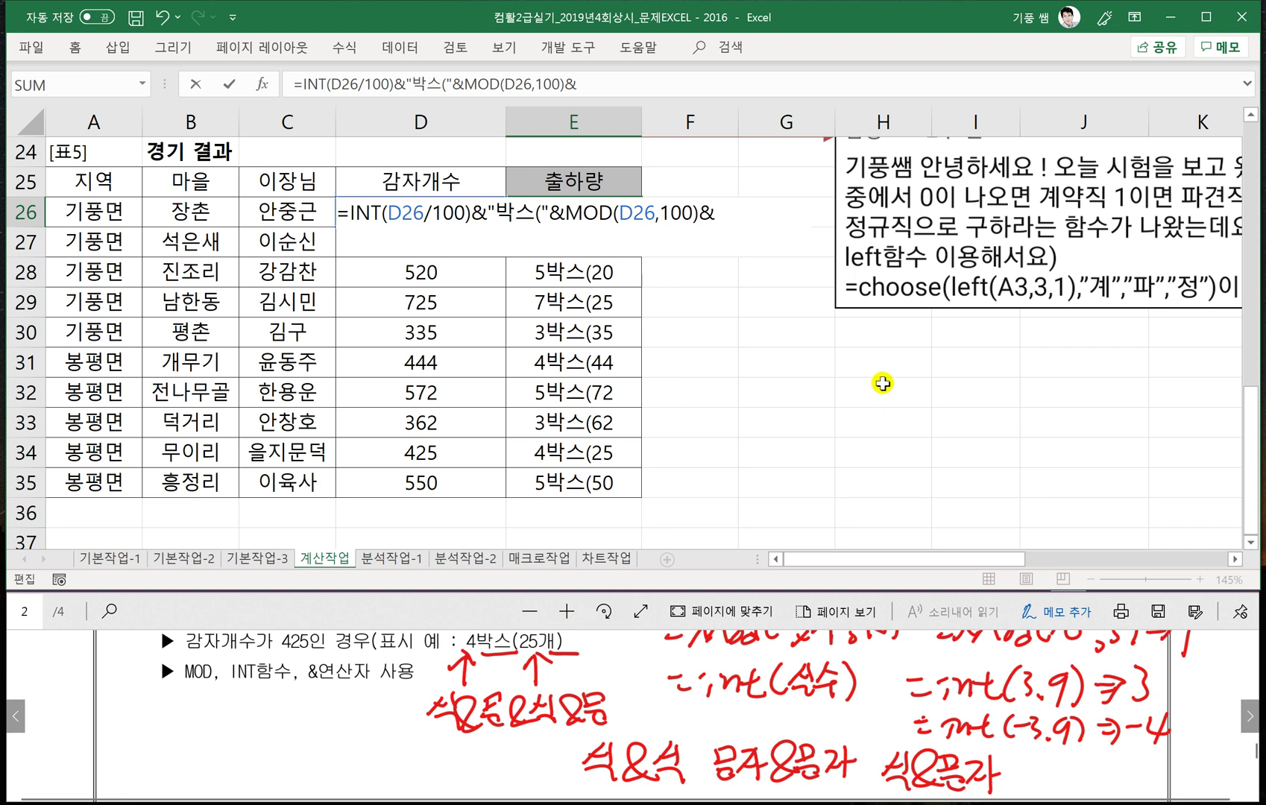
{"action": "type", "text": "\""}
{"action": "type", "text": "개"}
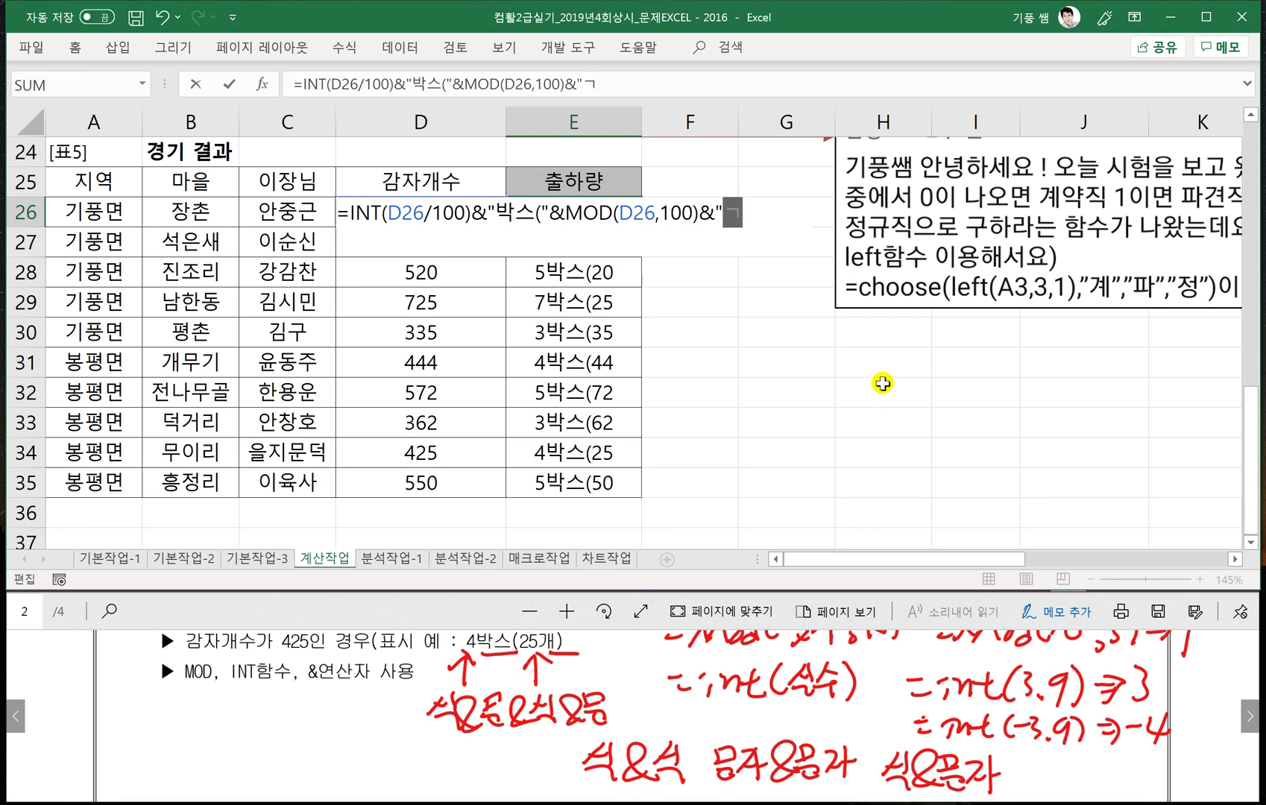
{"action": "type", "text": "\")"}
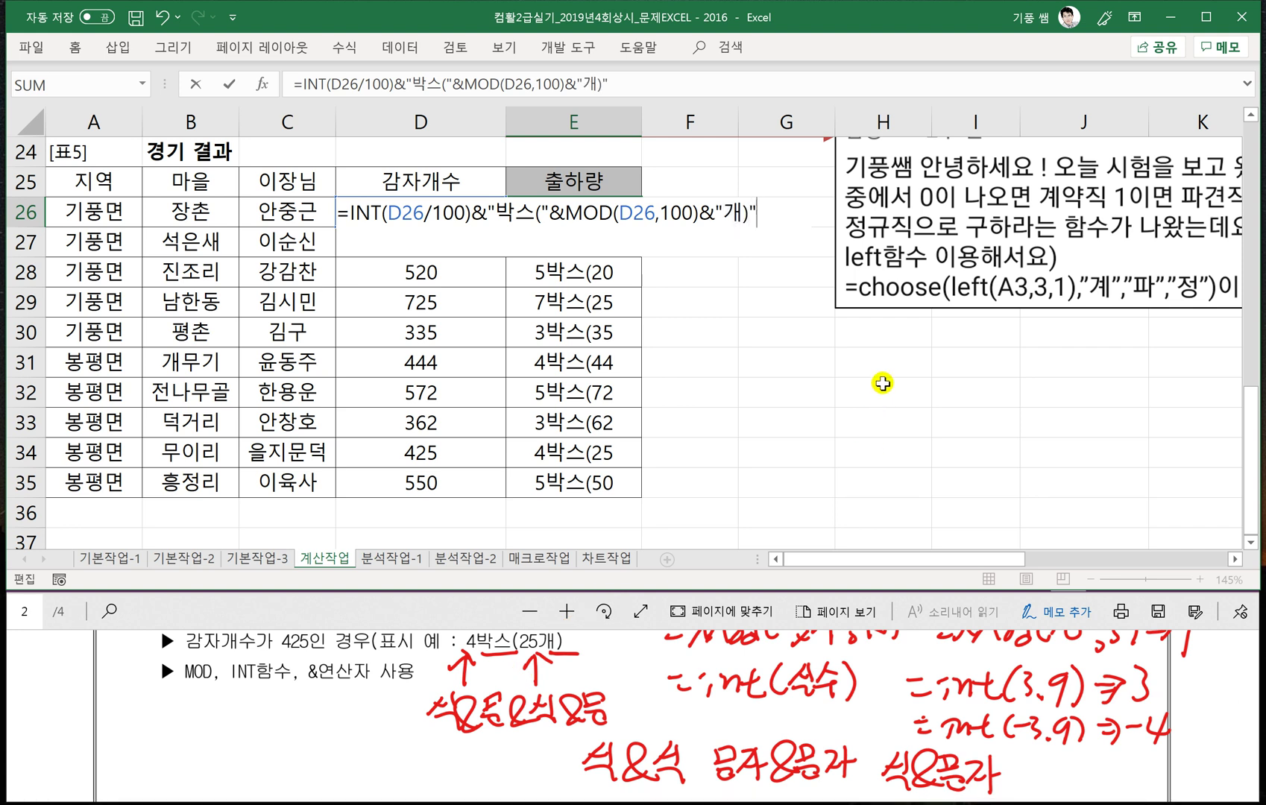
{"action": "key", "text": "Return"}
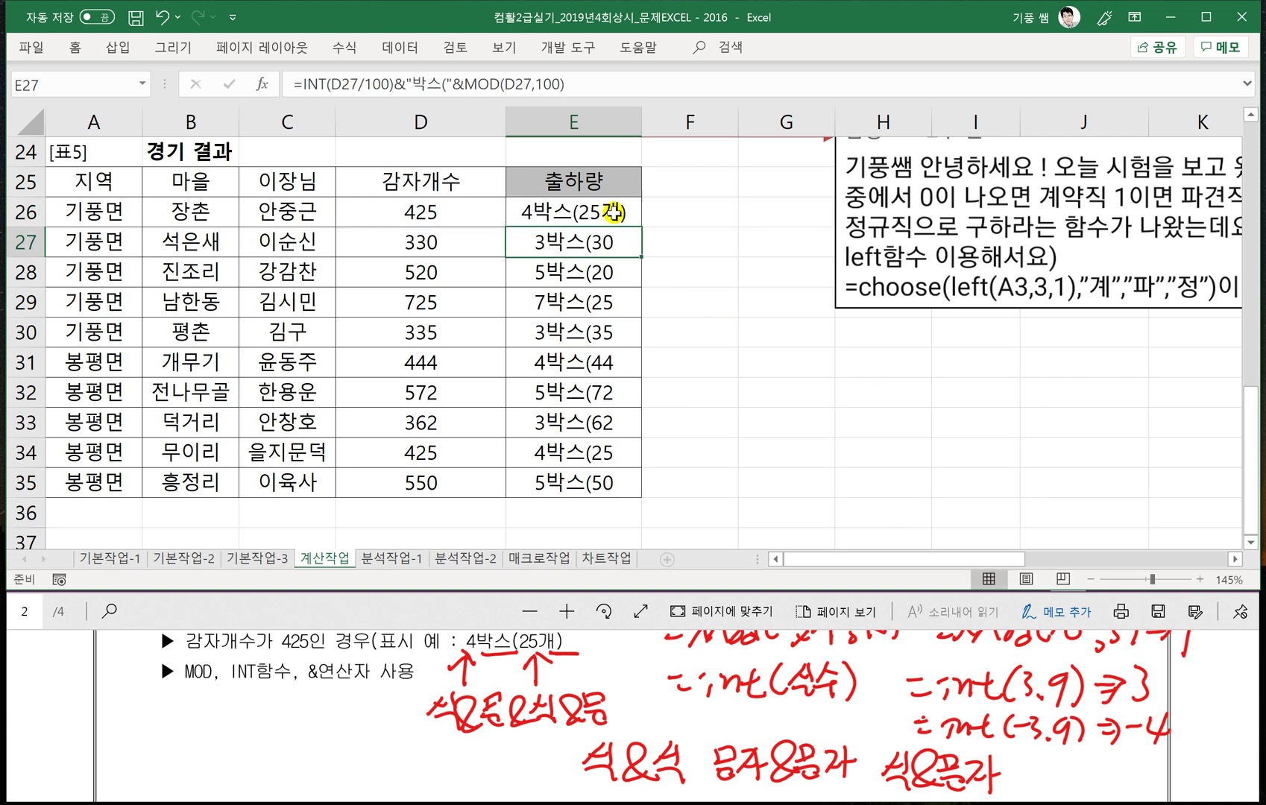
{"action": "left_click", "coordinate": [612, 214]}
{"action": "left_click_drag", "start_coordinate": [637, 231], "coordinate": [639, 492]}
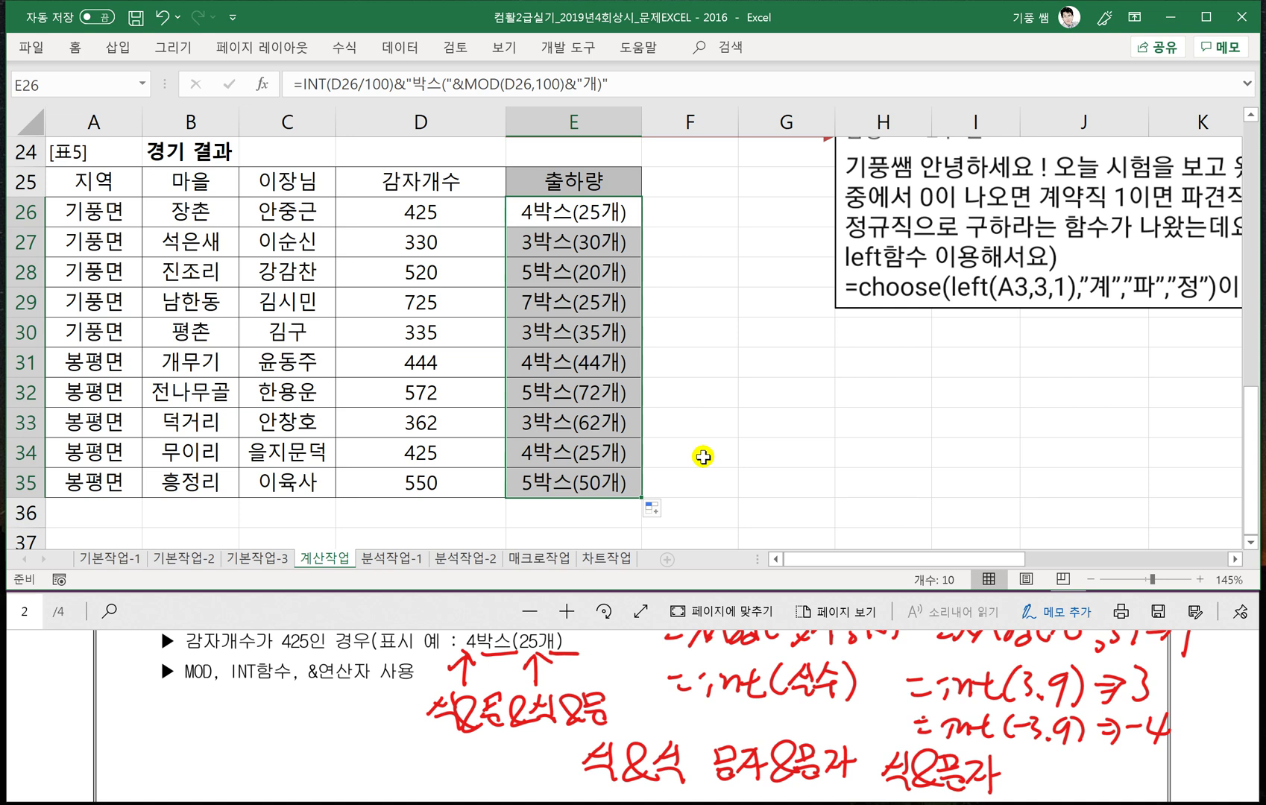
{"action": "left_click", "coordinate": [703, 456]}
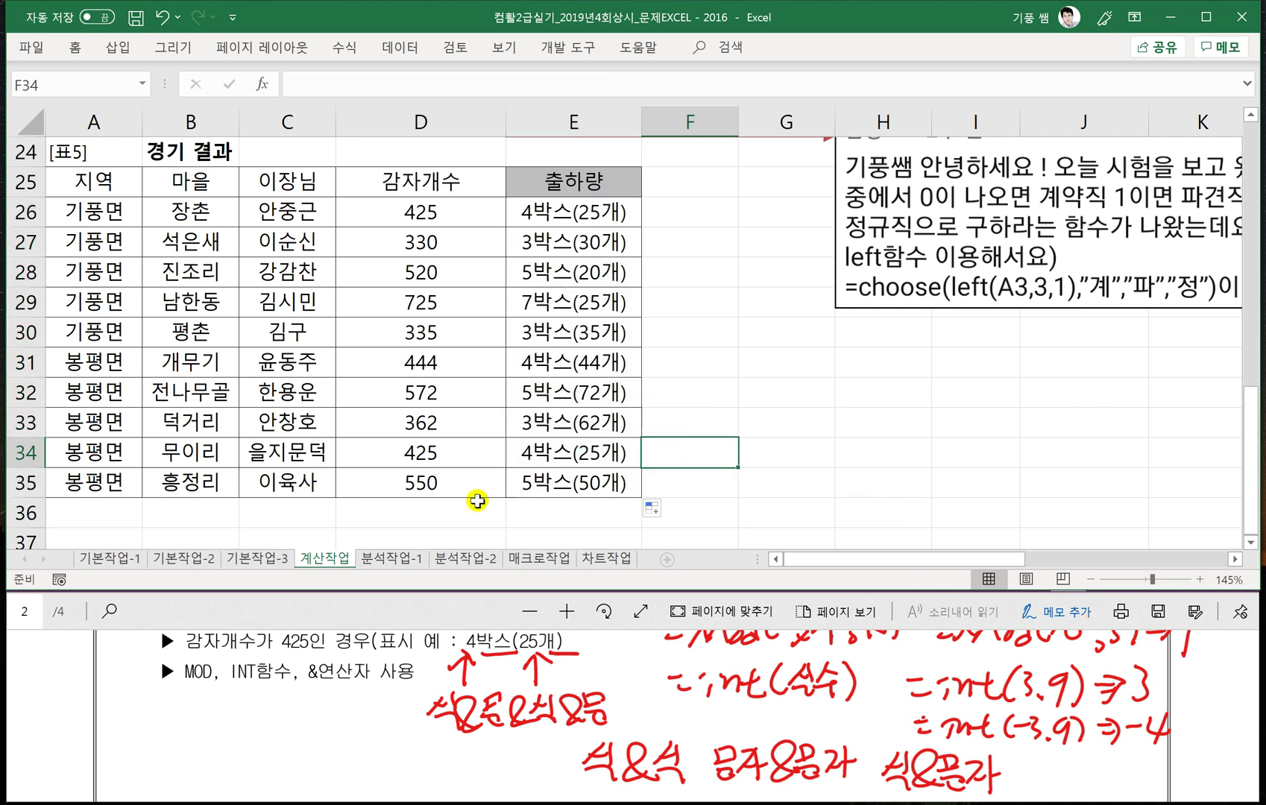
Open the 분석작업-1 sheet and bring up the 문제3 분석작업 instructions on page 3 of the exam PDF, fitted to page width.
{"action": "left_click", "coordinate": [388, 559]}
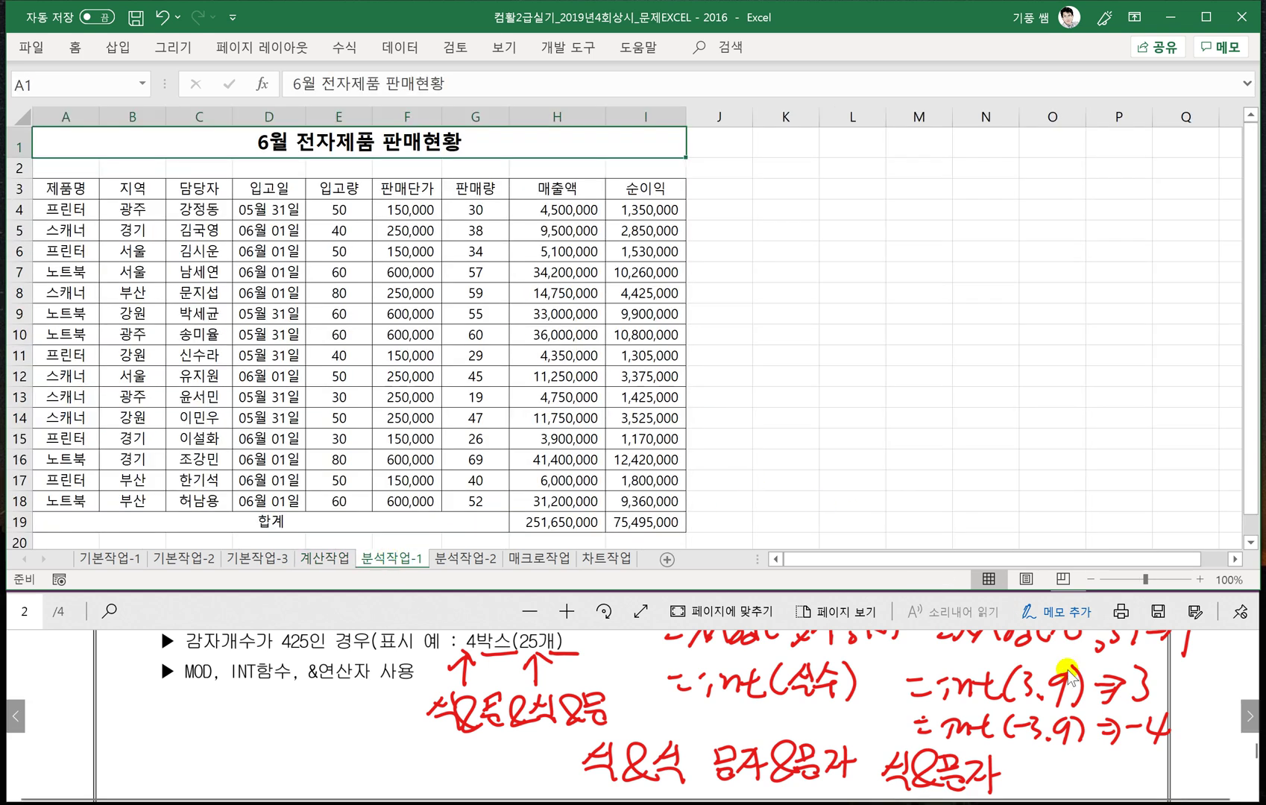
{"action": "left_click", "coordinate": [1251, 717]}
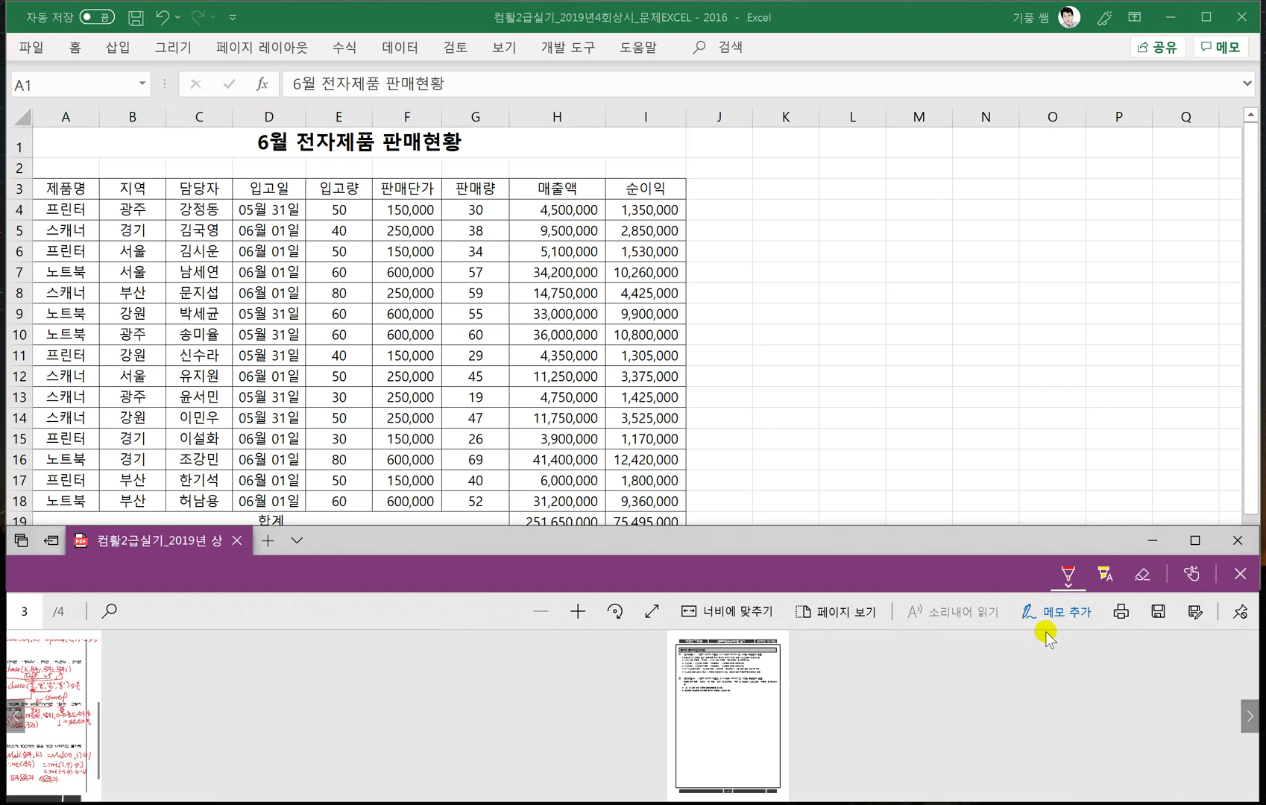
{"action": "left_click", "coordinate": [730, 613]}
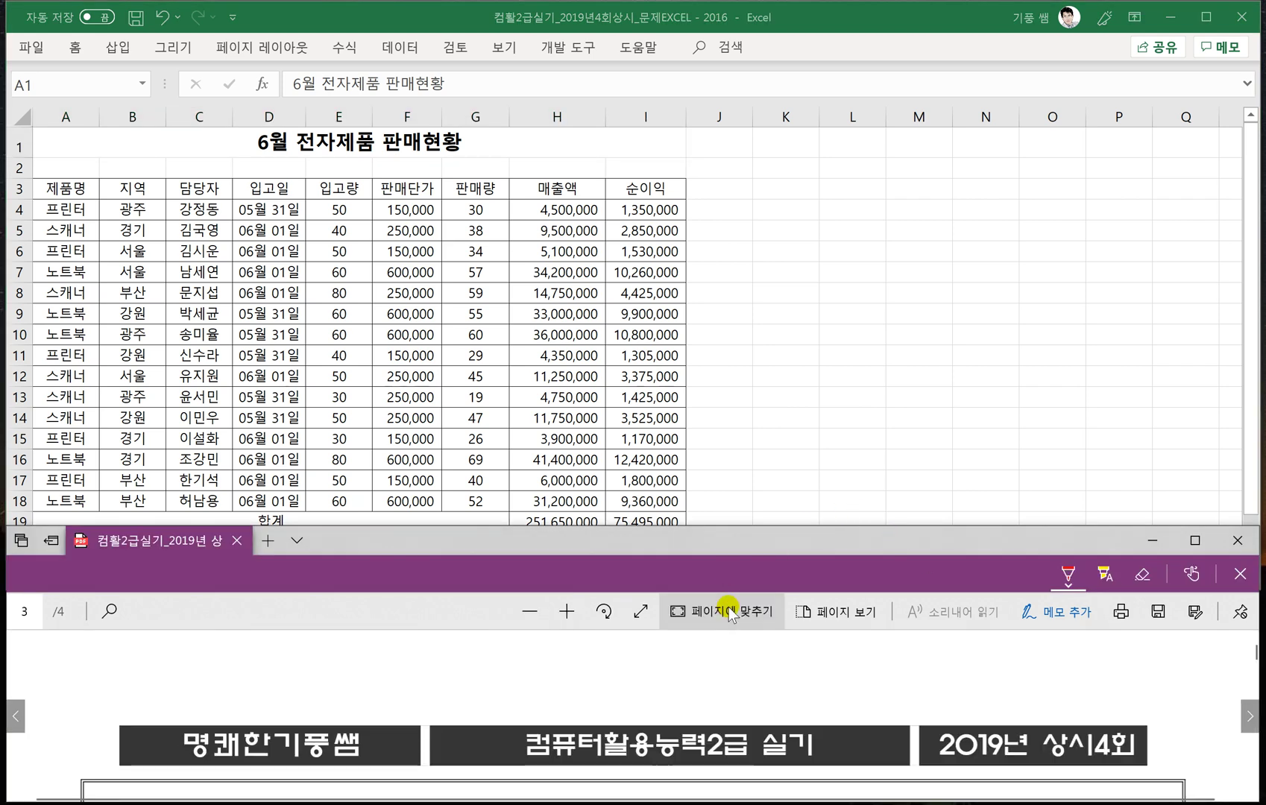
{"action": "left_click", "coordinate": [729, 613]}
{"action": "left_click", "coordinate": [729, 613]}
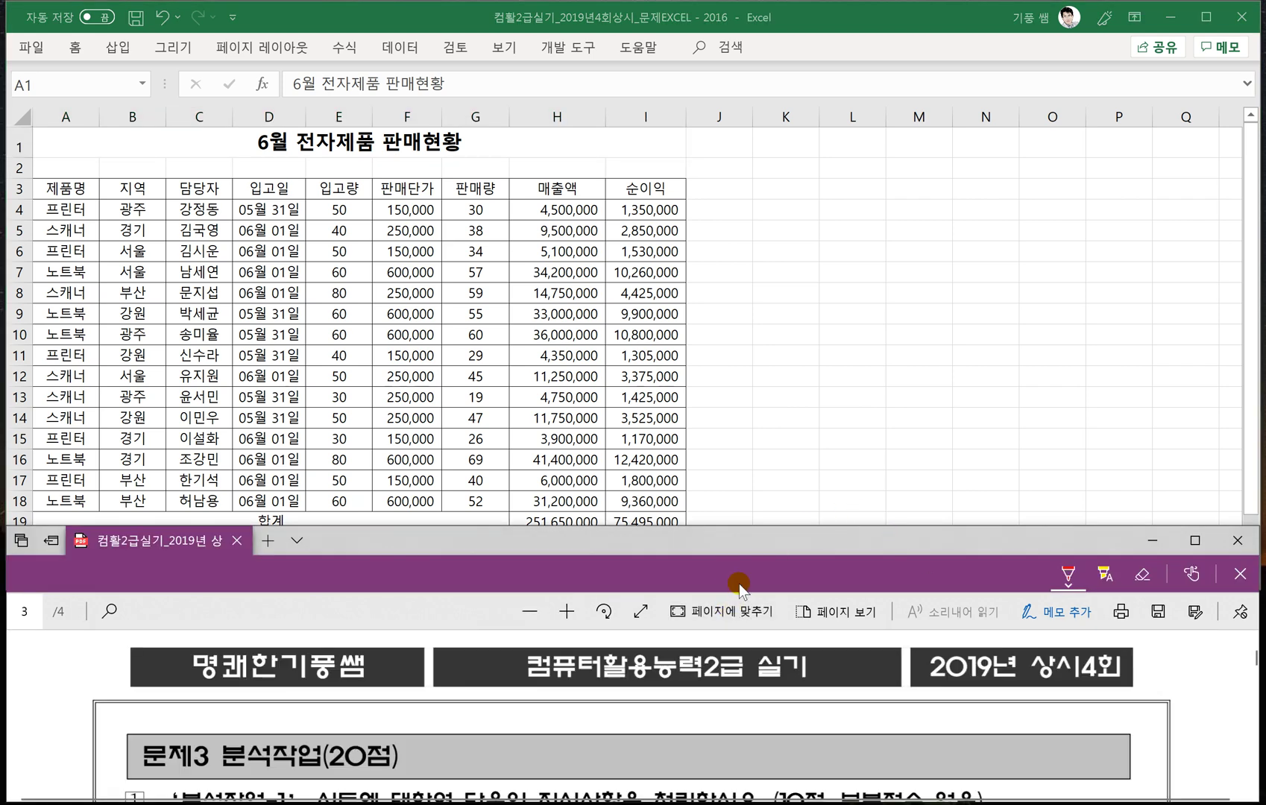
{"action": "left_click", "coordinate": [776, 394]}
{"action": "left_click", "coordinate": [479, 653]}
{"action": "scroll", "coordinate": [479, 655], "scroll_direction": "down", "scroll_amount": 1}
{"action": "scroll", "coordinate": [479, 656], "scroll_direction": "down", "scroll_amount": 2}
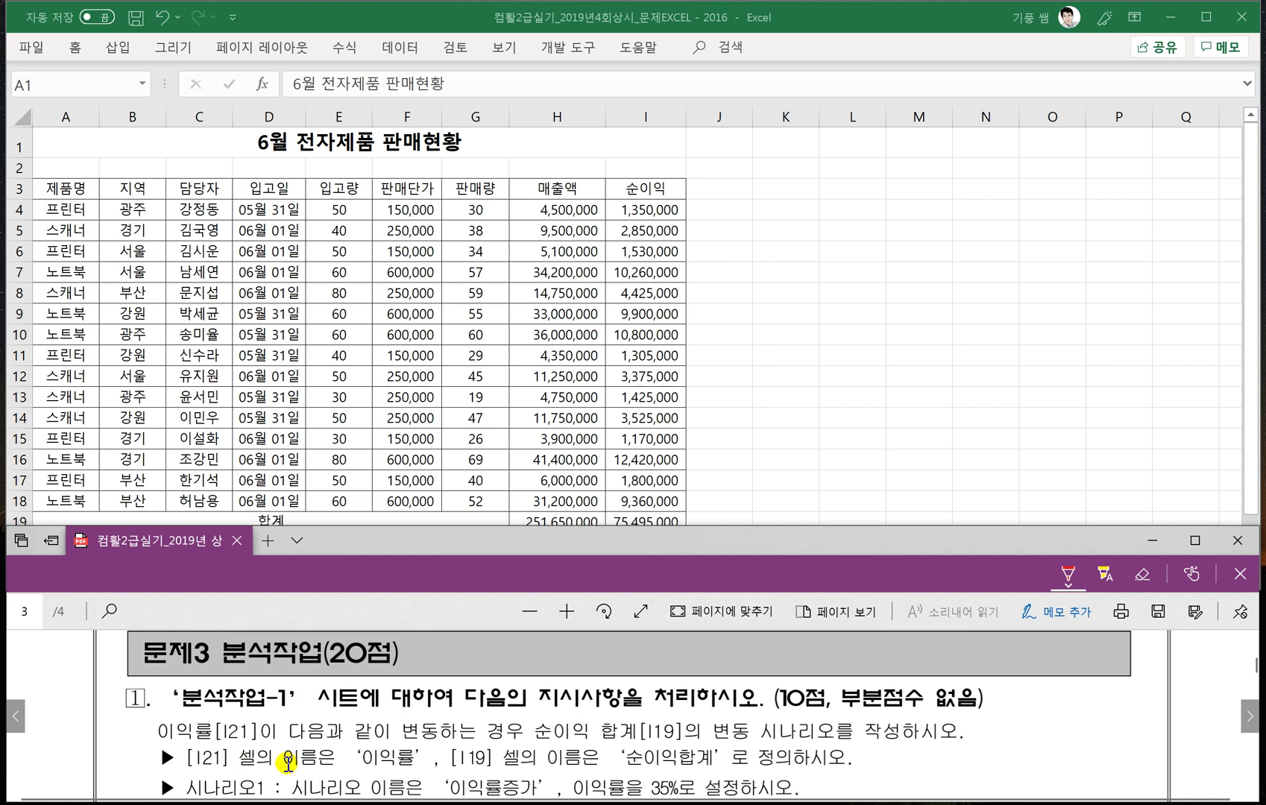
{"action": "left_click", "coordinate": [744, 473]}
{"action": "scroll", "coordinate": [681, 528], "scroll_direction": "down", "scroll_amount": 1}
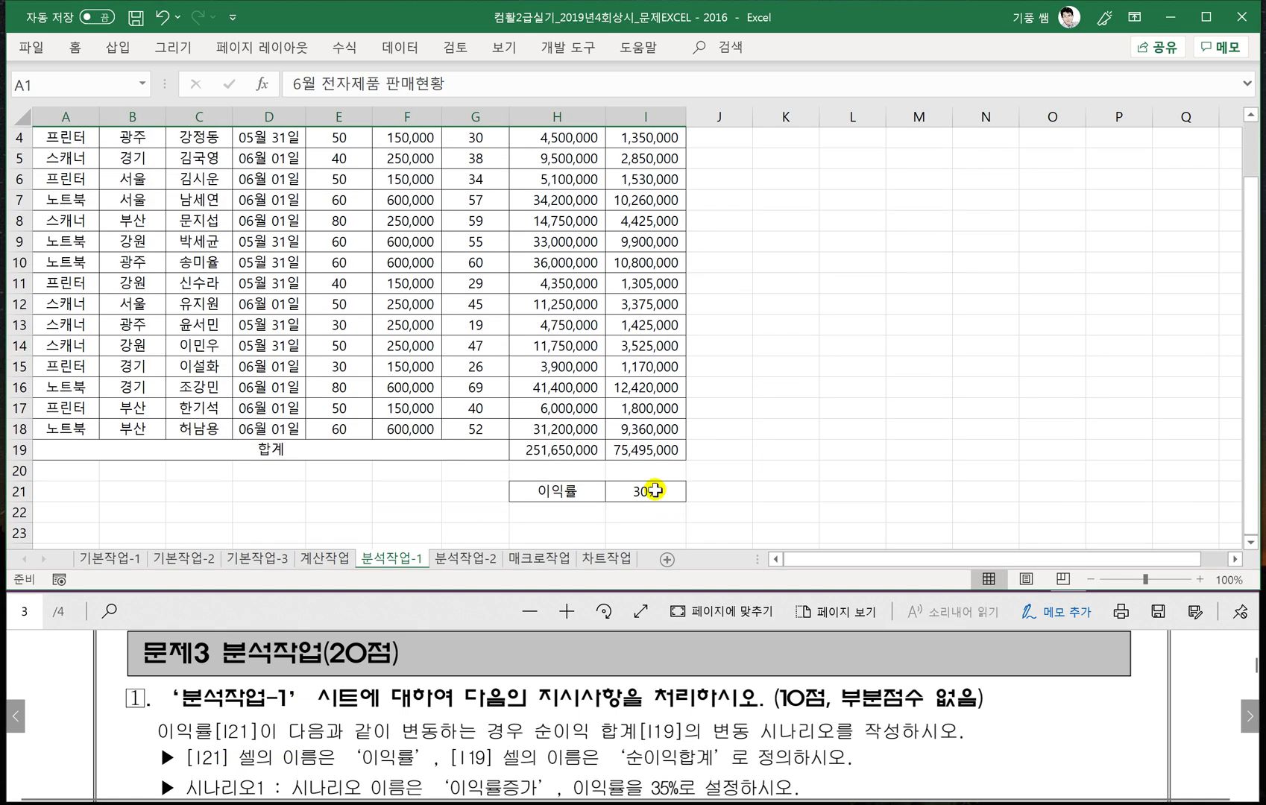
{"action": "left_click", "coordinate": [639, 494]}
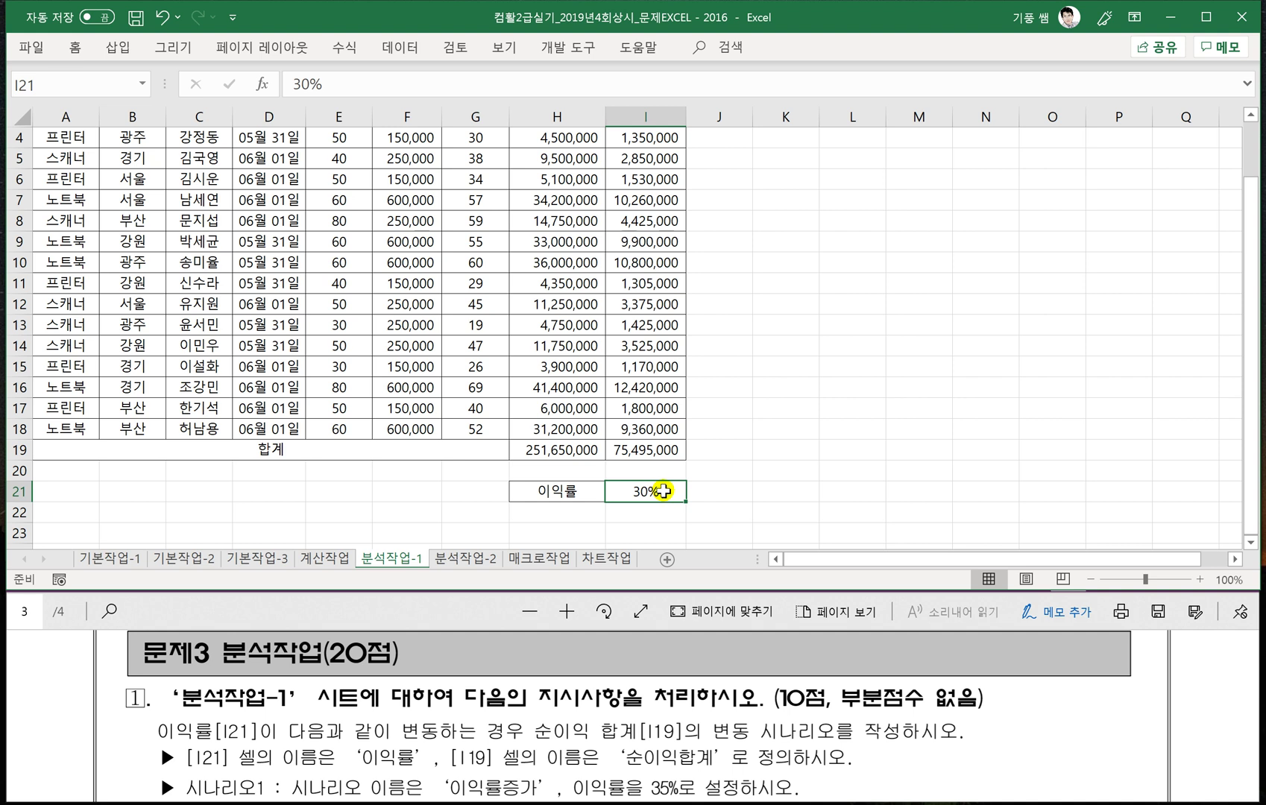
{"action": "left_click", "coordinate": [67, 87]}
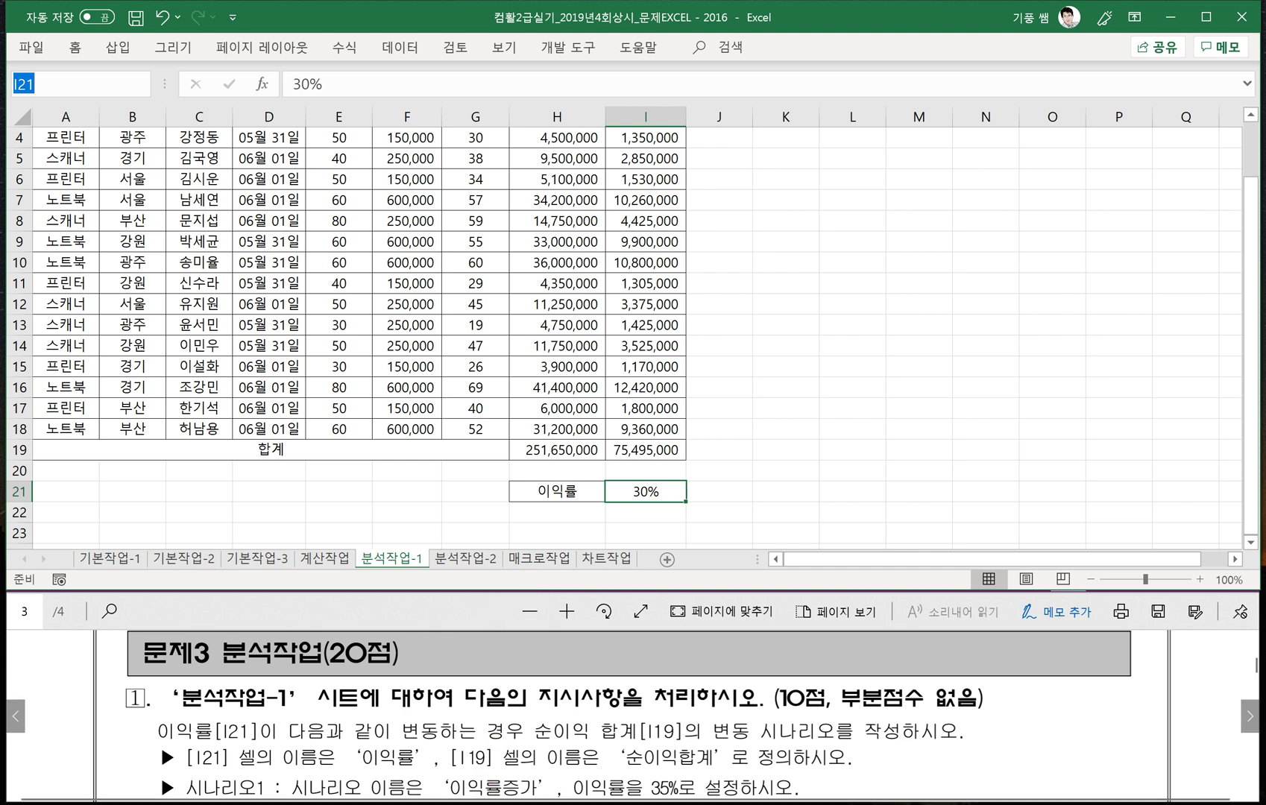
Switch to the exam workbook in the older Microsoft Excel version and open its 분석작업-1 sheet.
{"action": "mouse_move", "coordinate": [432, 801]}
{"action": "left_click", "coordinate": [548, 720]}
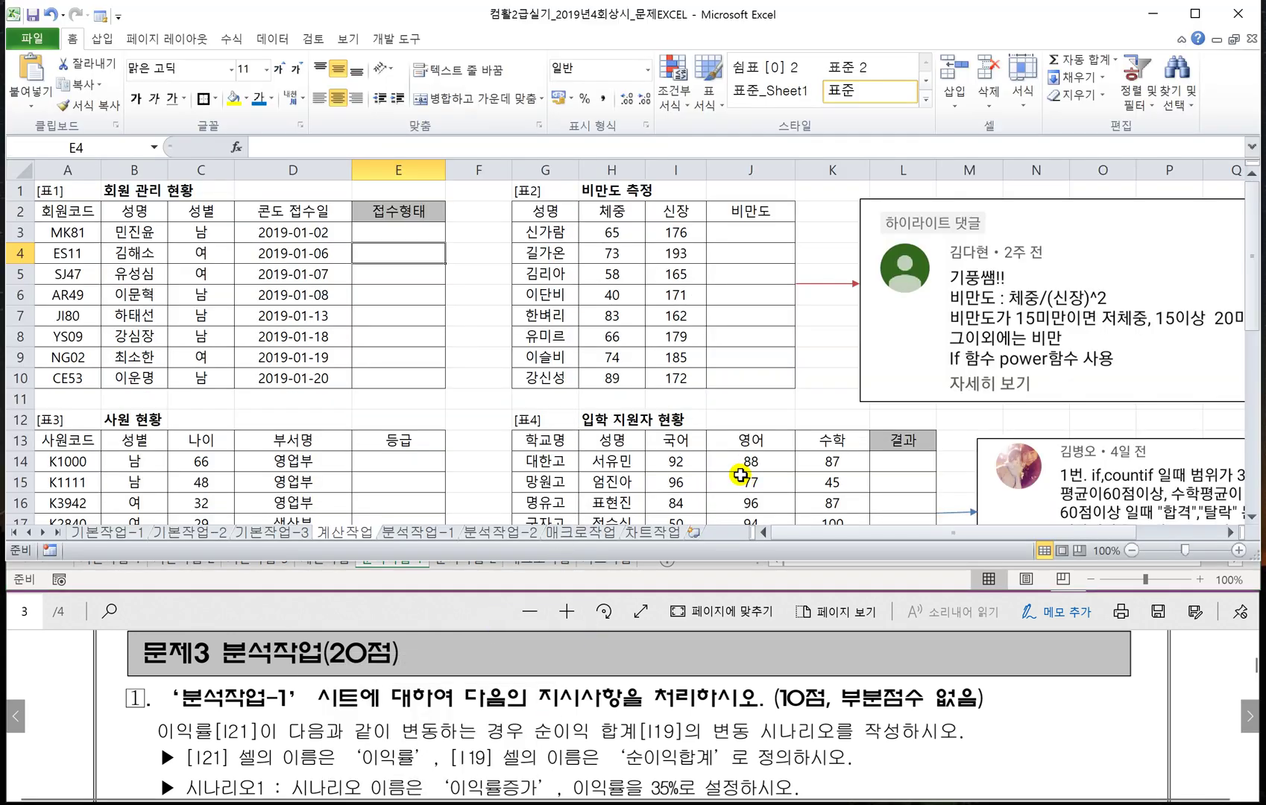
{"action": "left_click", "coordinate": [429, 531]}
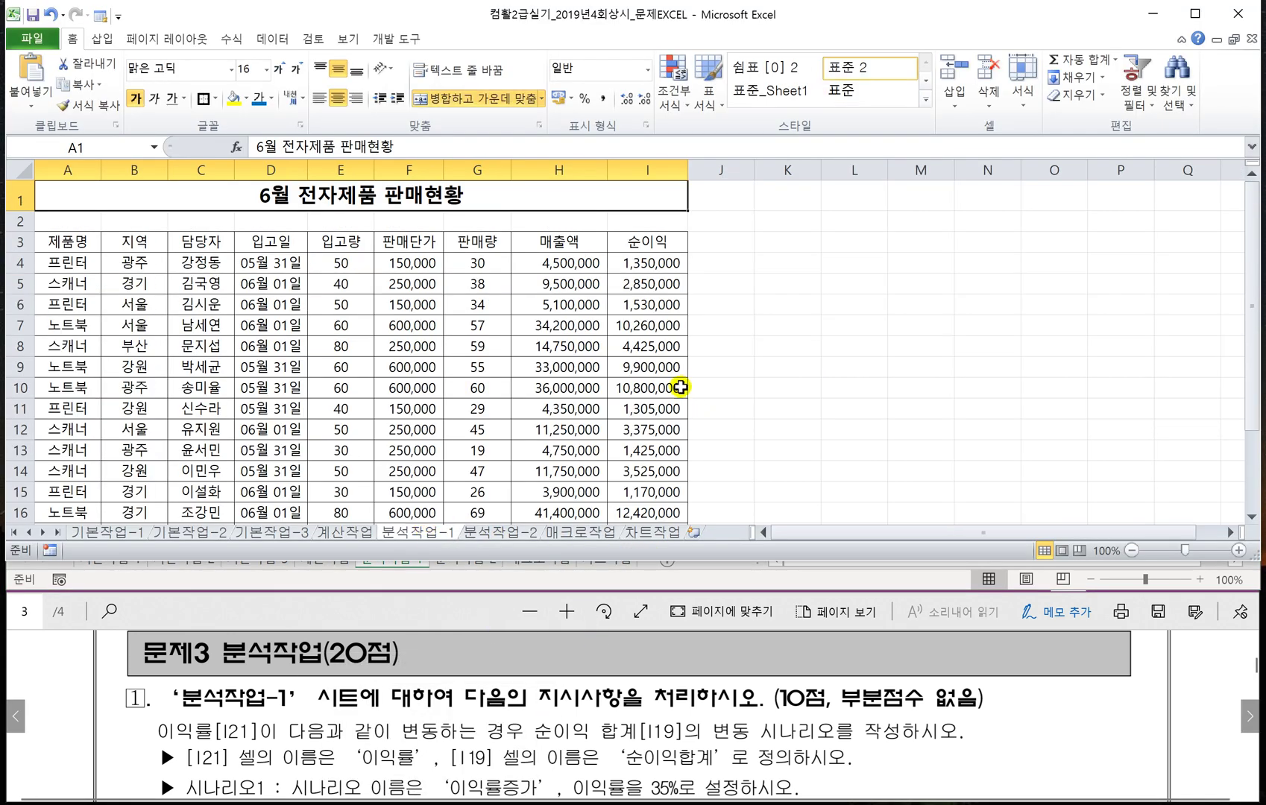
Define the name 이익률 for cell I21 on the 분석작업-1 sheet.
{"action": "left_click", "coordinate": [725, 375]}
{"action": "scroll", "coordinate": [725, 375], "scroll_direction": "down", "scroll_amount": 2}
{"action": "left_click", "coordinate": [656, 480]}
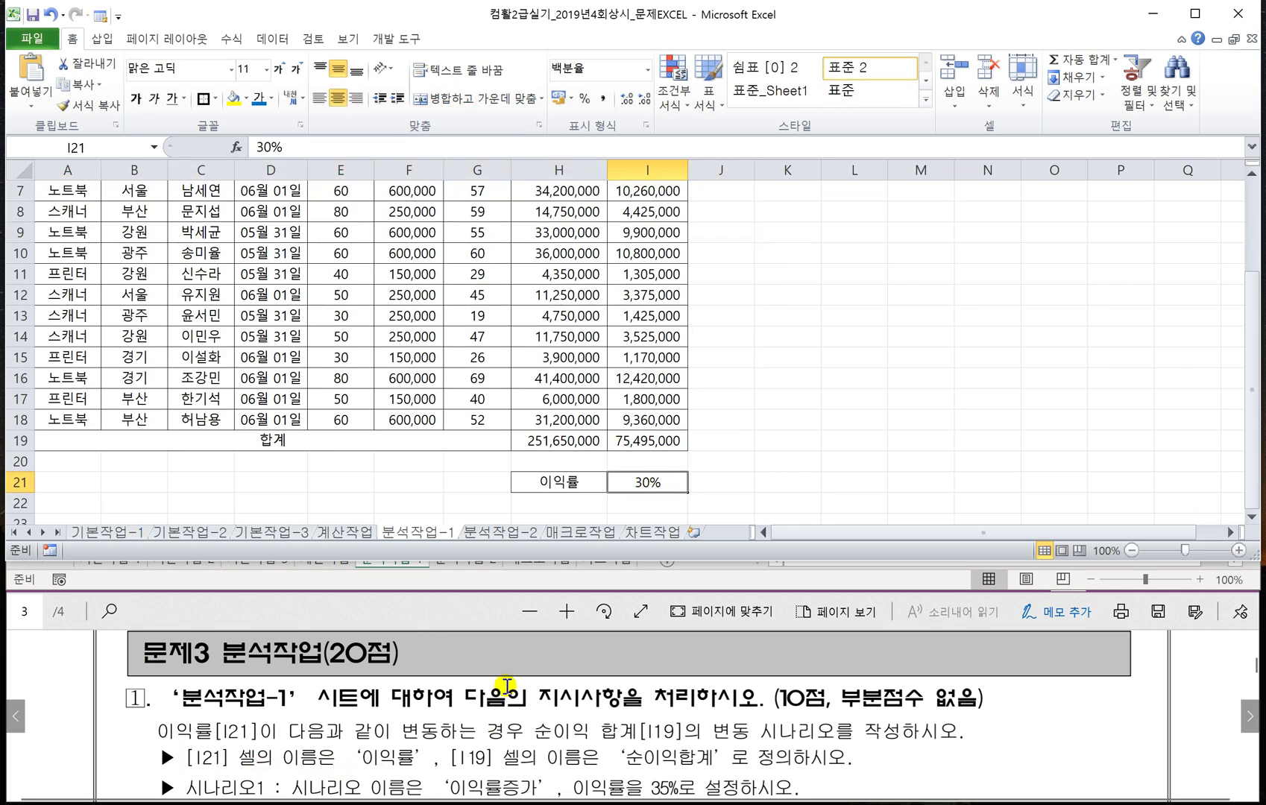
{"action": "left_click", "coordinate": [94, 147]}
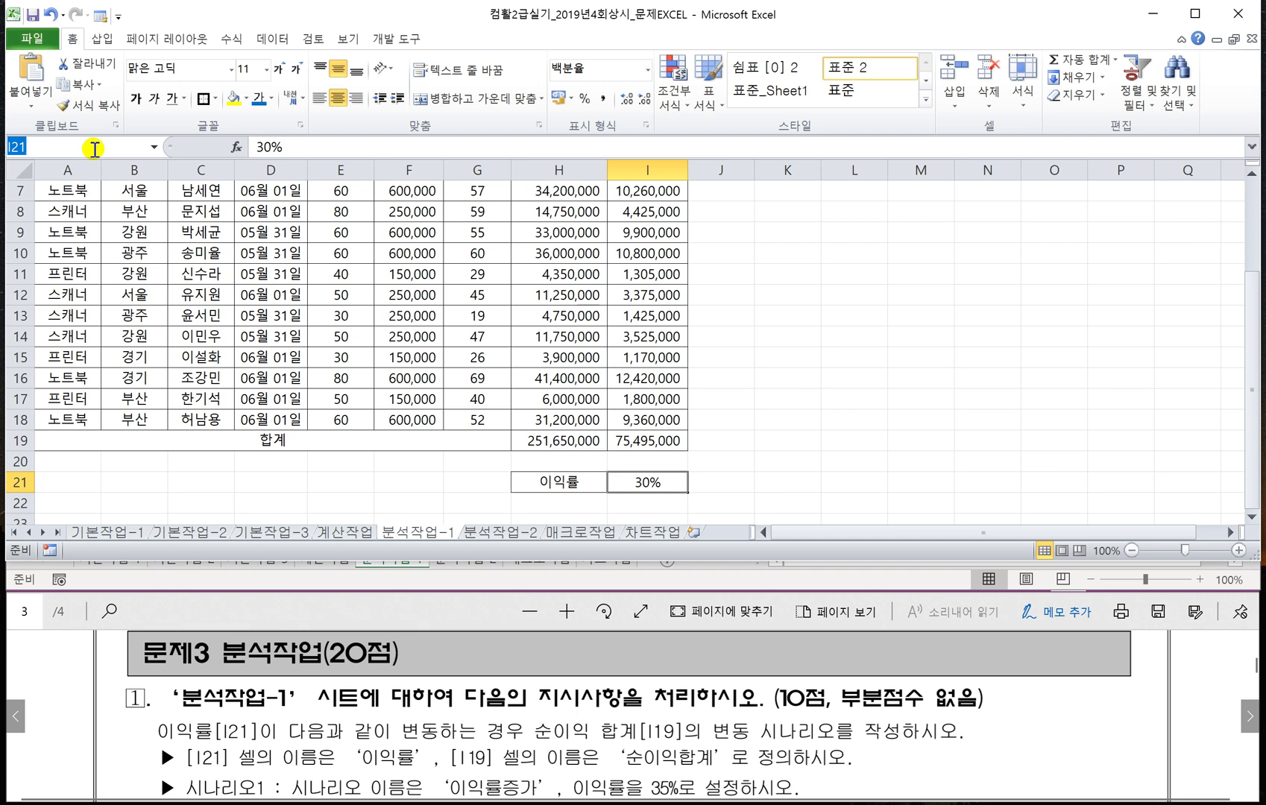
{"action": "type", "text": "이익"}
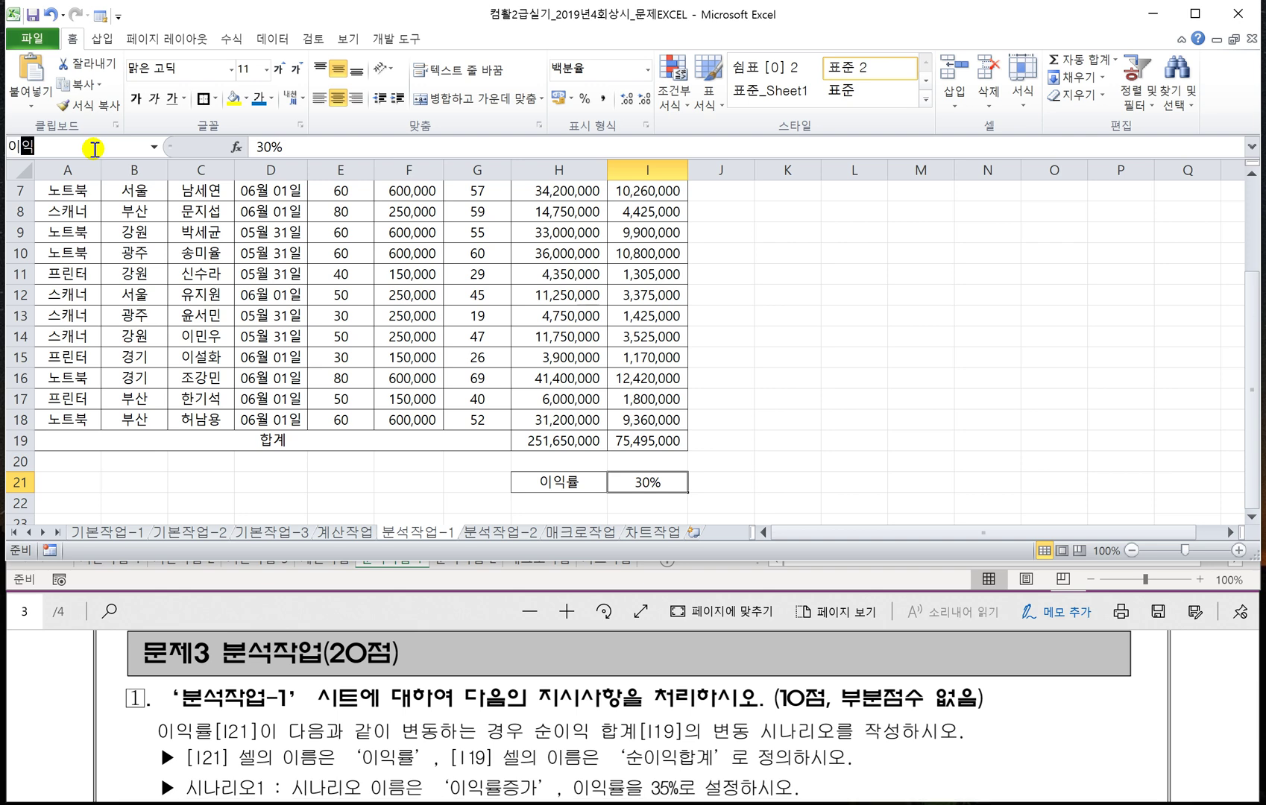
{"action": "type", "text": "률"}
{"action": "key", "text": "Return"}
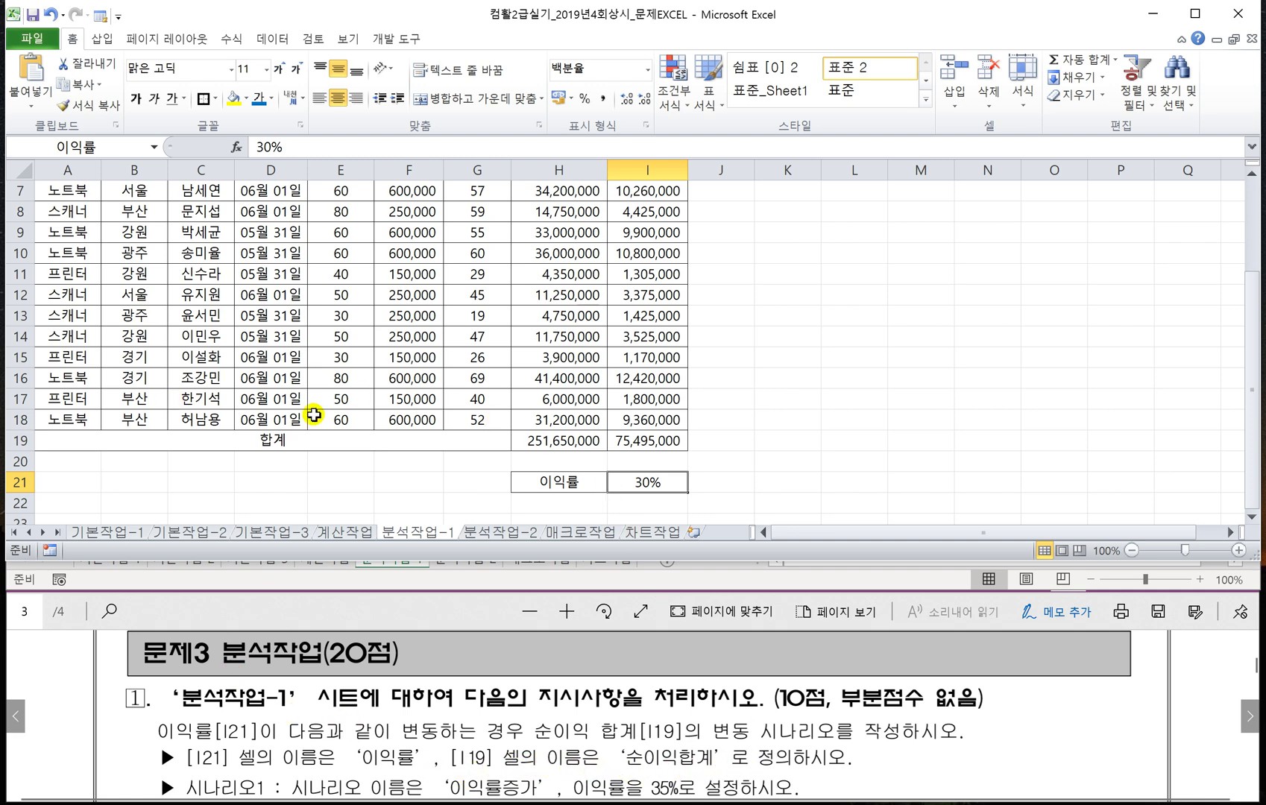
Define the name 순이익합계 for cell I19, the total of the 순이익 column.
{"action": "left_click", "coordinate": [645, 438]}
{"action": "left_click", "coordinate": [93, 147]}
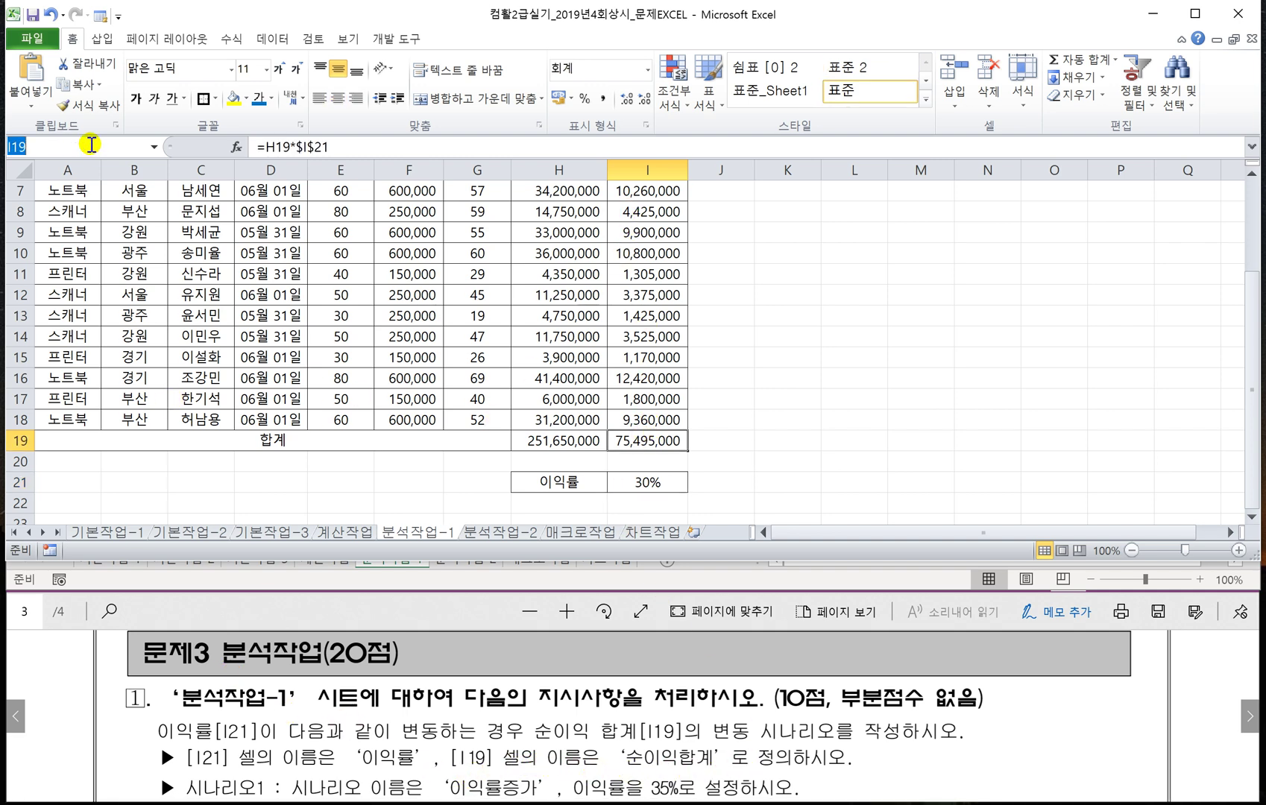
{"action": "type", "text": "순이익합ㄱ"}
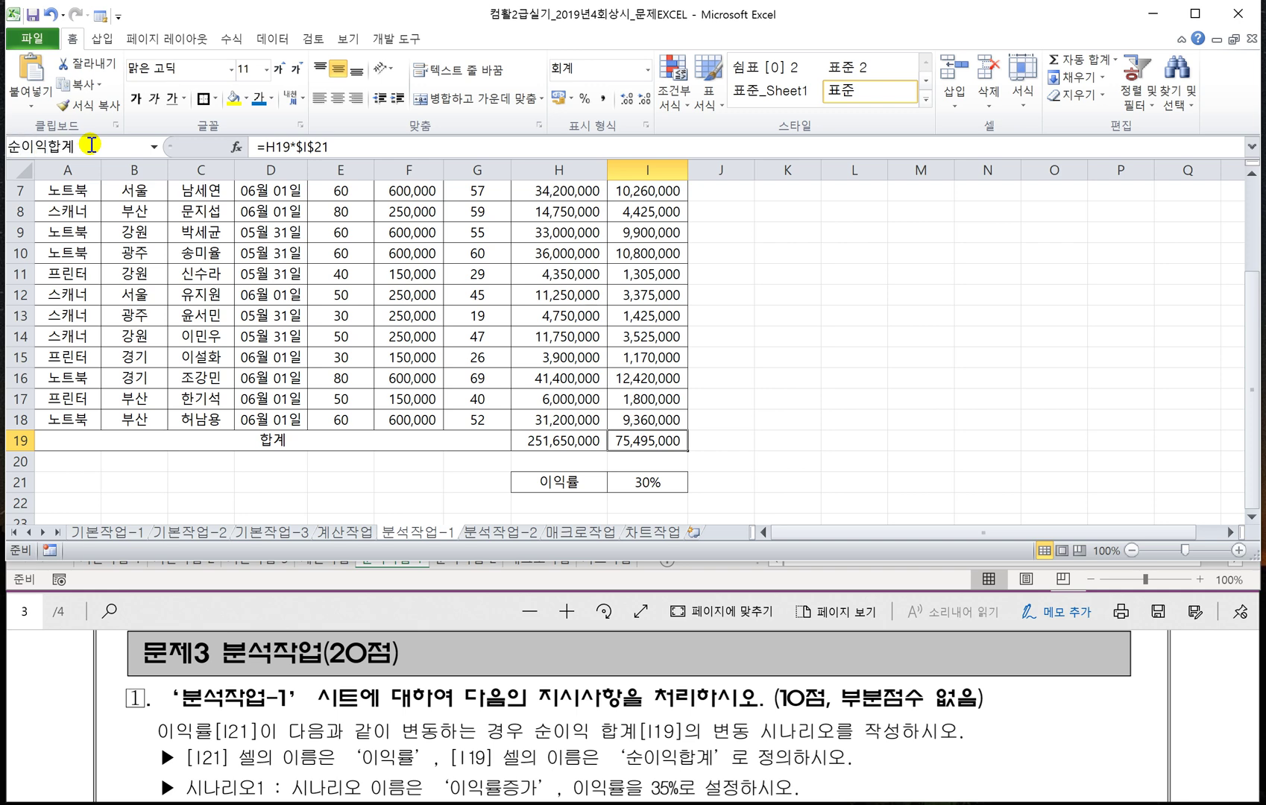
{"action": "key", "text": "Return"}
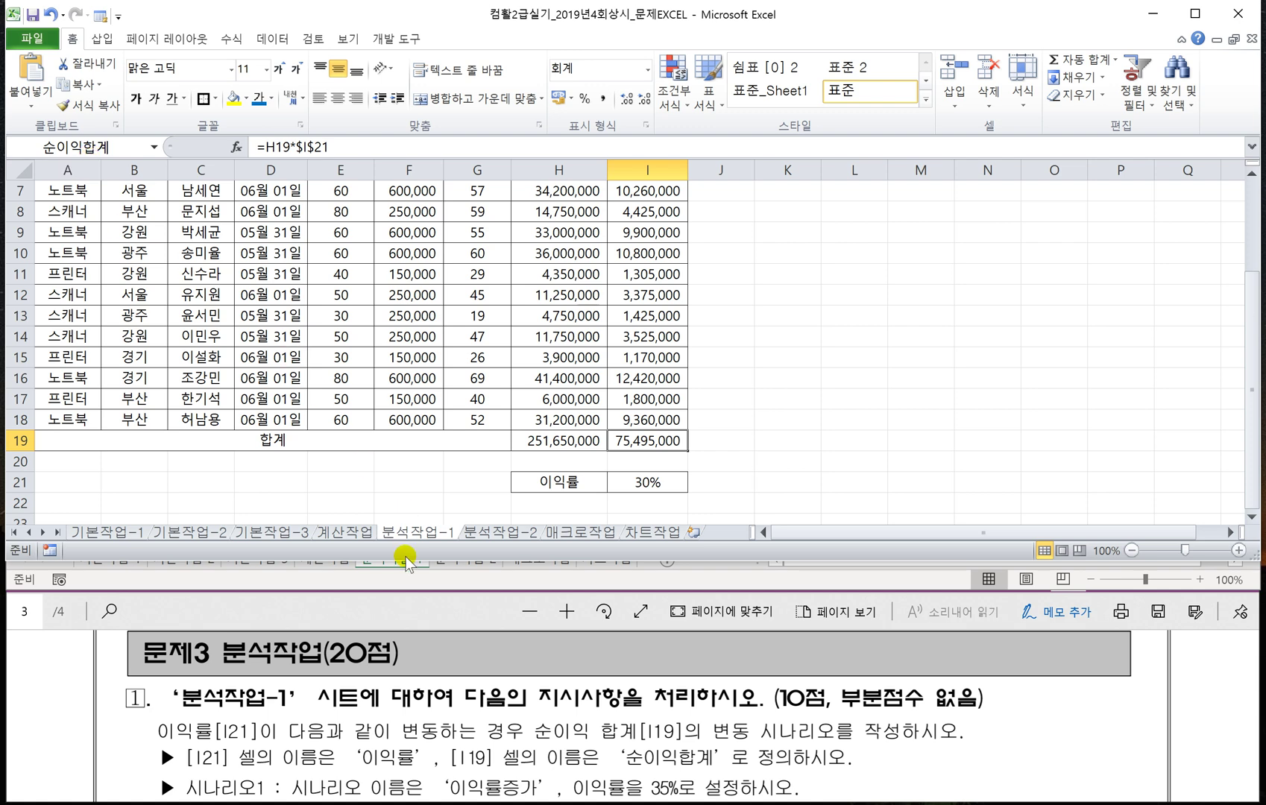
Set up a scenario named 이익률증가 with I21 as the changing cell and 이익률 set to 0.35.
{"action": "left_click", "coordinate": [369, 585]}
{"action": "scroll", "coordinate": [395, 697], "scroll_direction": "down", "scroll_amount": 2}
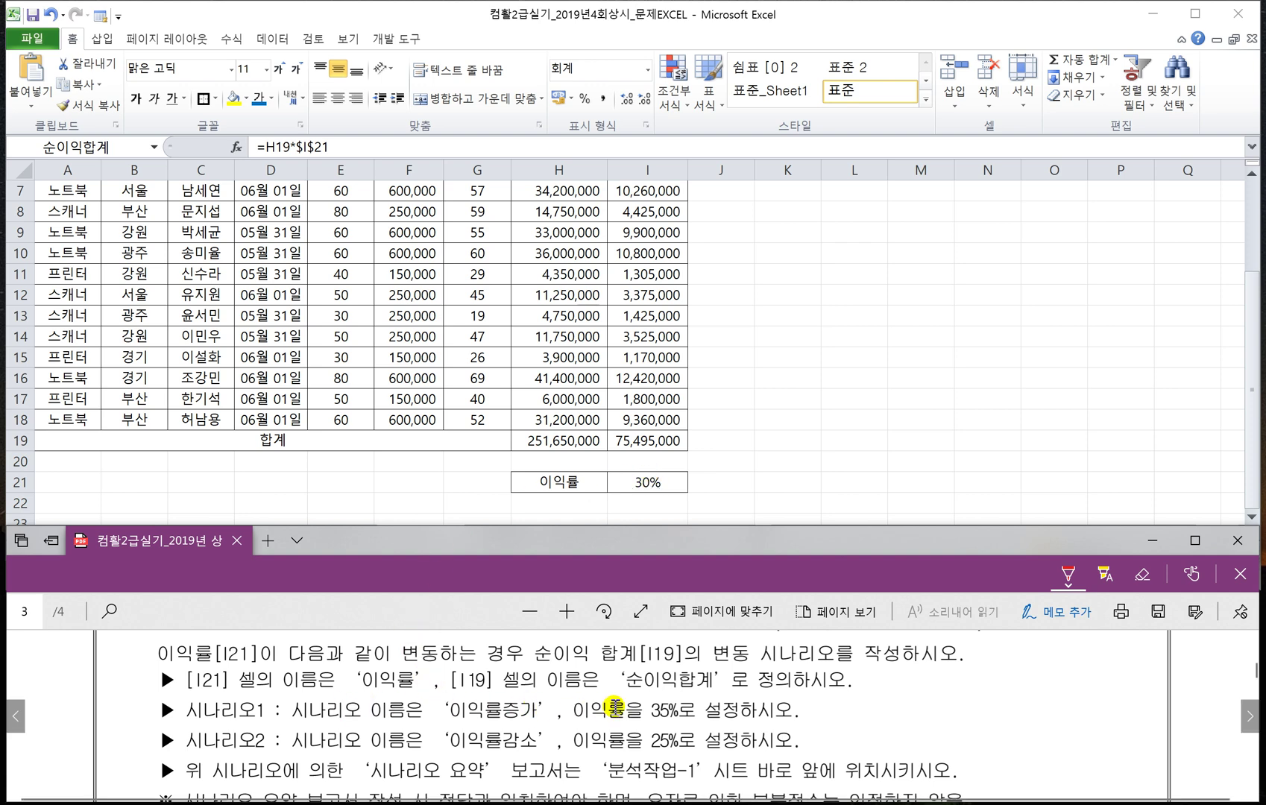
{"action": "left_click", "coordinate": [634, 486]}
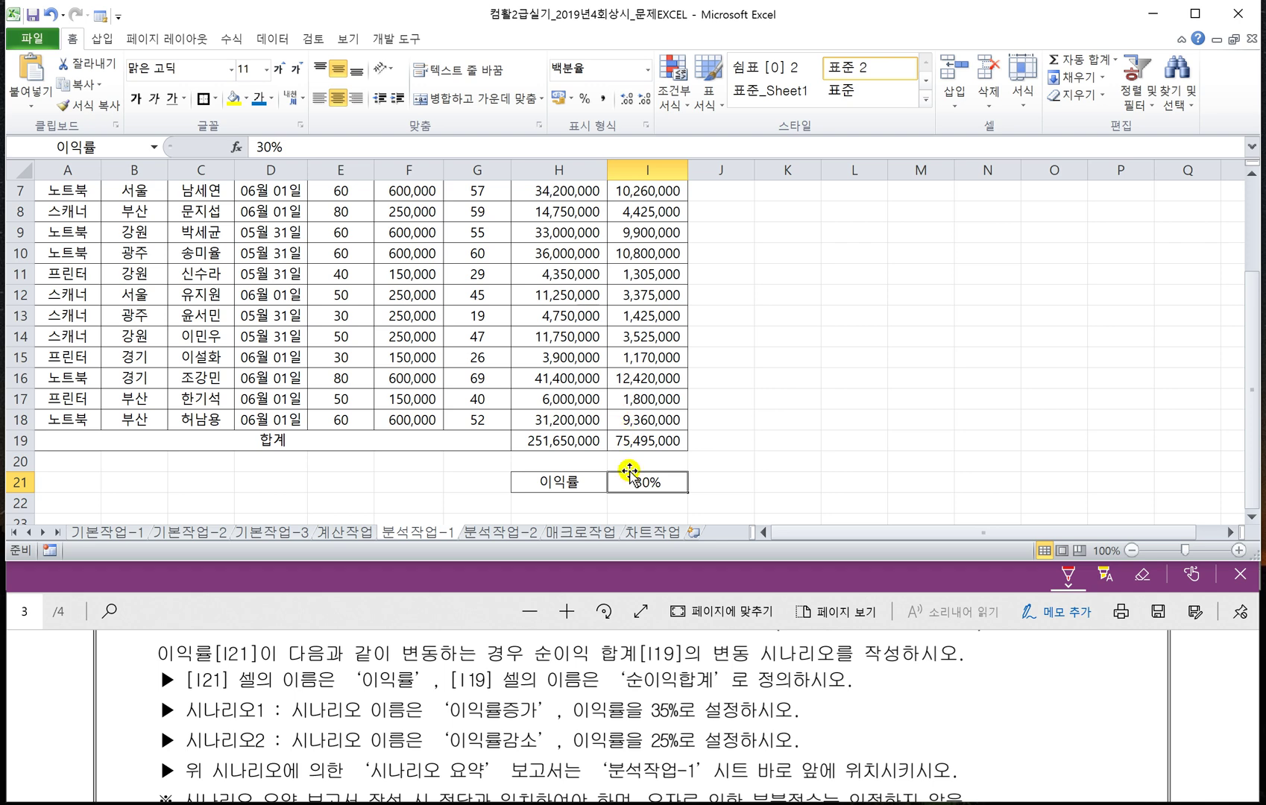
{"action": "left_click", "coordinate": [274, 38]}
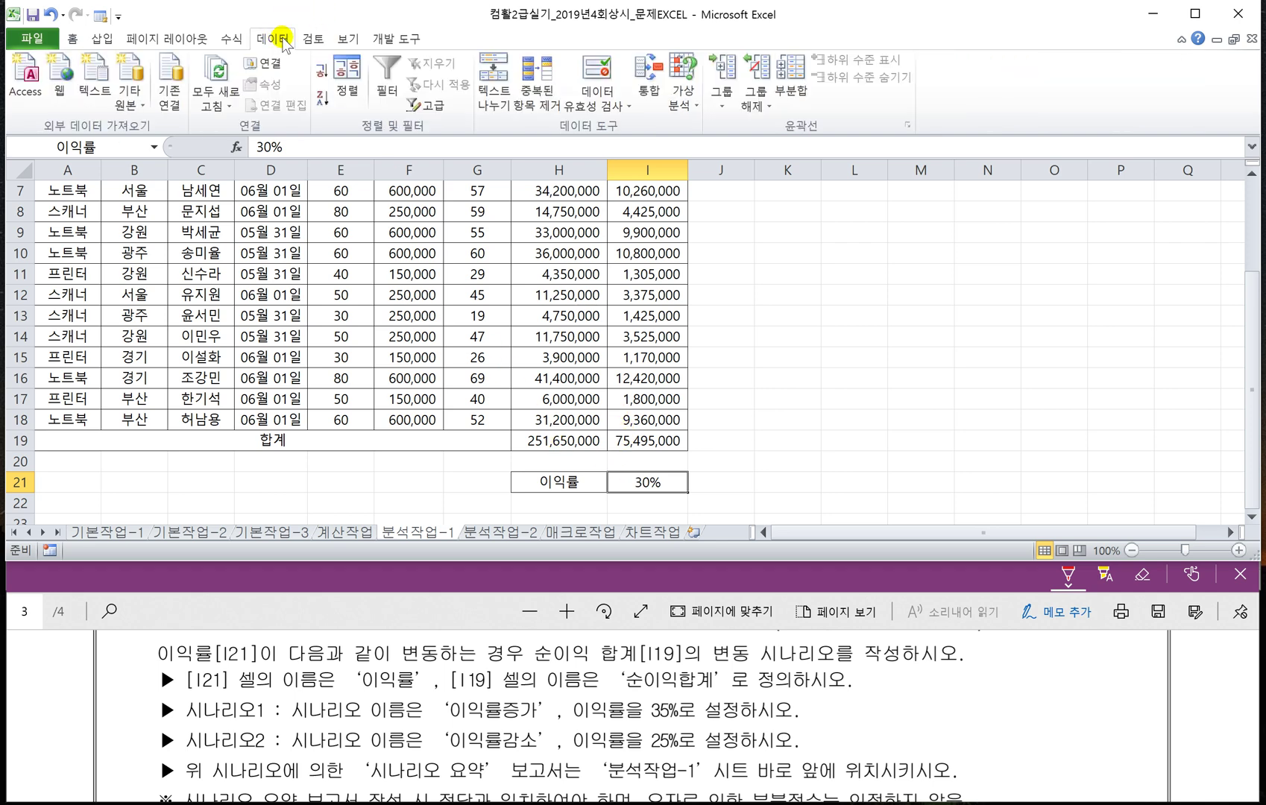
{"action": "left_click", "coordinate": [692, 116]}
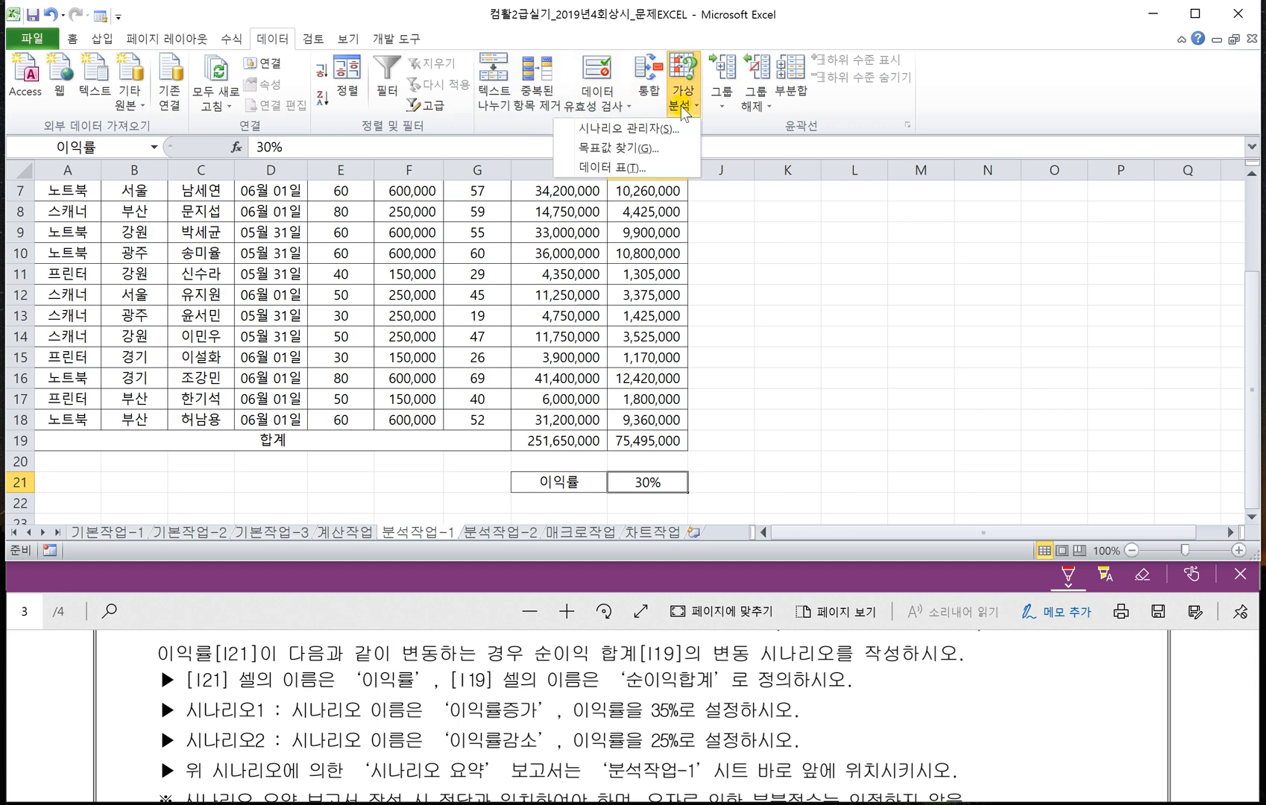
{"action": "left_click", "coordinate": [626, 127]}
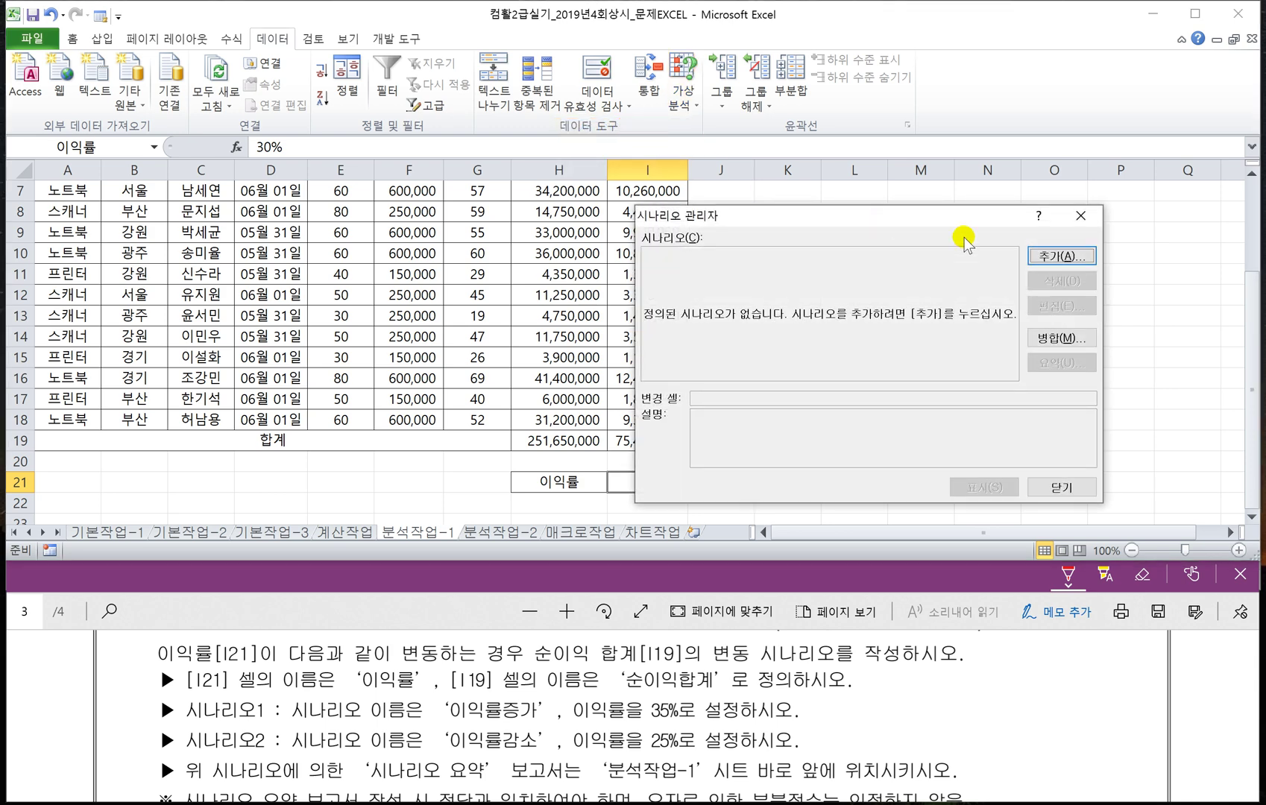
{"action": "left_click", "coordinate": [1054, 255]}
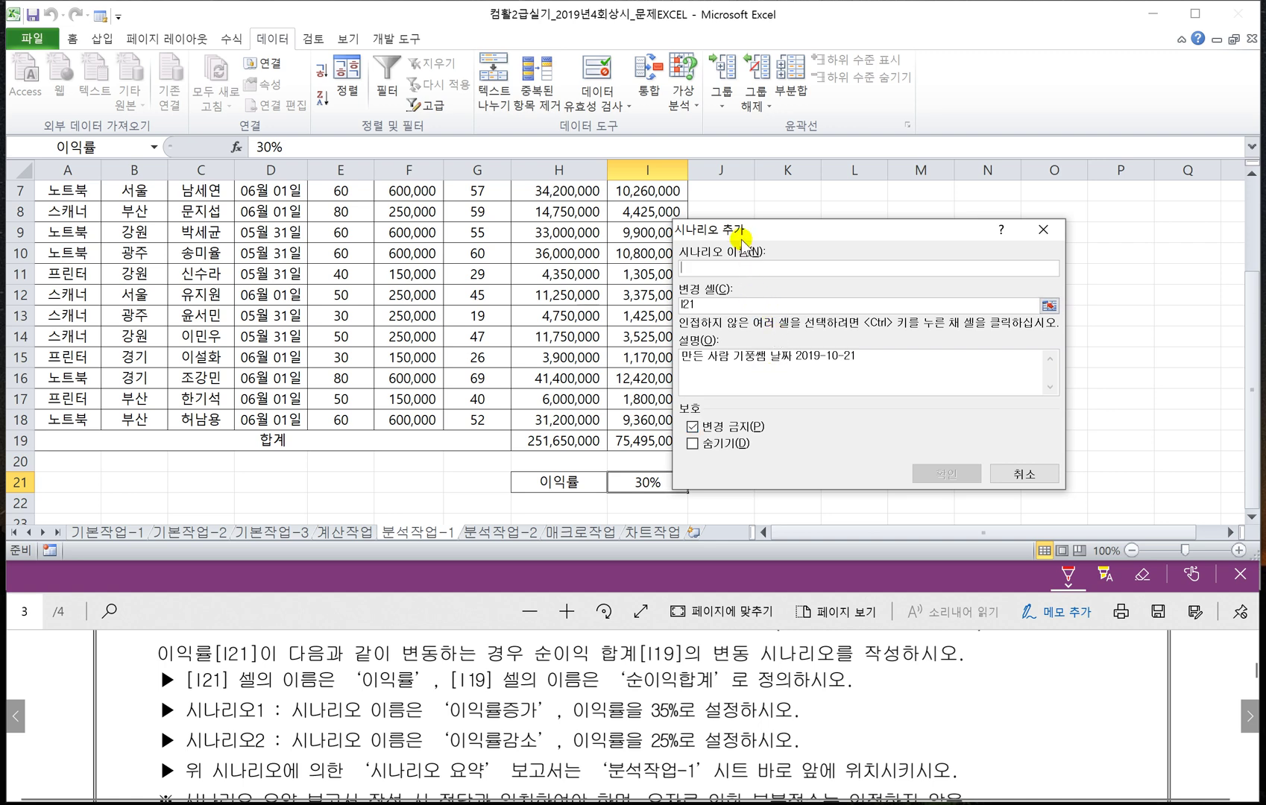
{"action": "type", "text": "이익률증가"}
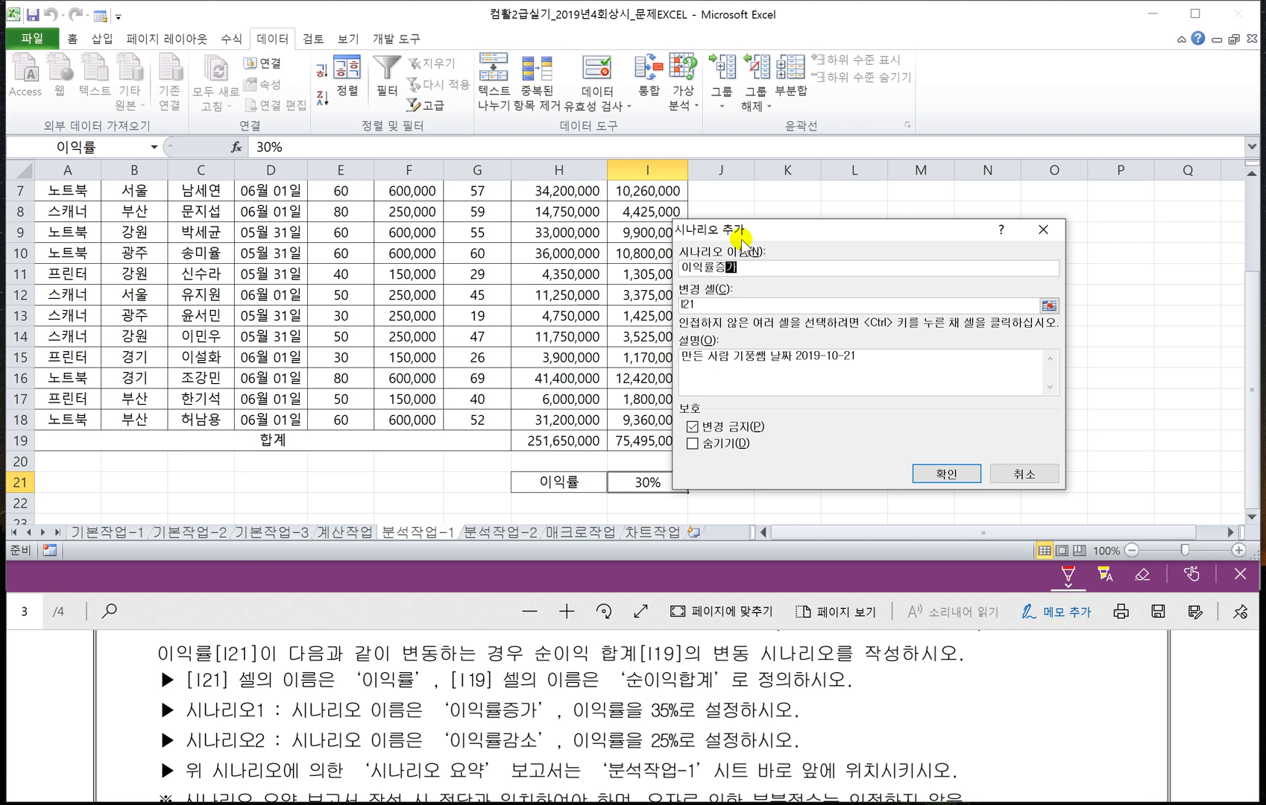
{"action": "left_click", "coordinate": [947, 474]}
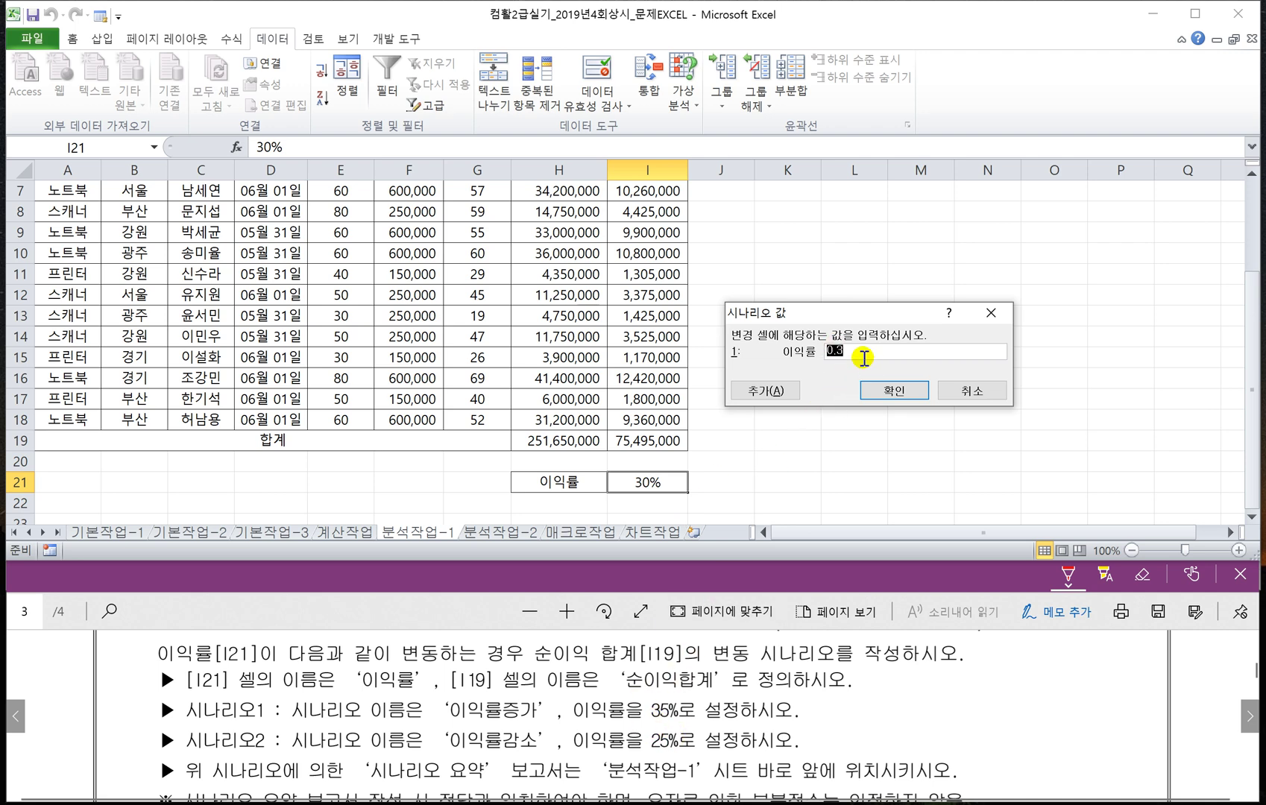
{"action": "type", "text": "0"}
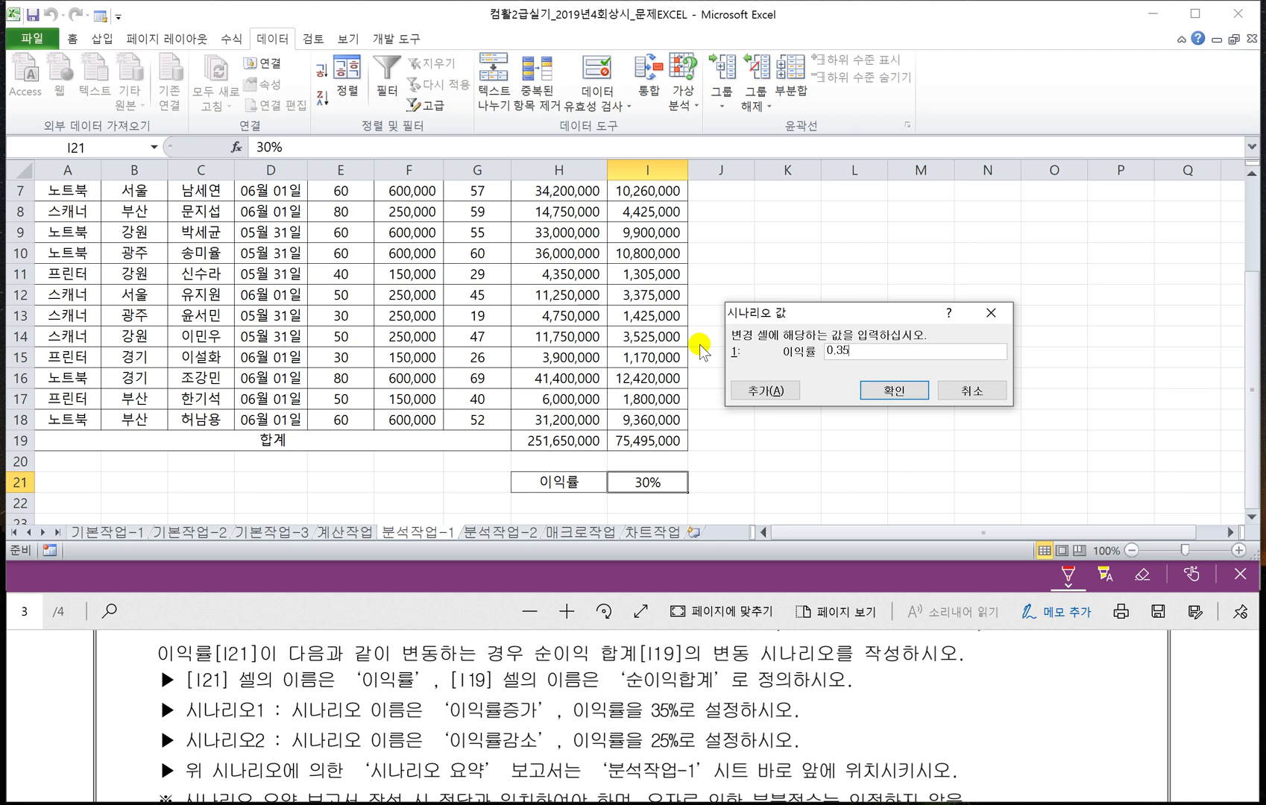
Add a second scenario named 이익률감소 for cell I21 with 이익률 set to 0.25.
{"action": "left_click", "coordinate": [760, 391]}
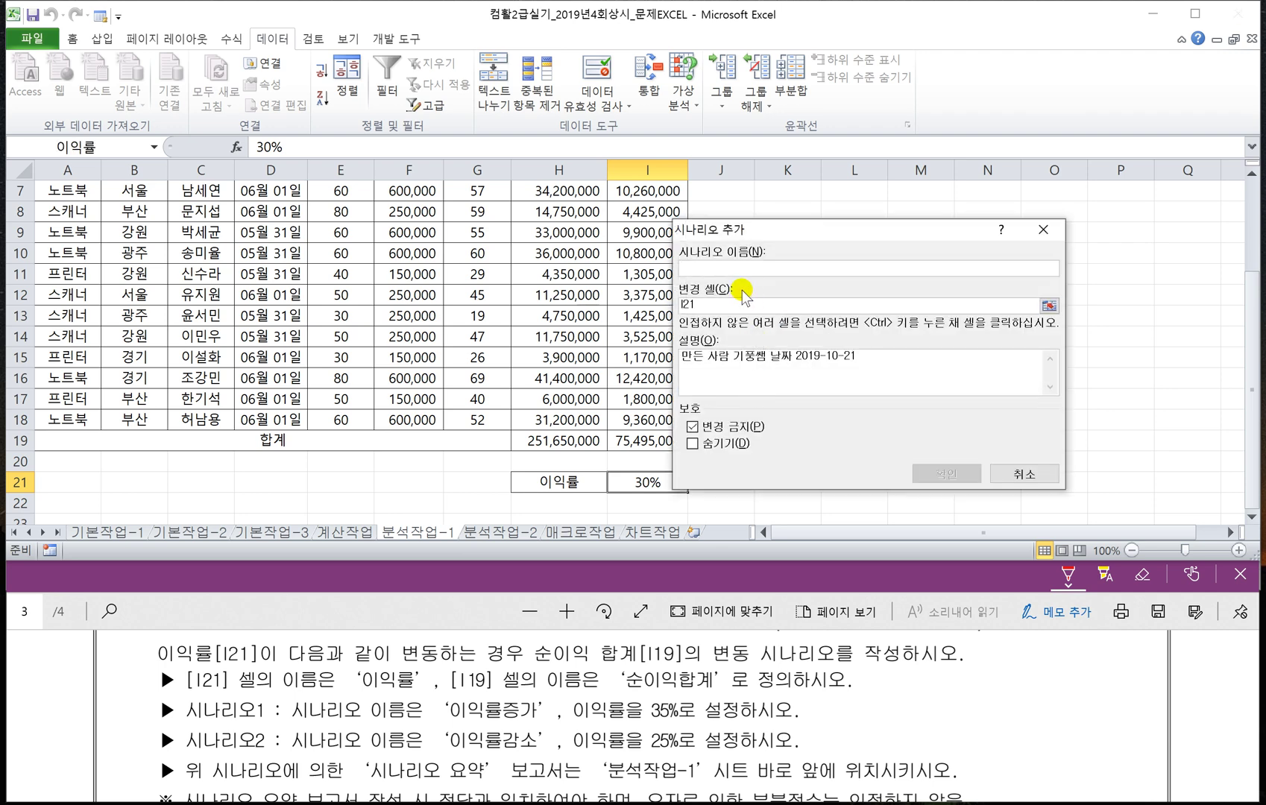
{"action": "type", "text": "ㅇ"}
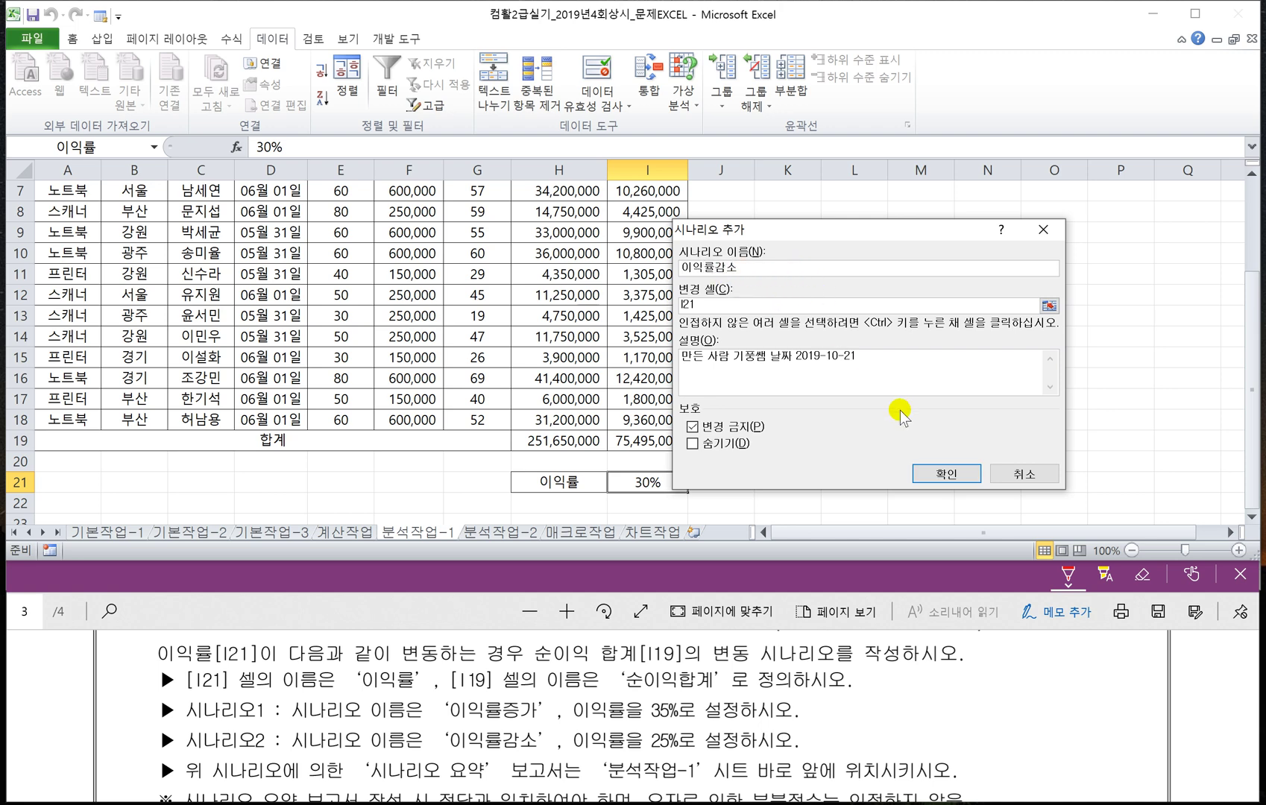
{"action": "left_click", "coordinate": [932, 471]}
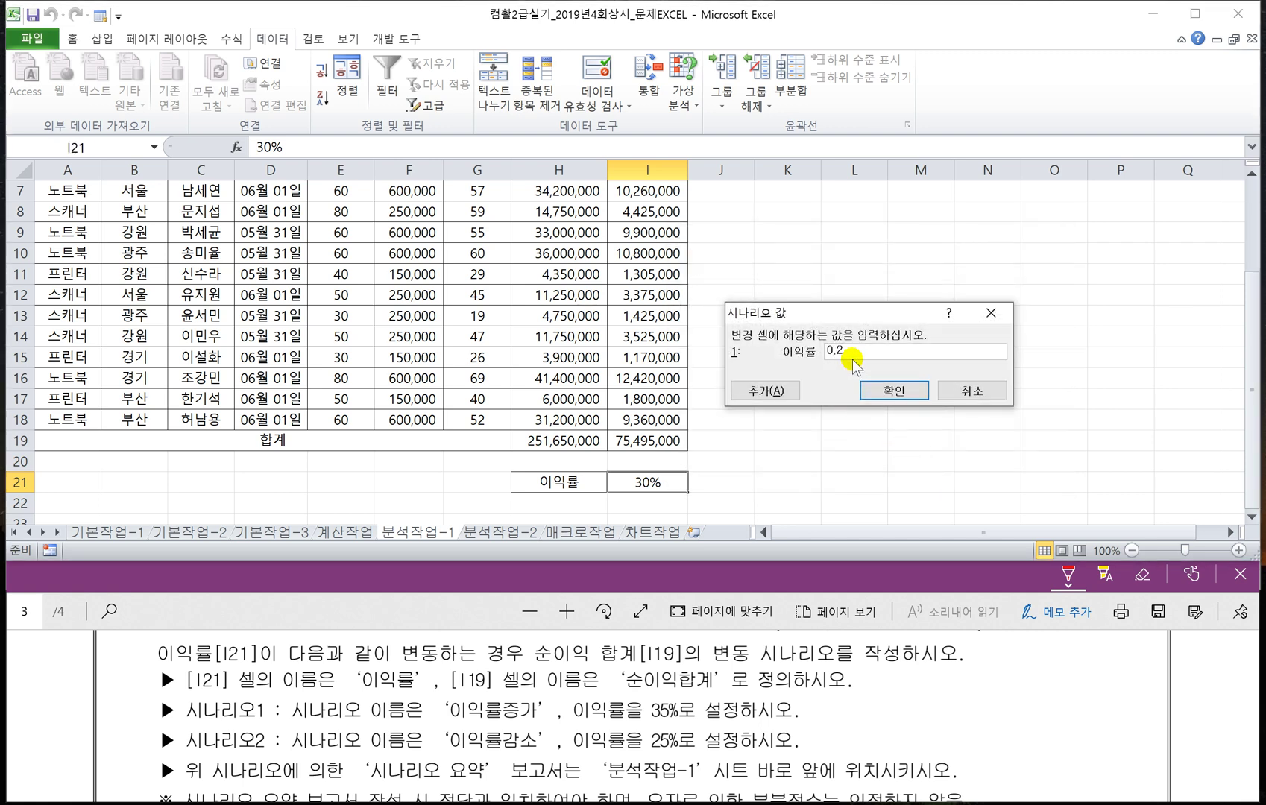
{"action": "left_click", "coordinate": [897, 390]}
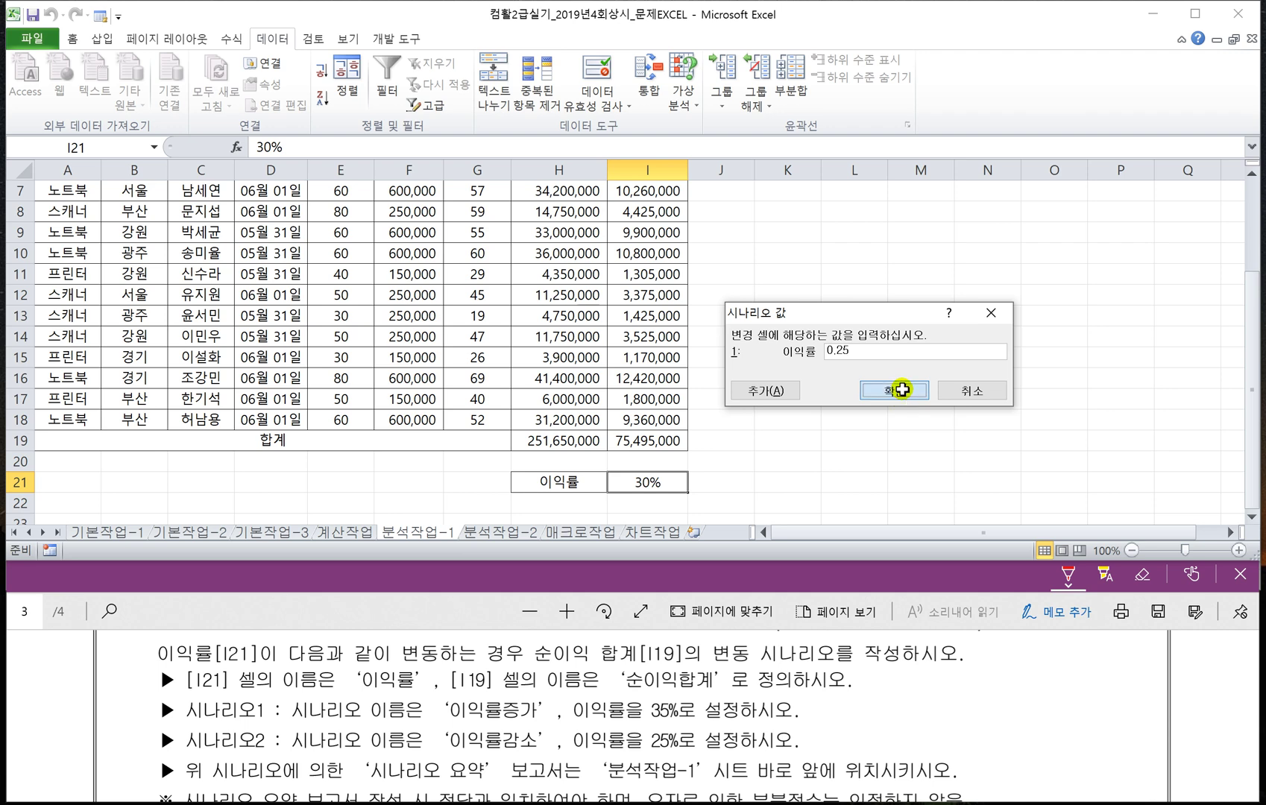
Create a 시나리오 요약 report from the scenarios with only I19 as the result cell.
{"action": "left_click_drag", "start_coordinate": [832, 217], "coordinate": [874, 191]}
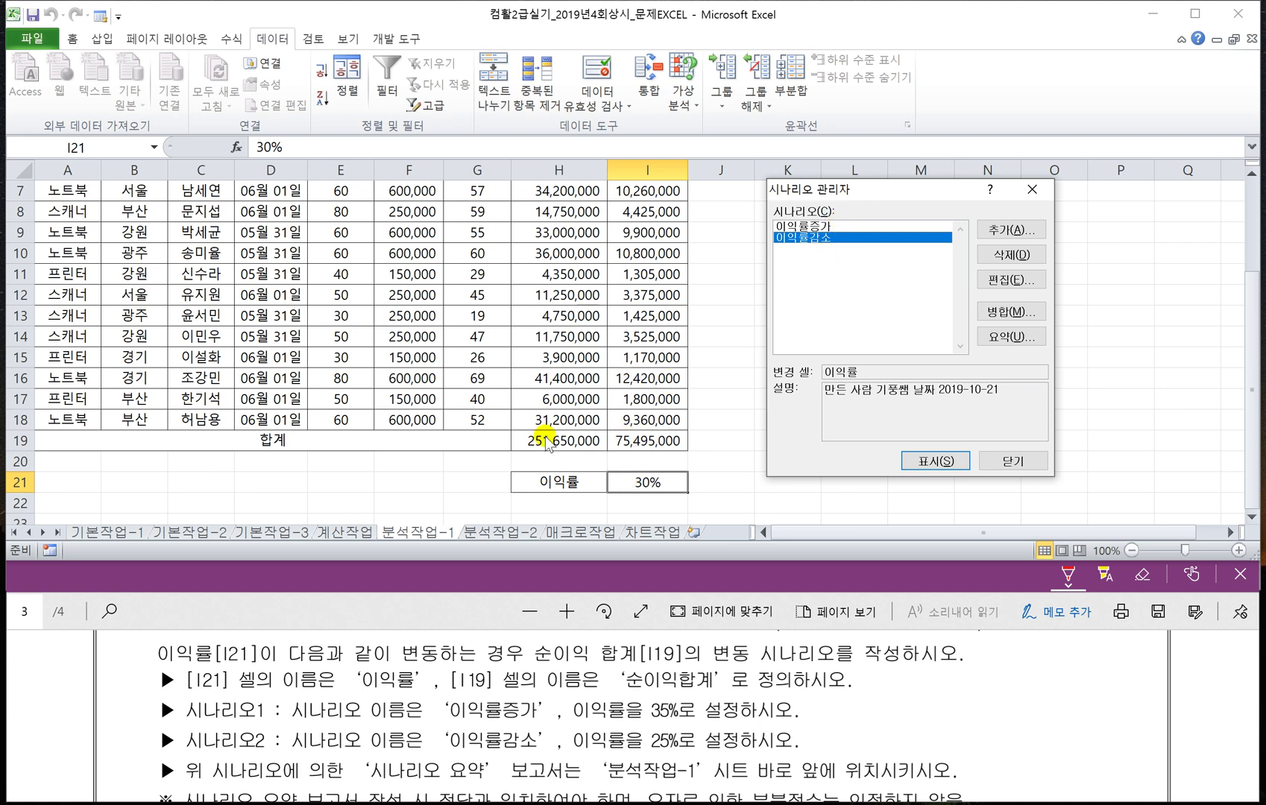
{"action": "left_click", "coordinate": [996, 337]}
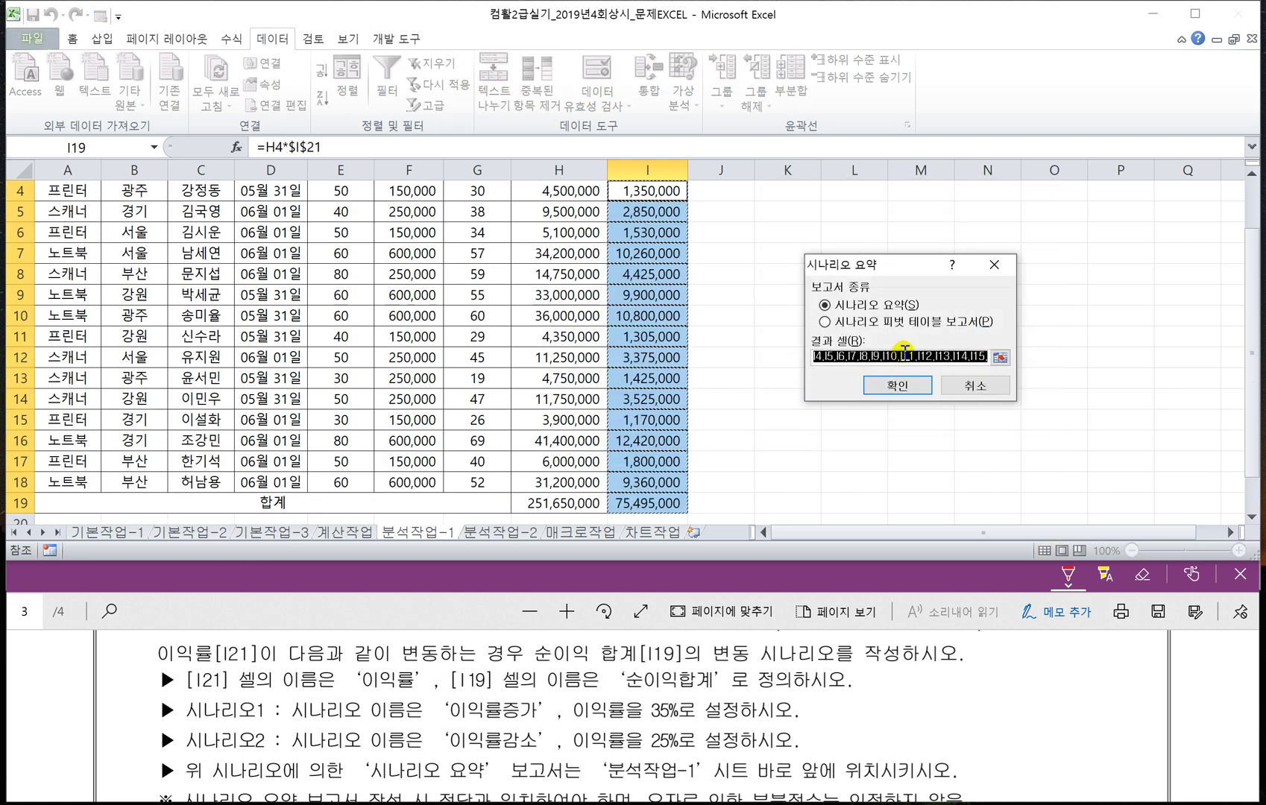
{"action": "key", "text": "Delete"}
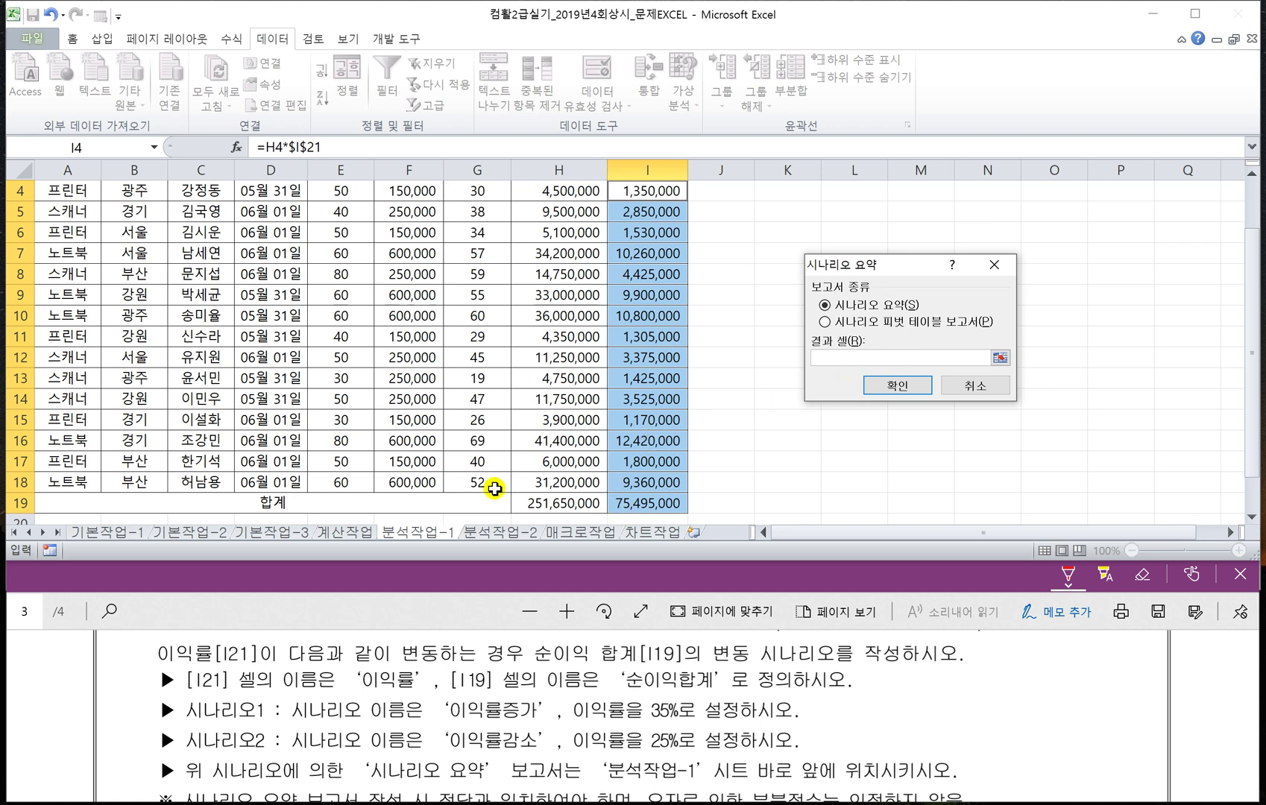
{"action": "left_click", "coordinate": [623, 503]}
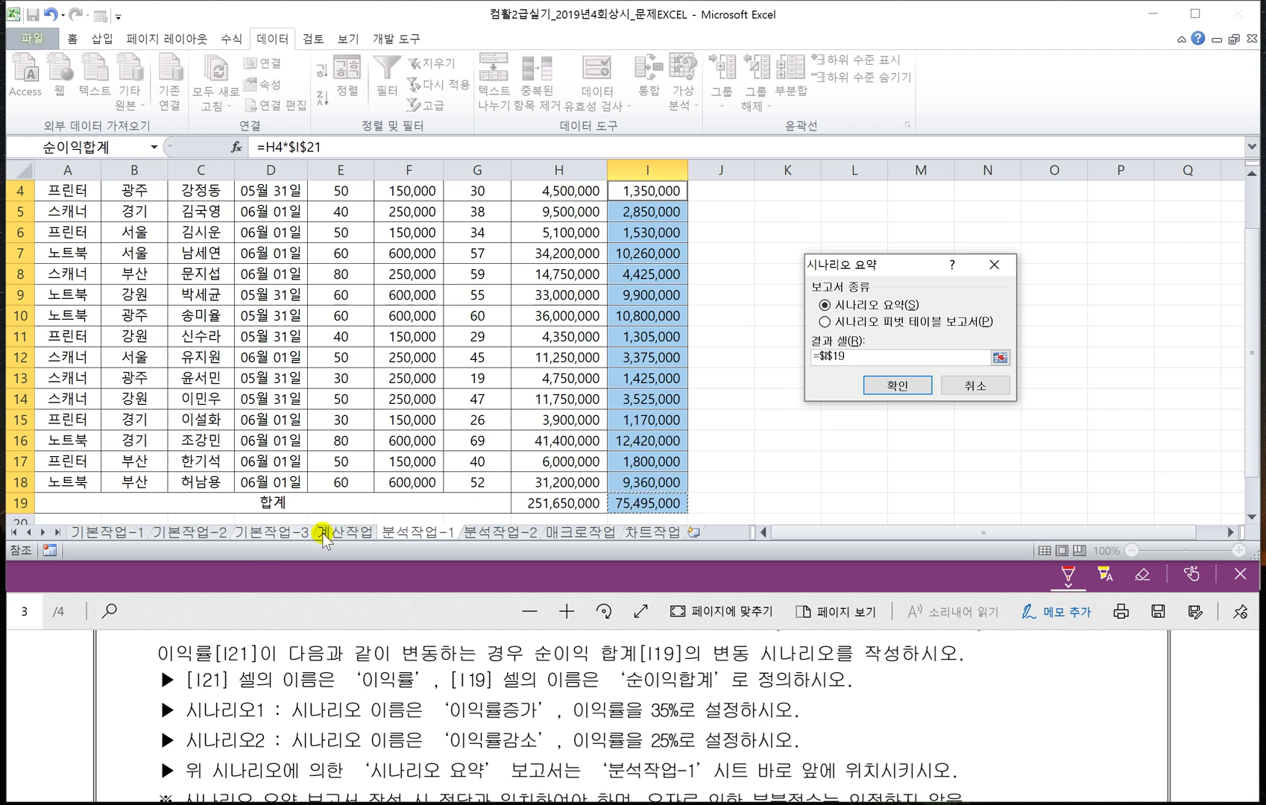
{"action": "scroll", "coordinate": [656, 512], "scroll_direction": "up", "scroll_amount": 1}
{"action": "scroll", "coordinate": [656, 512], "scroll_direction": "down", "scroll_amount": 2}
{"action": "left_click", "coordinate": [897, 386]}
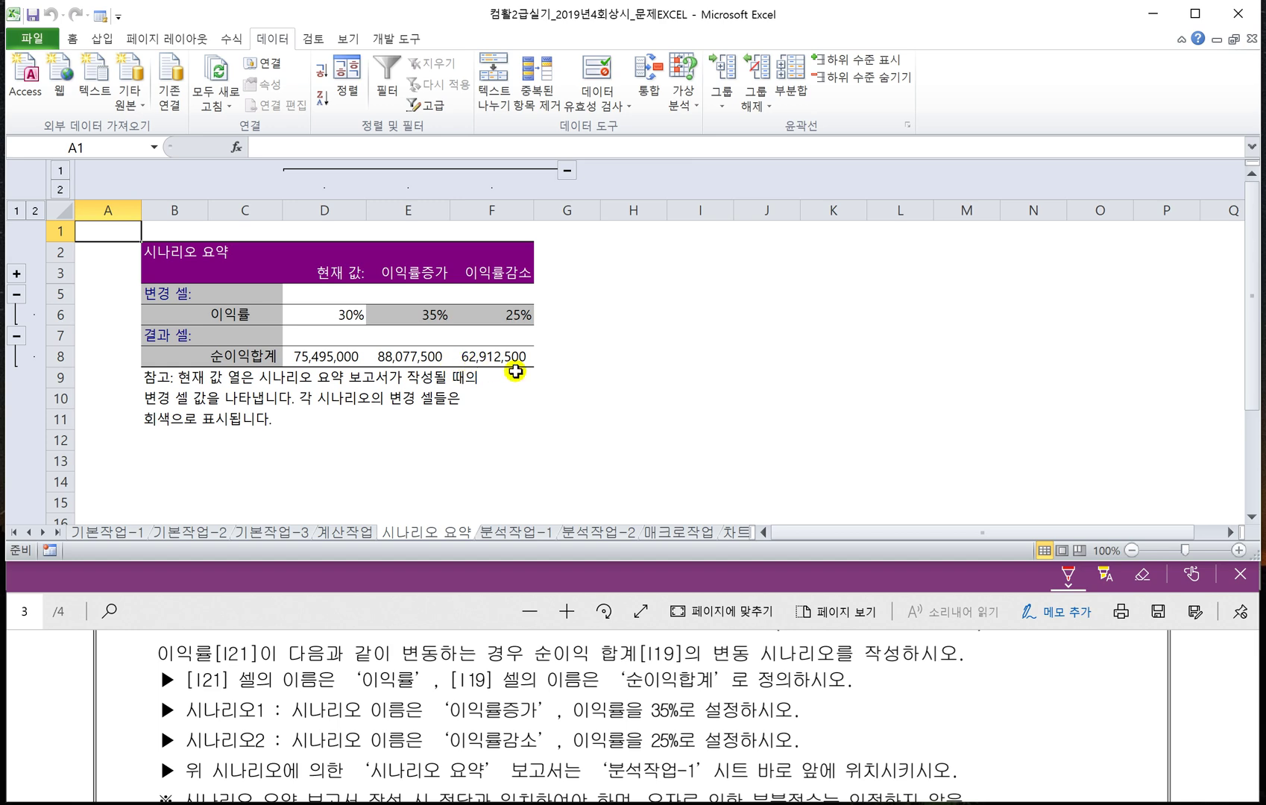
Open the 분석작업-2 sheet and underline '영어'의 최대값 and '수학'의 최소값 in its exam PDF instructions.
{"action": "left_click", "coordinate": [510, 534]}
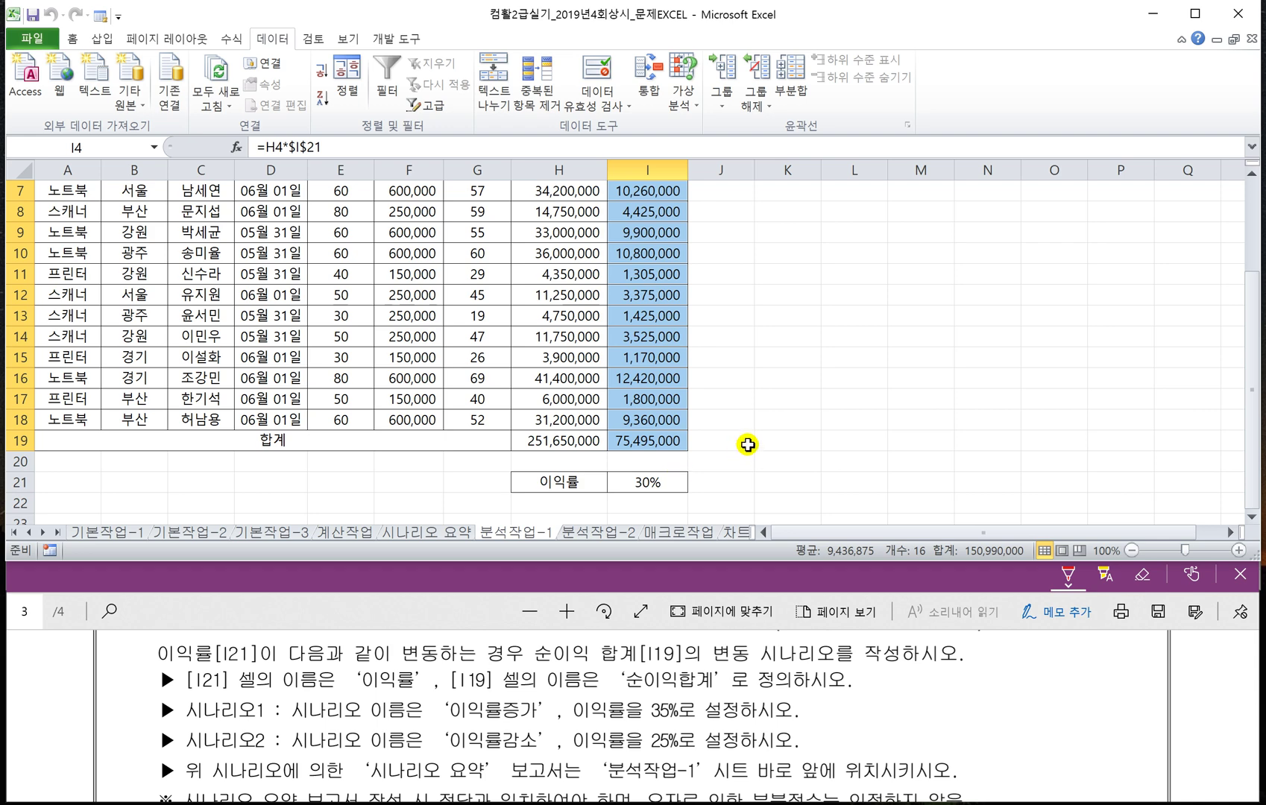
{"action": "left_click", "coordinate": [597, 533]}
{"action": "left_click", "coordinate": [709, 454]}
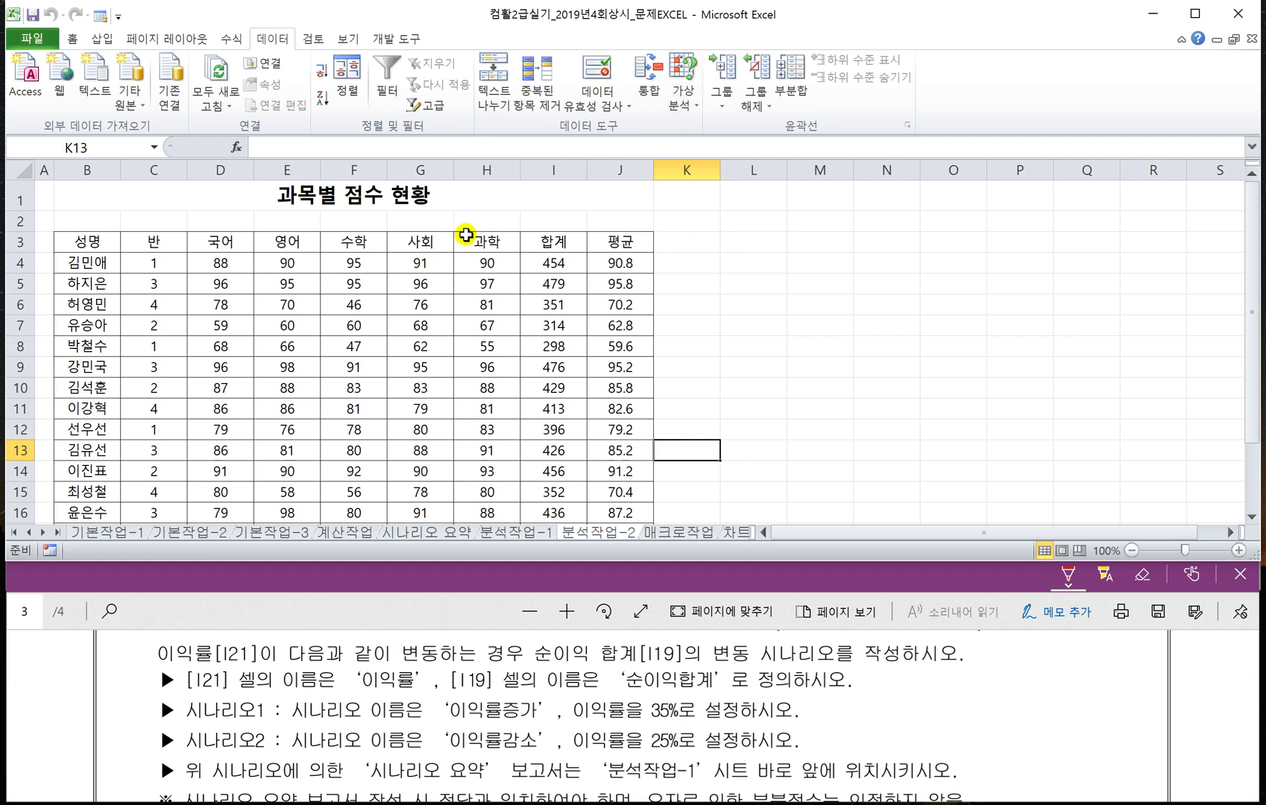
{"action": "scroll", "coordinate": [462, 678], "scroll_direction": "down", "scroll_amount": 3}
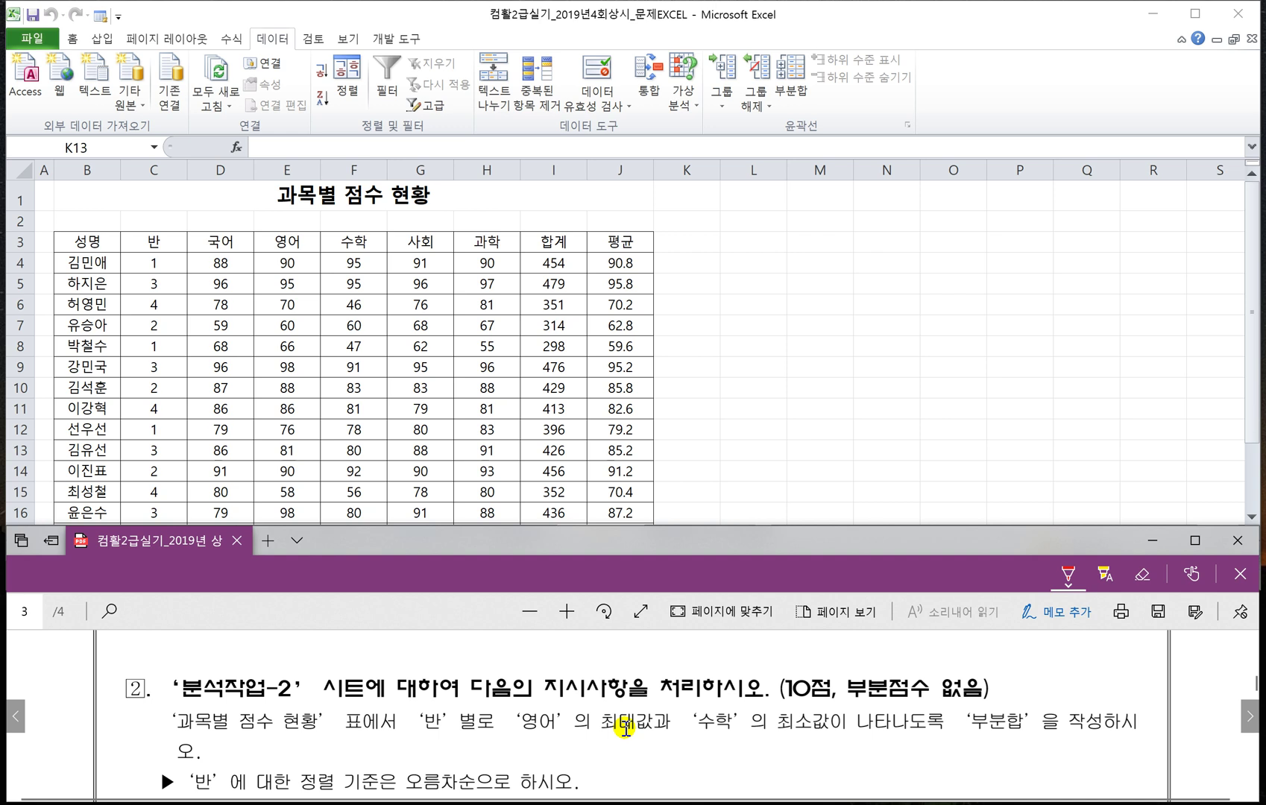
{"action": "left_click_drag", "start_coordinate": [523, 734], "coordinate": [638, 732]}
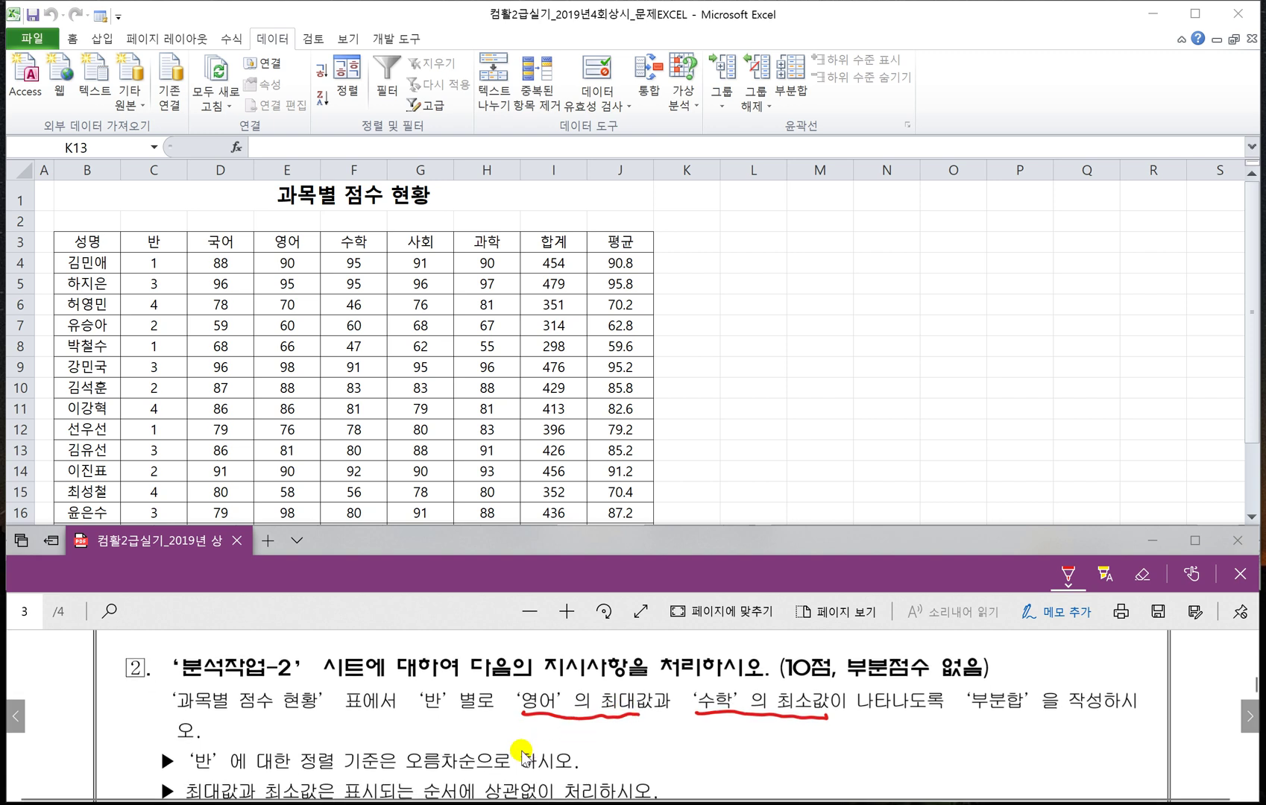
{"action": "scroll", "coordinate": [520, 749], "scroll_direction": "down", "scroll_amount": 1}
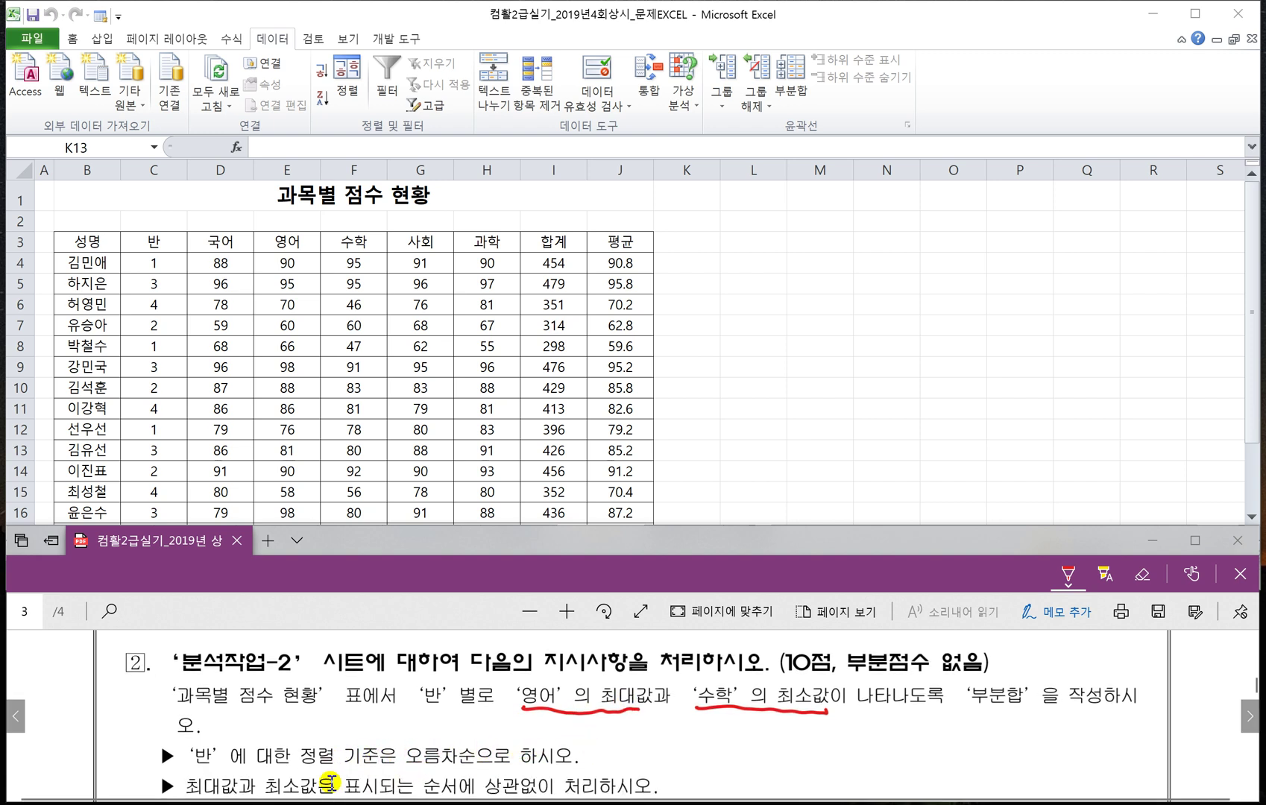
Sort the 과목별 점수 현황 table B3:J19 by 반 in ascending order (오름차순).
{"action": "scroll", "coordinate": [328, 782], "scroll_direction": "down", "scroll_amount": 1}
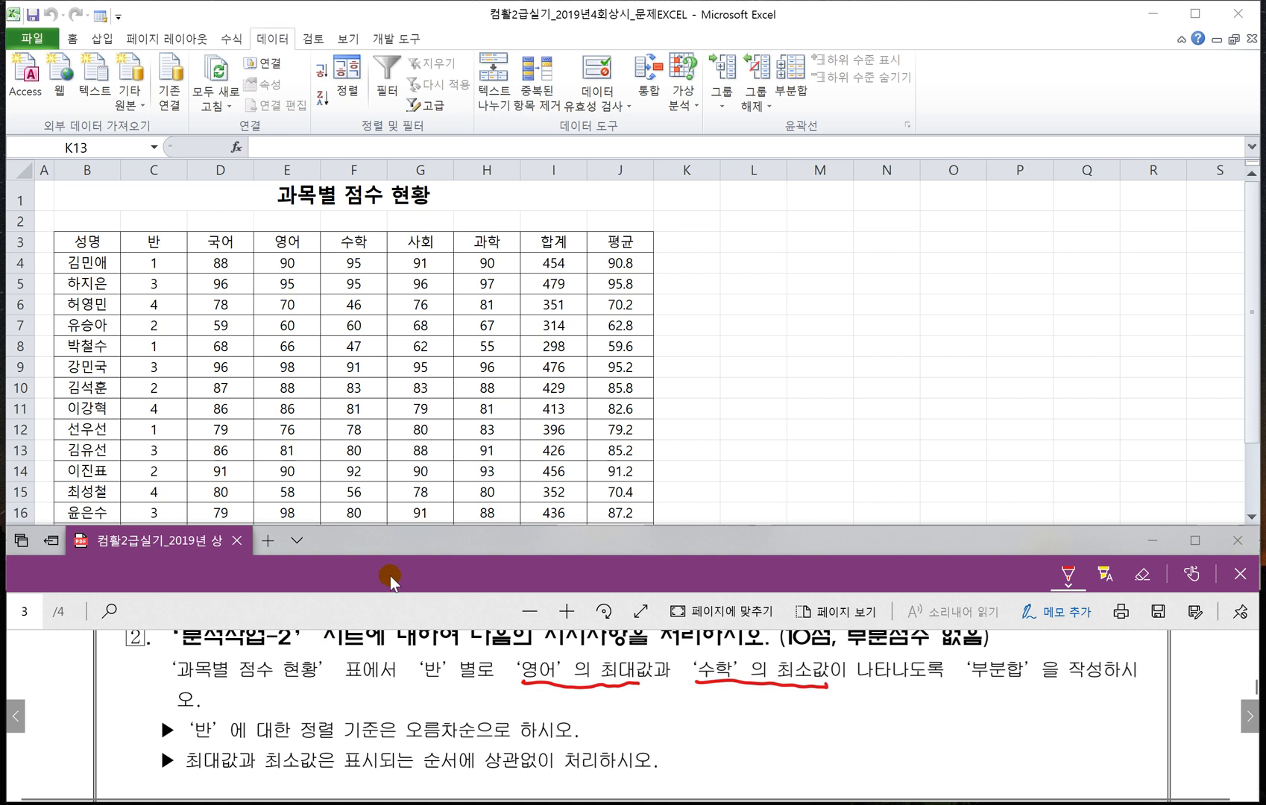
{"action": "scroll", "coordinate": [598, 713], "scroll_direction": "up", "scroll_amount": 1}
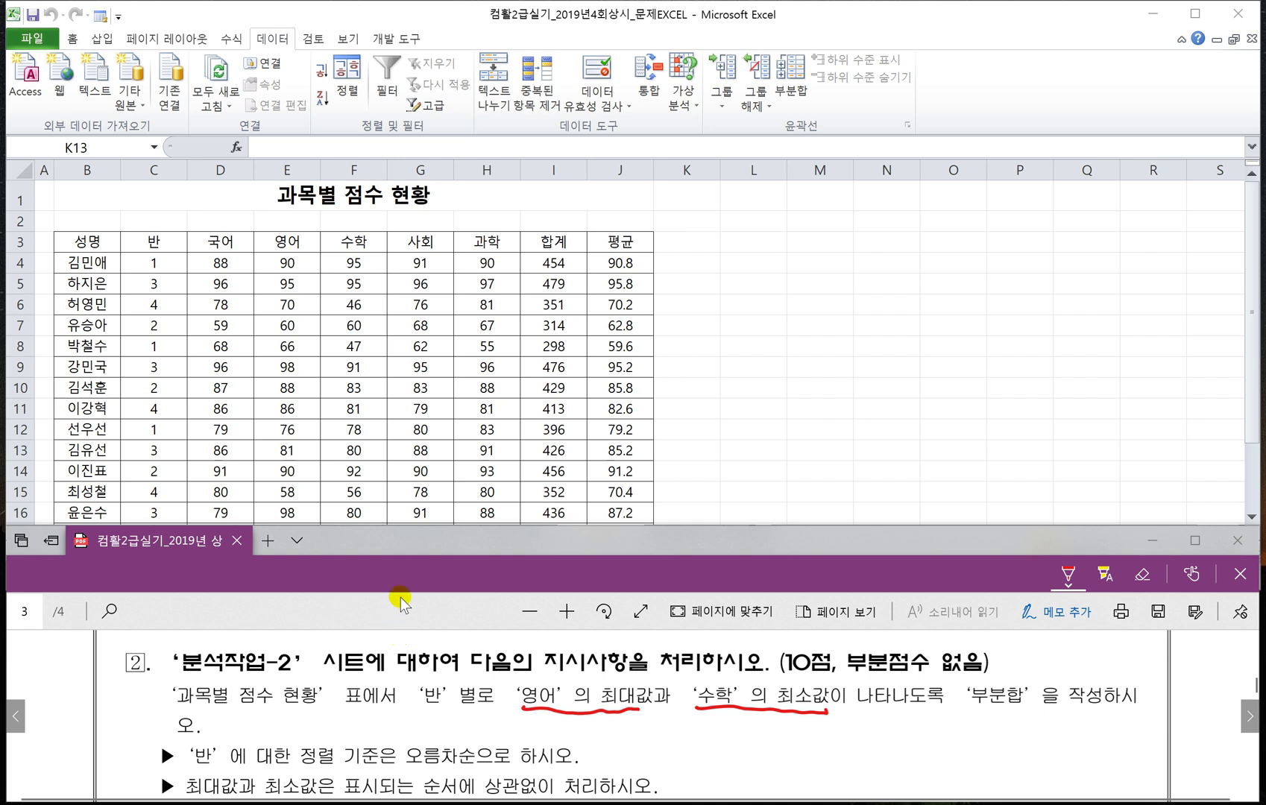
{"action": "left_click", "coordinate": [76, 242]}
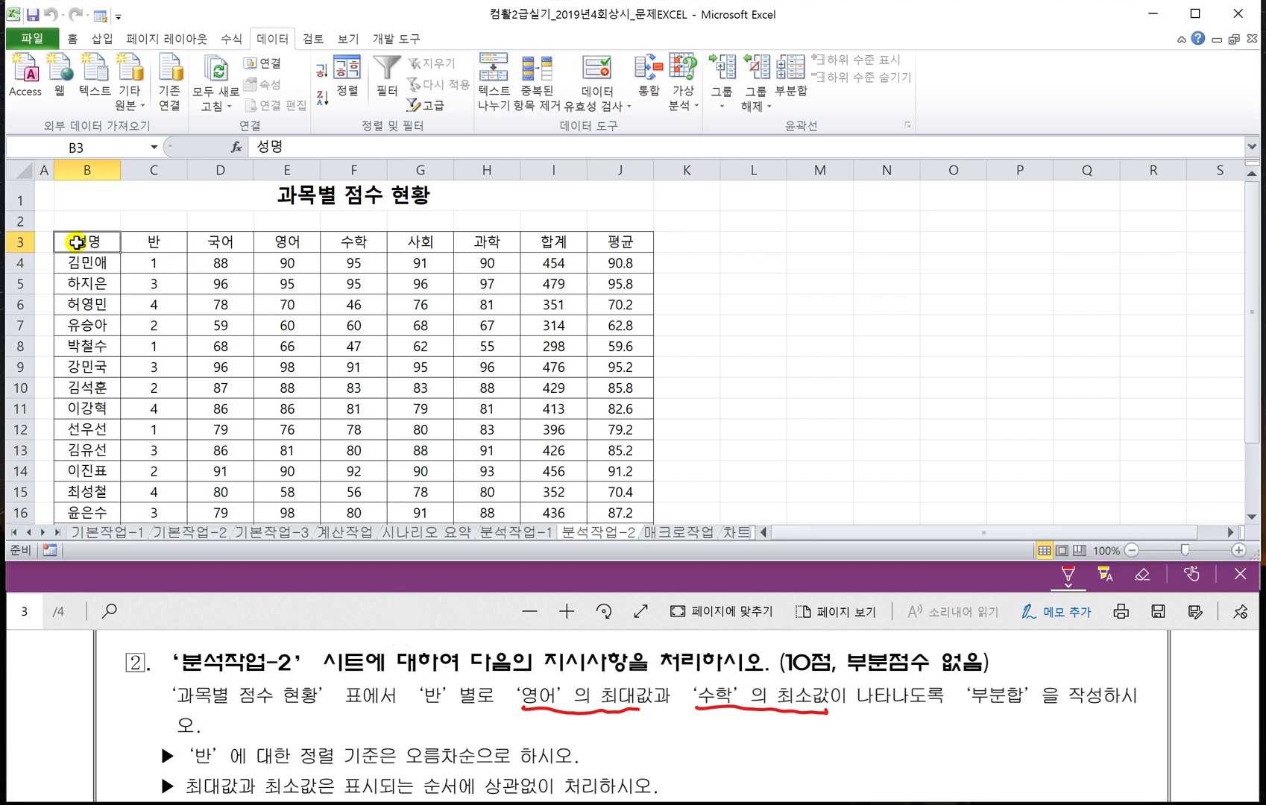
{"action": "key", "text": "ctrl+shift+Down"}
{"action": "key", "text": "ctrl+shift+Right"}
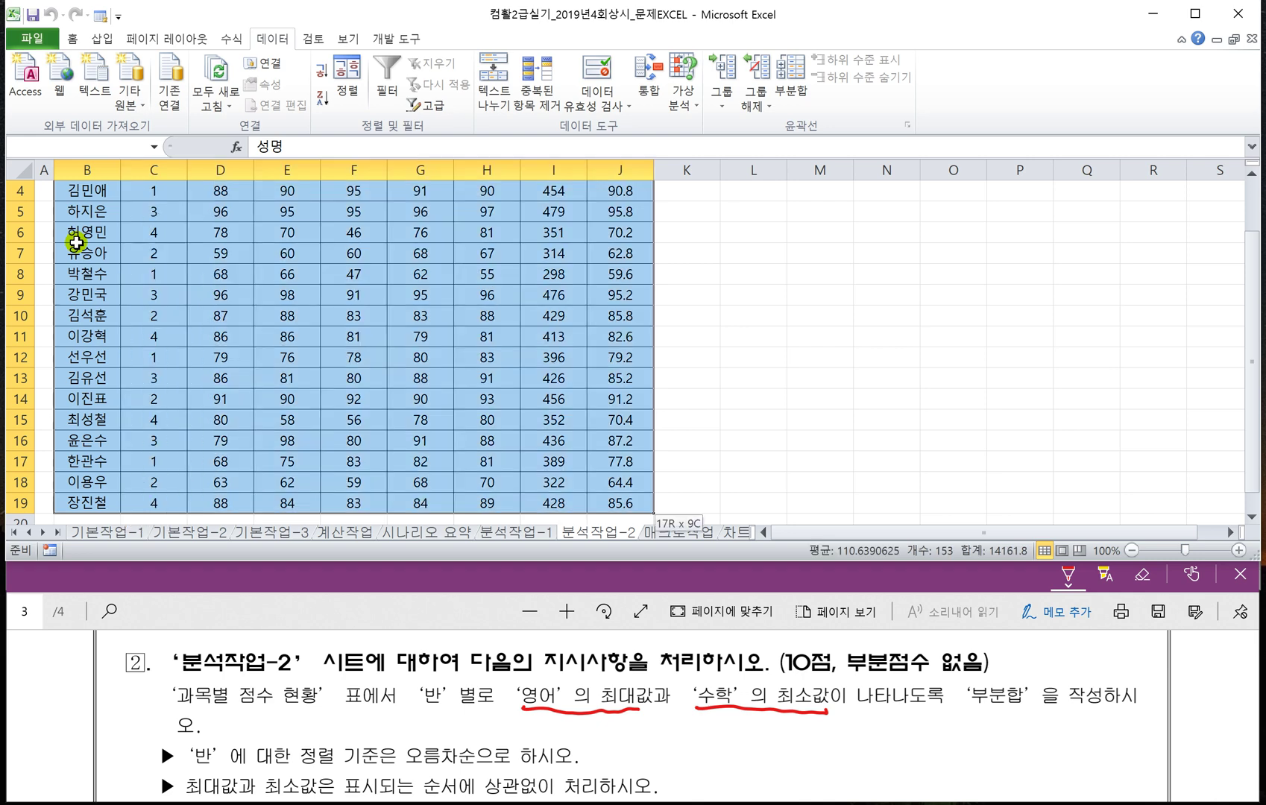
{"action": "scroll", "coordinate": [258, 254], "scroll_direction": "up", "scroll_amount": 1}
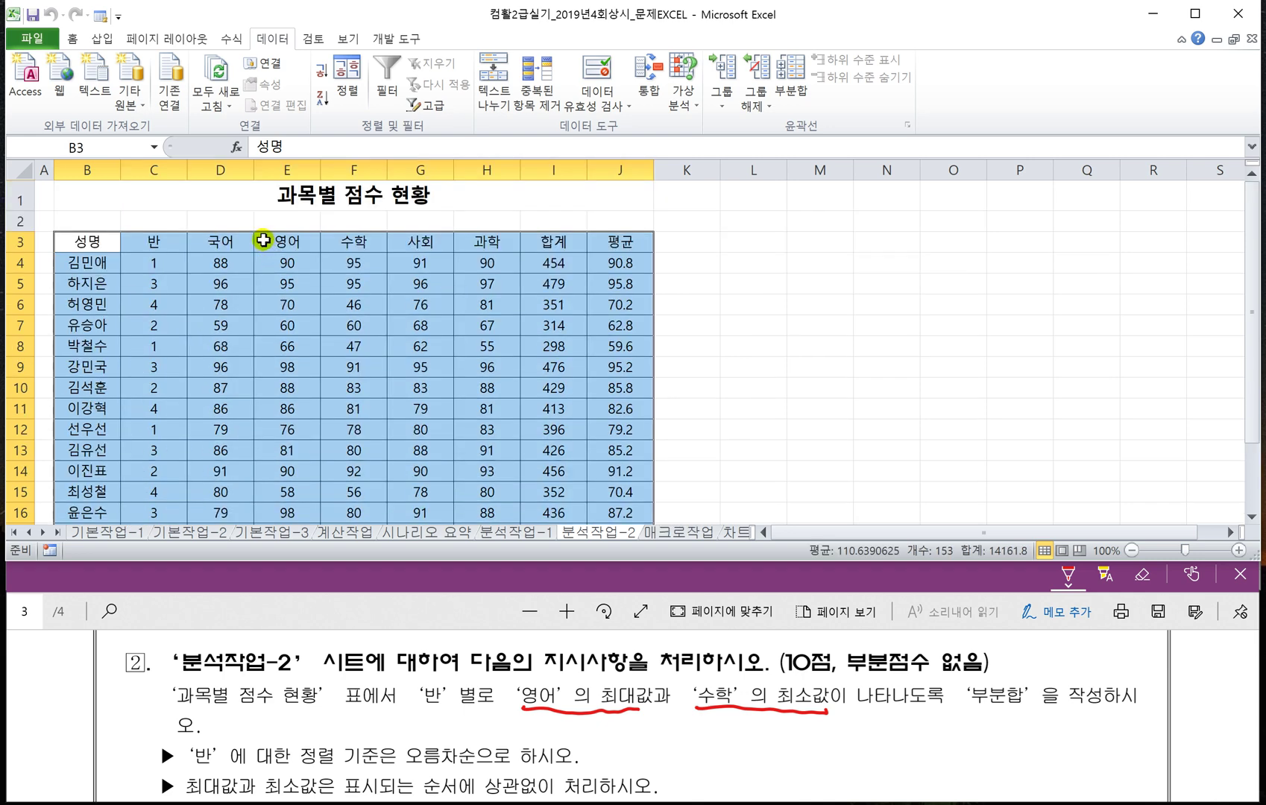
{"action": "left_click", "coordinate": [351, 606]}
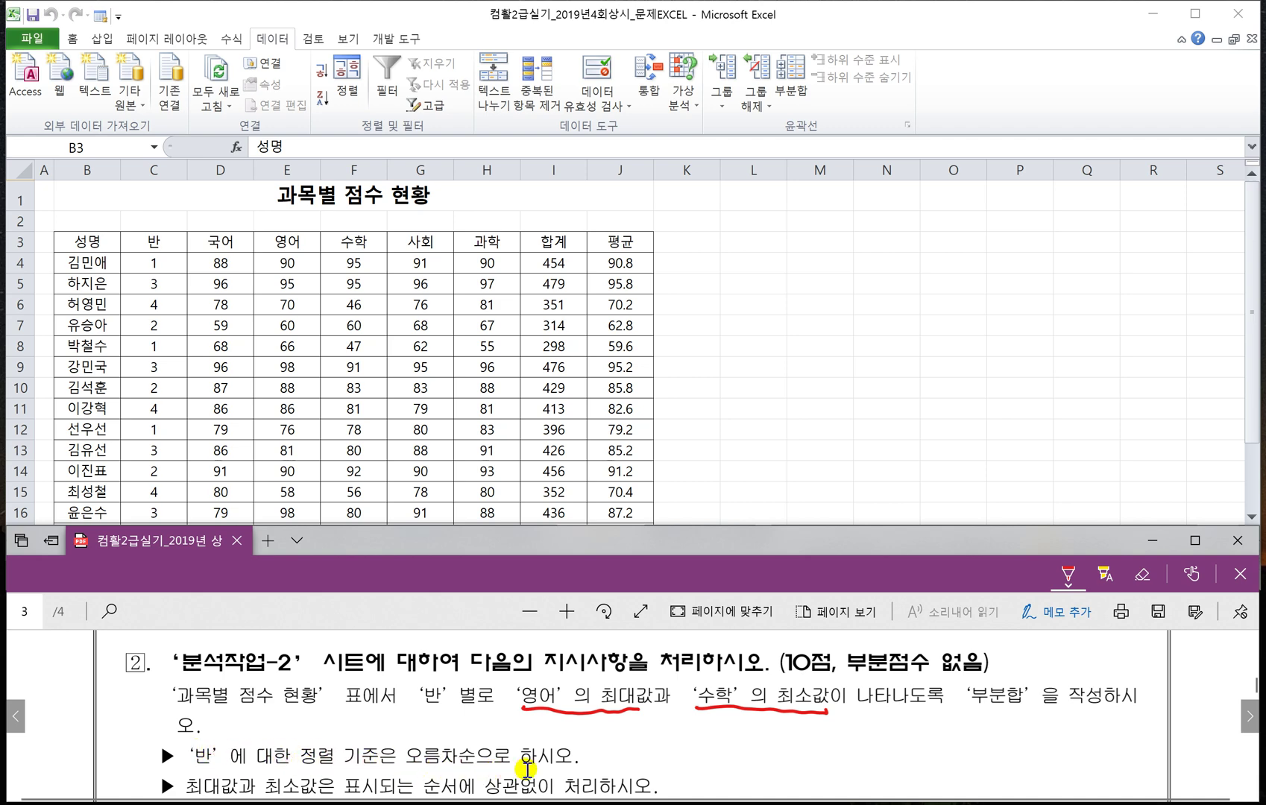
{"action": "left_click", "coordinate": [378, 228]}
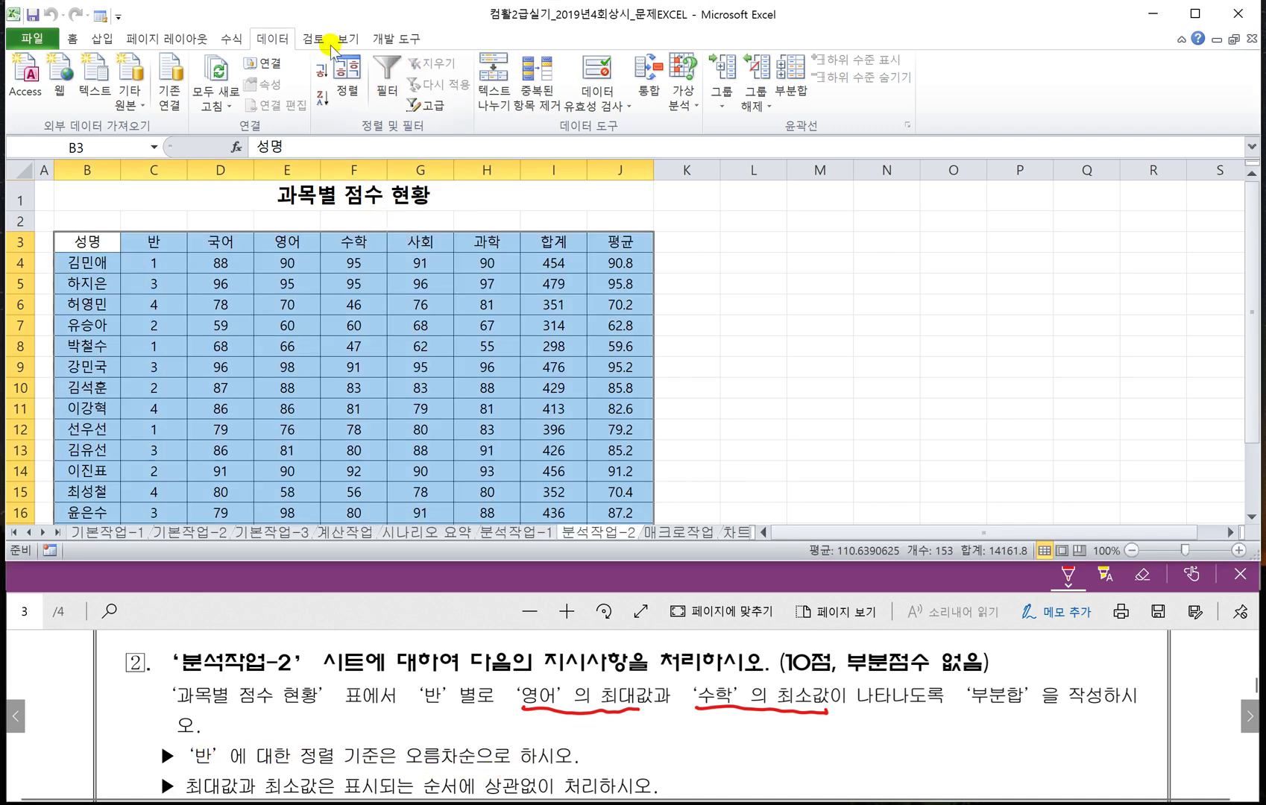
{"action": "left_click", "coordinate": [354, 89]}
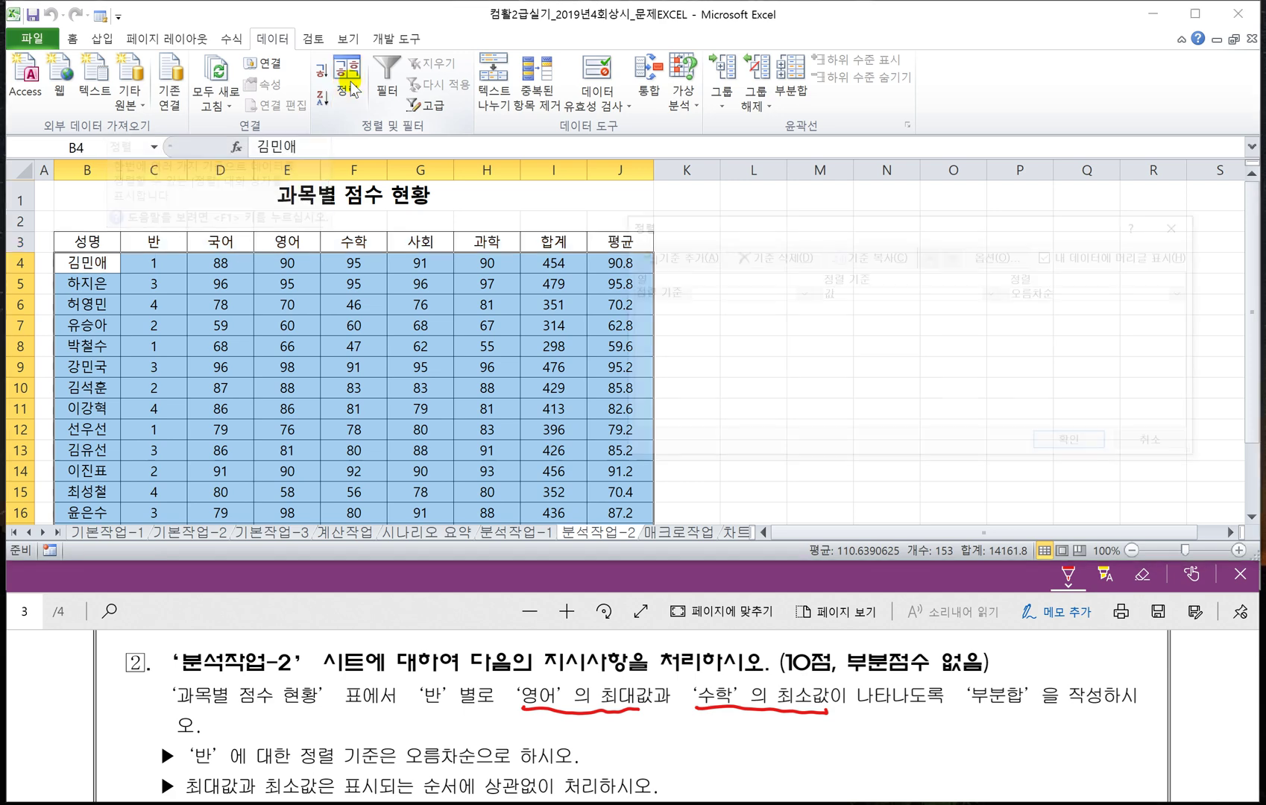
{"action": "left_click", "coordinate": [801, 293]}
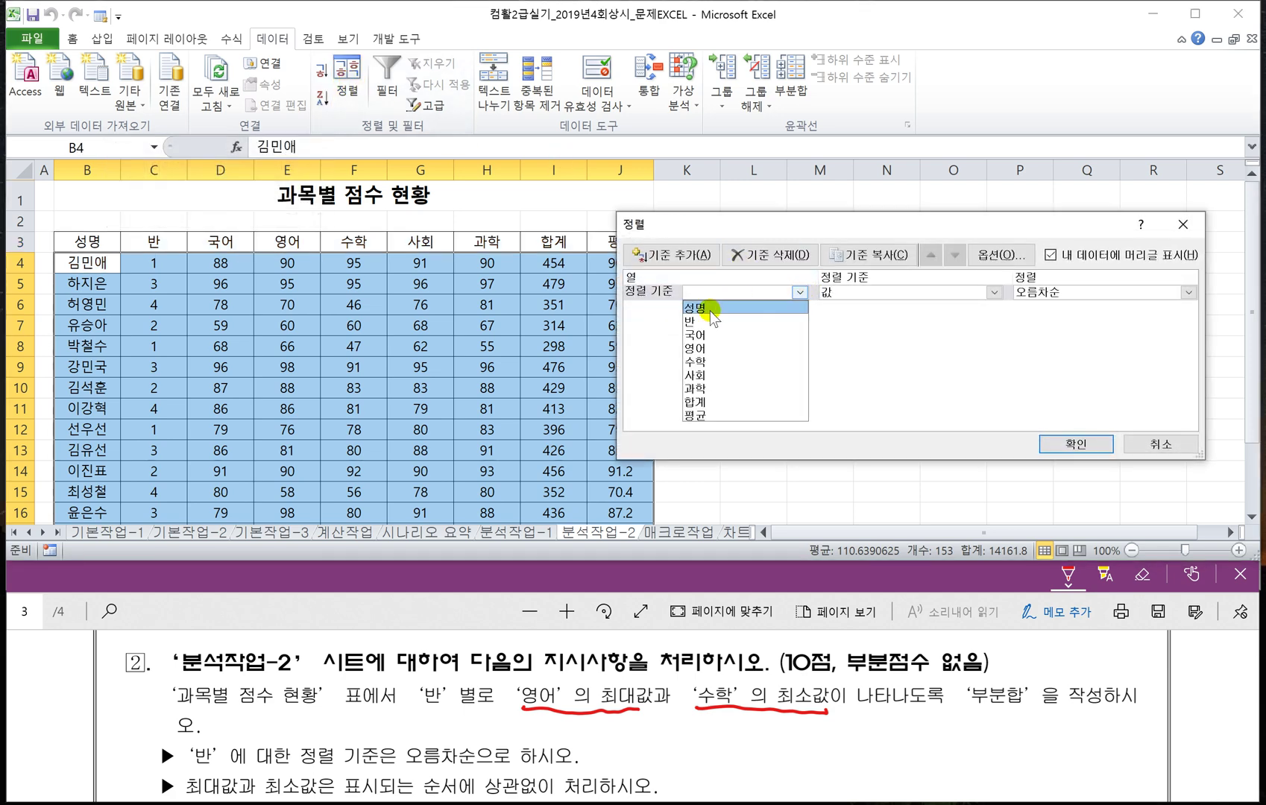
{"action": "left_click", "coordinate": [704, 315]}
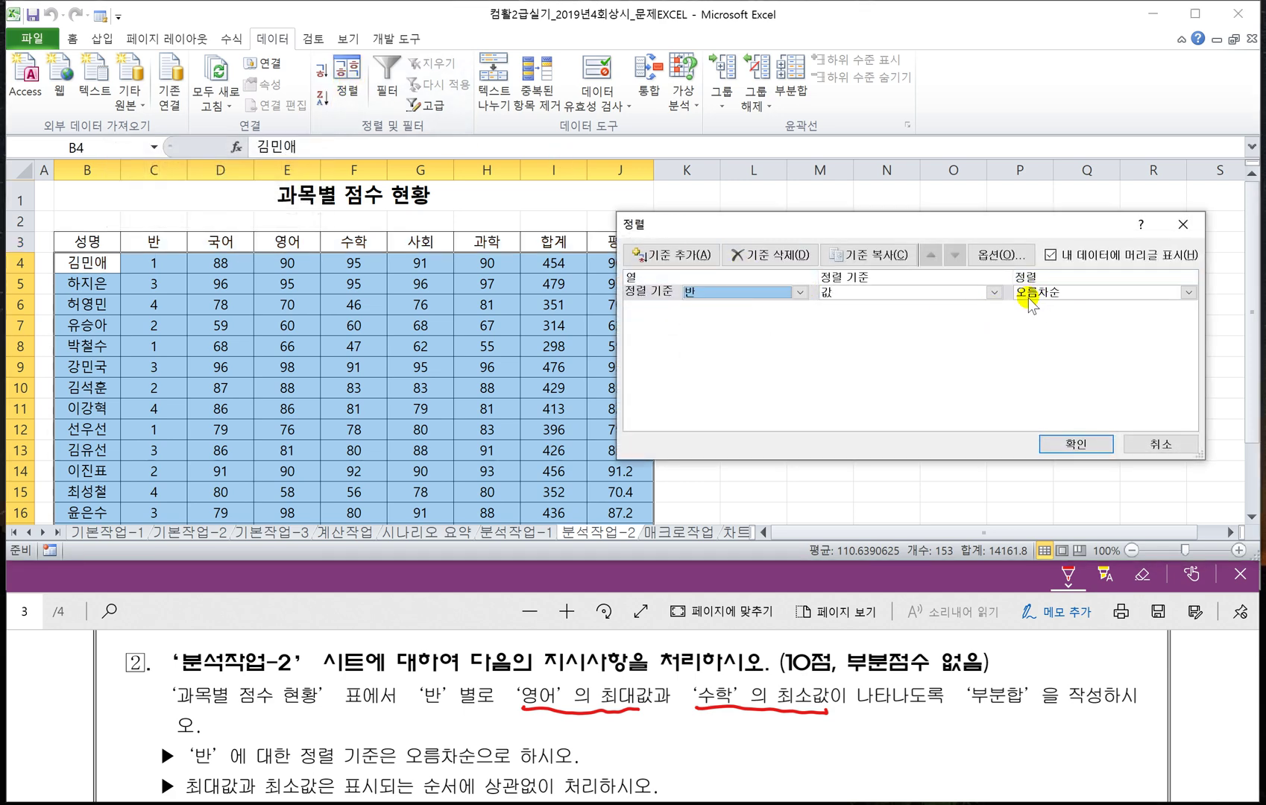
{"action": "left_click", "coordinate": [1082, 445]}
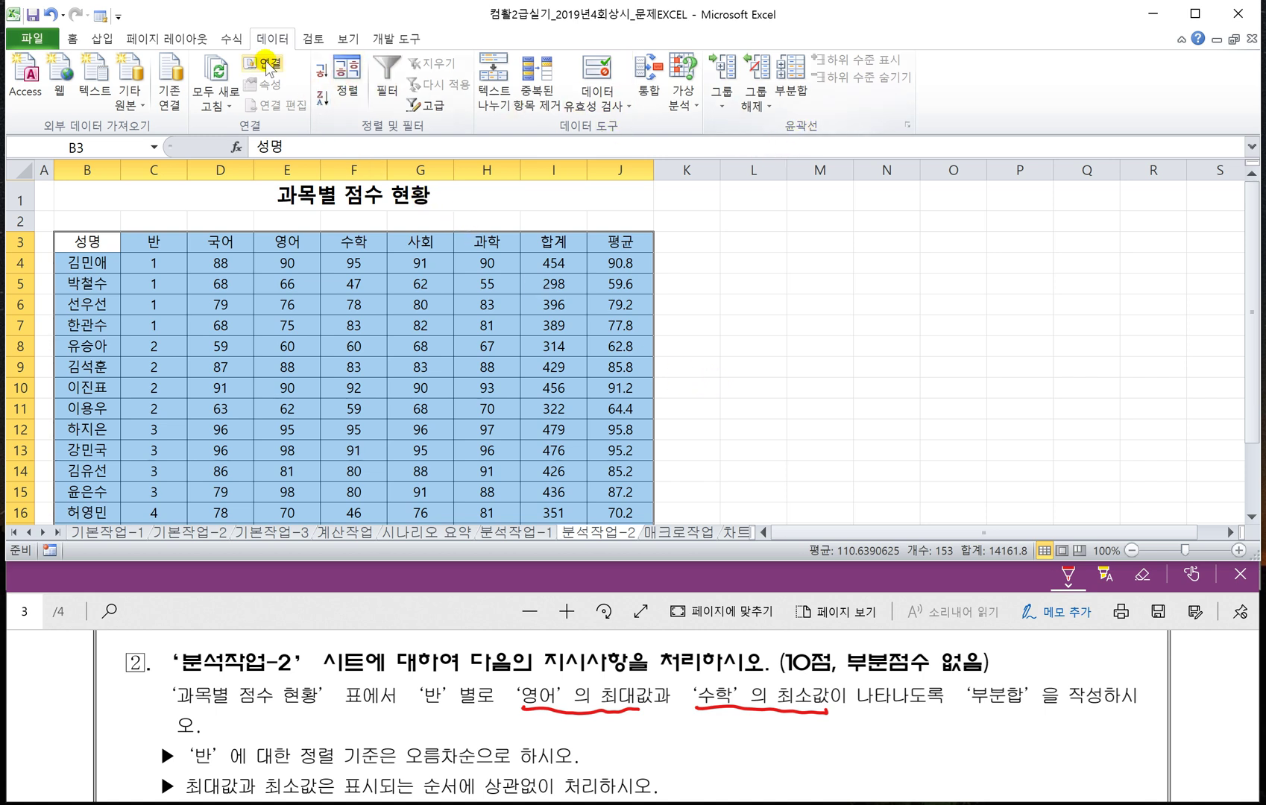
Add a 부분합 to the sorted table grouped by 반, using 최대값 on 영어 only.
{"action": "left_click", "coordinate": [790, 82]}
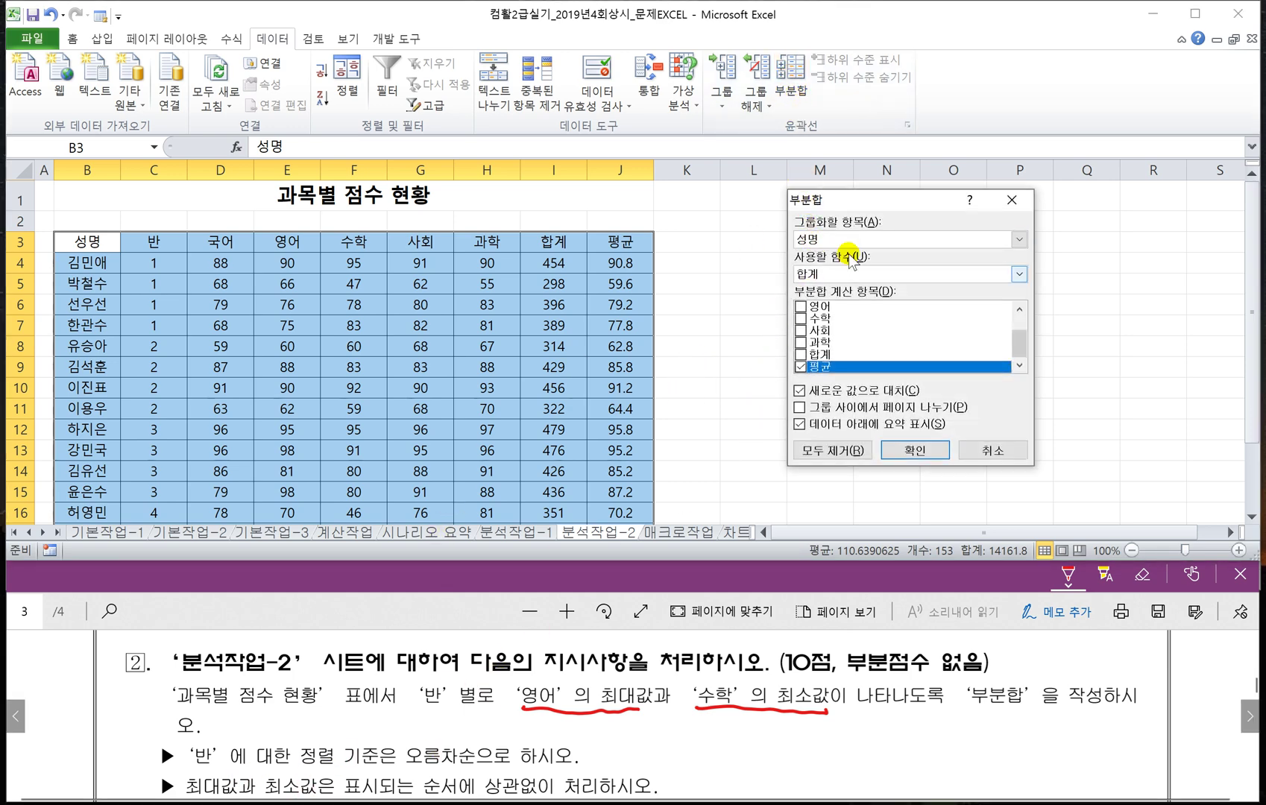
{"action": "left_click", "coordinate": [827, 240]}
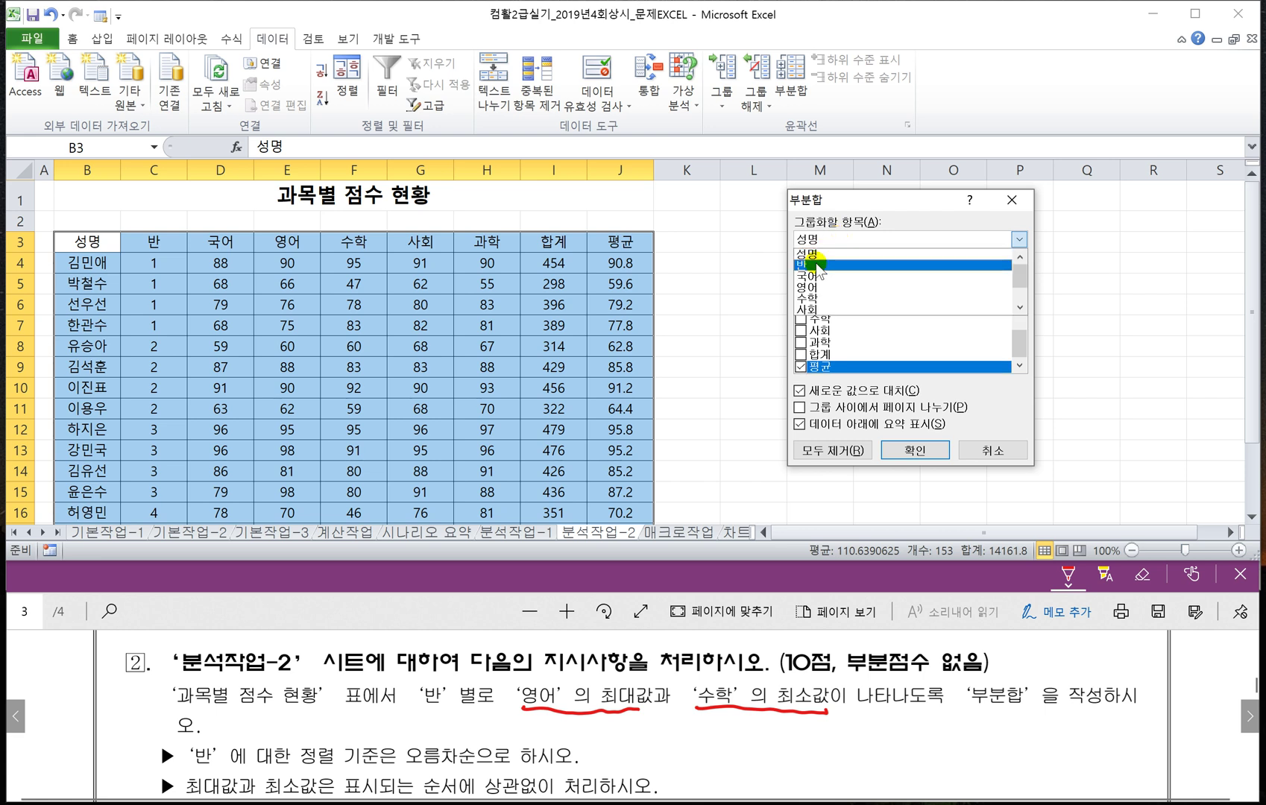
{"action": "left_click", "coordinate": [820, 265]}
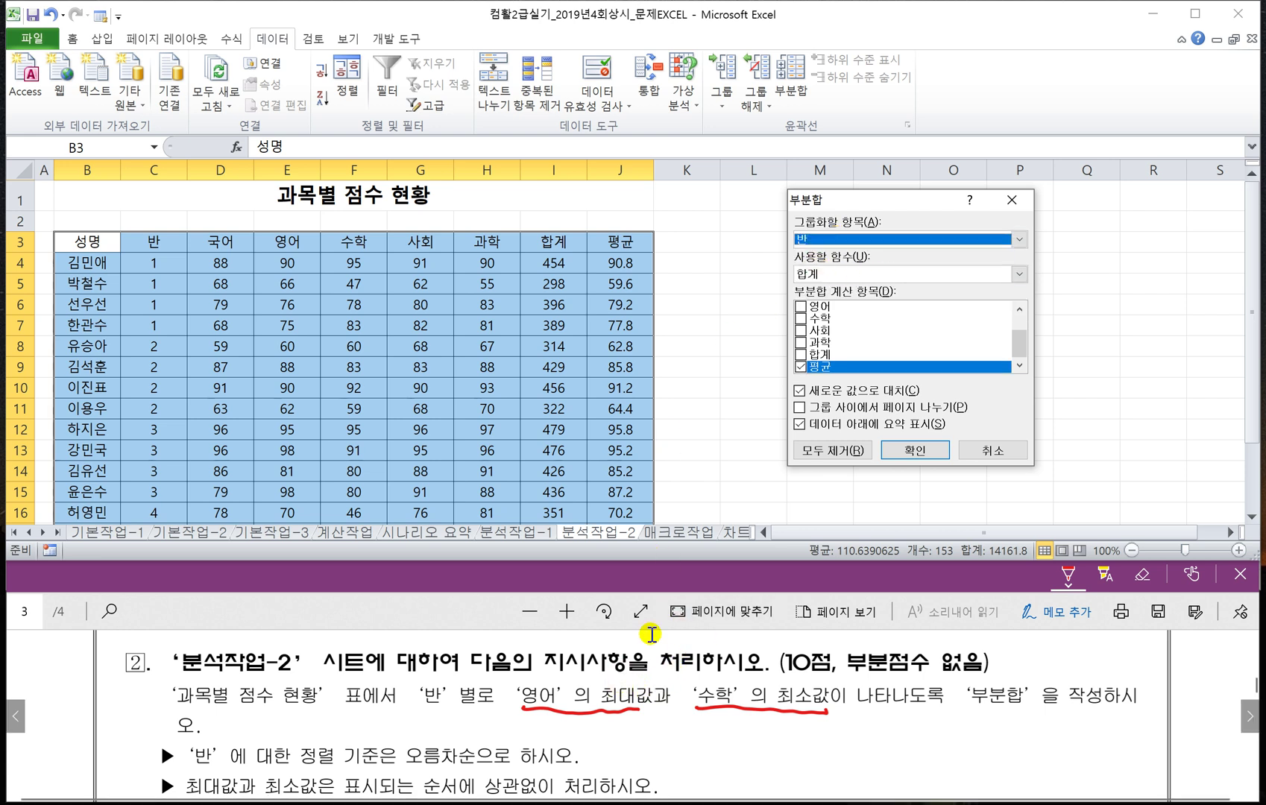
{"action": "left_click", "coordinate": [824, 276]}
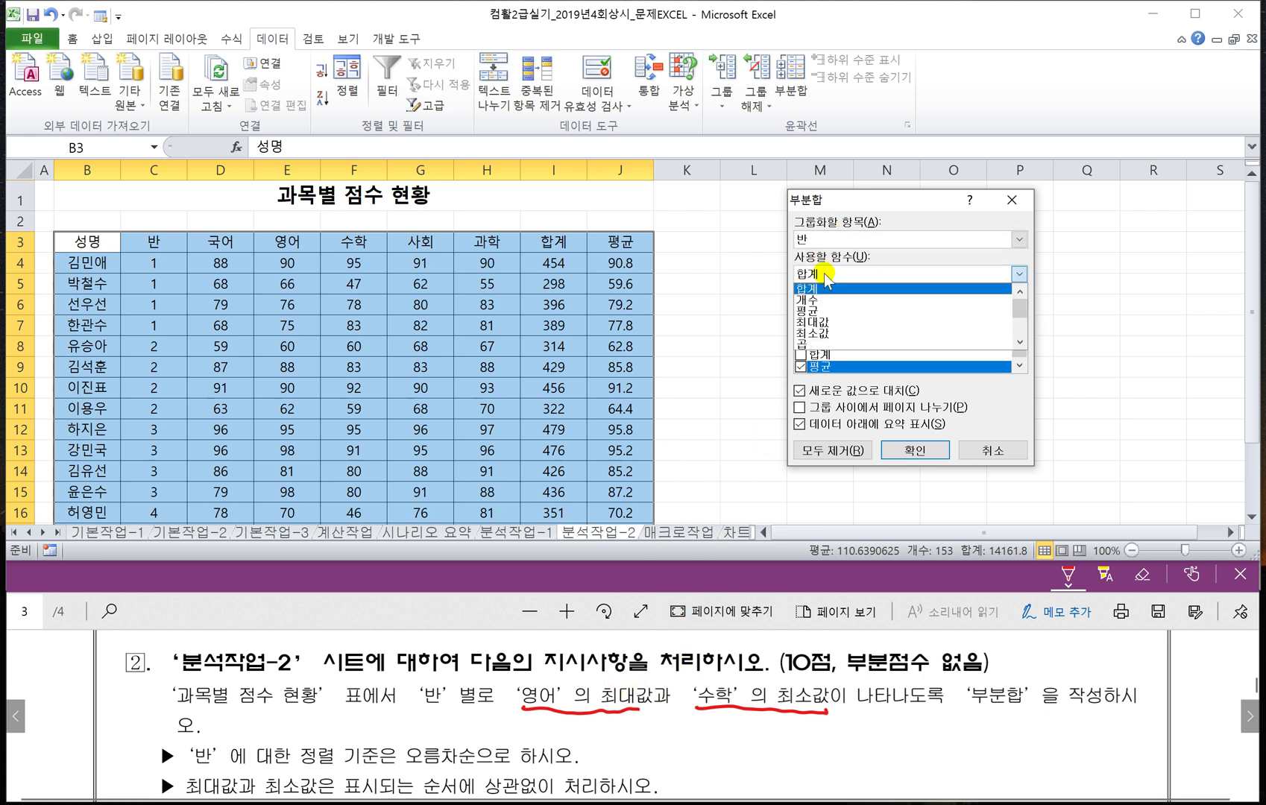
{"action": "left_click", "coordinate": [864, 324]}
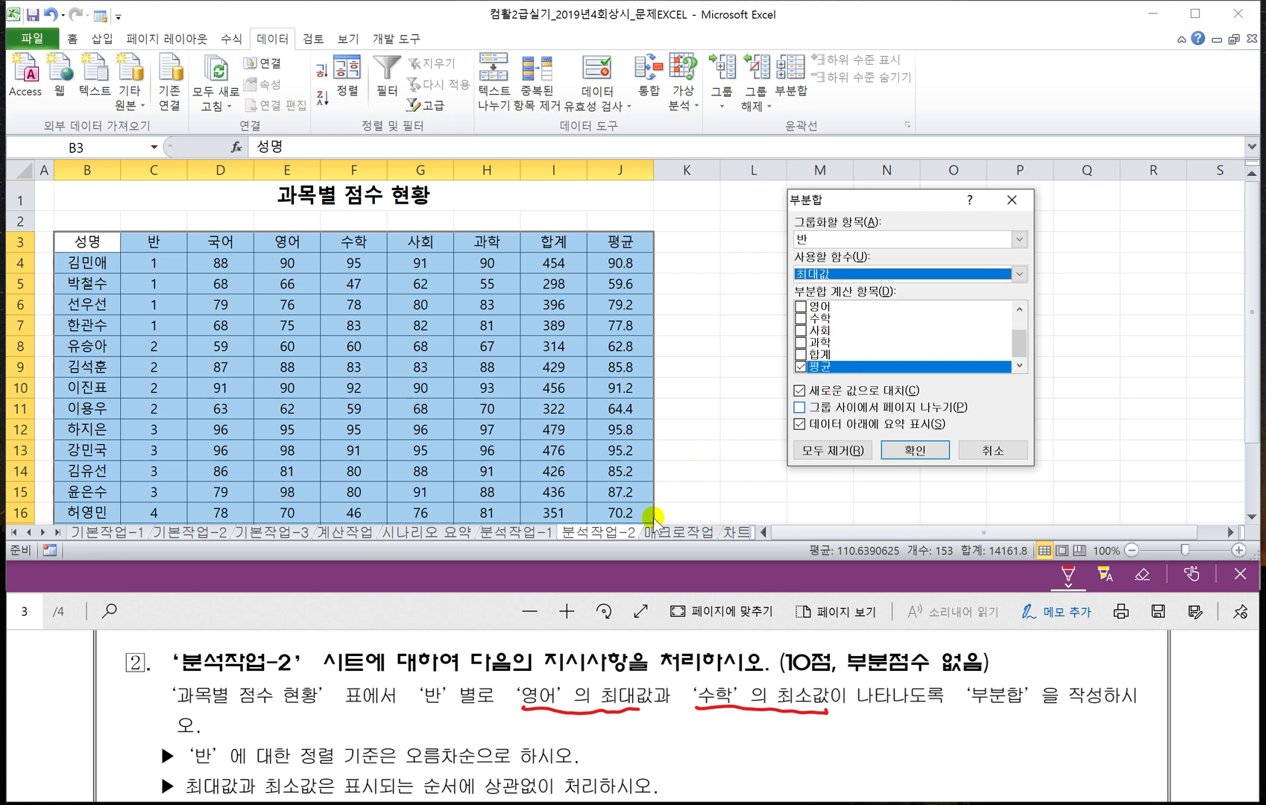
{"action": "left_click", "coordinate": [814, 366]}
{"action": "left_click", "coordinate": [801, 366]}
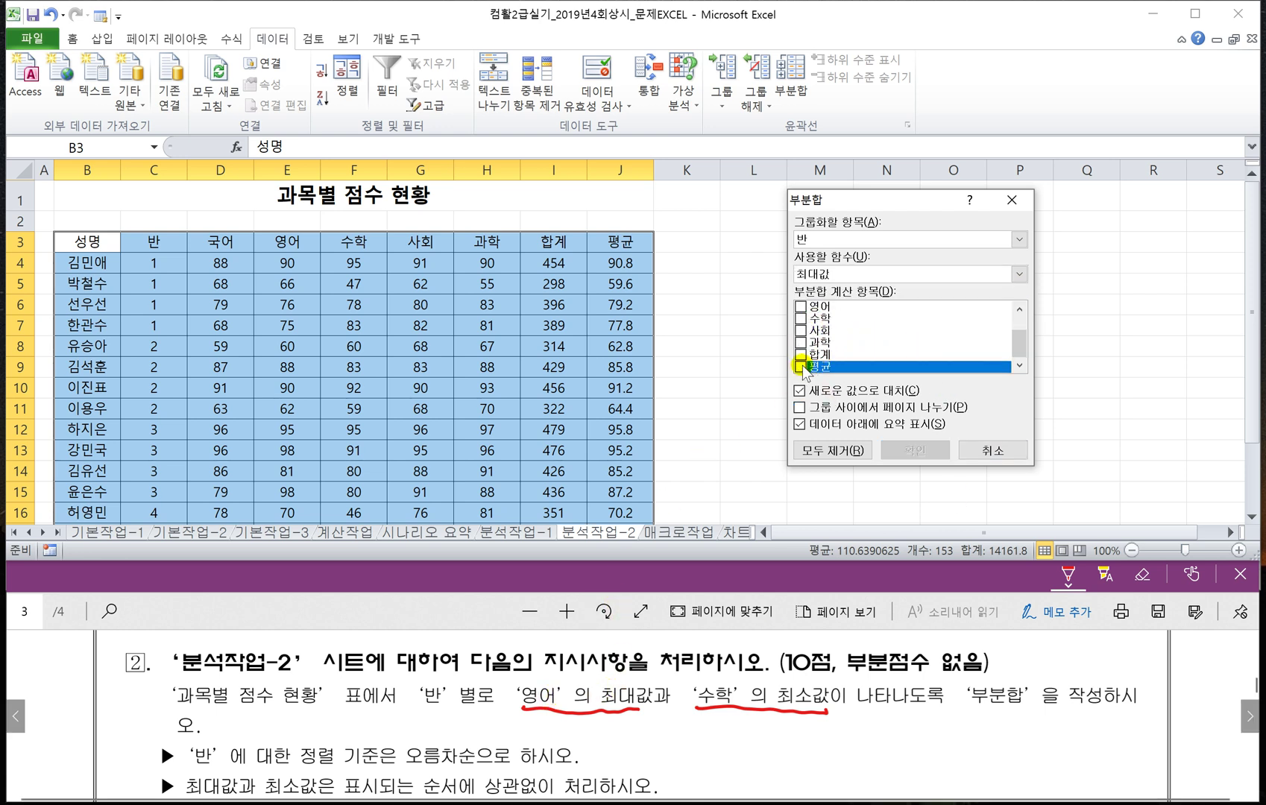
{"action": "left_click", "coordinate": [812, 307]}
{"action": "left_click", "coordinate": [800, 307]}
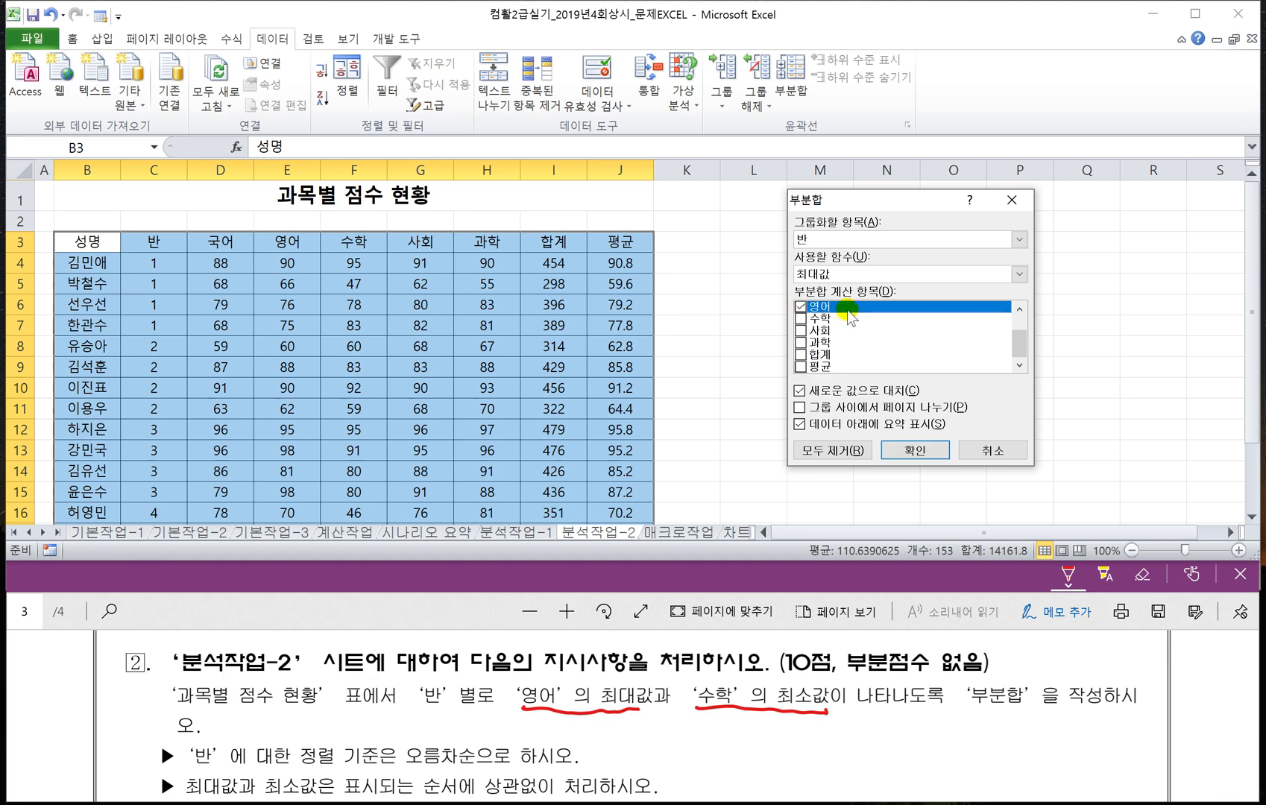
{"action": "left_click", "coordinate": [915, 450]}
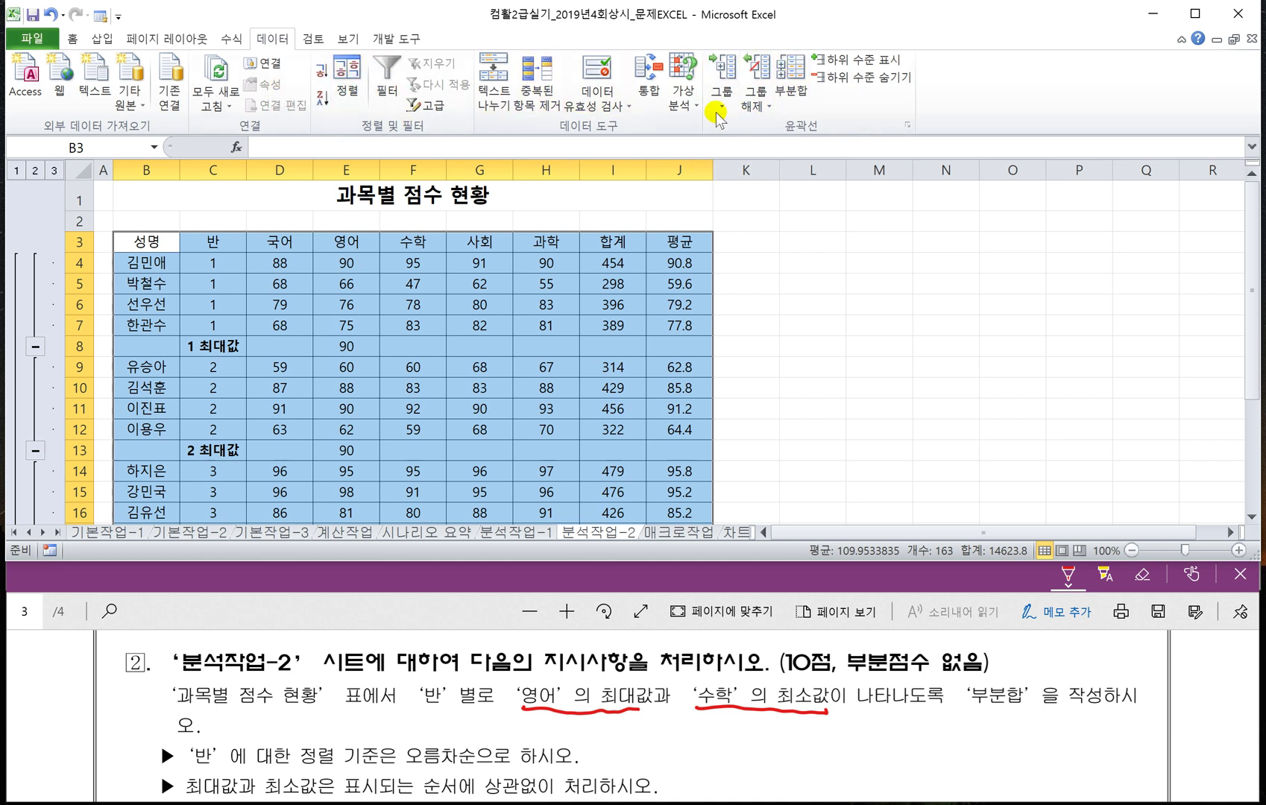
Add a second 부분합 by 반 using 최소값 on 수학 only, with 새로운 값으로 대치 turned off to keep the existing subtotals.
{"action": "left_click", "coordinate": [808, 82]}
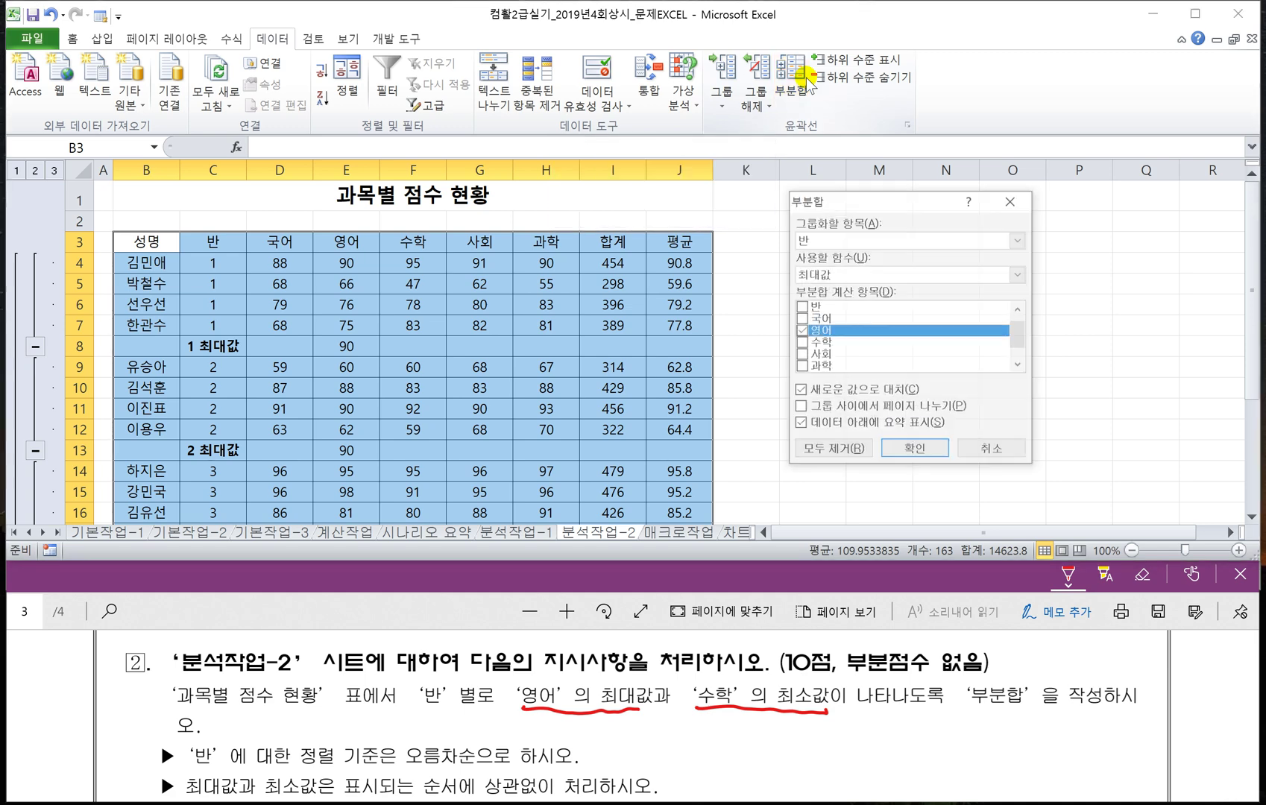
{"action": "left_click", "coordinate": [820, 274]}
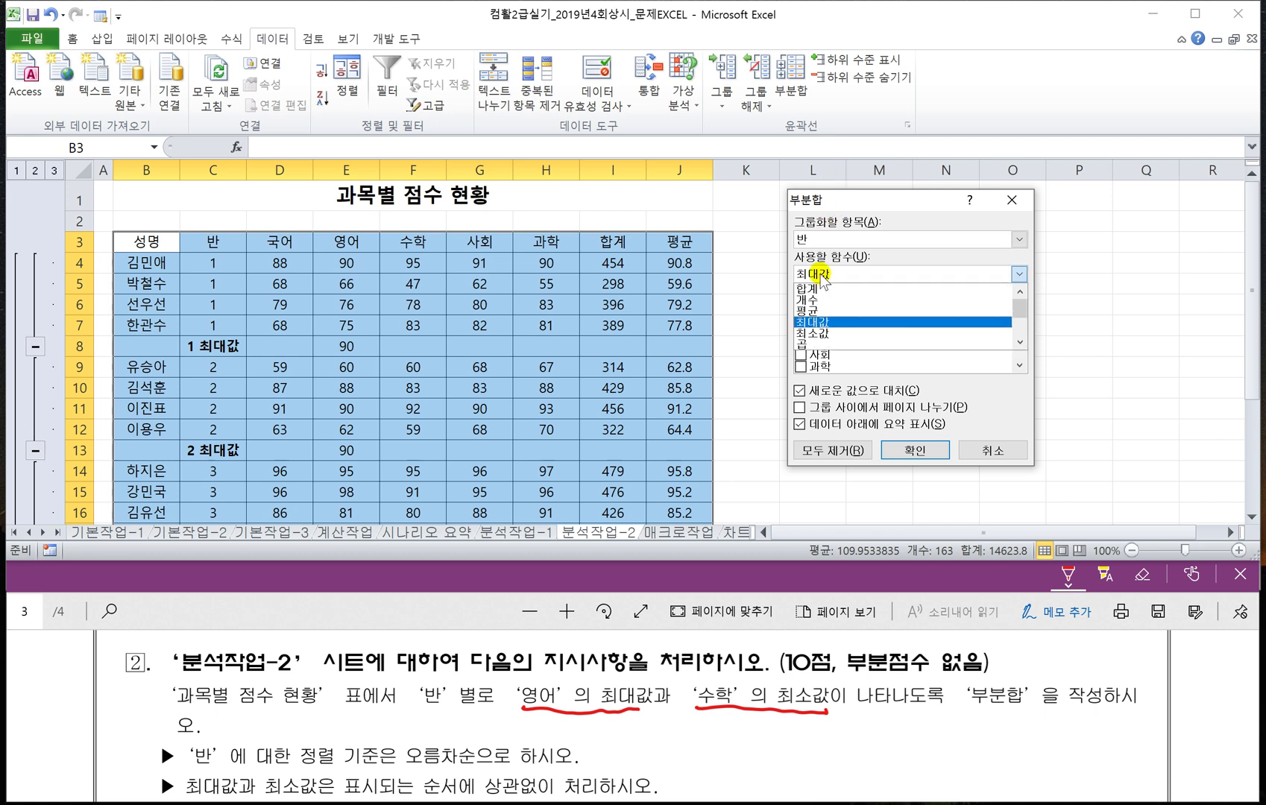
{"action": "left_click", "coordinate": [820, 343]}
{"action": "left_click", "coordinate": [801, 332]}
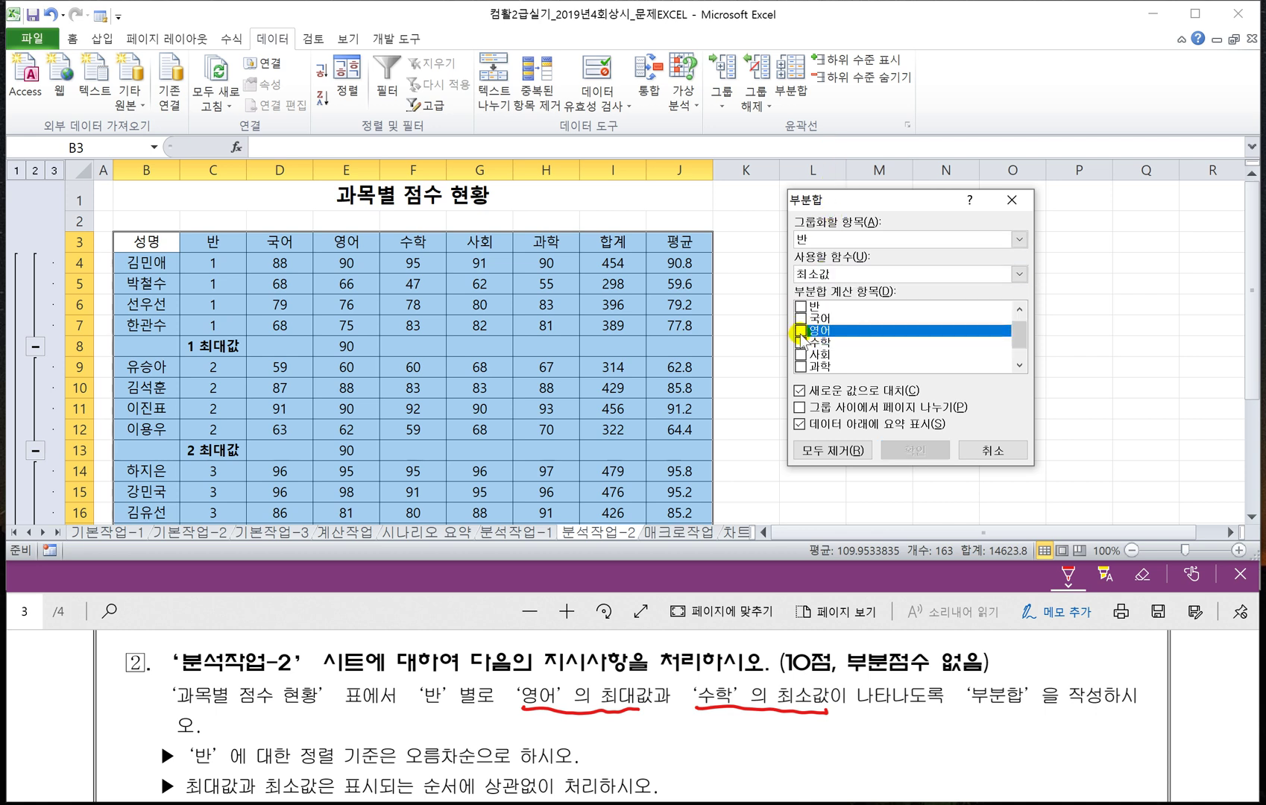
{"action": "left_click", "coordinate": [801, 343]}
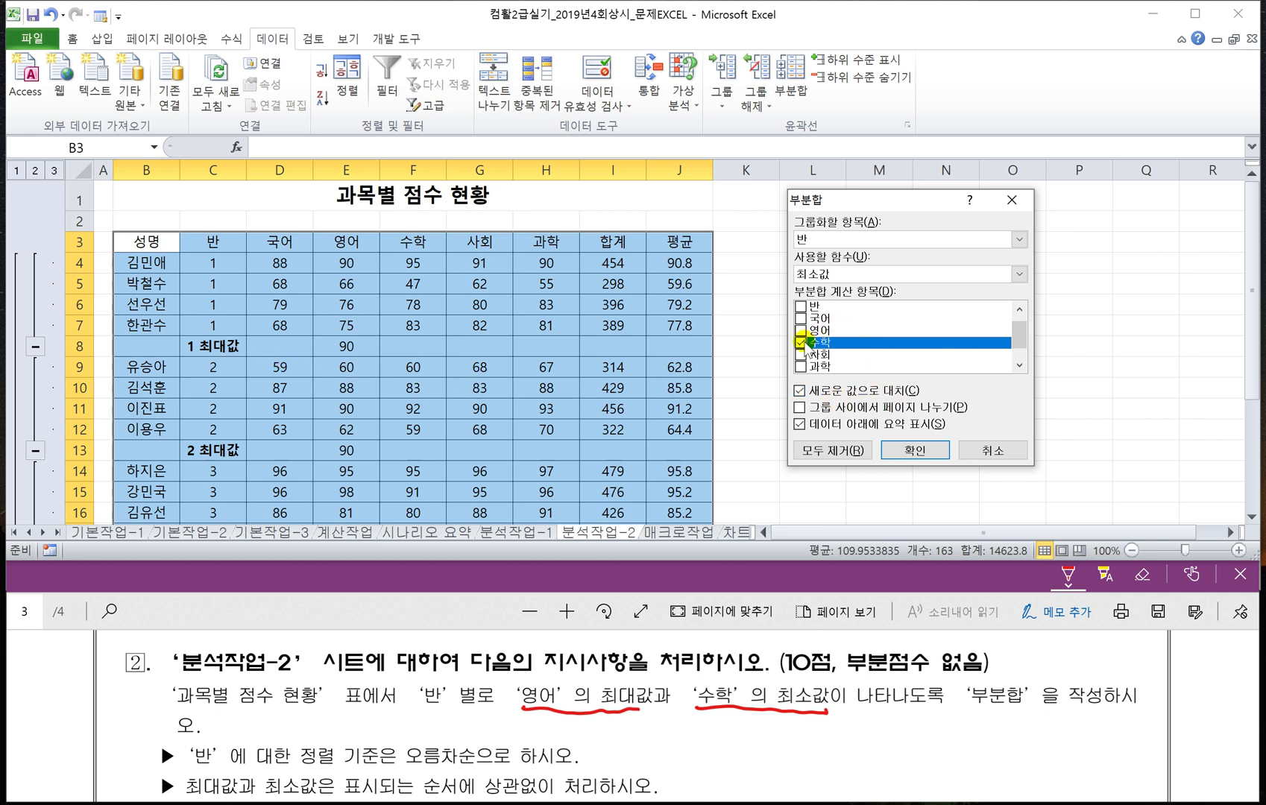
{"action": "left_click", "coordinate": [799, 390]}
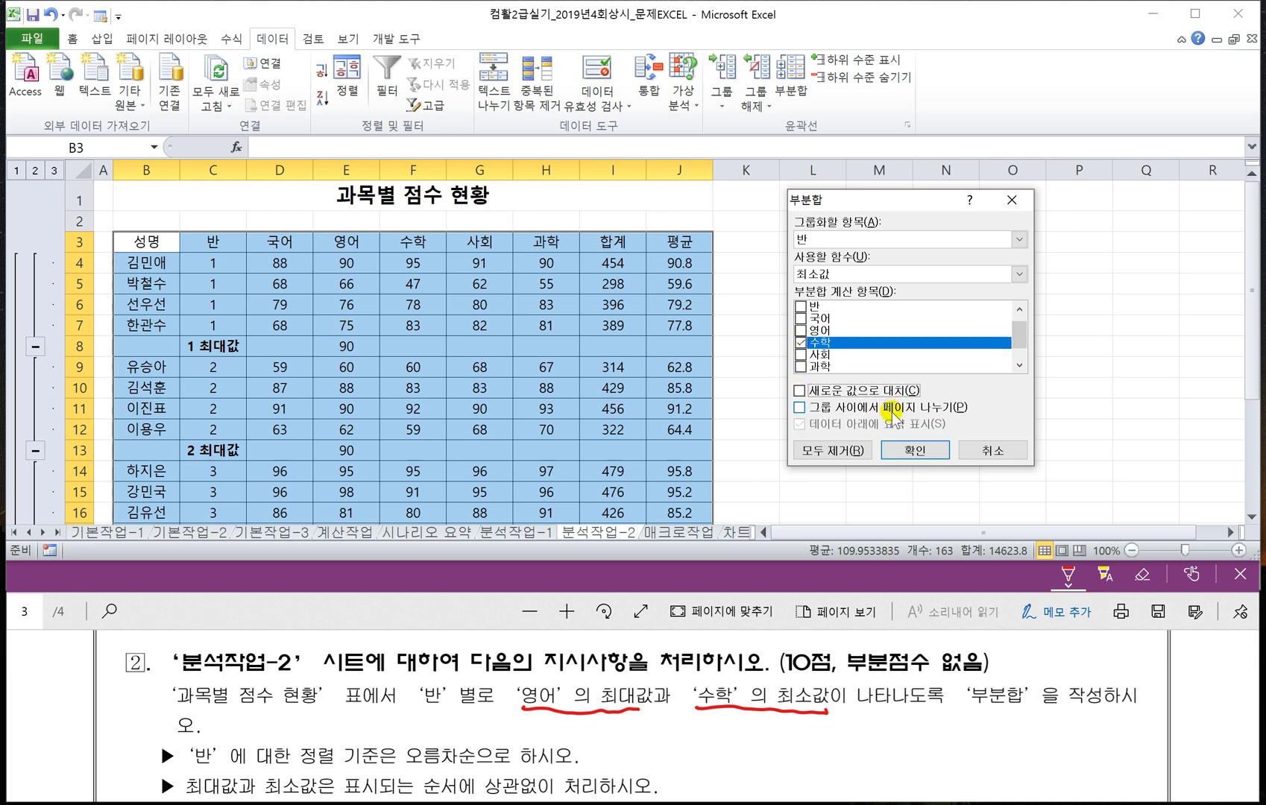
{"action": "left_click", "coordinate": [914, 450]}
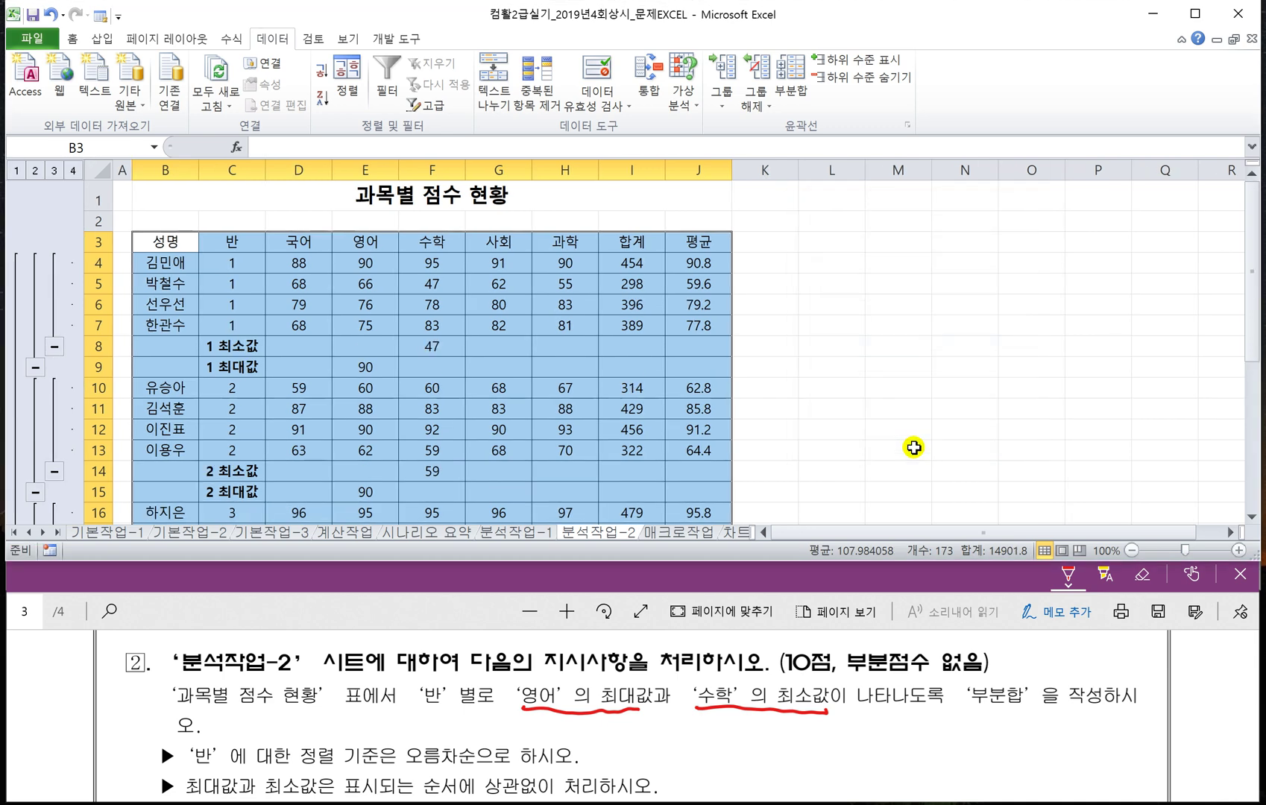
{"action": "left_click", "coordinate": [860, 416]}
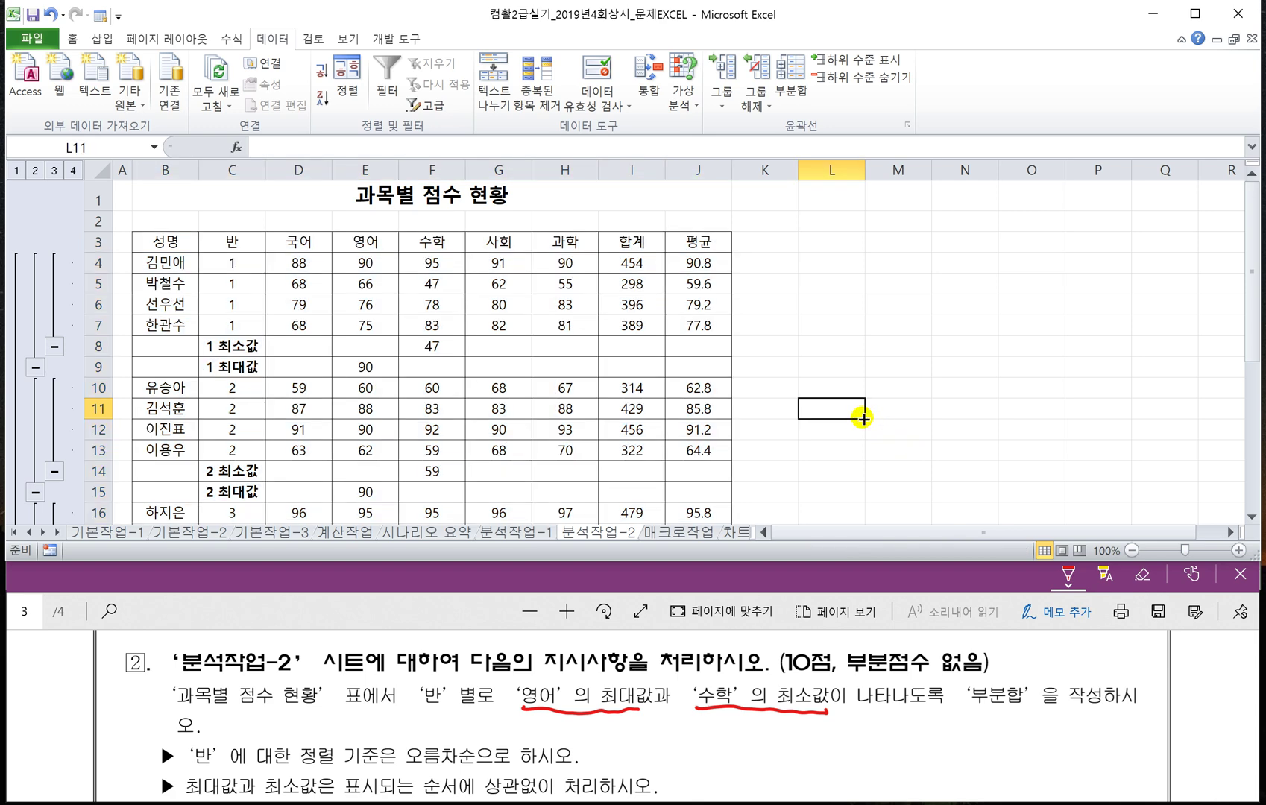
{"action": "scroll", "coordinate": [823, 416], "scroll_direction": "down", "scroll_amount": 1}
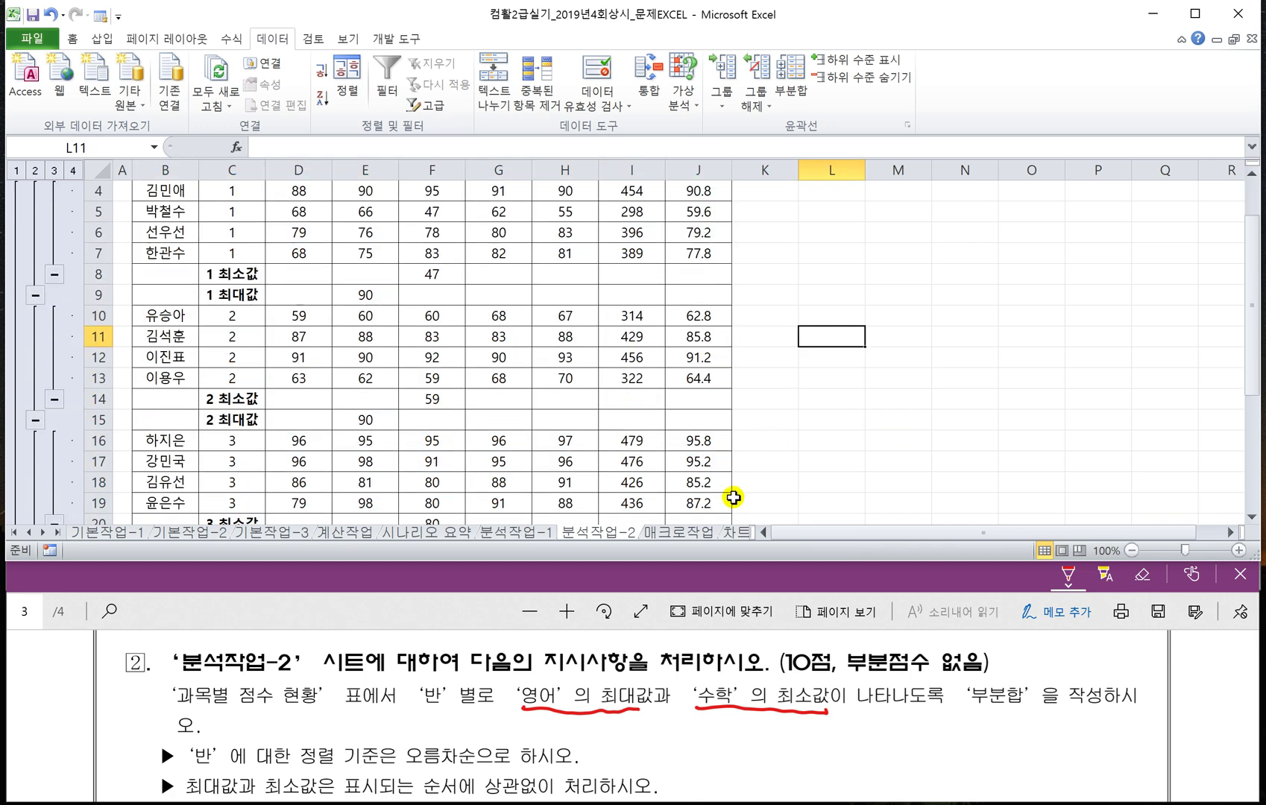
Open the 매크로작업 sheet and read its macro instructions on page 4 of the exam PDF, fitted to width.
{"action": "left_click", "coordinate": [678, 533]}
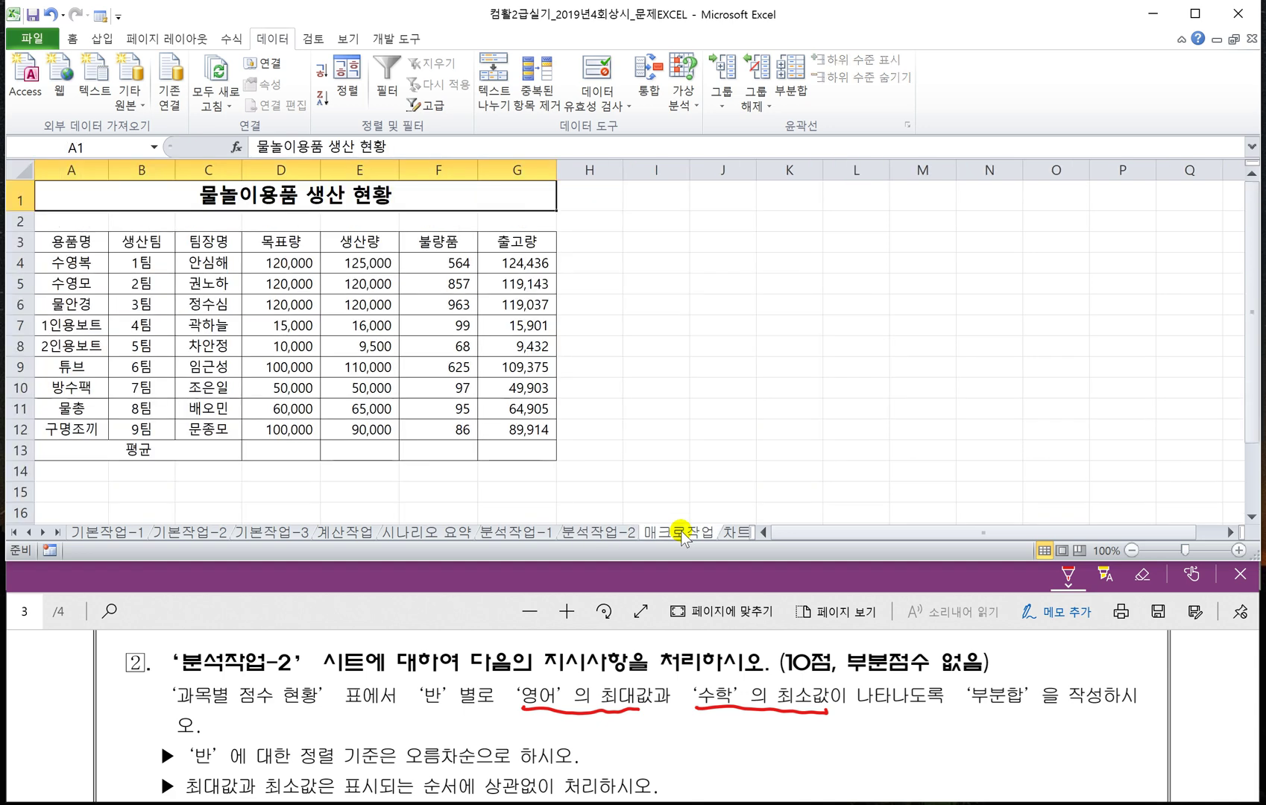
{"action": "left_click", "coordinate": [661, 443]}
{"action": "left_click", "coordinate": [644, 361]}
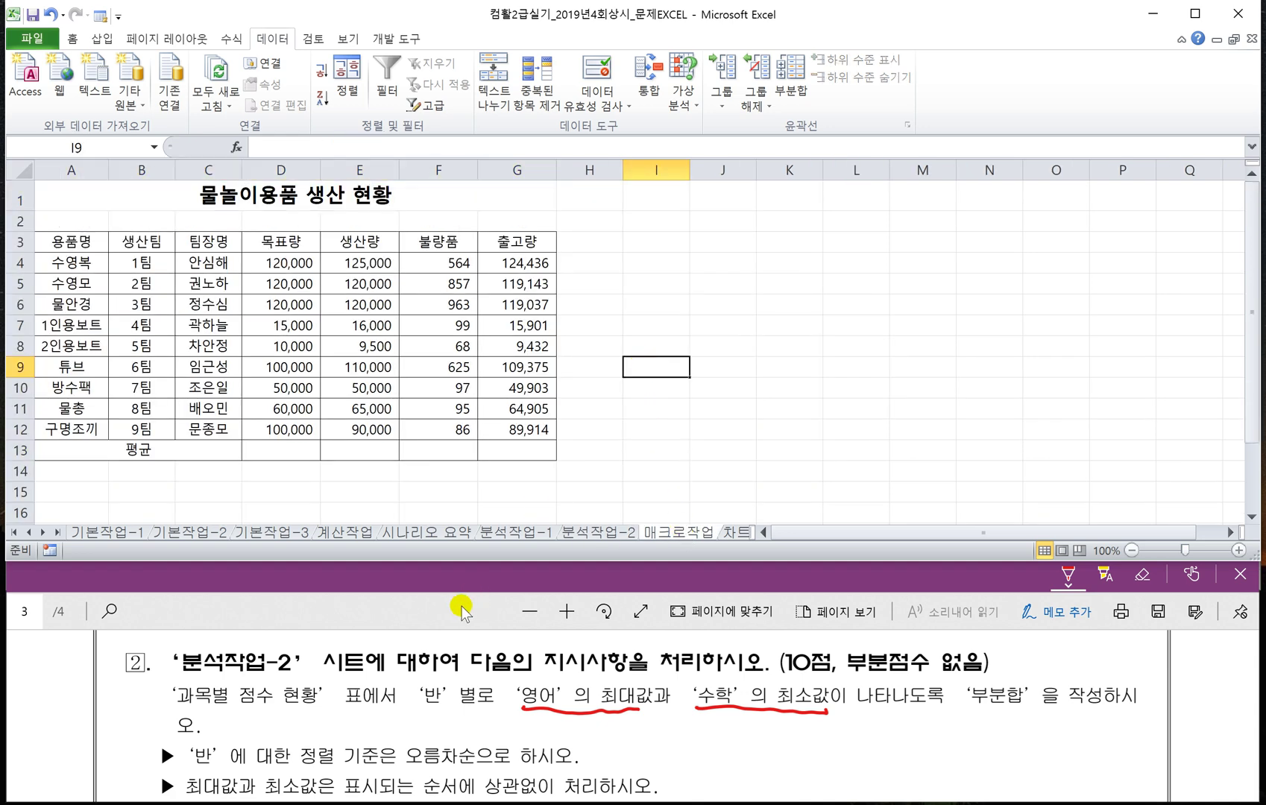
{"action": "left_click", "coordinate": [427, 610]}
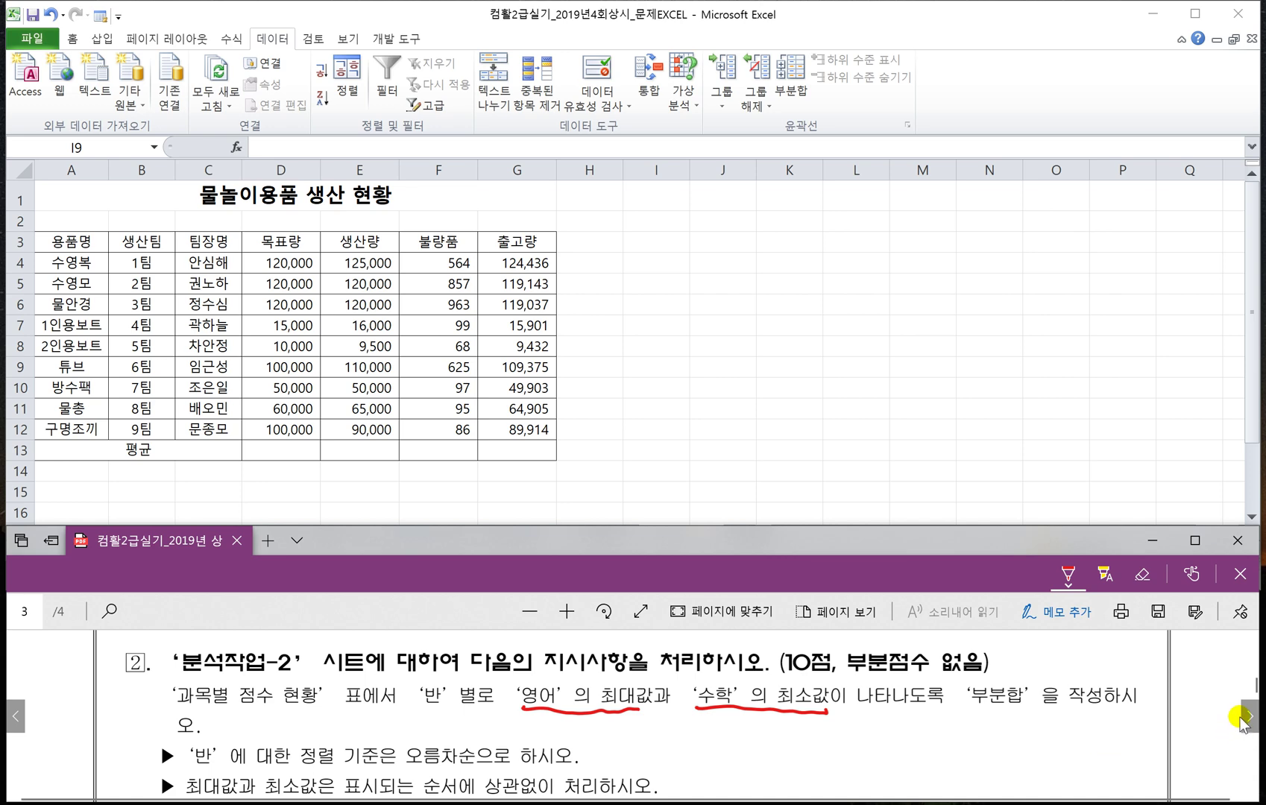
{"action": "left_click", "coordinate": [1246, 719]}
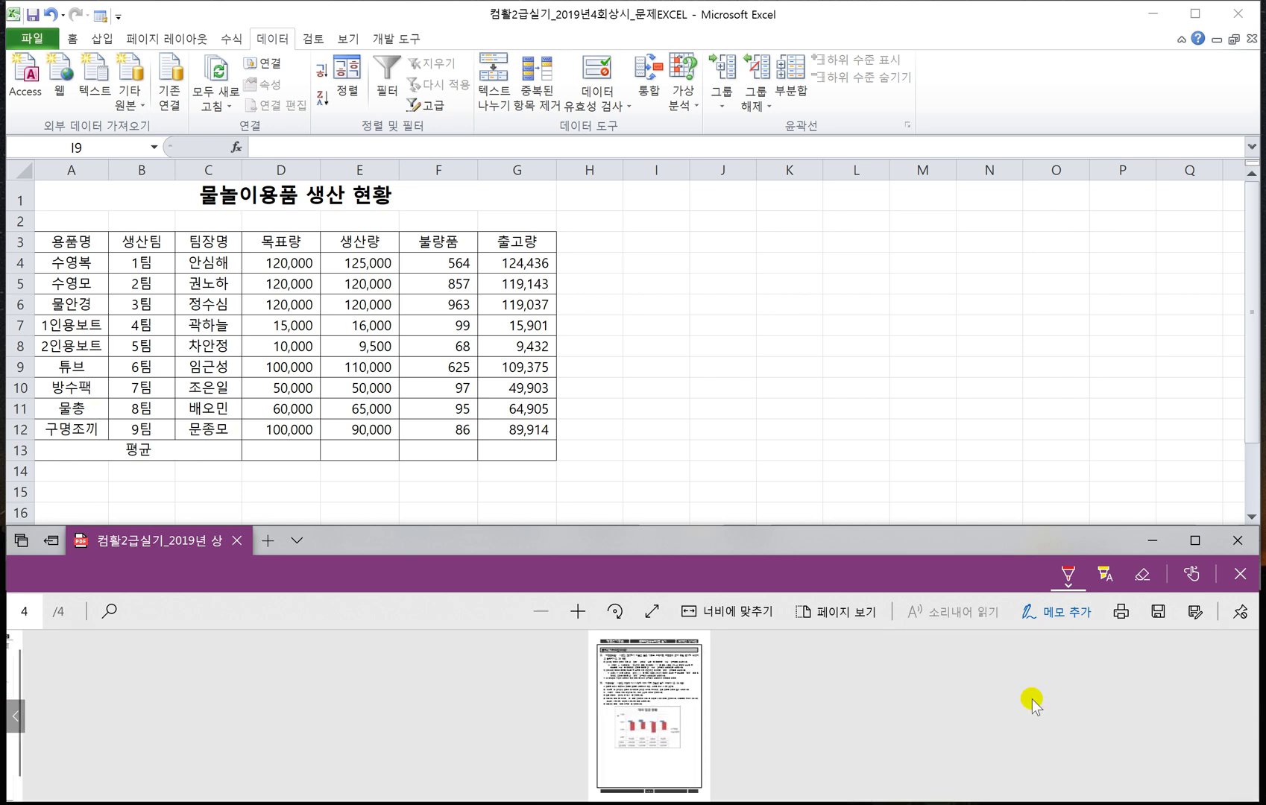
{"action": "left_click", "coordinate": [761, 611]}
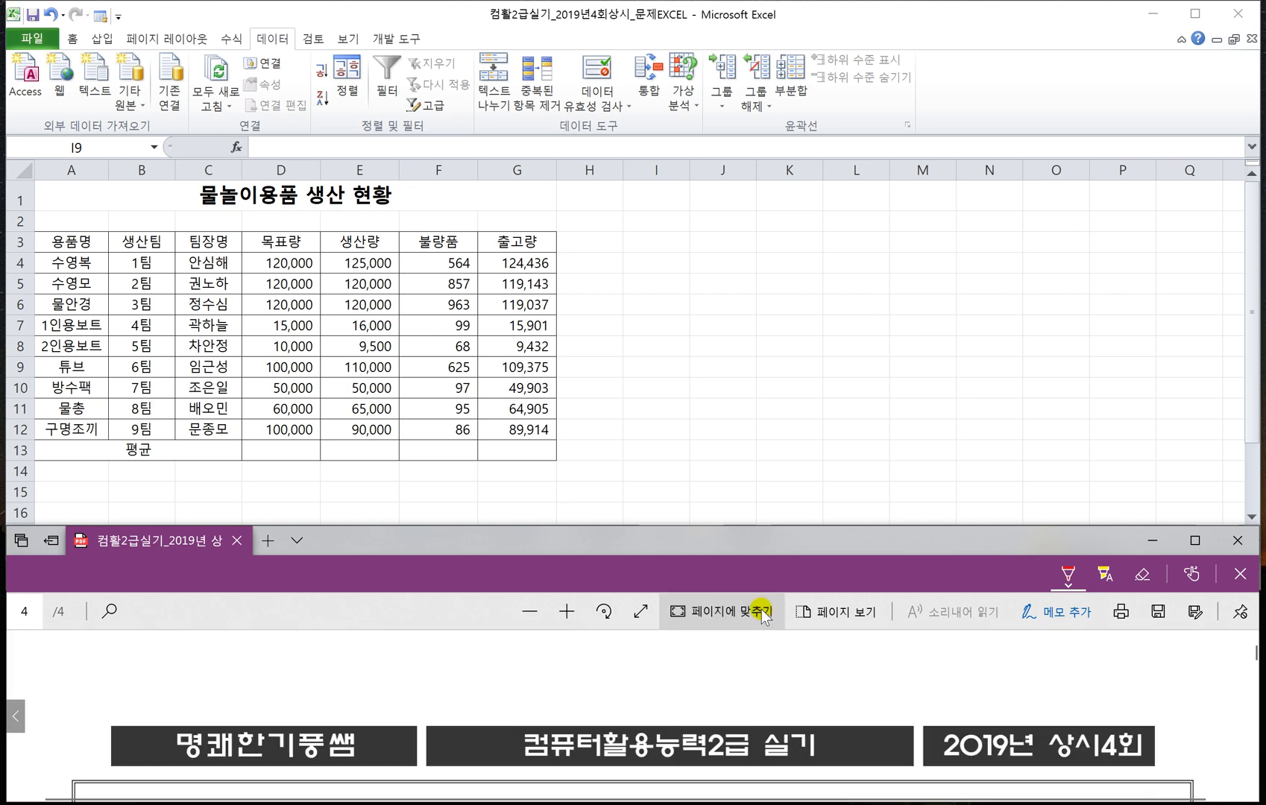
{"action": "scroll", "coordinate": [684, 691], "scroll_direction": "down", "scroll_amount": 3}
{"action": "scroll", "coordinate": [684, 690], "scroll_direction": "down", "scroll_amount": 1}
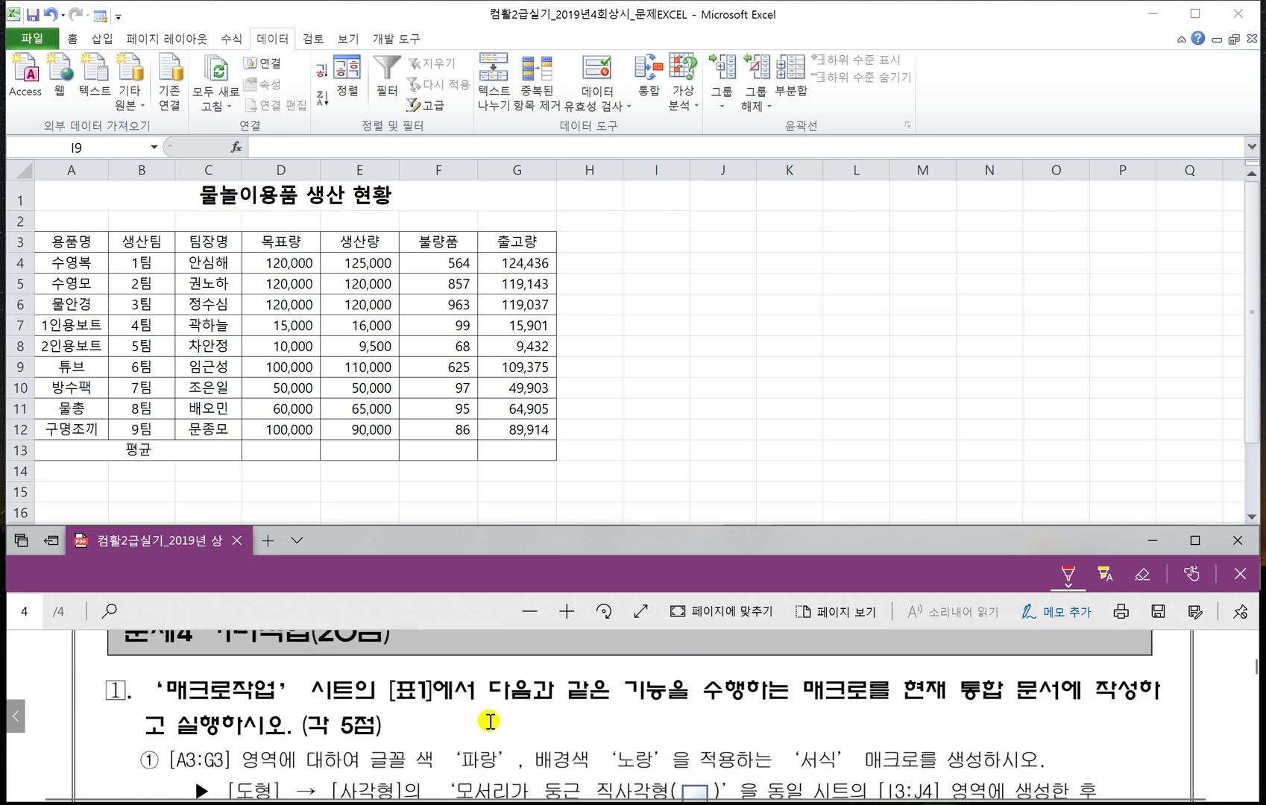
{"action": "scroll", "coordinate": [533, 714], "scroll_direction": "down", "scroll_amount": 1}
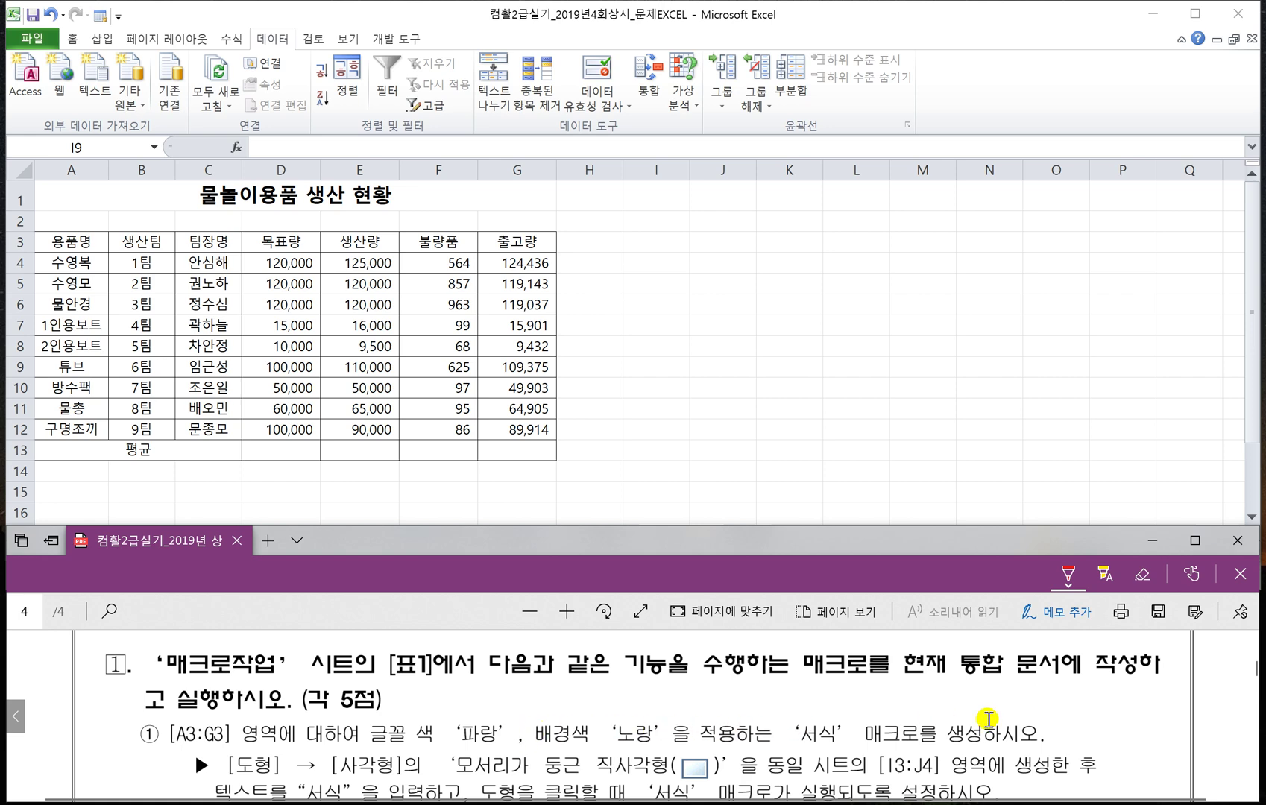
{"action": "scroll", "coordinate": [776, 702], "scroll_direction": "down", "scroll_amount": 1}
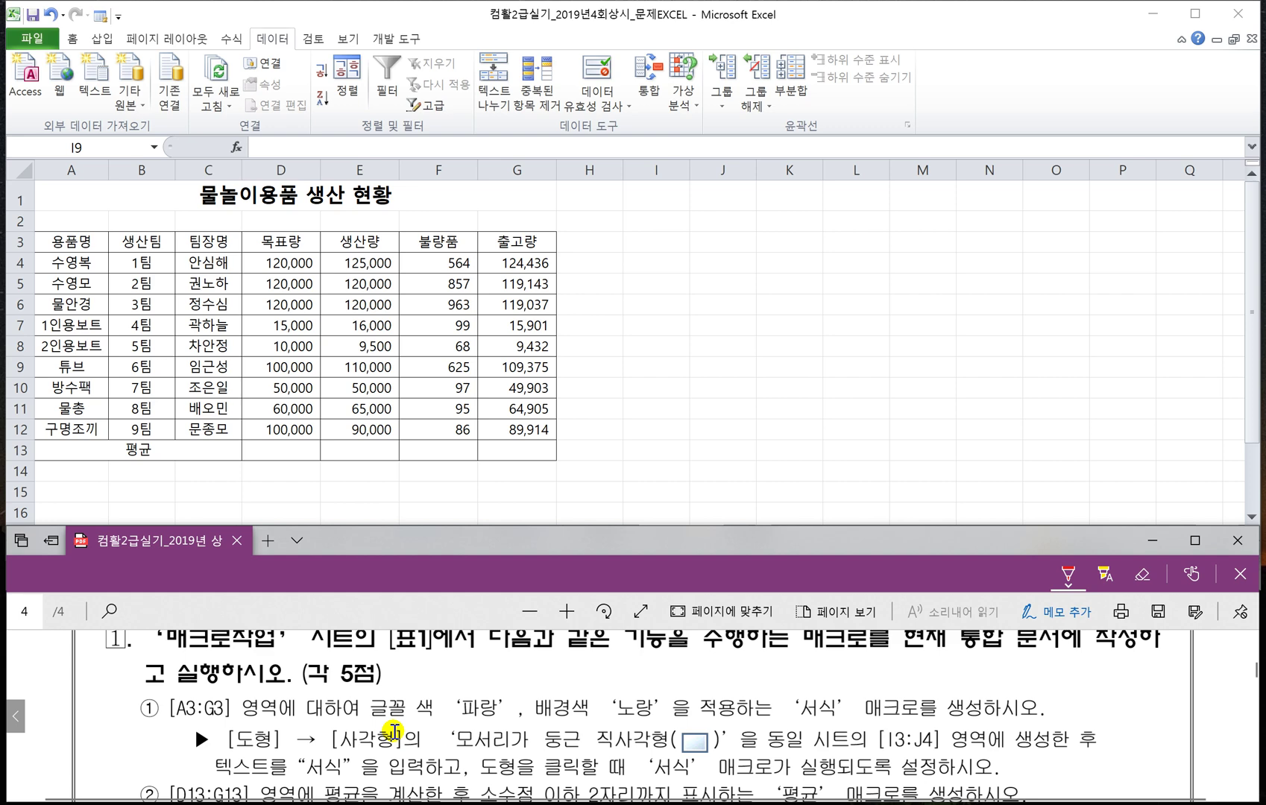
Start recording a macro named 서식, stored in the current workbook (현재 통합 문서), on the 매크로작업 sheet.
{"action": "left_click", "coordinate": [656, 365]}
{"action": "left_click", "coordinate": [655, 306]}
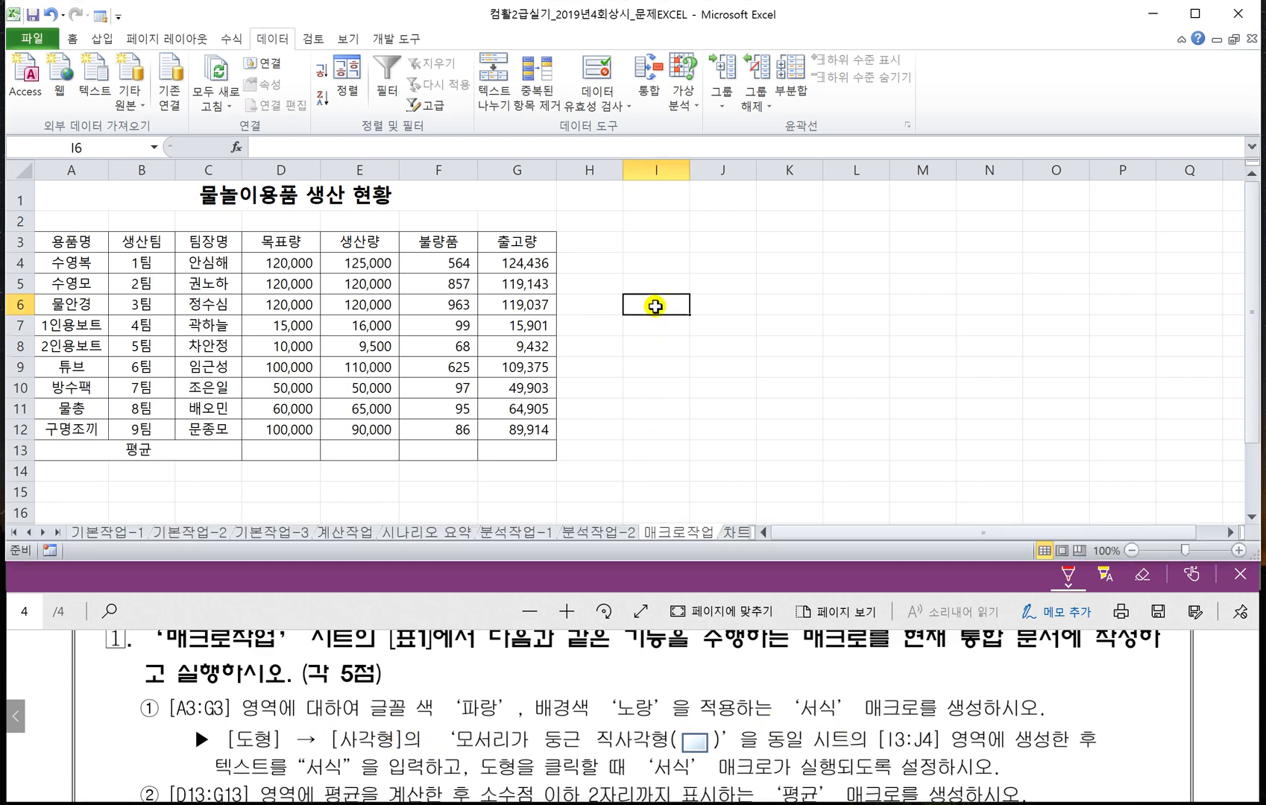
{"action": "left_click", "coordinate": [401, 40]}
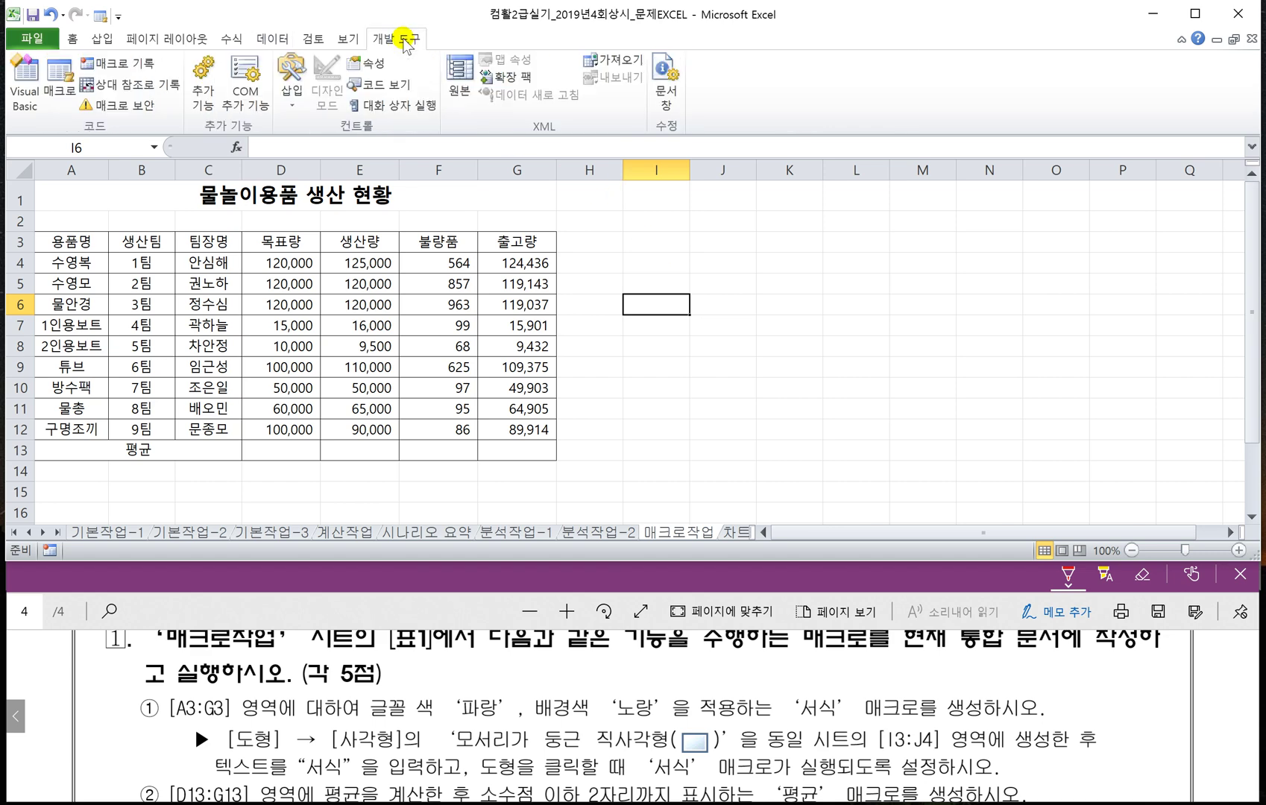
{"action": "left_click", "coordinate": [119, 64]}
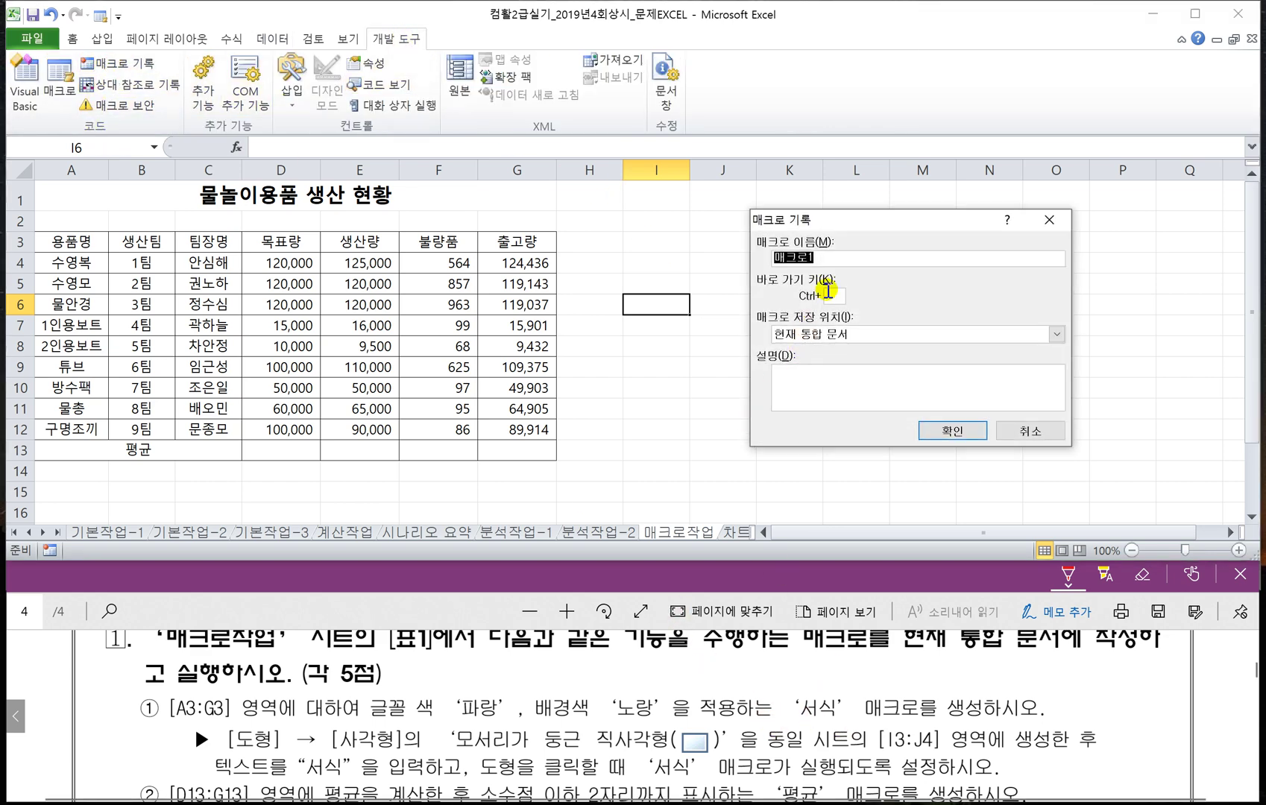
{"action": "type", "text": "ㅅㅓ"}
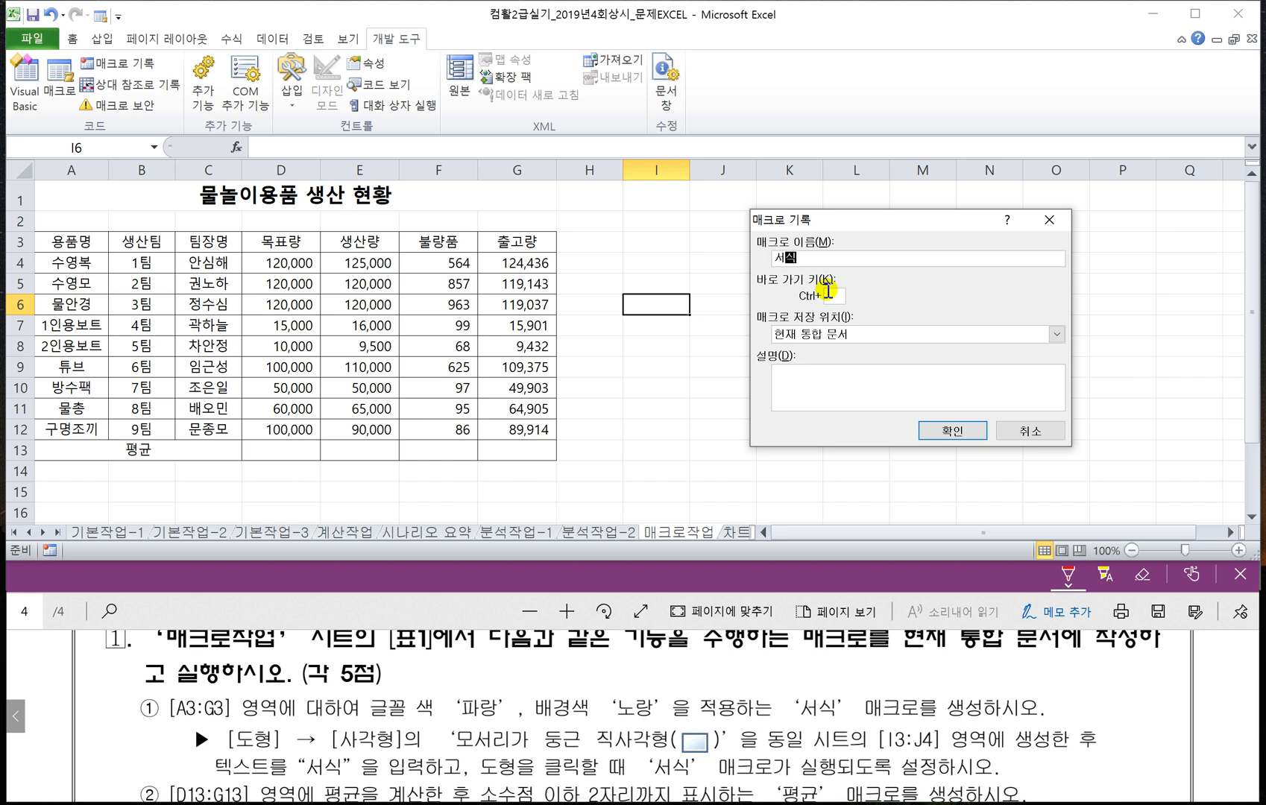
{"action": "type", "text": "식"}
{"action": "left_click", "coordinate": [950, 428]}
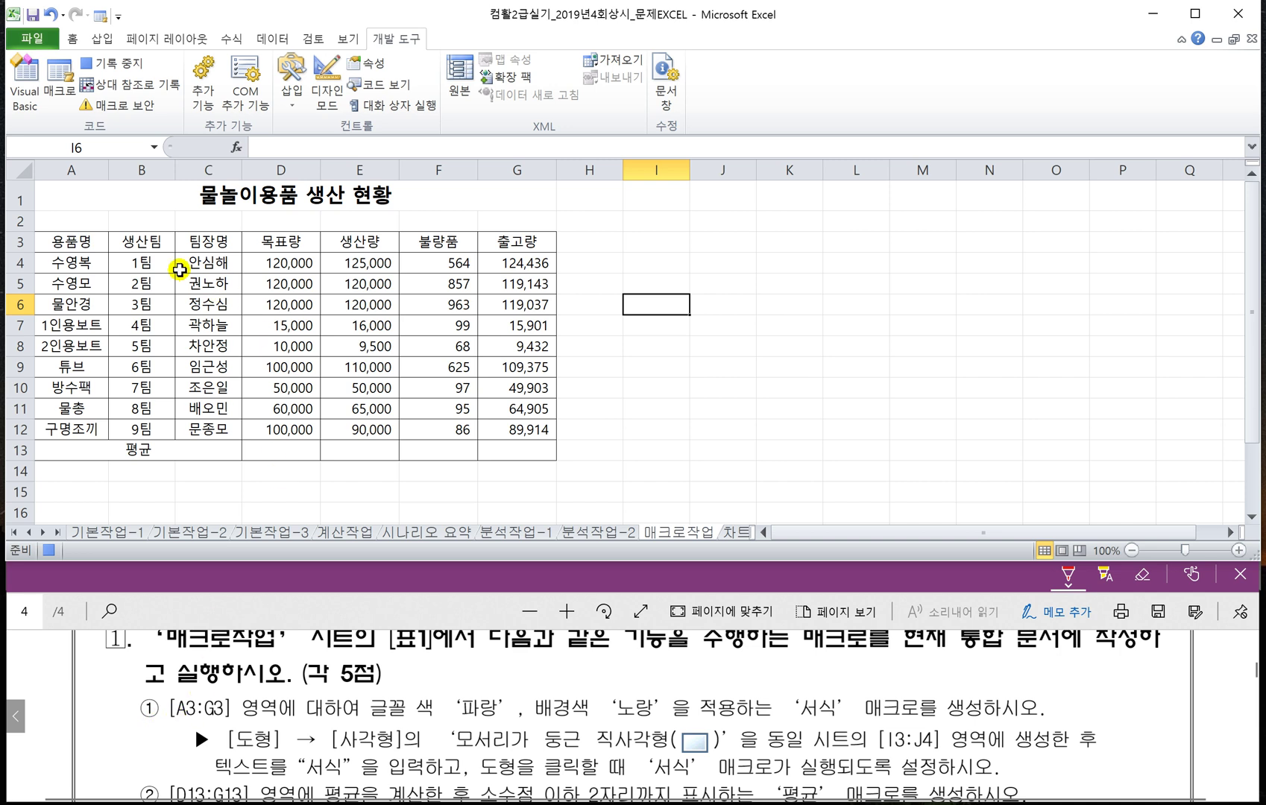
Apply the standard blue (파랑) font colour and yellow (노랑) fill to header cells A3:G3, and stop recording the macro.
{"action": "left_click_drag", "start_coordinate": [63, 241], "coordinate": [501, 241]}
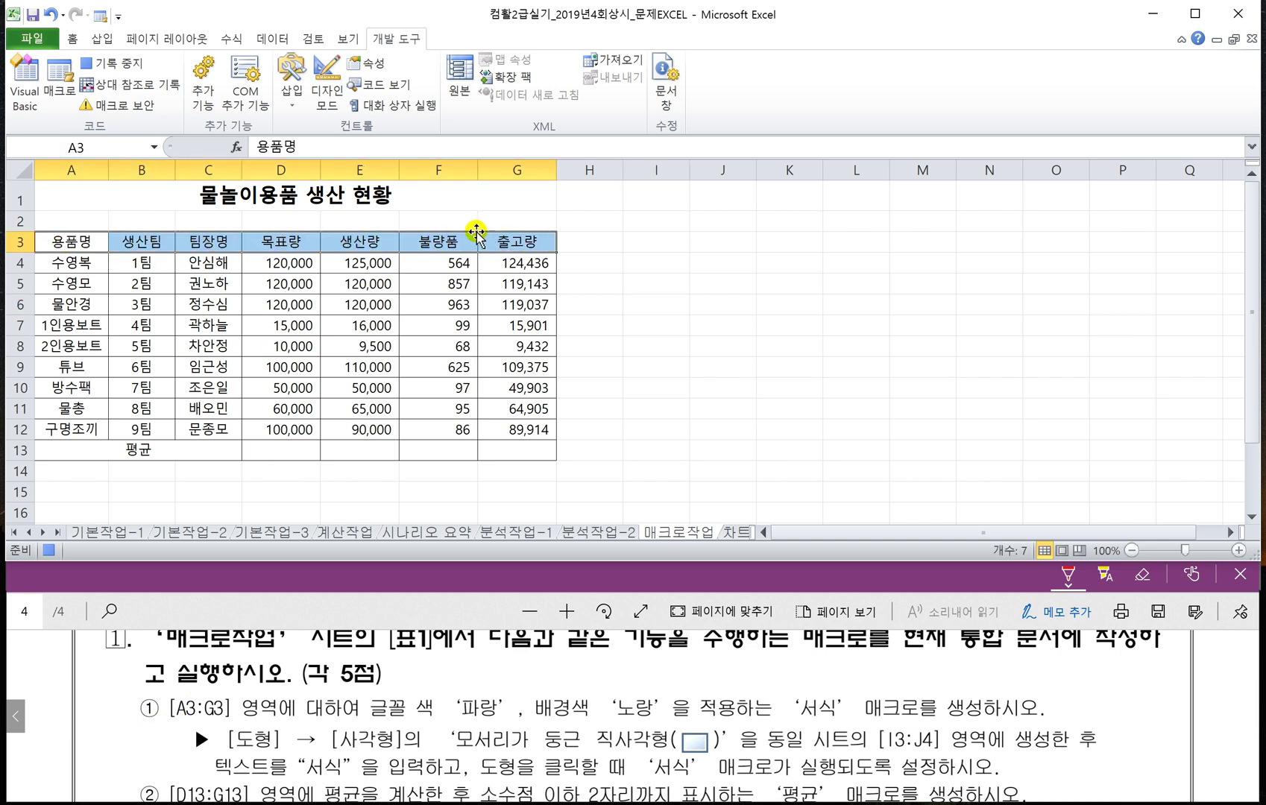
{"action": "left_click", "coordinate": [72, 38]}
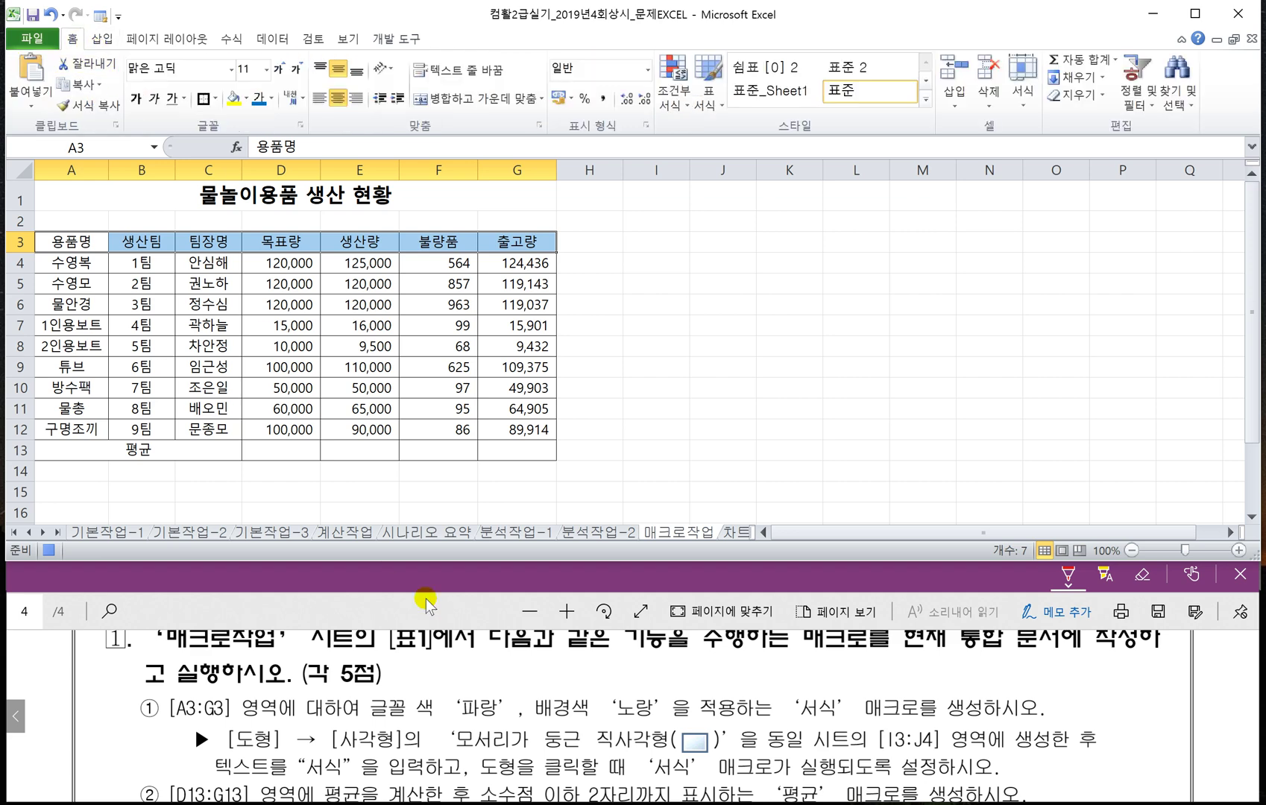
{"action": "left_click", "coordinate": [273, 99]}
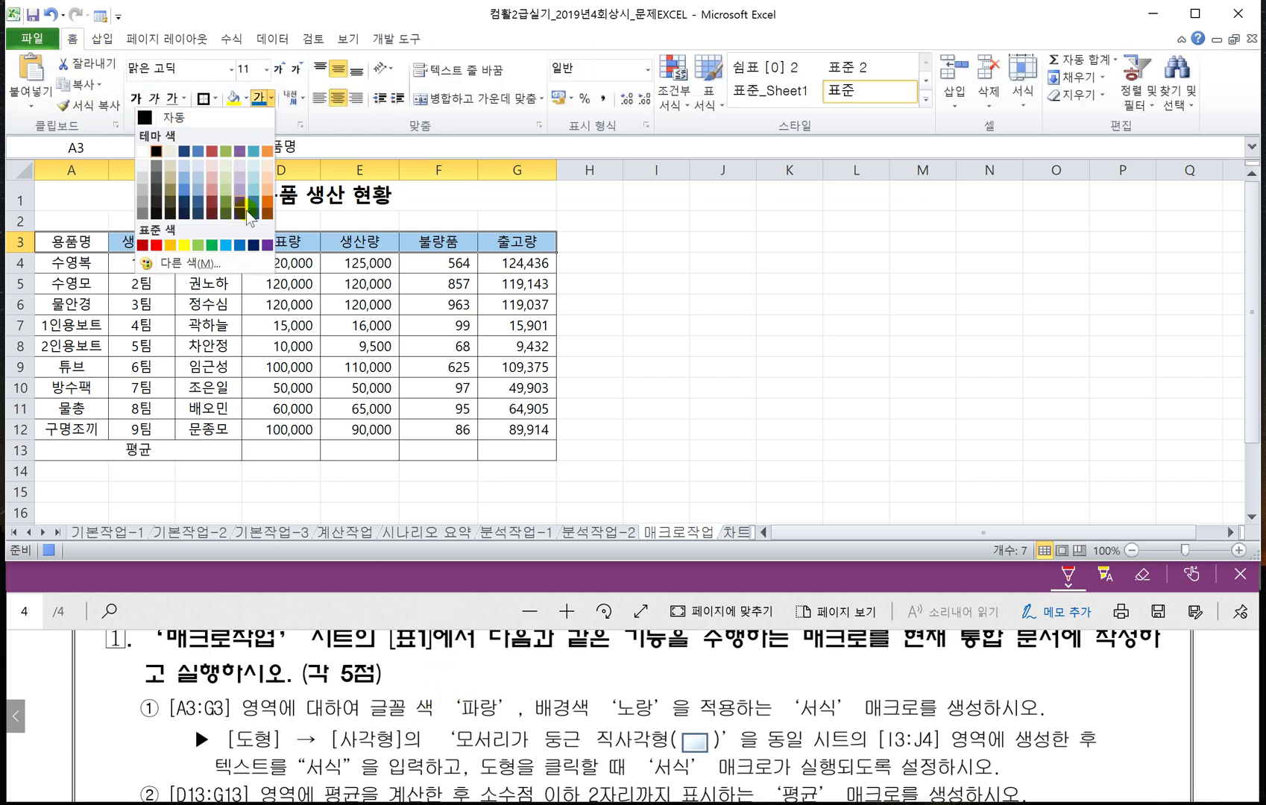
{"action": "left_click", "coordinate": [238, 244]}
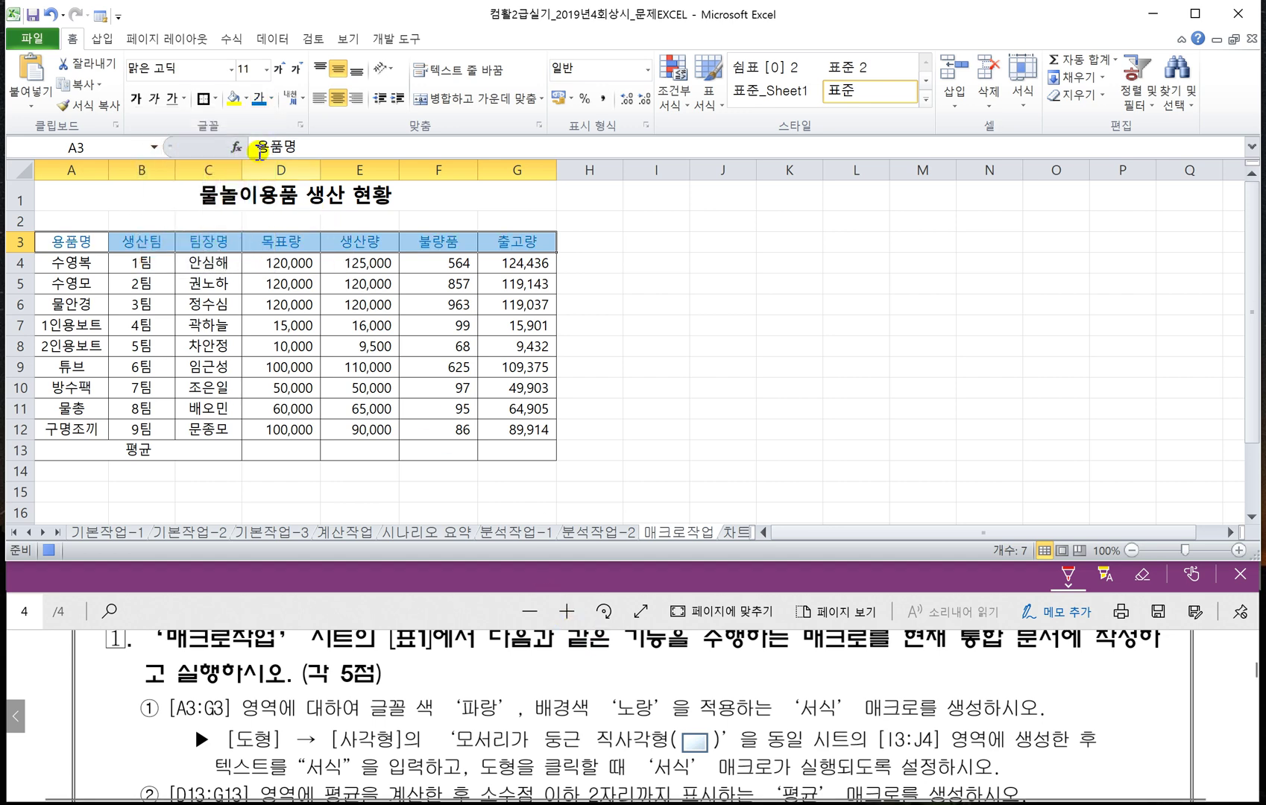
{"action": "left_click", "coordinate": [246, 99]}
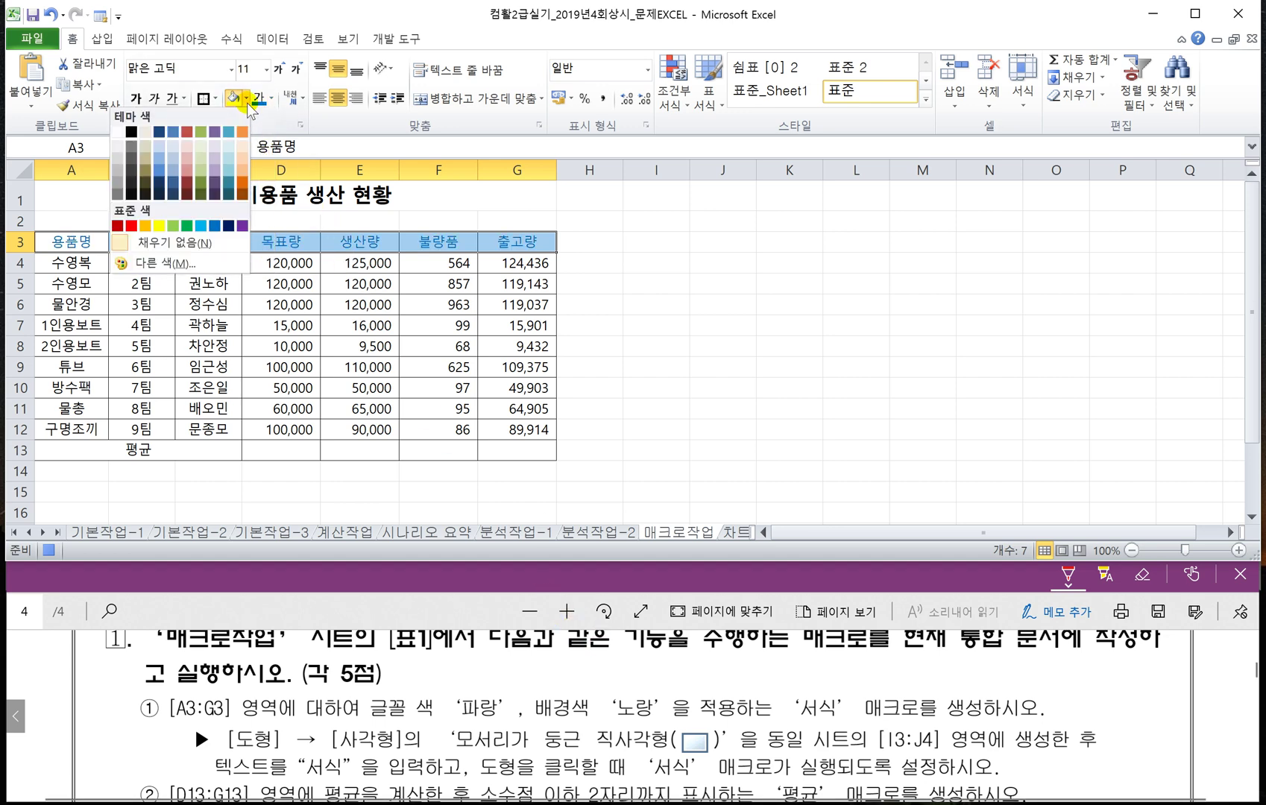
{"action": "left_click", "coordinate": [158, 225]}
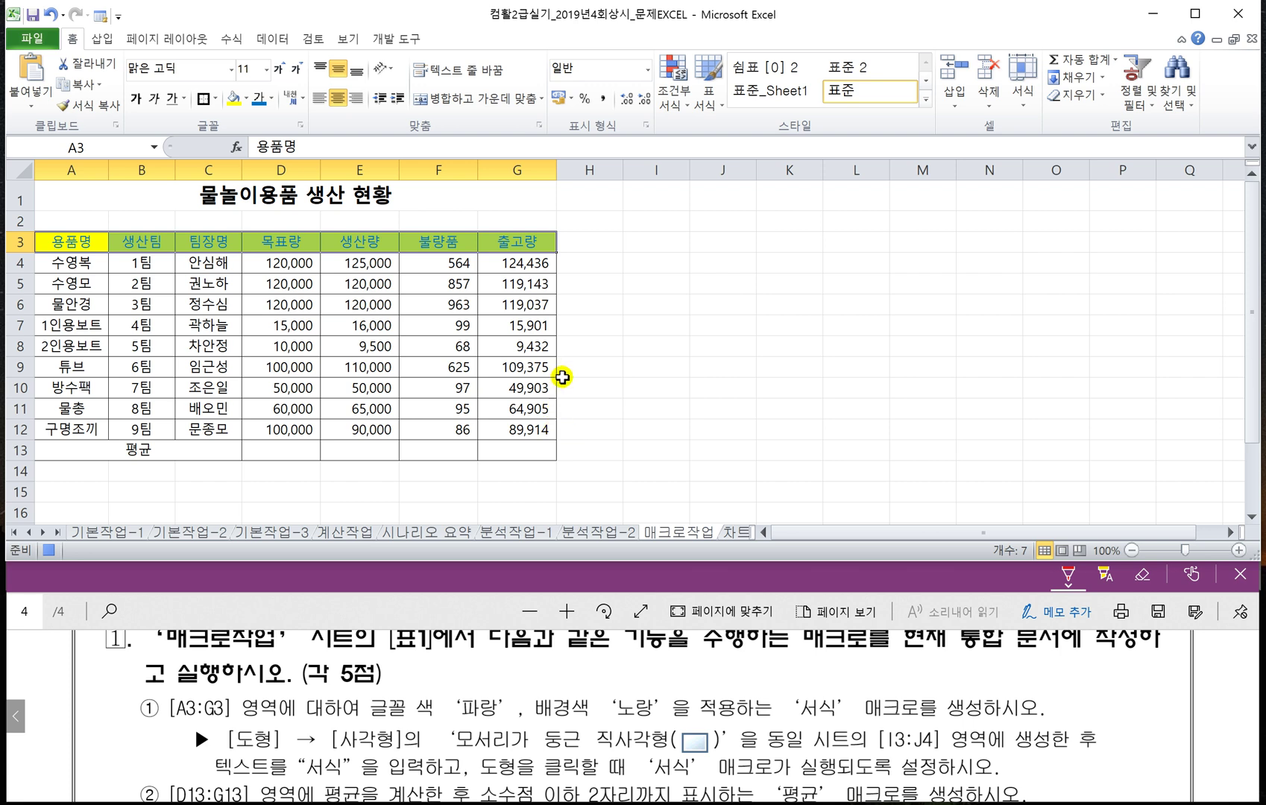
{"action": "left_click", "coordinate": [580, 239]}
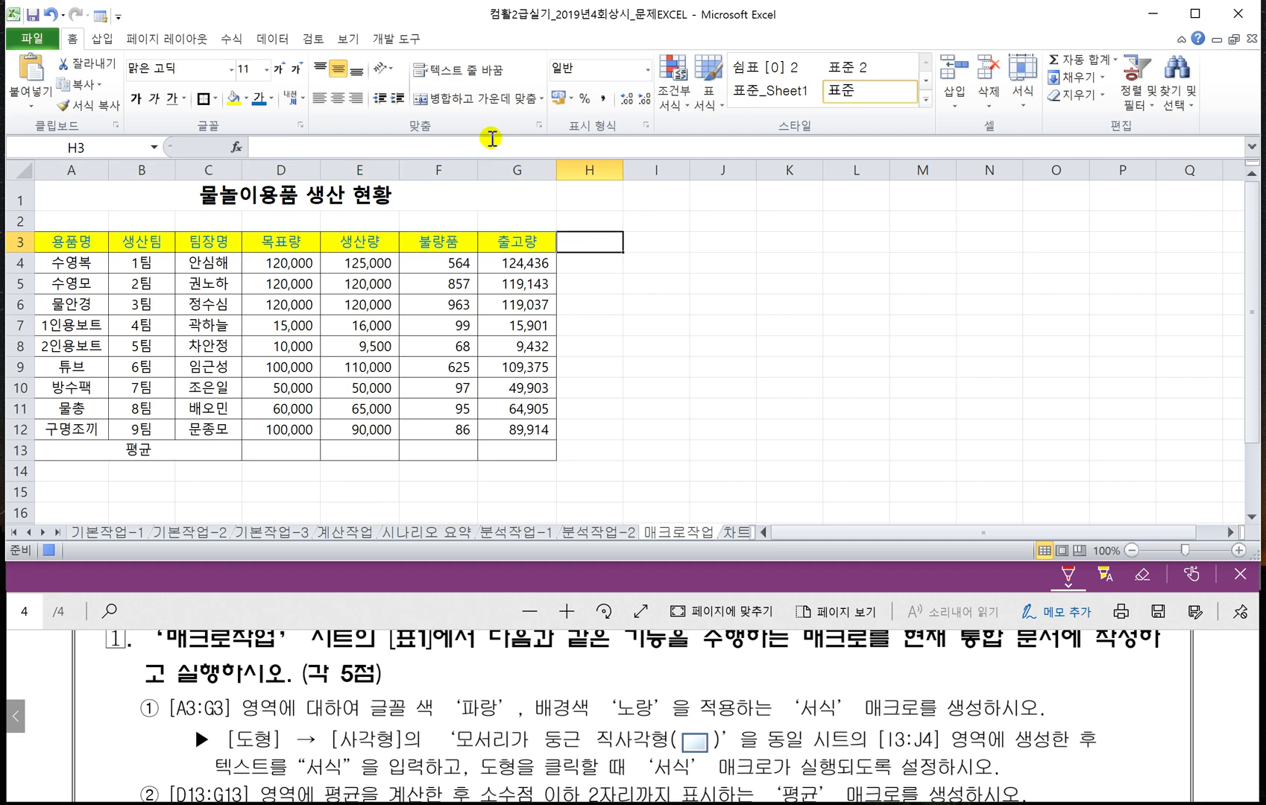
{"action": "left_click", "coordinate": [395, 38]}
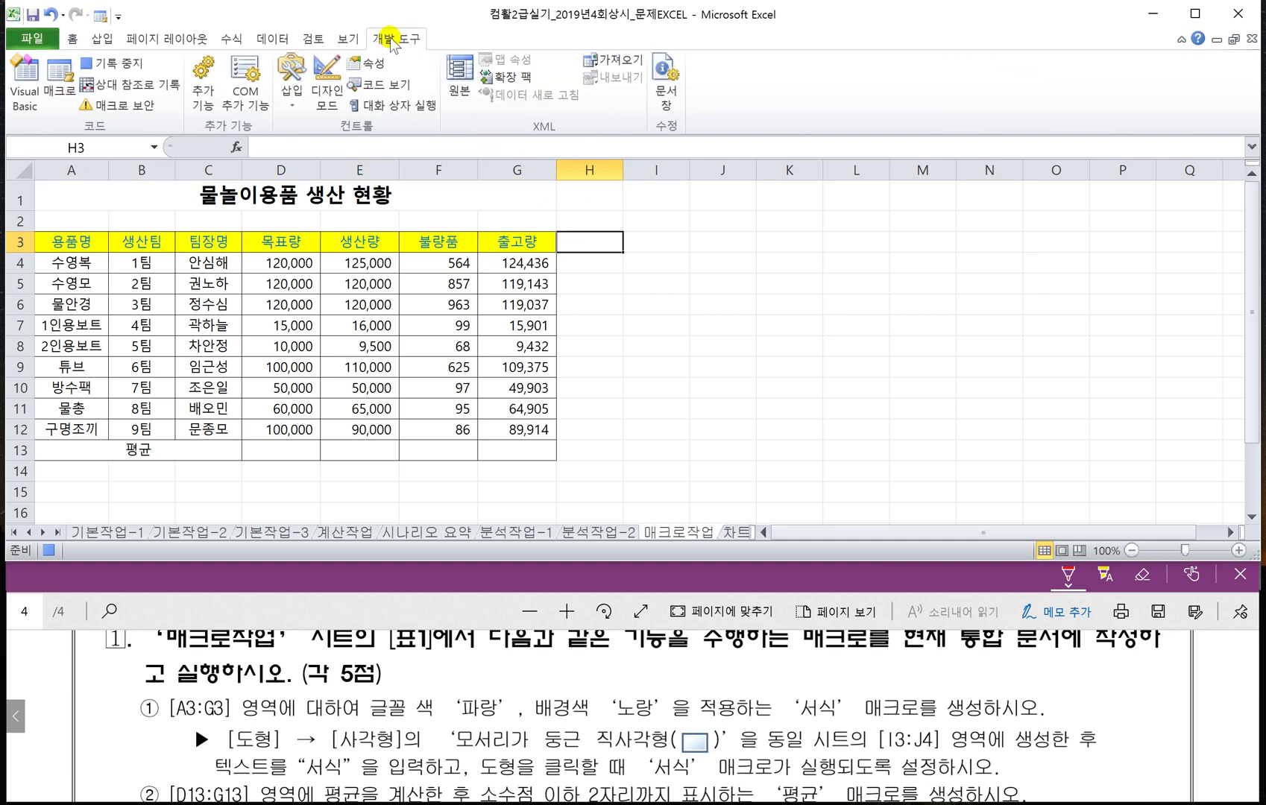
{"action": "left_click", "coordinate": [135, 69]}
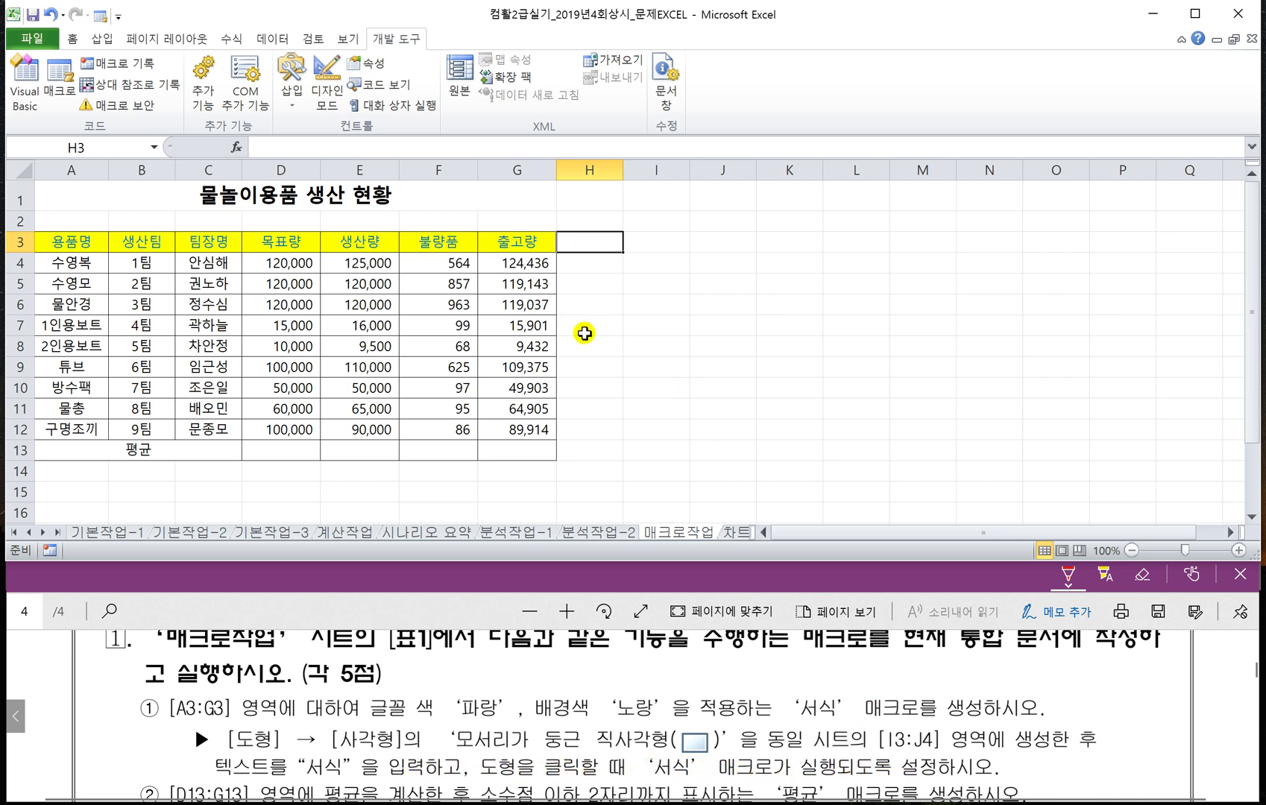
Draw a rounded rectangle (모서리가 둥근 직사각형) fitted to cells I3:J4 and enter the text 서식 in it.
{"action": "left_click", "coordinate": [102, 39]}
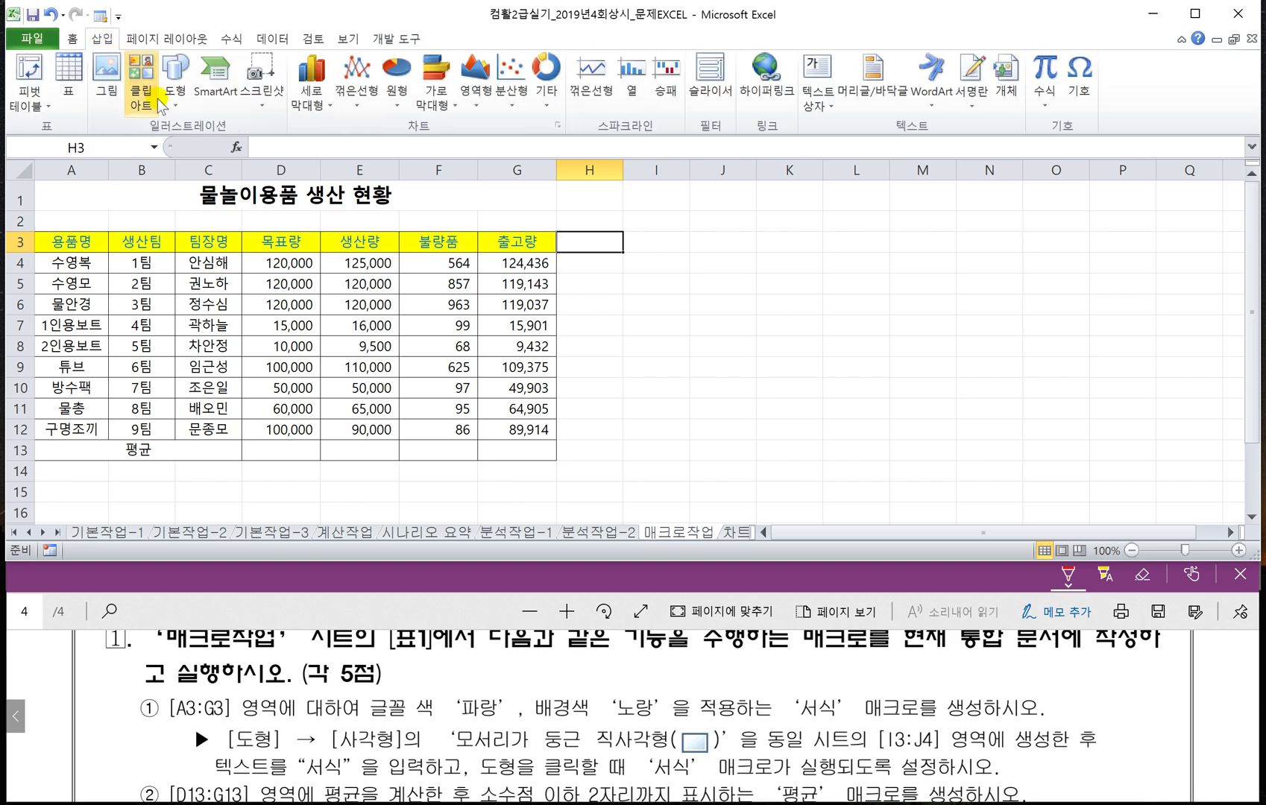
{"action": "left_click", "coordinate": [184, 111]}
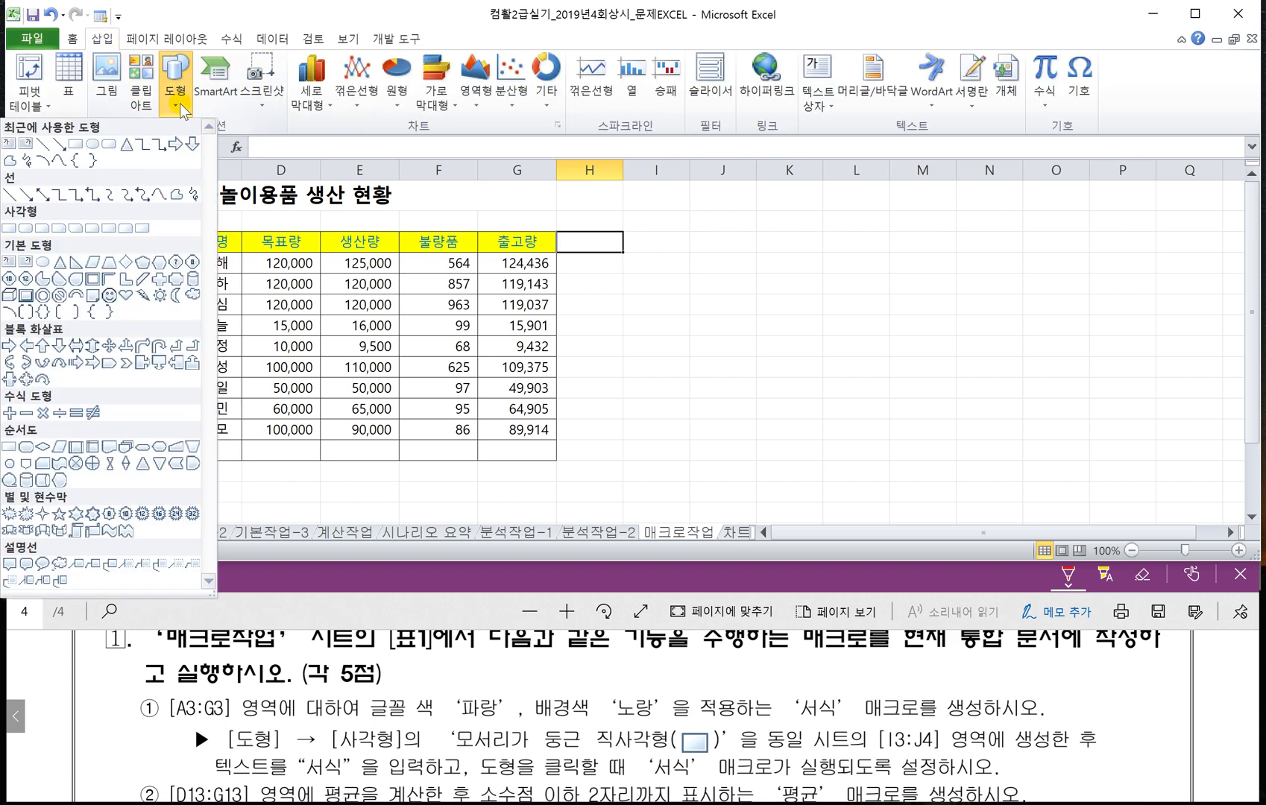
{"action": "left_click", "coordinate": [24, 229]}
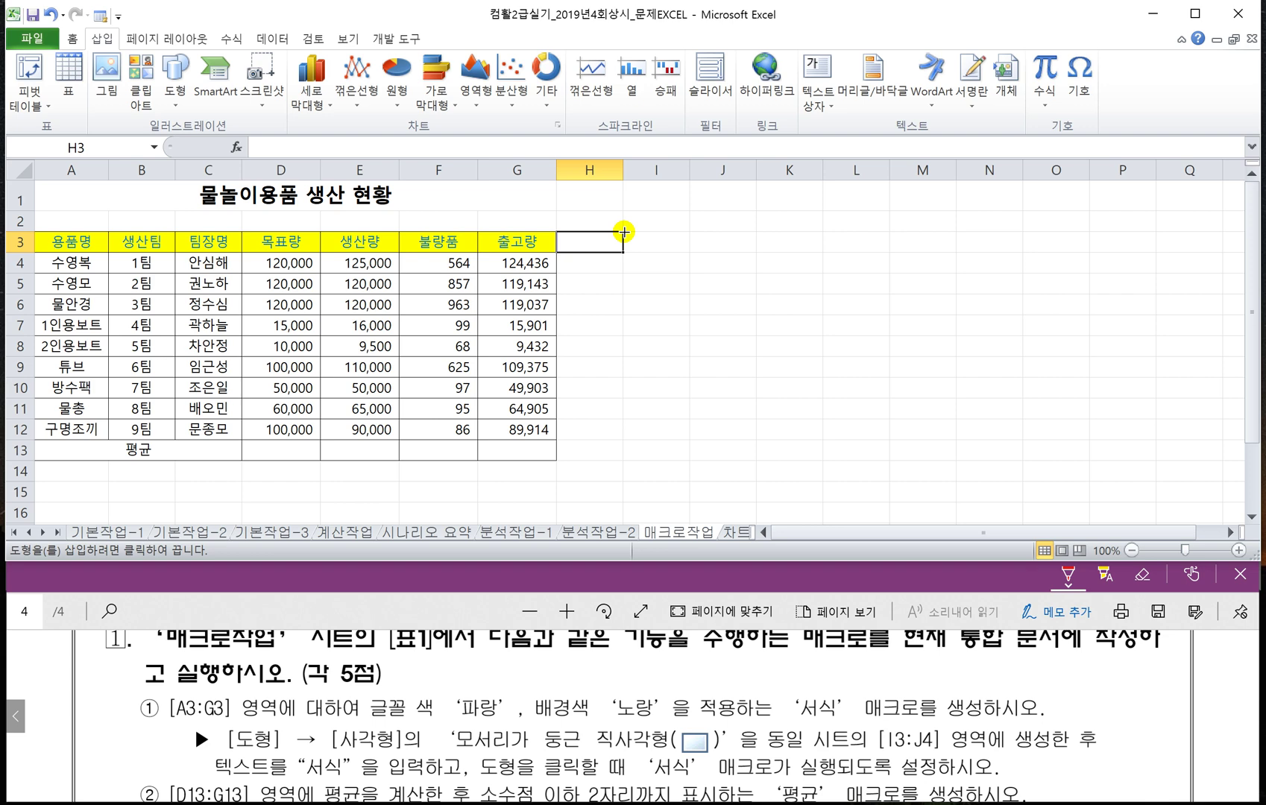
{"action": "mouse_move", "coordinate": [624, 232]}
{"action": "left_mouse_down"}
{"action": "mouse_move", "coordinate": [640, 249]}
{"action": "mouse_move", "coordinate": [737, 269]}
{"action": "left_mouse_up"}
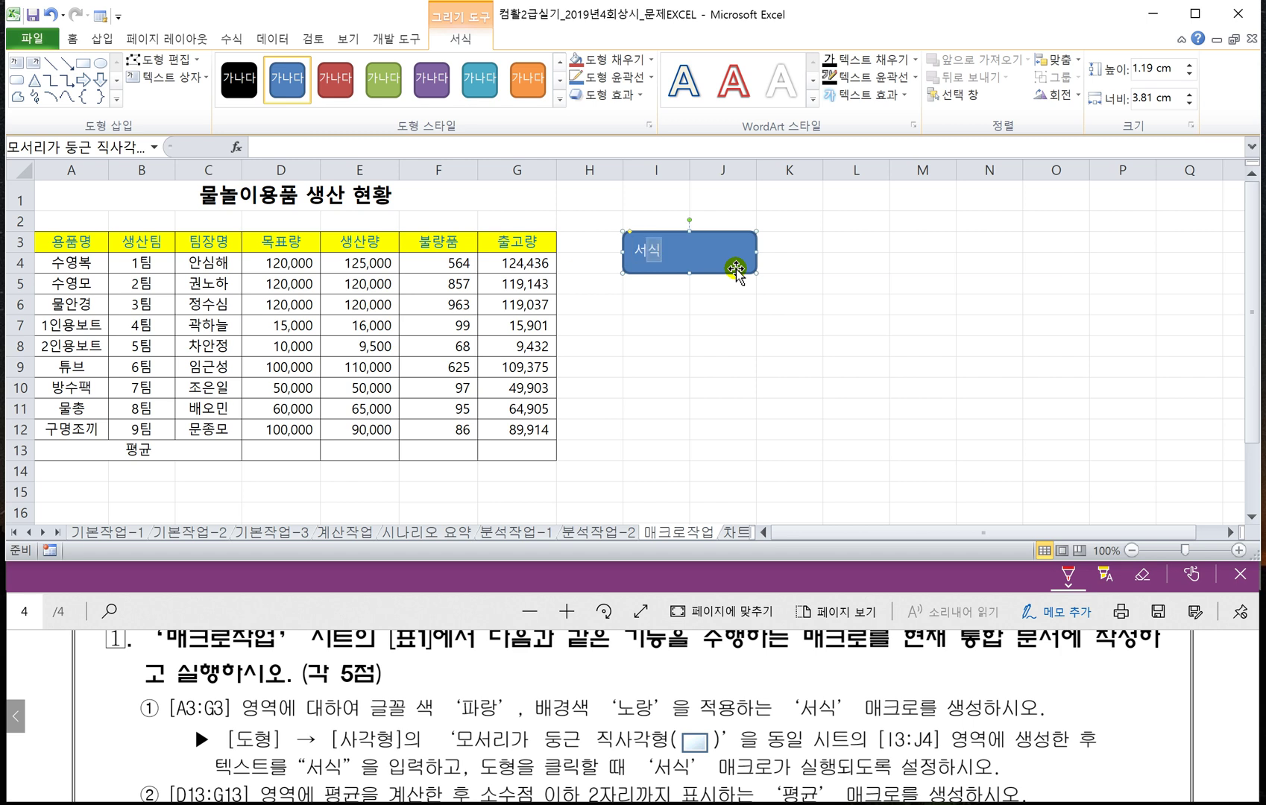
{"action": "left_click", "coordinate": [771, 317]}
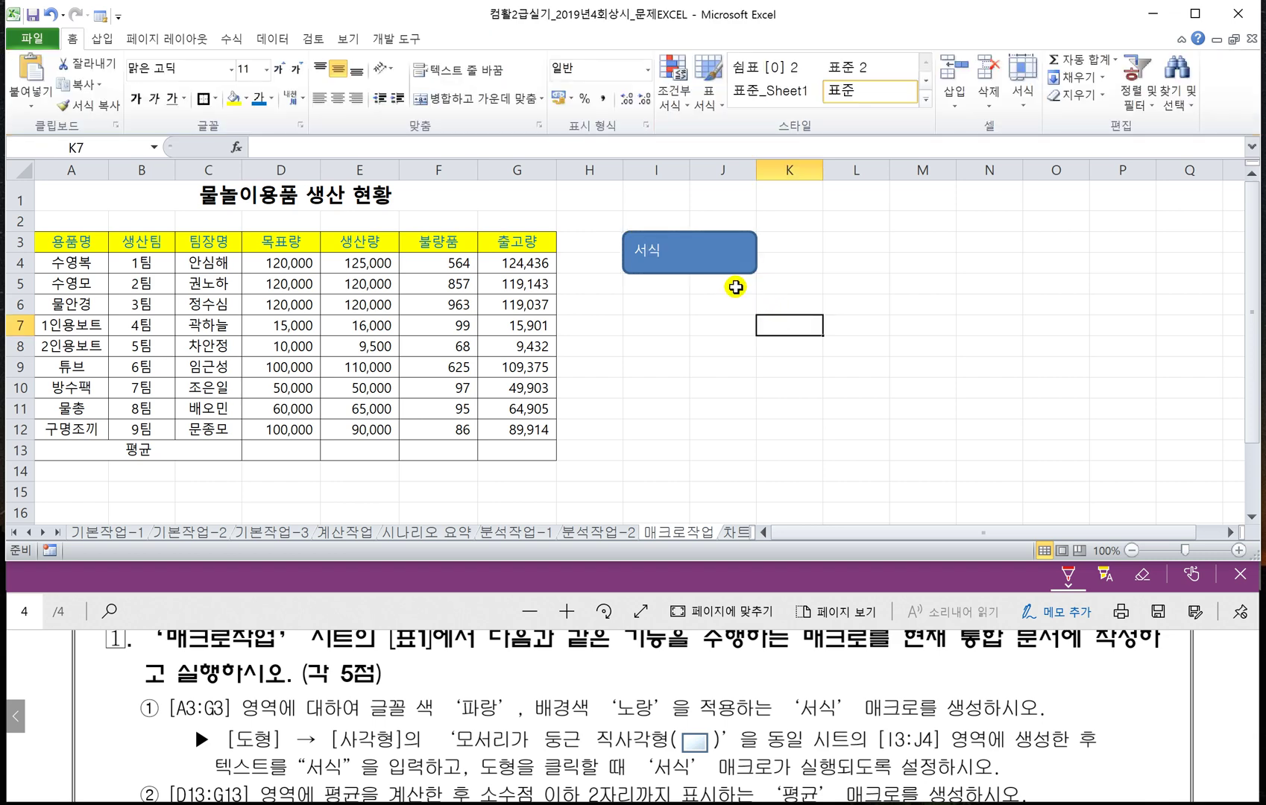
Assign the 서식 macro to the rounded rectangle over I3:J4.
{"action": "left_click", "coordinate": [717, 268]}
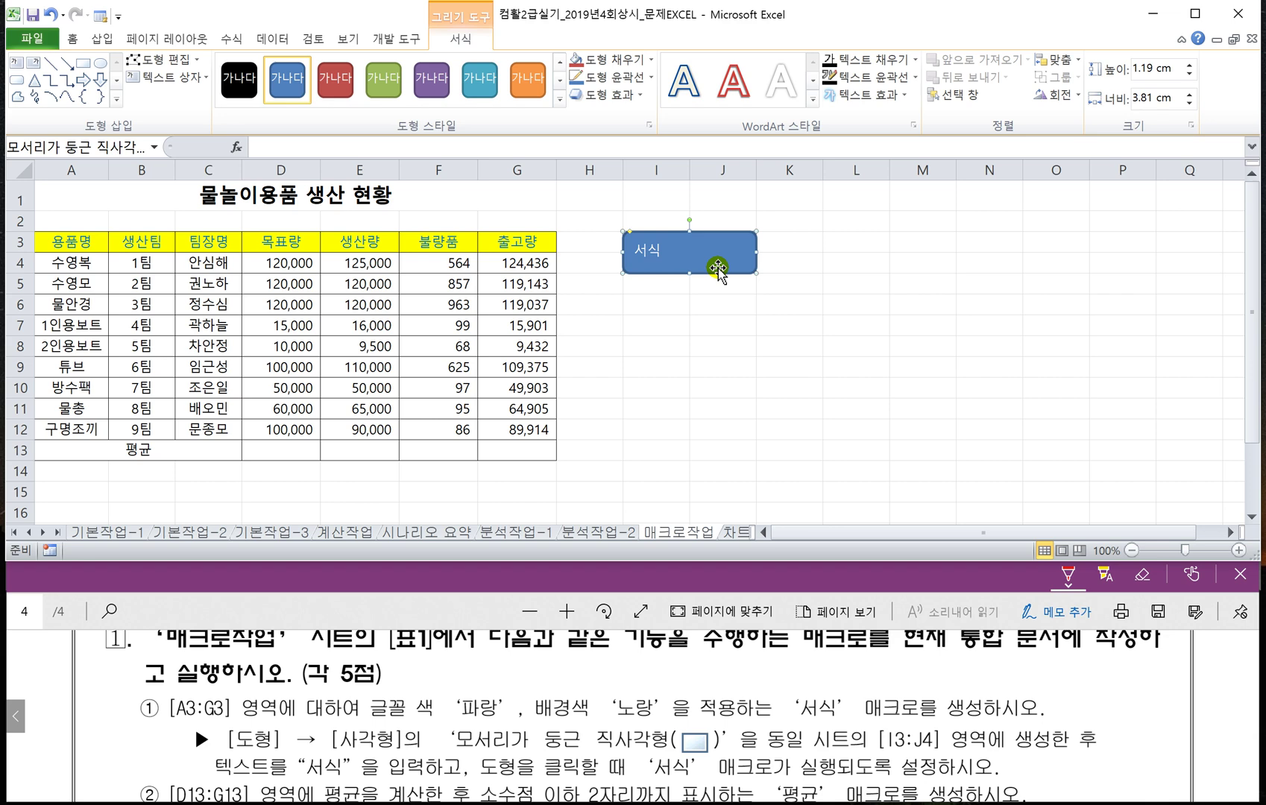
{"action": "right_click", "coordinate": [721, 257]}
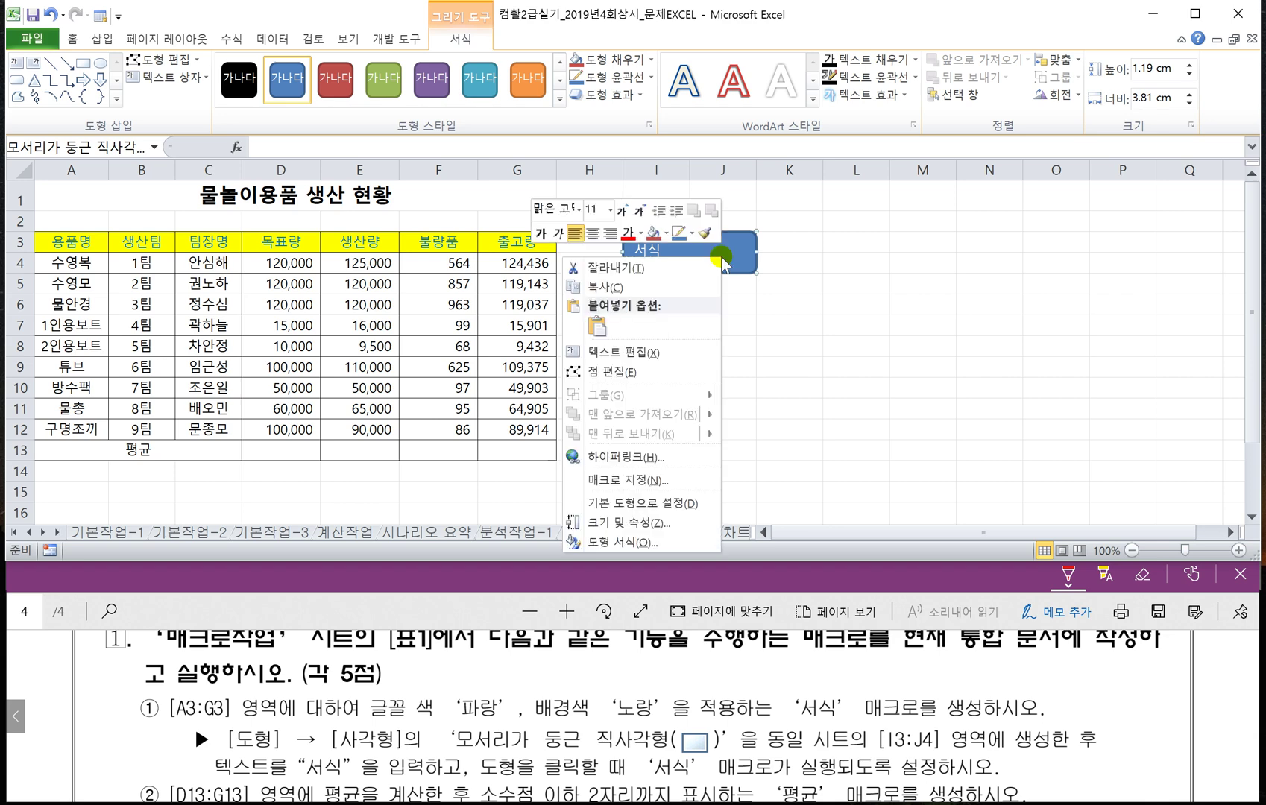
{"action": "left_click", "coordinate": [639, 481]}
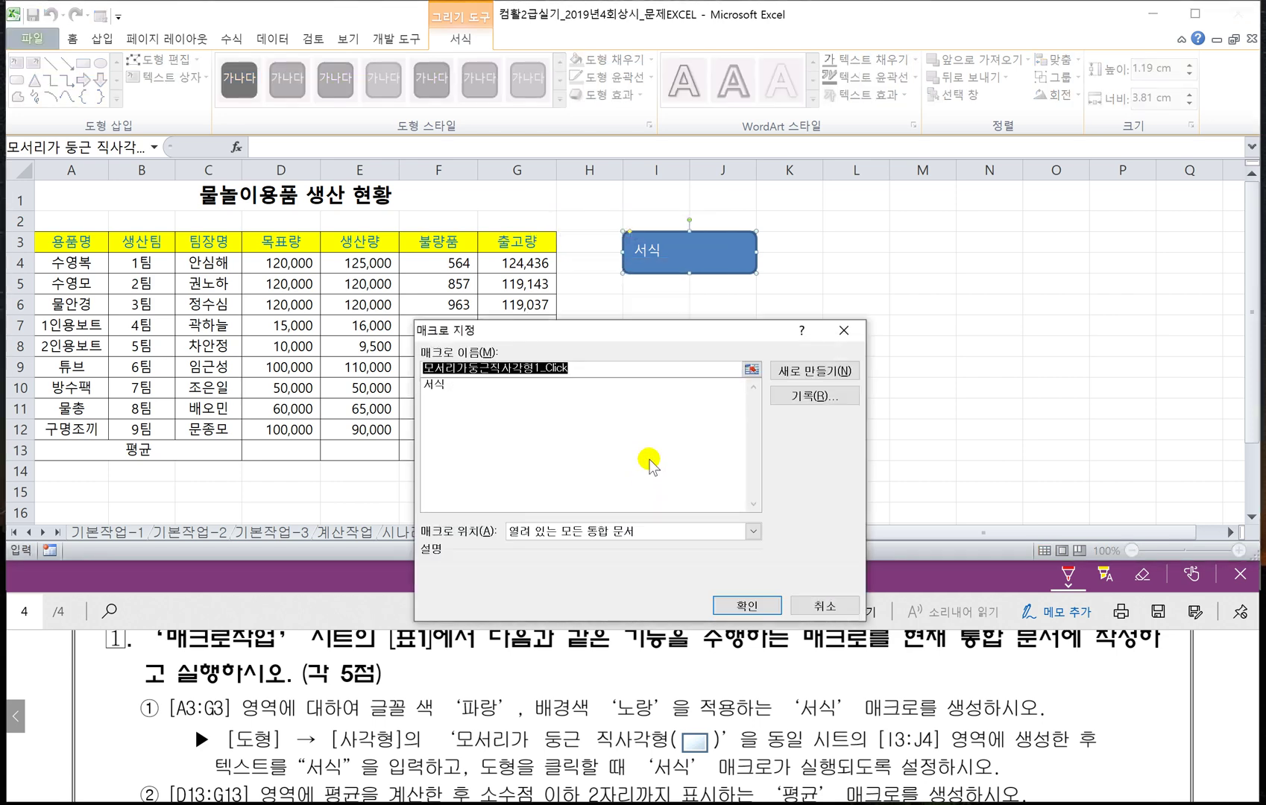
{"action": "left_click_drag", "start_coordinate": [569, 333], "coordinate": [707, 273]}
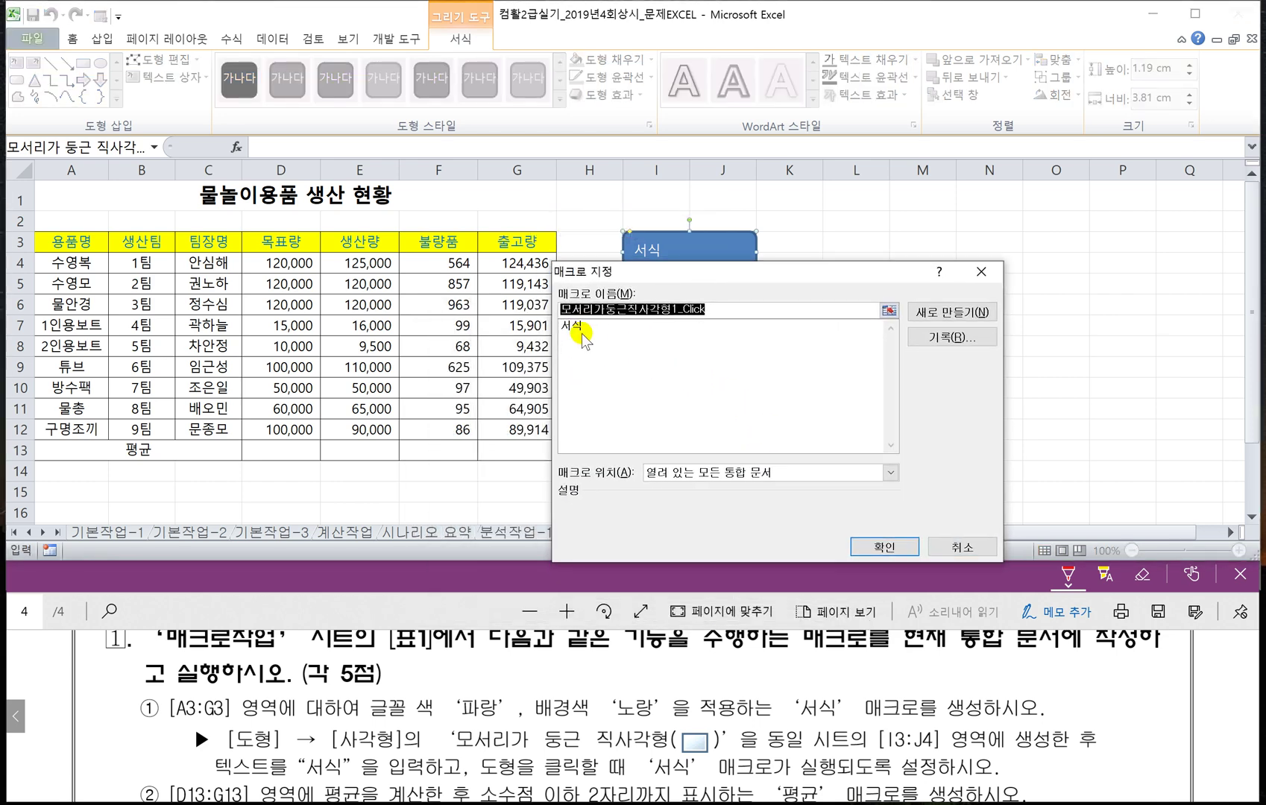
{"action": "left_click", "coordinate": [571, 326]}
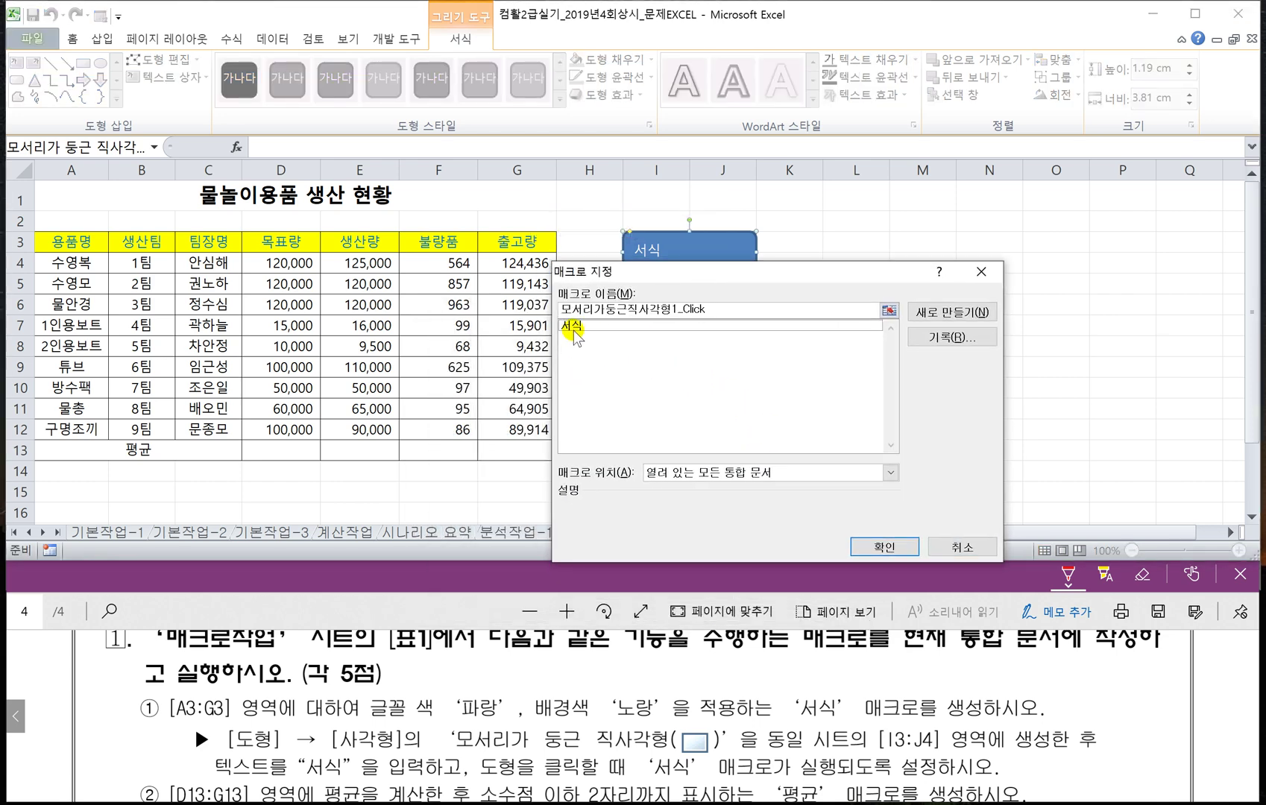
{"action": "left_click", "coordinate": [880, 548]}
{"action": "left_click", "coordinate": [686, 356]}
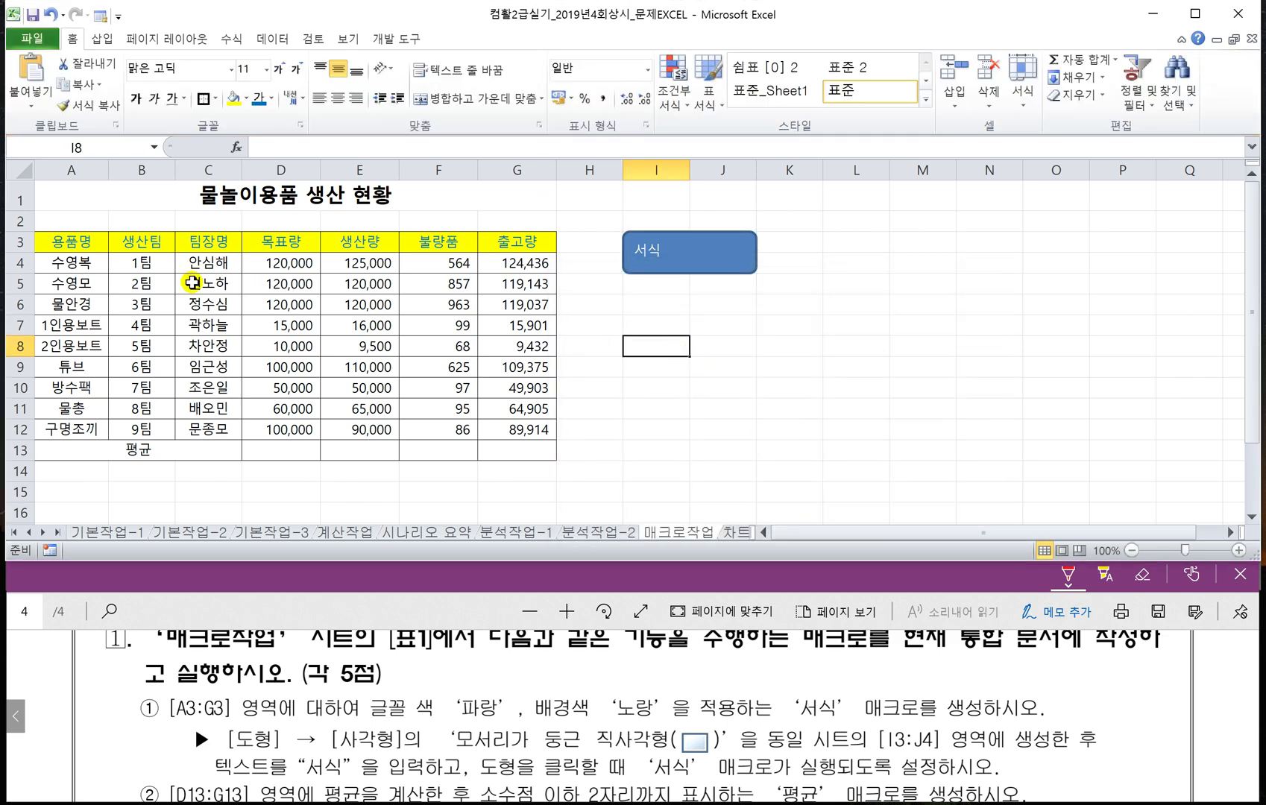
Reset A3:G3 to no fill and automatic font colour, and run the 서식 macro from its shape to test it.
{"action": "left_click_drag", "start_coordinate": [63, 243], "coordinate": [520, 245]}
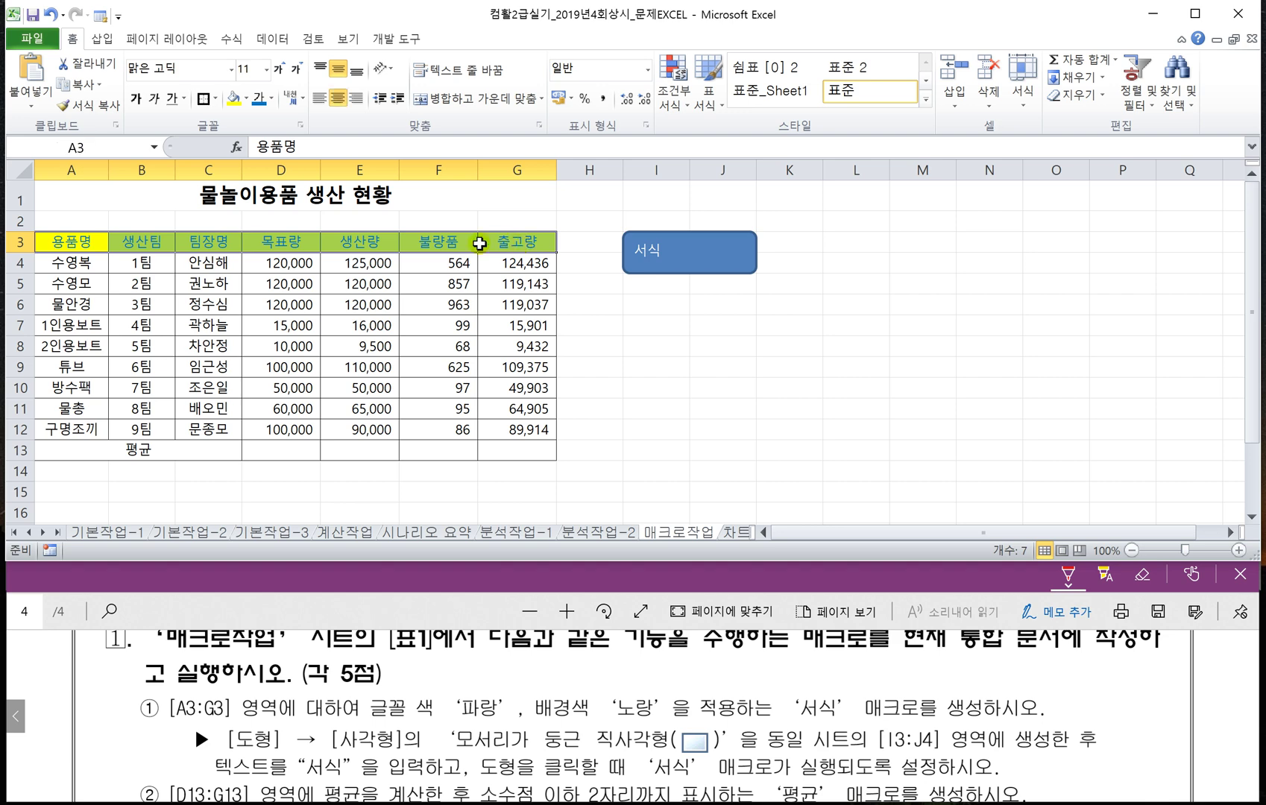
{"action": "left_click", "coordinate": [245, 98]}
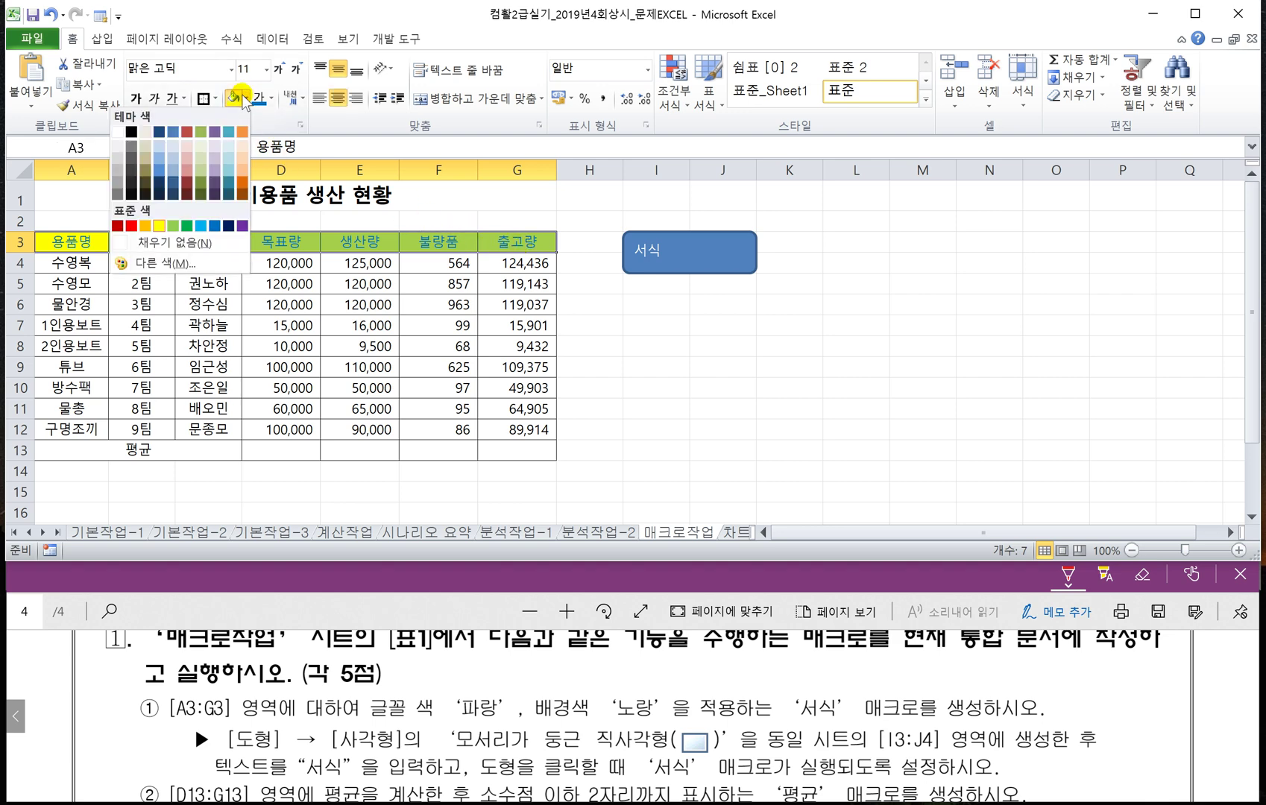
{"action": "left_click", "coordinate": [141, 243]}
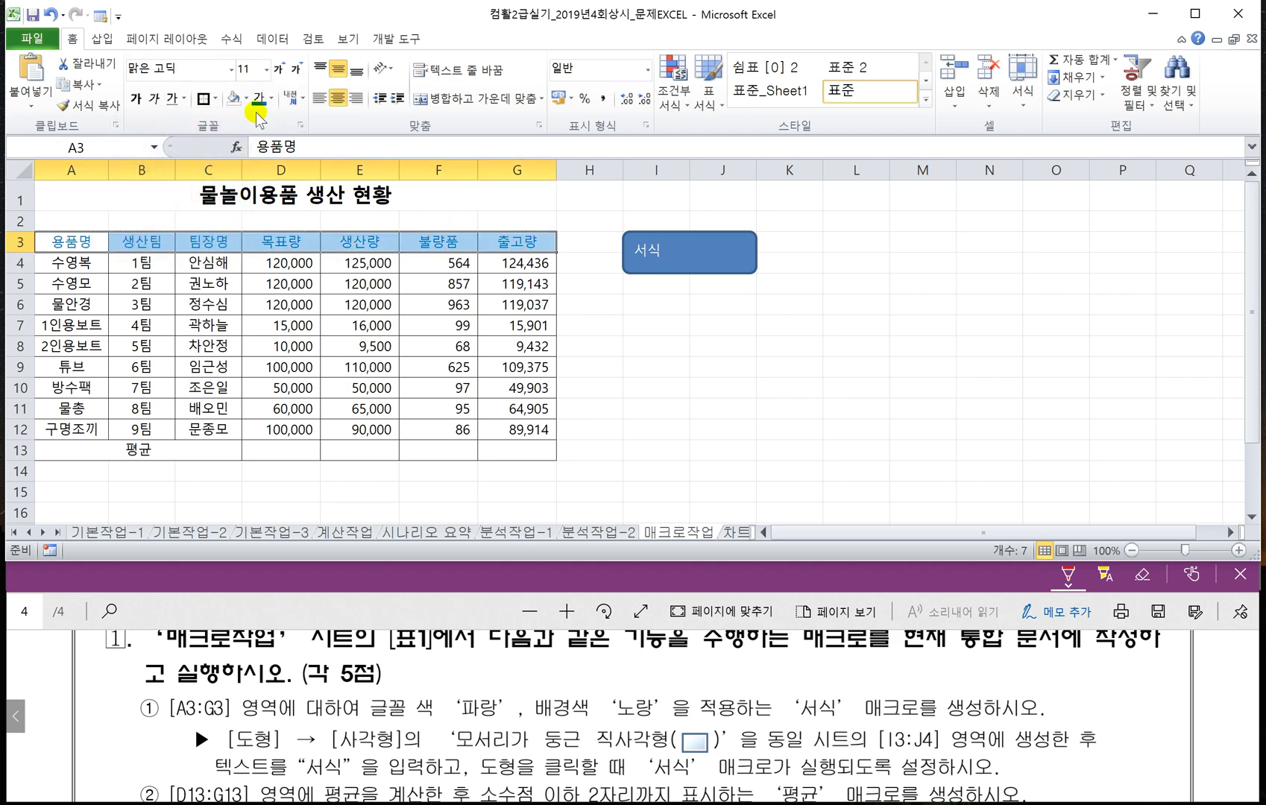
{"action": "left_click", "coordinate": [272, 98]}
{"action": "left_click", "coordinate": [192, 118]}
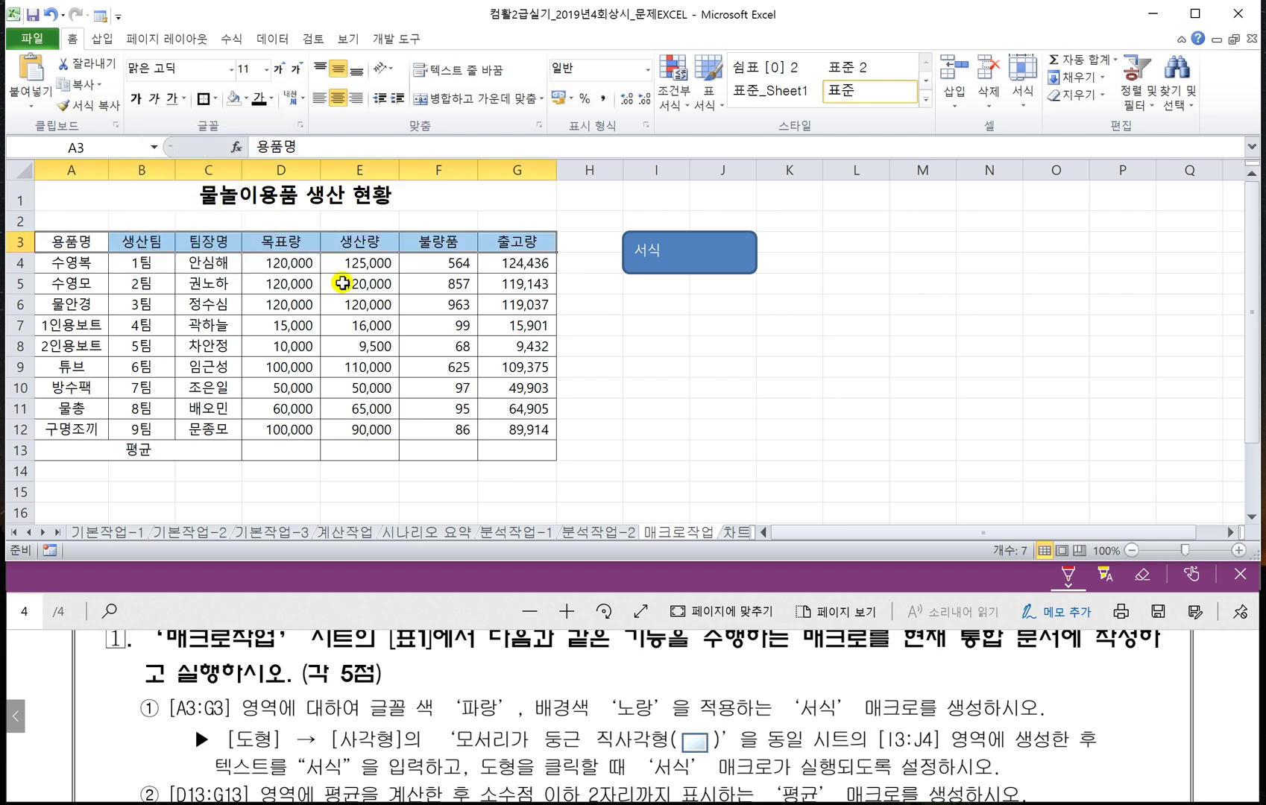
{"action": "left_click", "coordinate": [615, 349]}
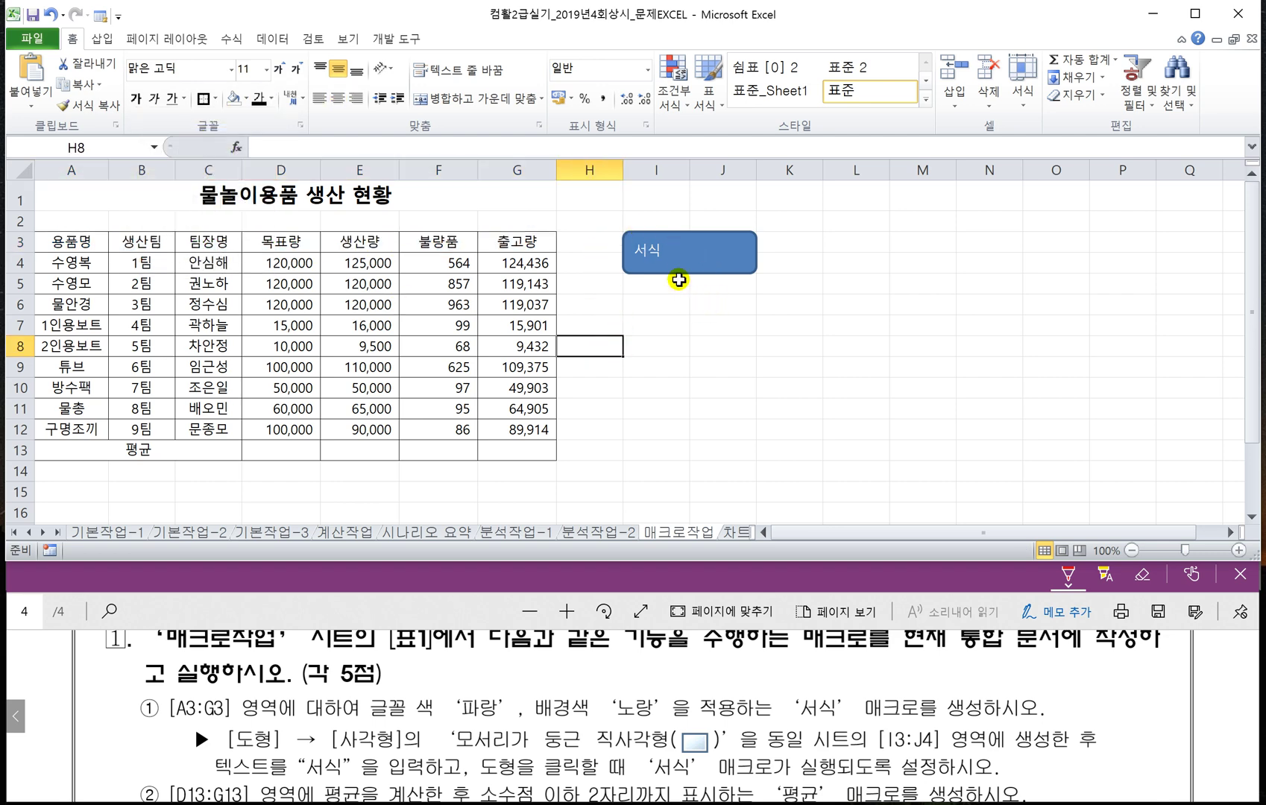
{"action": "left_click", "coordinate": [669, 257]}
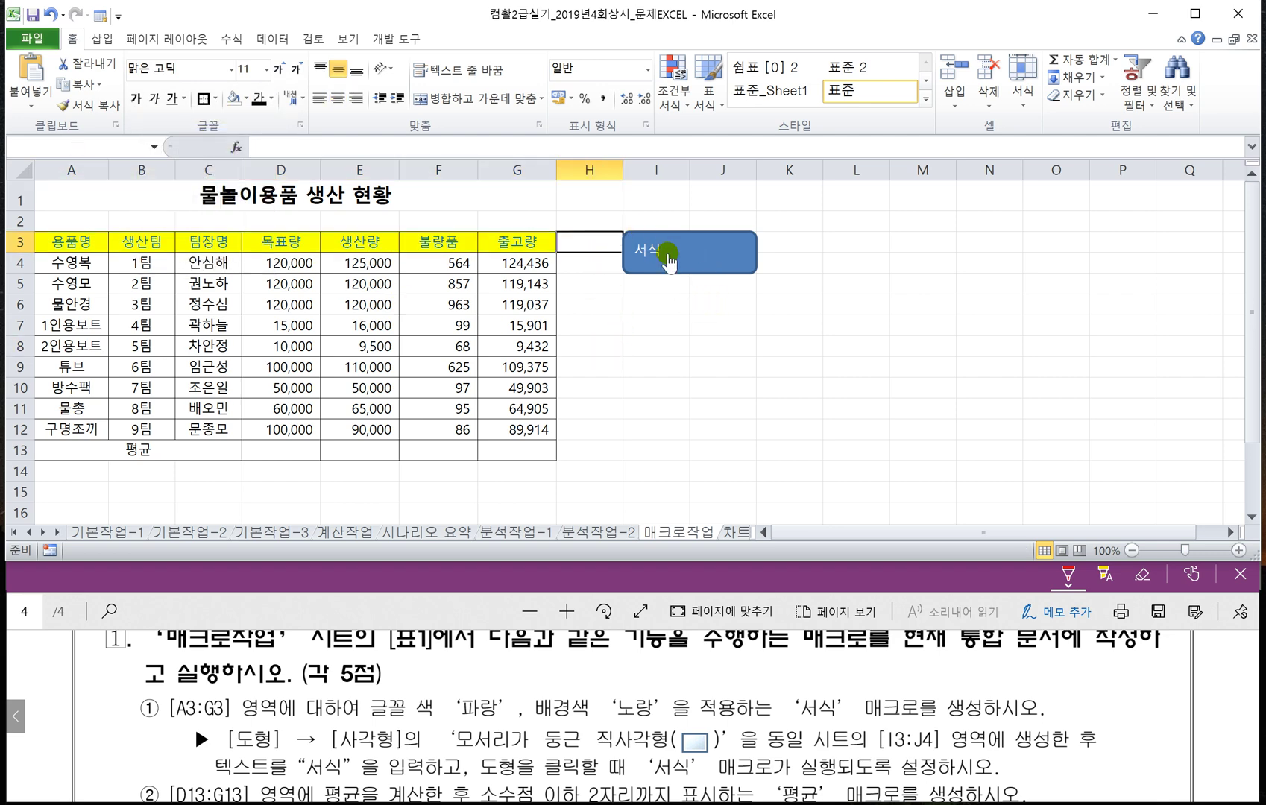
{"action": "left_click", "coordinate": [723, 368]}
Read the 평균 macro instructions in the exam PDF and return to the 매크로작업 sheet.
{"action": "left_click", "coordinate": [387, 604]}
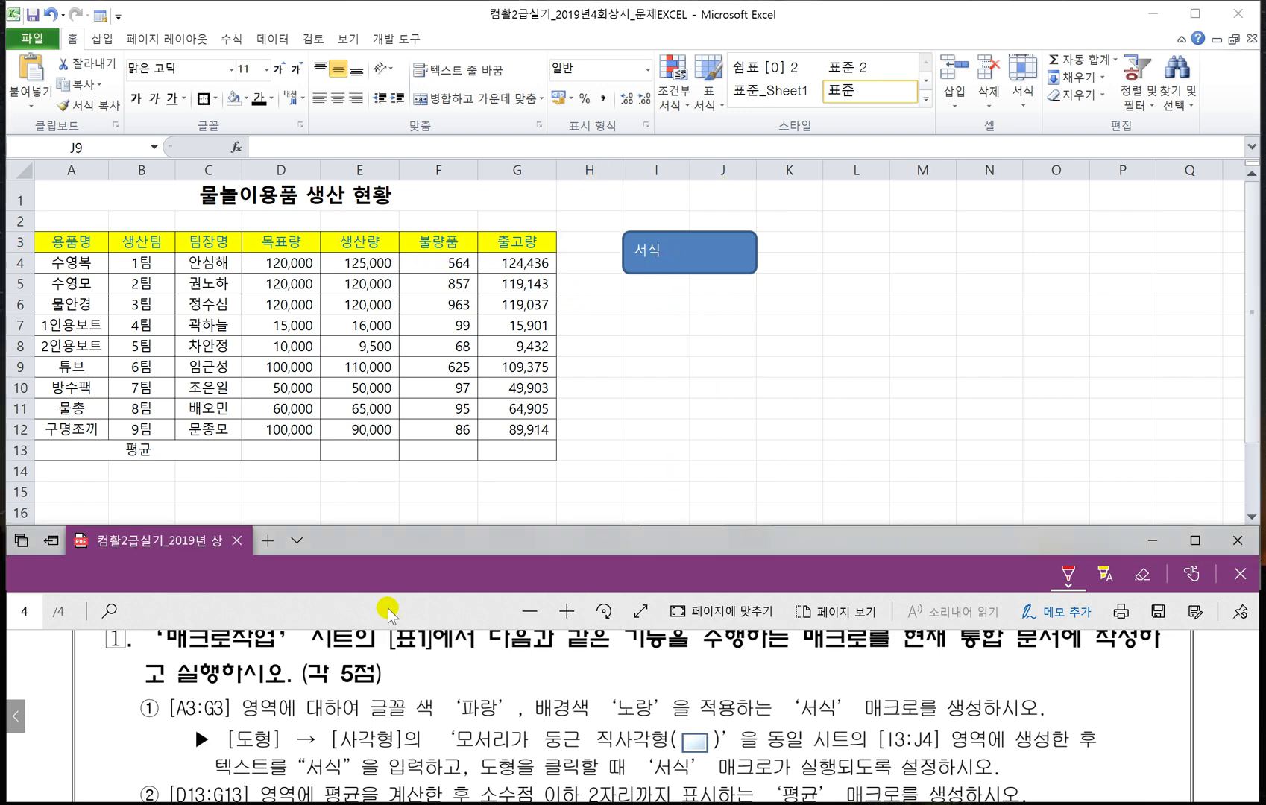
{"action": "scroll", "coordinate": [417, 708], "scroll_direction": "down", "scroll_amount": 3}
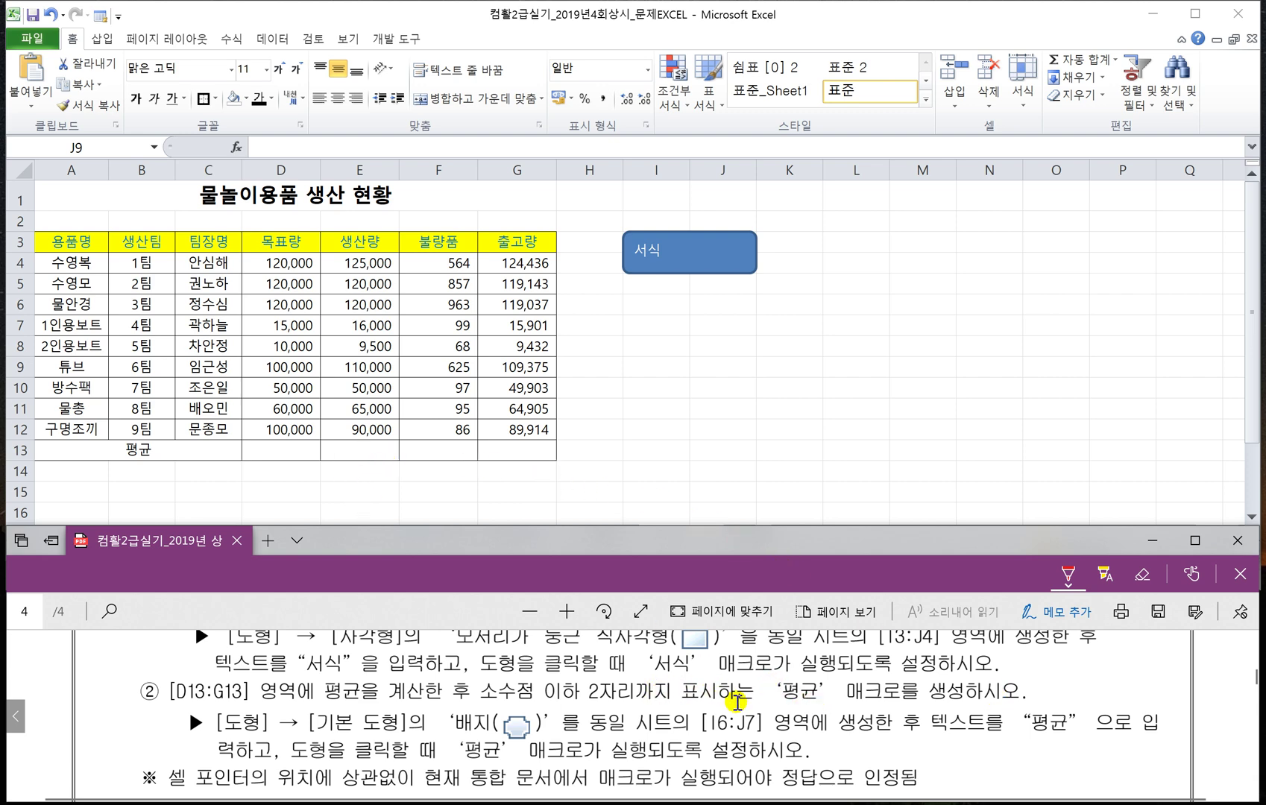
{"action": "left_click", "coordinate": [654, 379]}
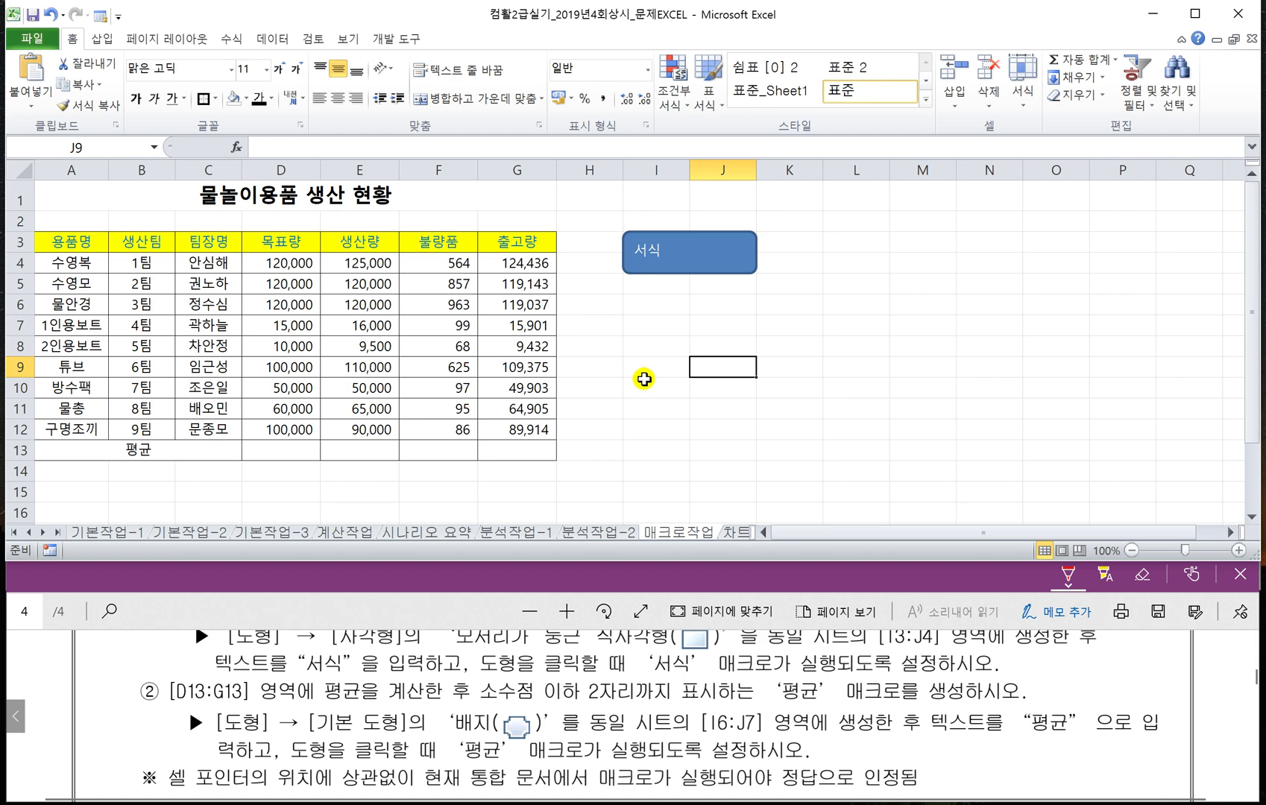
{"action": "left_click", "coordinate": [657, 365]}
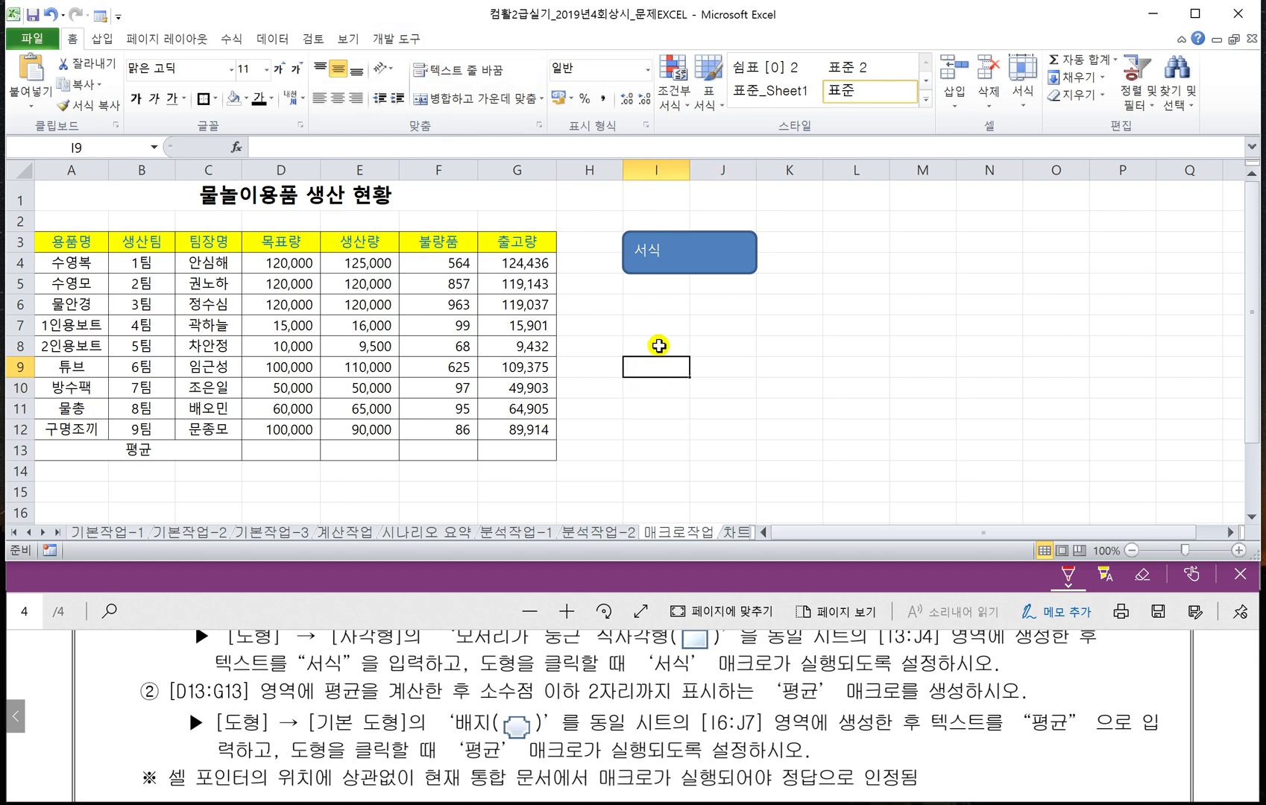
Select the empty cell I8 outside the table and start recording a macro named 평균.
{"action": "left_click", "coordinate": [658, 345]}
{"action": "left_click", "coordinate": [396, 41]}
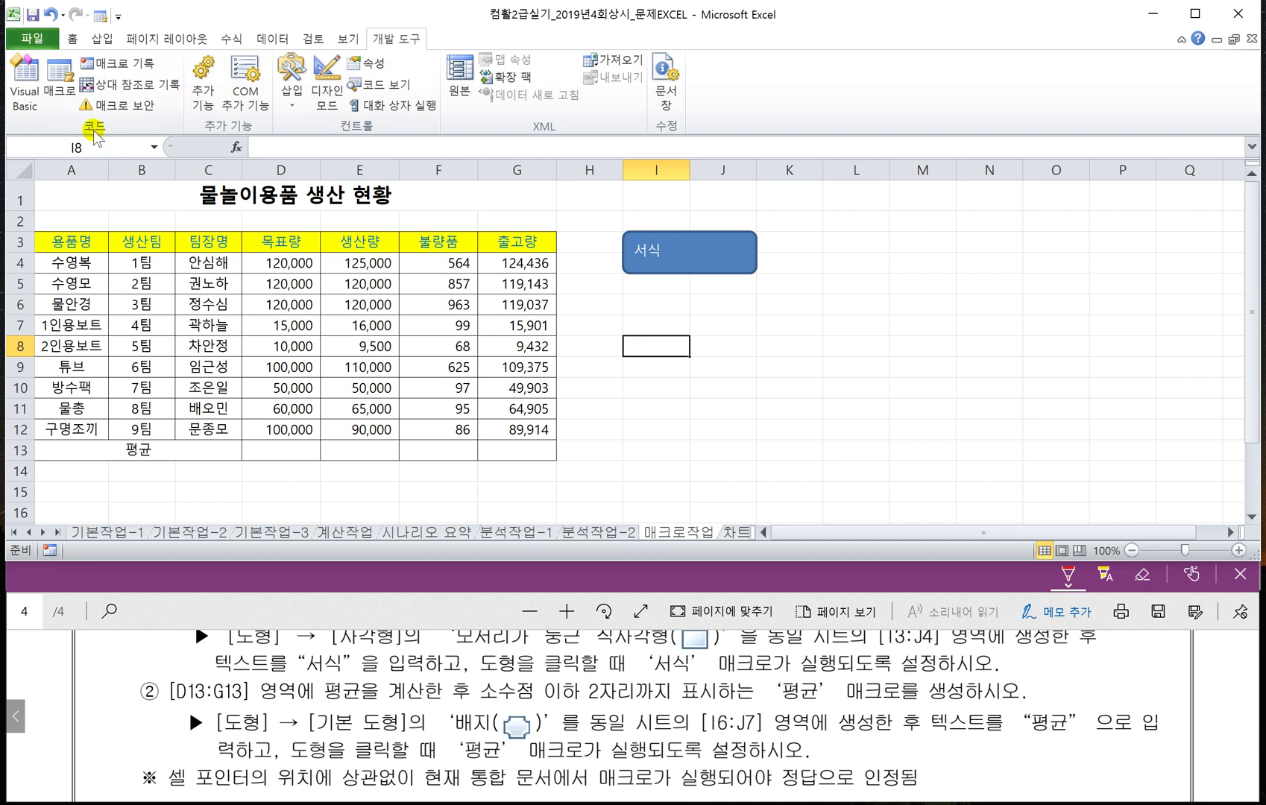
{"action": "left_click", "coordinate": [98, 63]}
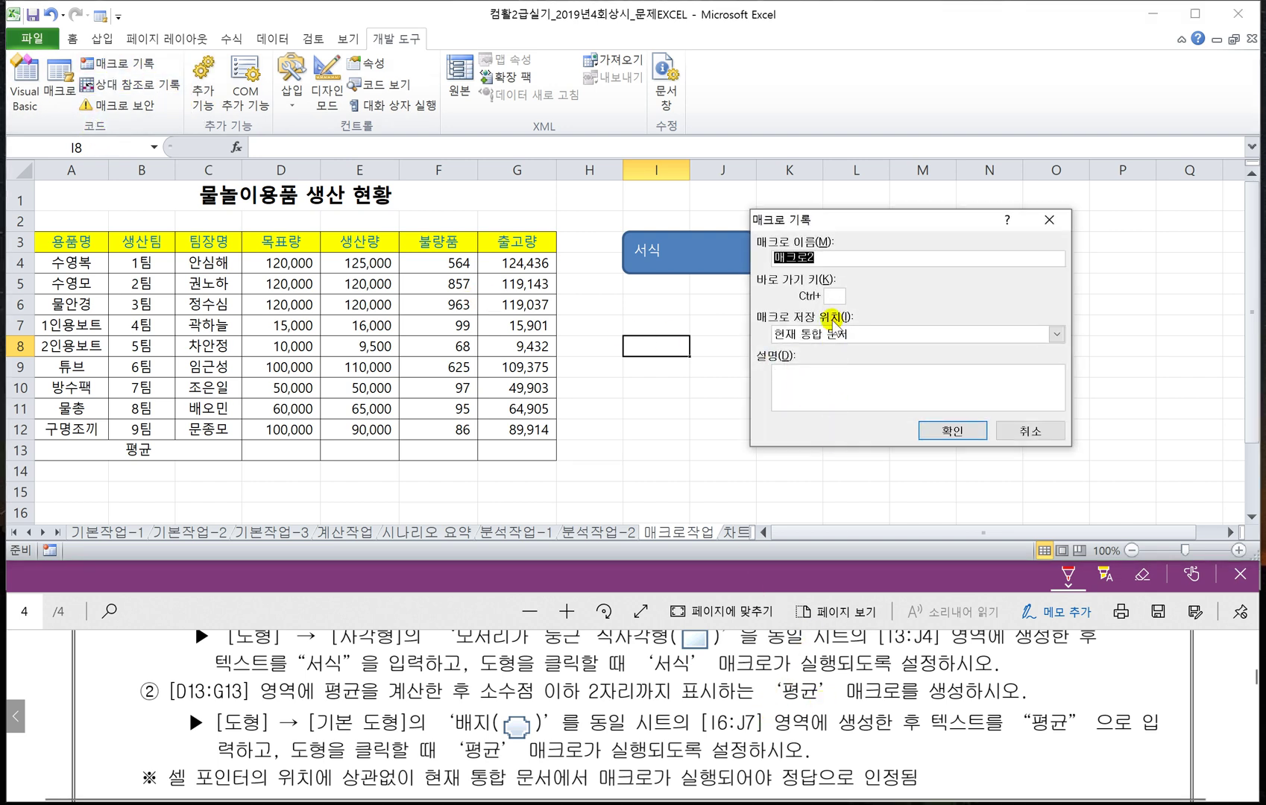
{"action": "type", "text": "평균"}
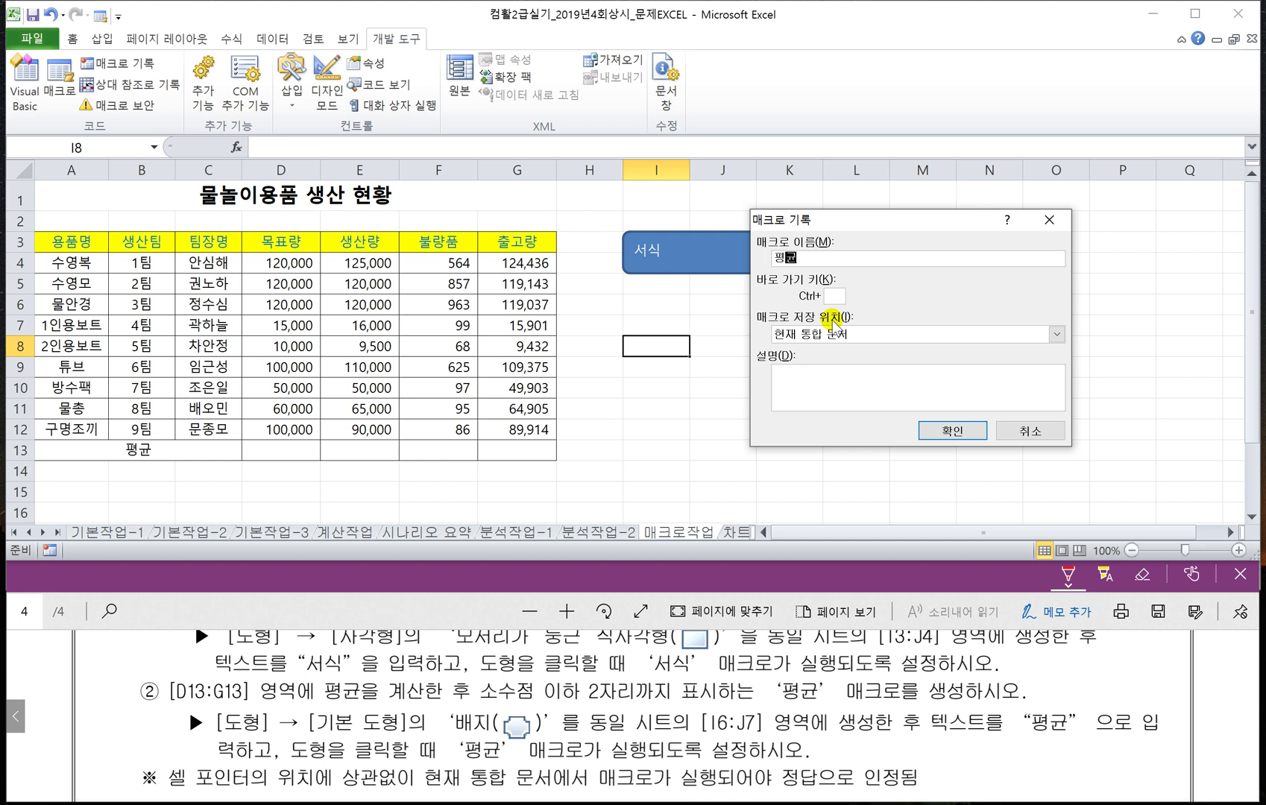
{"action": "left_click", "coordinate": [940, 431]}
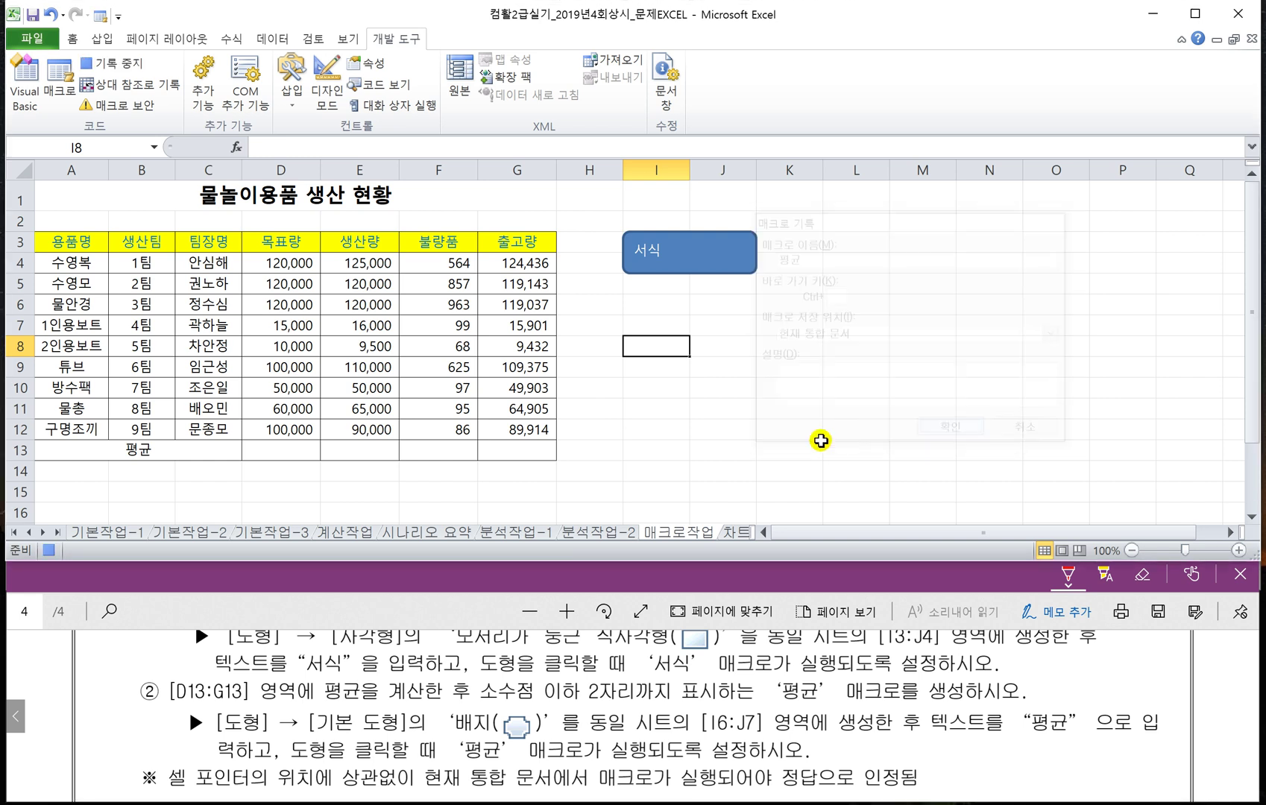
Calculate the average of D4:D12 in D13 with the AVERAGE function and fill the formula across to G13.
{"action": "left_click", "coordinate": [269, 450]}
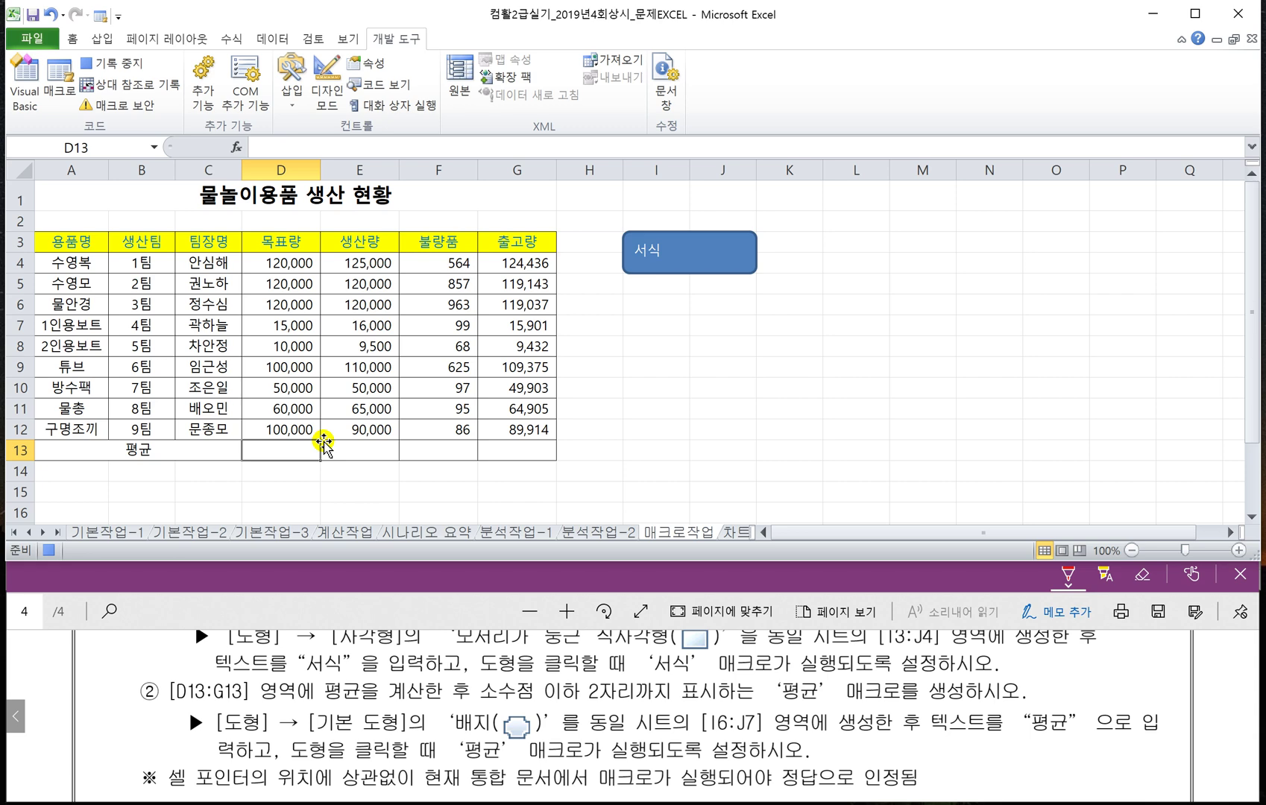
{"action": "type", "text": "="}
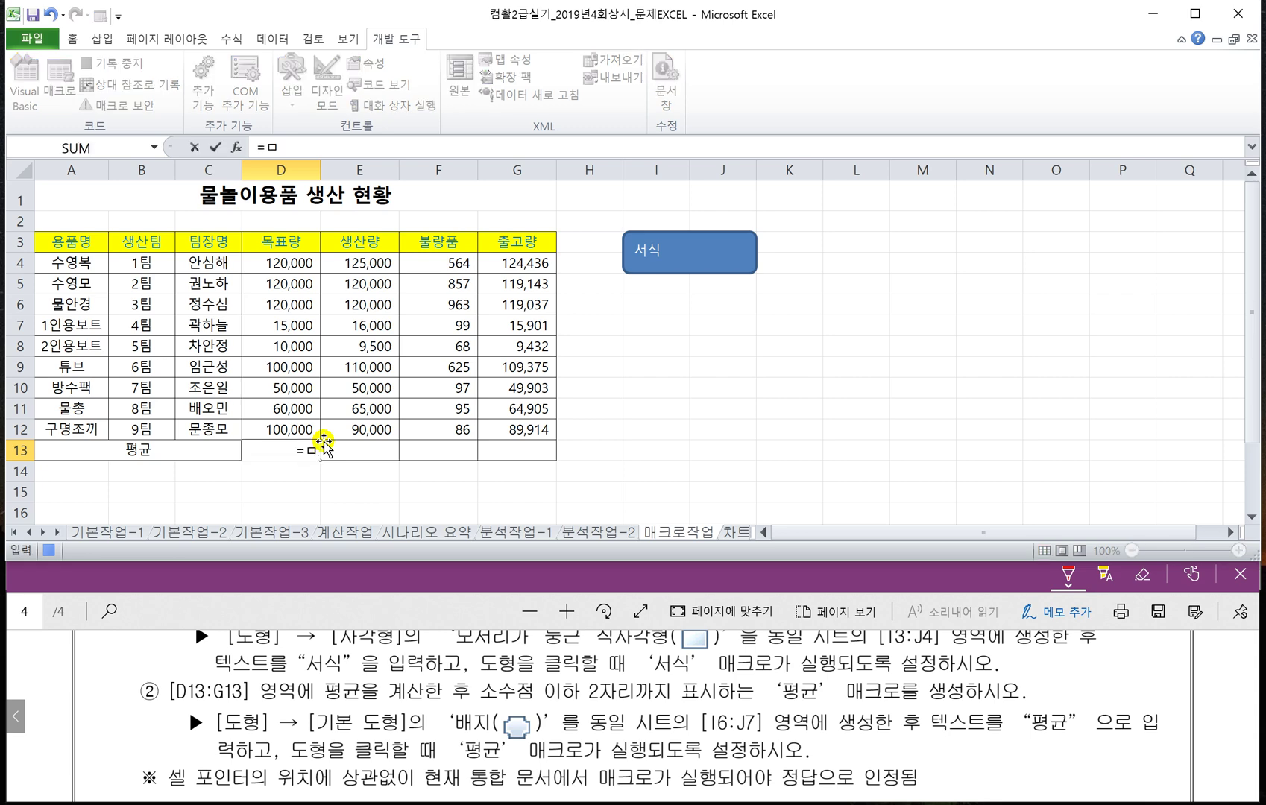
{"action": "type", "text": "AVERAGE("}
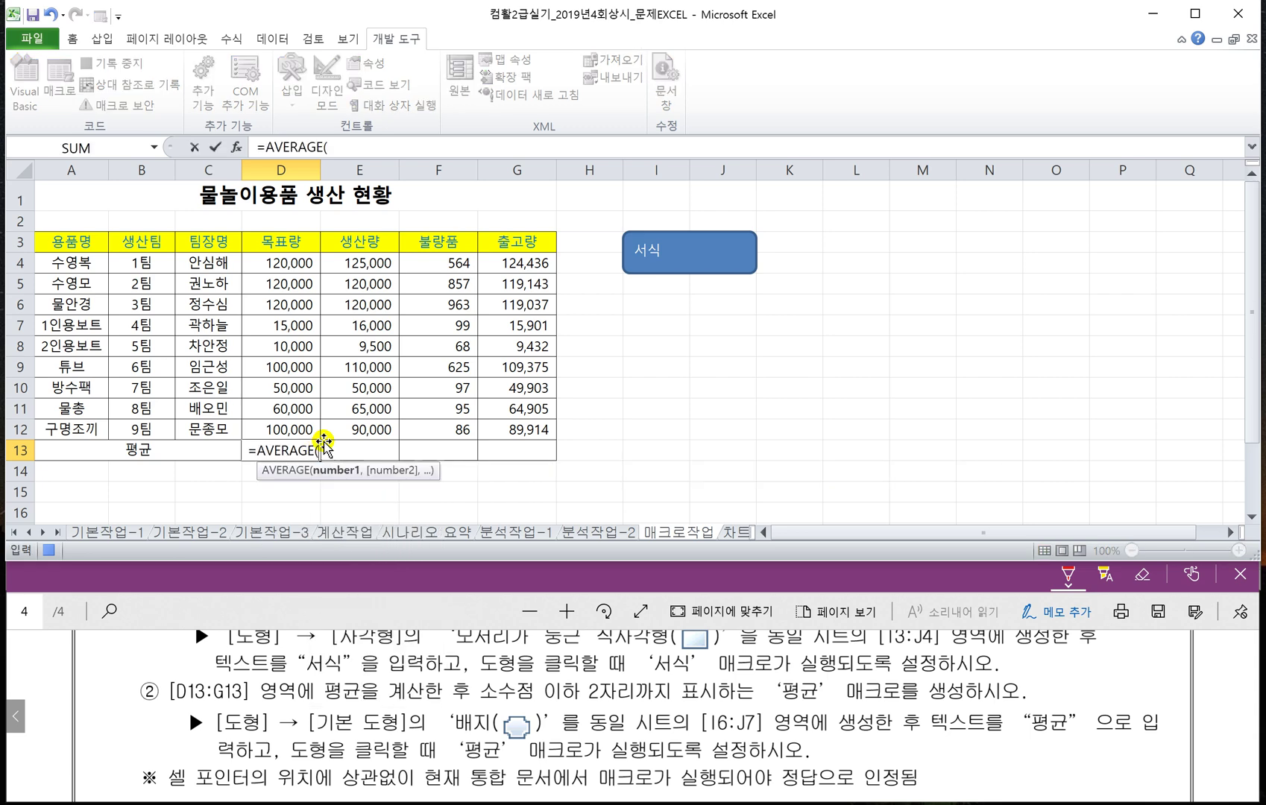
{"action": "left_click_drag", "start_coordinate": [297, 269], "coordinate": [295, 424]}
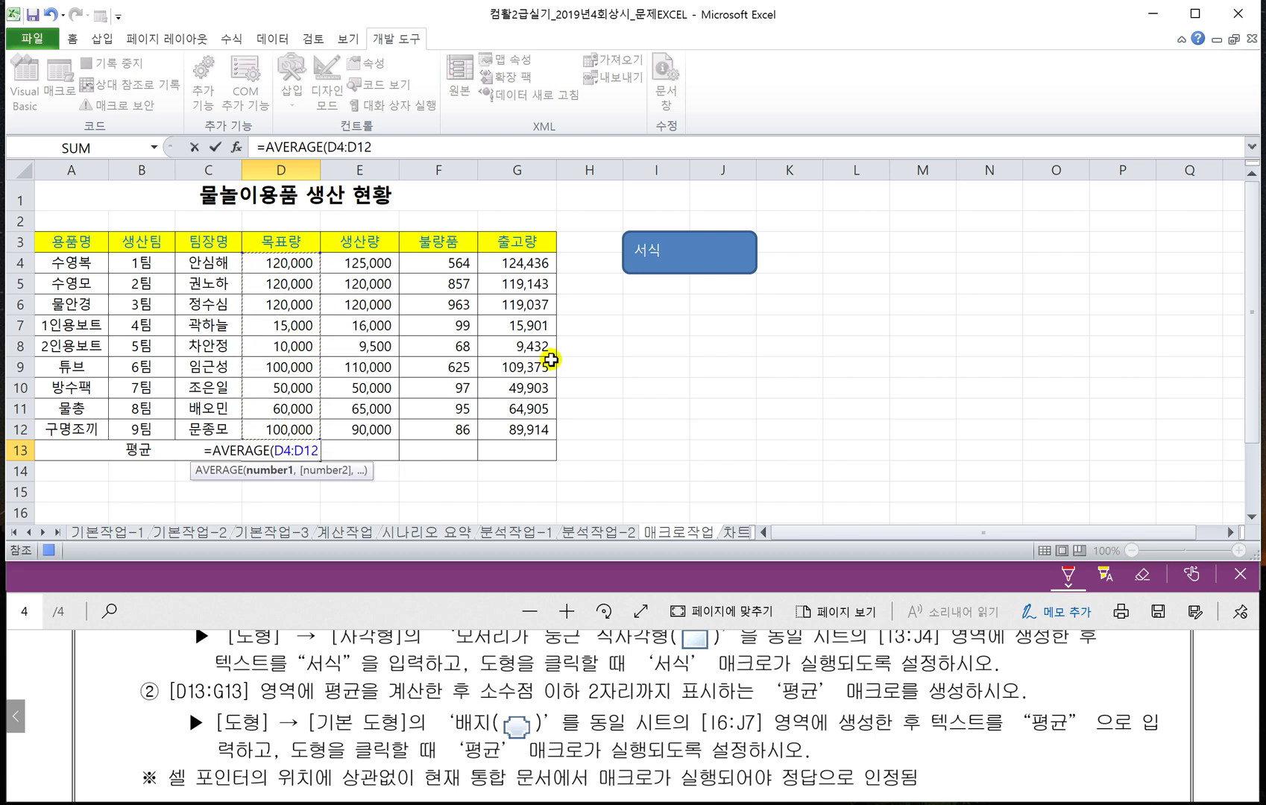
{"action": "type", "text": ")"}
{"action": "key", "text": "Return"}
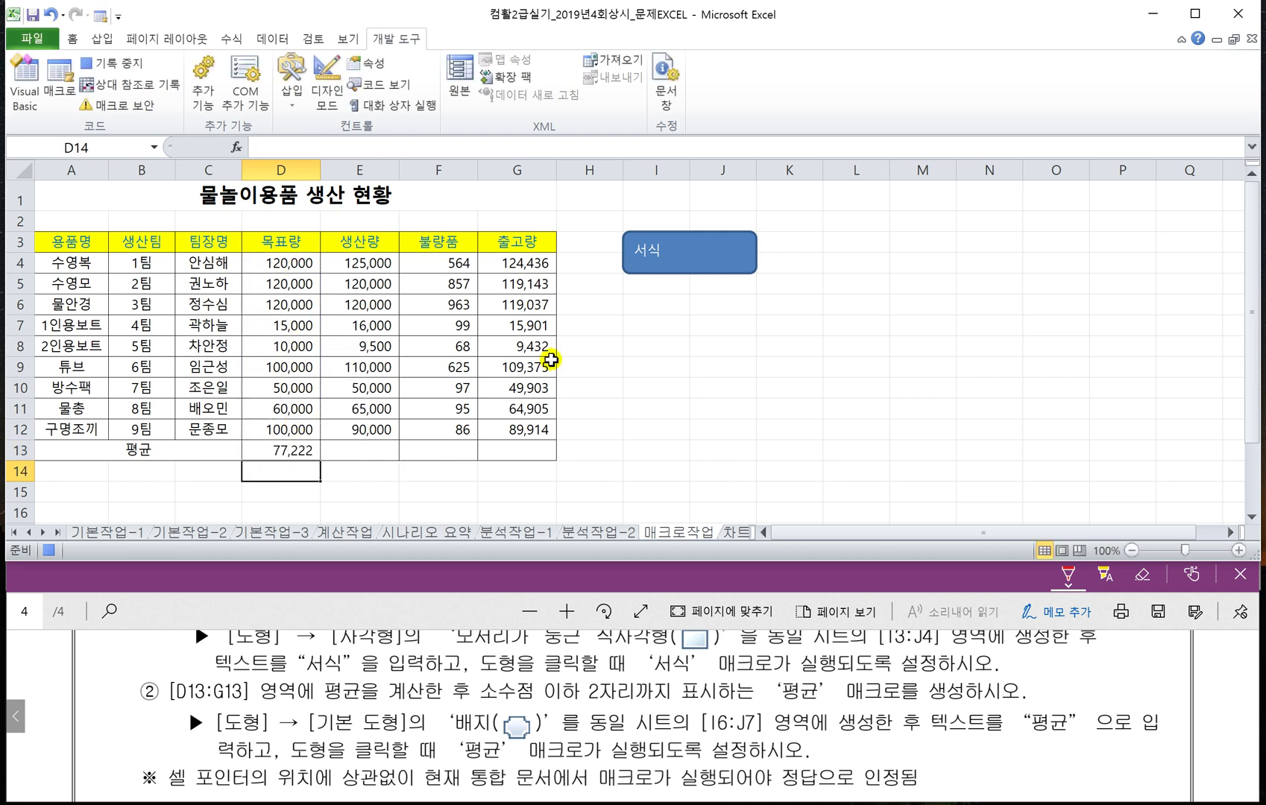
{"action": "left_click", "coordinate": [303, 447]}
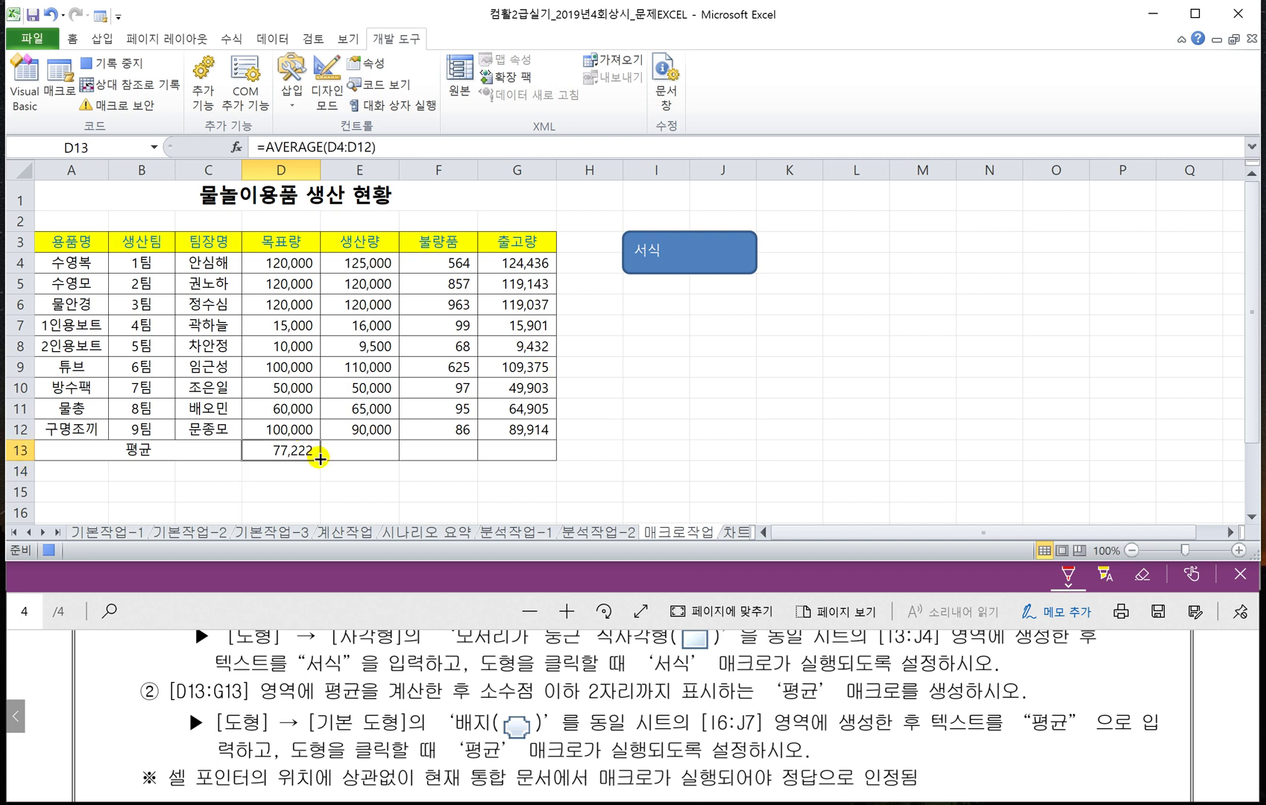
{"action": "left_click_drag", "start_coordinate": [320, 460], "coordinate": [540, 462]}
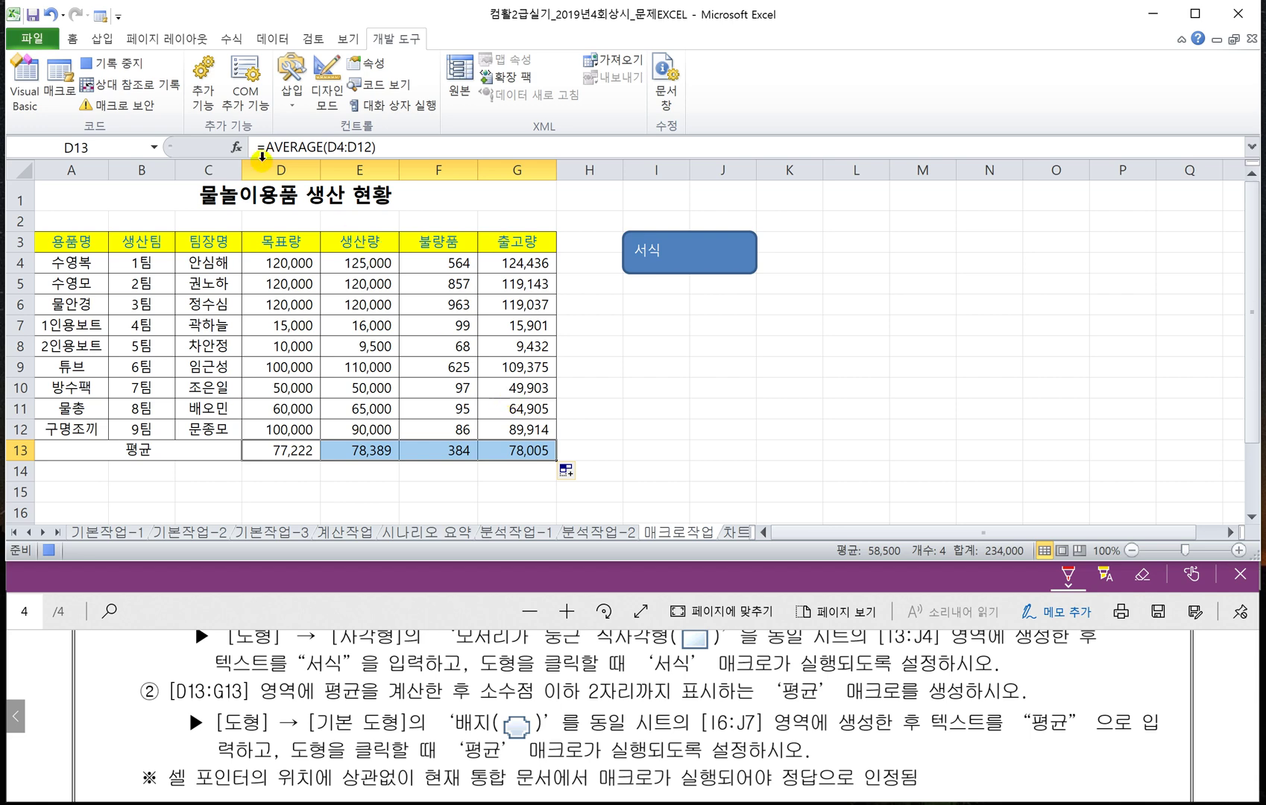
Show the averages in D13:G13 with two decimal places and stop recording the macro.
{"action": "left_click", "coordinate": [72, 41]}
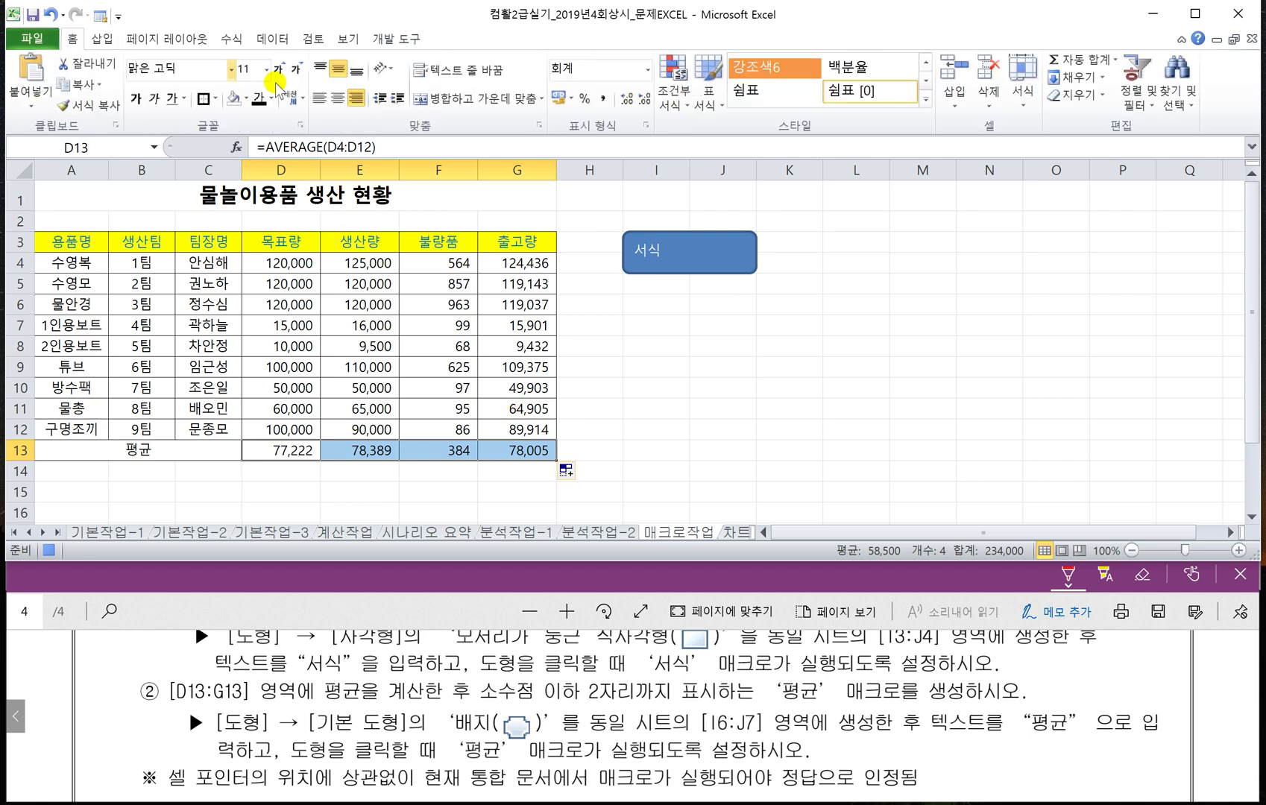
{"action": "left_click", "coordinate": [626, 112]}
{"action": "left_click", "coordinate": [626, 112]}
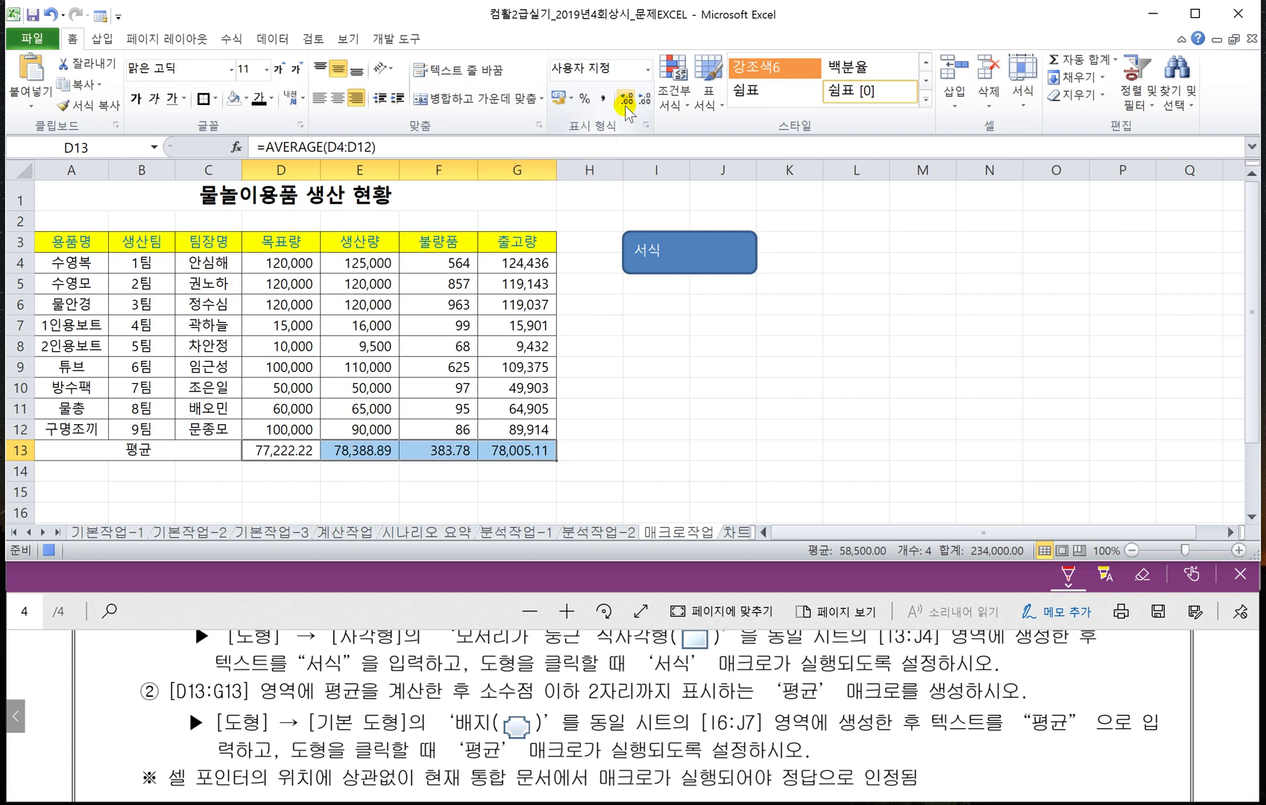
{"action": "left_click", "coordinate": [574, 450]}
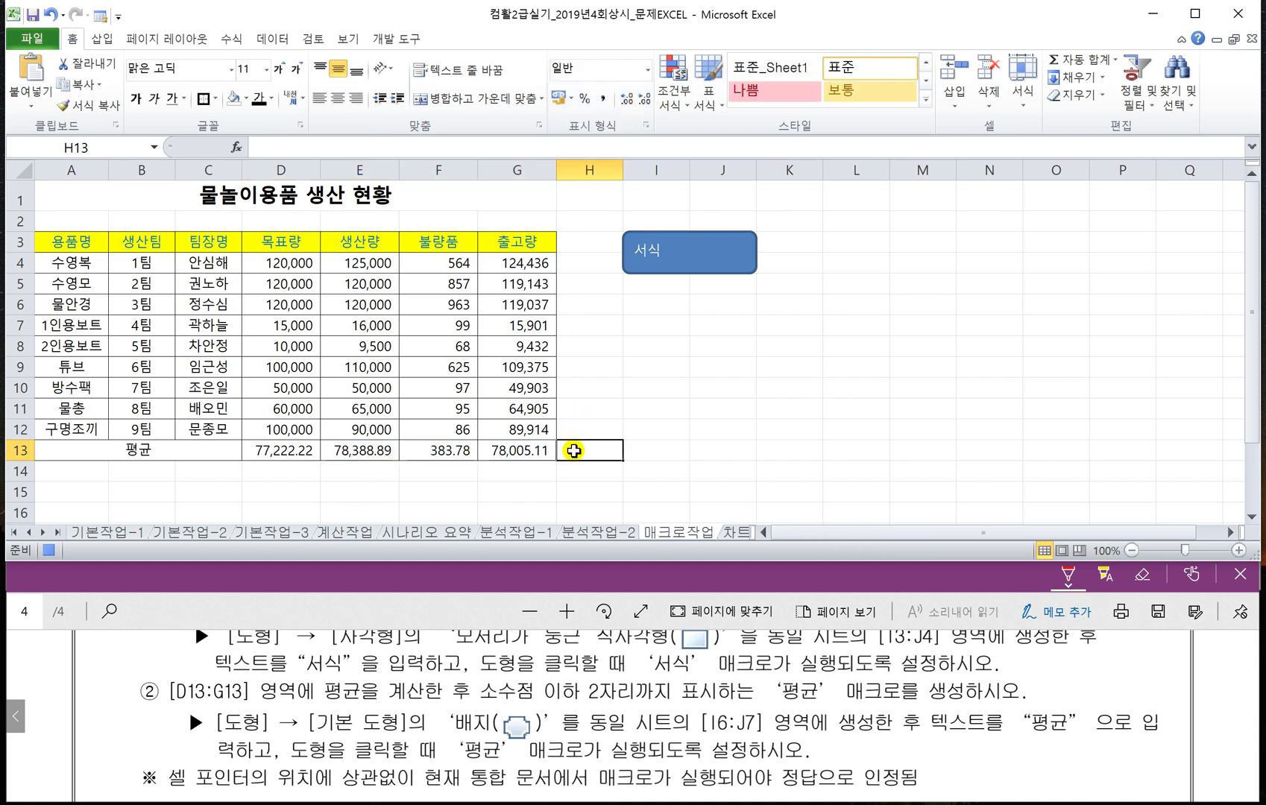
{"action": "left_click", "coordinate": [402, 39]}
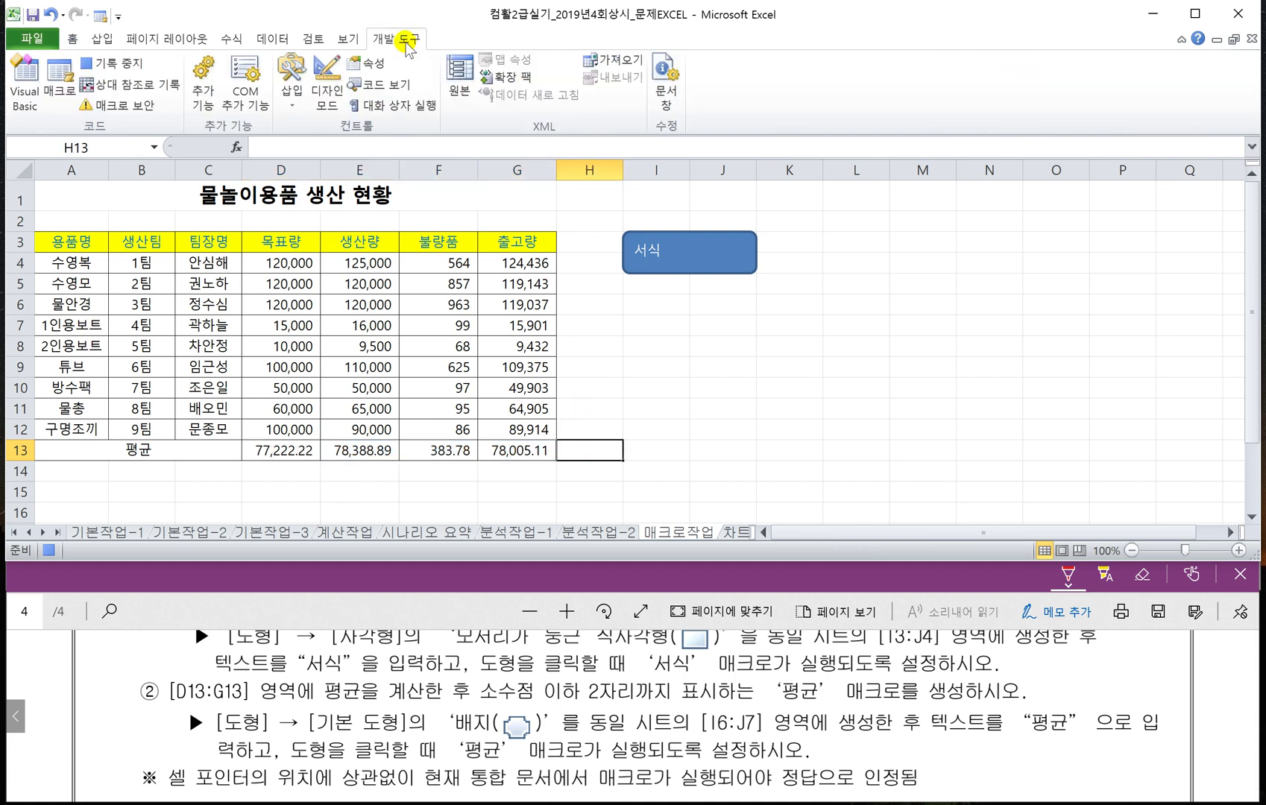
{"action": "left_click", "coordinate": [132, 71]}
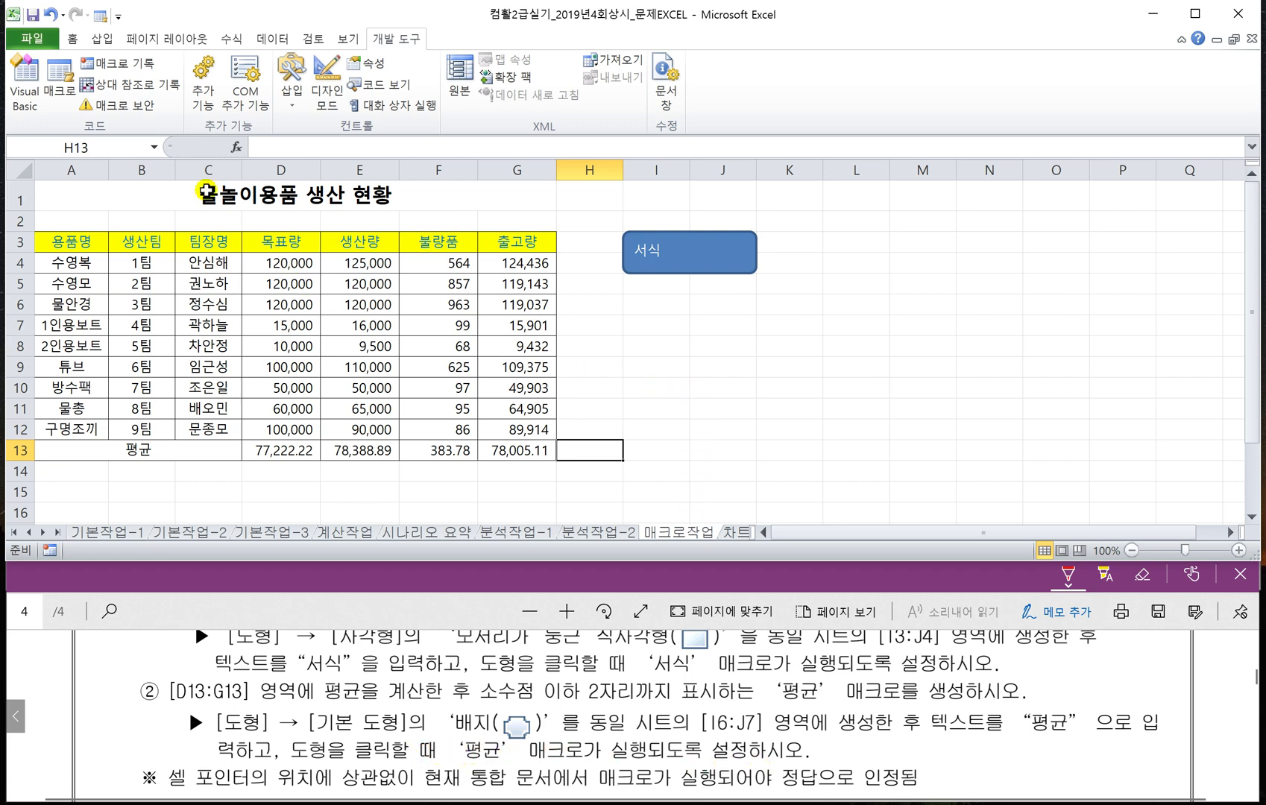
Draw a 배지 basic shape fitted to cells I6:J7 and enter the text 평균 in it.
{"action": "left_click", "coordinate": [107, 39]}
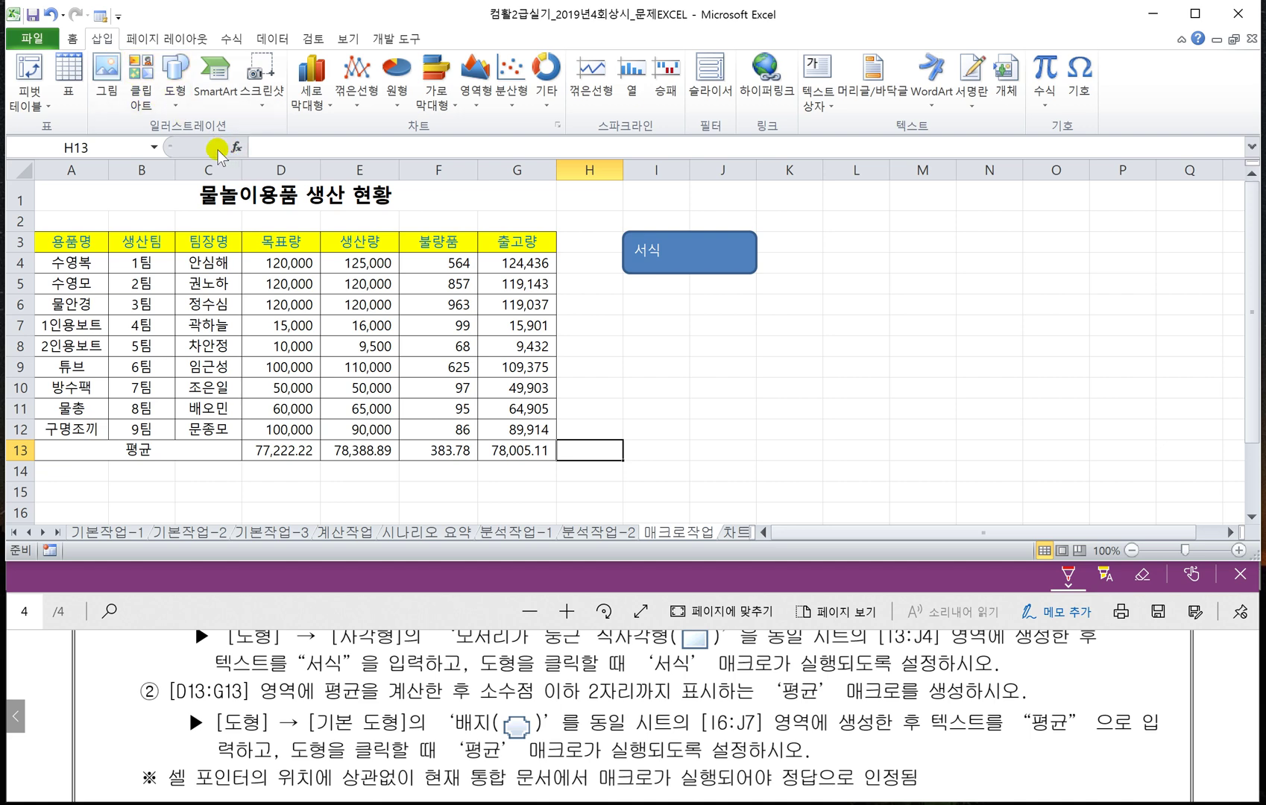
{"action": "left_click", "coordinate": [177, 104]}
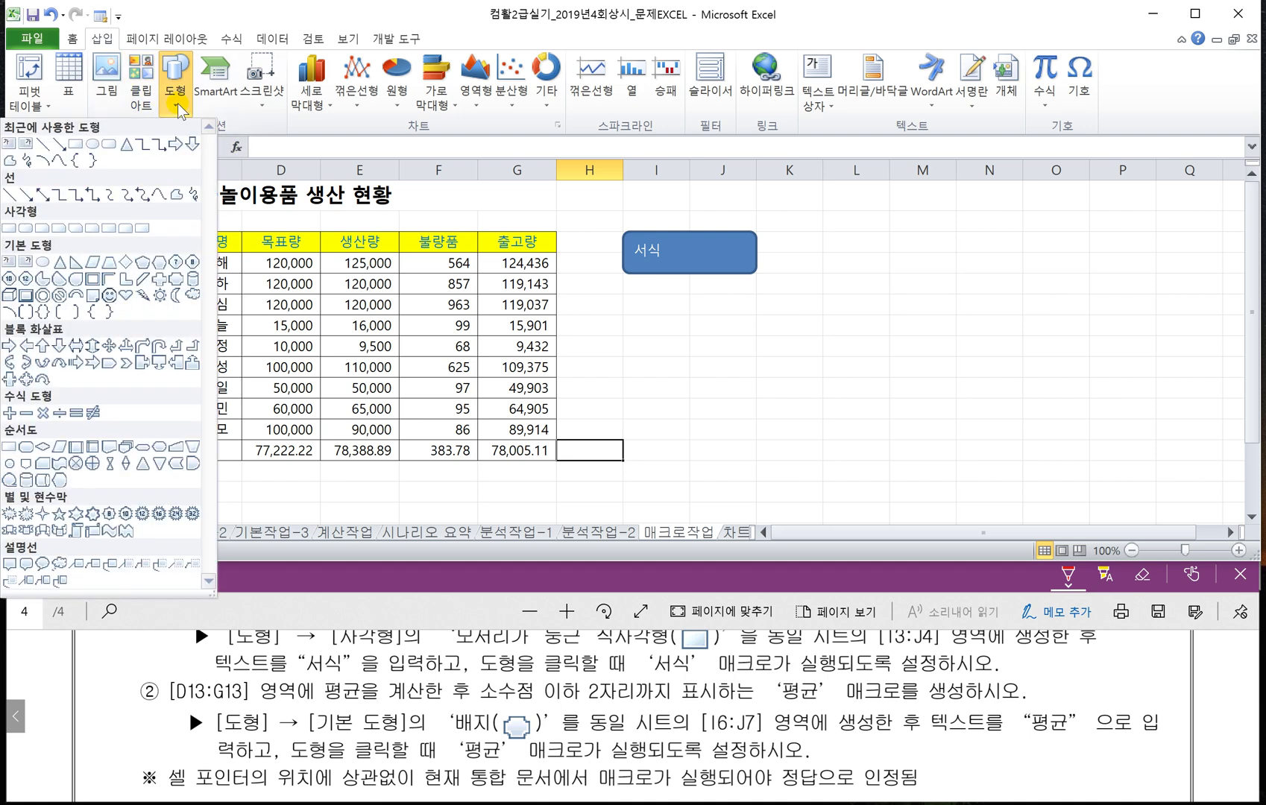
{"action": "left_click", "coordinate": [175, 279]}
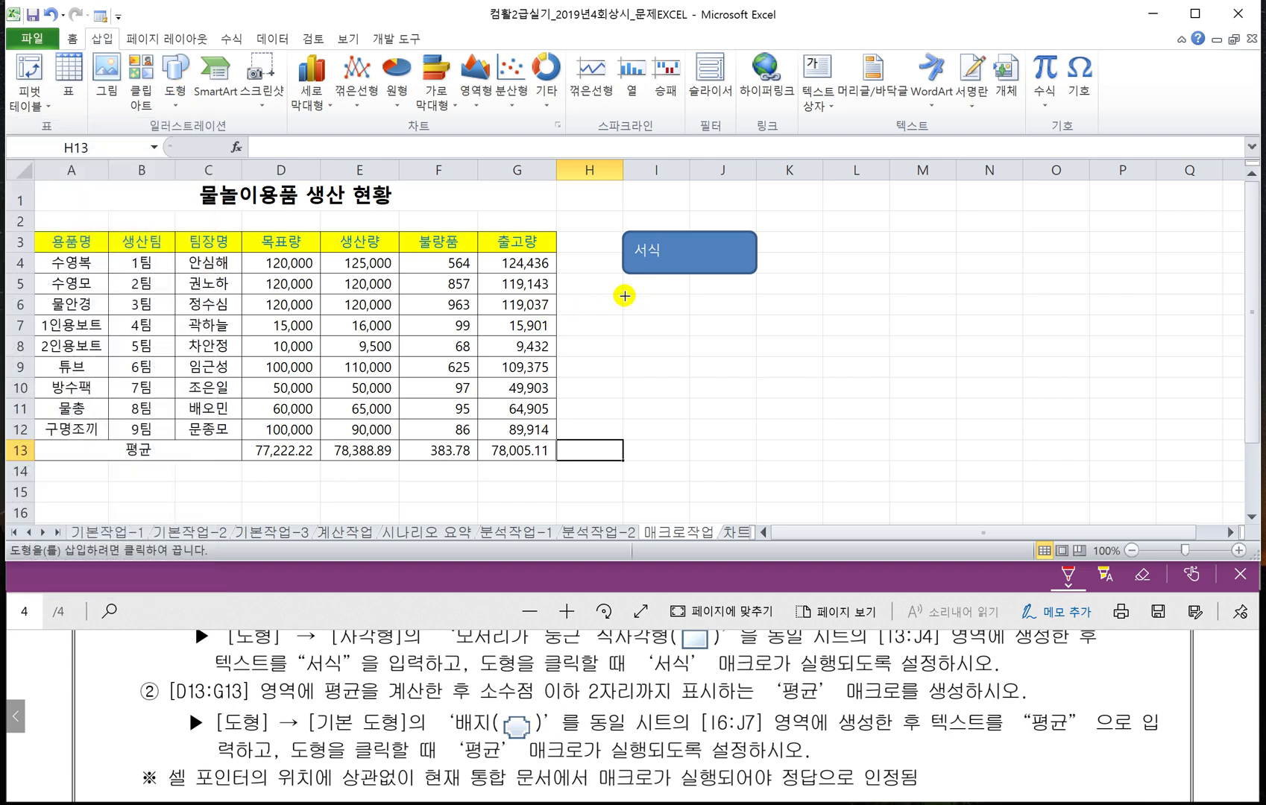
{"action": "key", "text": "alt"}
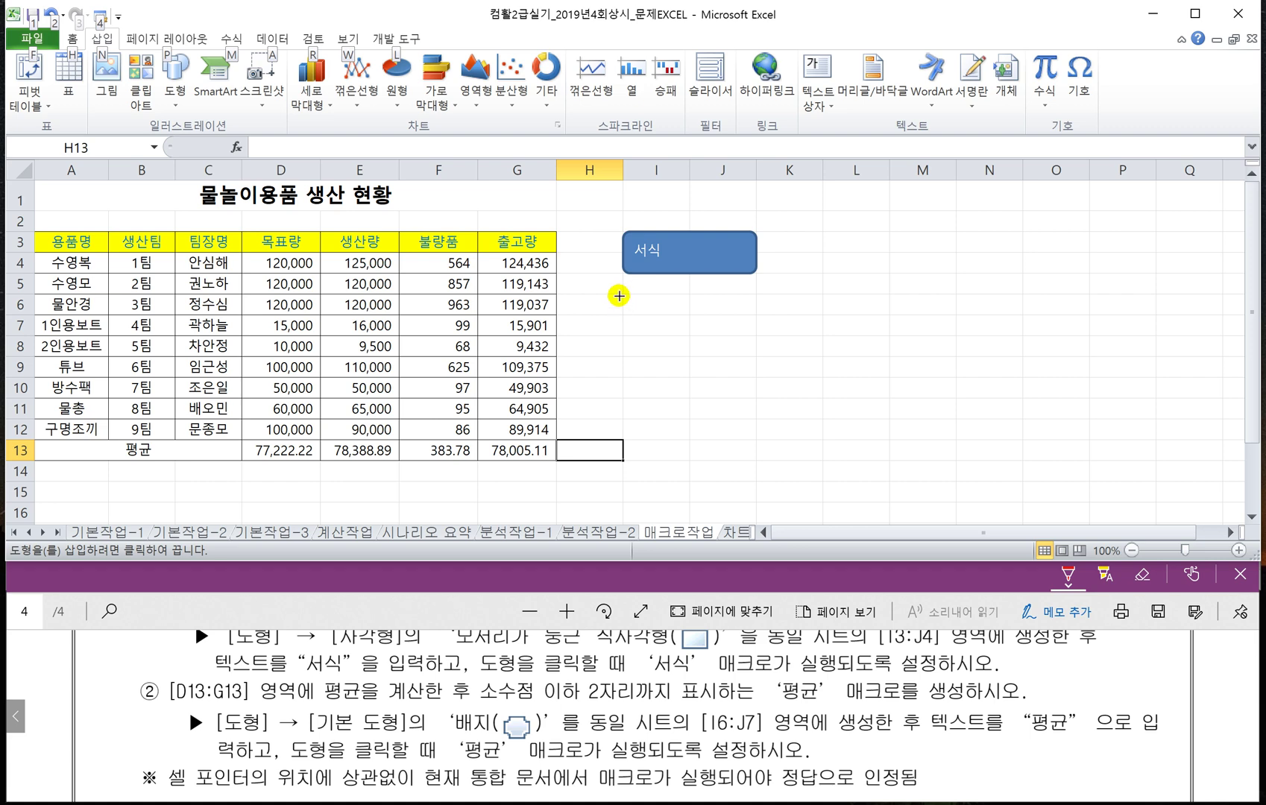
{"action": "mouse_move", "coordinate": [623, 295]}
{"action": "left_mouse_down"}
{"action": "mouse_move", "coordinate": [664, 330]}
{"action": "mouse_move", "coordinate": [752, 339]}
{"action": "left_mouse_up"}
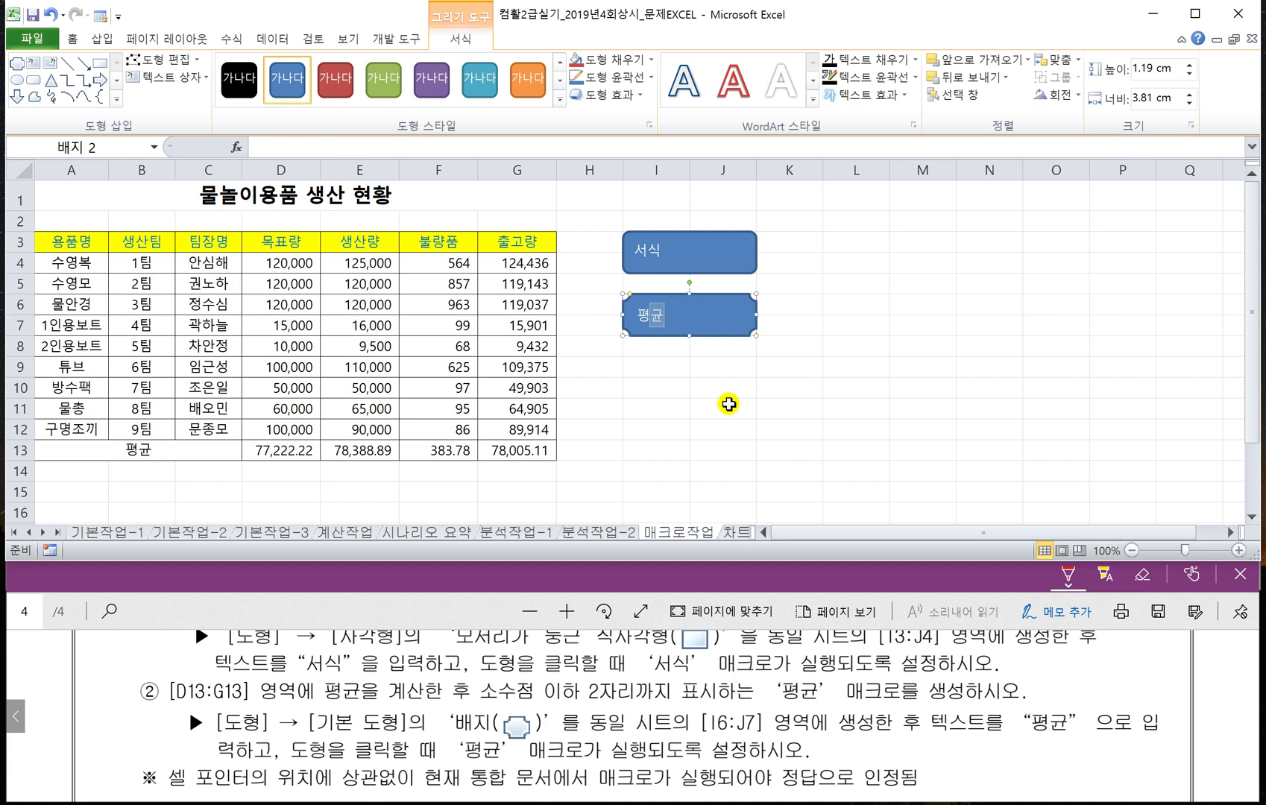
{"action": "left_click", "coordinate": [724, 406]}
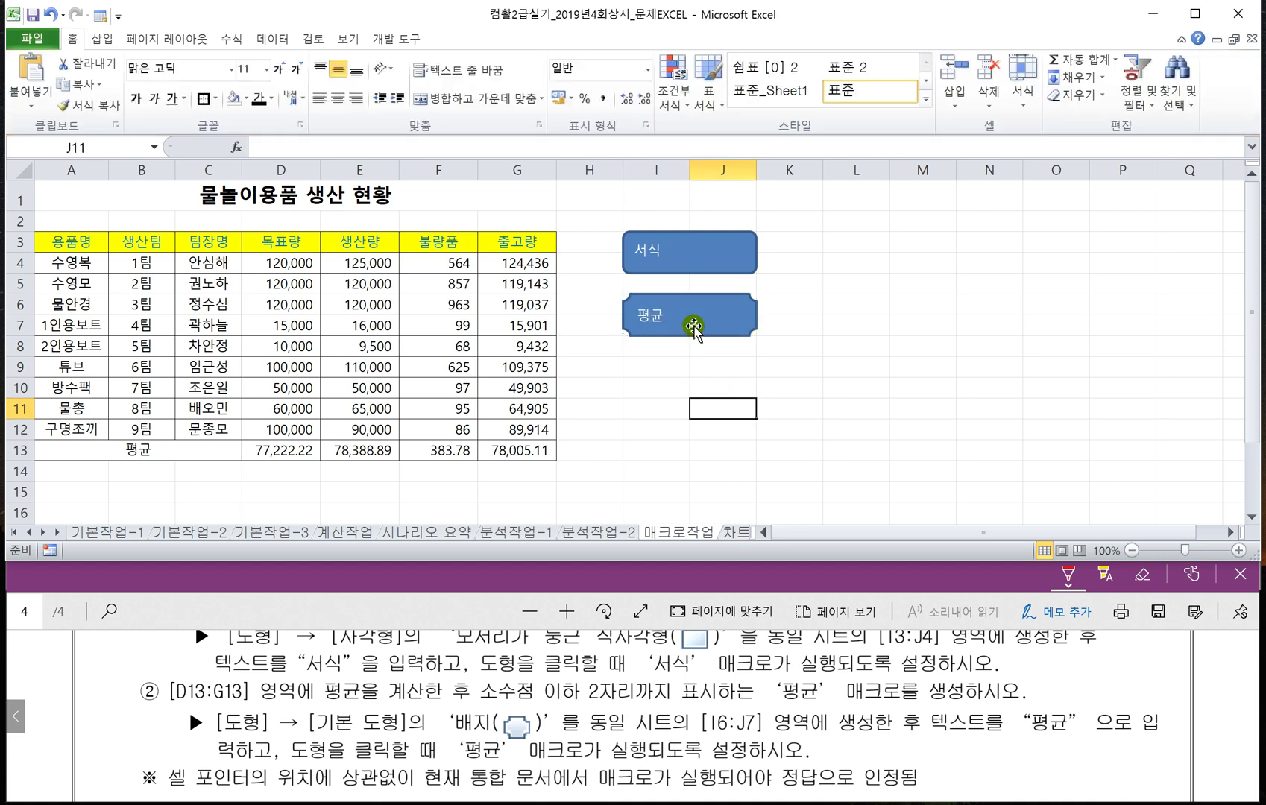
Assign the 평균 macro to the 배지 shape over I6:J7 and deselect the shape.
{"action": "left_click", "coordinate": [693, 328]}
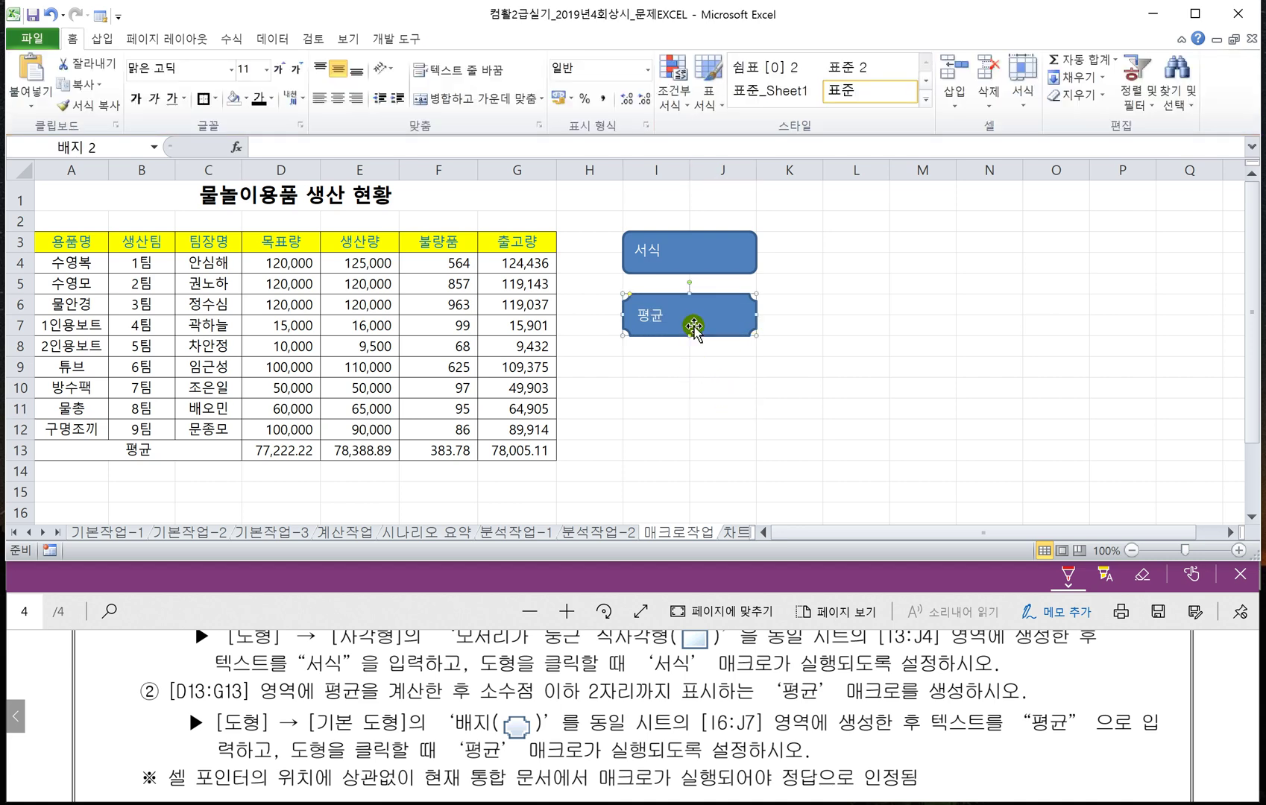
{"action": "right_click", "coordinate": [697, 331]}
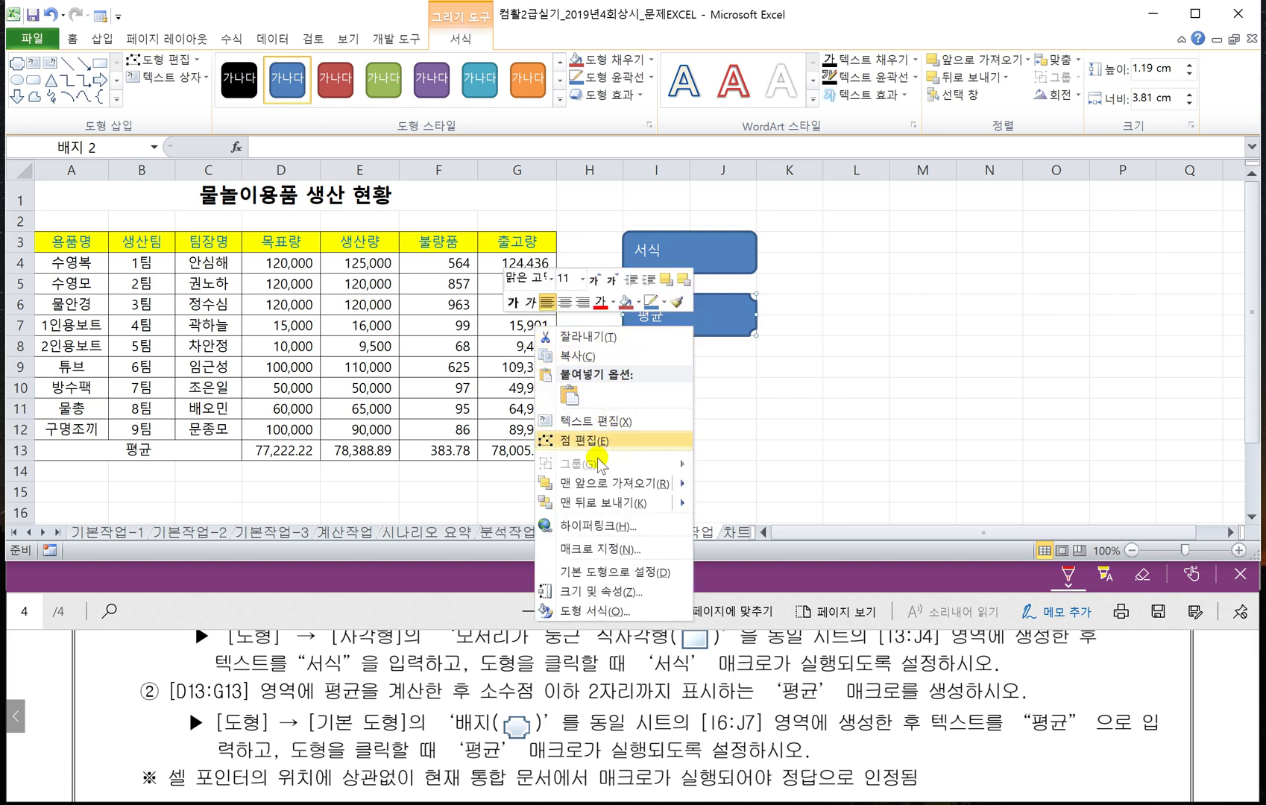
{"action": "left_click", "coordinate": [610, 549]}
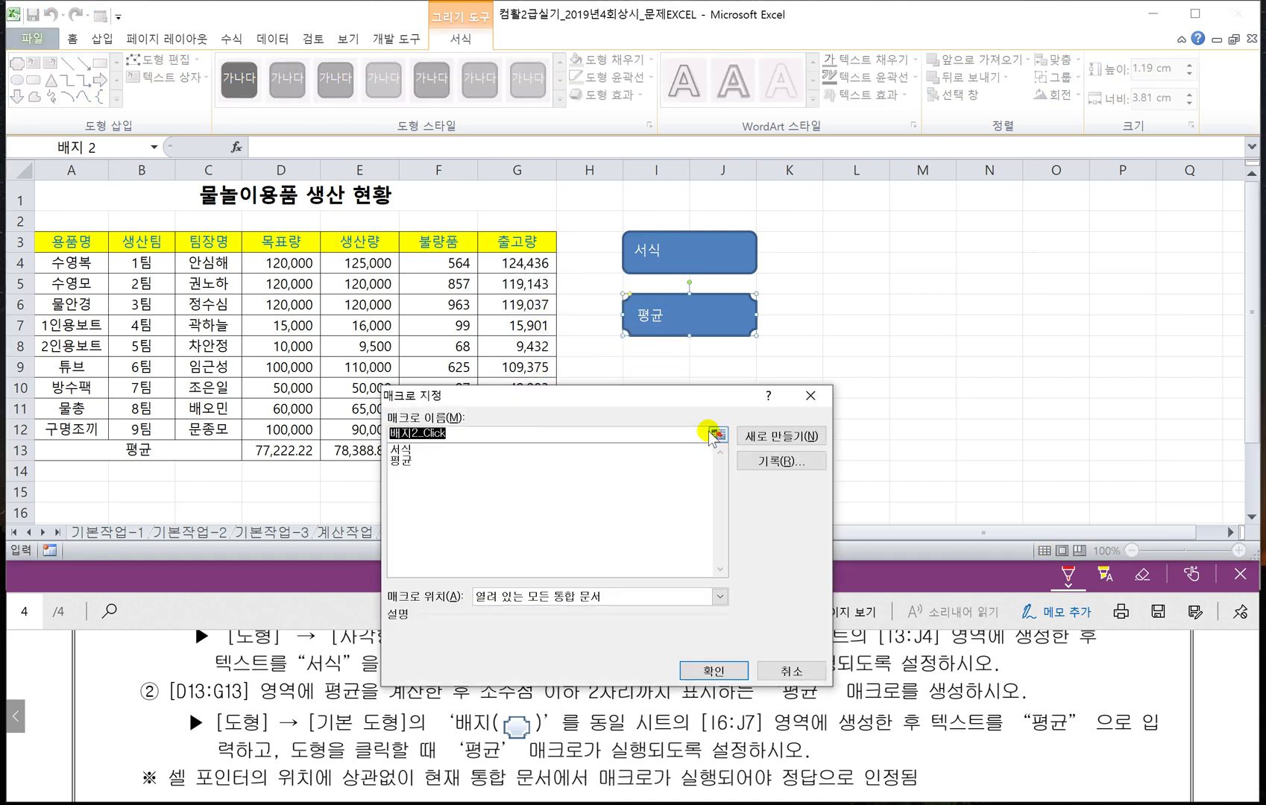
{"action": "left_click_drag", "start_coordinate": [618, 398], "coordinate": [850, 253]}
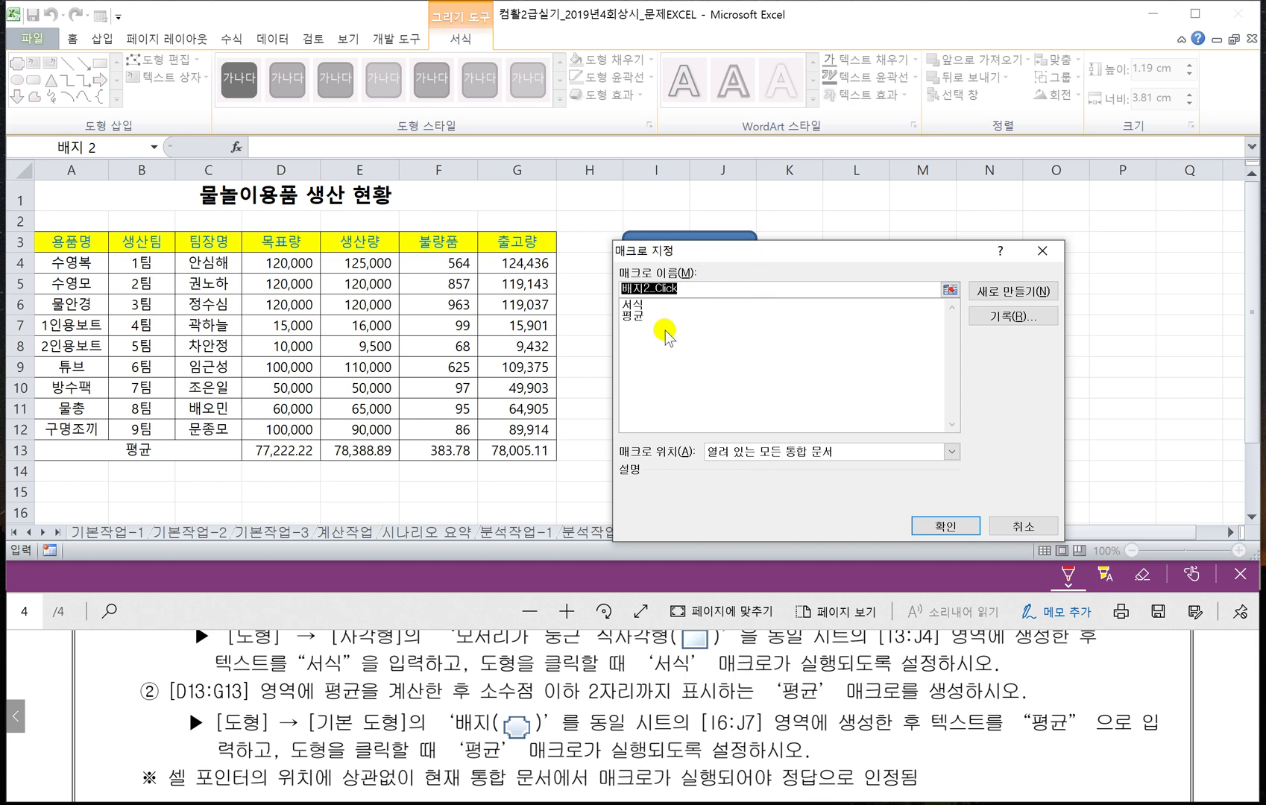
{"action": "left_click_drag", "start_coordinate": [717, 253], "coordinate": [775, 242]}
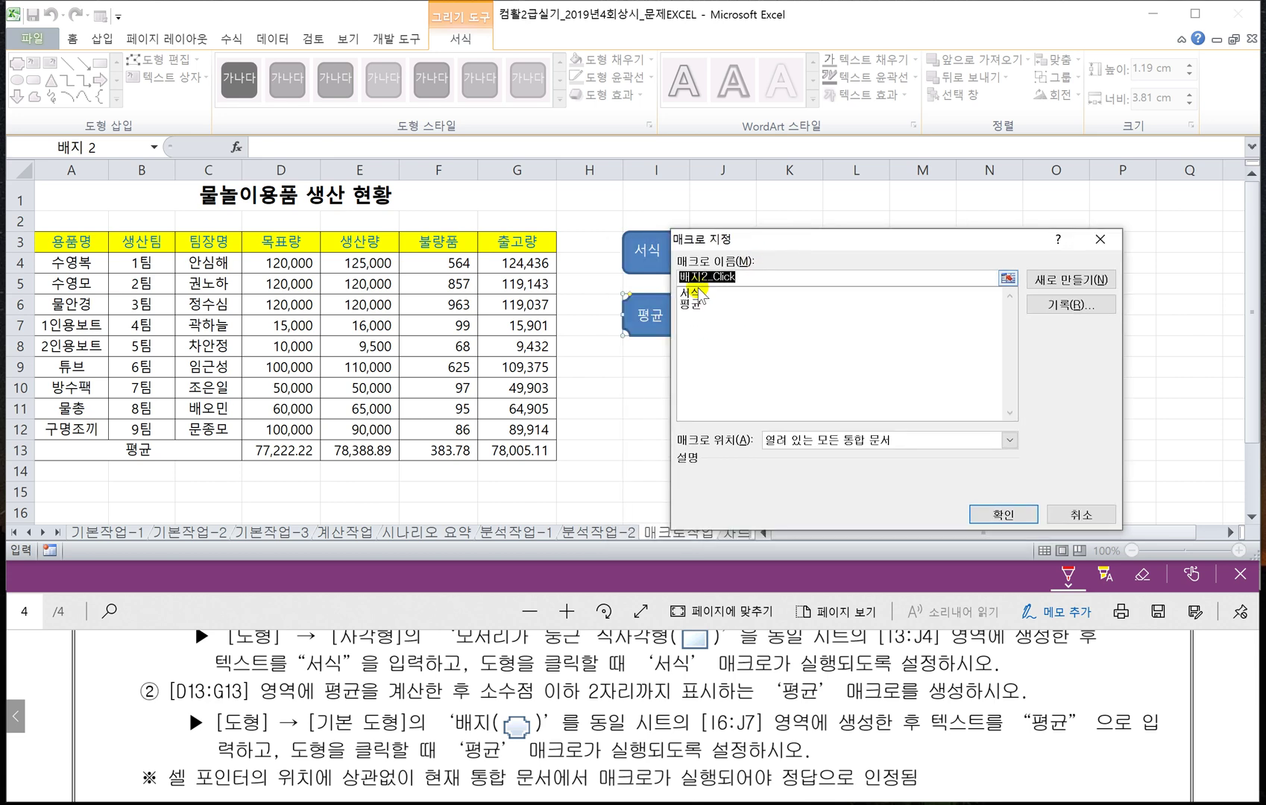
{"action": "left_click", "coordinate": [693, 305]}
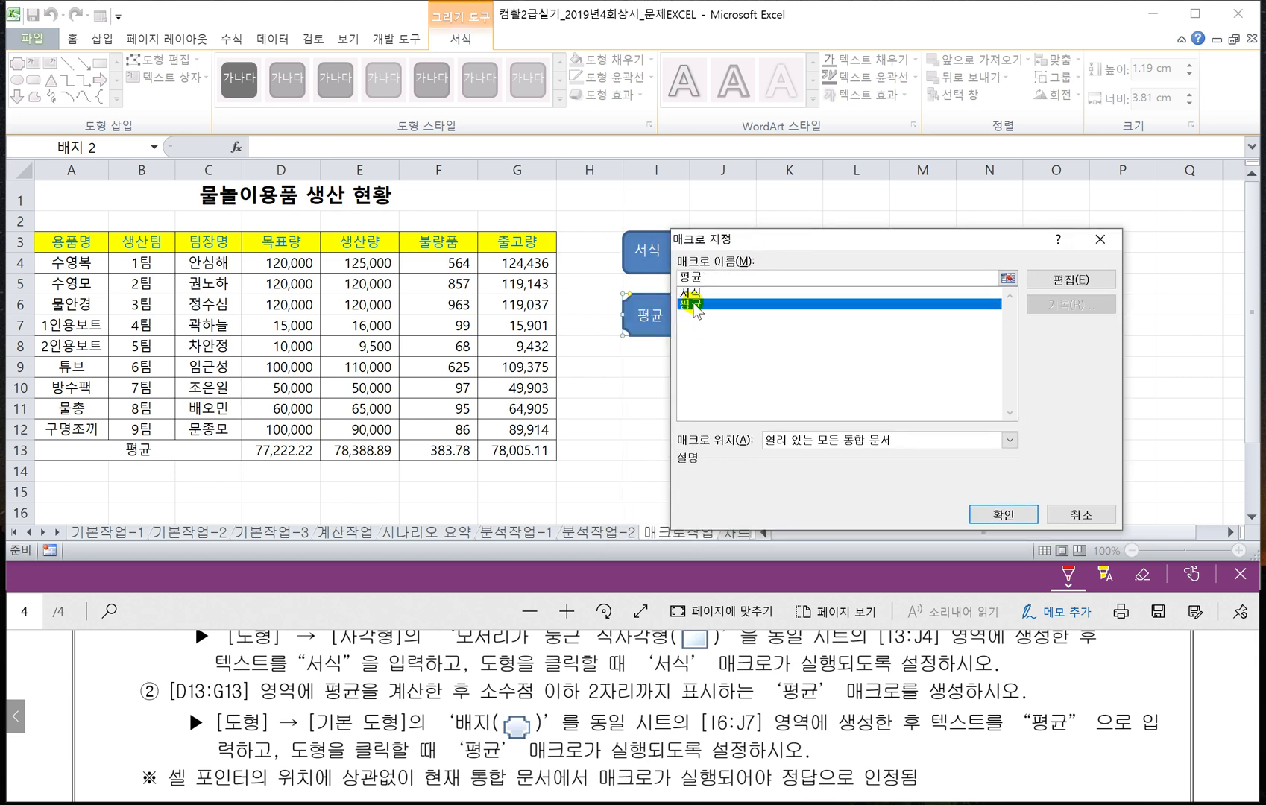
{"action": "left_click", "coordinate": [995, 513]}
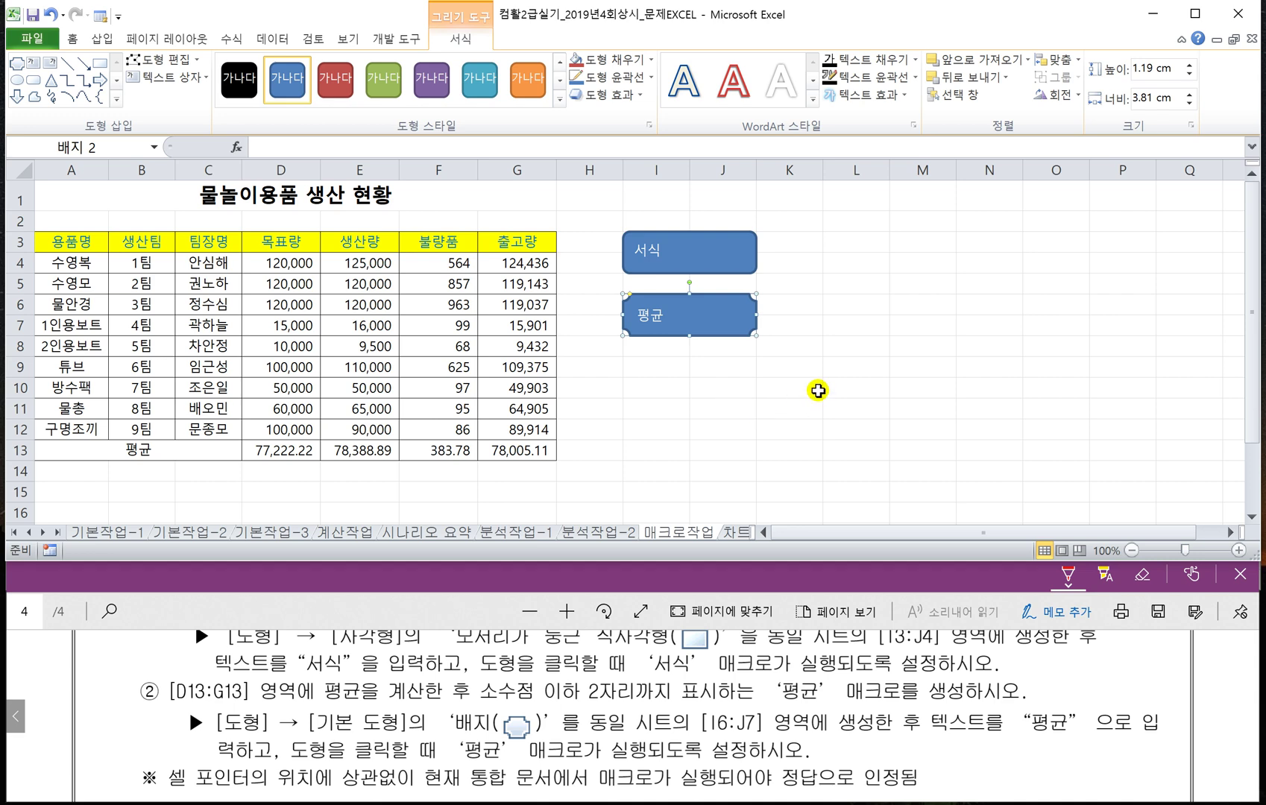
{"action": "left_click", "coordinate": [818, 391]}
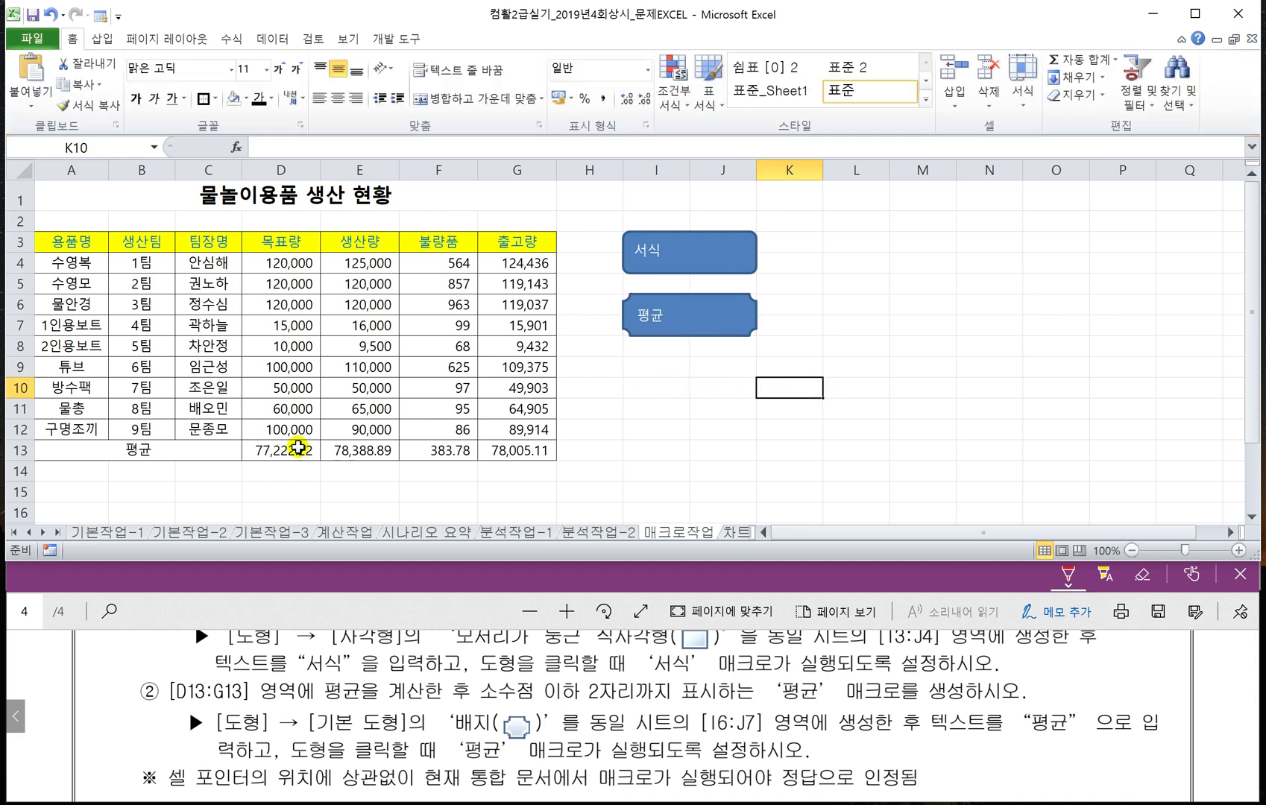
Clear the averages in D13:G13 and run the 평균 macro from its shape to test it.
{"action": "left_click_drag", "start_coordinate": [298, 447], "coordinate": [508, 444]}
{"action": "key", "text": "Delete"}
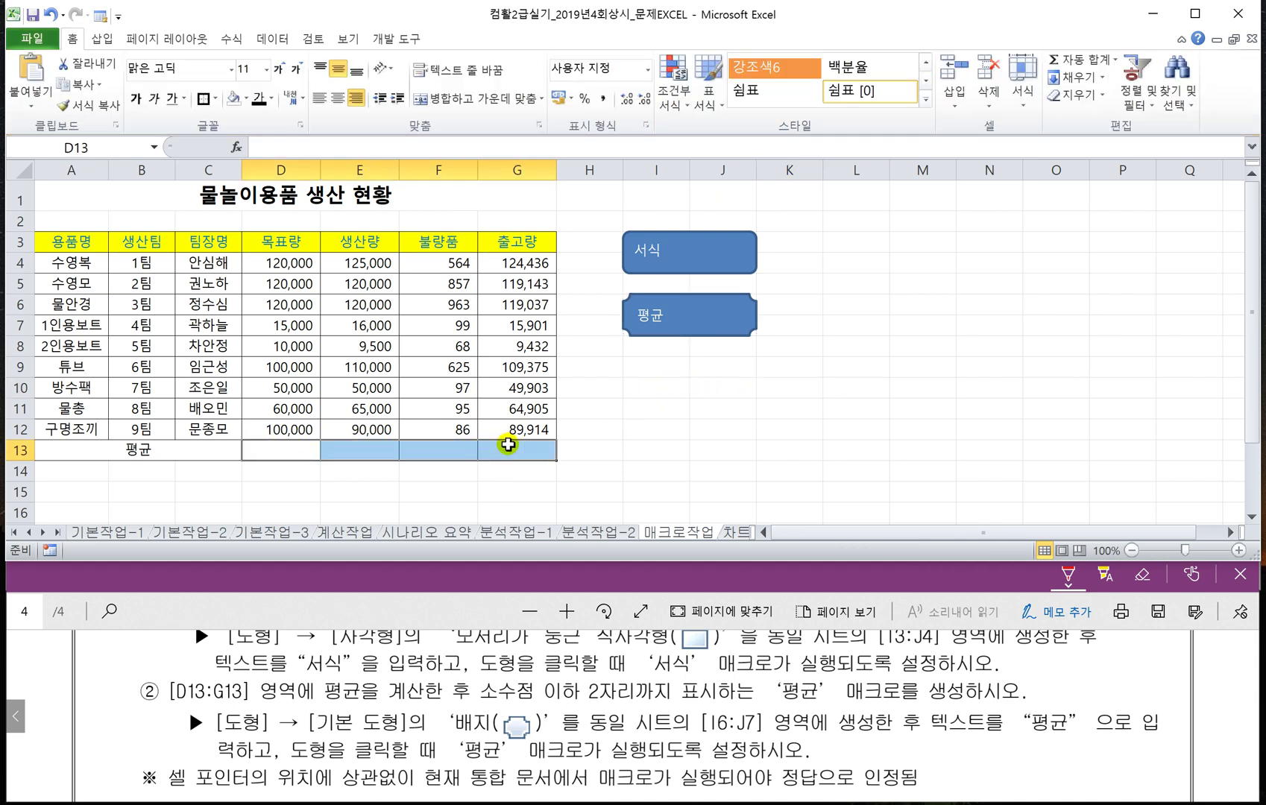
{"action": "left_click", "coordinate": [683, 326]}
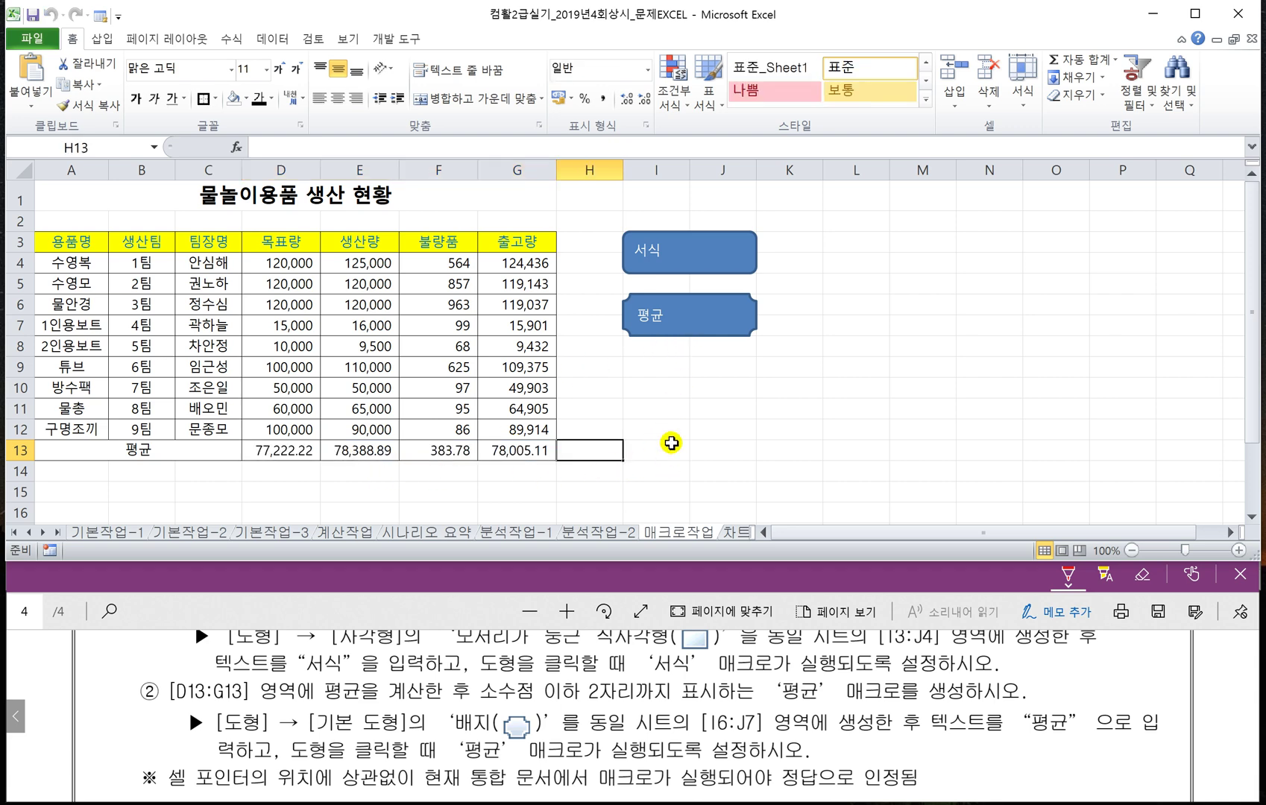
Open the 차트작업 sheet and read its chart editing instructions in the exam PDF.
{"action": "left_click", "coordinate": [737, 532]}
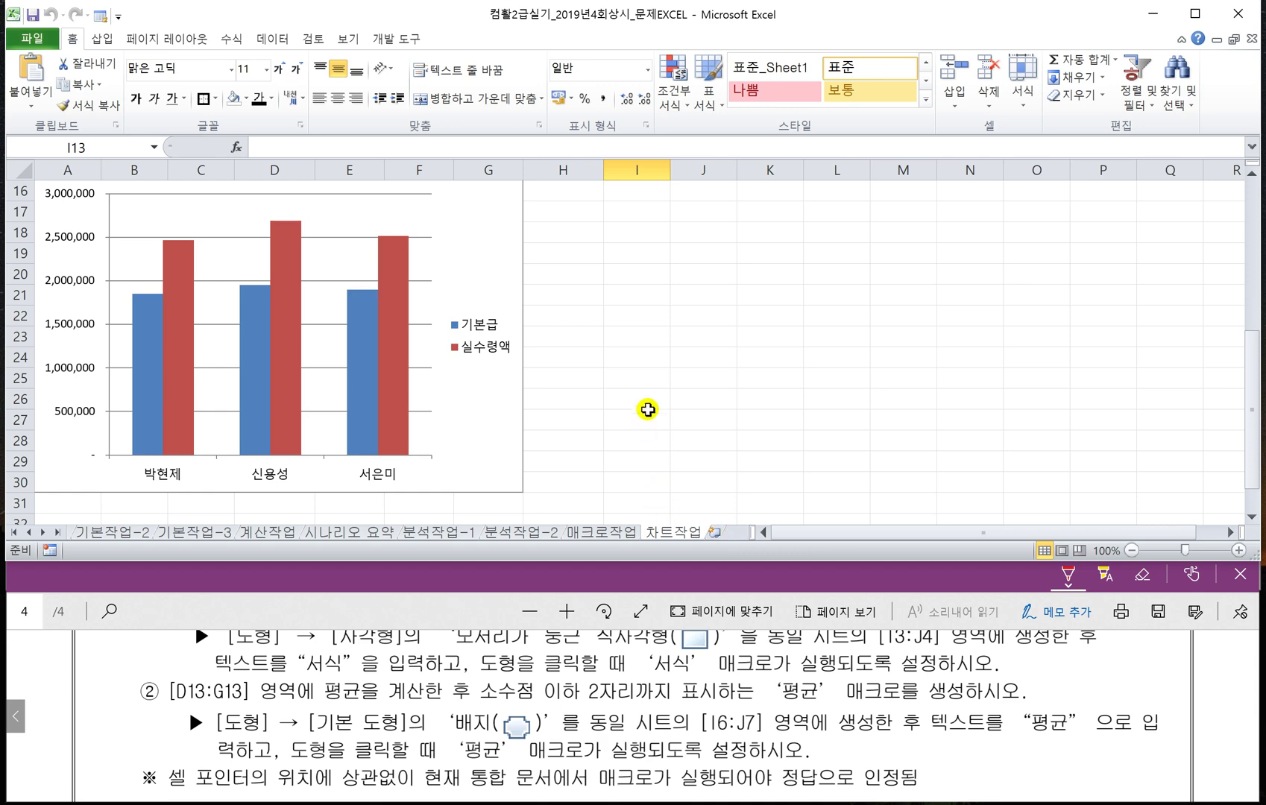
{"action": "left_click", "coordinate": [417, 600]}
{"action": "scroll", "coordinate": [498, 666], "scroll_direction": "down", "scroll_amount": 2}
{"action": "scroll", "coordinate": [498, 666], "scroll_direction": "down", "scroll_amount": 2}
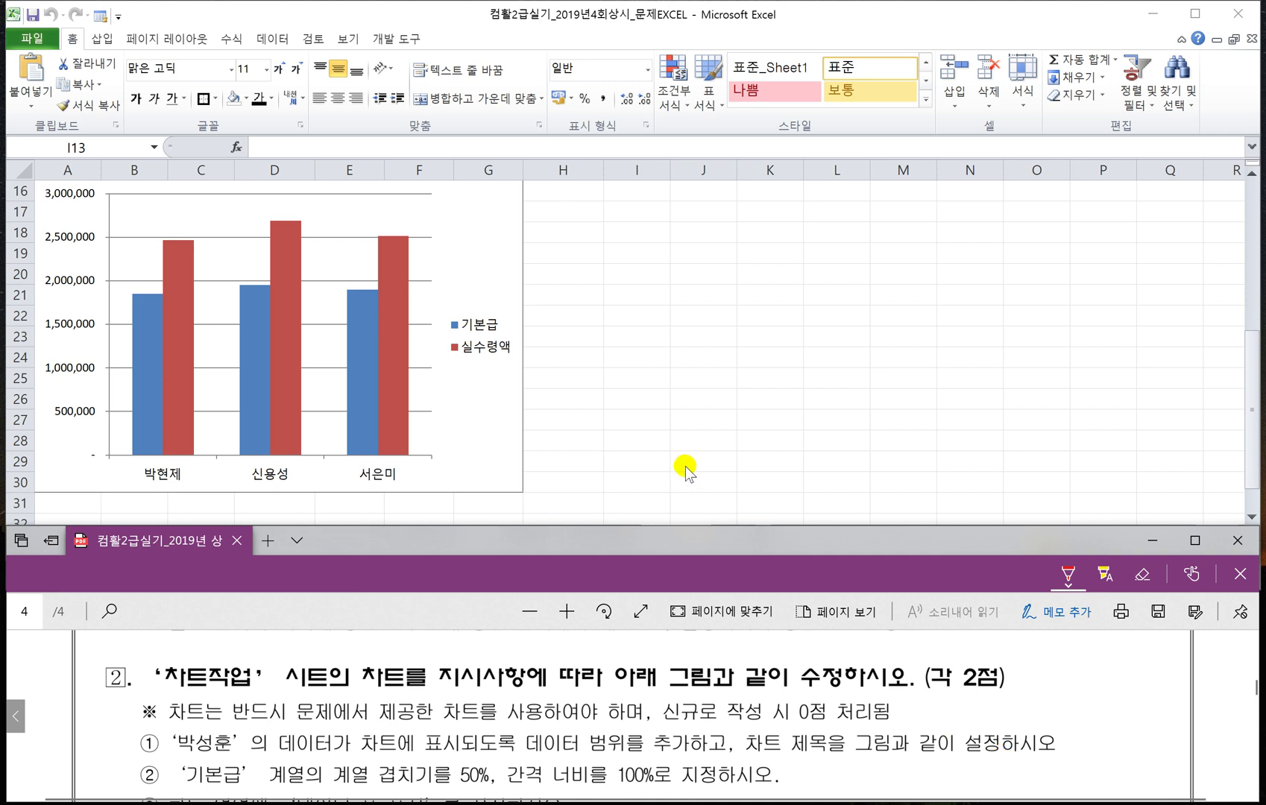
{"action": "left_click", "coordinate": [644, 438]}
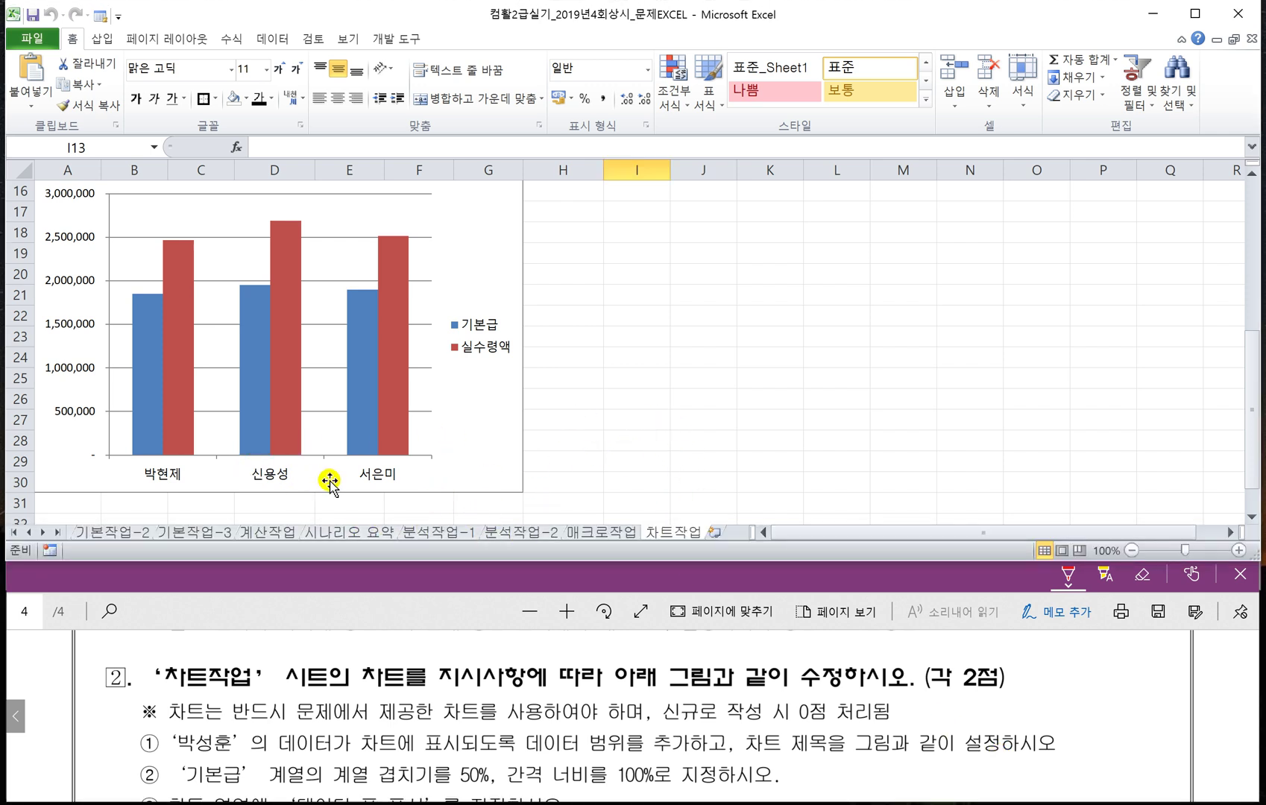
Open the data source selection for the chart and bring the whole 사원별 임금 현황 table into view.
{"action": "left_click", "coordinate": [565, 456]}
{"action": "scroll", "coordinate": [565, 456], "scroll_direction": "up", "scroll_amount": 4}
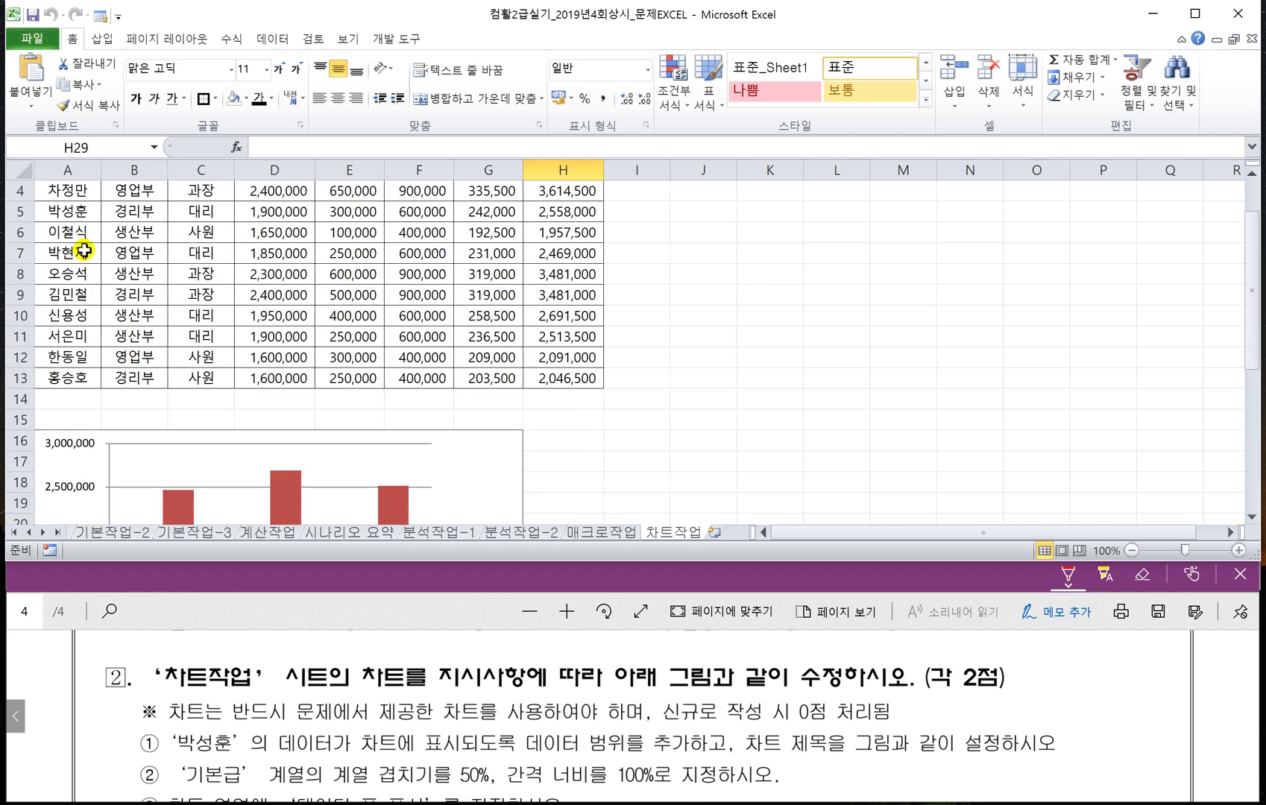
{"action": "scroll", "coordinate": [157, 279], "scroll_direction": "up", "scroll_amount": 1}
{"action": "scroll", "coordinate": [169, 305], "scroll_direction": "down", "scroll_amount": 1}
{"action": "left_click", "coordinate": [484, 474]}
{"action": "right_click", "coordinate": [485, 472]}
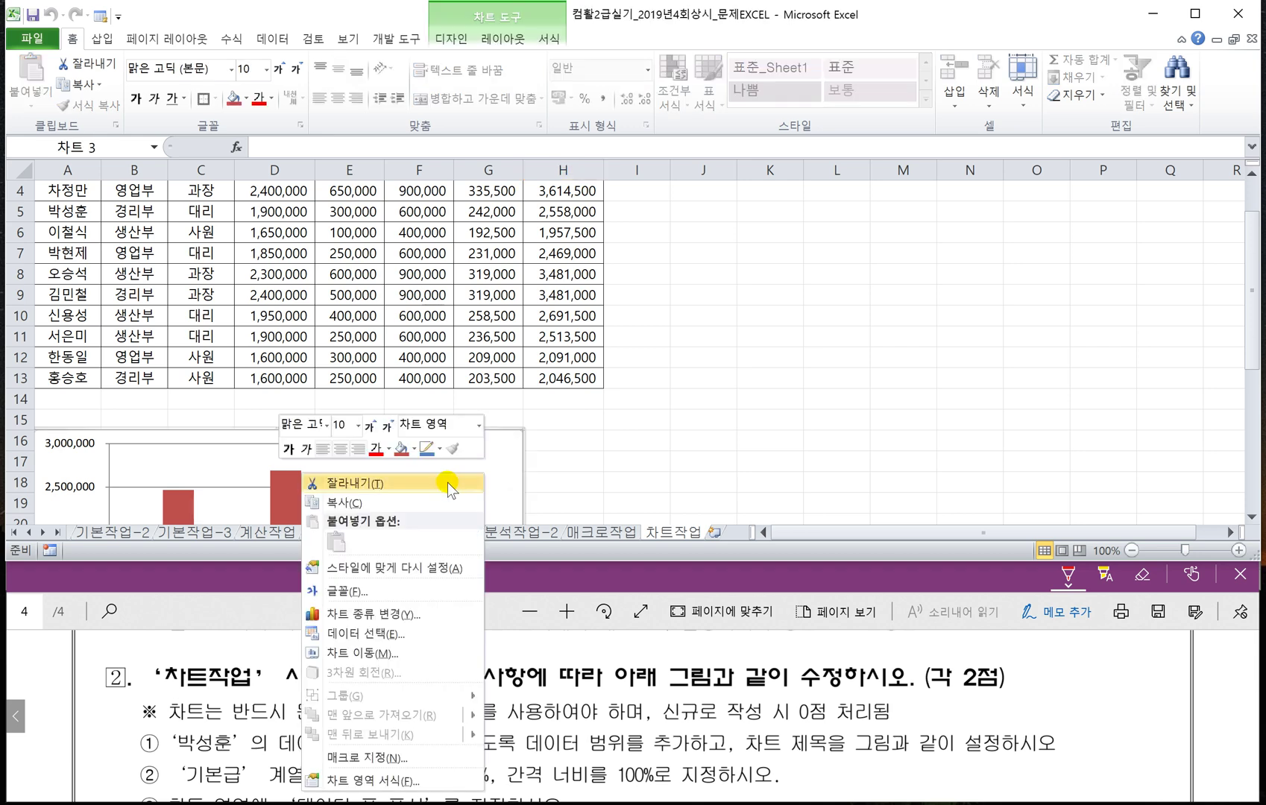
{"action": "left_click", "coordinate": [385, 633]}
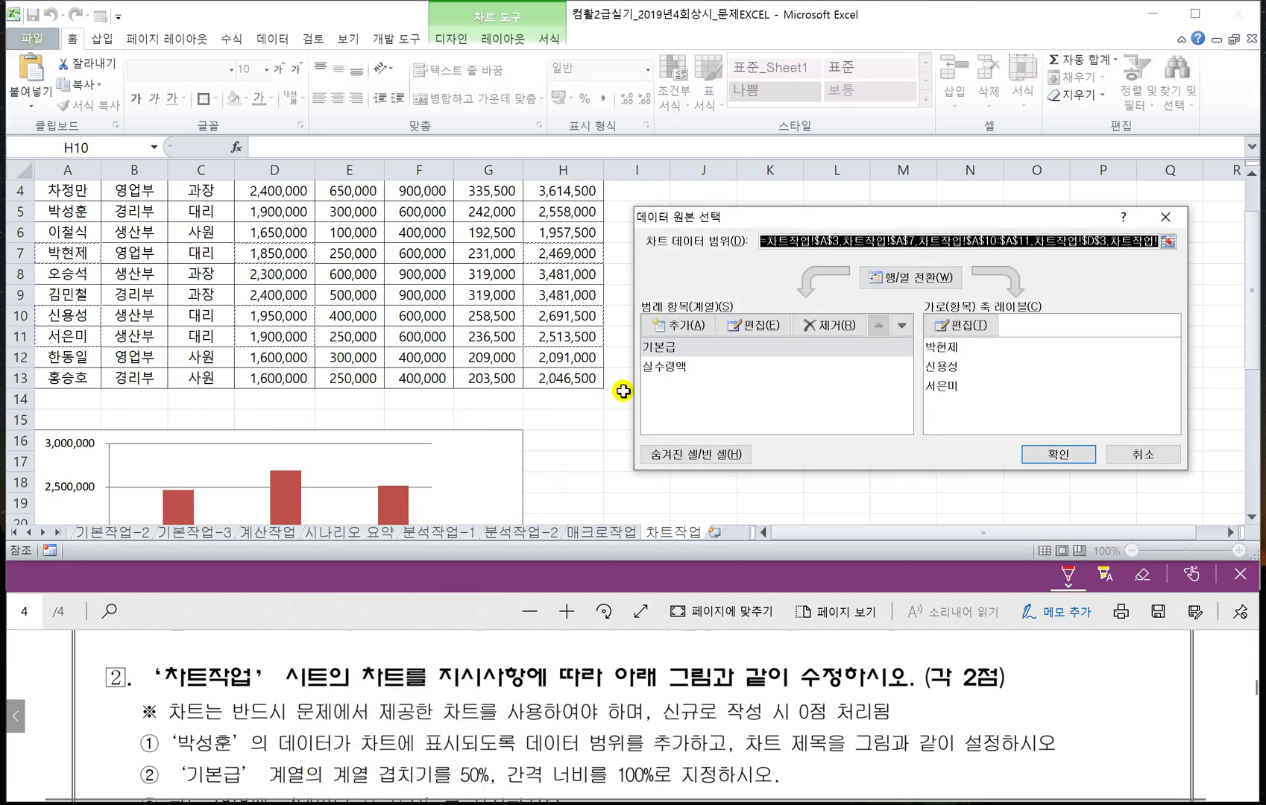
{"action": "scroll", "coordinate": [624, 391], "scroll_direction": "up", "scroll_amount": 1}
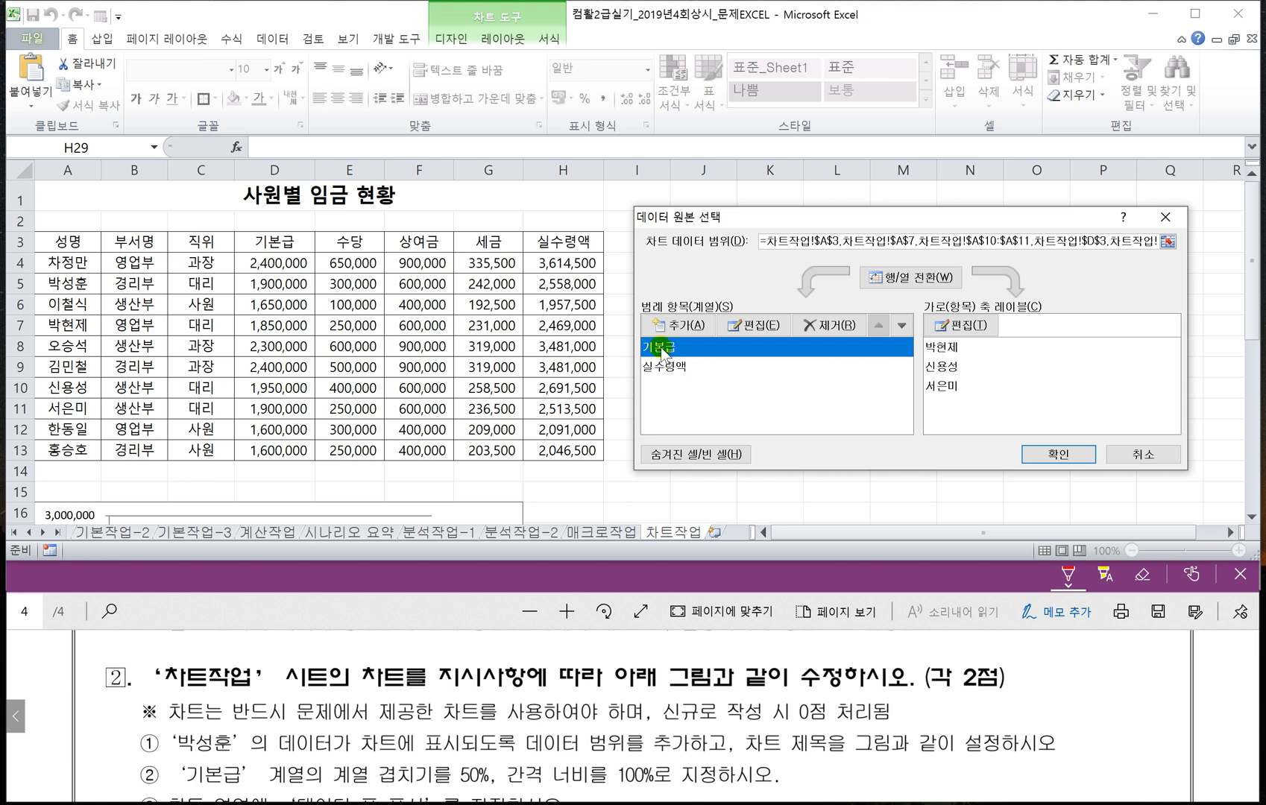
Redefine the 기본급 series values as cells D5, D7, D10 and D11 of the 차트작업 sheet.
{"action": "left_click", "coordinate": [749, 337]}
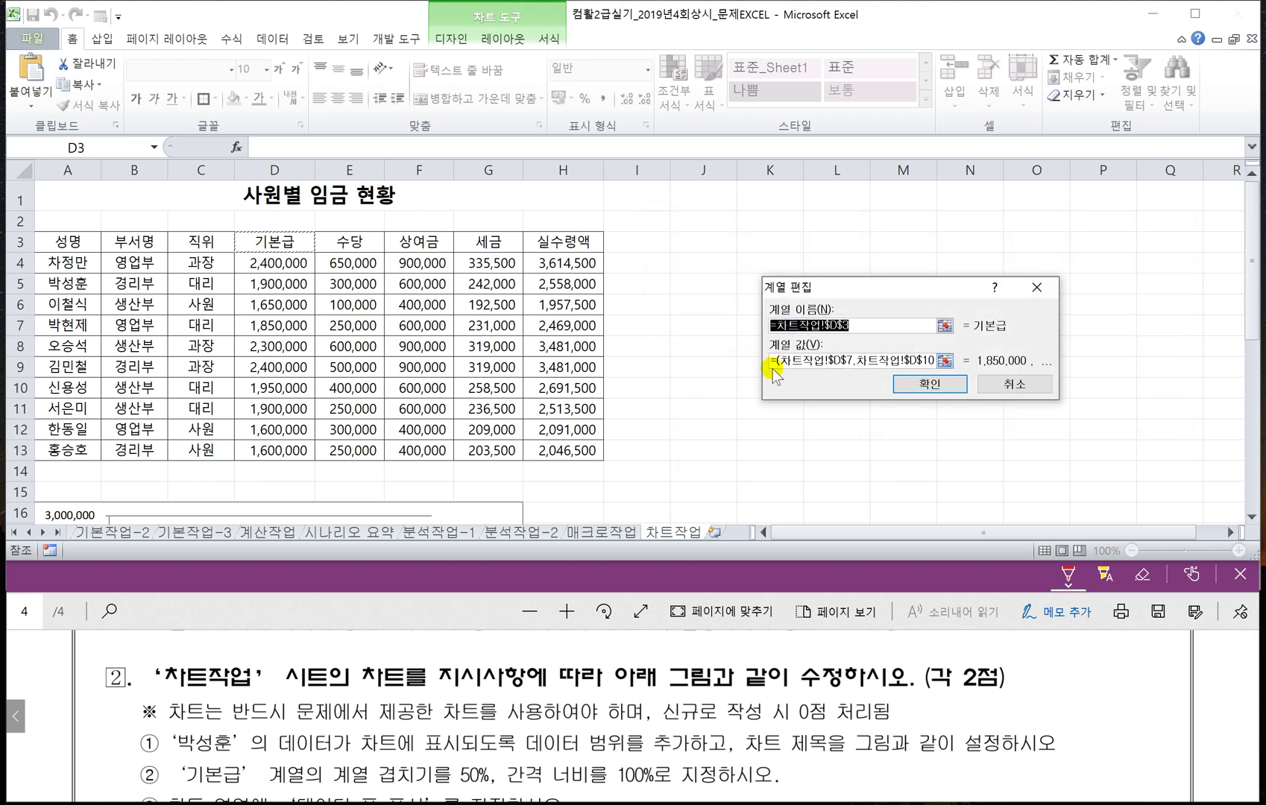
{"action": "left_click_drag", "start_coordinate": [774, 363], "coordinate": [980, 363]}
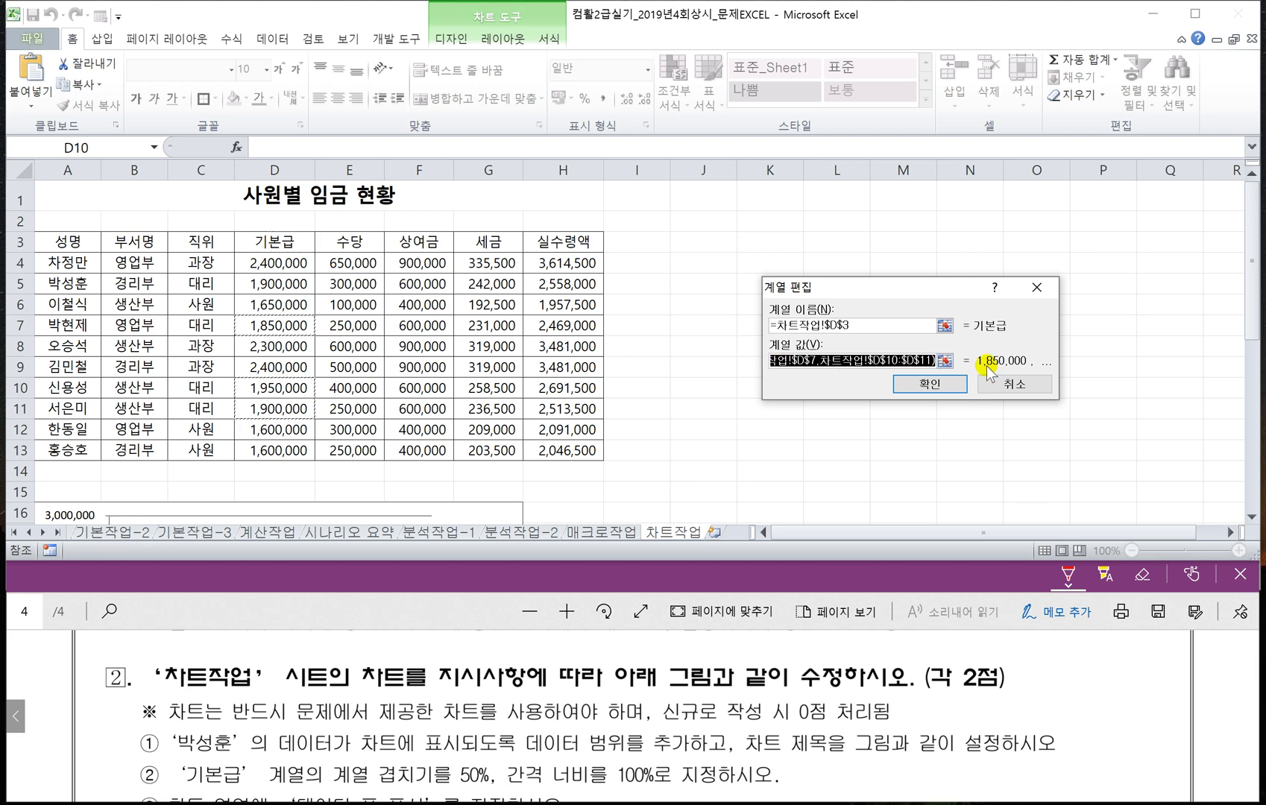
{"action": "key", "text": "BackSpace"}
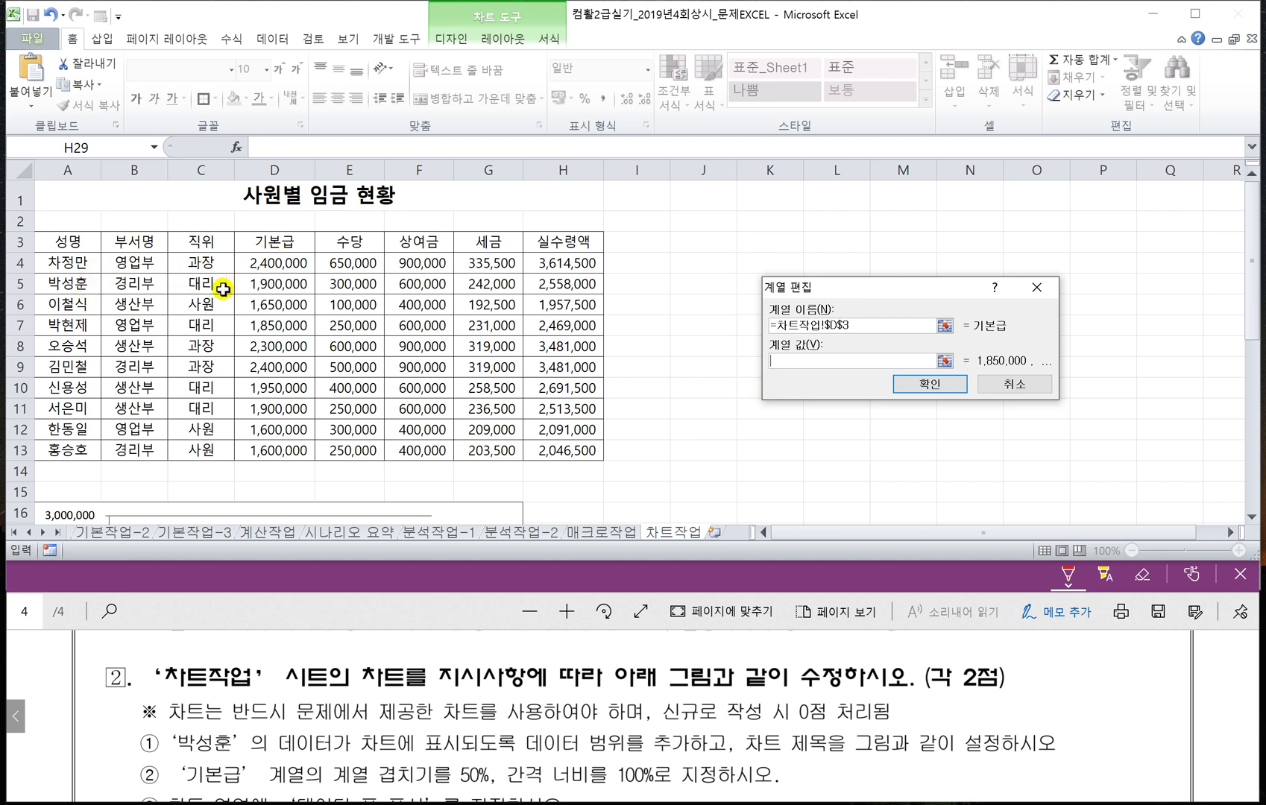
{"action": "left_click", "coordinate": [274, 283]}
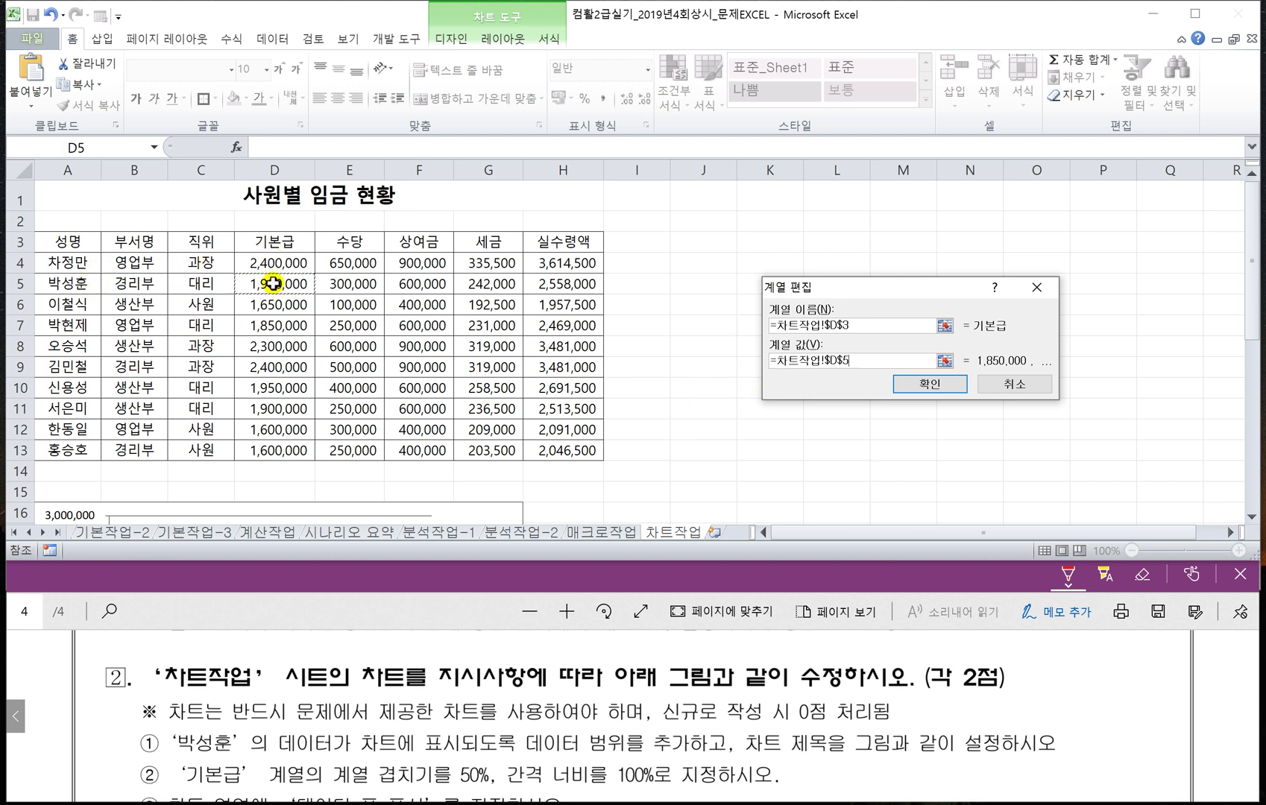
{"action": "left_click", "coordinate": [268, 331], "text": "ctrl"}
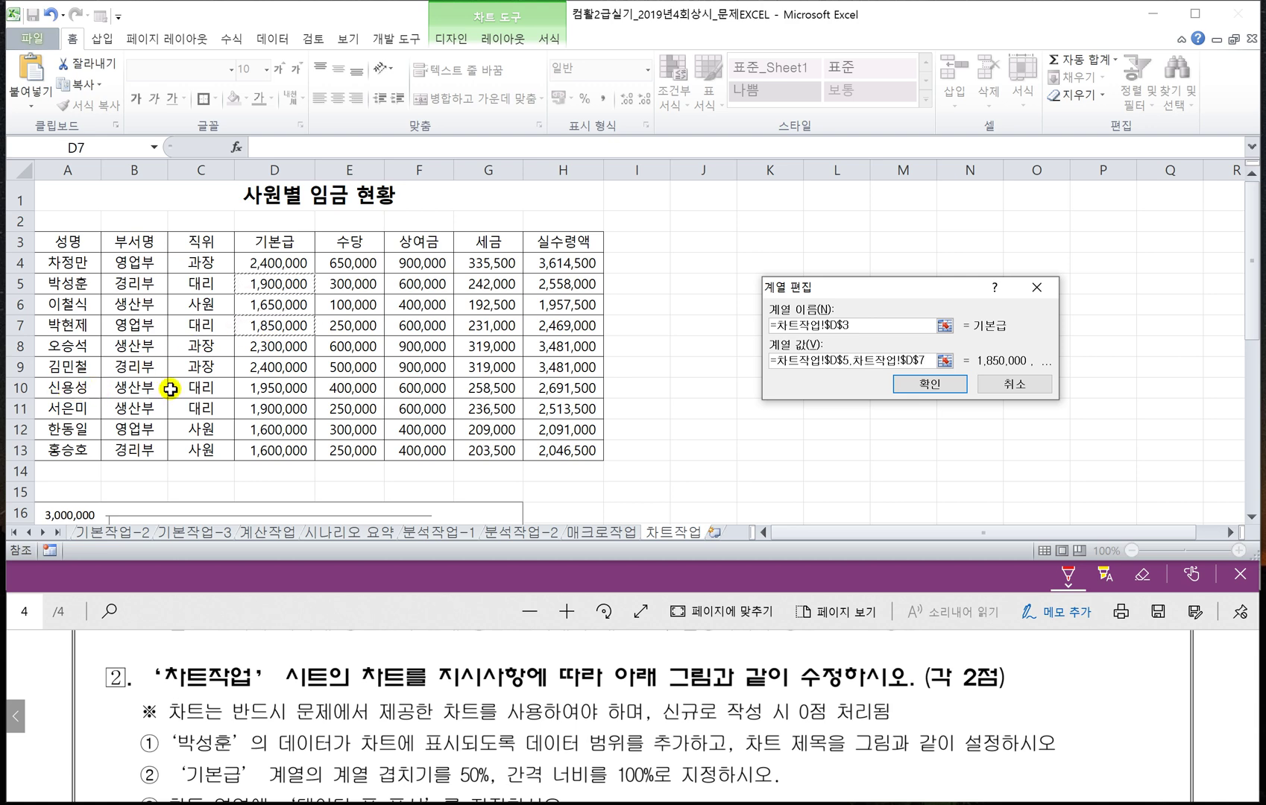
{"action": "left_click", "coordinate": [265, 391], "text": "ctrl"}
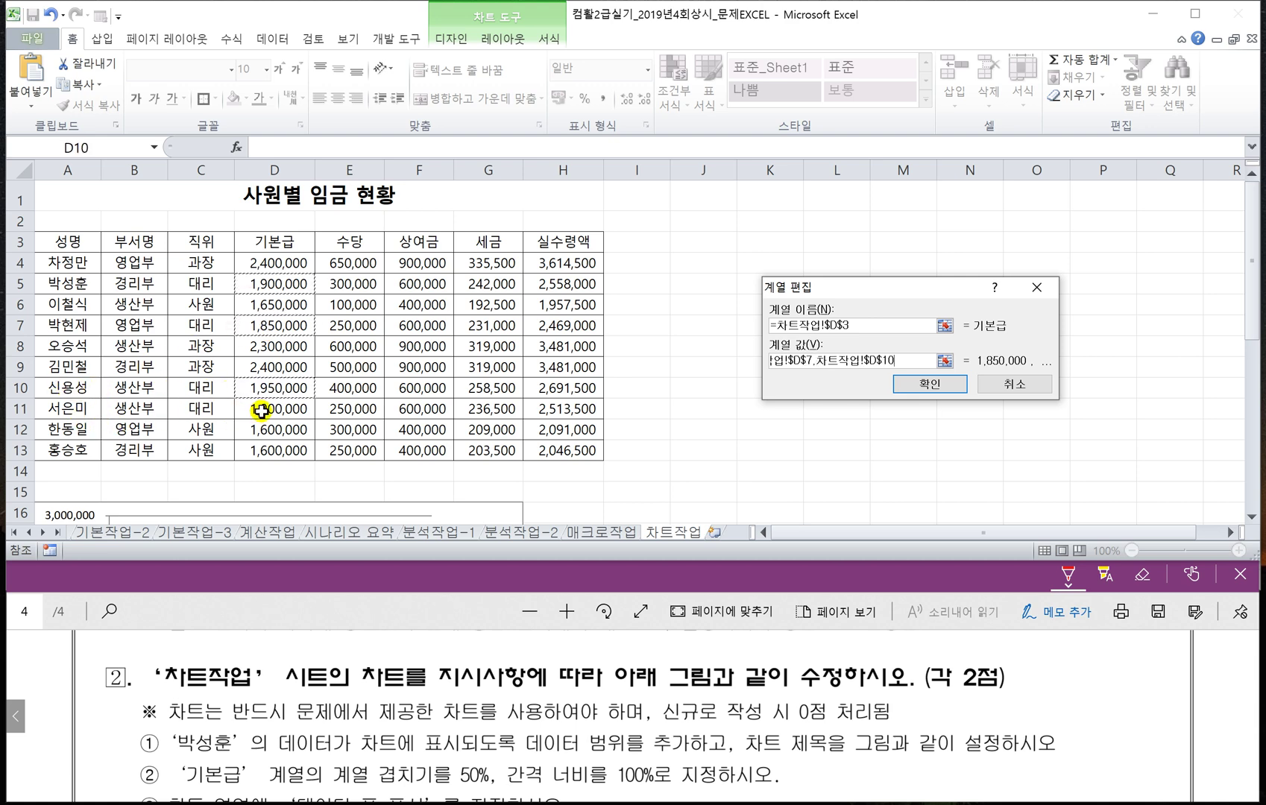
{"action": "left_click", "coordinate": [261, 411], "text": "ctrl"}
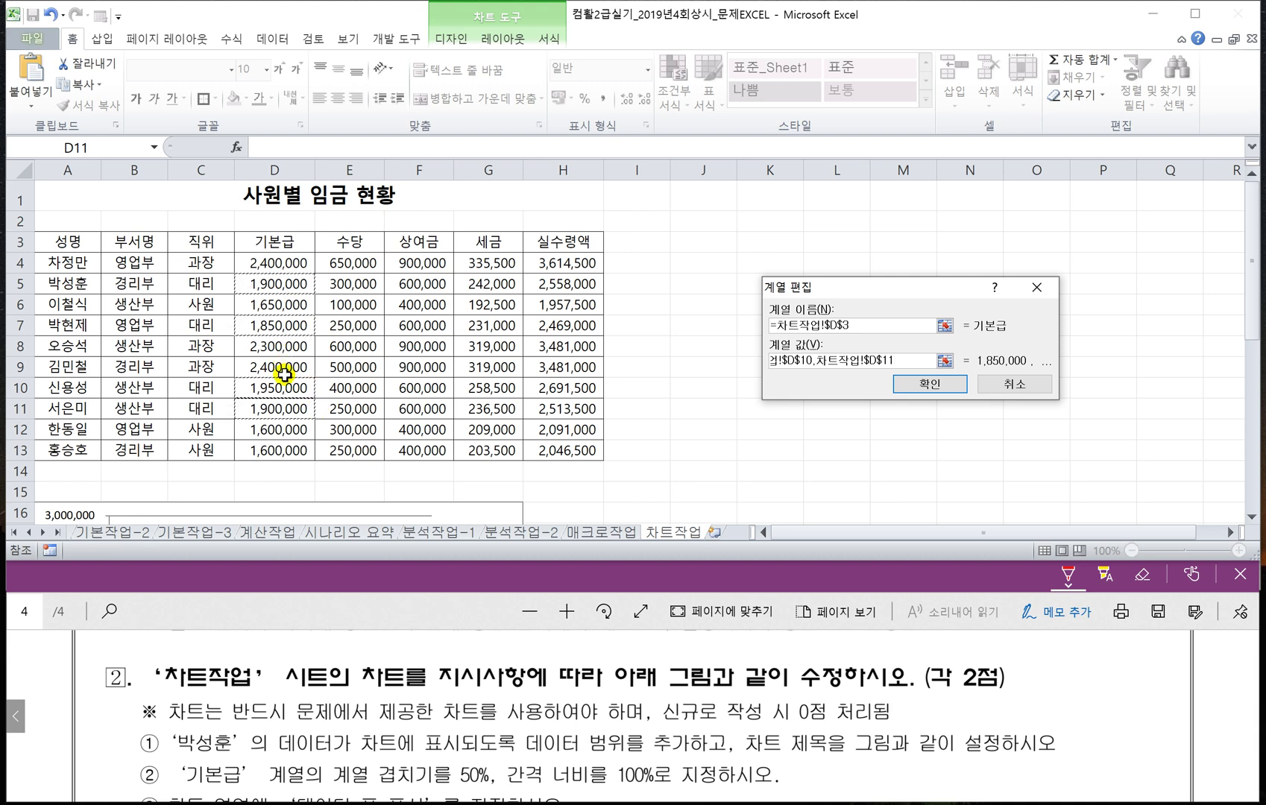
{"action": "left_click", "coordinate": [906, 386]}
Redefine the 실수령액 series values as cells H5, H7, H10 and H11 of the 차트작업 sheet.
{"action": "left_click", "coordinate": [670, 368]}
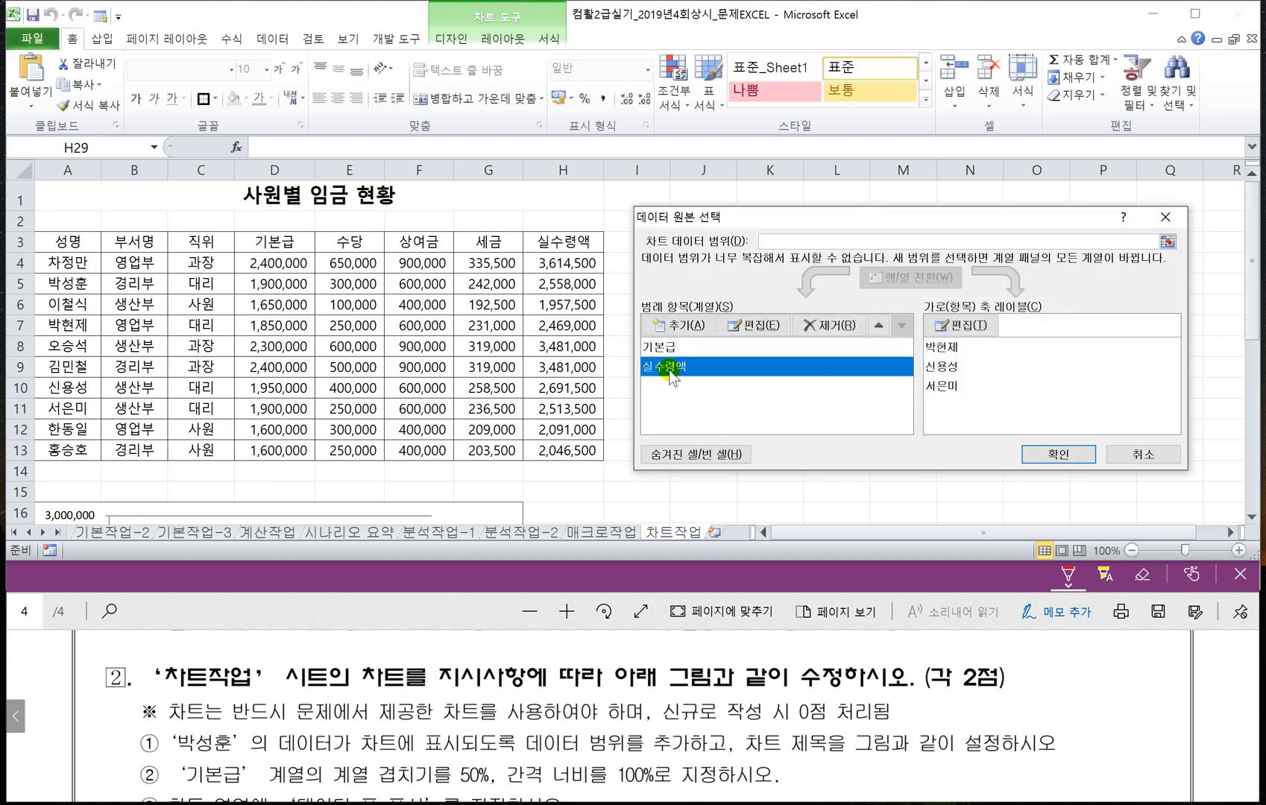
{"action": "left_click", "coordinate": [753, 325]}
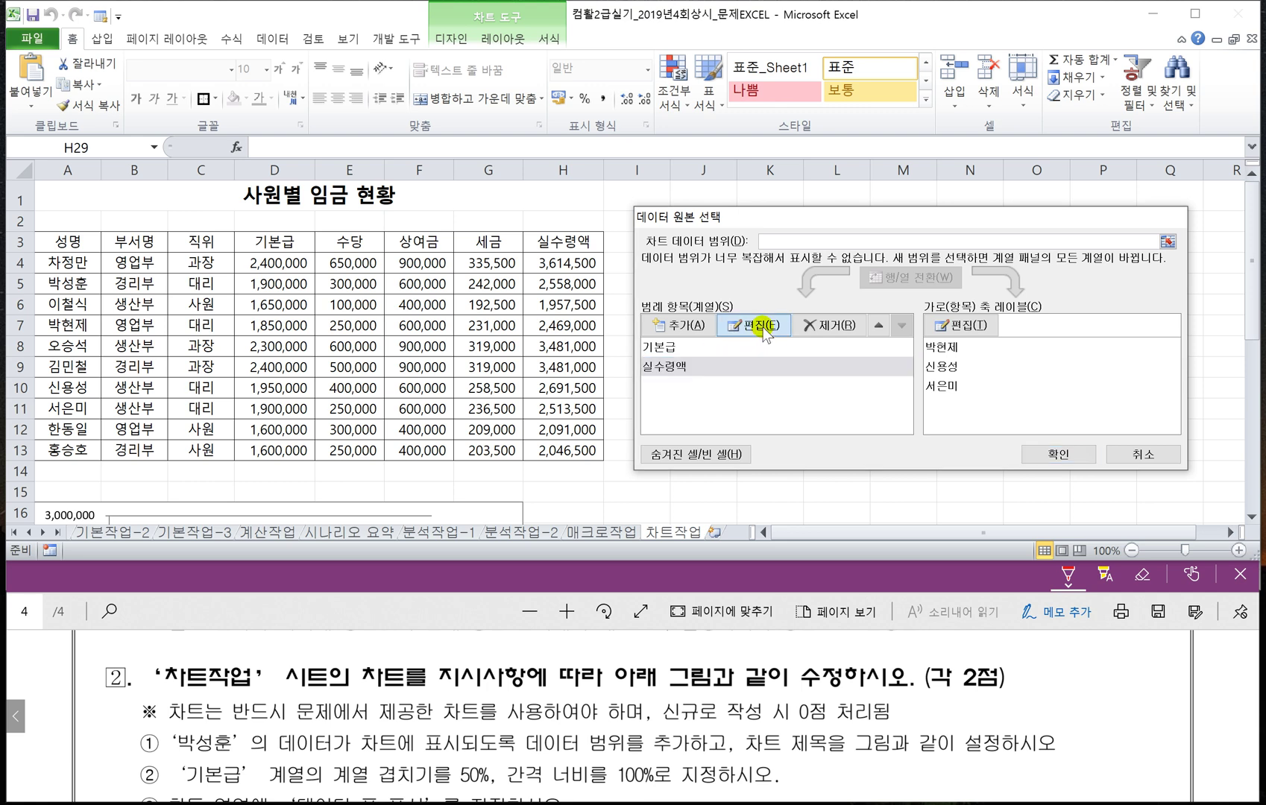
{"action": "left_click_drag", "start_coordinate": [773, 364], "coordinate": [1026, 372]}
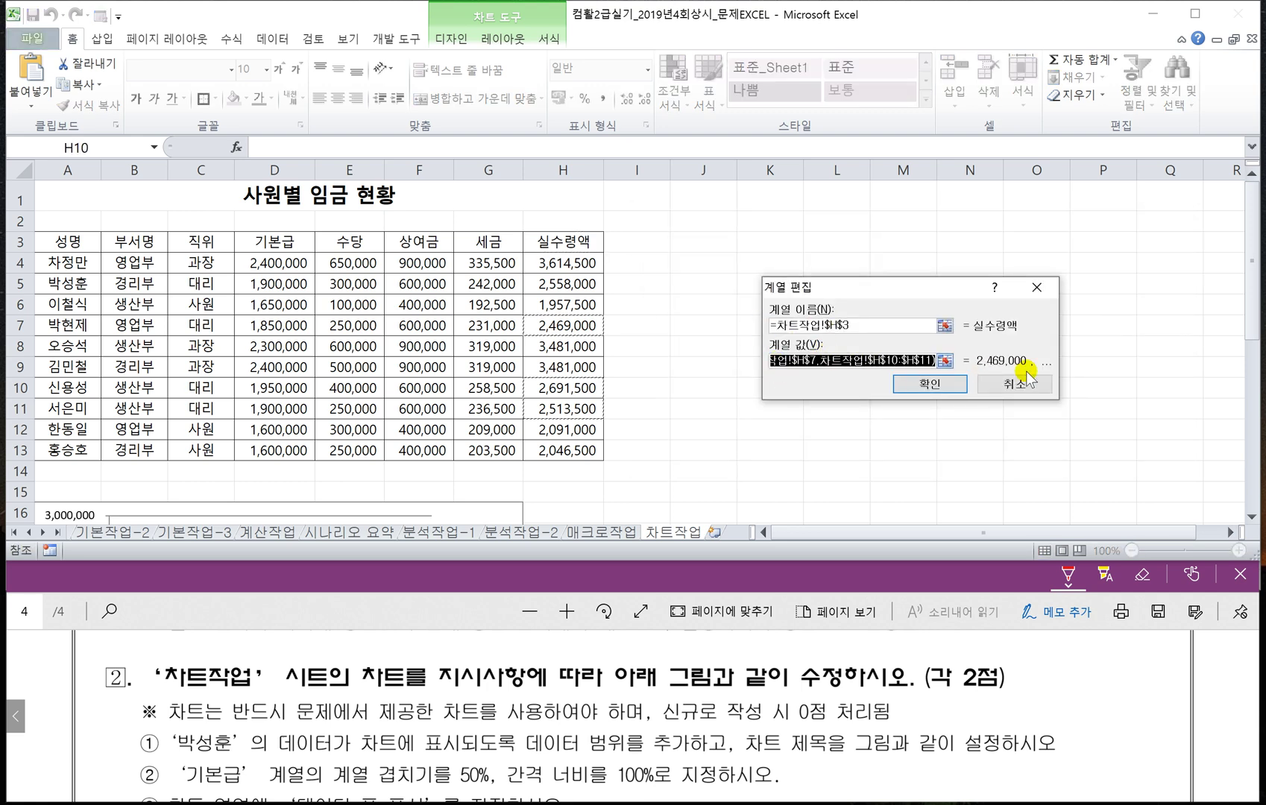
{"action": "key", "text": "Delete"}
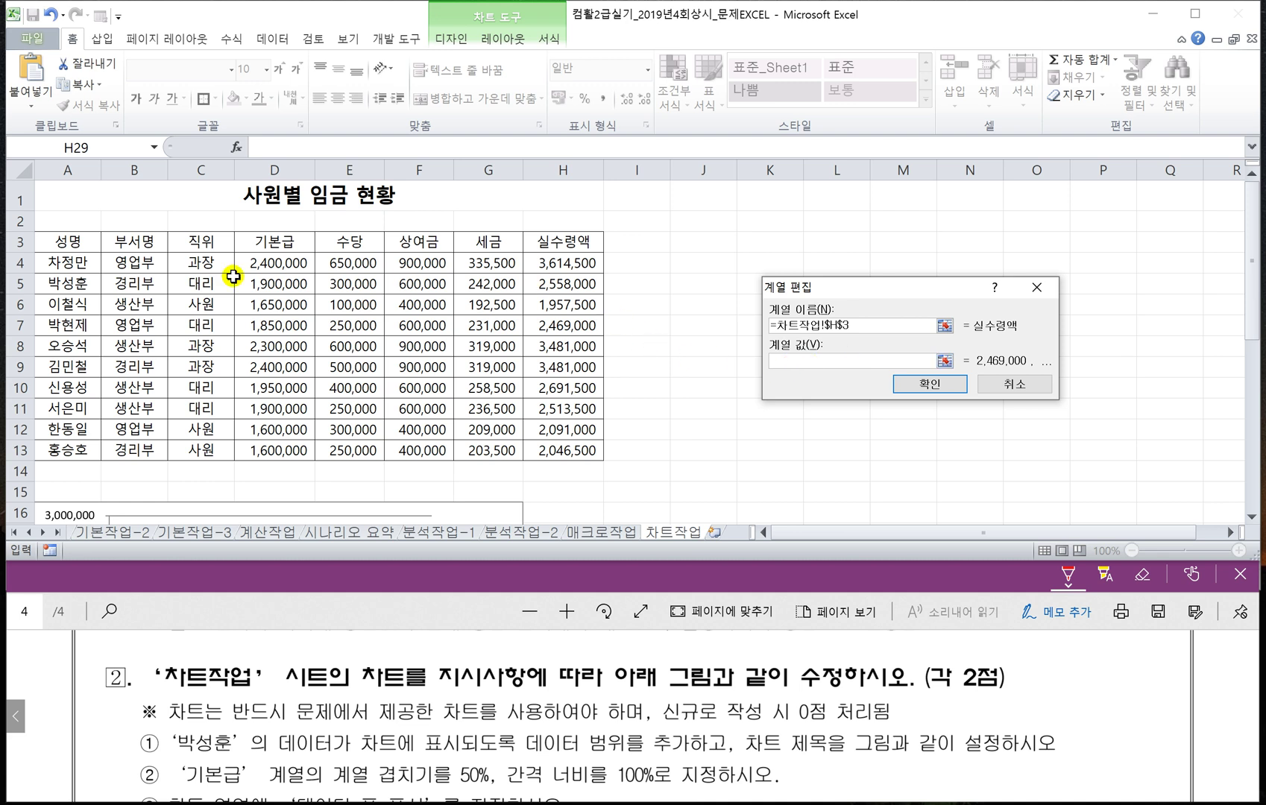
{"action": "left_click", "coordinate": [571, 284]}
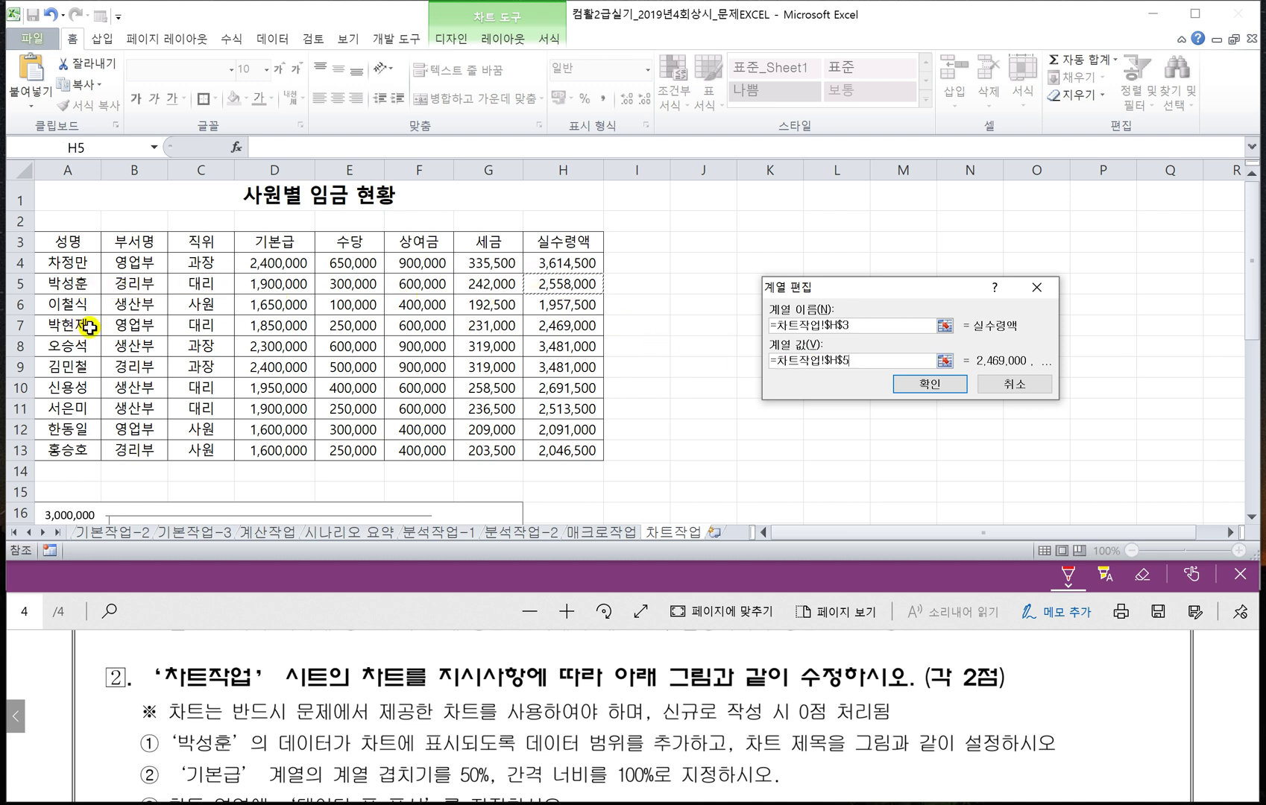
{"action": "left_click", "coordinate": [544, 325], "text": "ctrl"}
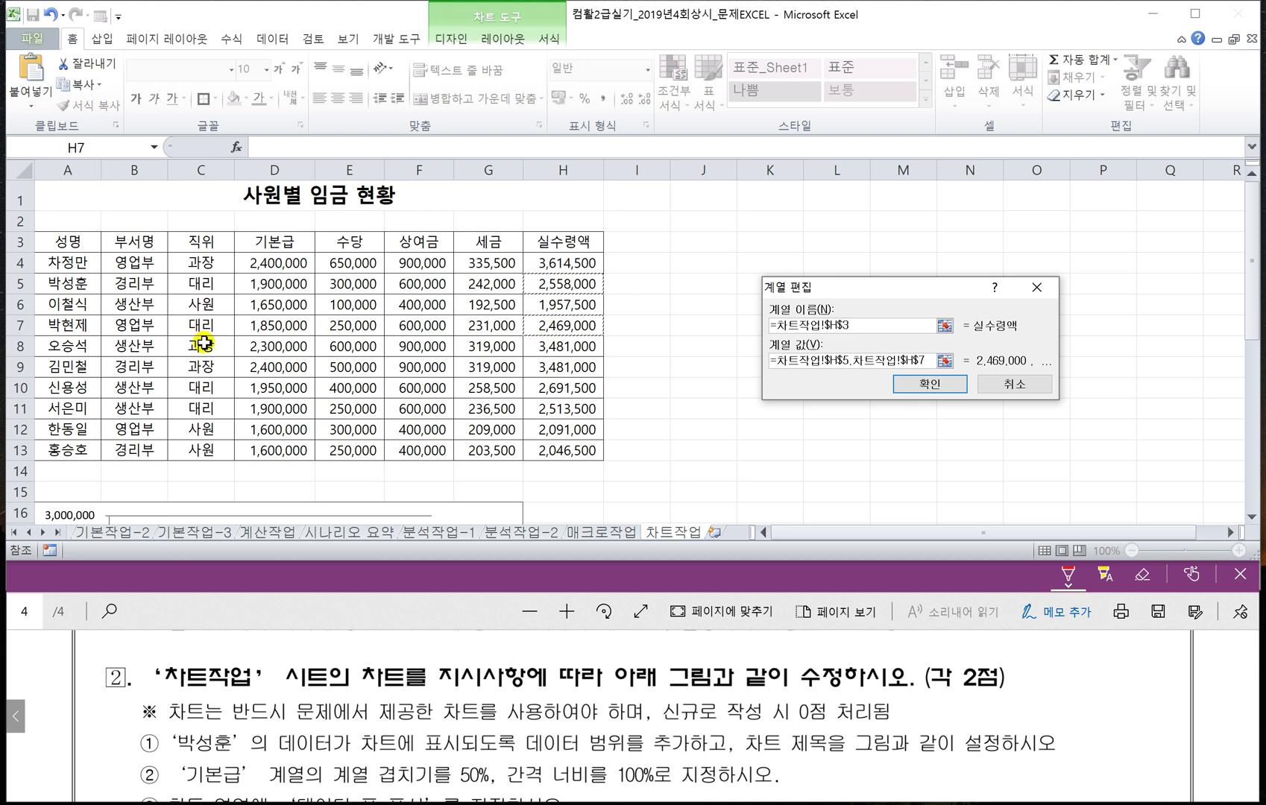
{"action": "left_click", "coordinate": [544, 388], "text": "ctrl"}
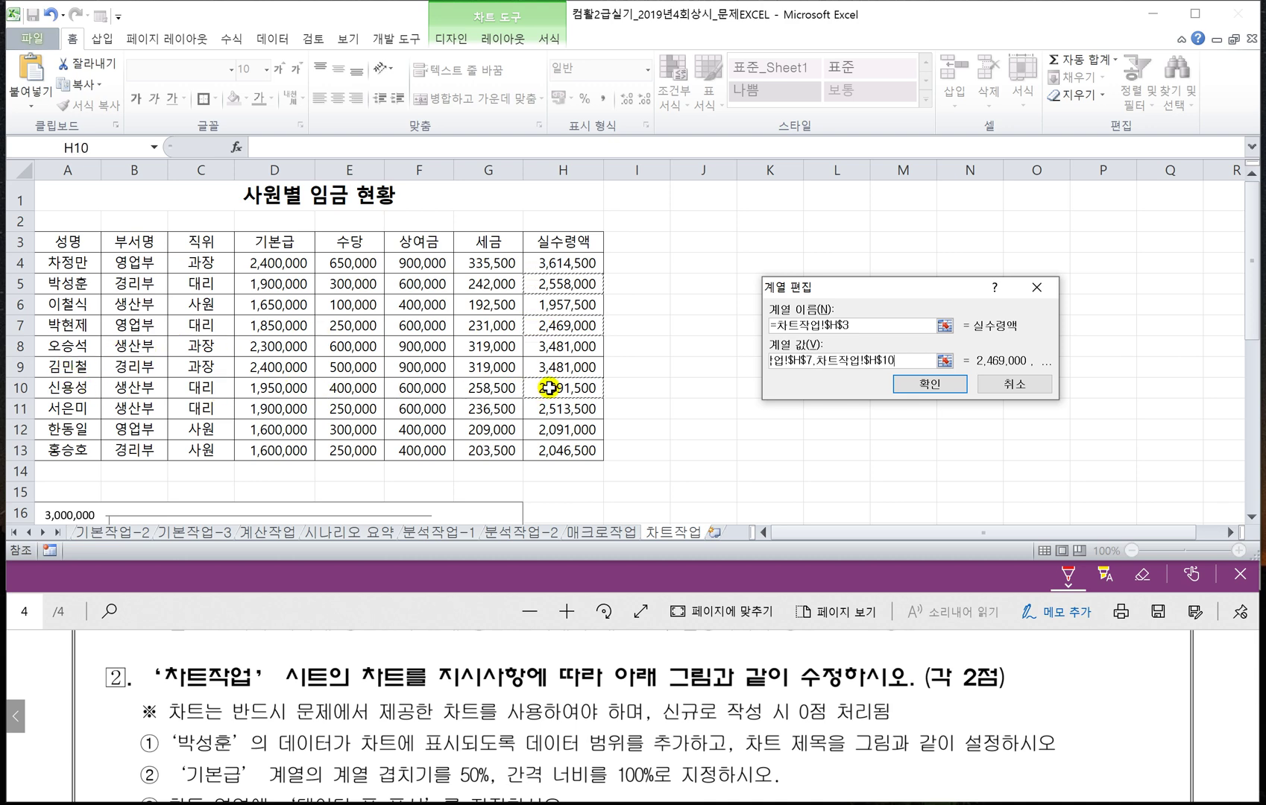
{"action": "left_click", "coordinate": [552, 407], "text": "ctrl"}
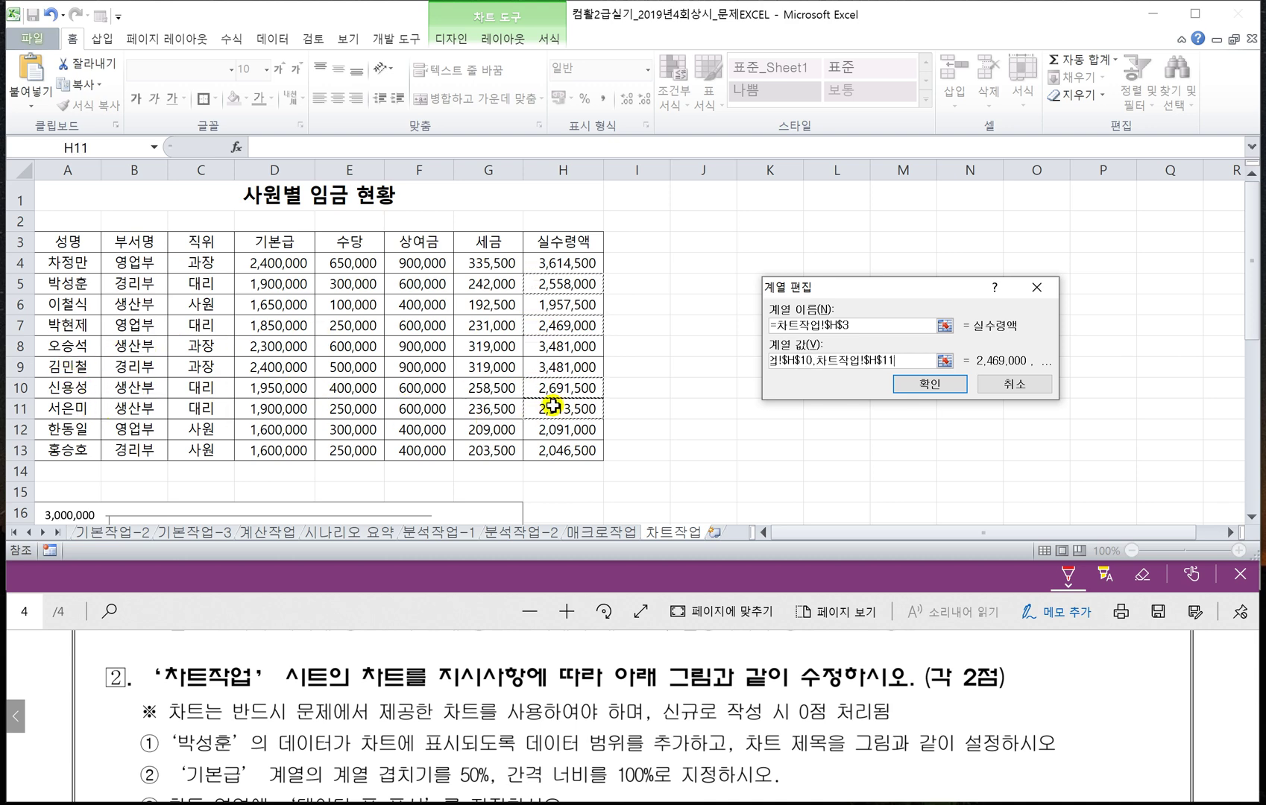
{"action": "left_click", "coordinate": [927, 384]}
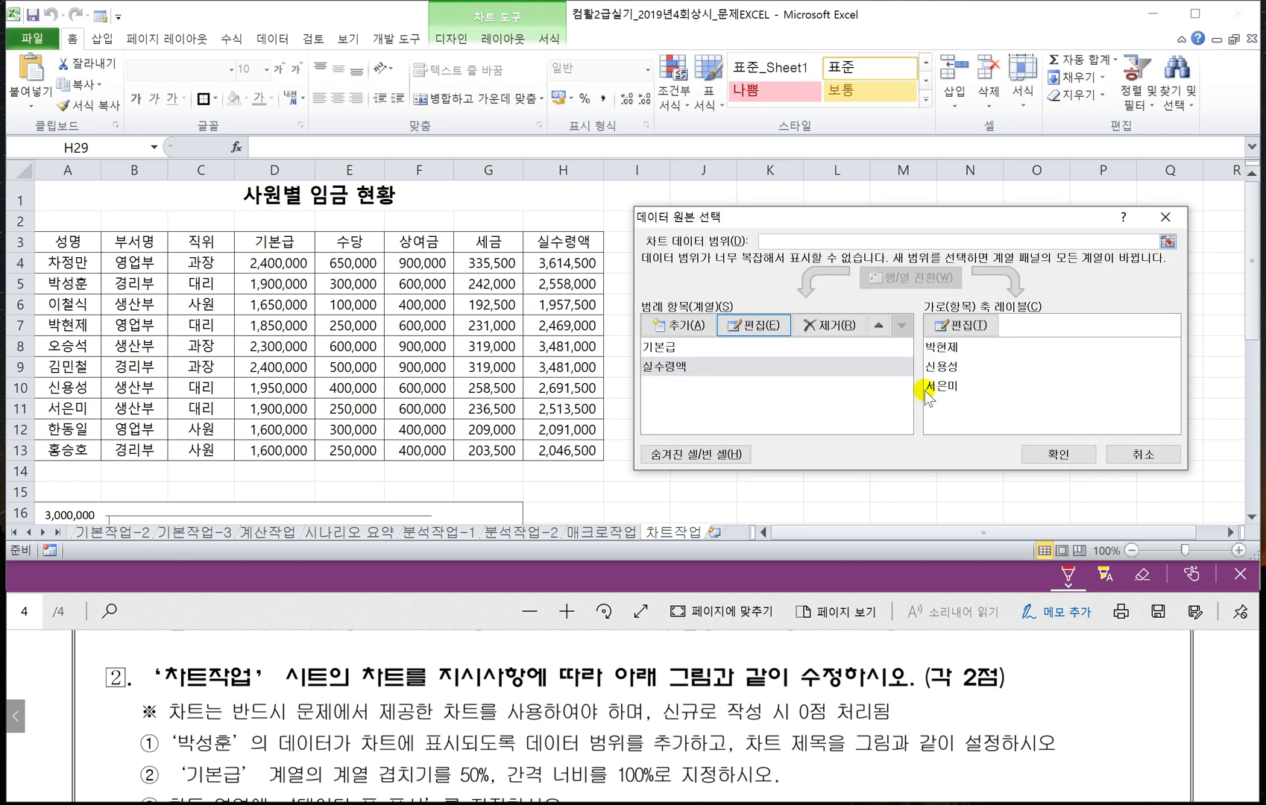
Set the horizontal axis label range to cells A5, A7, A10 and A11 and apply the chart's data source changes.
{"action": "left_click", "coordinate": [962, 325]}
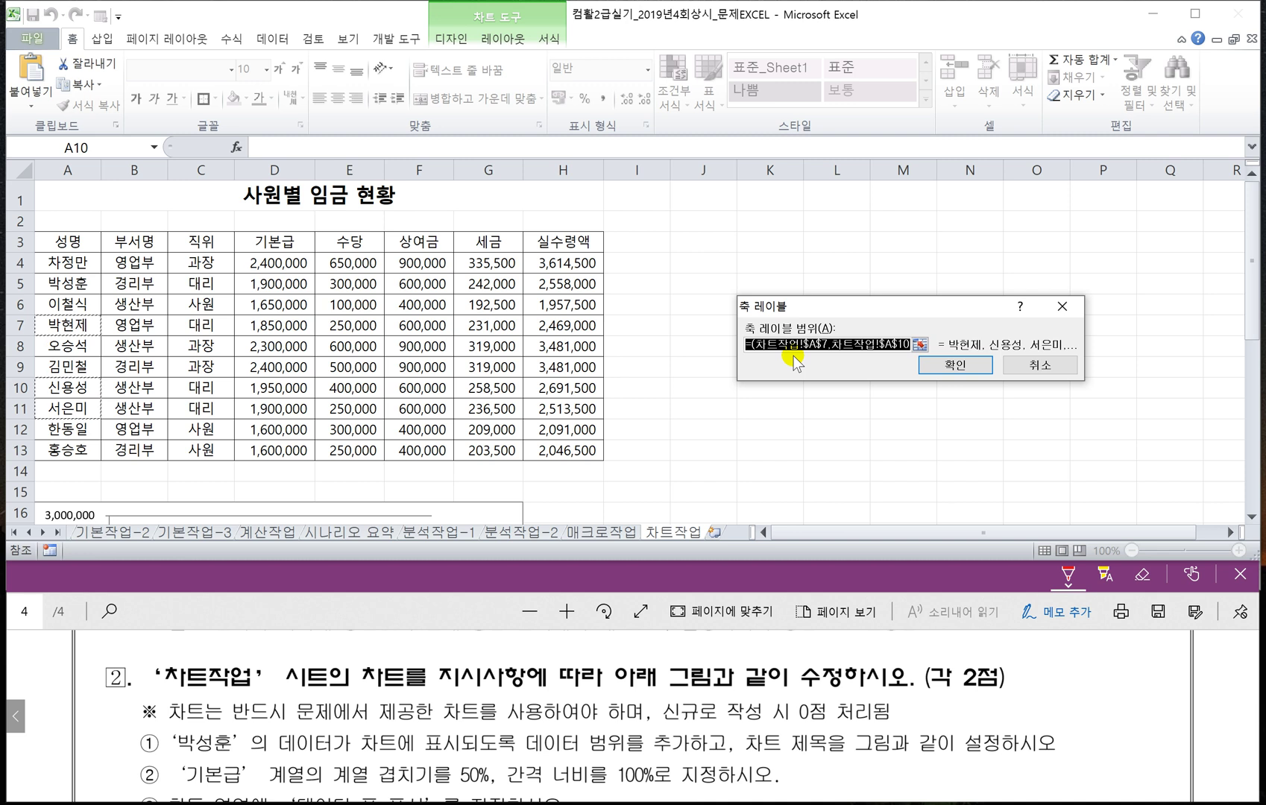
{"action": "key", "text": "Delete"}
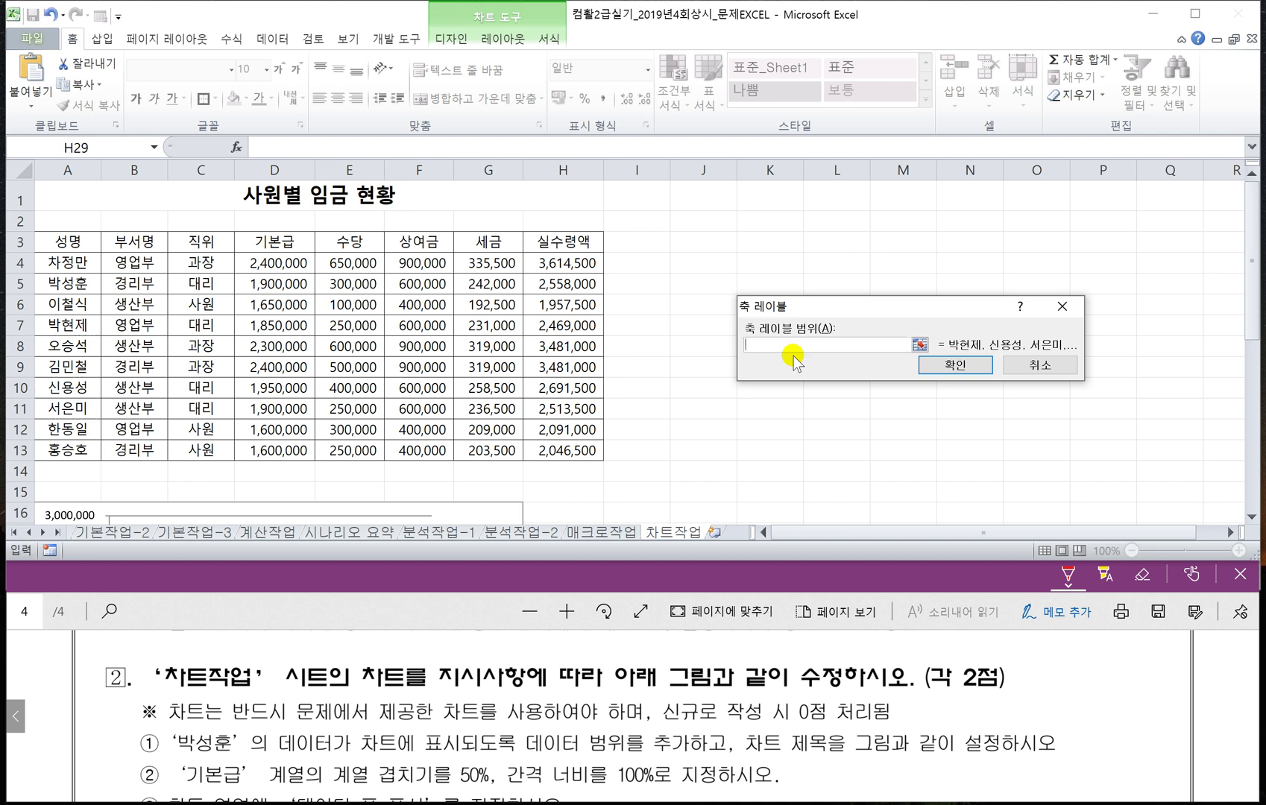
{"action": "left_click", "coordinate": [74, 284]}
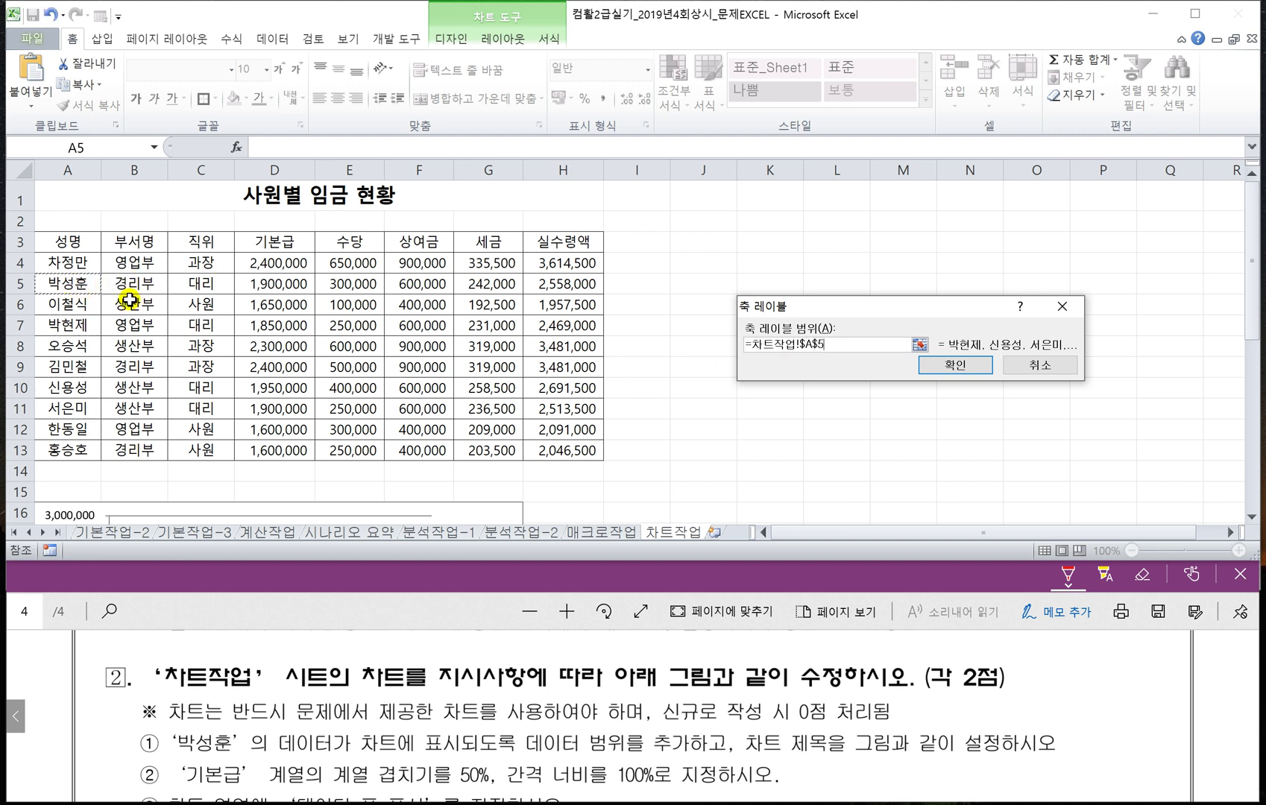
{"action": "left_click", "coordinate": [82, 330], "text": "ctrl"}
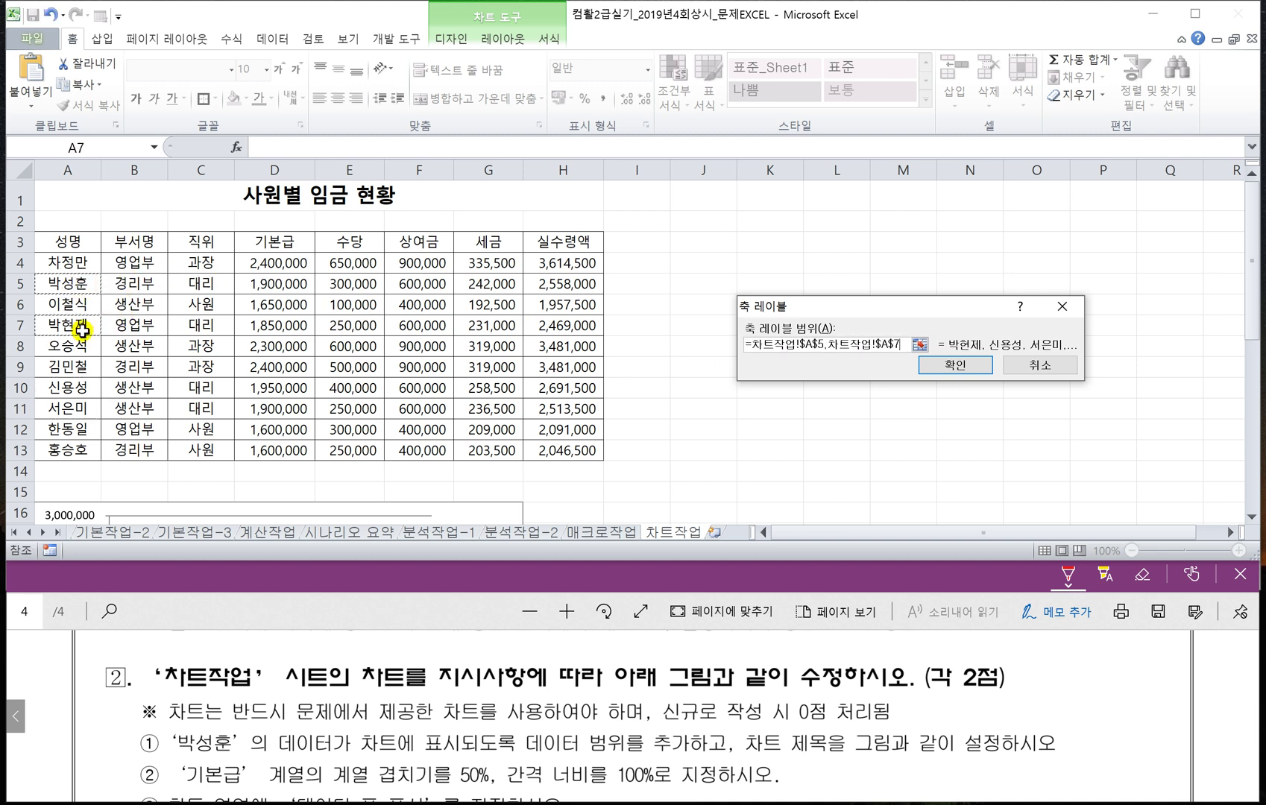
{"action": "left_click", "coordinate": [86, 389], "text": "ctrl"}
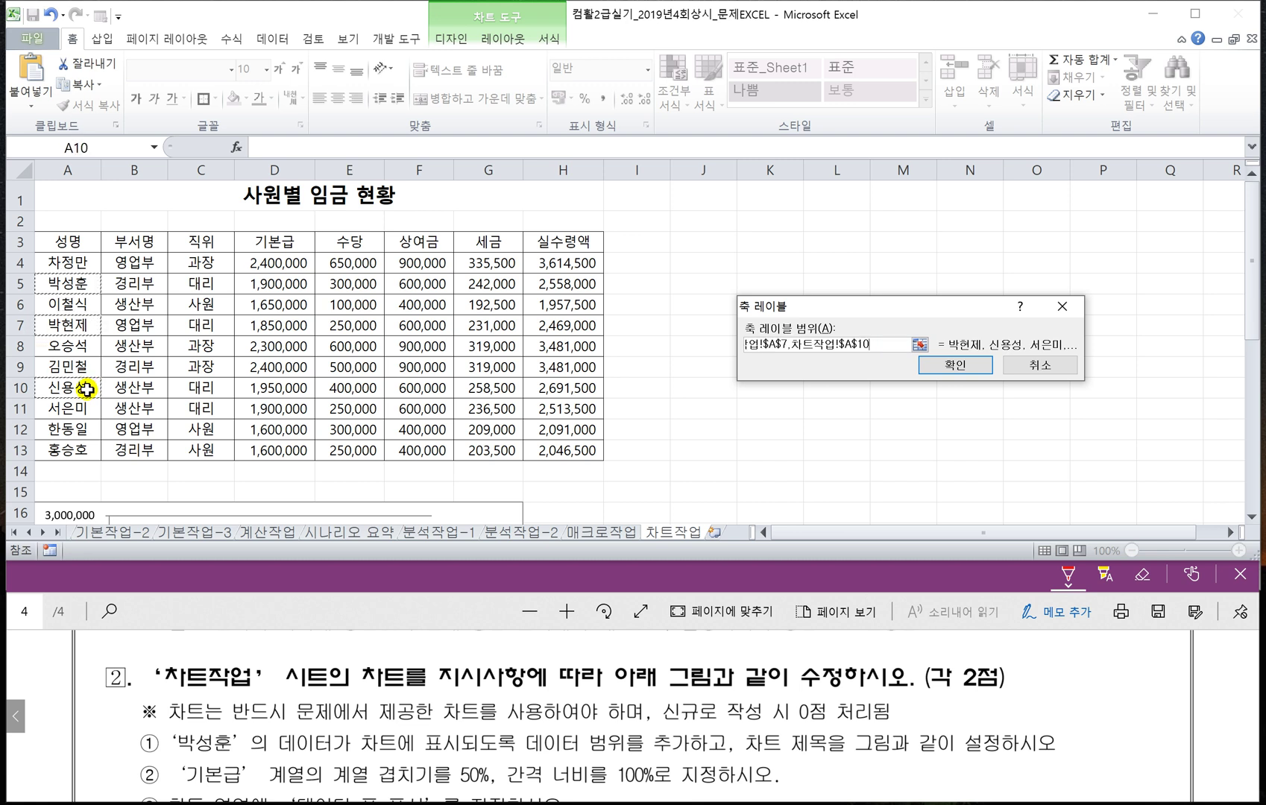
{"action": "left_click", "coordinate": [84, 410], "text": "ctrl"}
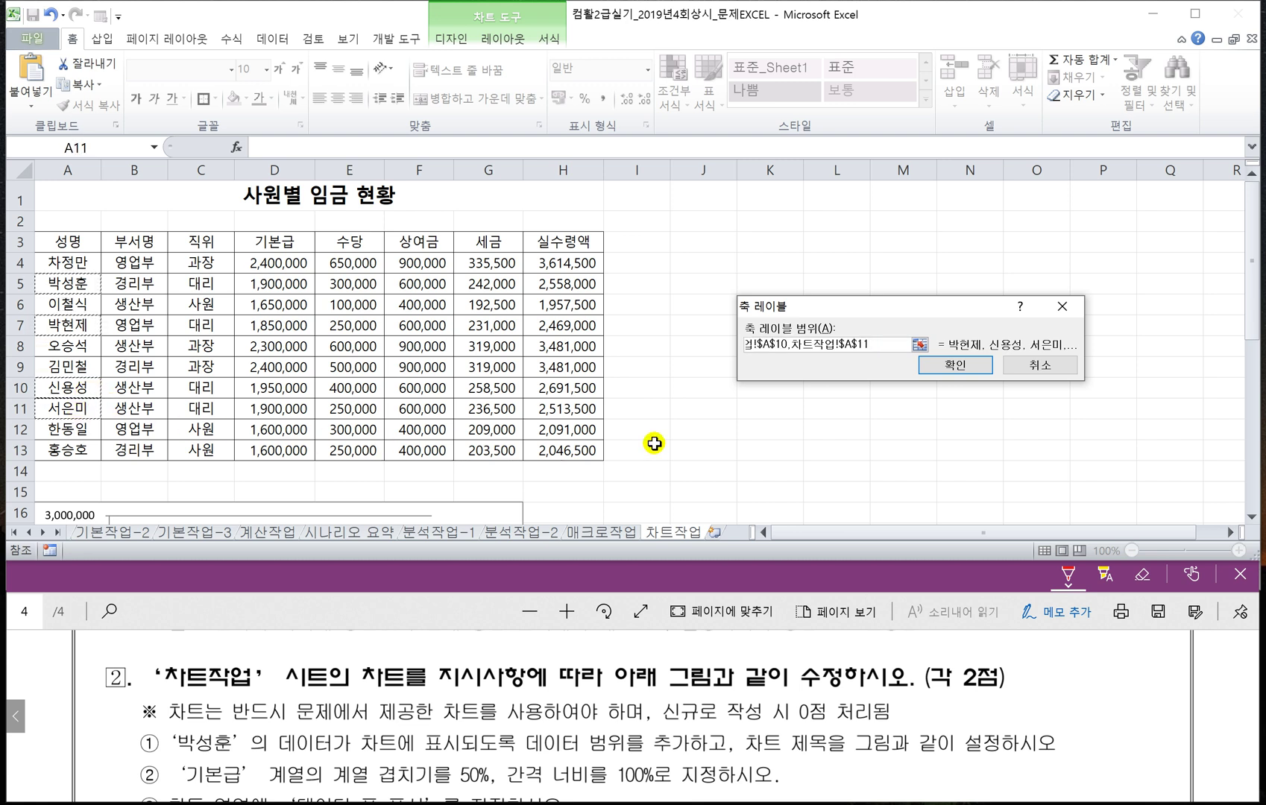
{"action": "left_click", "coordinate": [955, 365]}
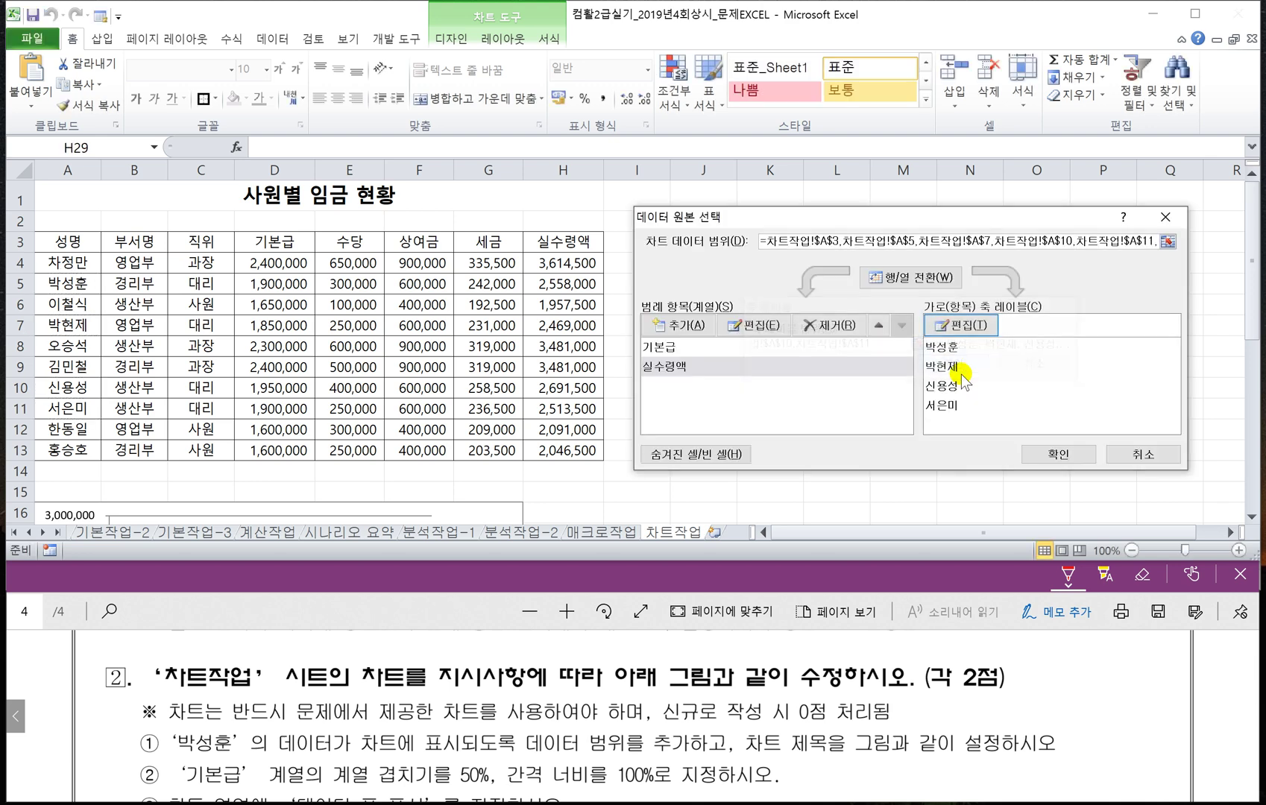
{"action": "left_click", "coordinate": [1053, 454]}
Check the updated columns in the chart and examine the exam PDF's sample picture for the required chart title.
{"action": "left_click", "coordinate": [434, 615]}
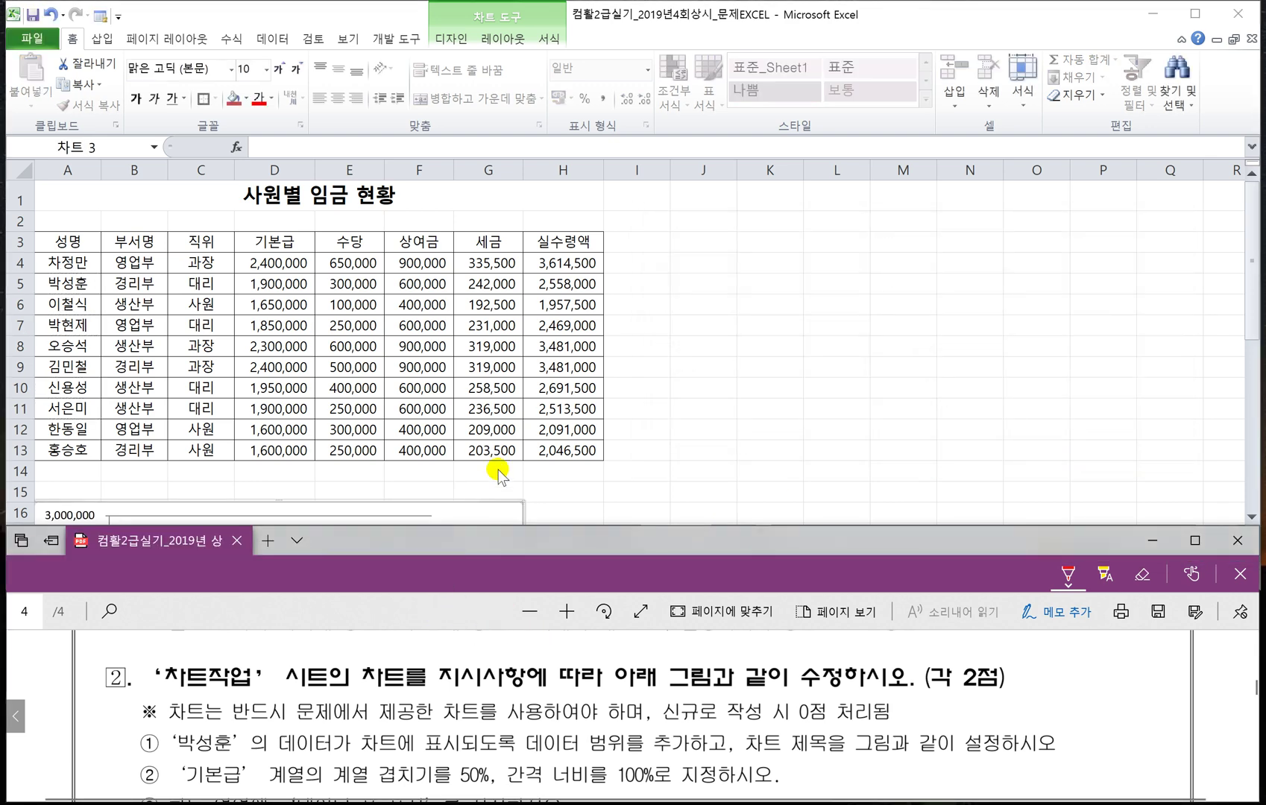
{"action": "left_click", "coordinate": [594, 471]}
{"action": "scroll", "coordinate": [594, 470], "scroll_direction": "down", "scroll_amount": 5}
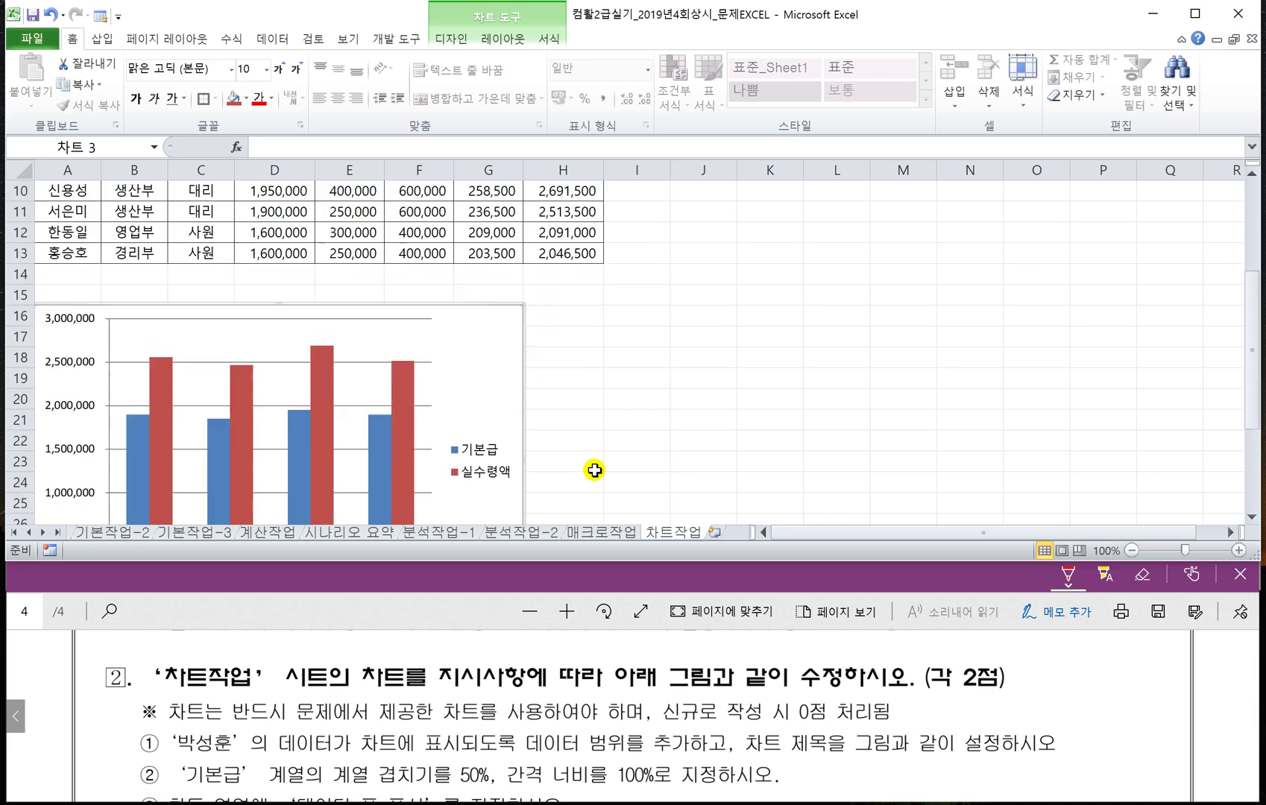
{"action": "scroll", "coordinate": [594, 470], "scroll_direction": "up", "scroll_amount": 3}
{"action": "scroll", "coordinate": [594, 470], "scroll_direction": "up", "scroll_amount": 2}
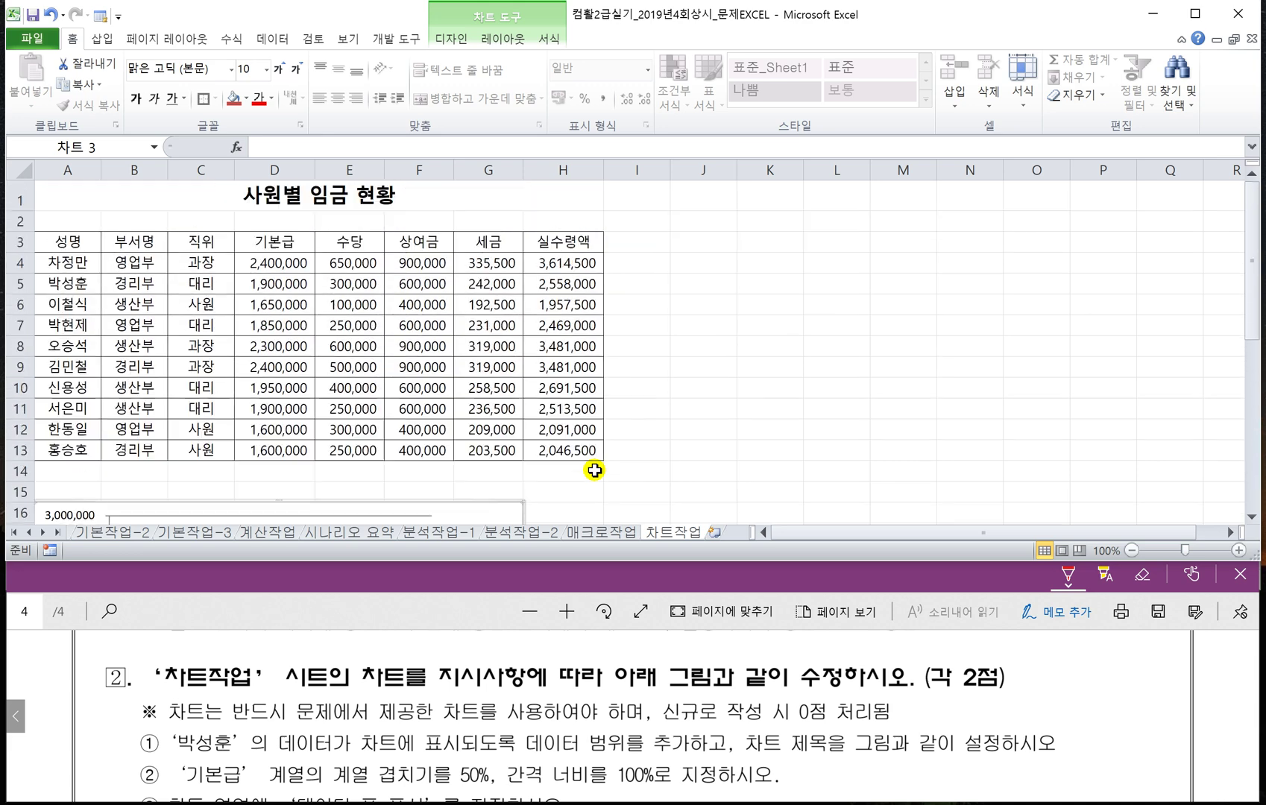
{"action": "scroll", "coordinate": [594, 470], "scroll_direction": "down", "scroll_amount": 1}
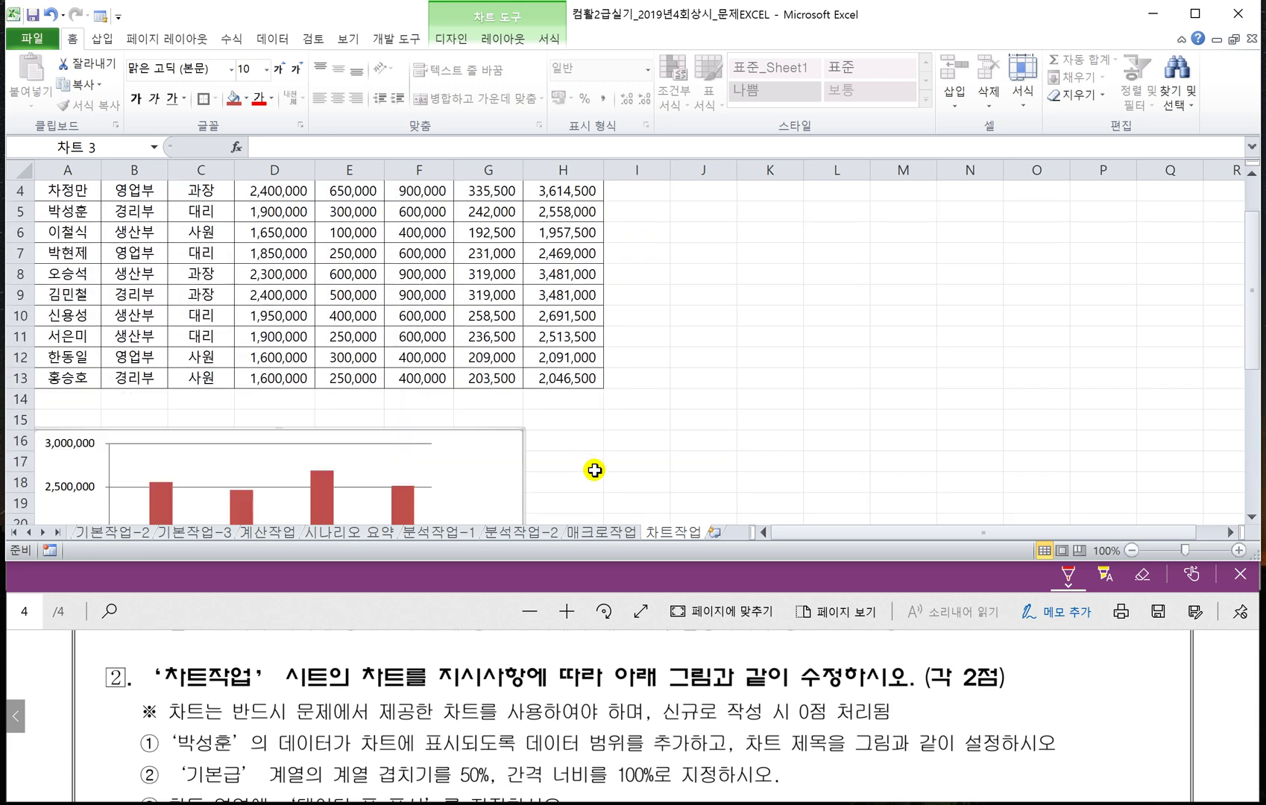
{"action": "left_click", "coordinate": [452, 613]}
{"action": "scroll", "coordinate": [522, 693], "scroll_direction": "down", "scroll_amount": 3}
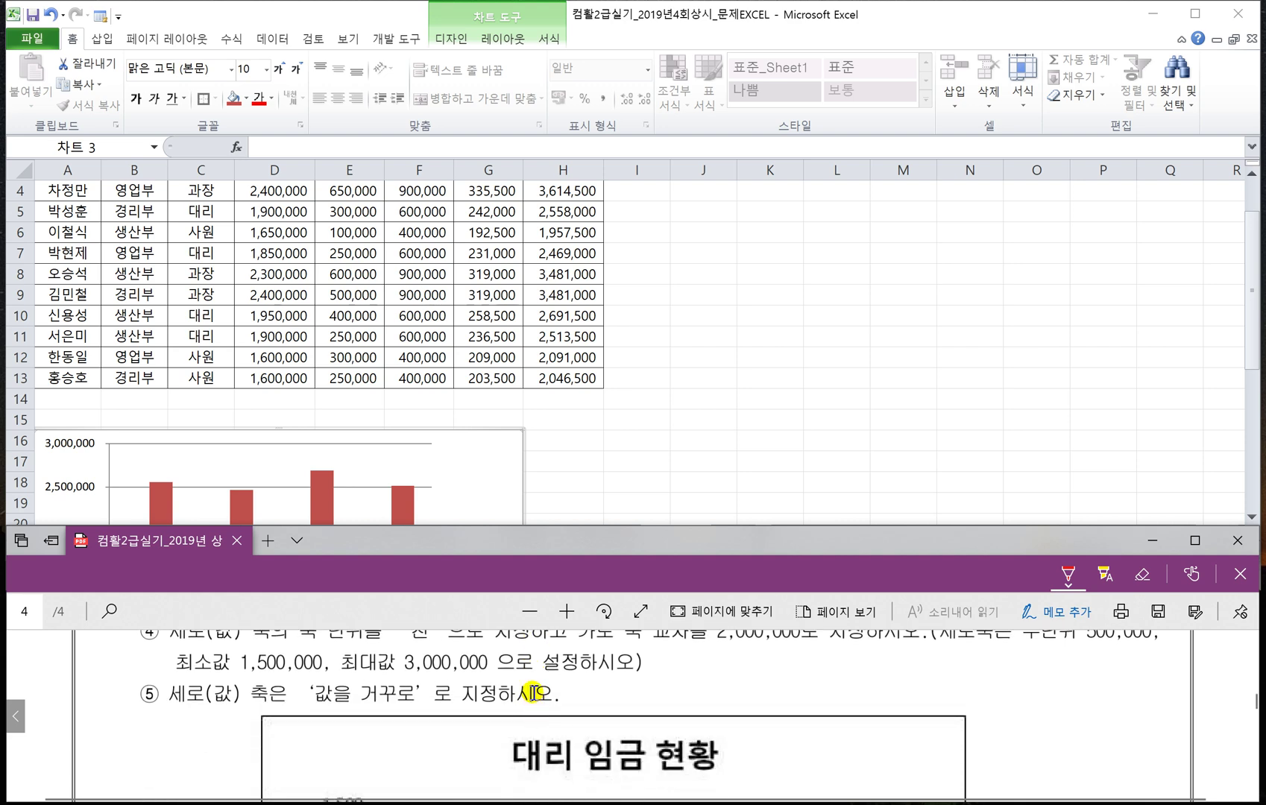
Add a chart title above the chart reading "대리 임금 현황".
{"action": "left_click", "coordinate": [481, 462]}
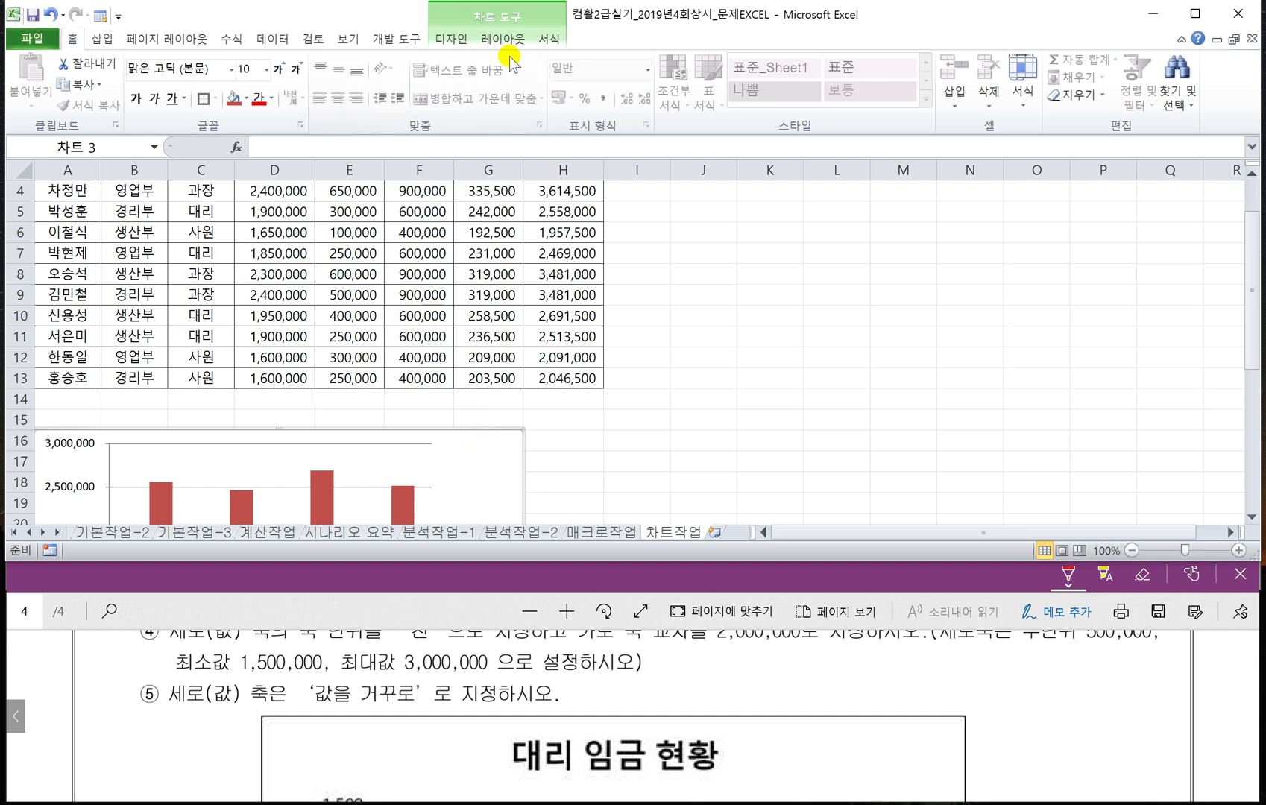
{"action": "left_click", "coordinate": [503, 40]}
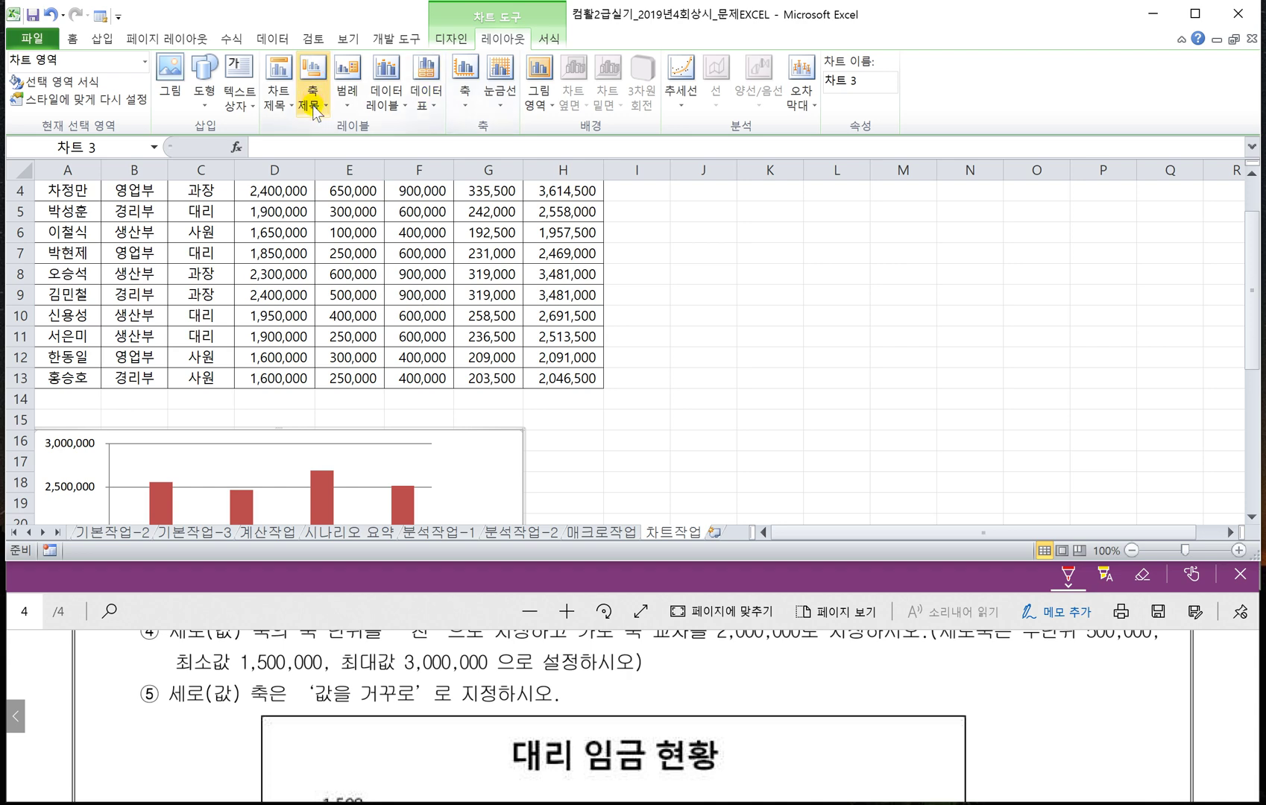
{"action": "left_click", "coordinate": [277, 111]}
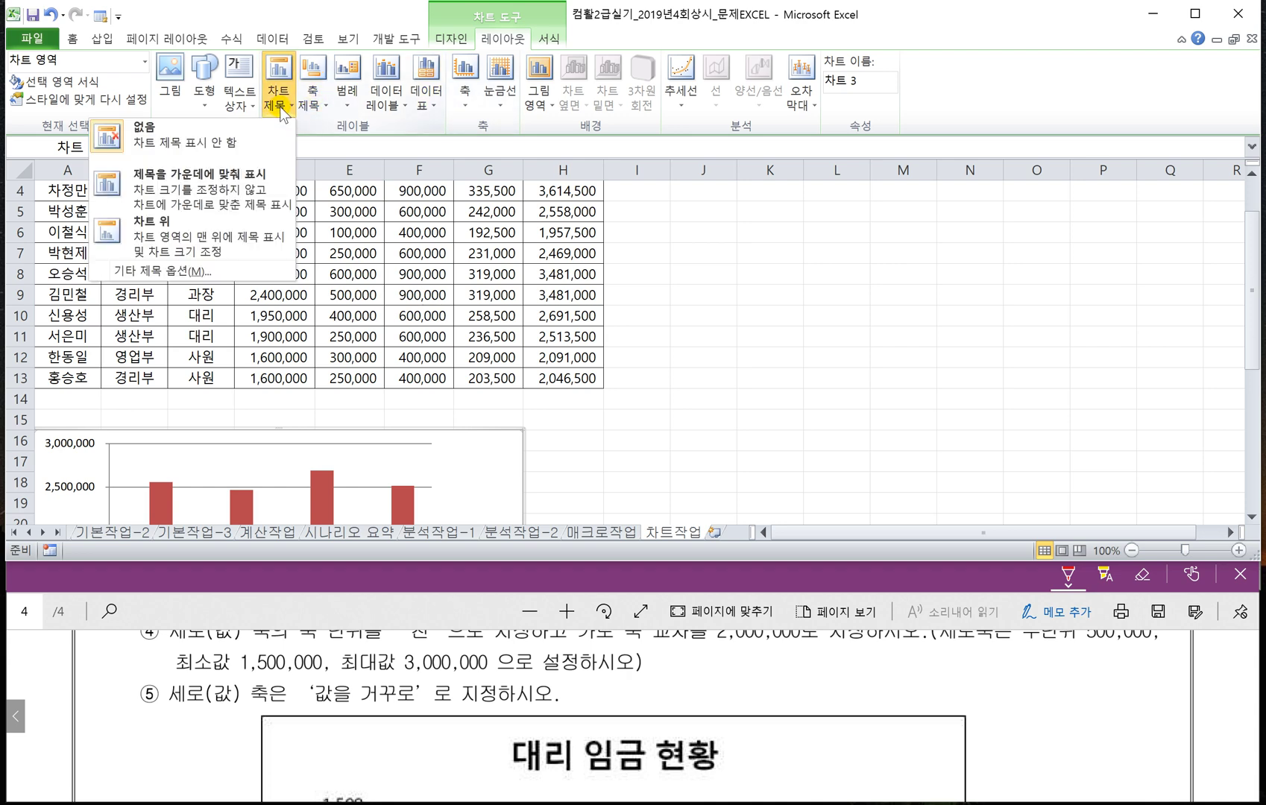
{"action": "left_click", "coordinate": [209, 240]}
{"action": "left_click_drag", "start_coordinate": [236, 459], "coordinate": [326, 469]}
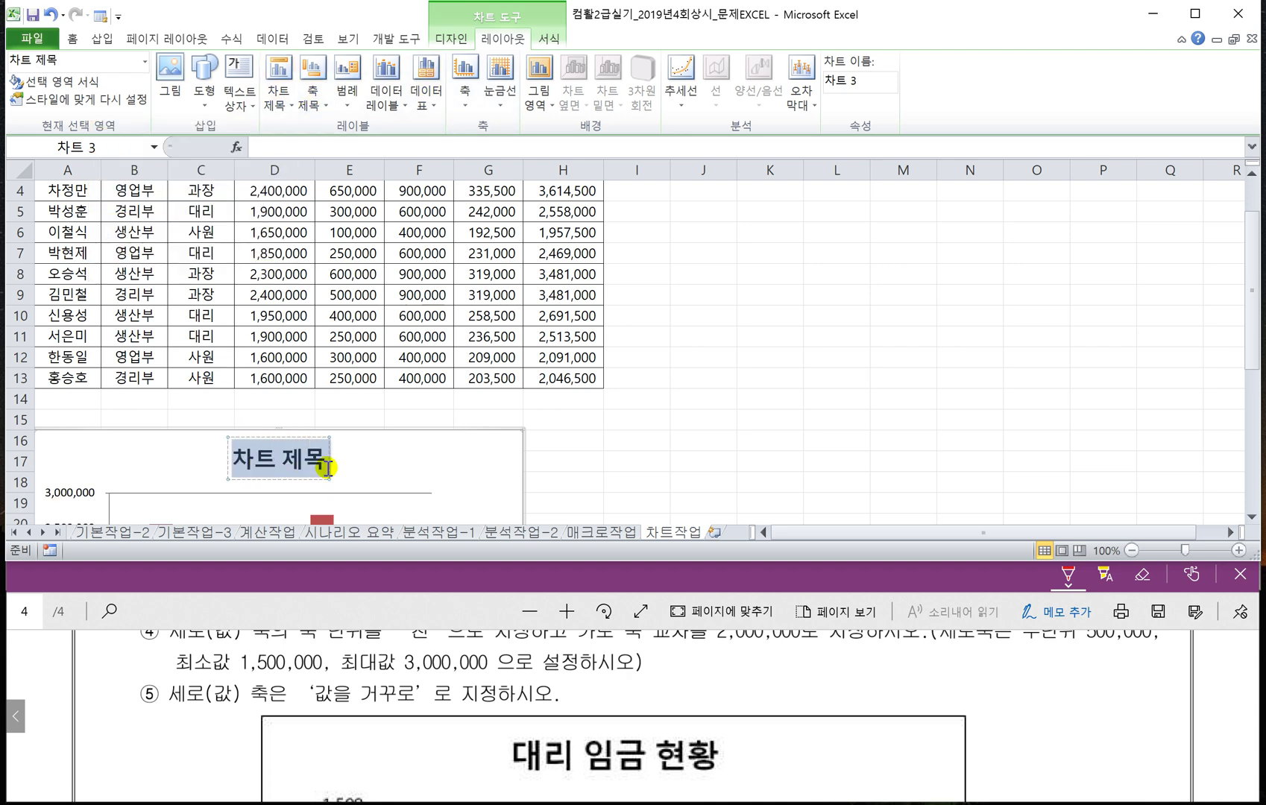
{"action": "type", "text": "대"}
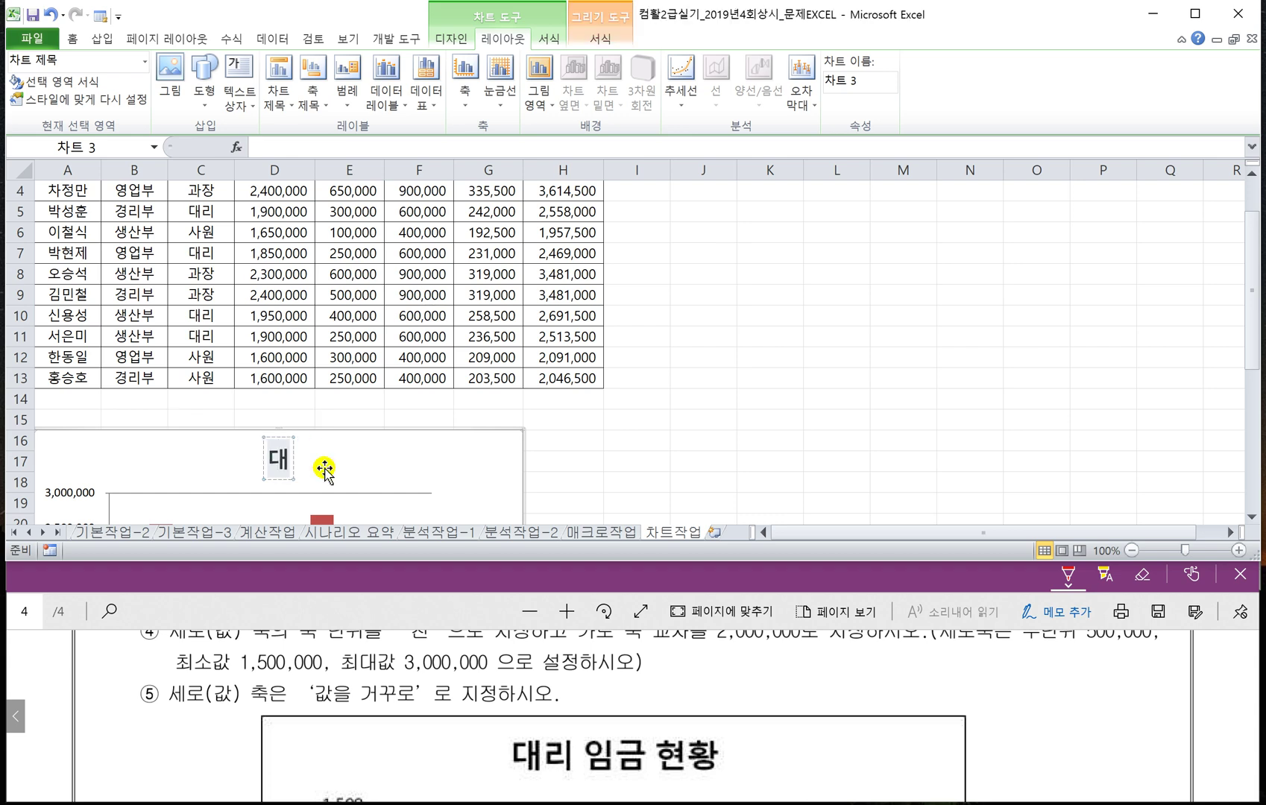
{"action": "type", "text": "리 임금 현황"}
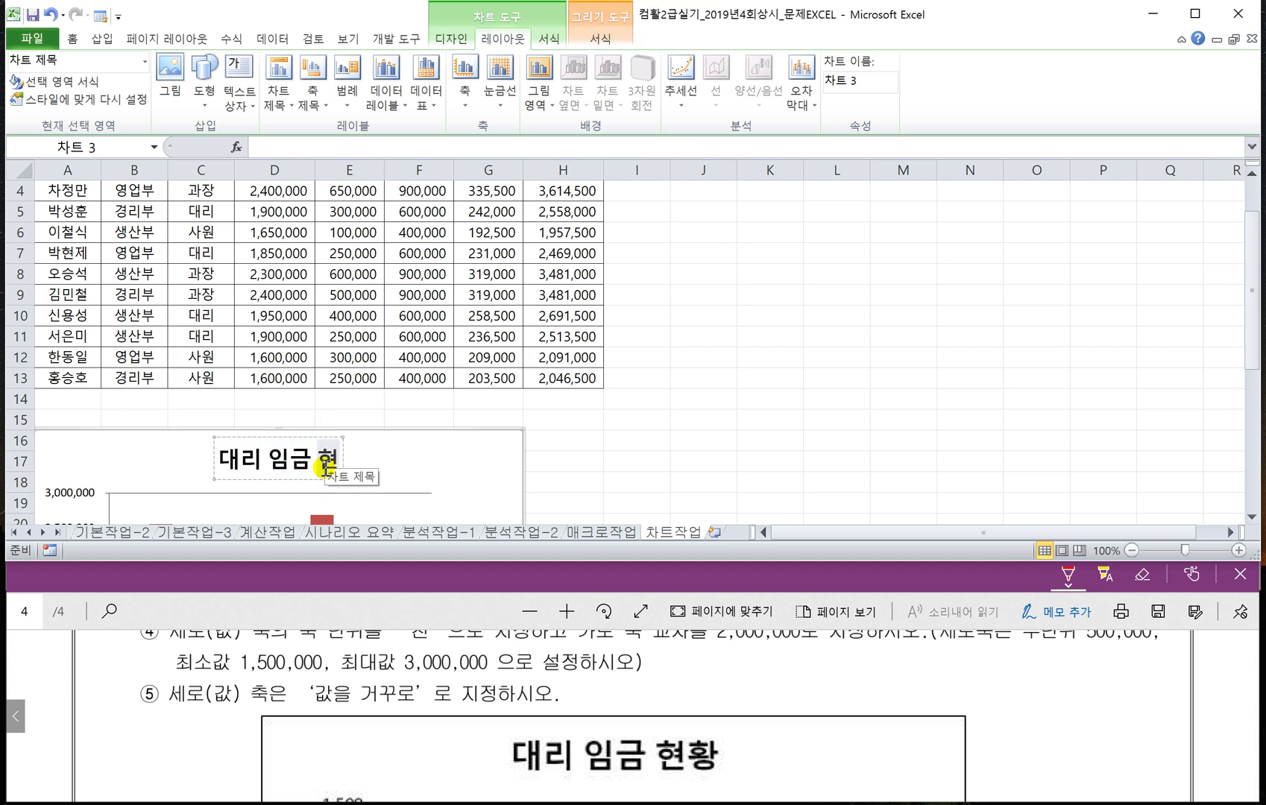
{"action": "left_click", "coordinate": [597, 442]}
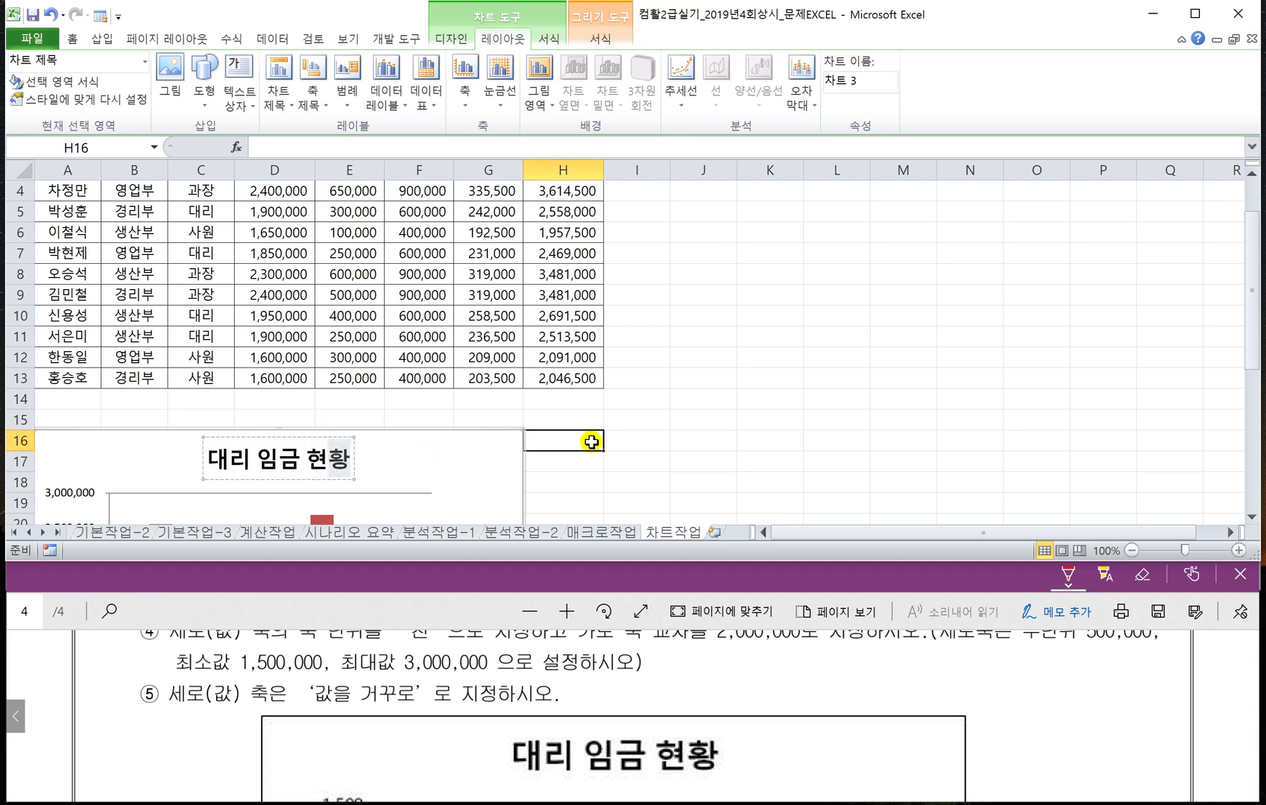
Check the exam's series instruction and set the 기본급 series overlap to 50%.
{"action": "left_click", "coordinate": [380, 613]}
{"action": "scroll", "coordinate": [420, 682], "scroll_direction": "up", "scroll_amount": 2}
{"action": "scroll", "coordinate": [420, 683], "scroll_direction": "up", "scroll_amount": 2}
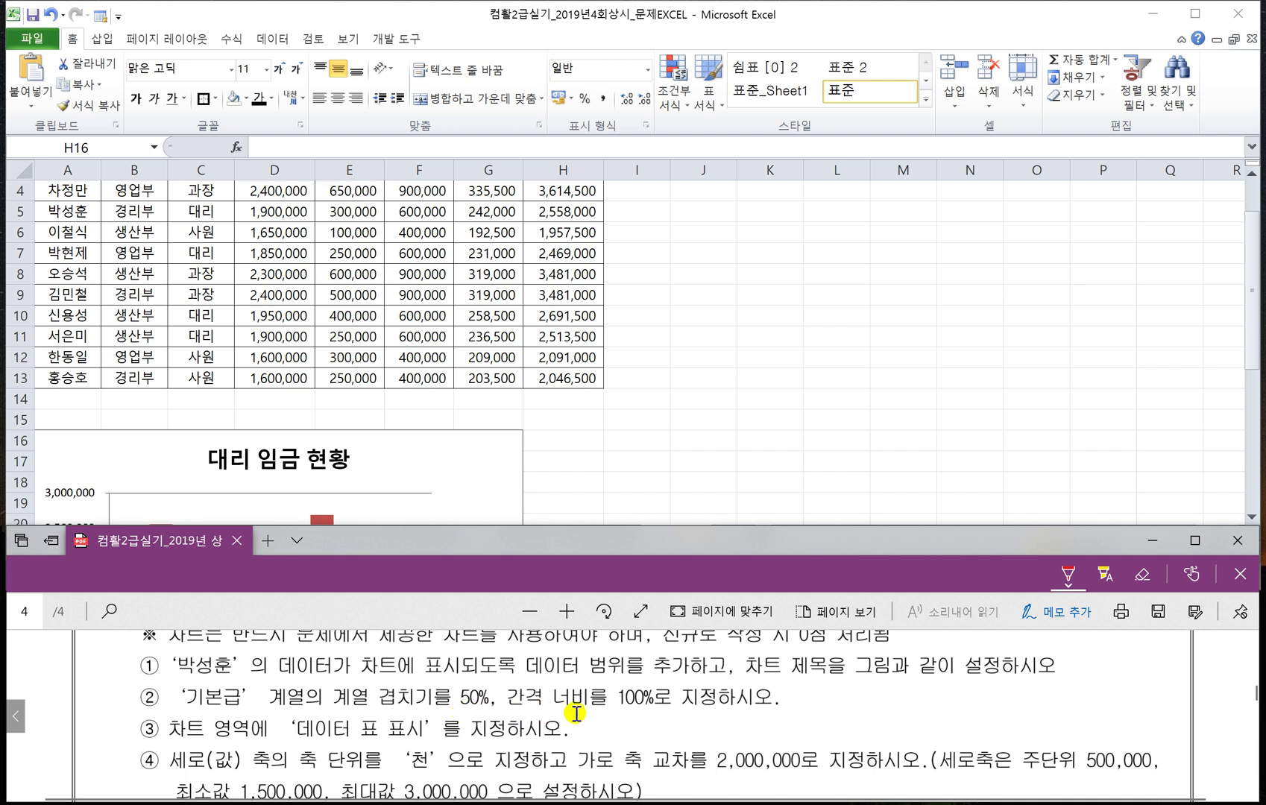
{"action": "left_click", "coordinate": [594, 483]}
{"action": "scroll", "coordinate": [591, 477], "scroll_direction": "down", "scroll_amount": 2}
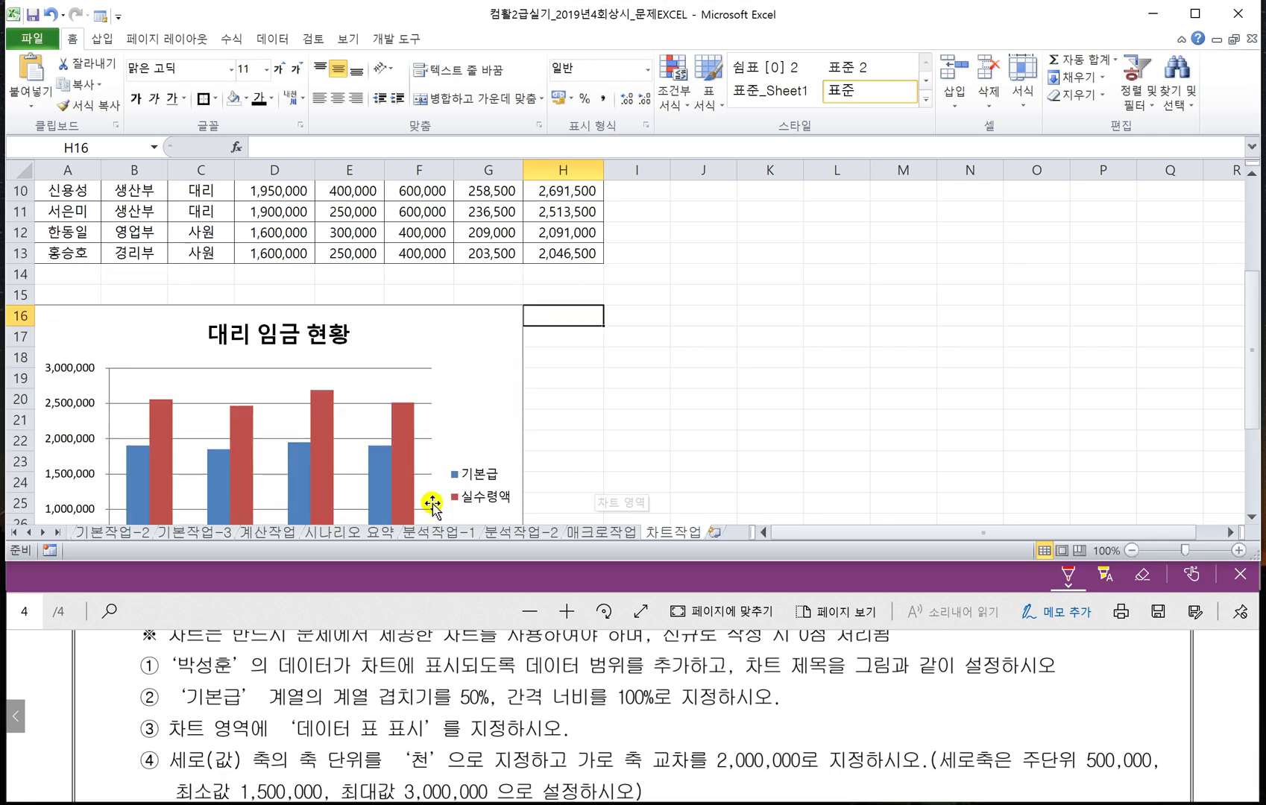
{"action": "left_click", "coordinate": [136, 490]}
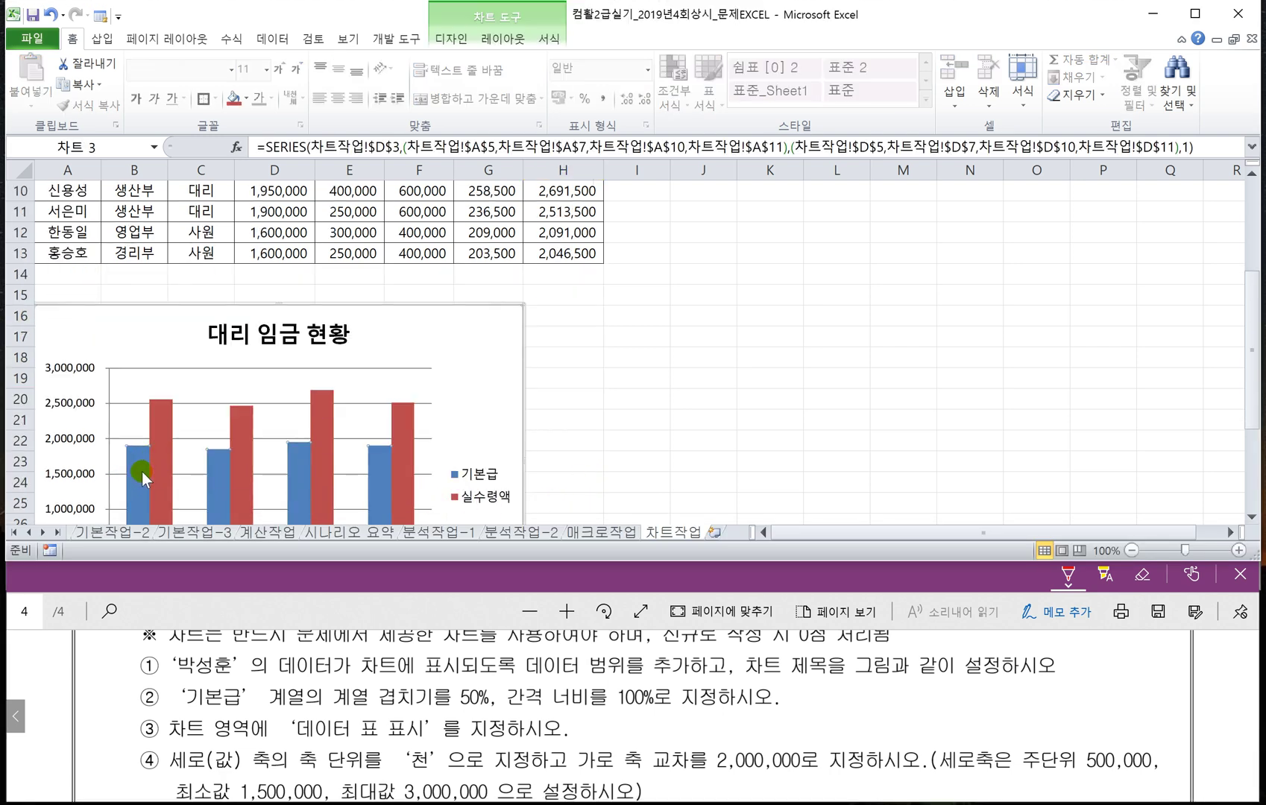
{"action": "mouse_move", "coordinate": [140, 470]}
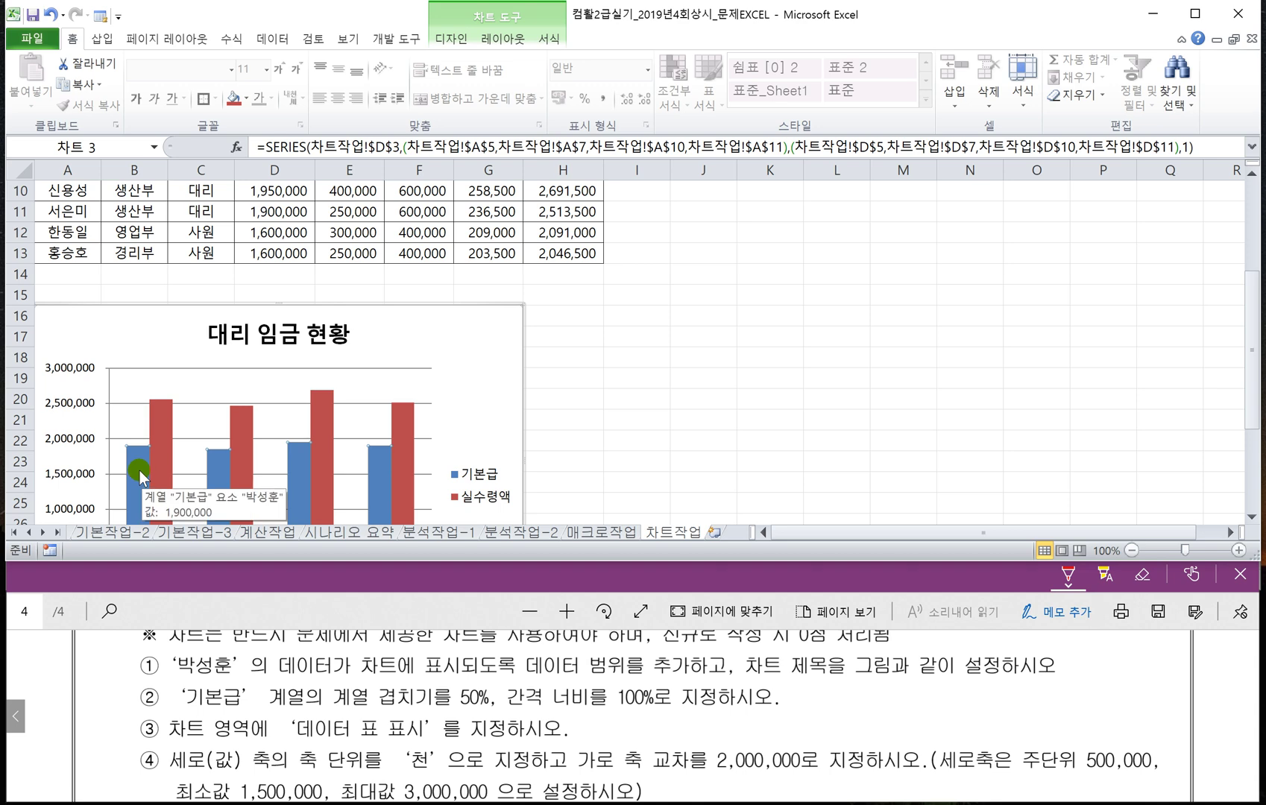
{"action": "right_click", "coordinate": [139, 471]}
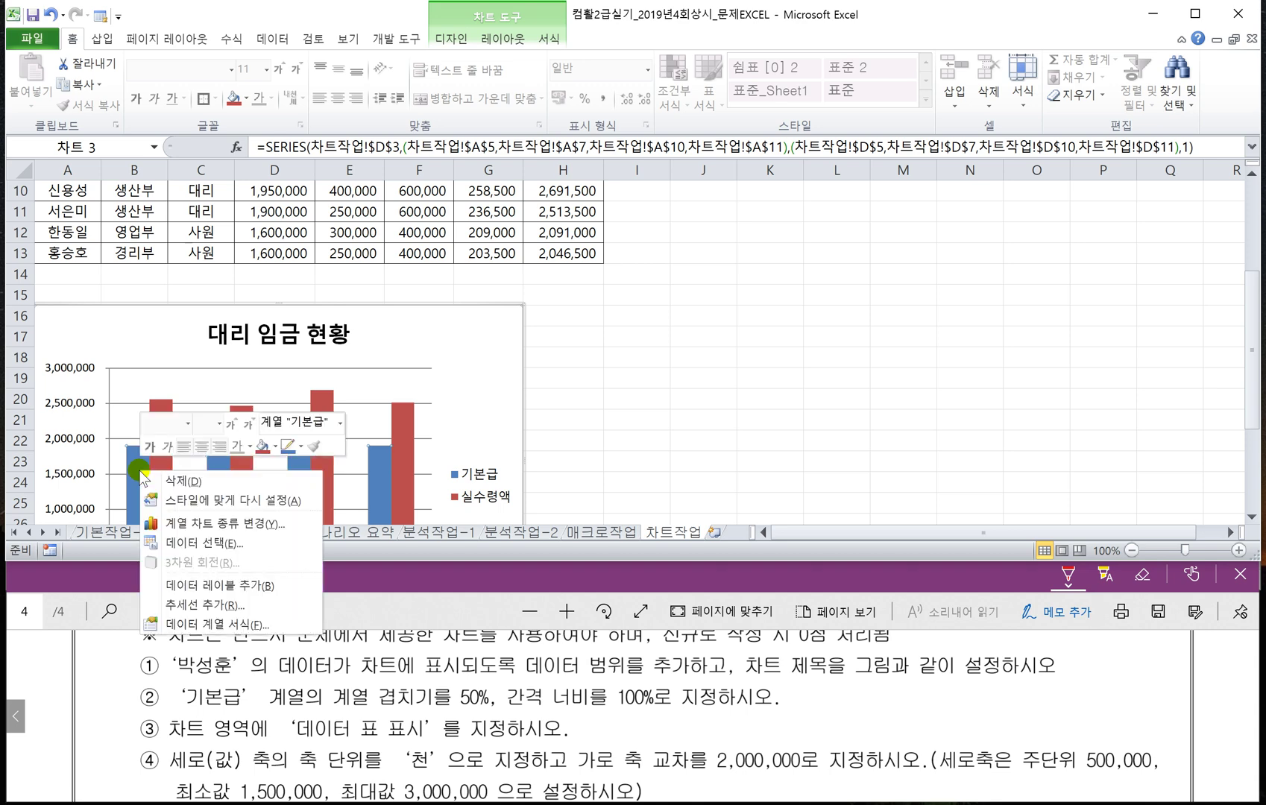
{"action": "left_click", "coordinate": [232, 625]}
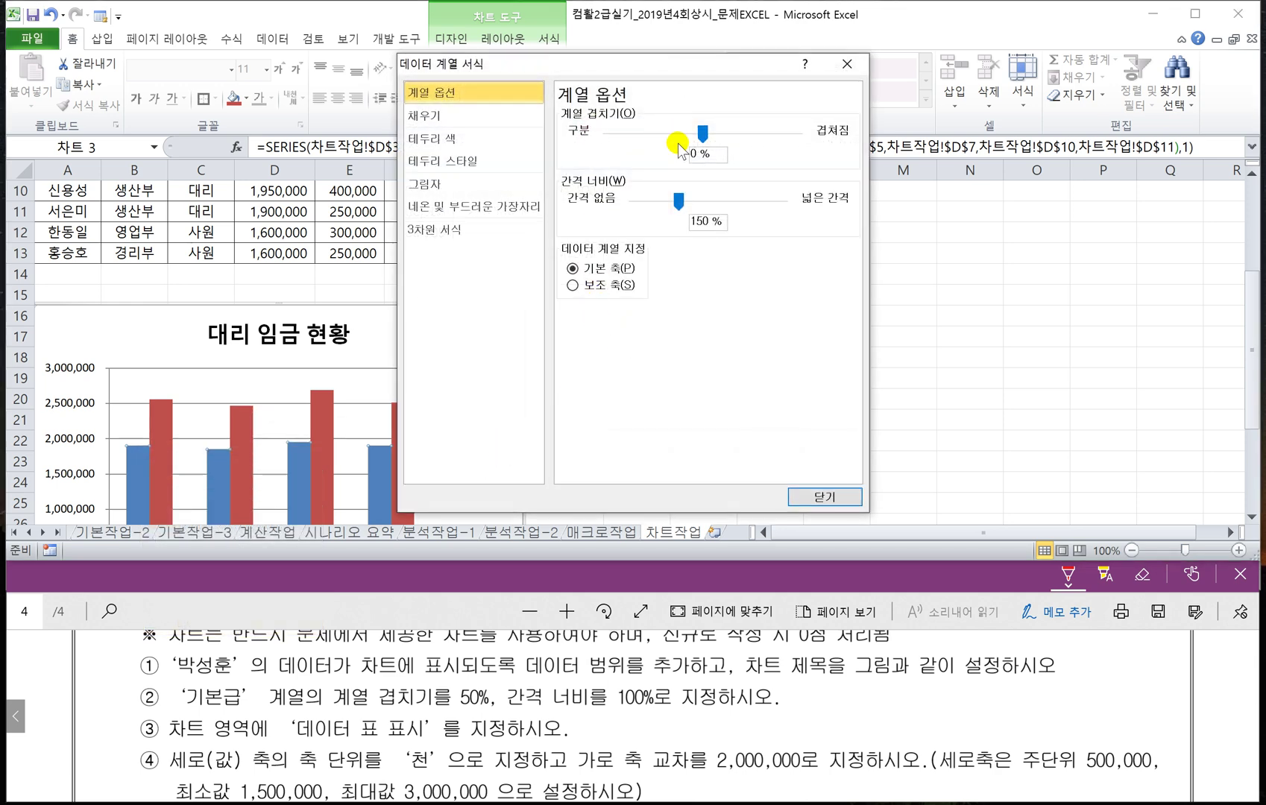
{"action": "left_click_drag", "start_coordinate": [699, 154], "coordinate": [659, 157]}
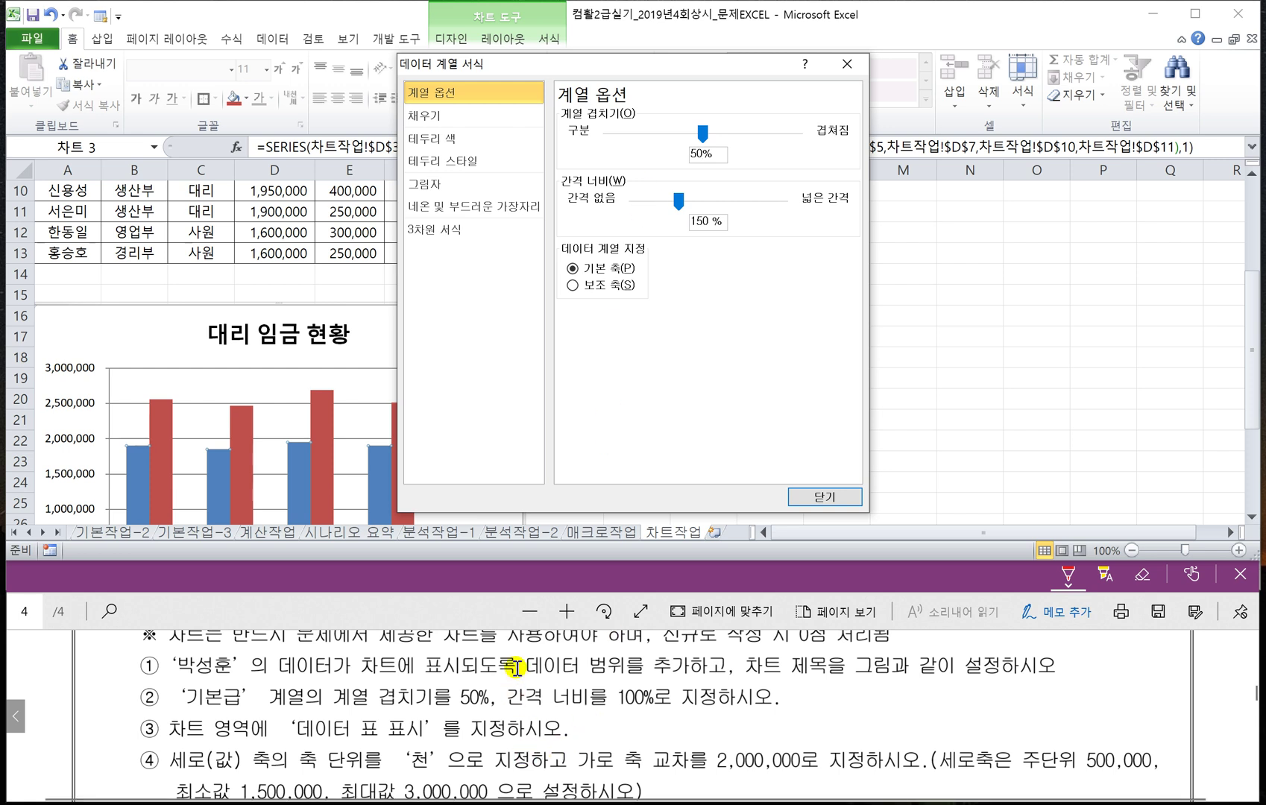
Set the 기본급 series gap width to 100% and close the series formatting.
{"action": "left_click", "coordinate": [708, 224]}
{"action": "key", "text": "BackSpace"}
{"action": "key", "text": "BackSpace"}
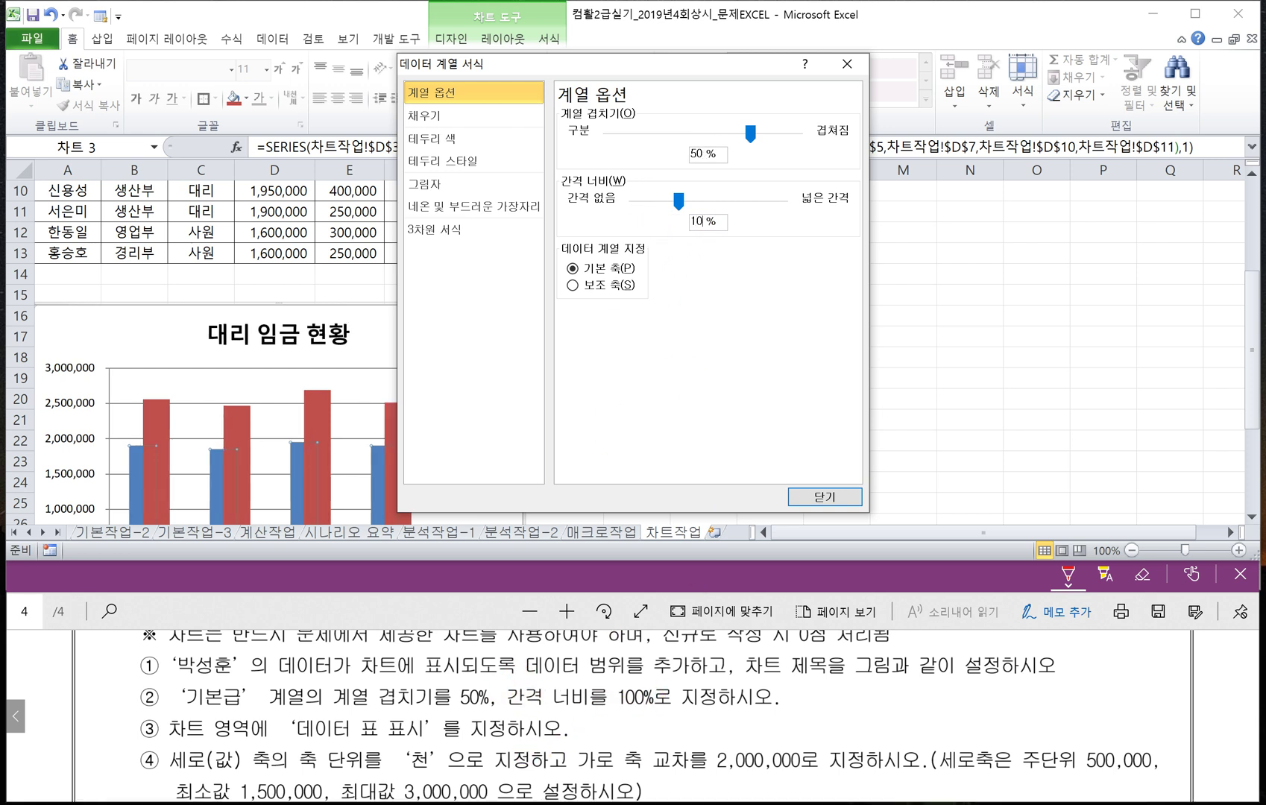
{"action": "type", "text": "00"}
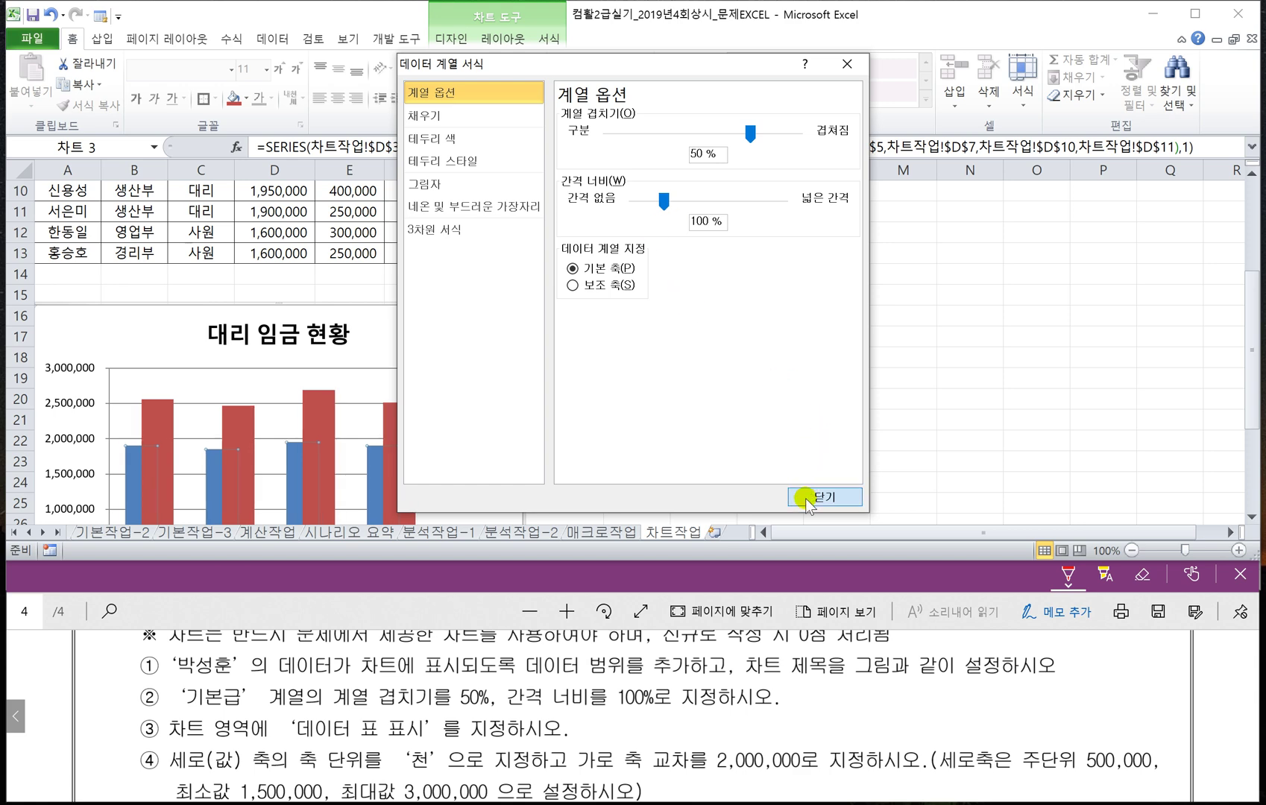
{"action": "left_click", "coordinate": [801, 496]}
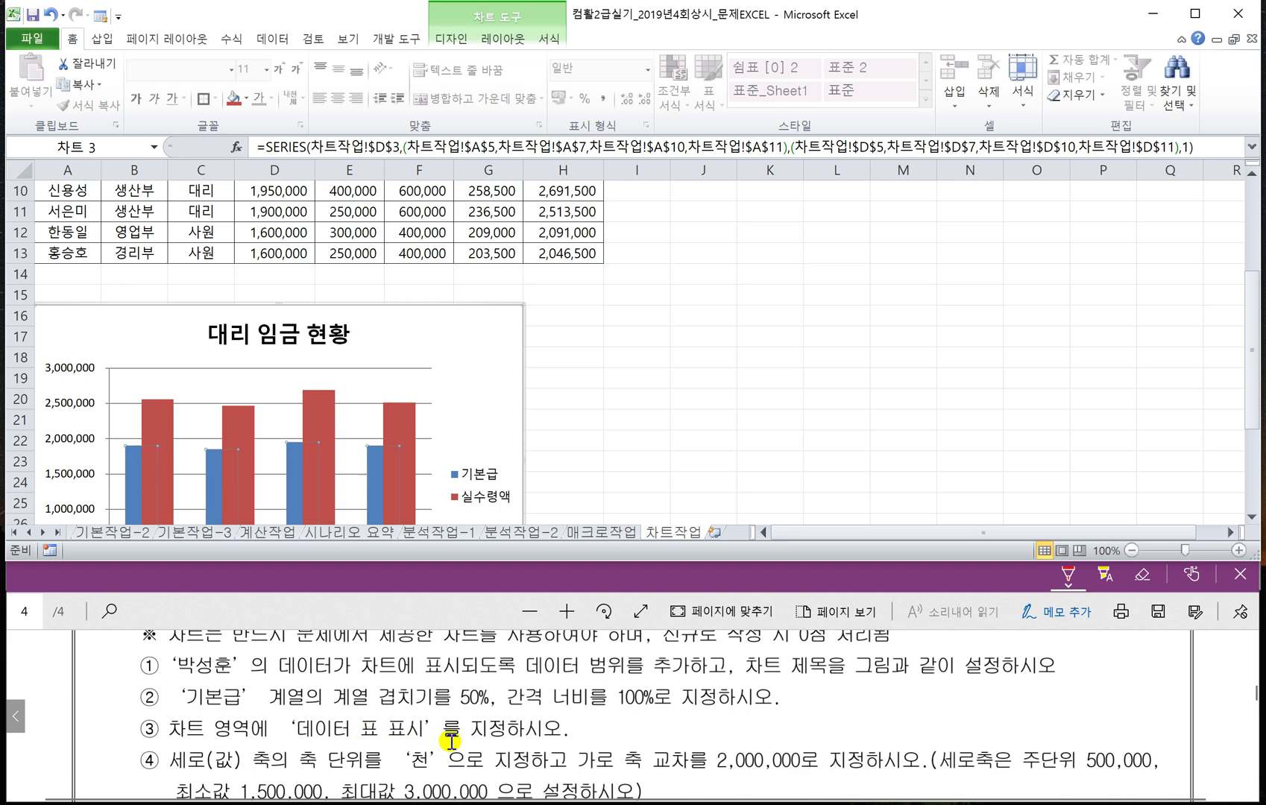
Show a data table without legend keys below the chart.
{"action": "left_click", "coordinate": [475, 415]}
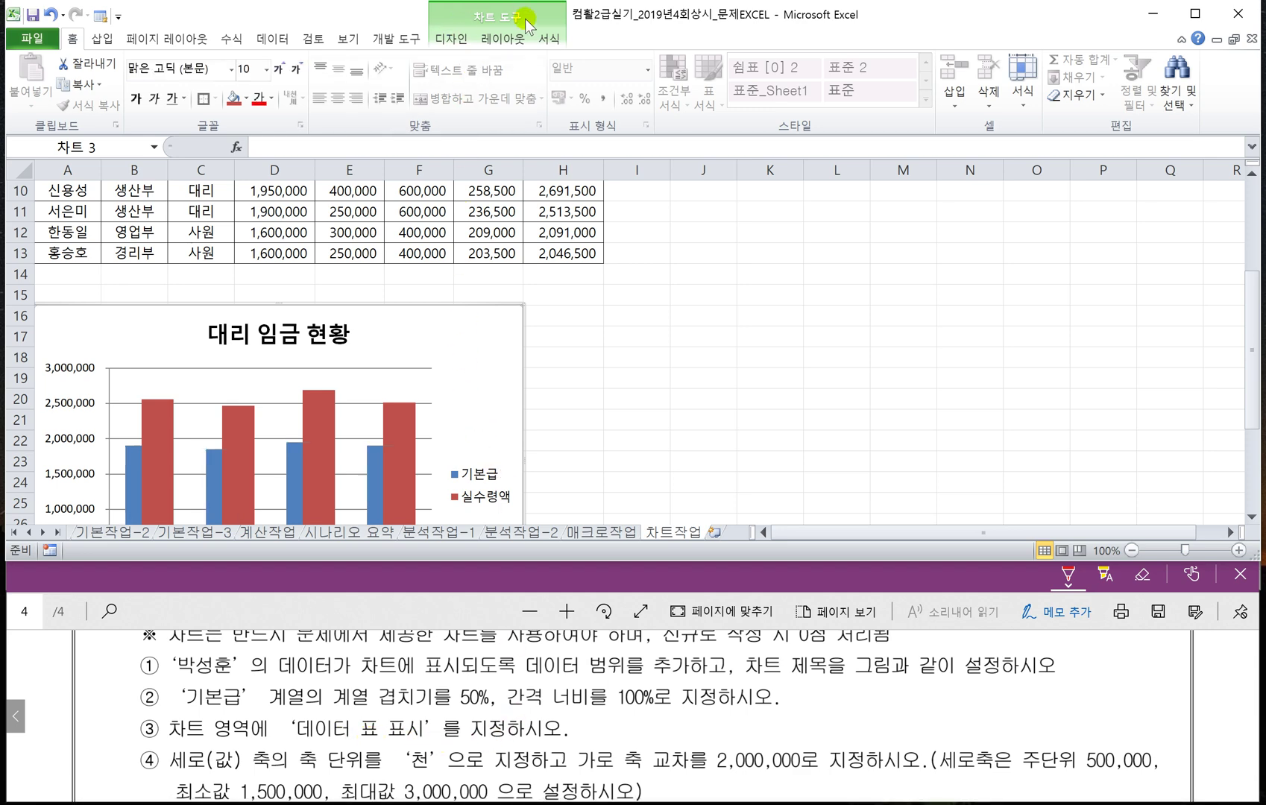
{"action": "left_click", "coordinate": [511, 39]}
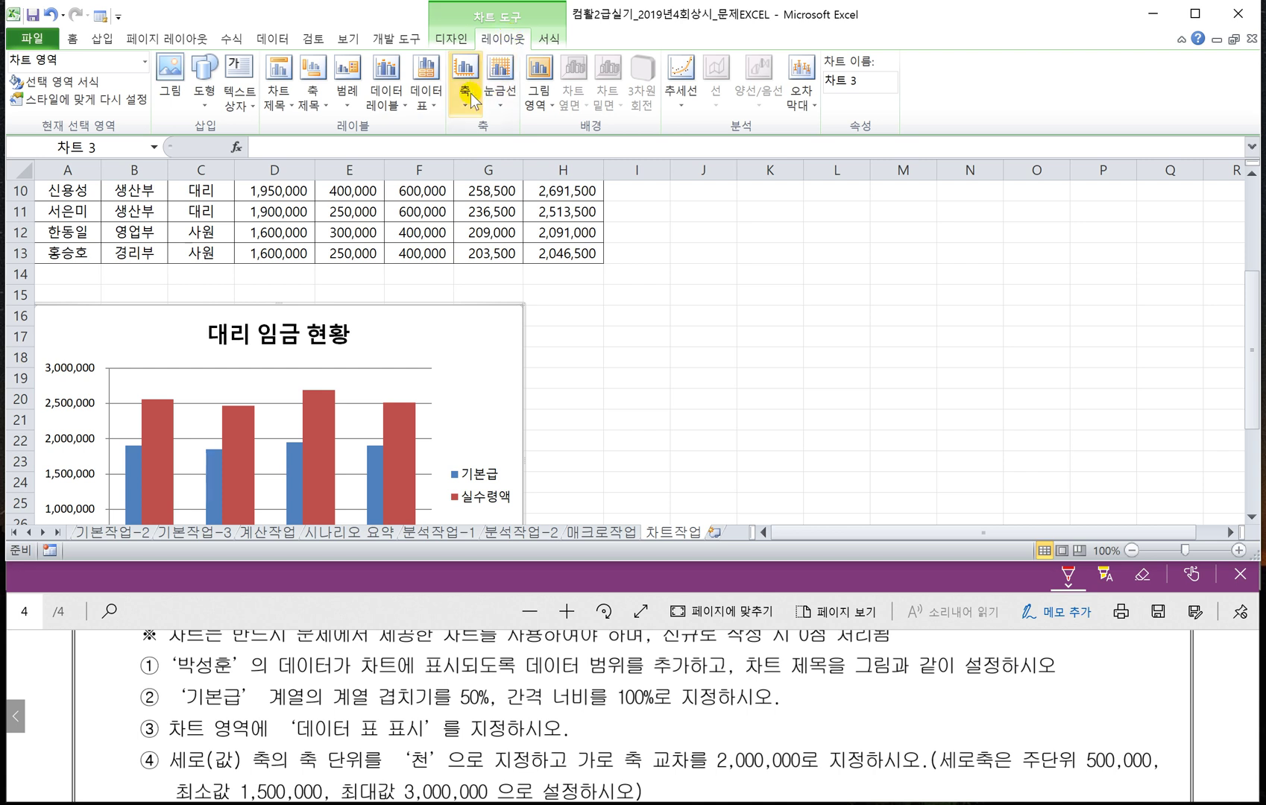
{"action": "left_click", "coordinate": [425, 93]}
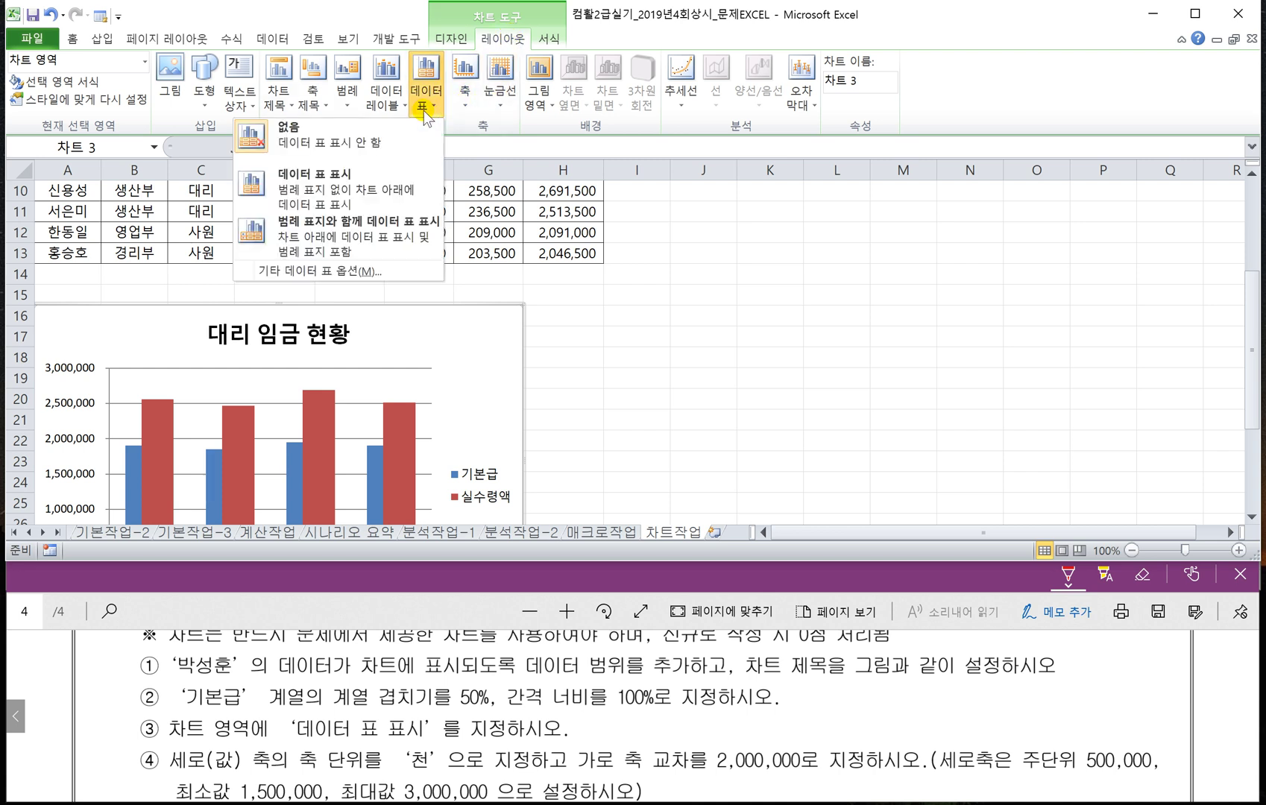
{"action": "left_click", "coordinate": [339, 185]}
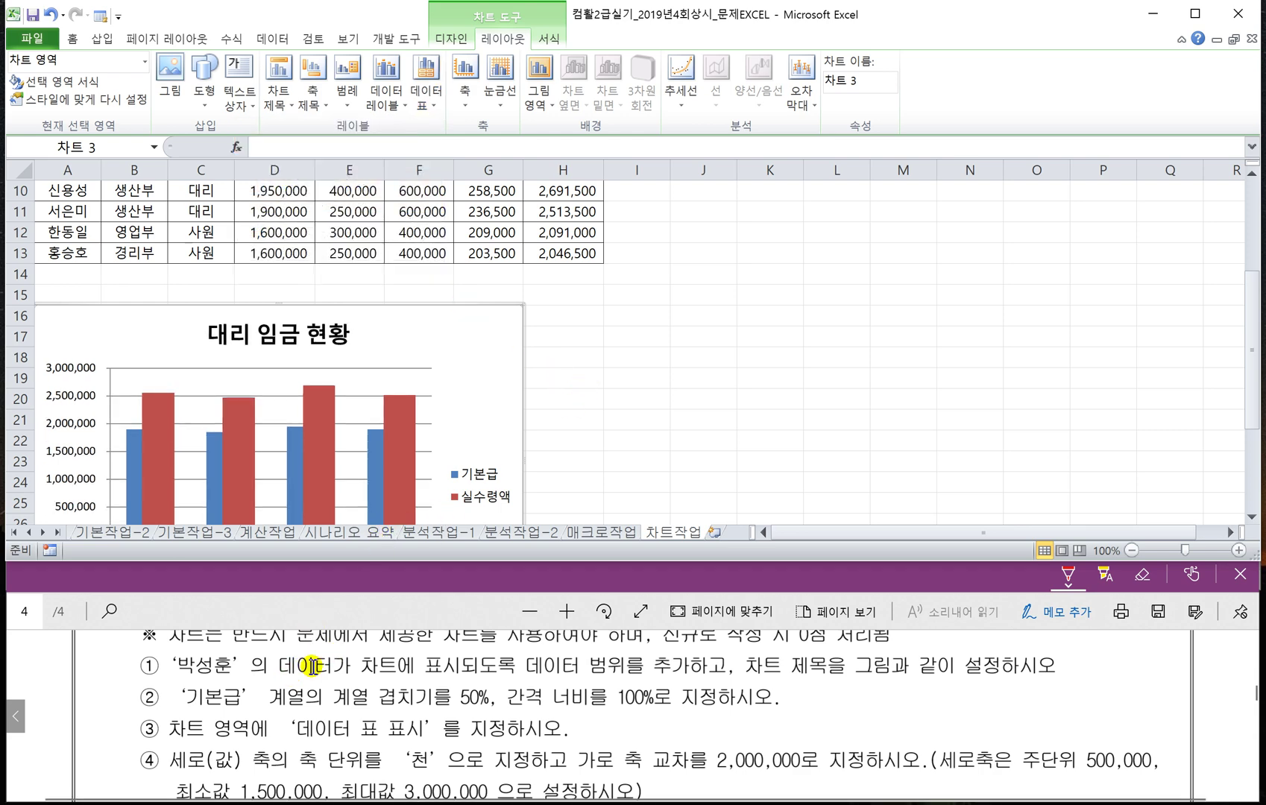
Set the vertical value axis display unit to 천 and make the horizontal axis cross at 2000000.
{"action": "left_click", "coordinate": [328, 597]}
{"action": "scroll", "coordinate": [365, 712], "scroll_direction": "down", "scroll_amount": 1}
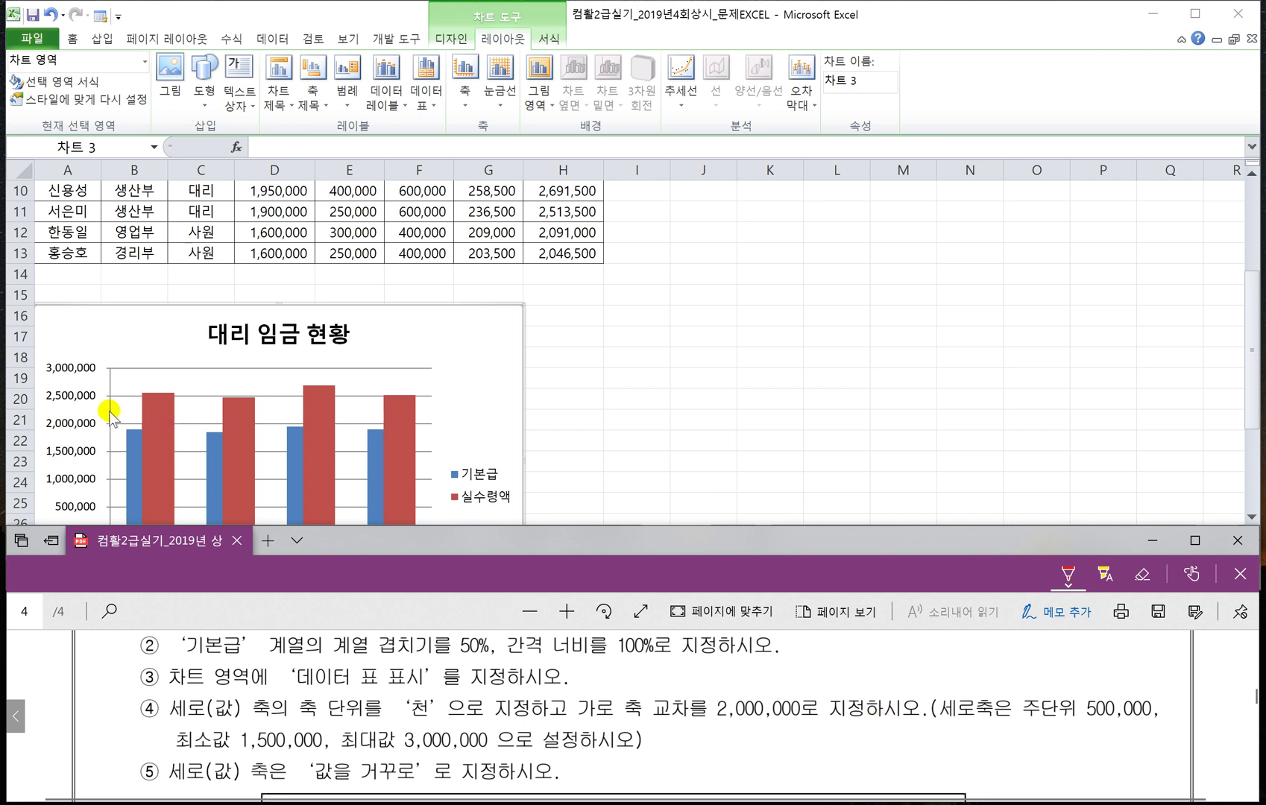
{"action": "left_click", "coordinate": [78, 428]}
{"action": "left_click", "coordinate": [78, 429]}
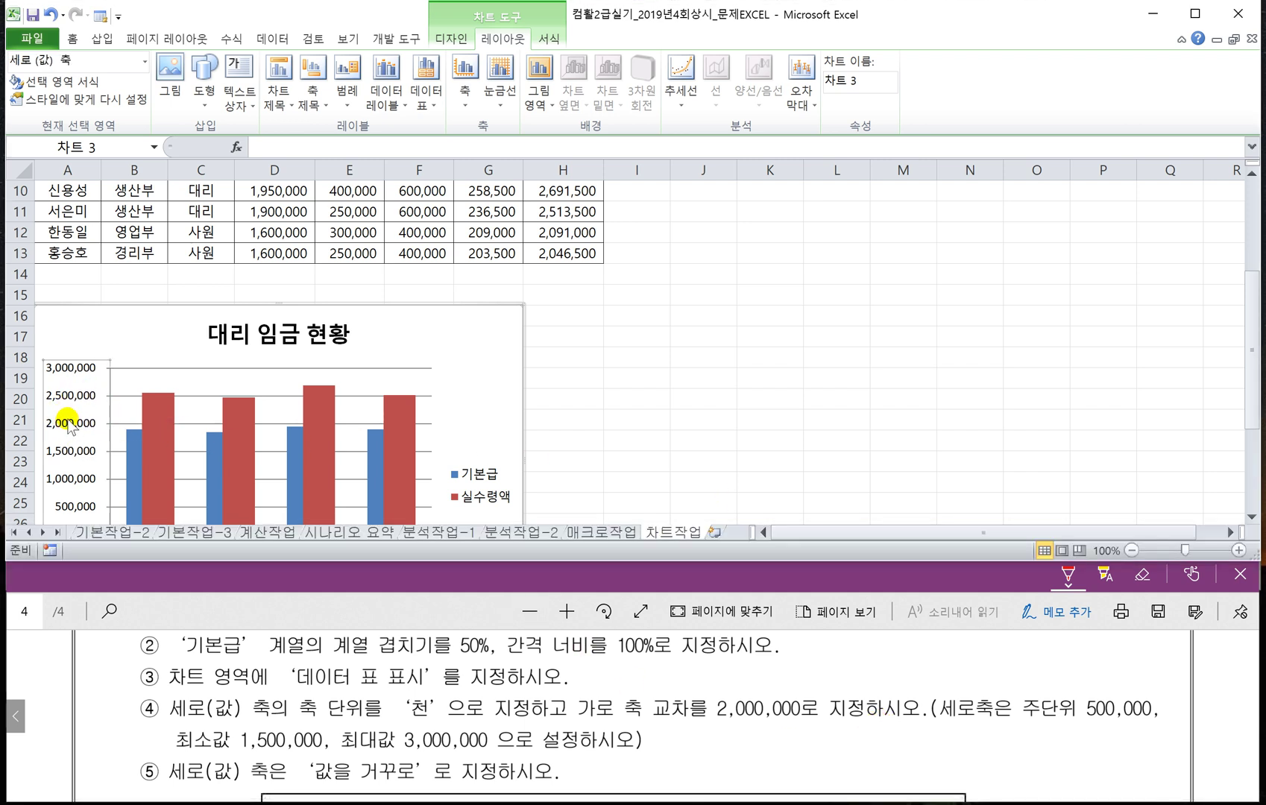
{"action": "right_click", "coordinate": [69, 424]}
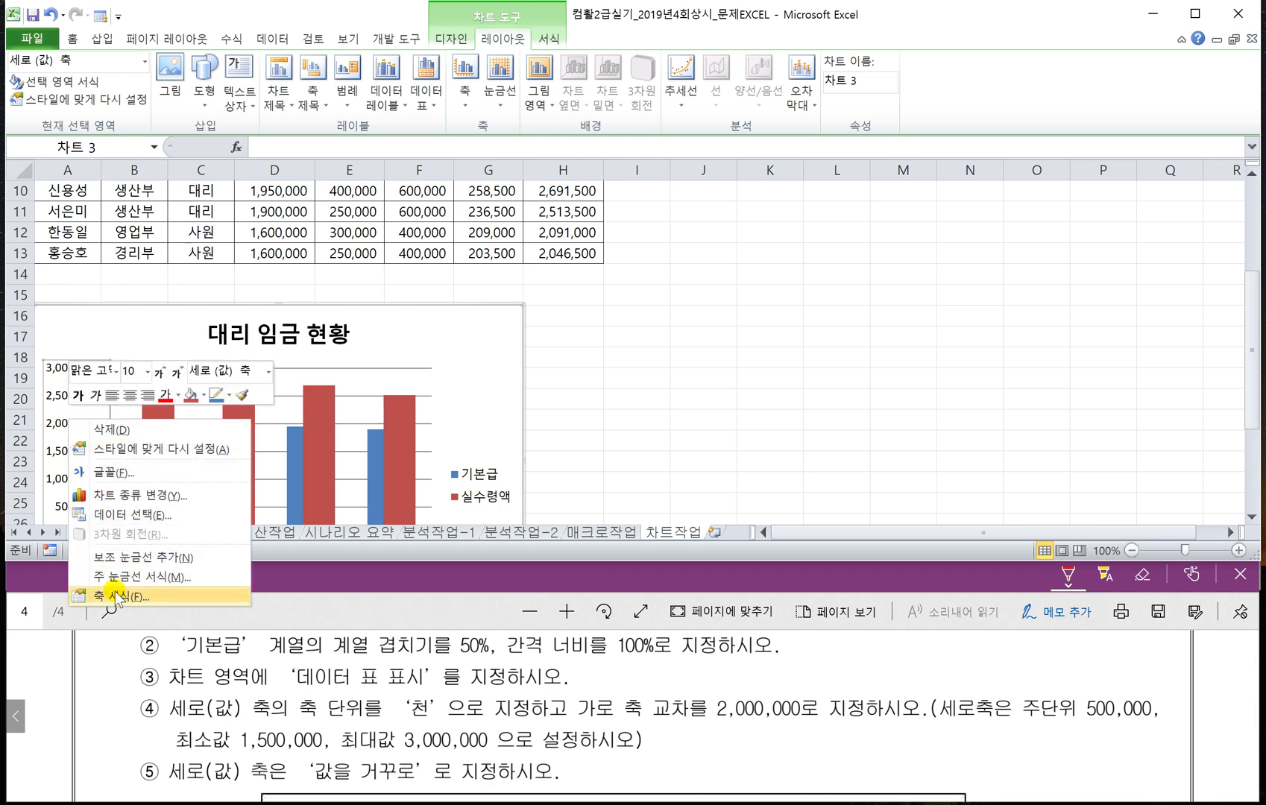
{"action": "double_click", "coordinate": [57, 423]}
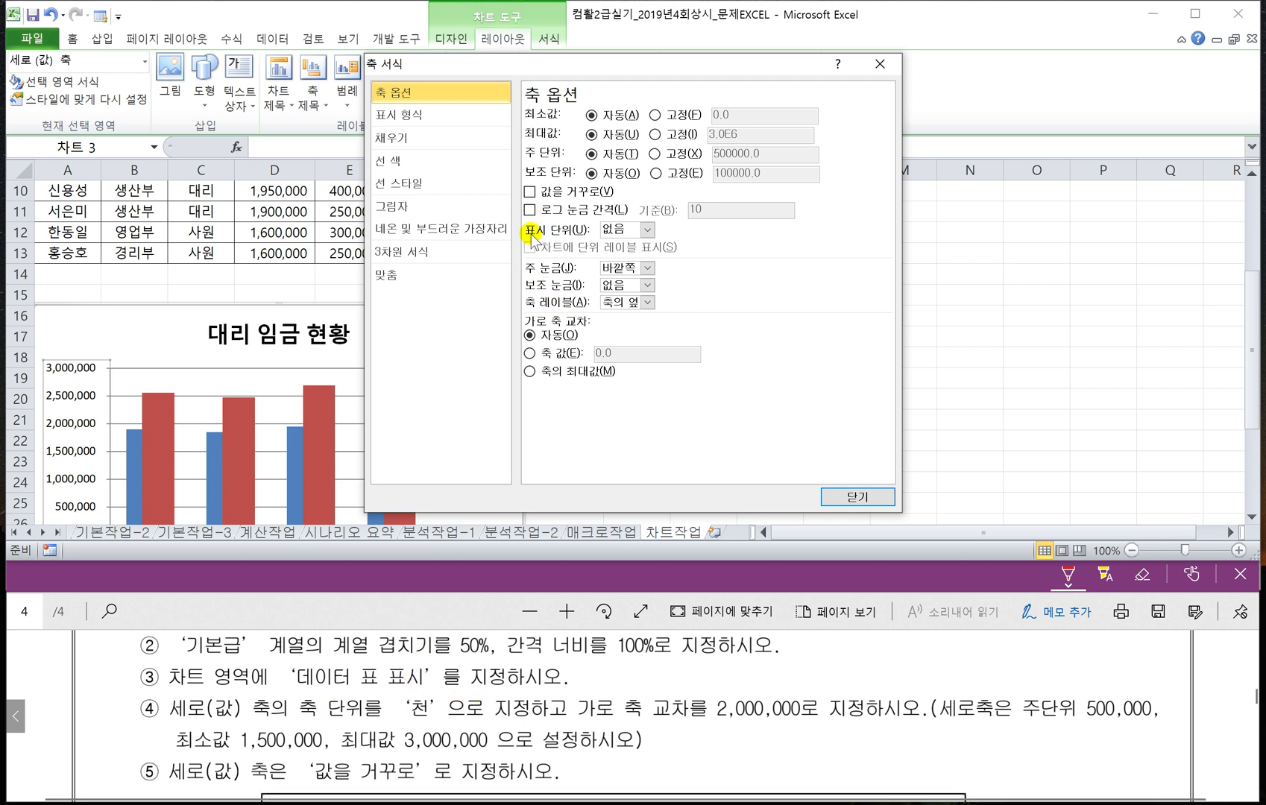
{"action": "left_click", "coordinate": [648, 233]}
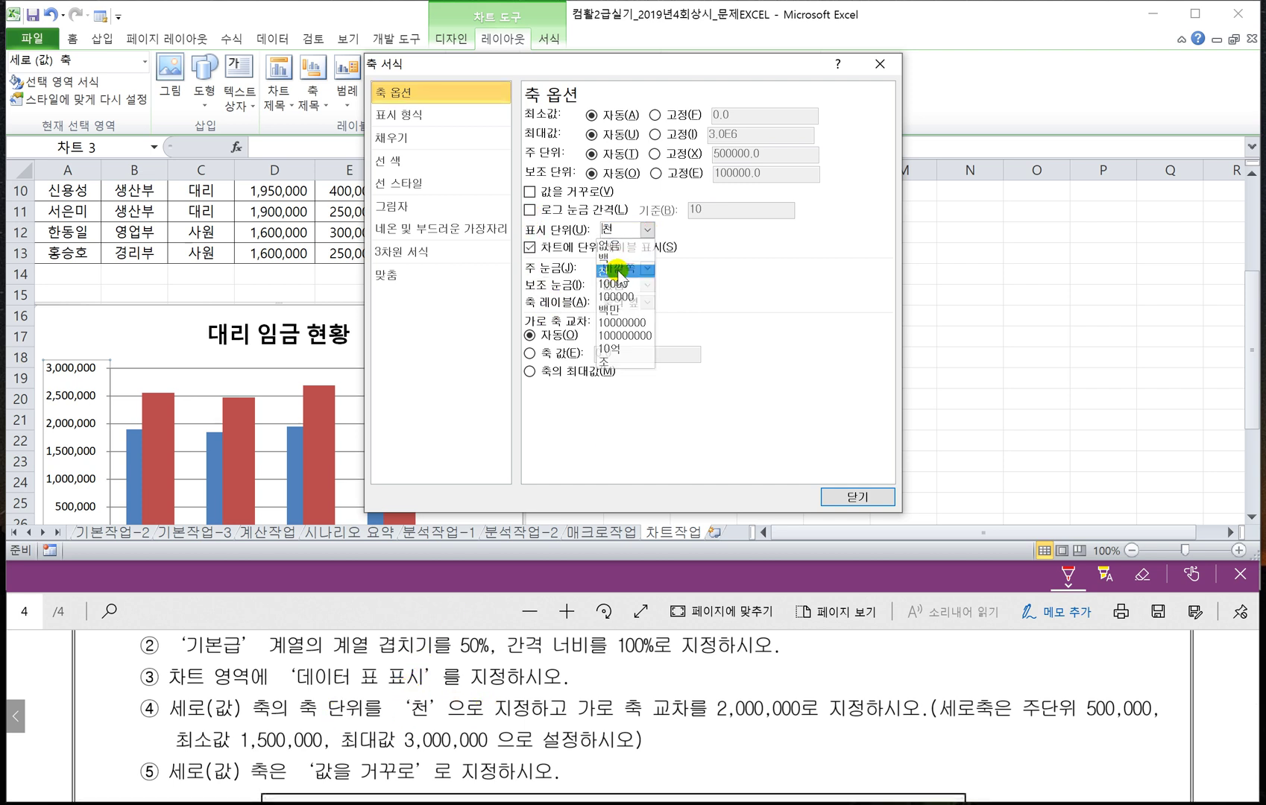
{"action": "left_click", "coordinate": [655, 270]}
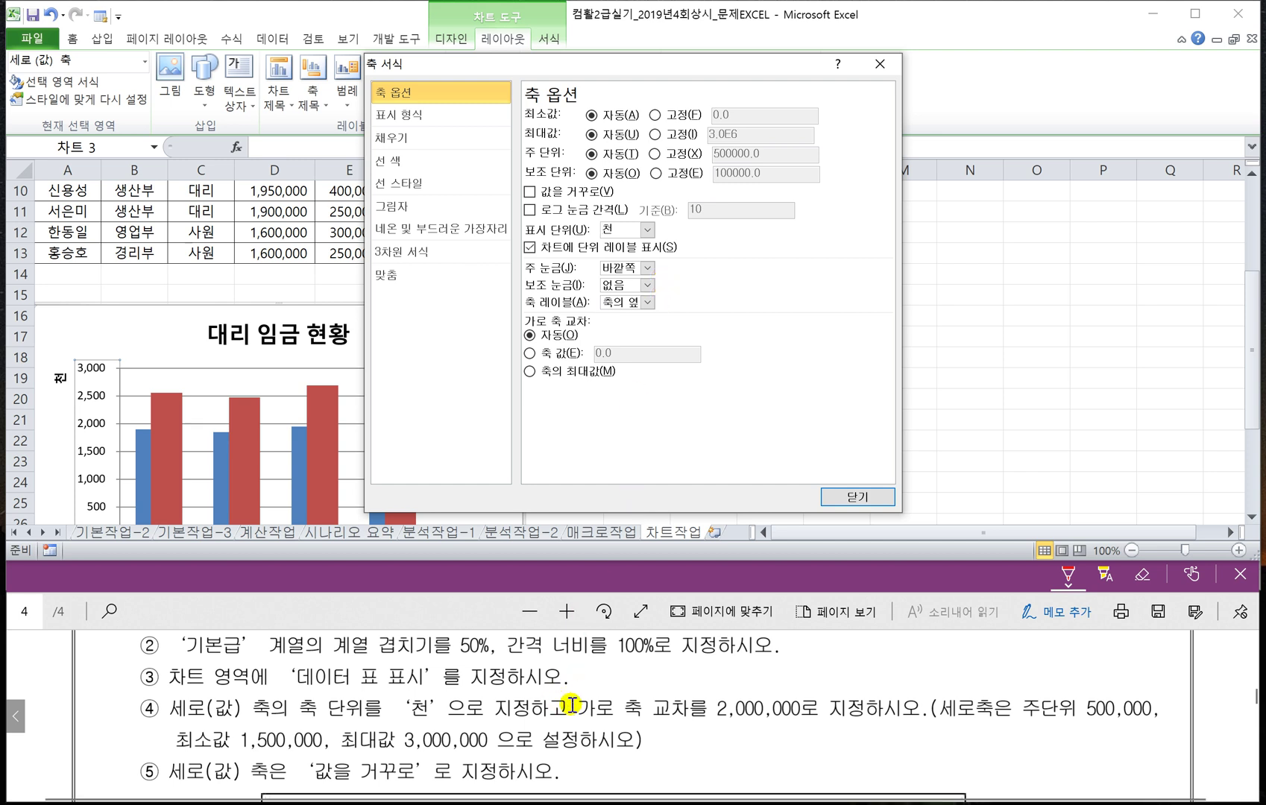
{"action": "left_click", "coordinate": [529, 353]}
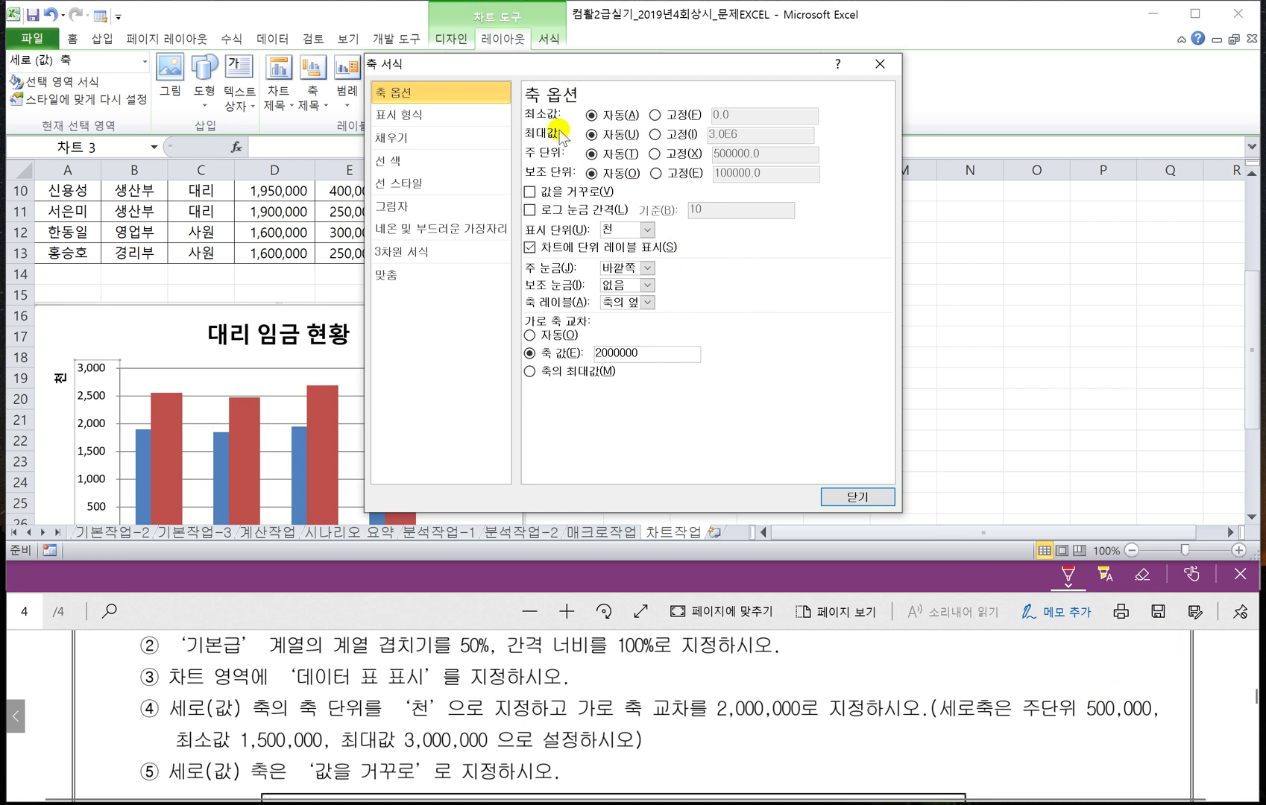
Fix the vertical axis major unit at 500000, the minimum at 1500000 and the maximum at 3000000.
{"action": "left_click", "coordinate": [654, 154]}
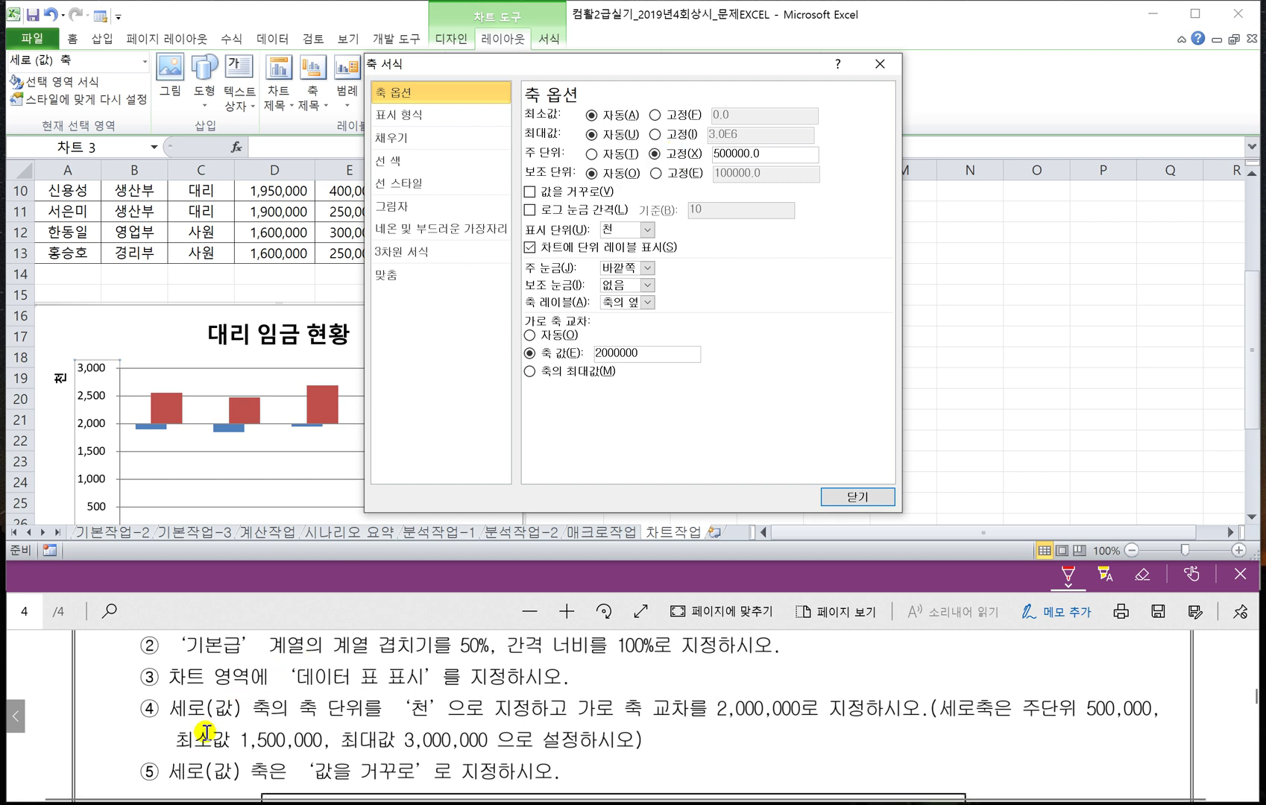
{"action": "left_click", "coordinate": [656, 115]}
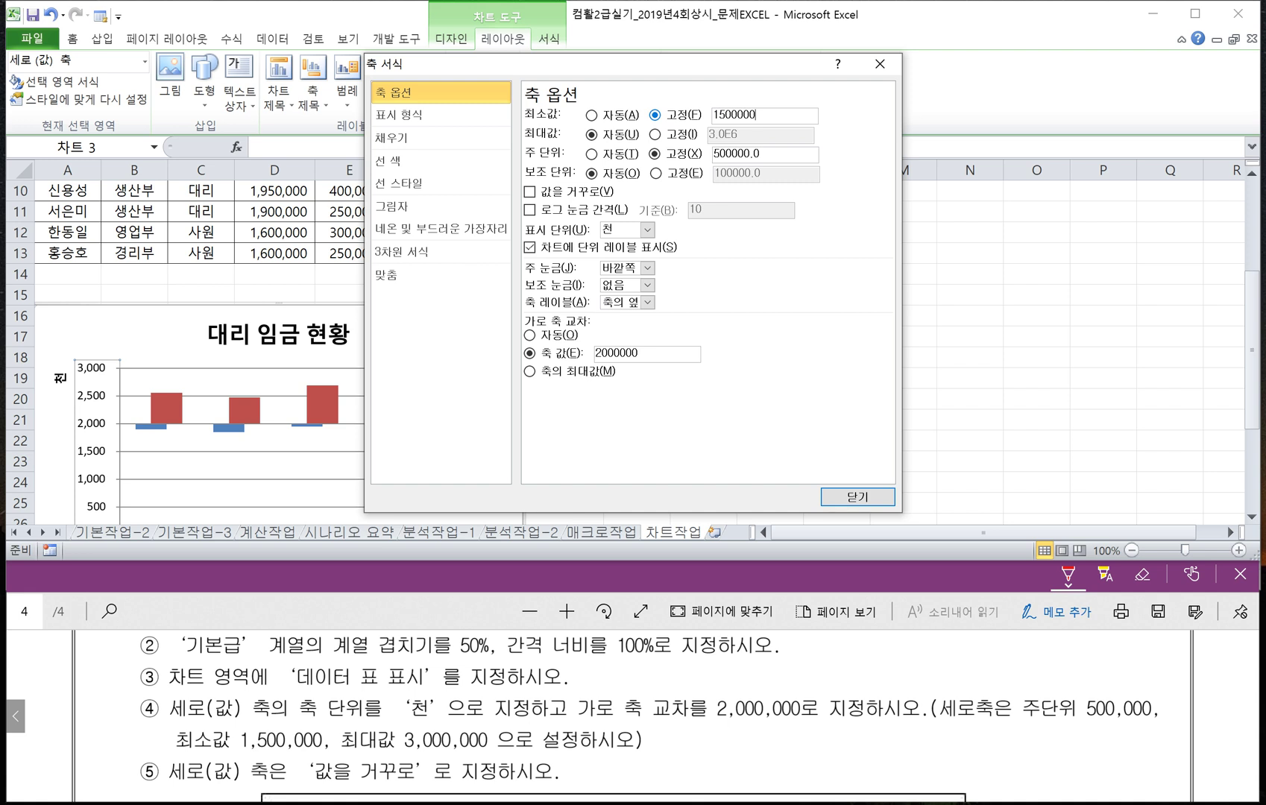
{"action": "left_click", "coordinate": [654, 135]}
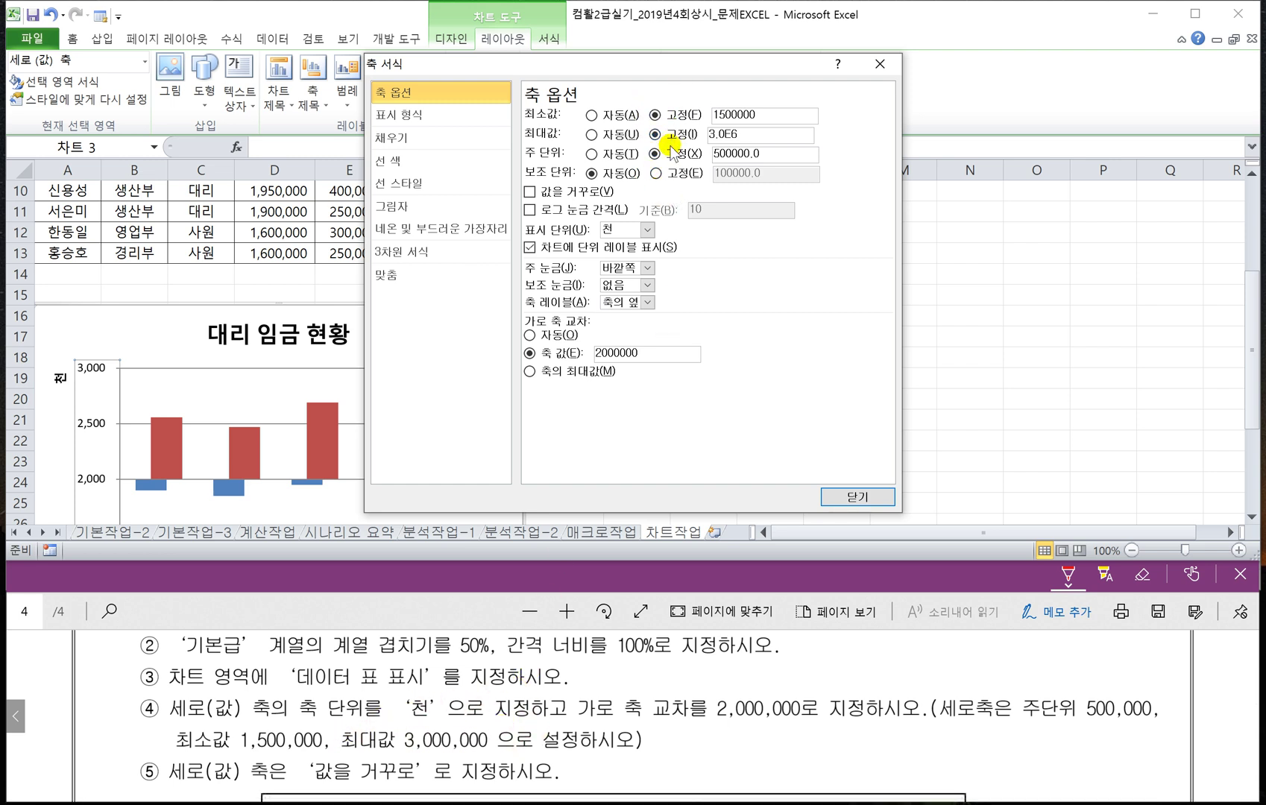
{"action": "left_click", "coordinate": [843, 496]}
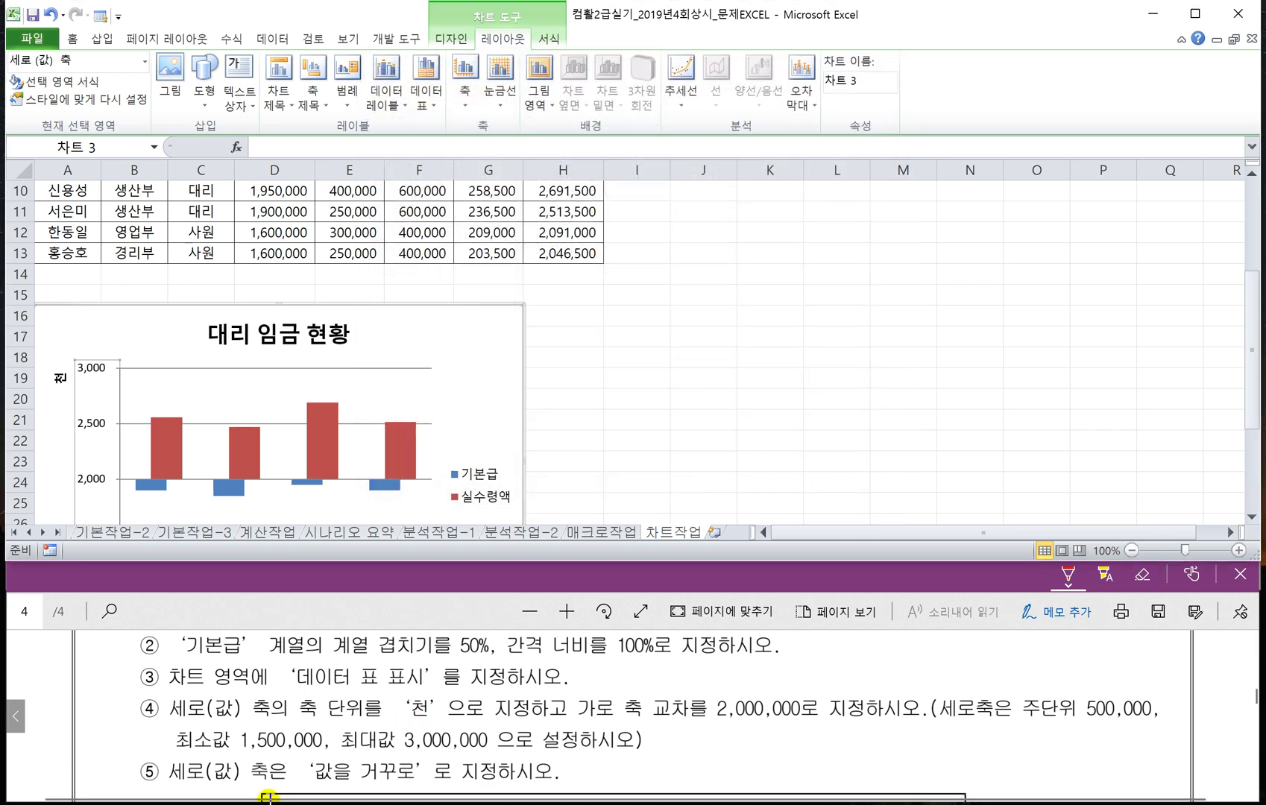
Display the vertical value axis with its values in reverse order and deselect the chart.
{"action": "double_click", "coordinate": [88, 481]}
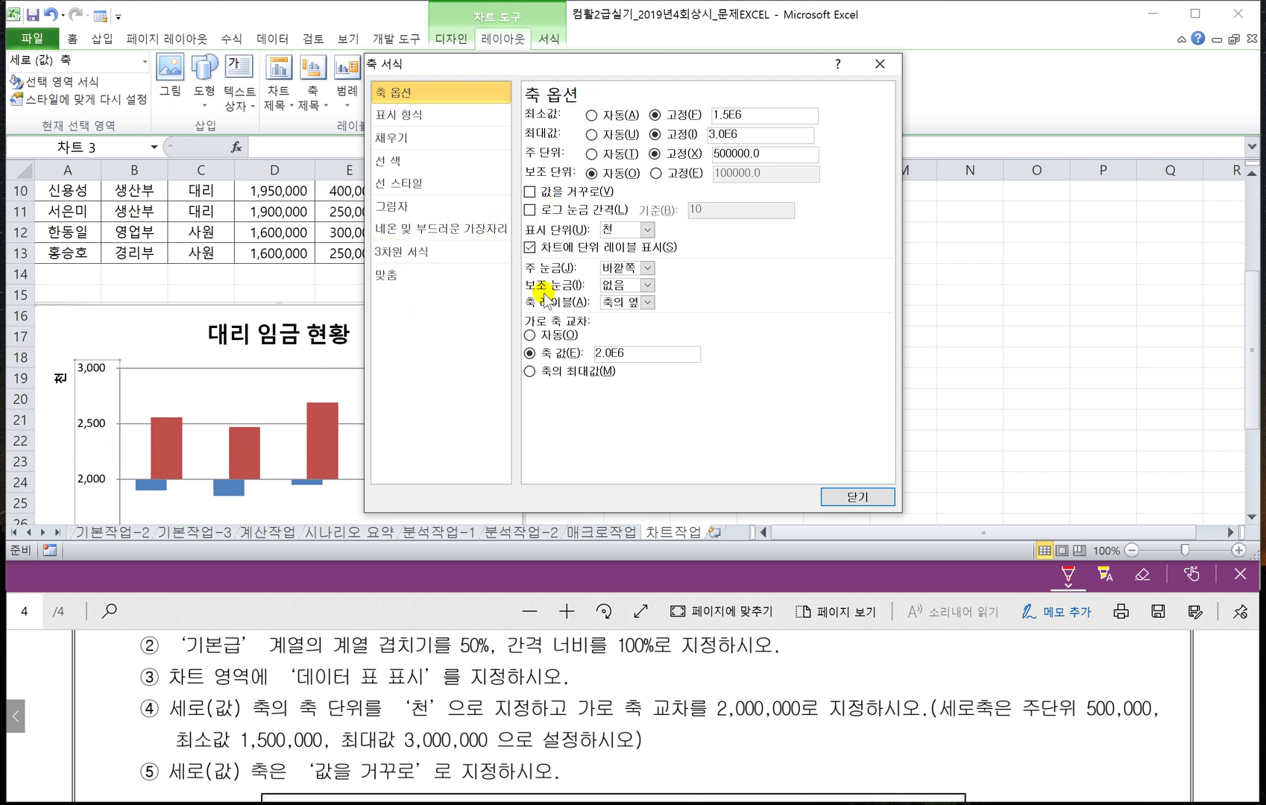
{"action": "left_click", "coordinate": [530, 192]}
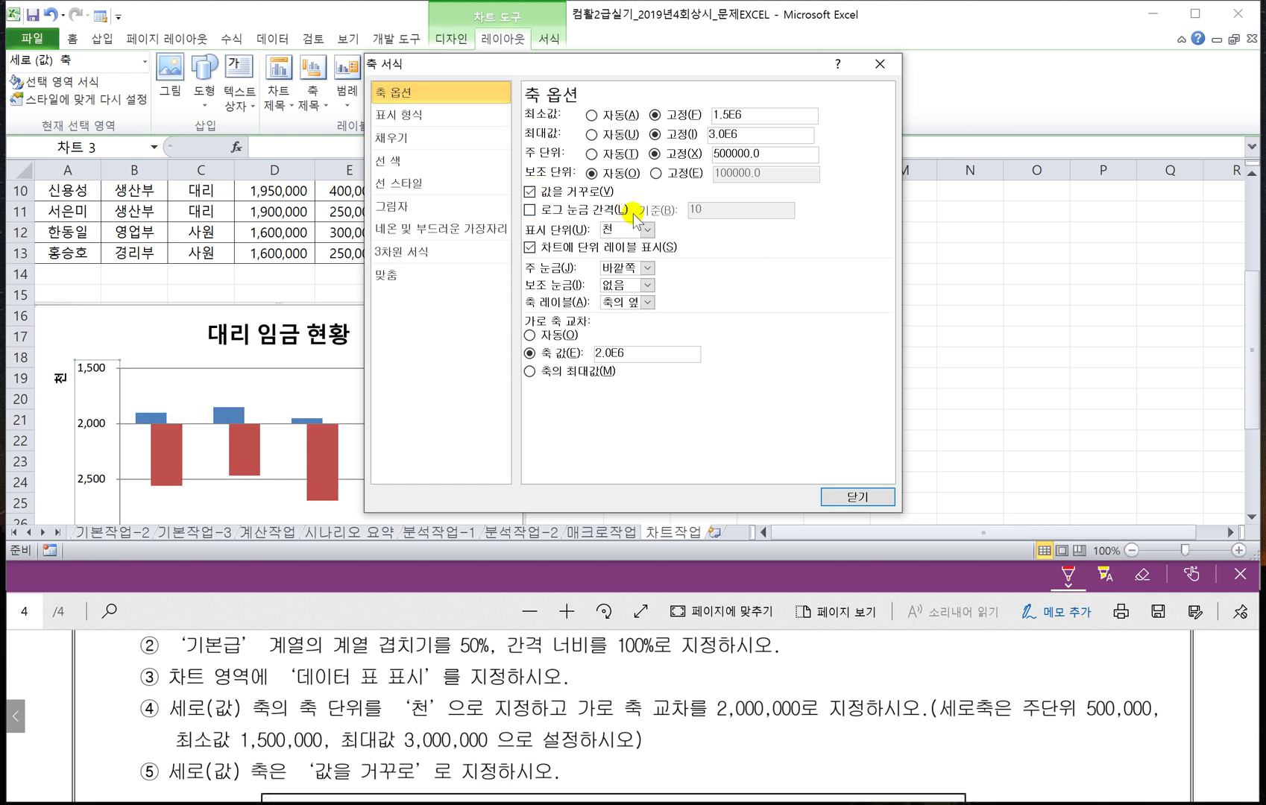
{"action": "left_click", "coordinate": [839, 496]}
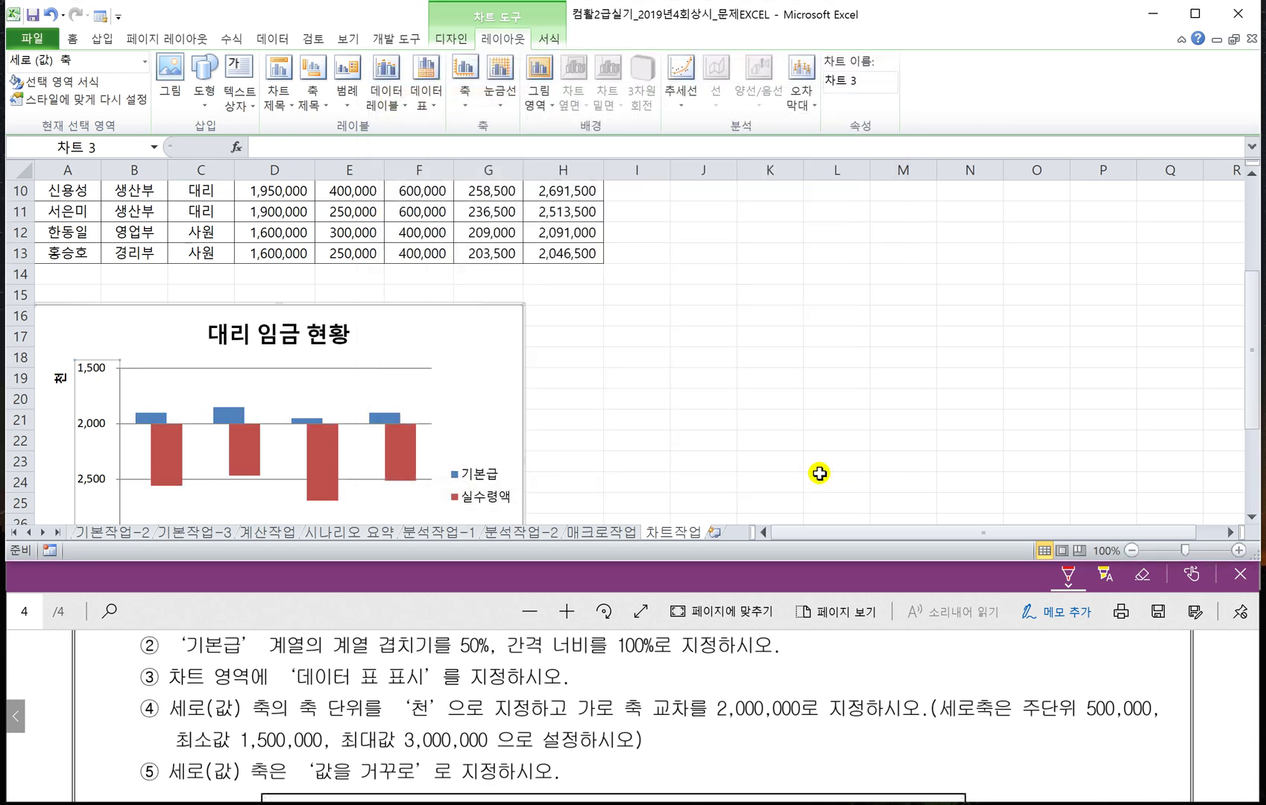
{"action": "left_click", "coordinate": [778, 456]}
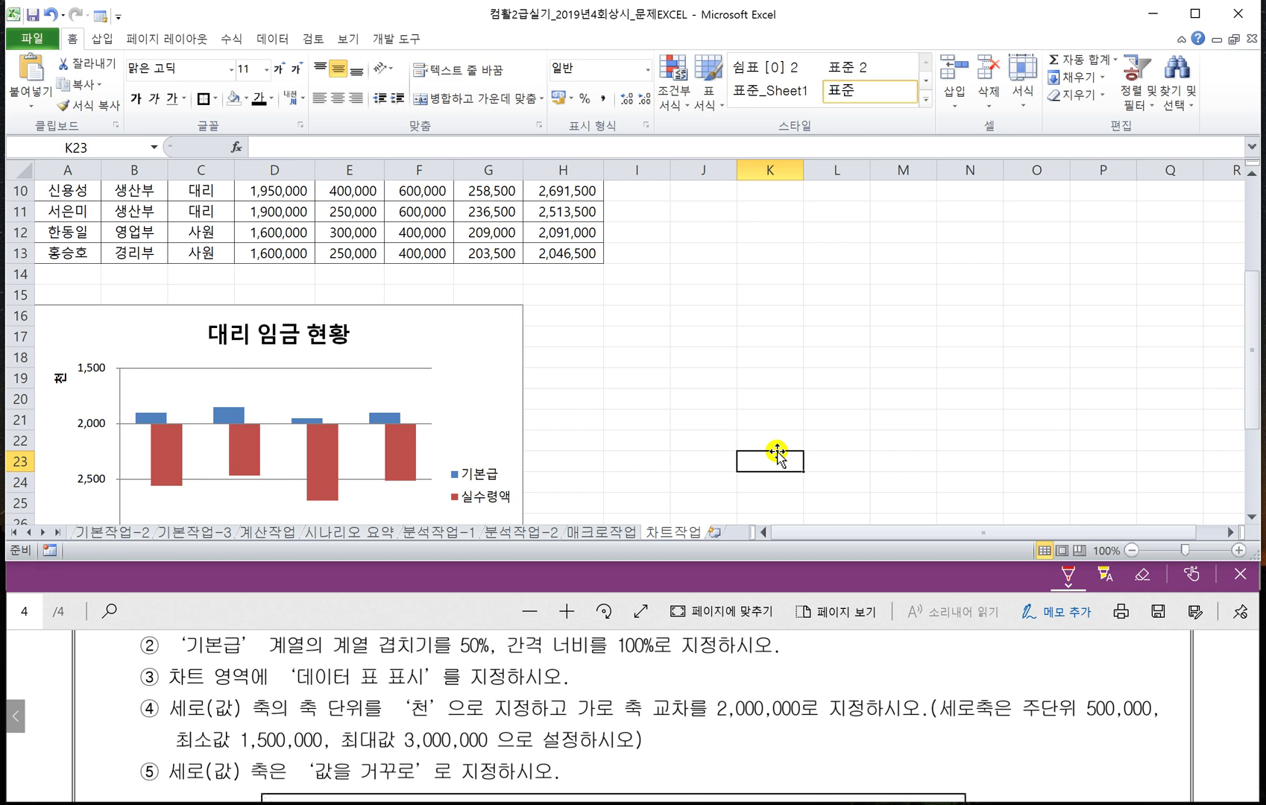